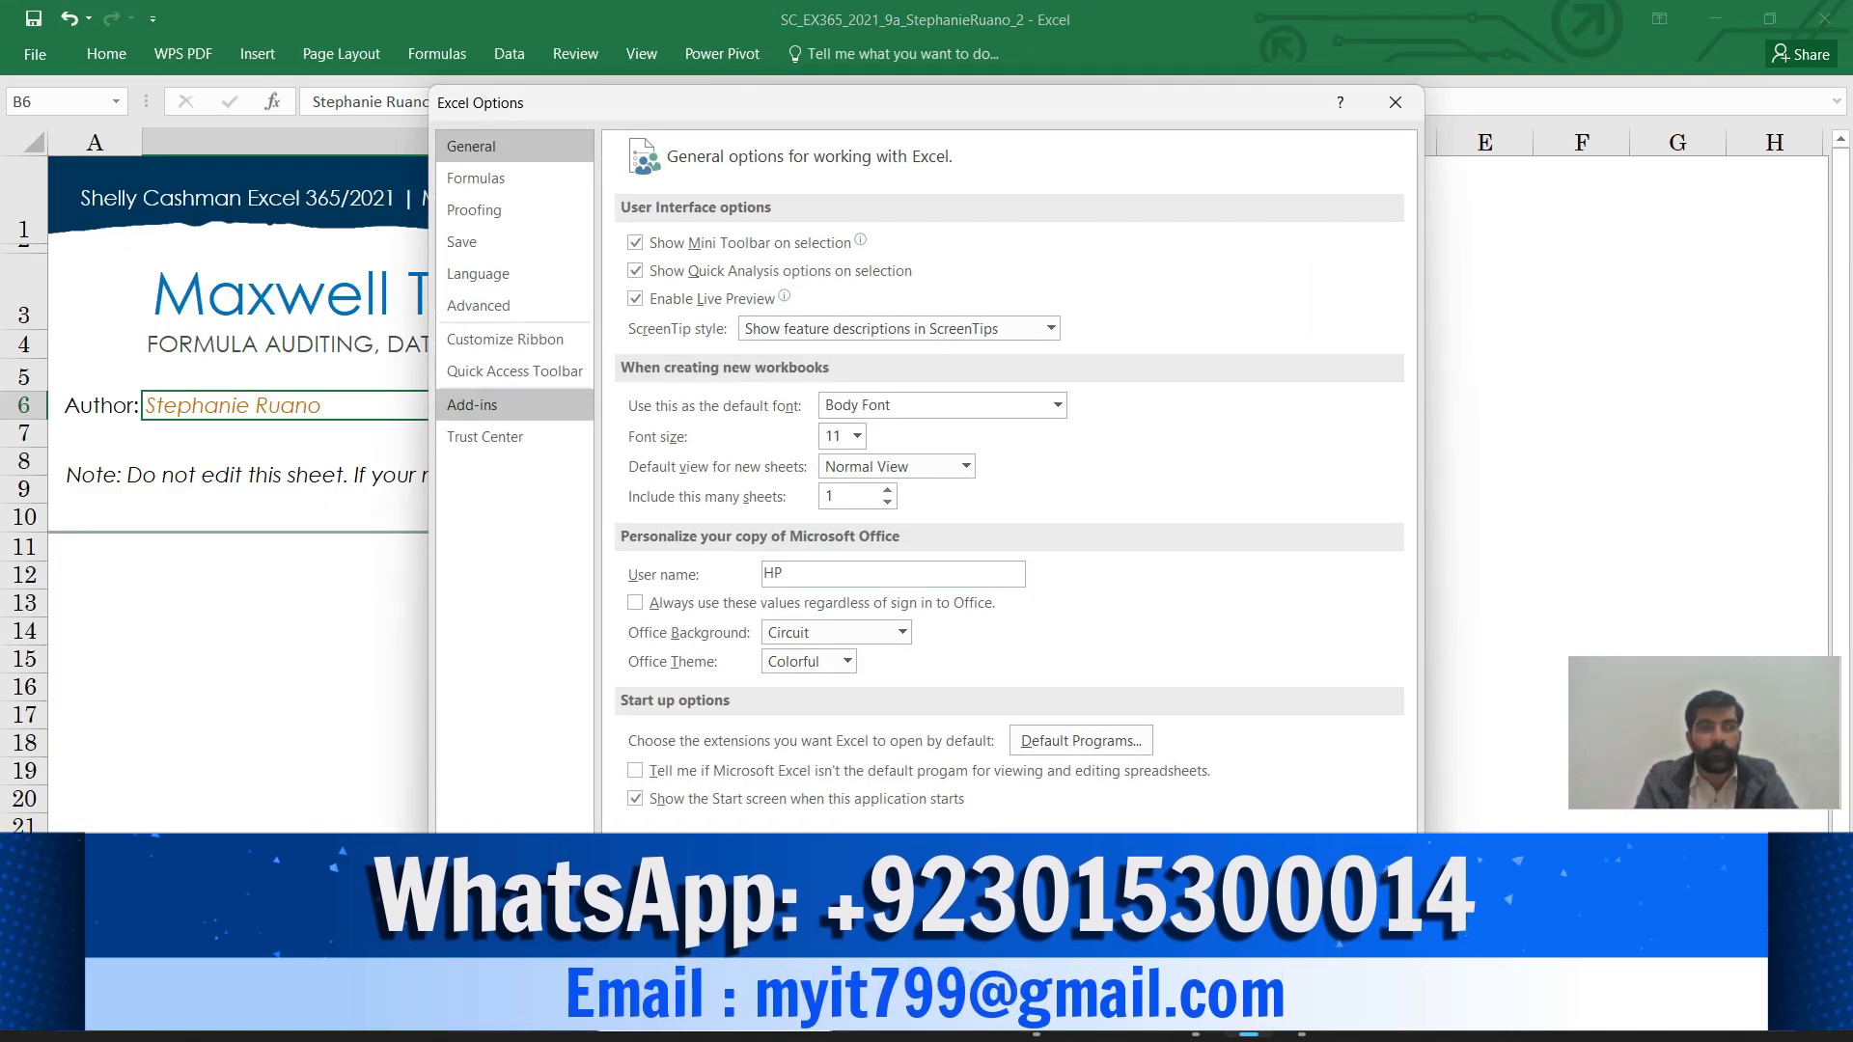
Enable the Solver Add-in from the Excel Add-ins list in Excel Options
{"action": "left_click", "coordinate": [472, 404]}
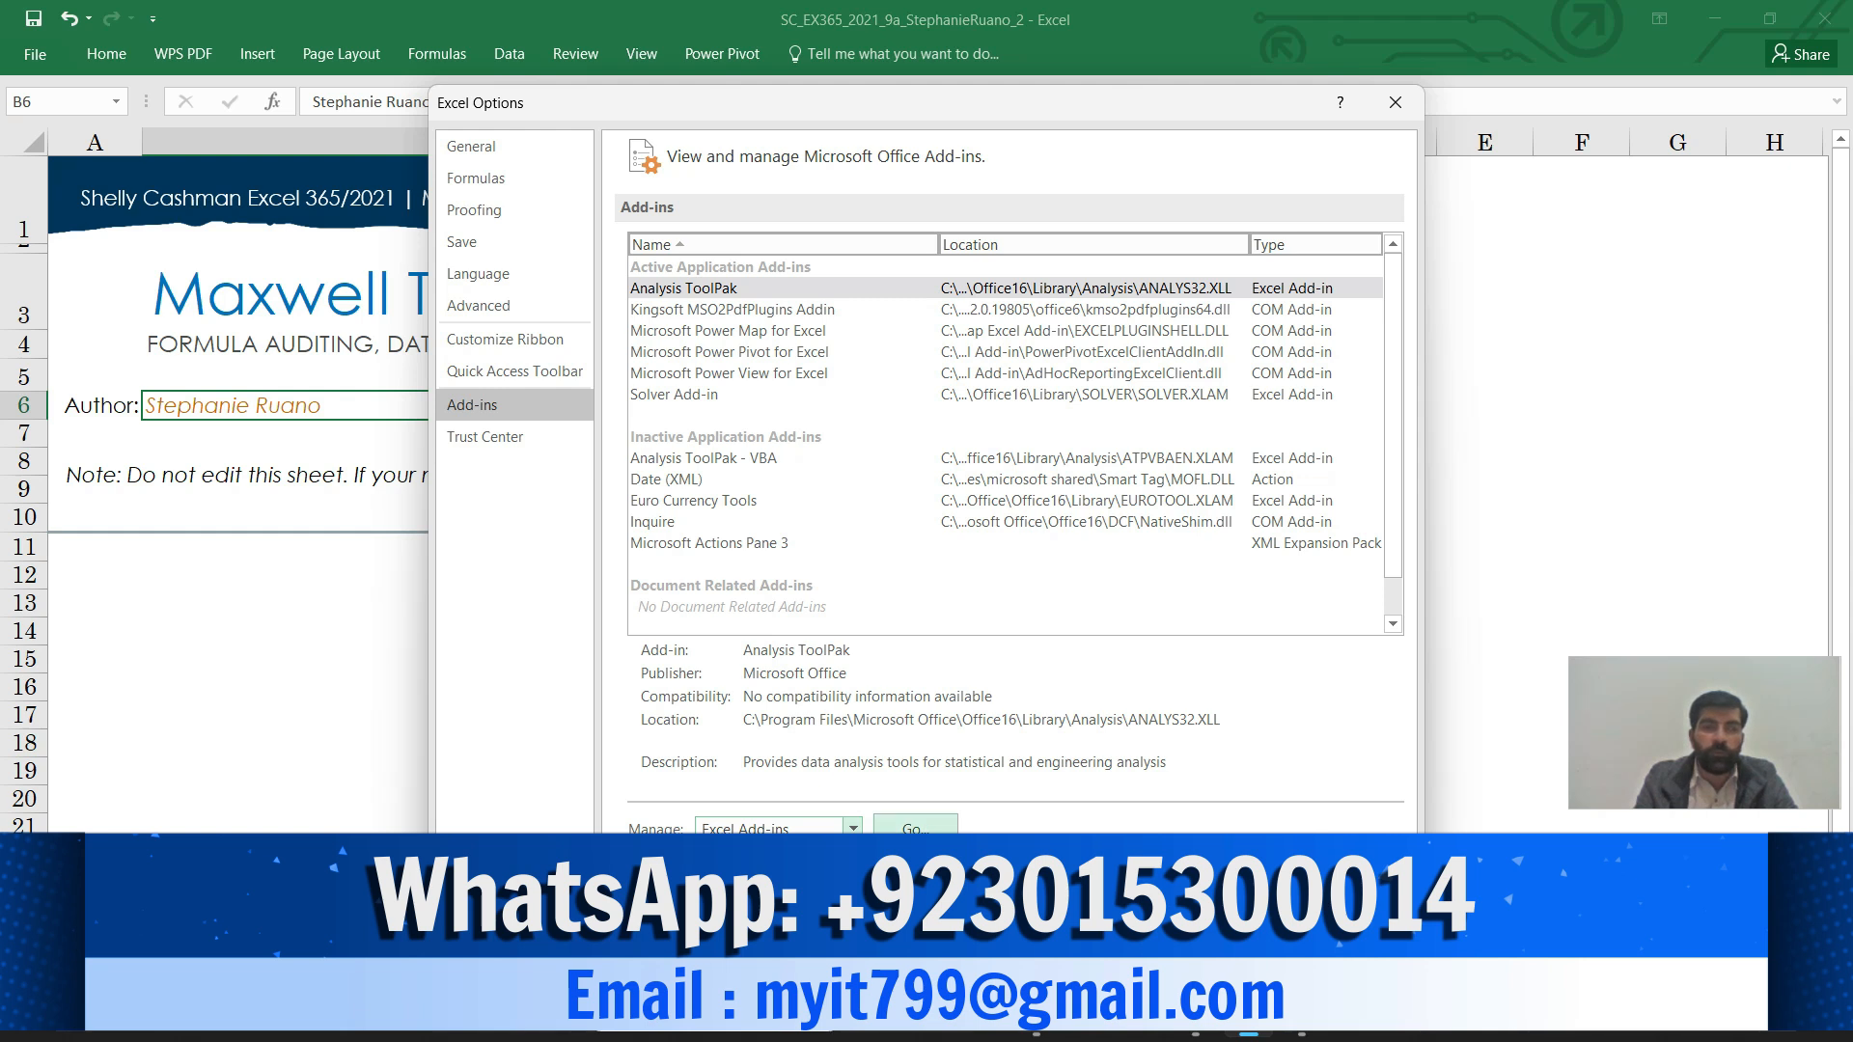
{"action": "left_click", "coordinate": [915, 828]}
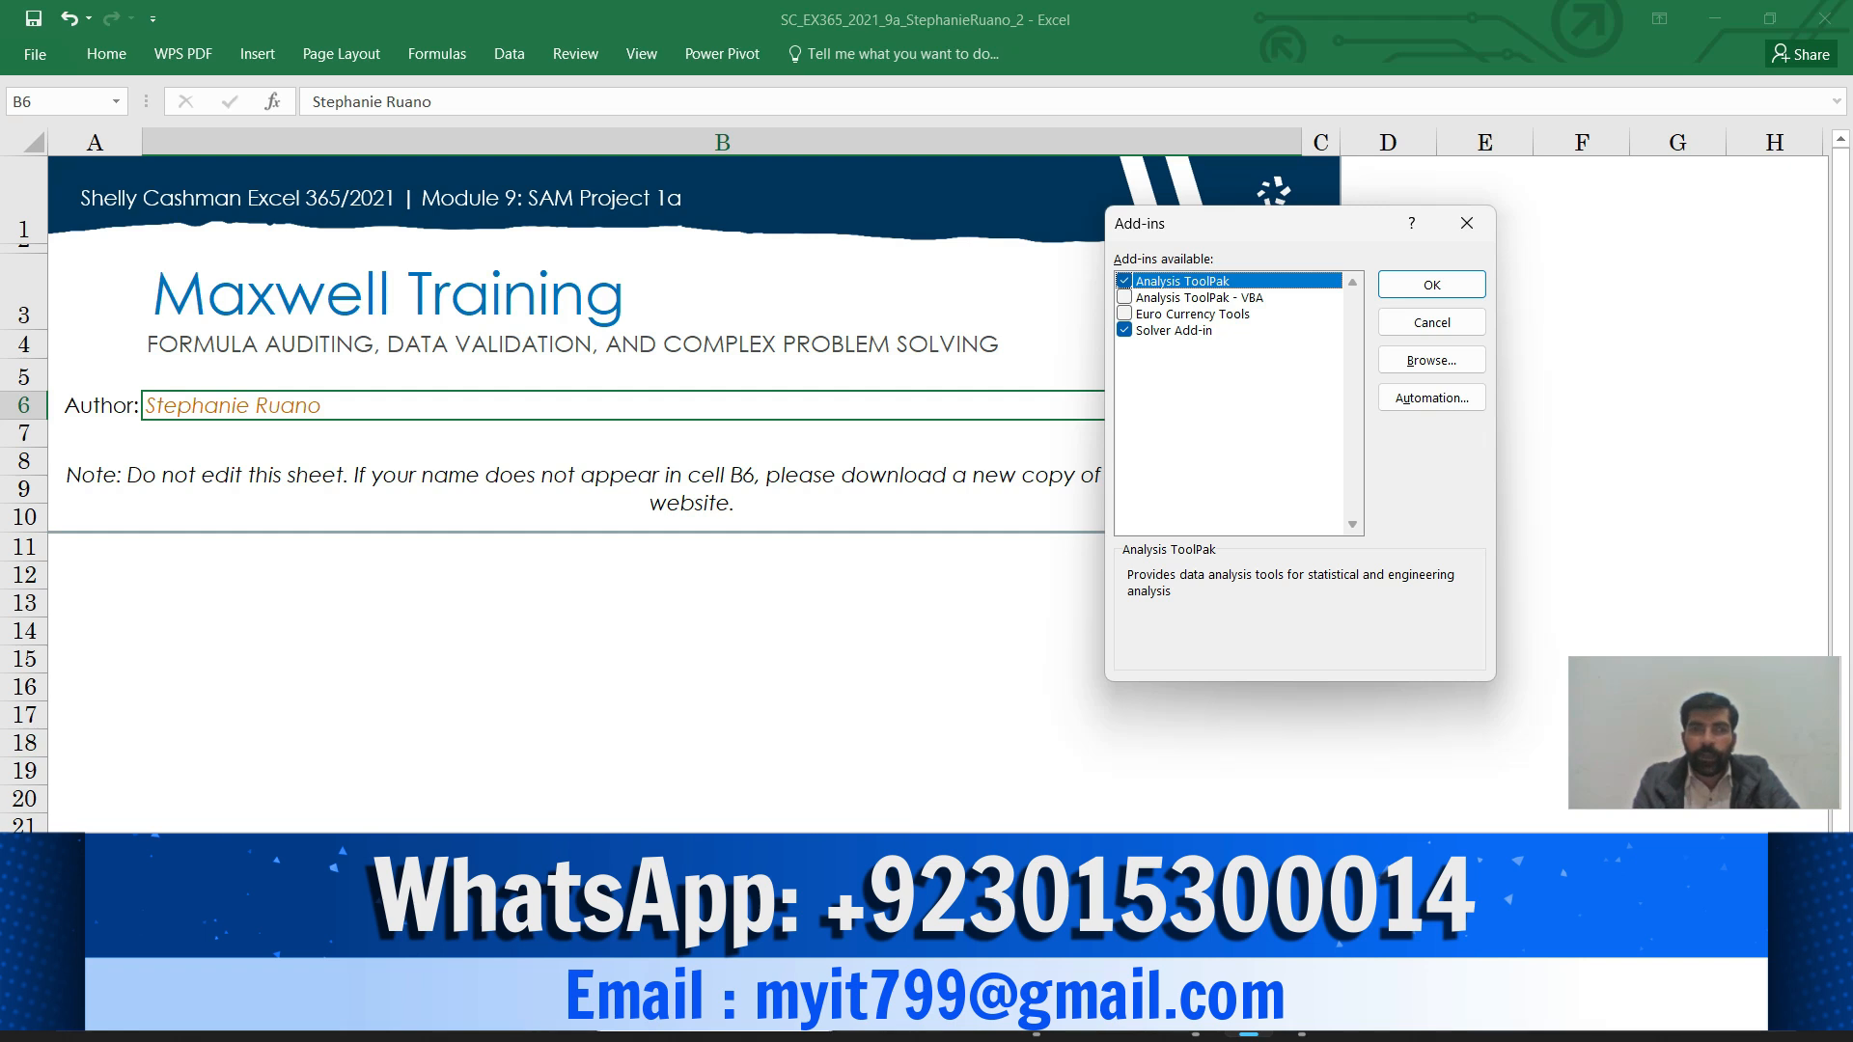
{"action": "left_click", "coordinate": [1125, 330]}
{"action": "left_click", "coordinate": [1124, 330]}
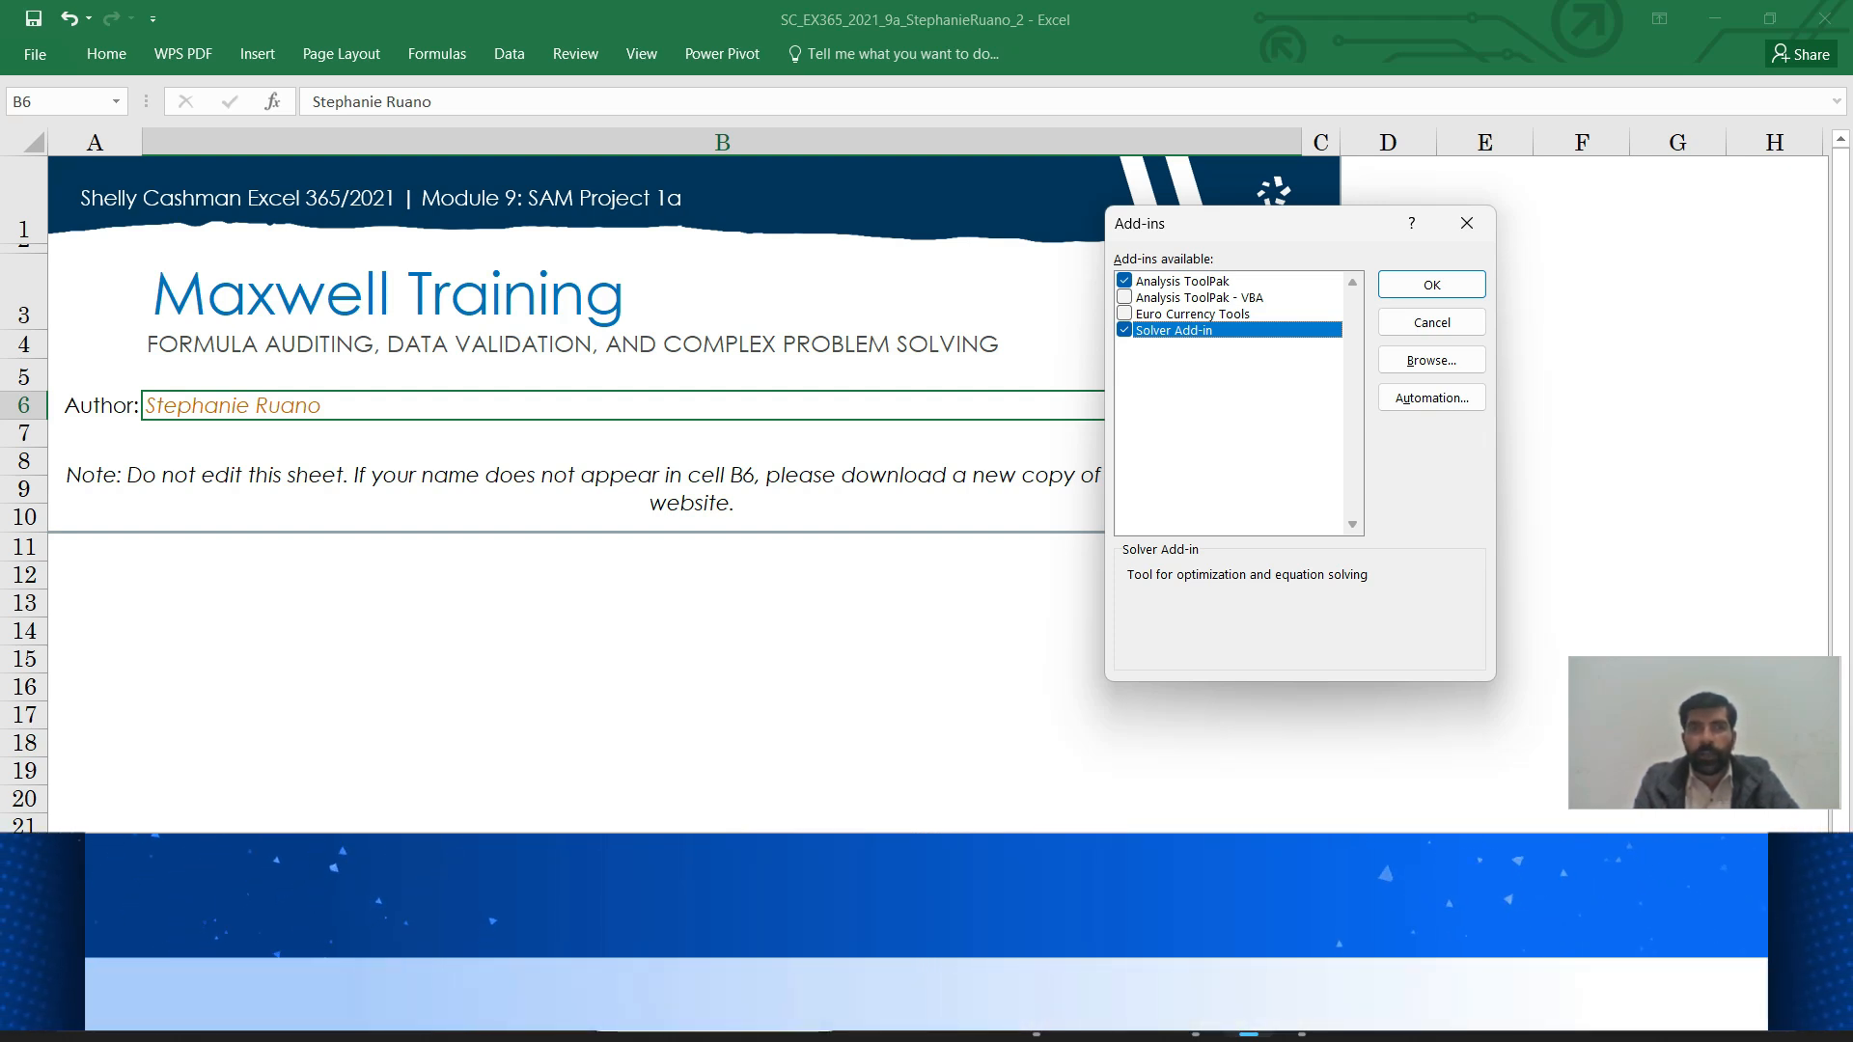
{"action": "left_click", "coordinate": [1431, 285]}
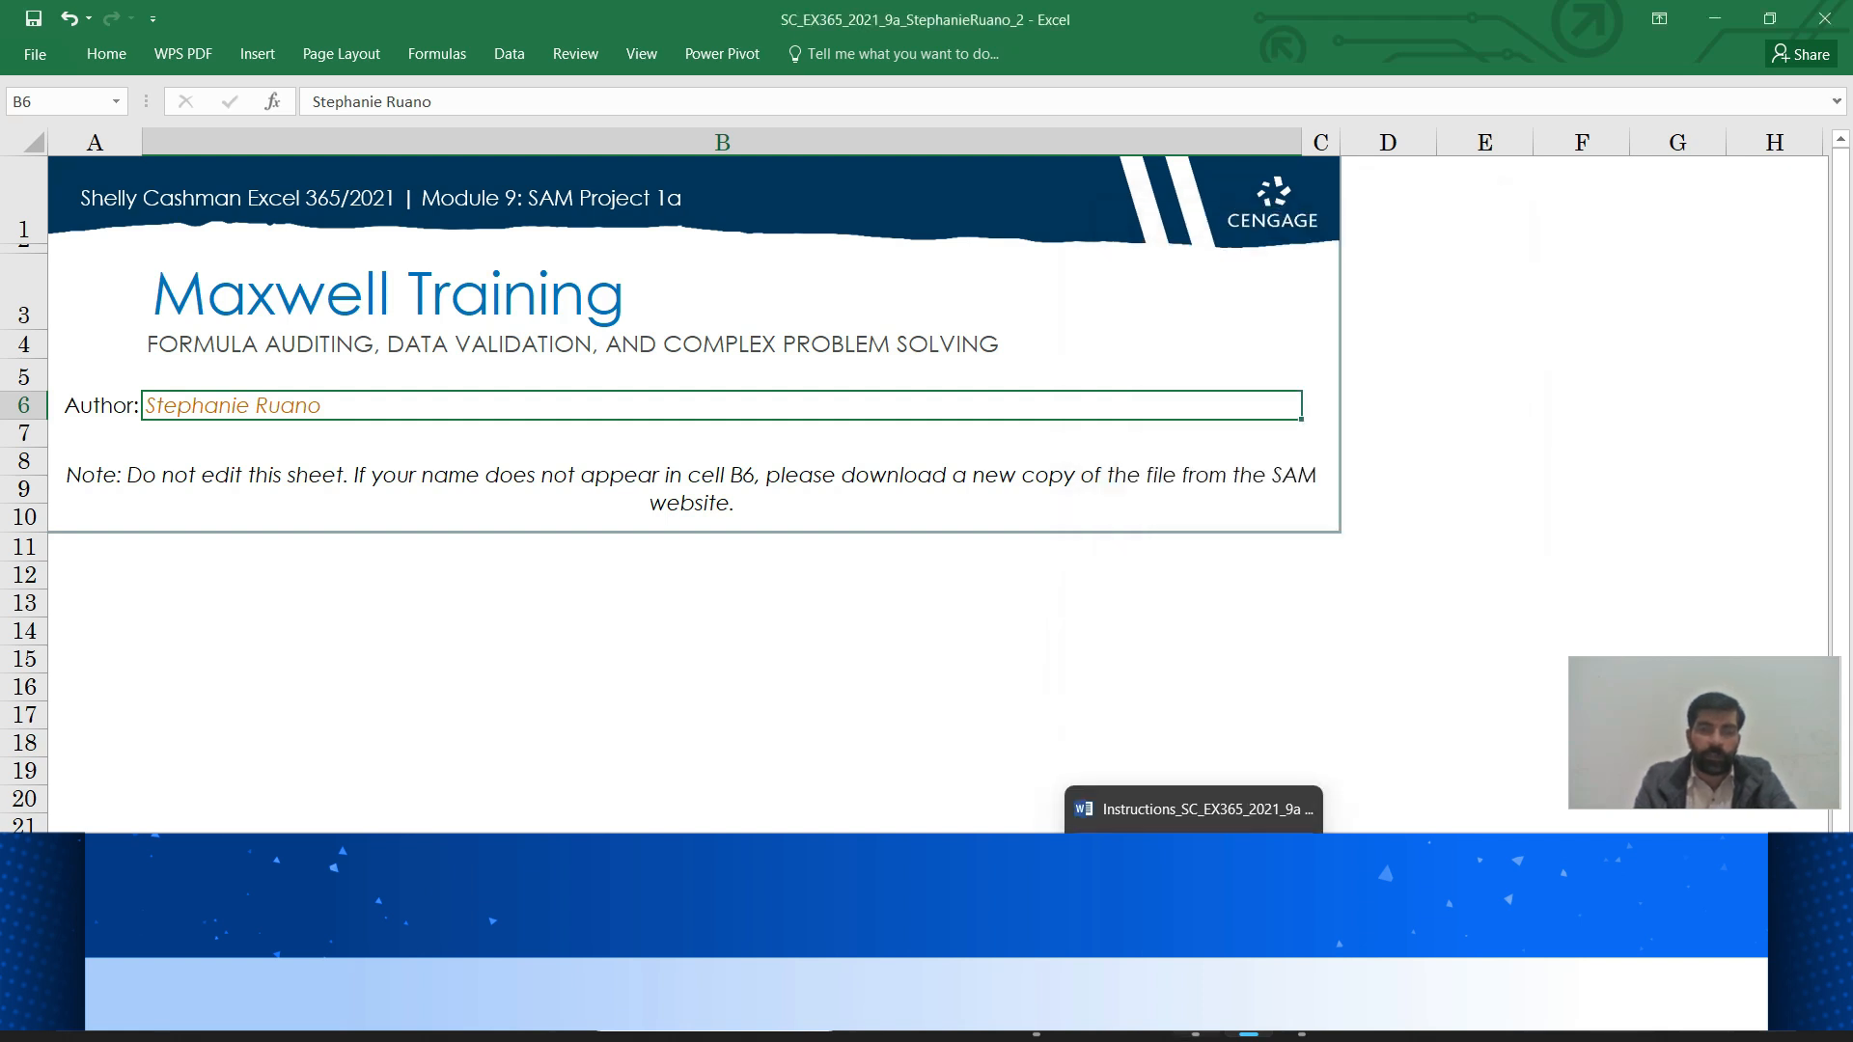
In the Word instructions, highlight step 1 of the Project Steps in bright green
{"action": "left_click", "coordinate": [1195, 1034]}
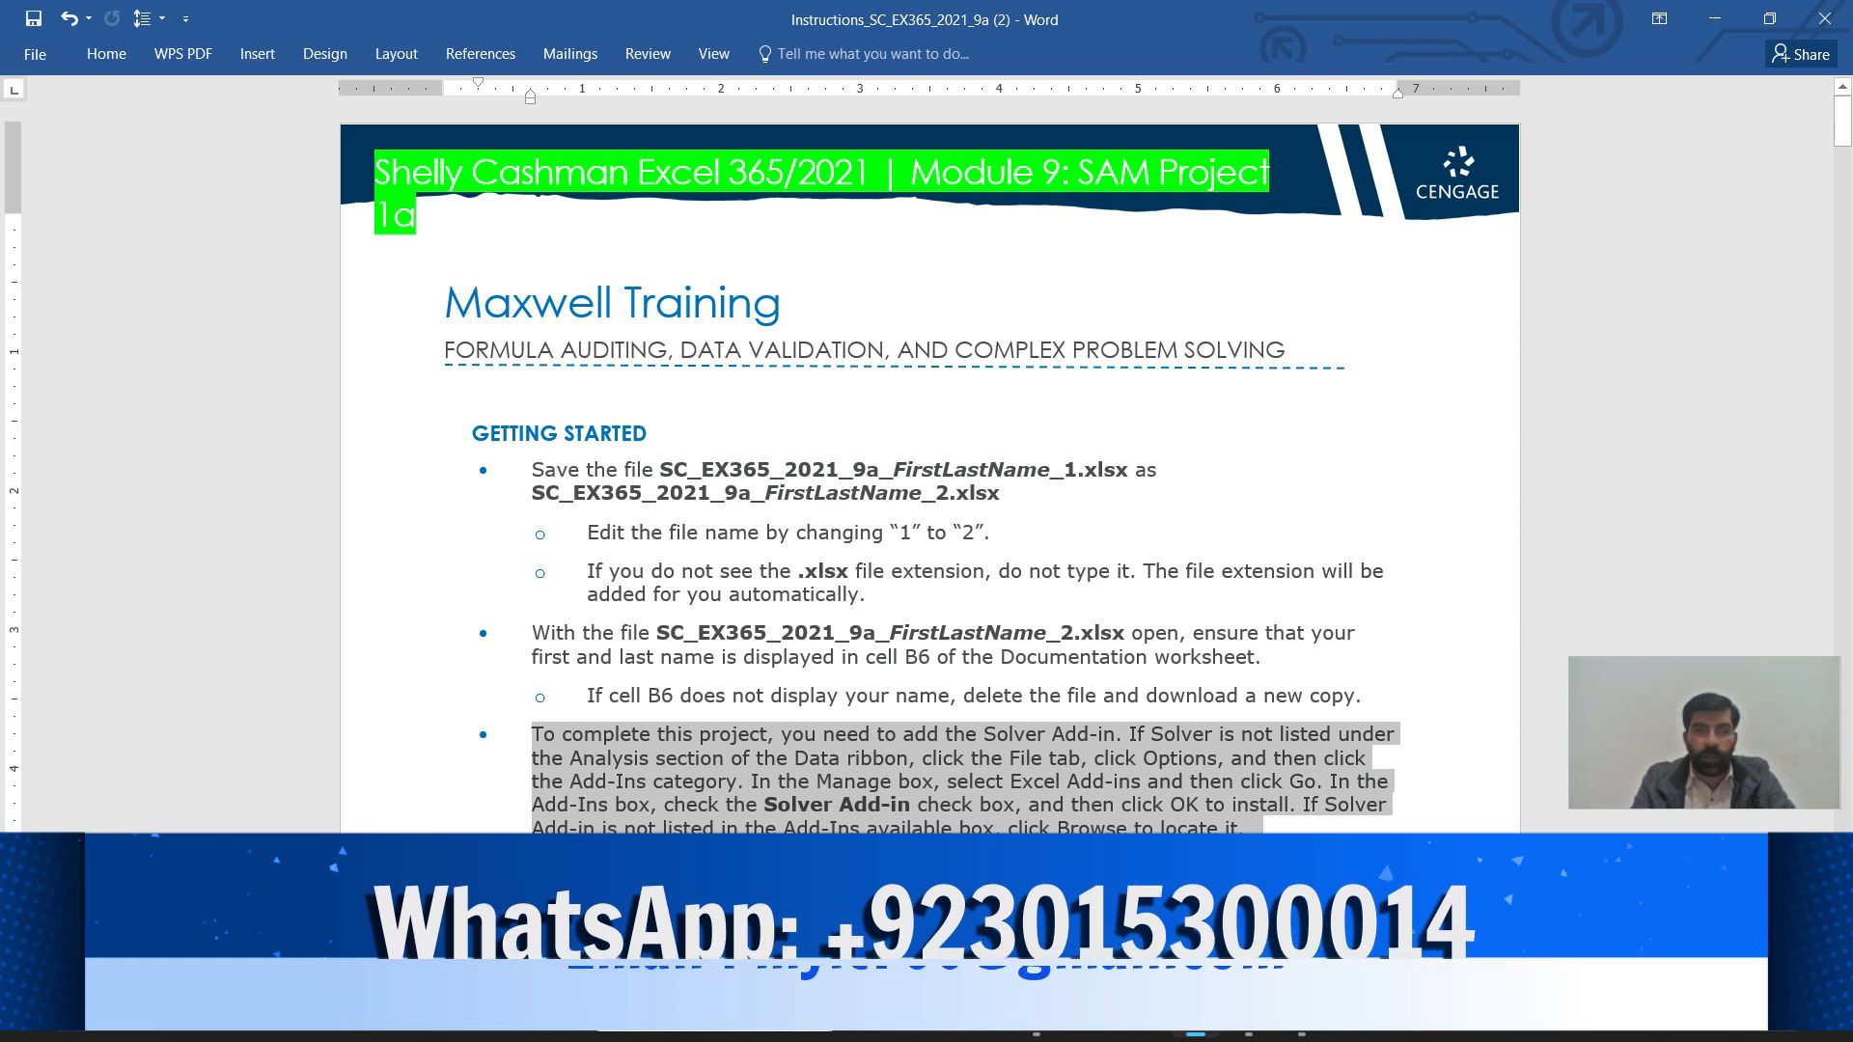
{"action": "scroll", "coordinate": [927, 463], "scroll_direction": "down", "scroll_amount": 5}
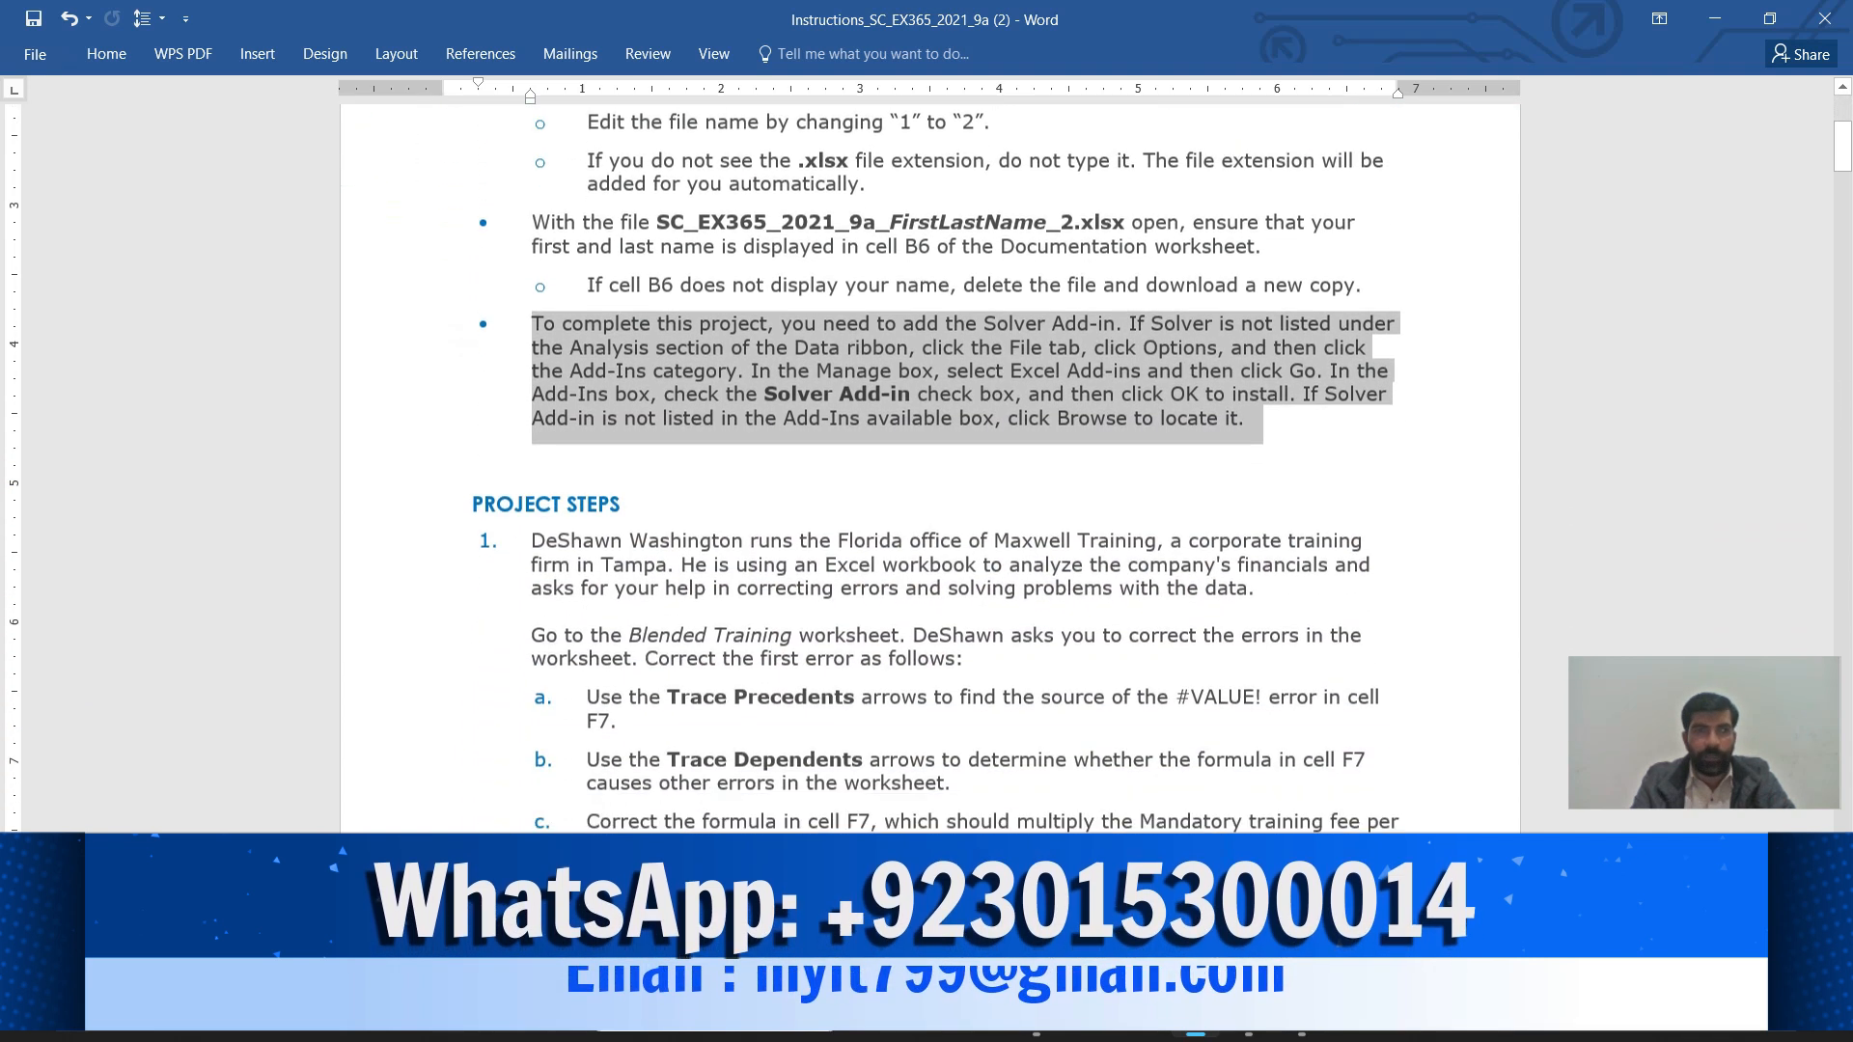
{"action": "scroll", "coordinate": [927, 463], "scroll_direction": "down", "scroll_amount": 2}
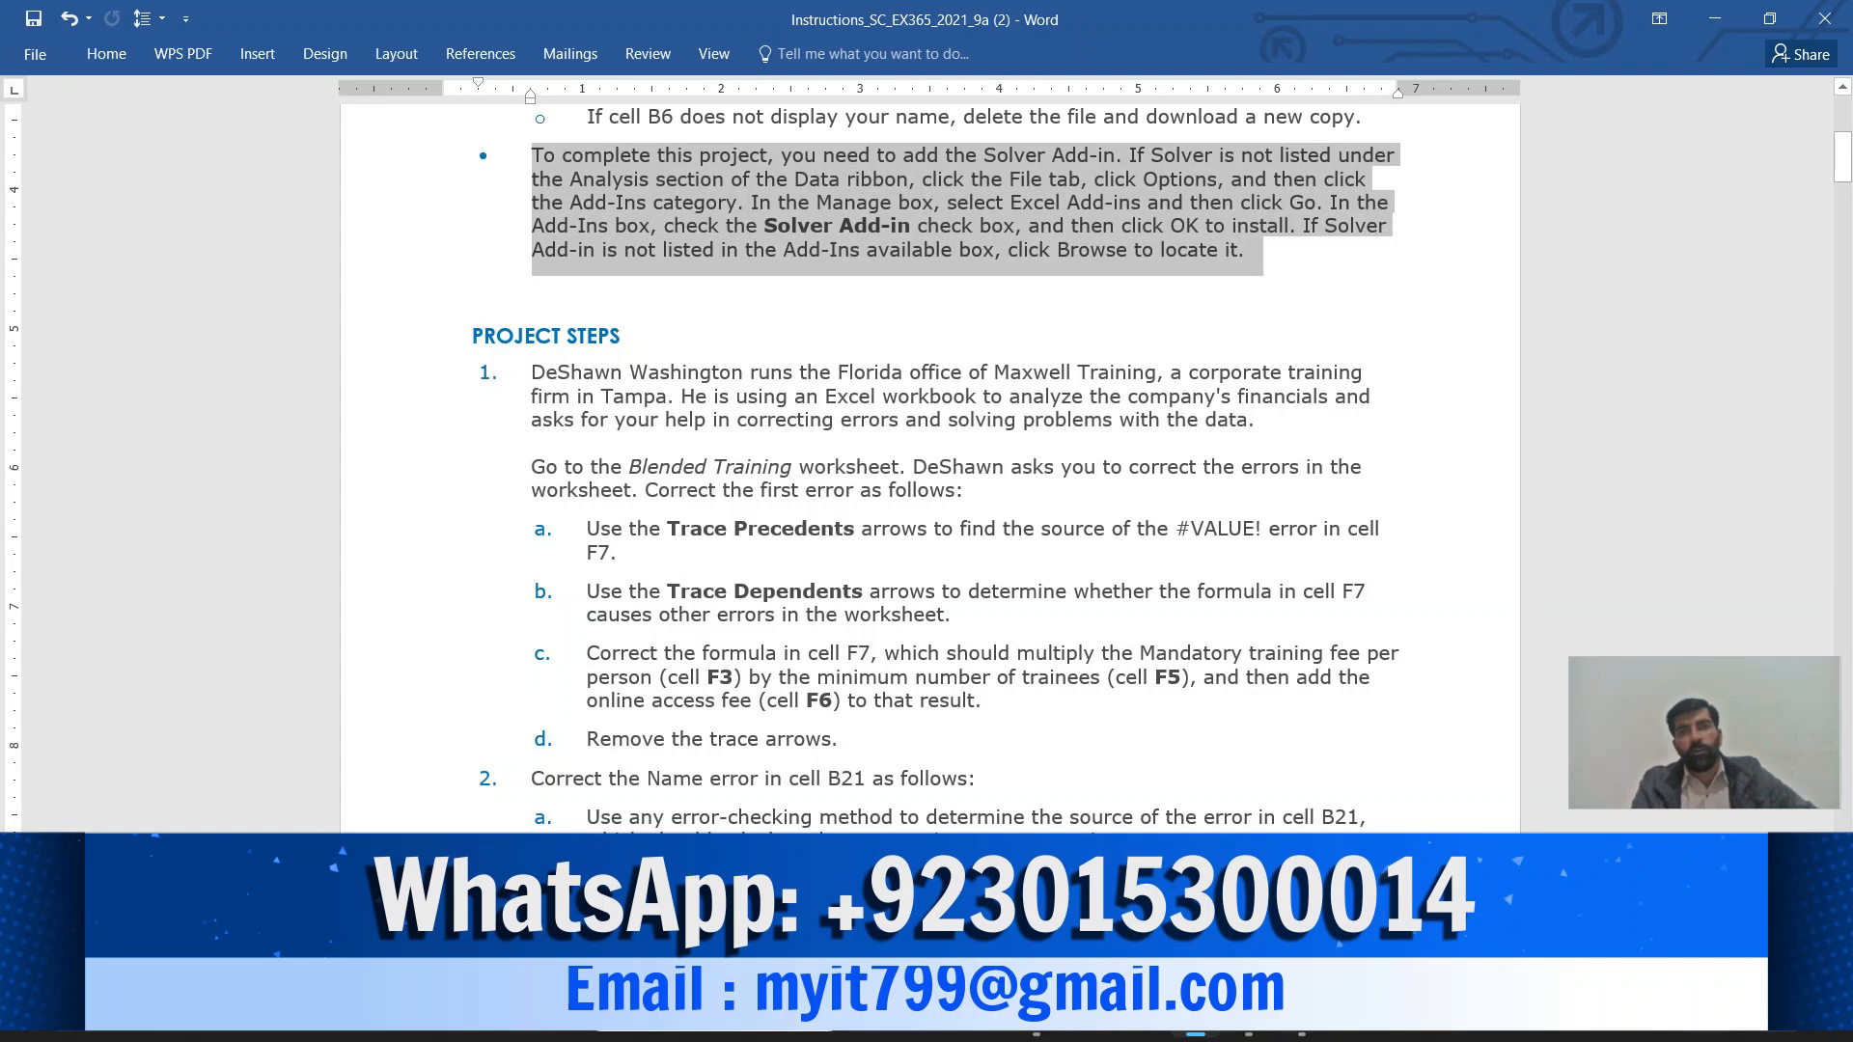
{"action": "scroll", "coordinate": [926, 463], "scroll_direction": "down", "scroll_amount": 1}
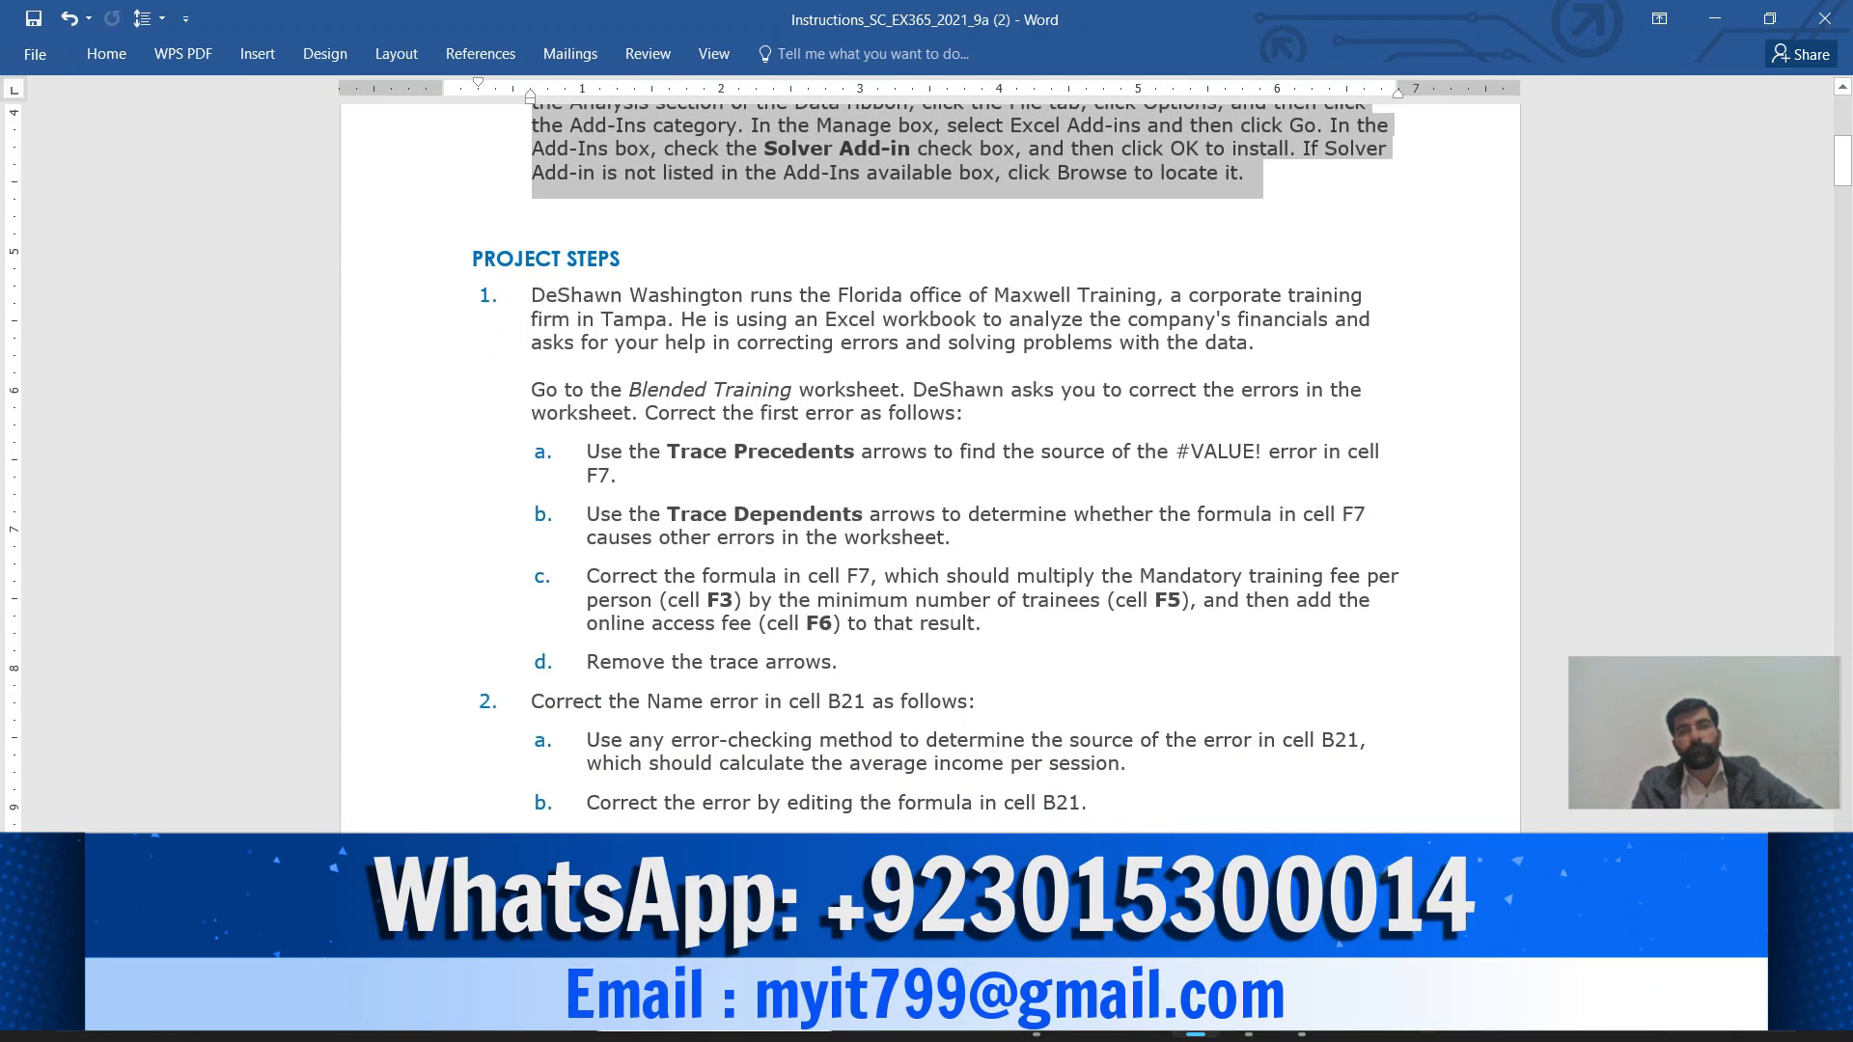
{"action": "scroll", "coordinate": [926, 463], "scroll_direction": "down", "scroll_amount": 1}
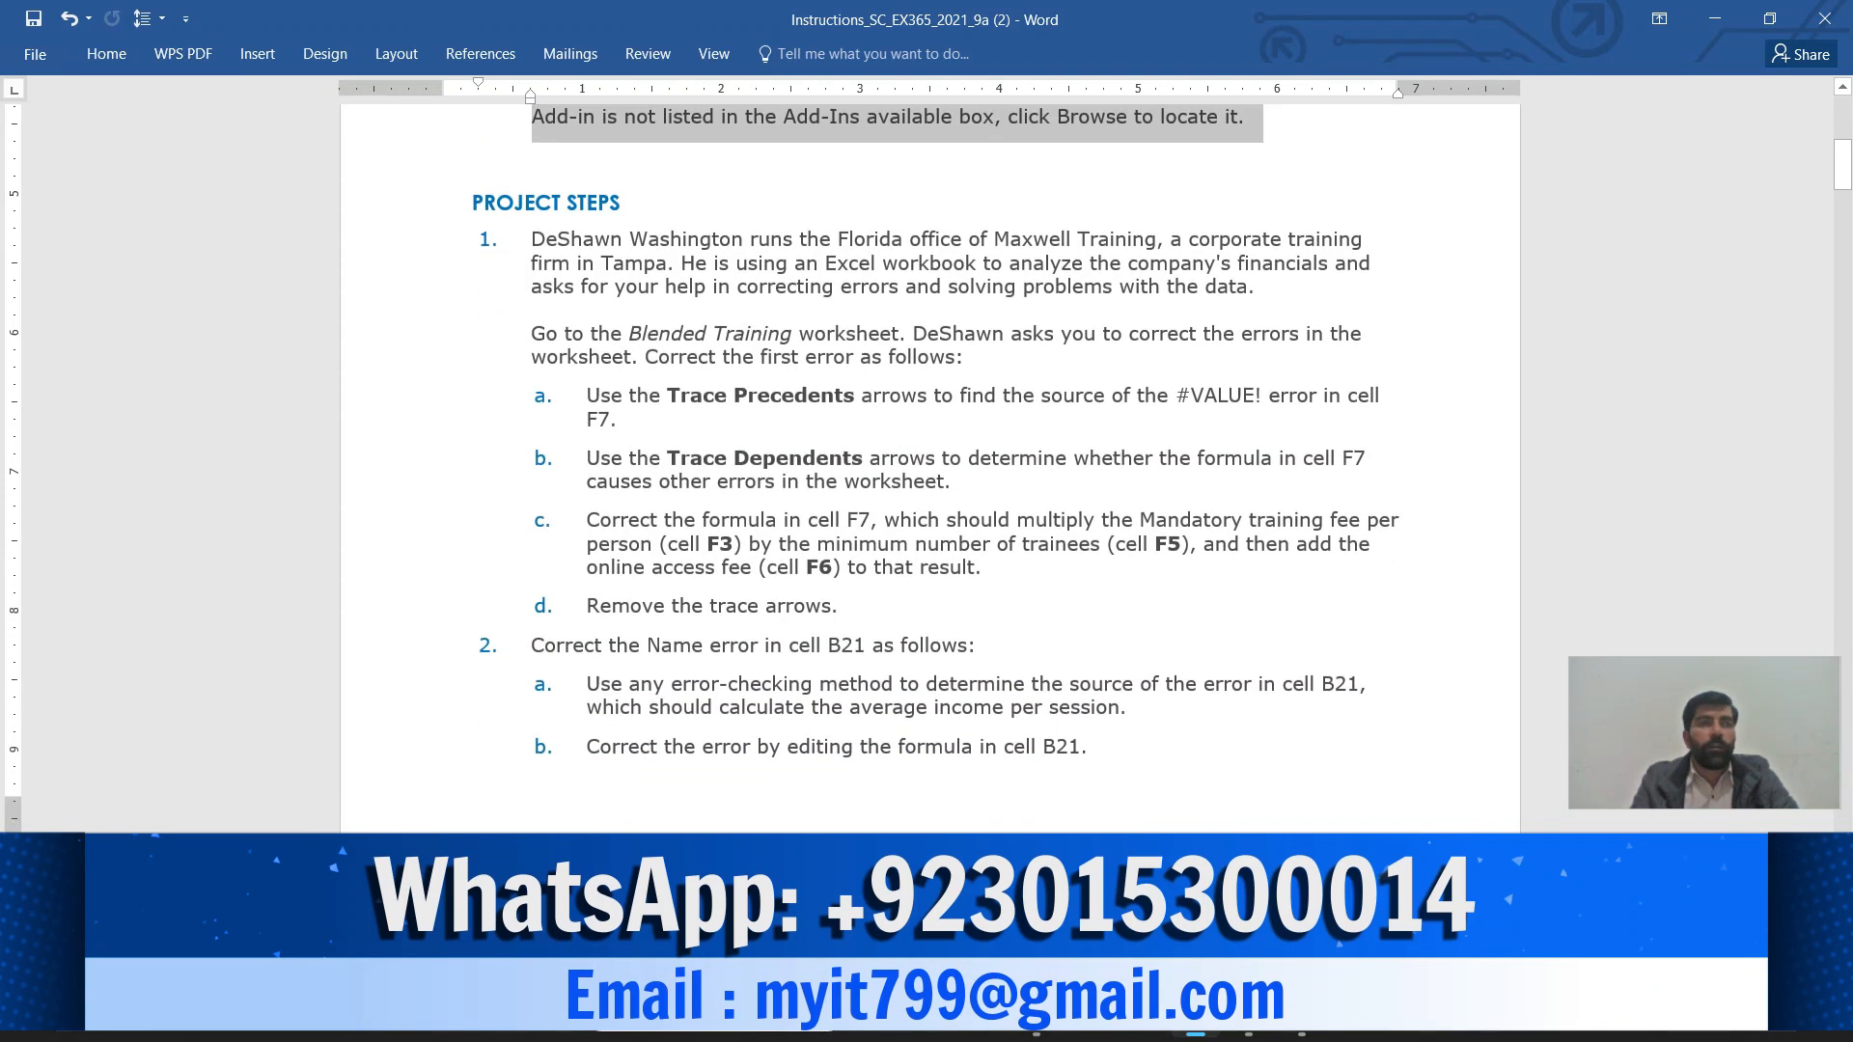
{"action": "scroll", "coordinate": [926, 463], "scroll_direction": "down", "scroll_amount": 1}
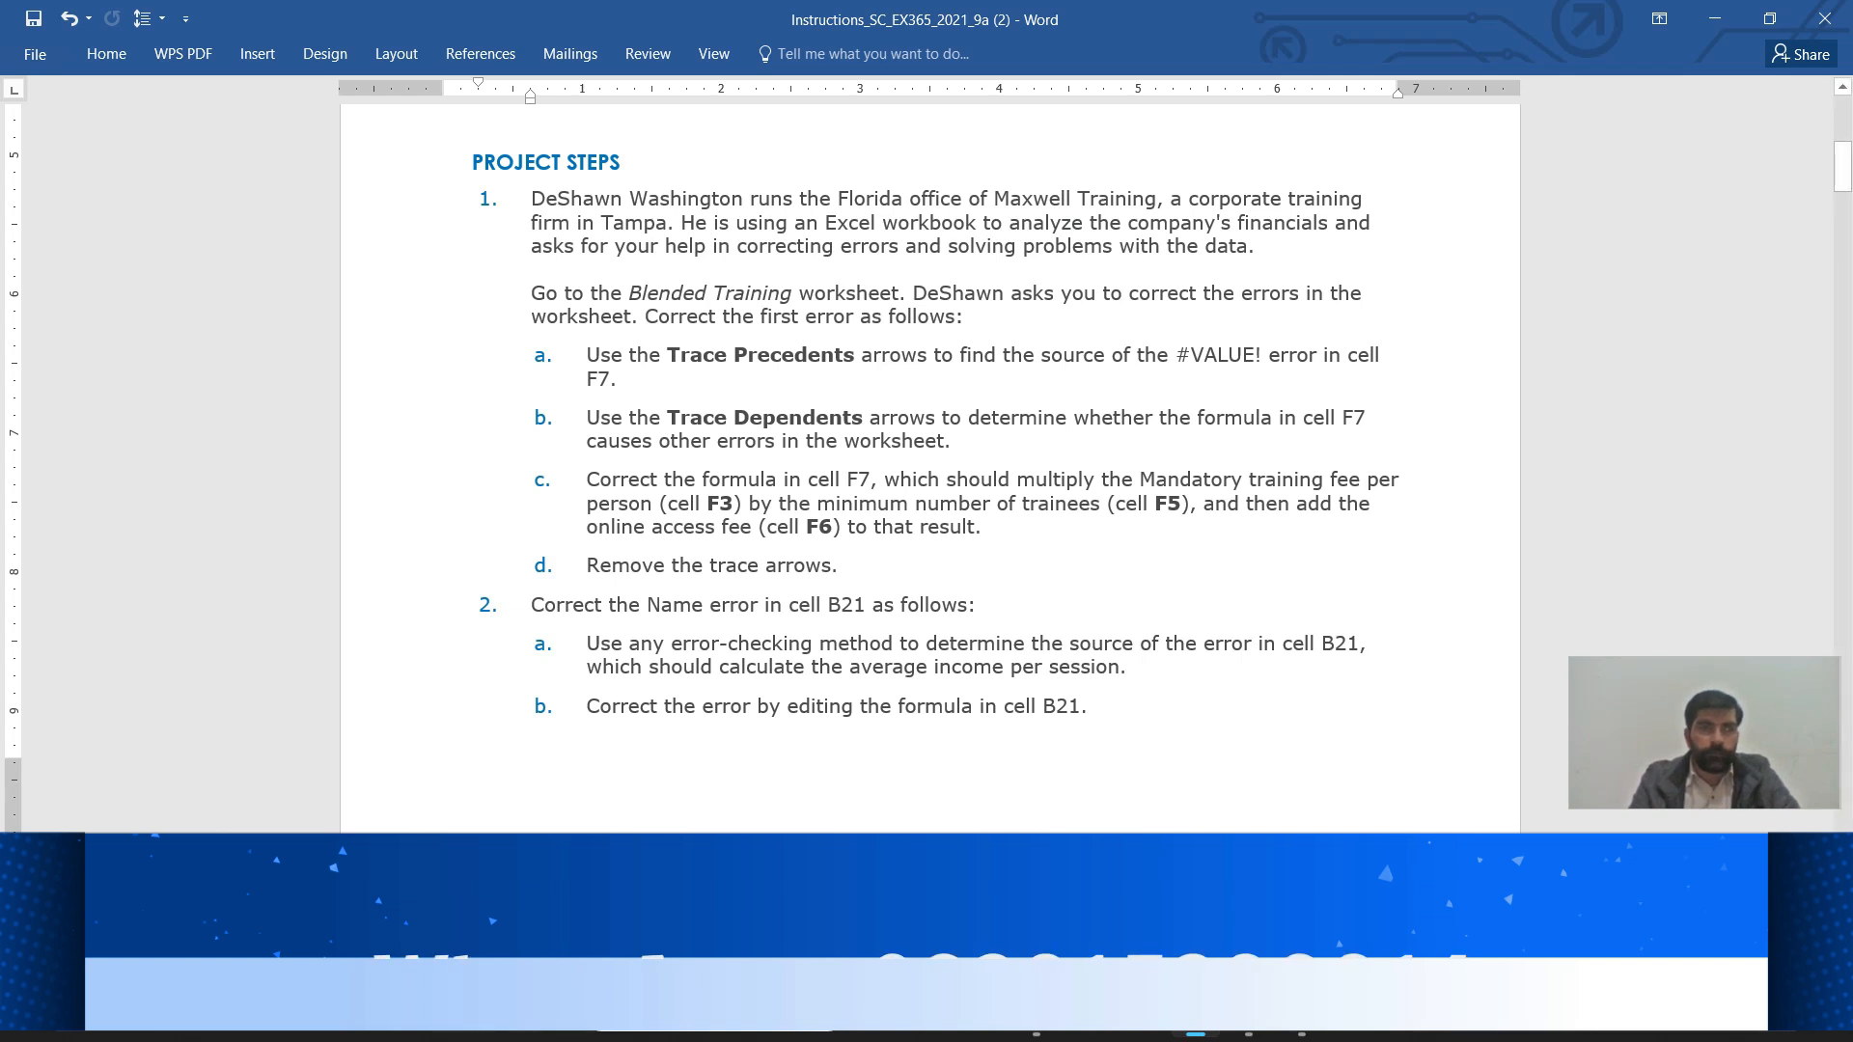
{"action": "left_click_drag", "start_coordinate": [531, 198], "coordinate": [1275, 252]}
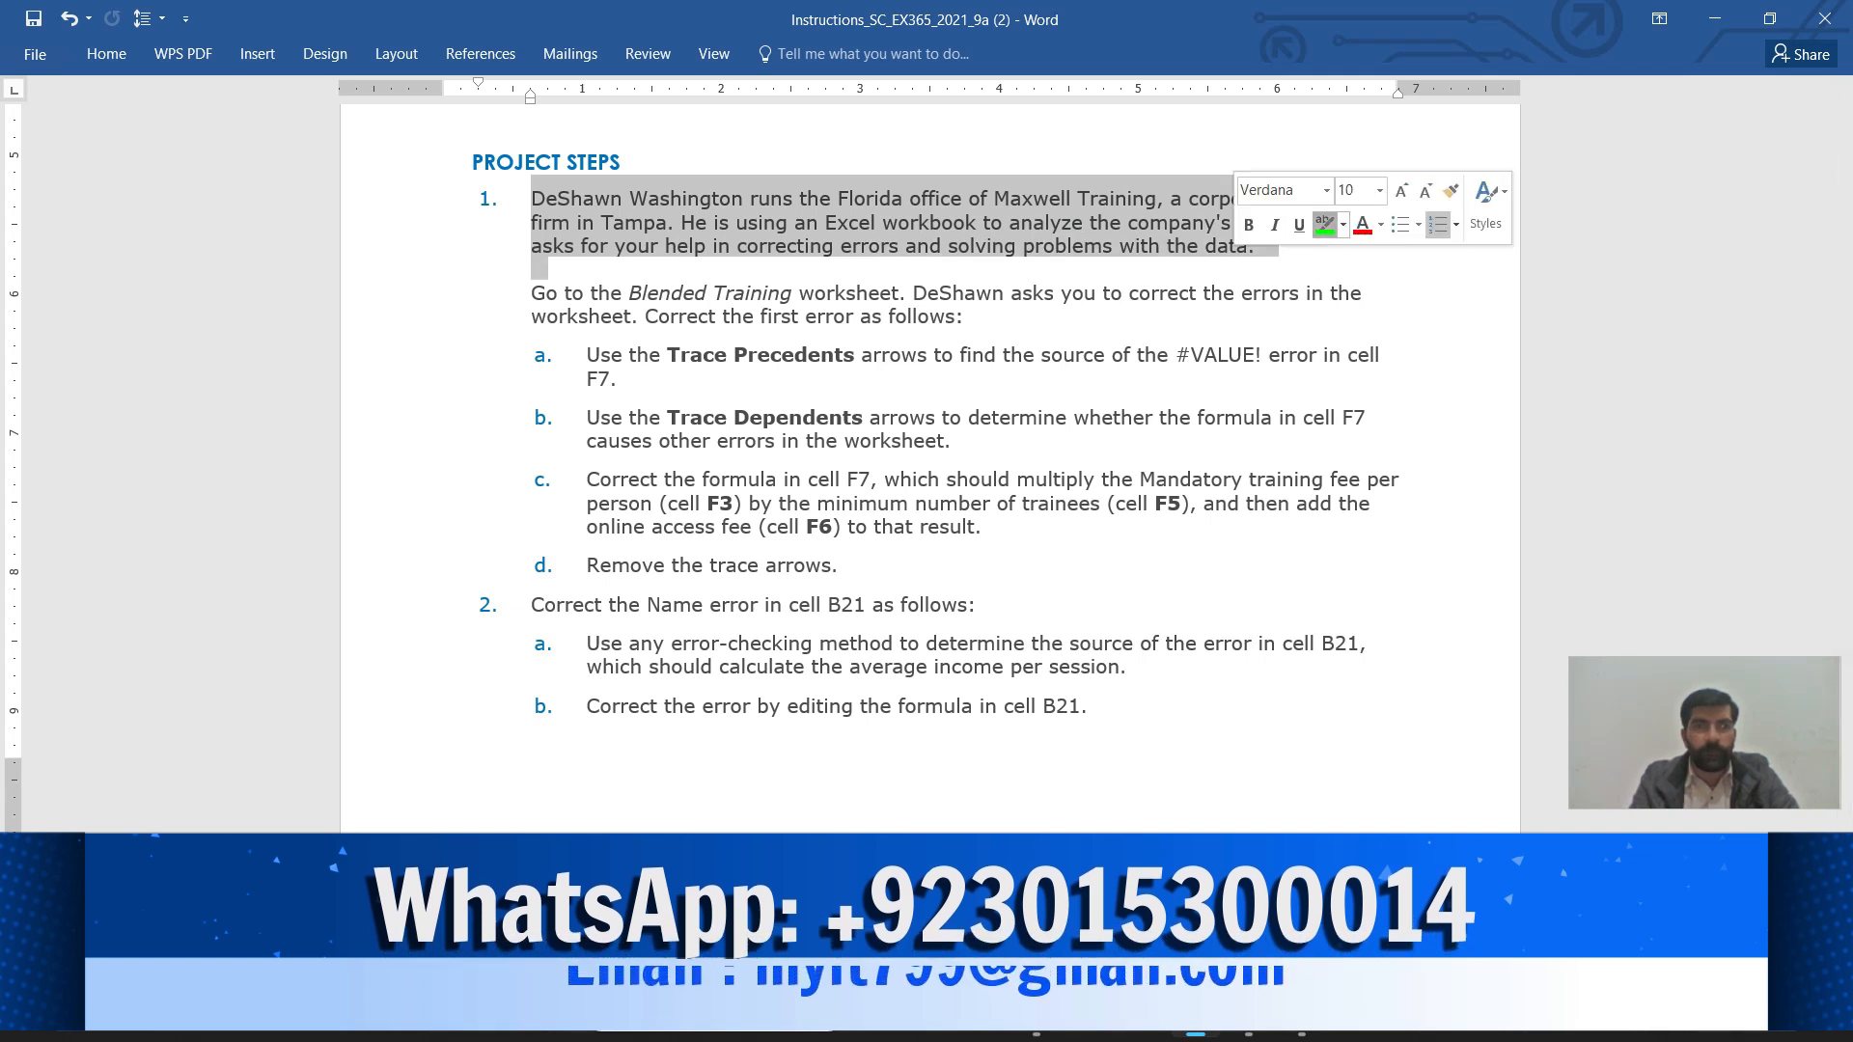
{"action": "left_click", "coordinate": [1325, 224]}
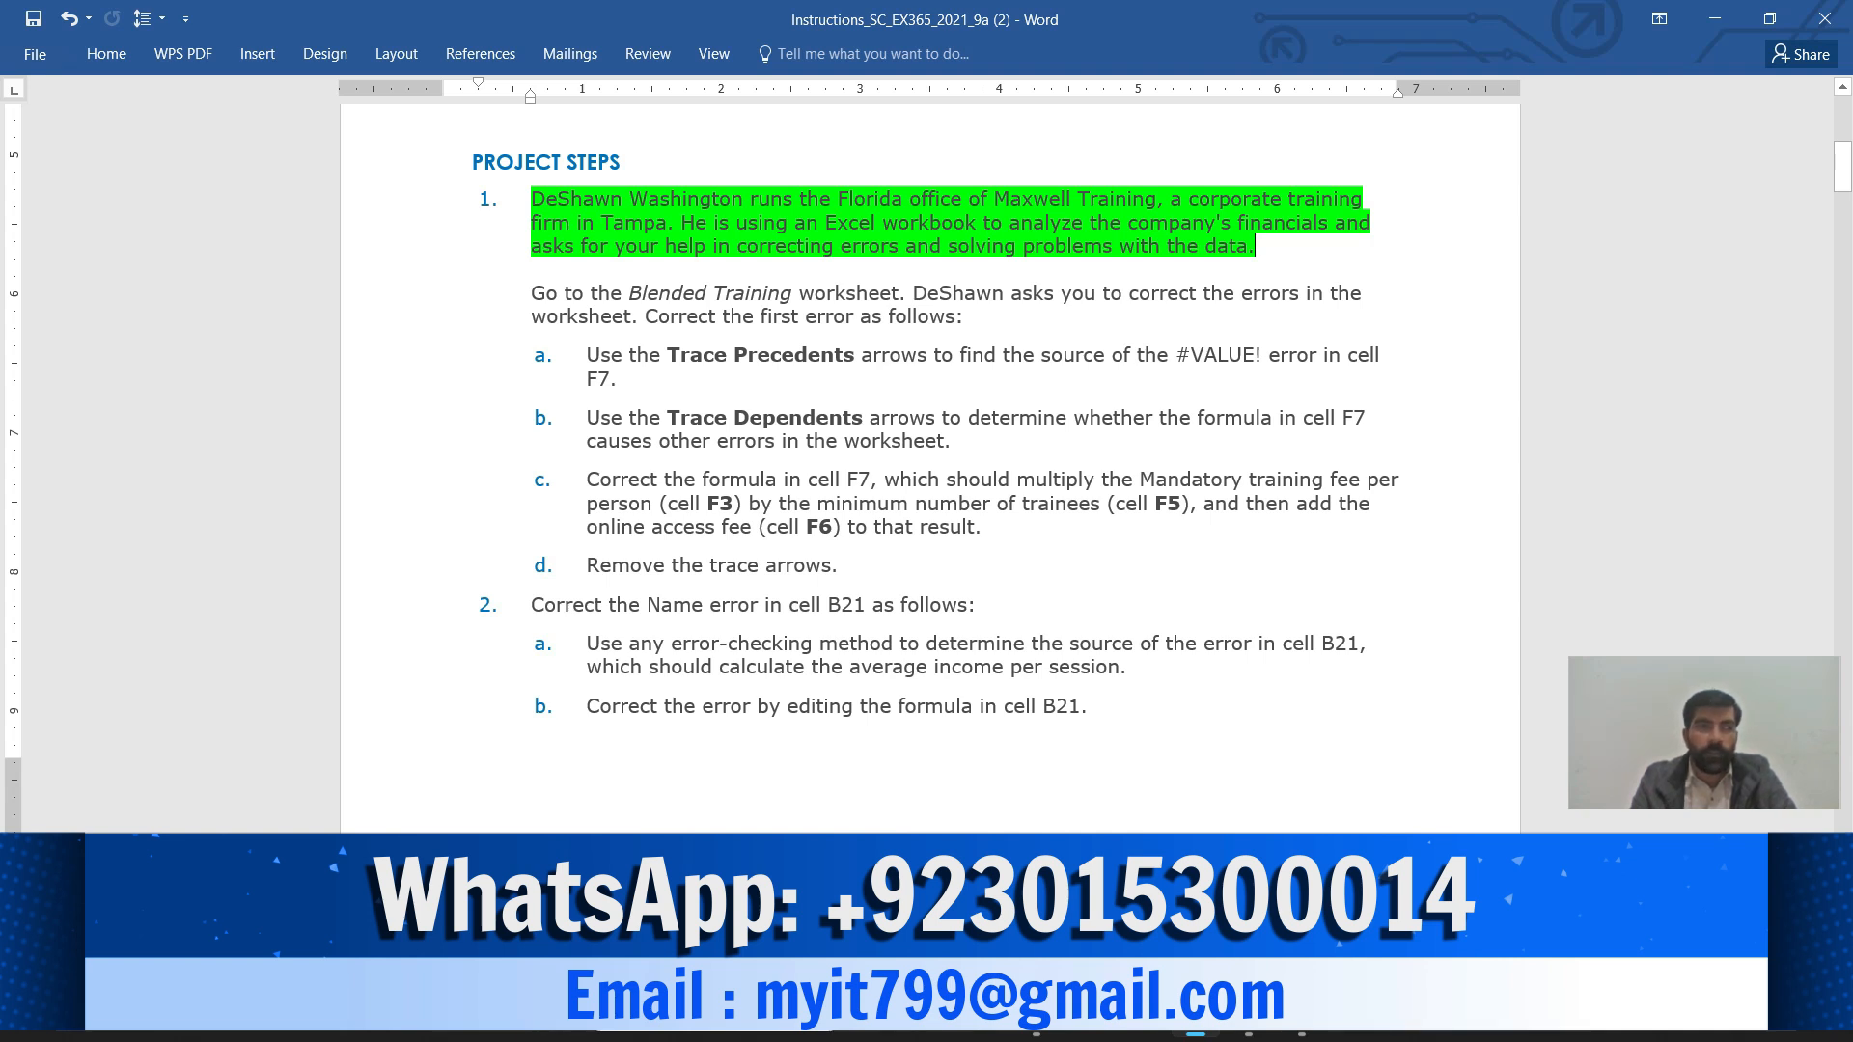
Select the Blended Training paragraph, then return to the Excel workbook
{"action": "left_click_drag", "start_coordinate": [531, 293], "coordinate": [964, 317]}
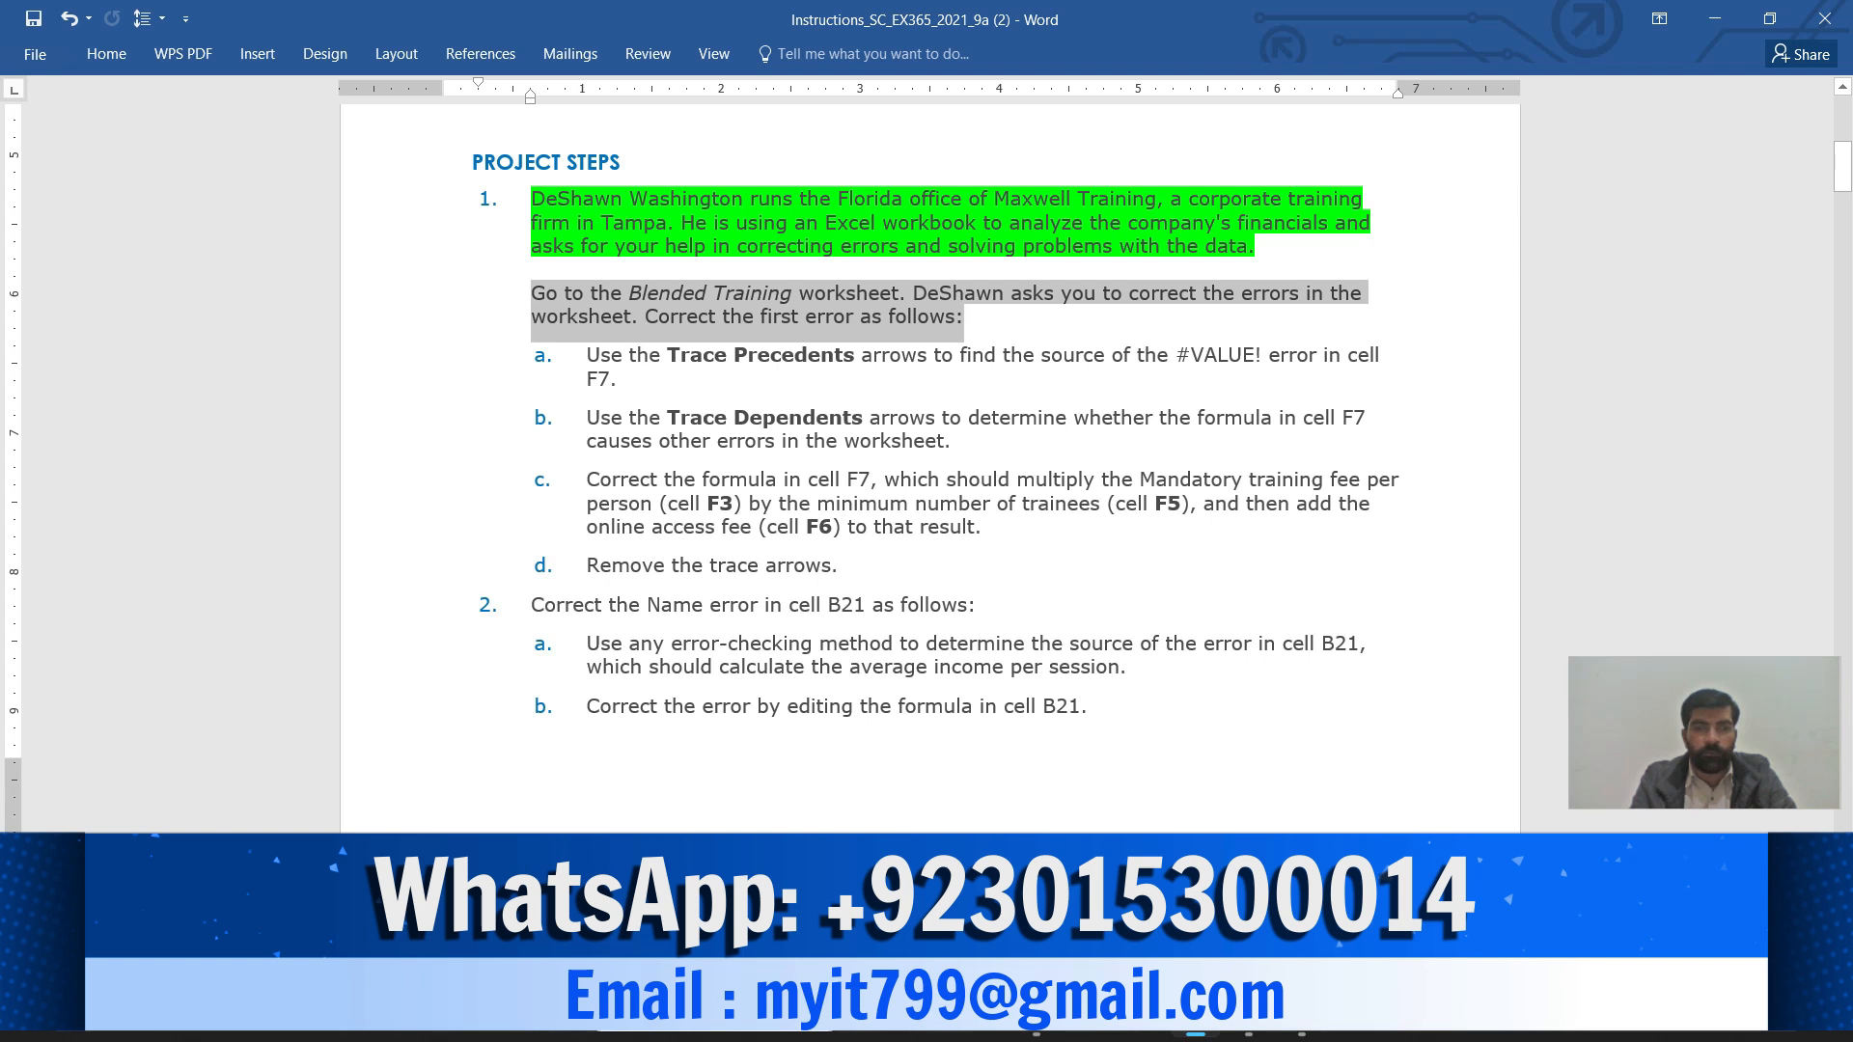
{"action": "mouse_move", "coordinate": [1248, 1012]}
{"action": "left_click", "coordinate": [1247, 902]}
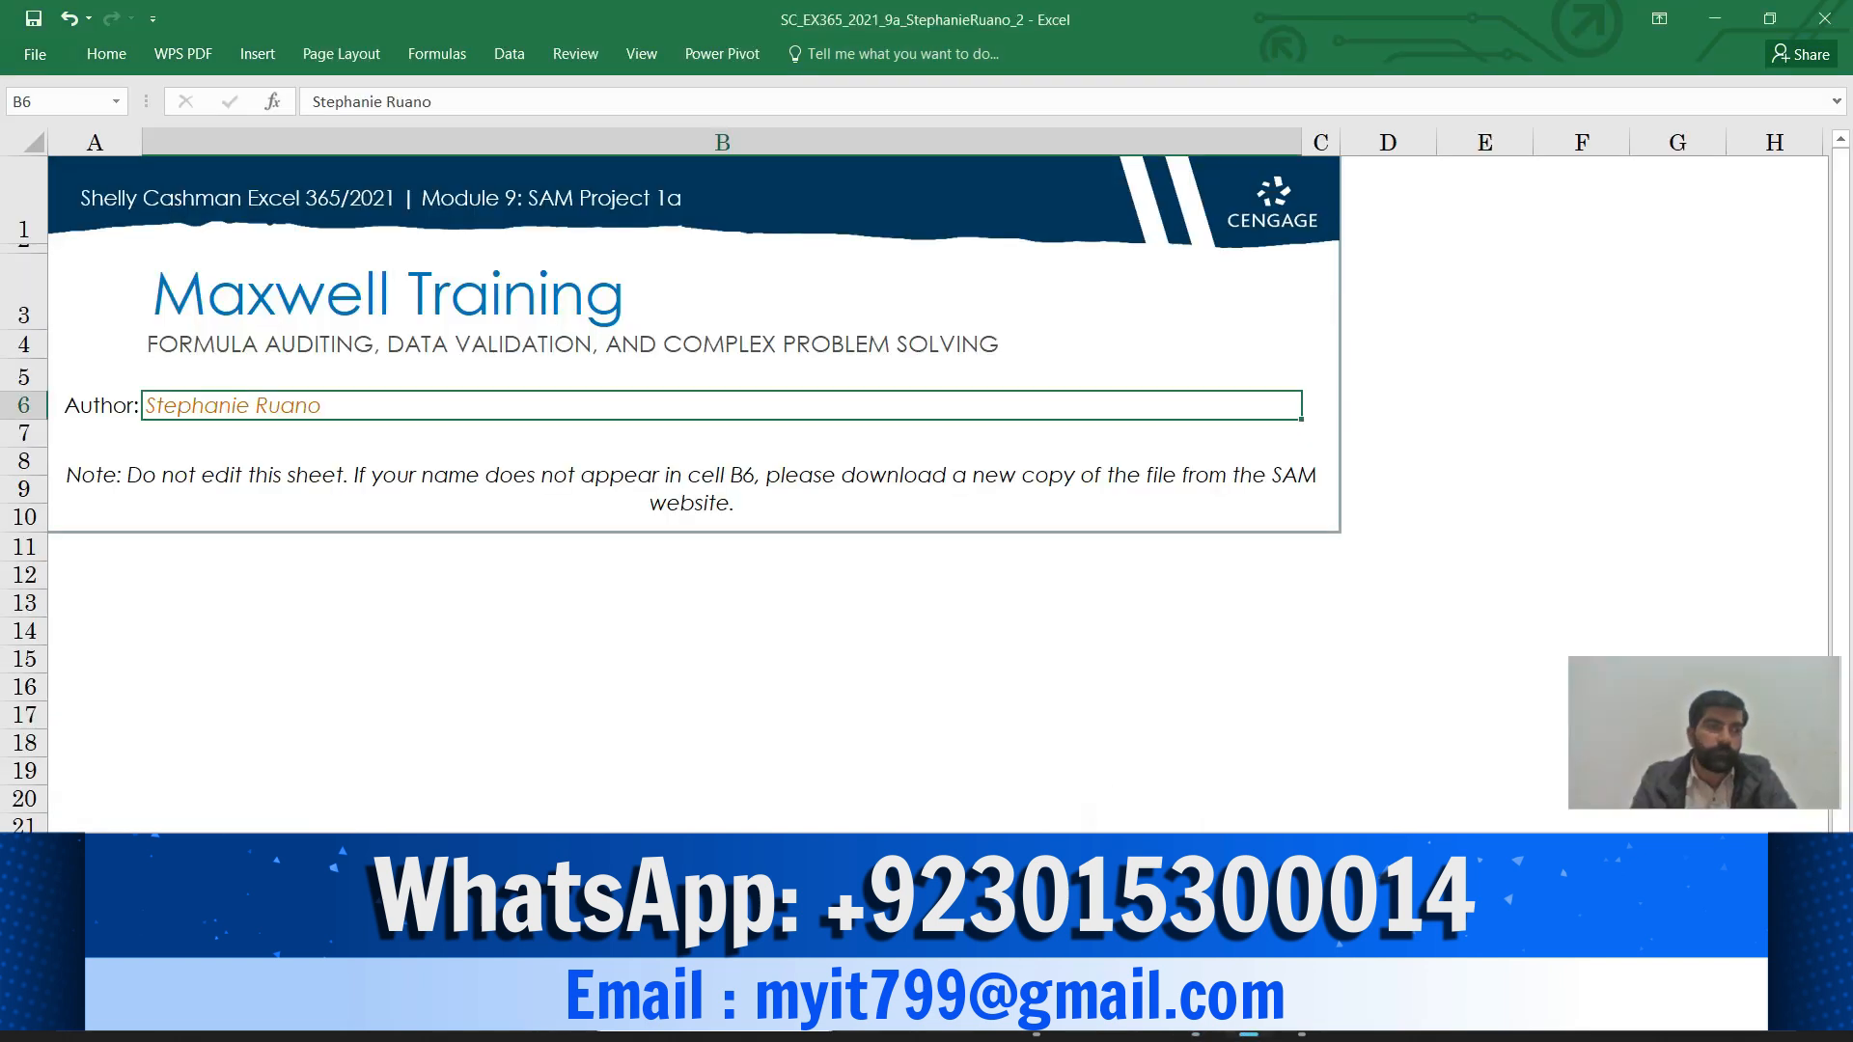
Move to the next worksheet with the training figures, then go back to the Word instructions
{"action": "key", "text": "ctrl+Page_Down"}
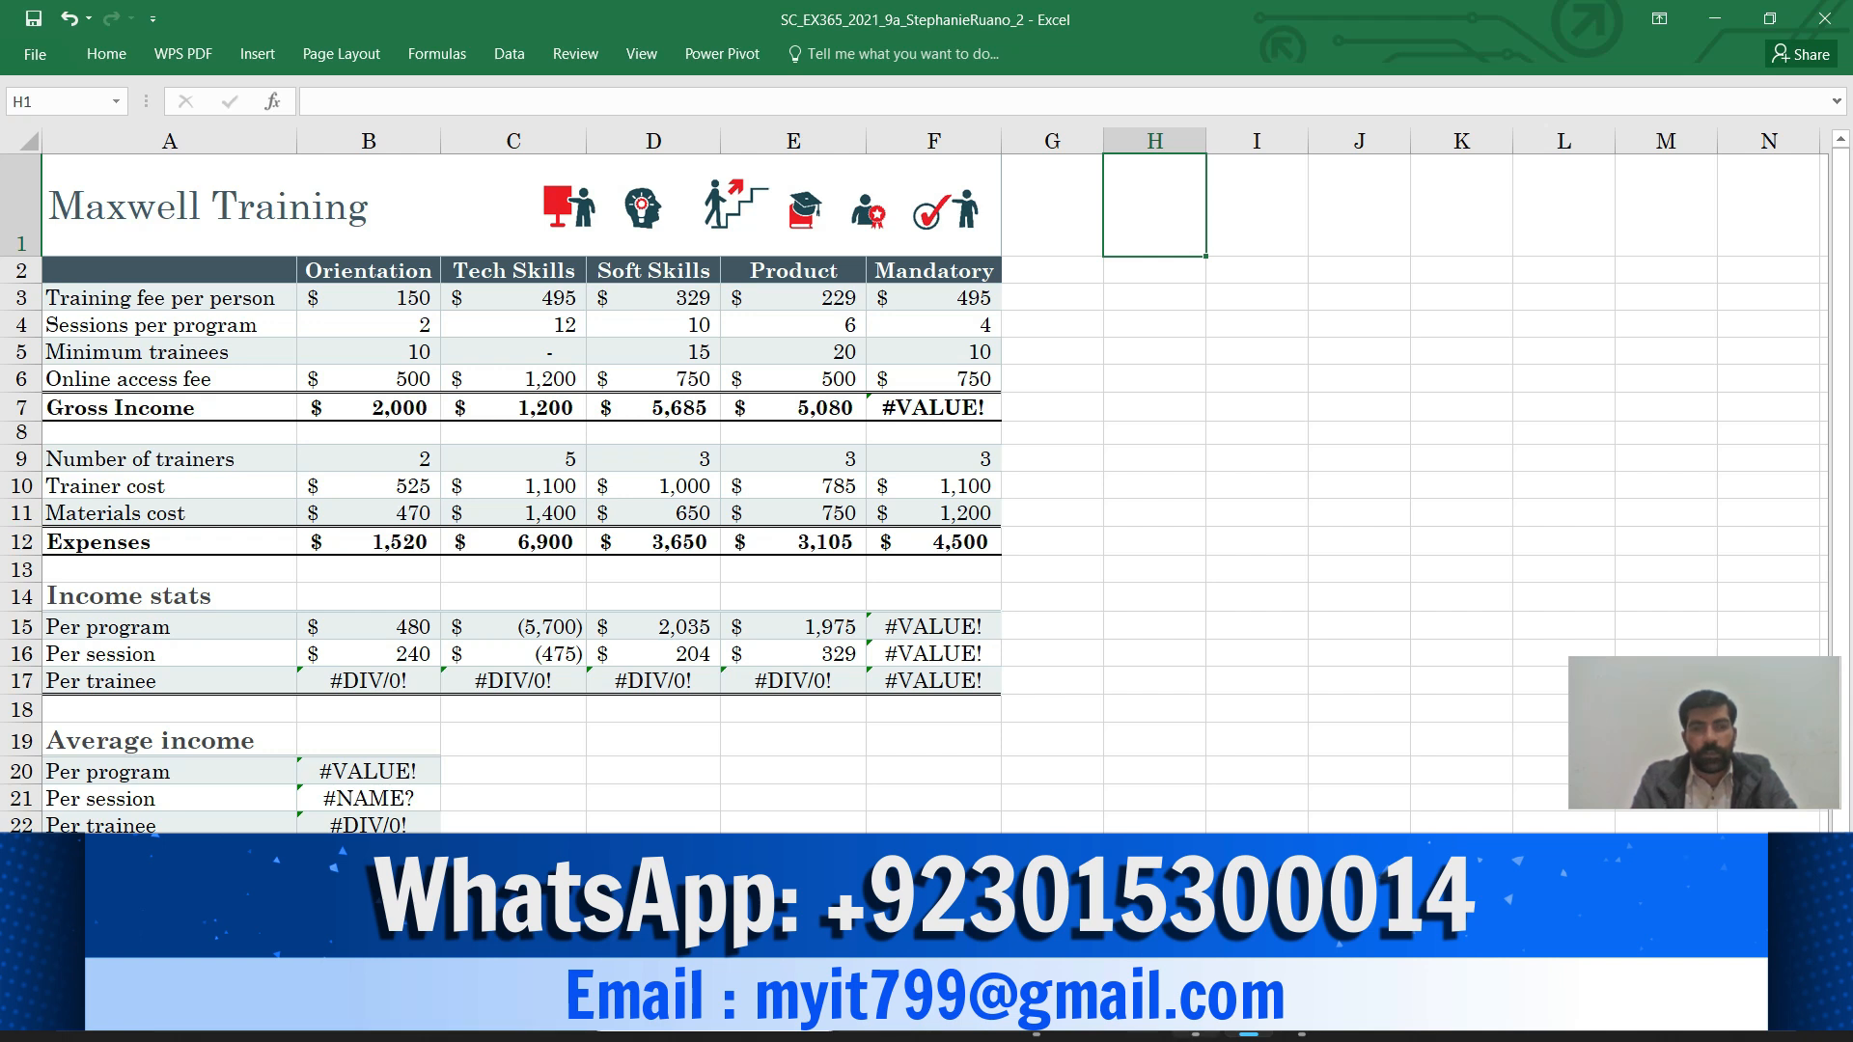
{"action": "mouse_move", "coordinate": [1195, 1011]}
{"action": "left_click", "coordinate": [1195, 903]}
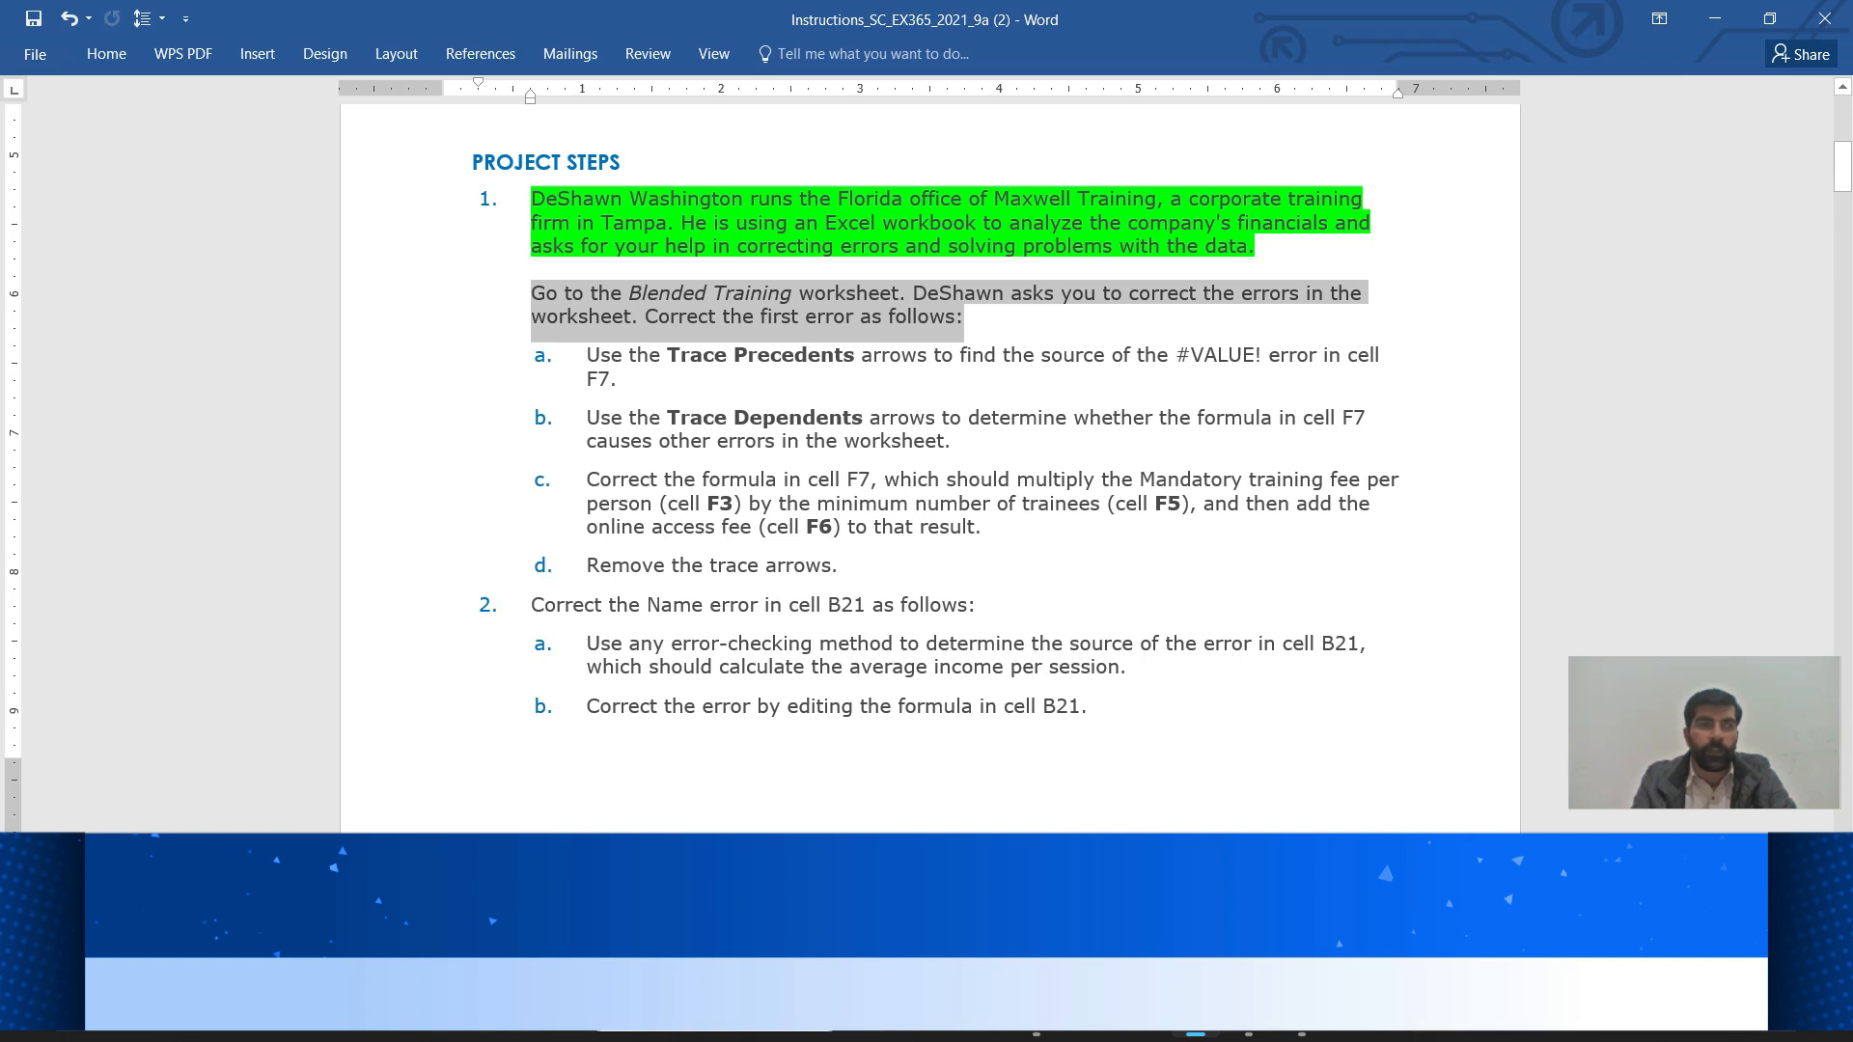
Highlight the Blended Training paragraph green and step a, Trace Precedents, yellow
{"action": "left_click", "coordinate": [107, 53]}
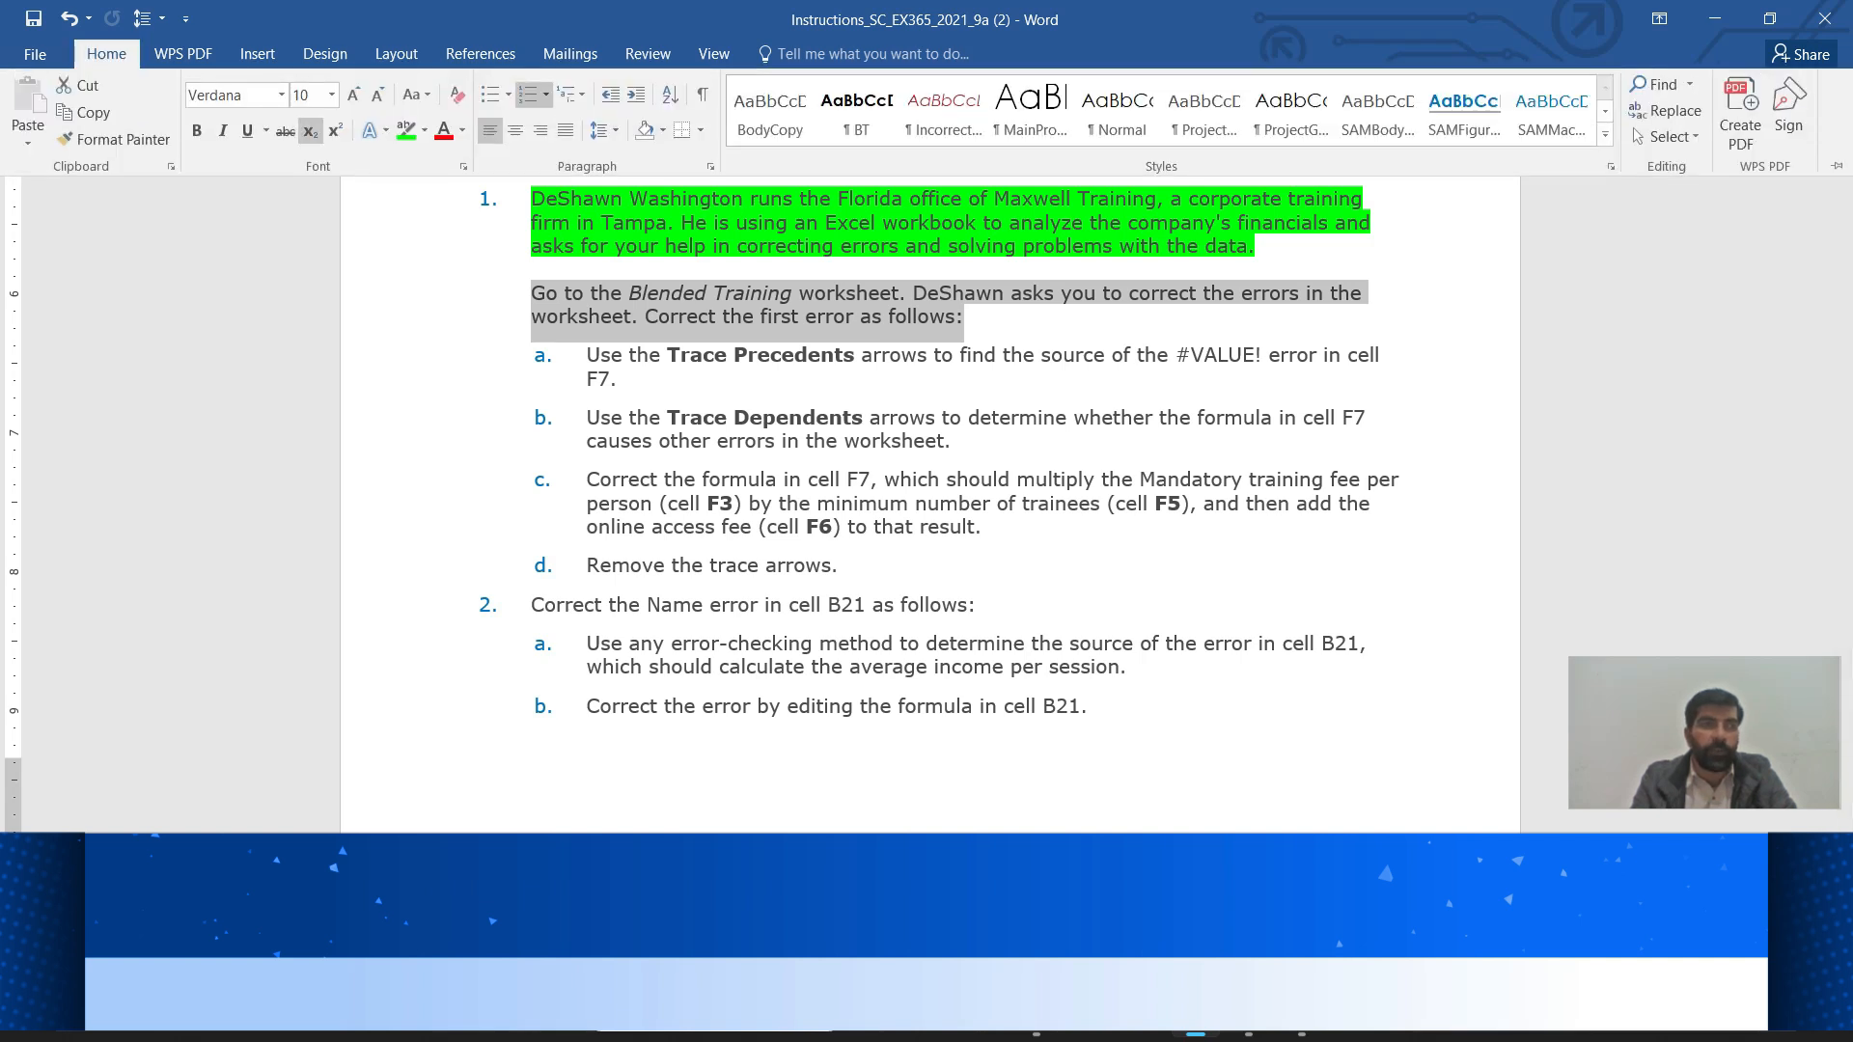
{"action": "left_click", "coordinate": [406, 129]}
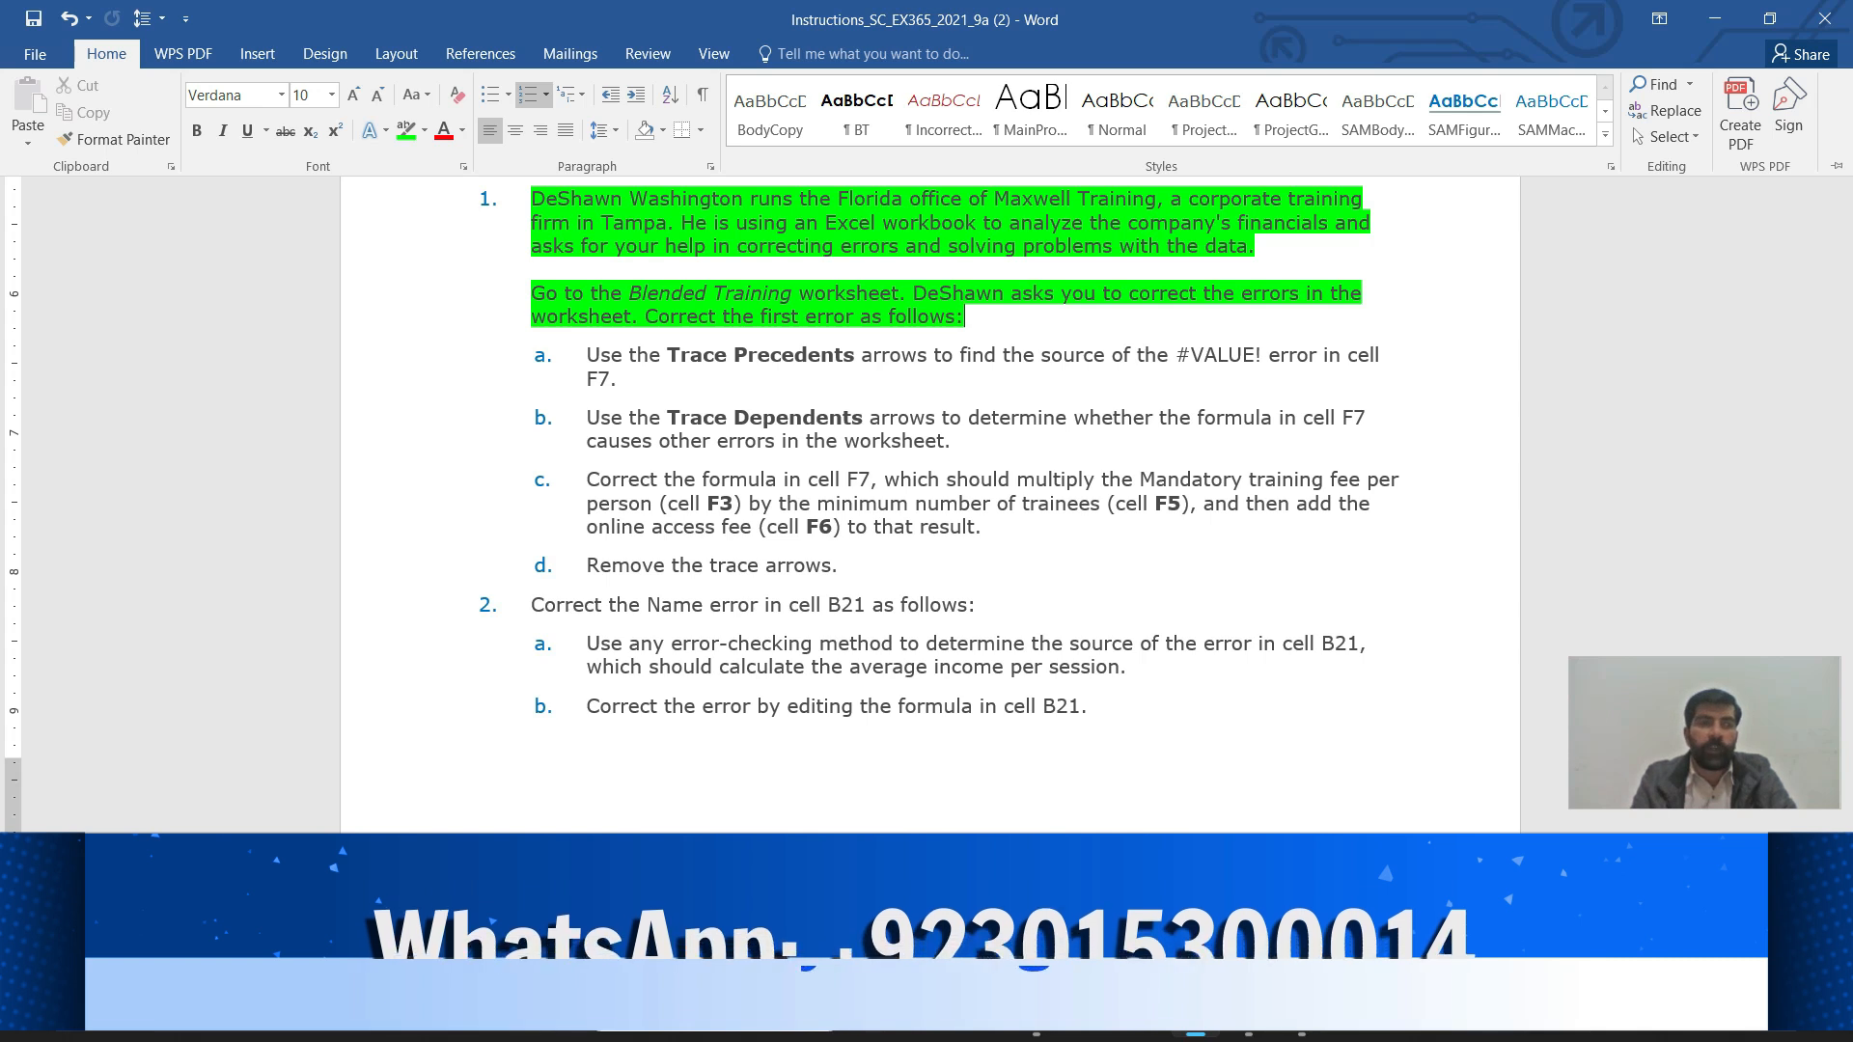
{"action": "left_click", "coordinate": [586, 356]}
{"action": "left_click_drag", "start_coordinate": [587, 356], "coordinate": [628, 380]}
{"action": "left_click", "coordinate": [723, 345]}
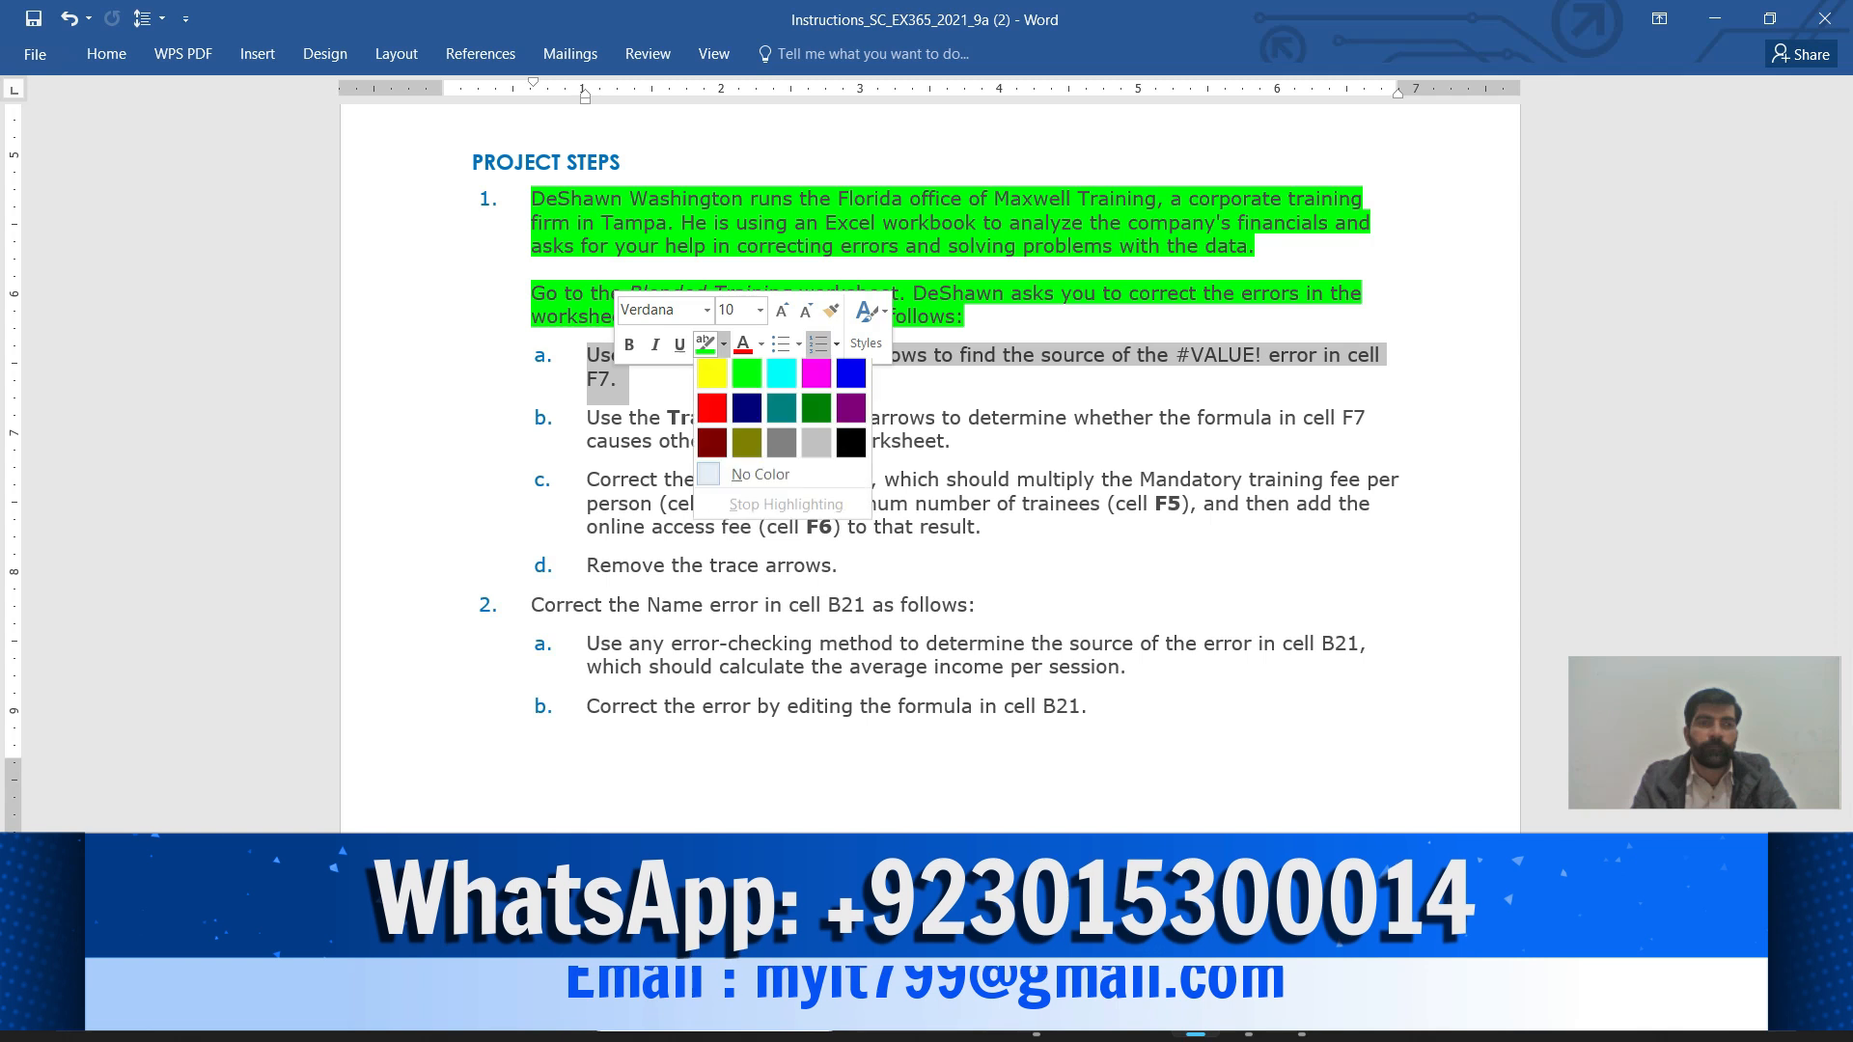
{"action": "left_click", "coordinate": [712, 372]}
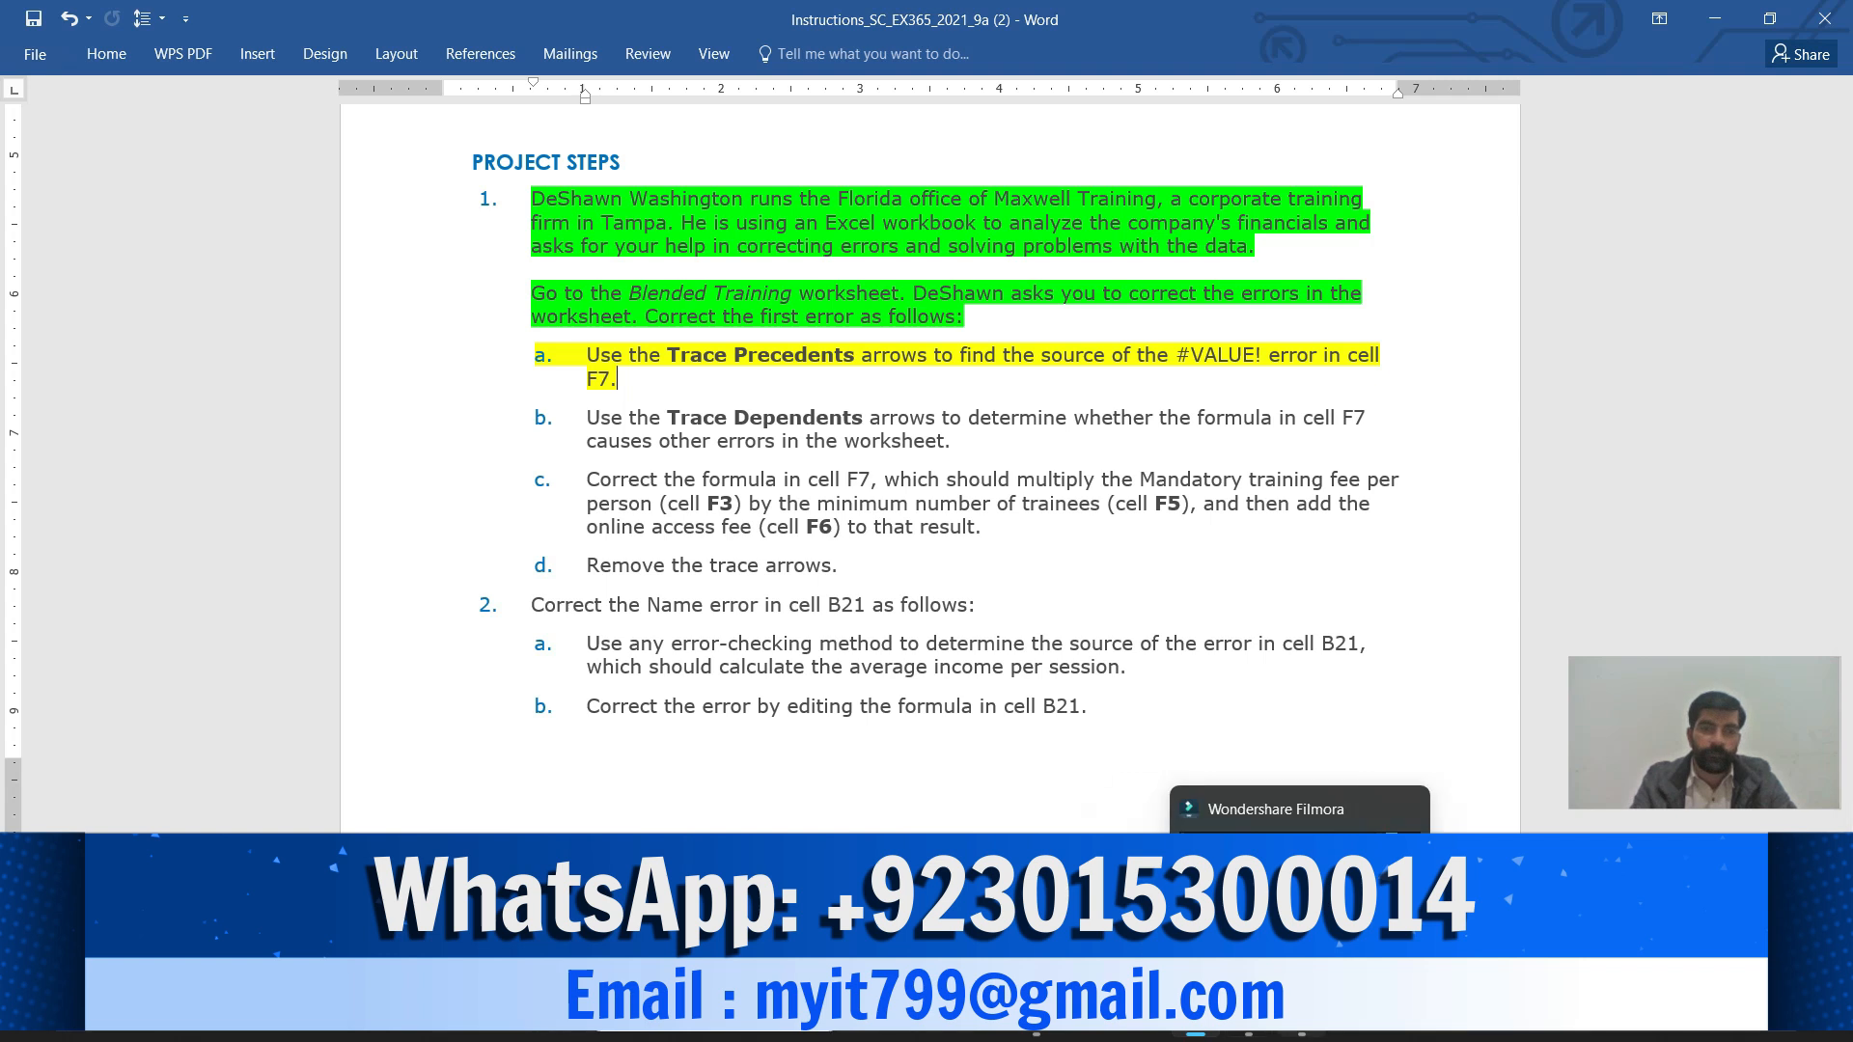
In Excel, go to cell F7 via the Name Box and trace its precedents
{"action": "mouse_move", "coordinate": [1249, 1010]}
{"action": "left_click", "coordinate": [1249, 912]}
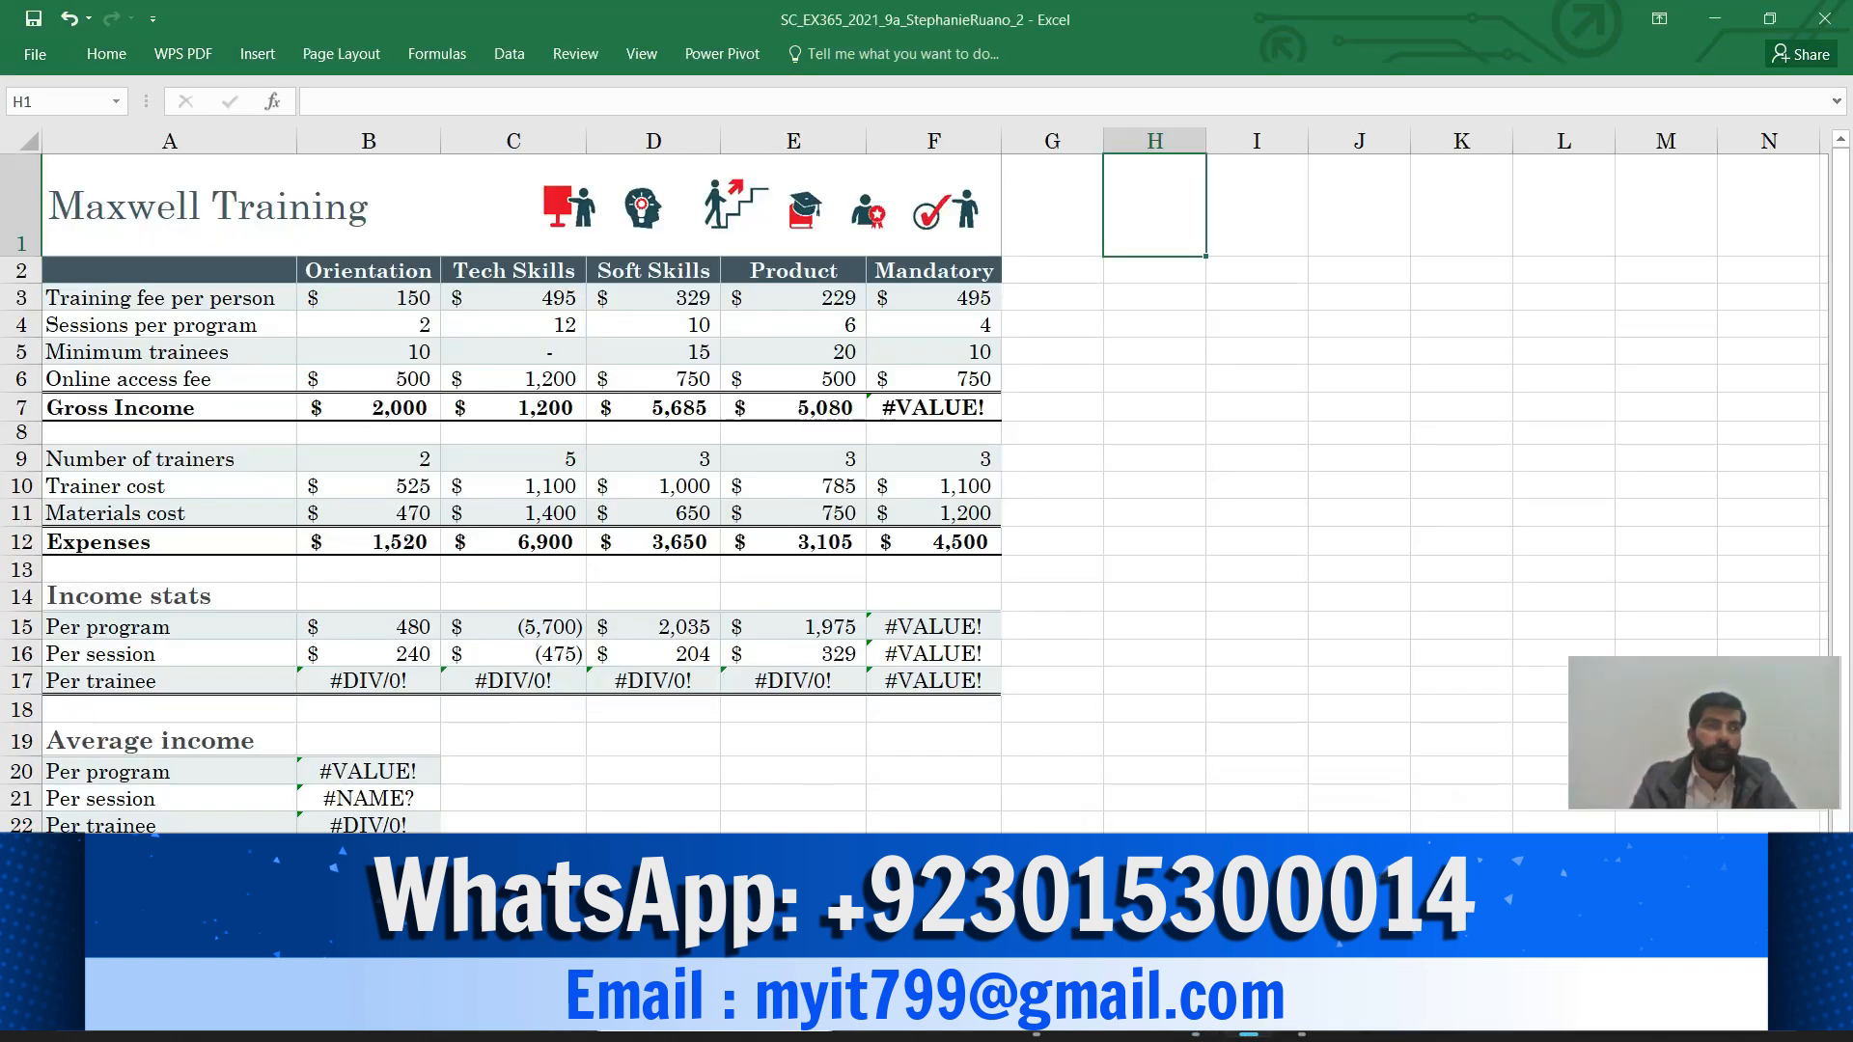
{"action": "left_click", "coordinate": [59, 101]}
{"action": "type", "text": "f7"}
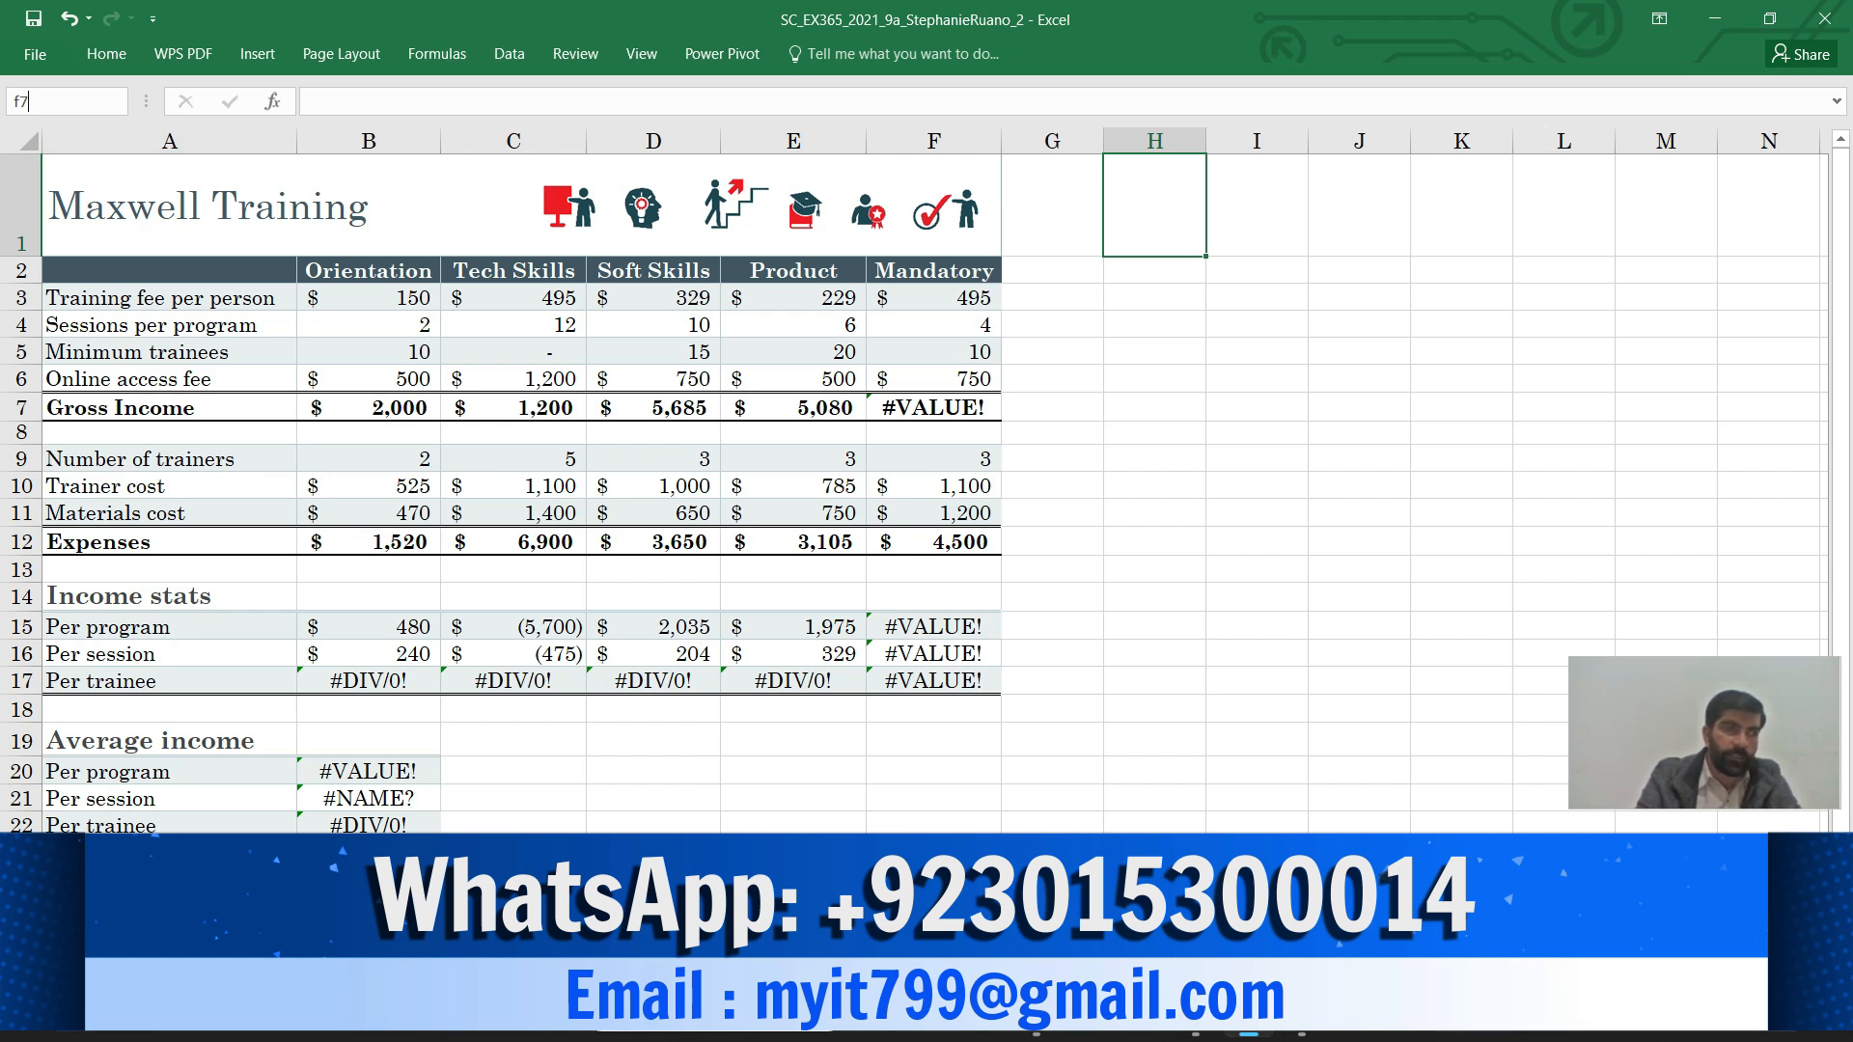
{"action": "key", "text": "Return"}
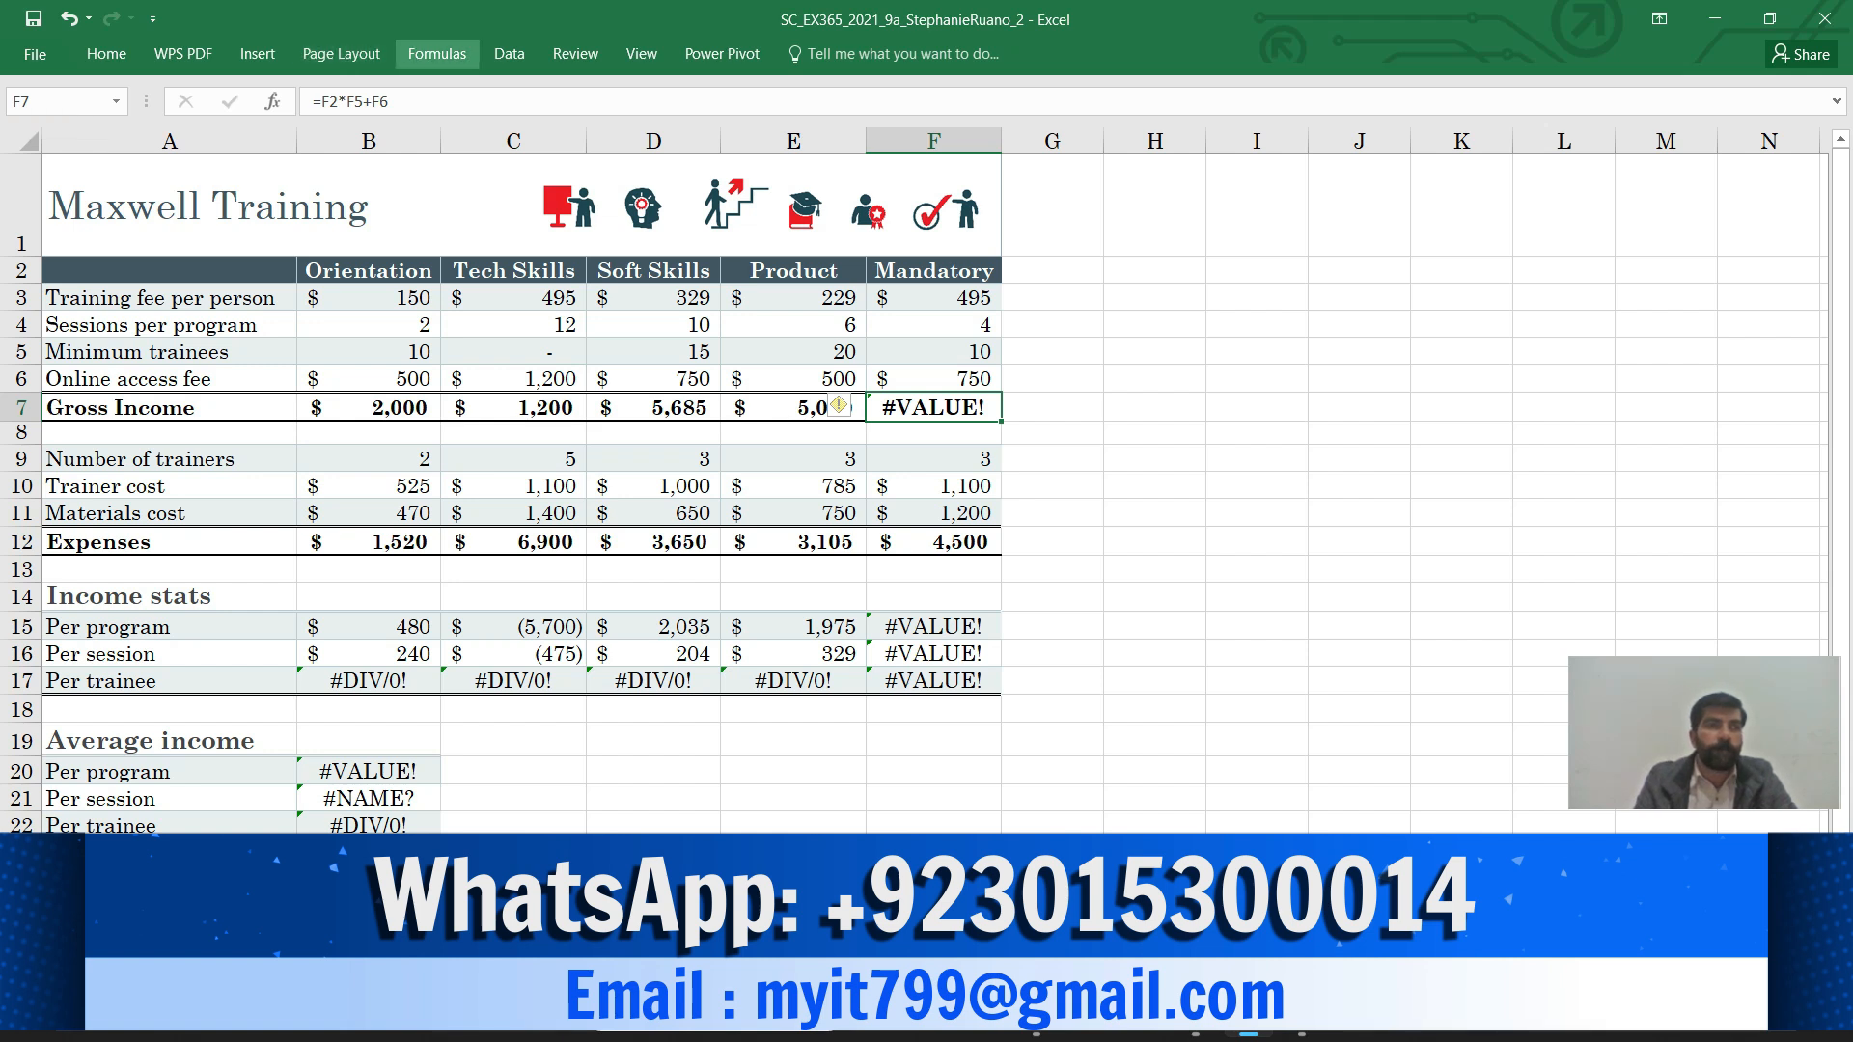
{"action": "left_click", "coordinate": [436, 54]}
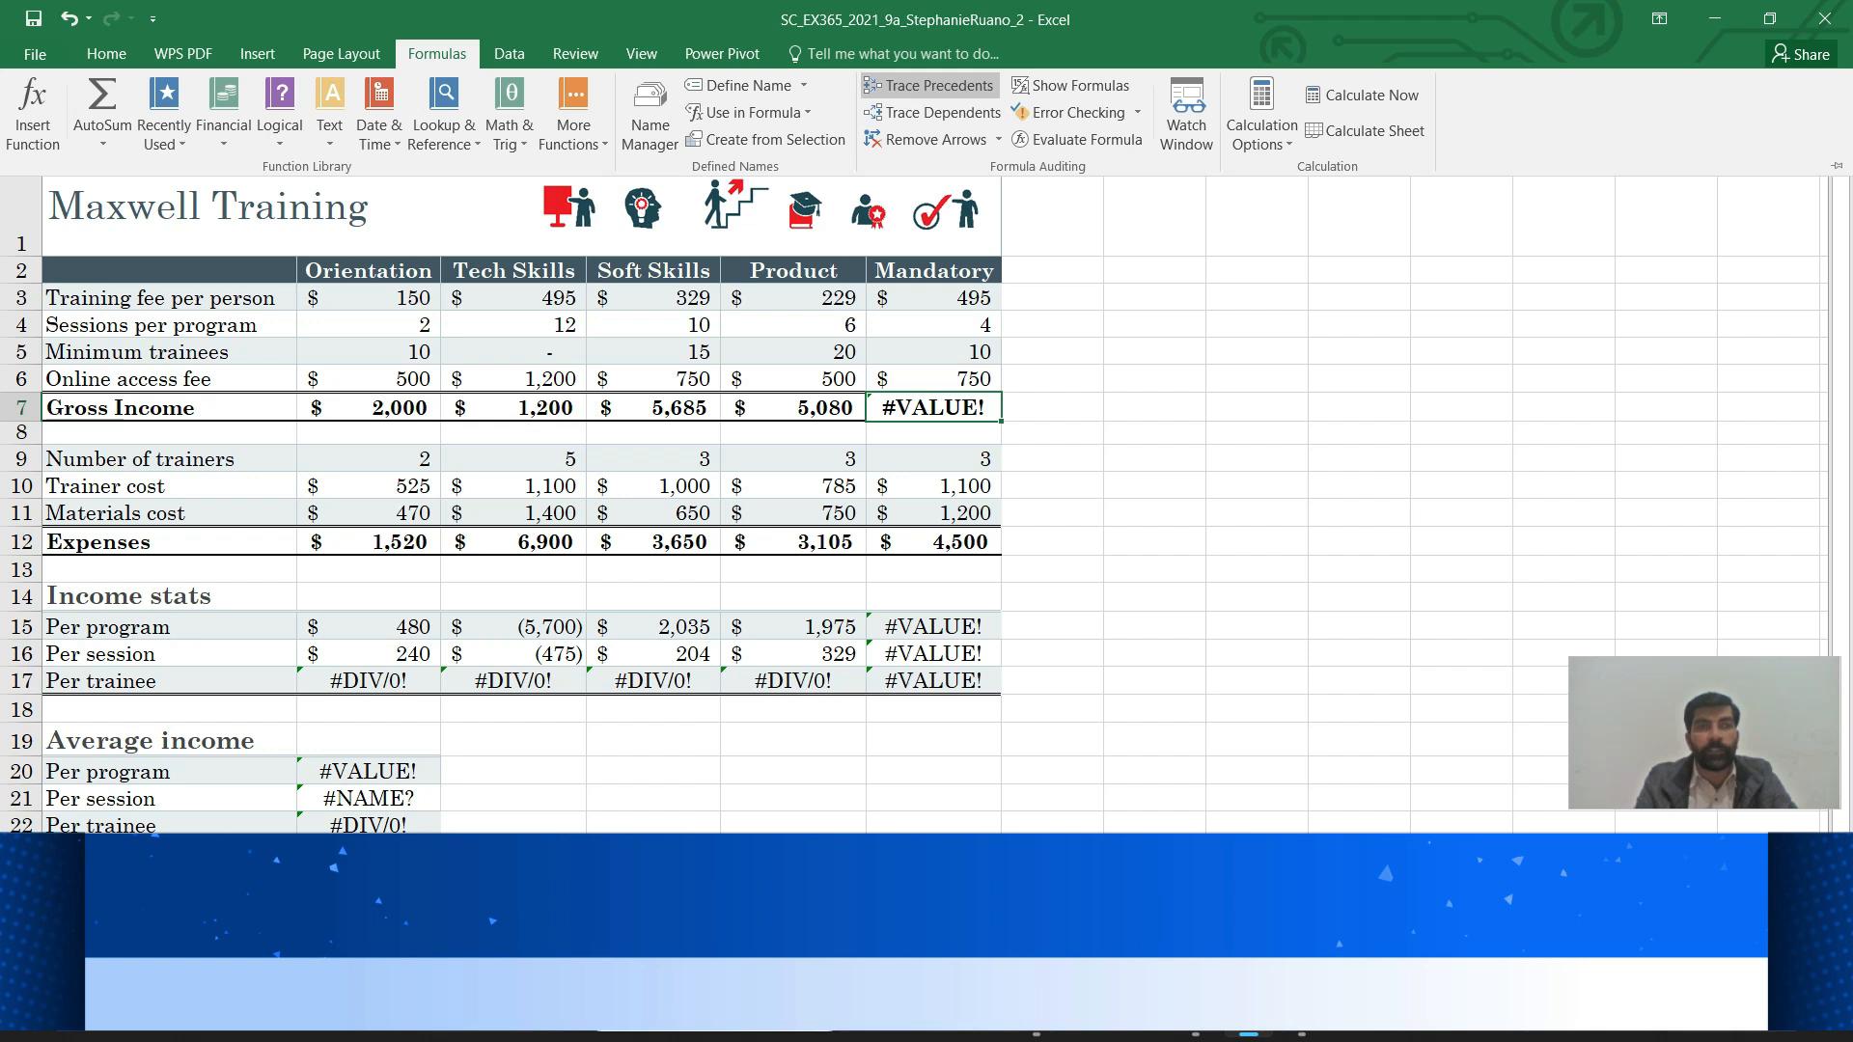
{"action": "left_click", "coordinate": [928, 86]}
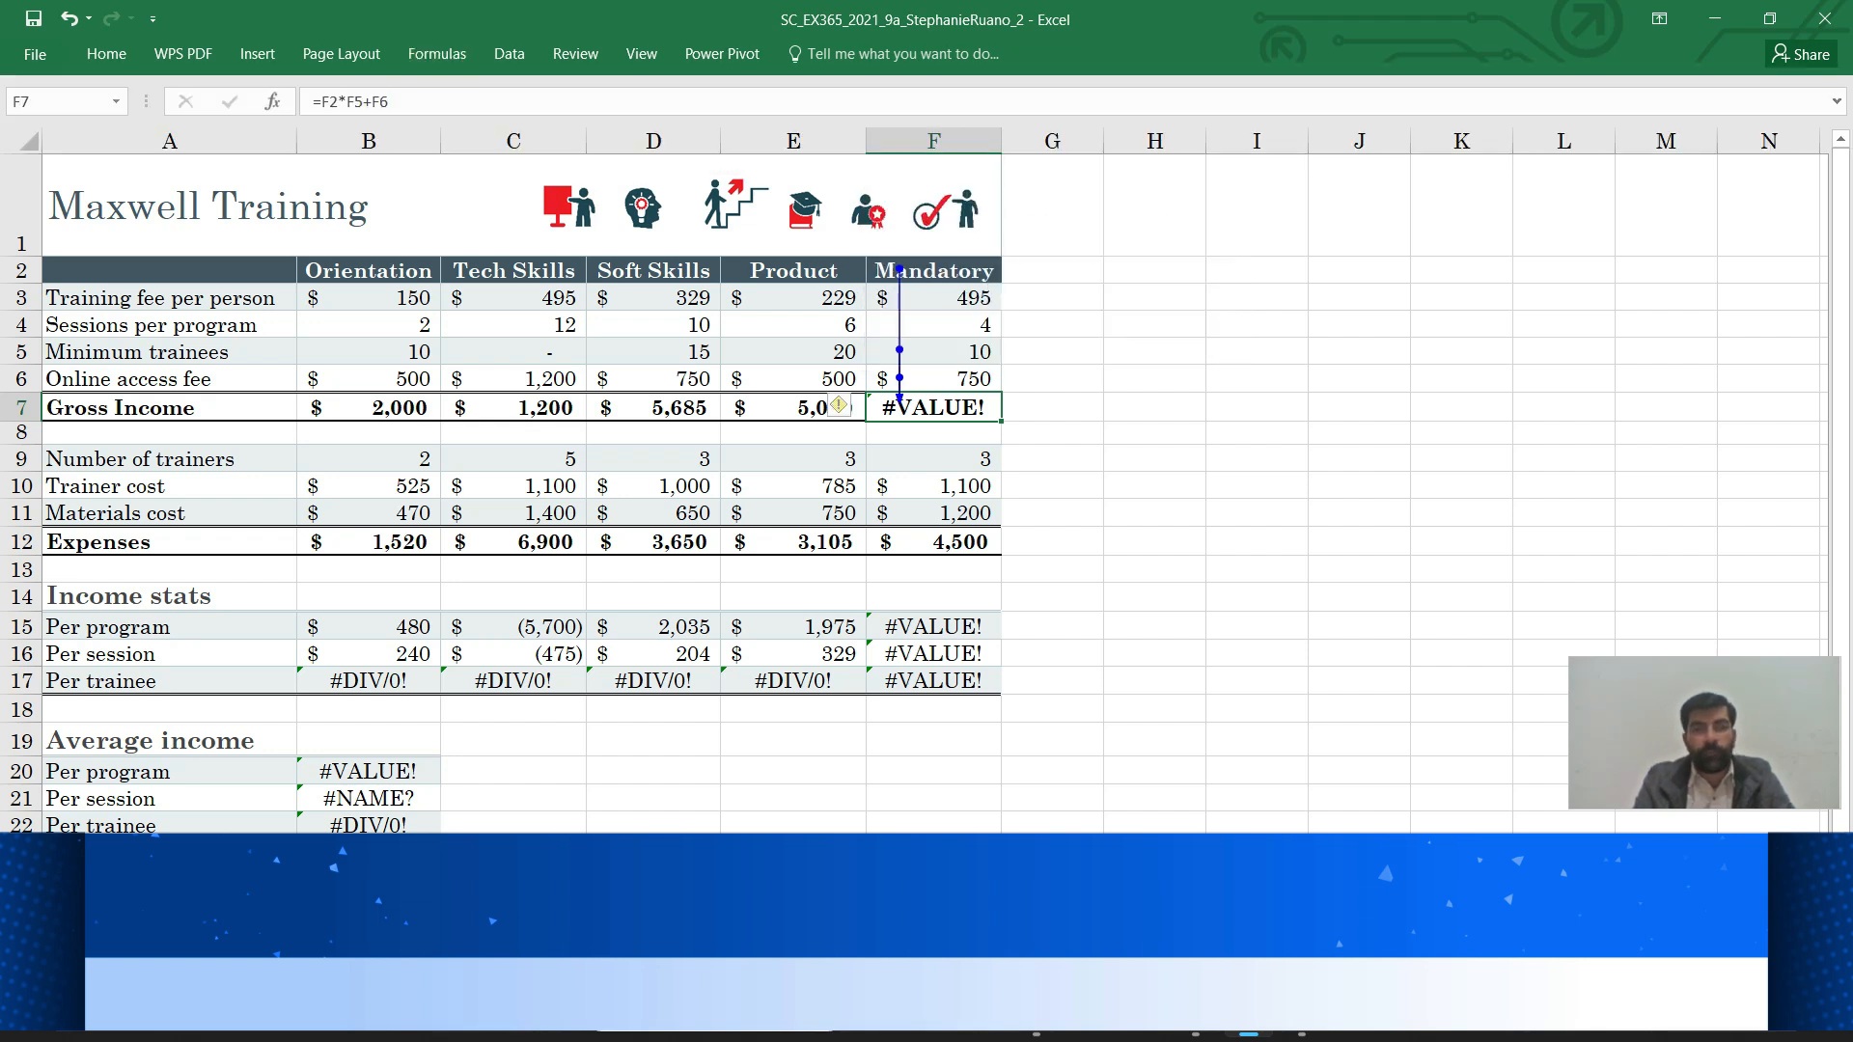
Back in Word, highlight step b, Trace Dependents on F7, in bright green
{"action": "mouse_move", "coordinate": [1196, 1020]}
{"action": "left_click", "coordinate": [1195, 912]}
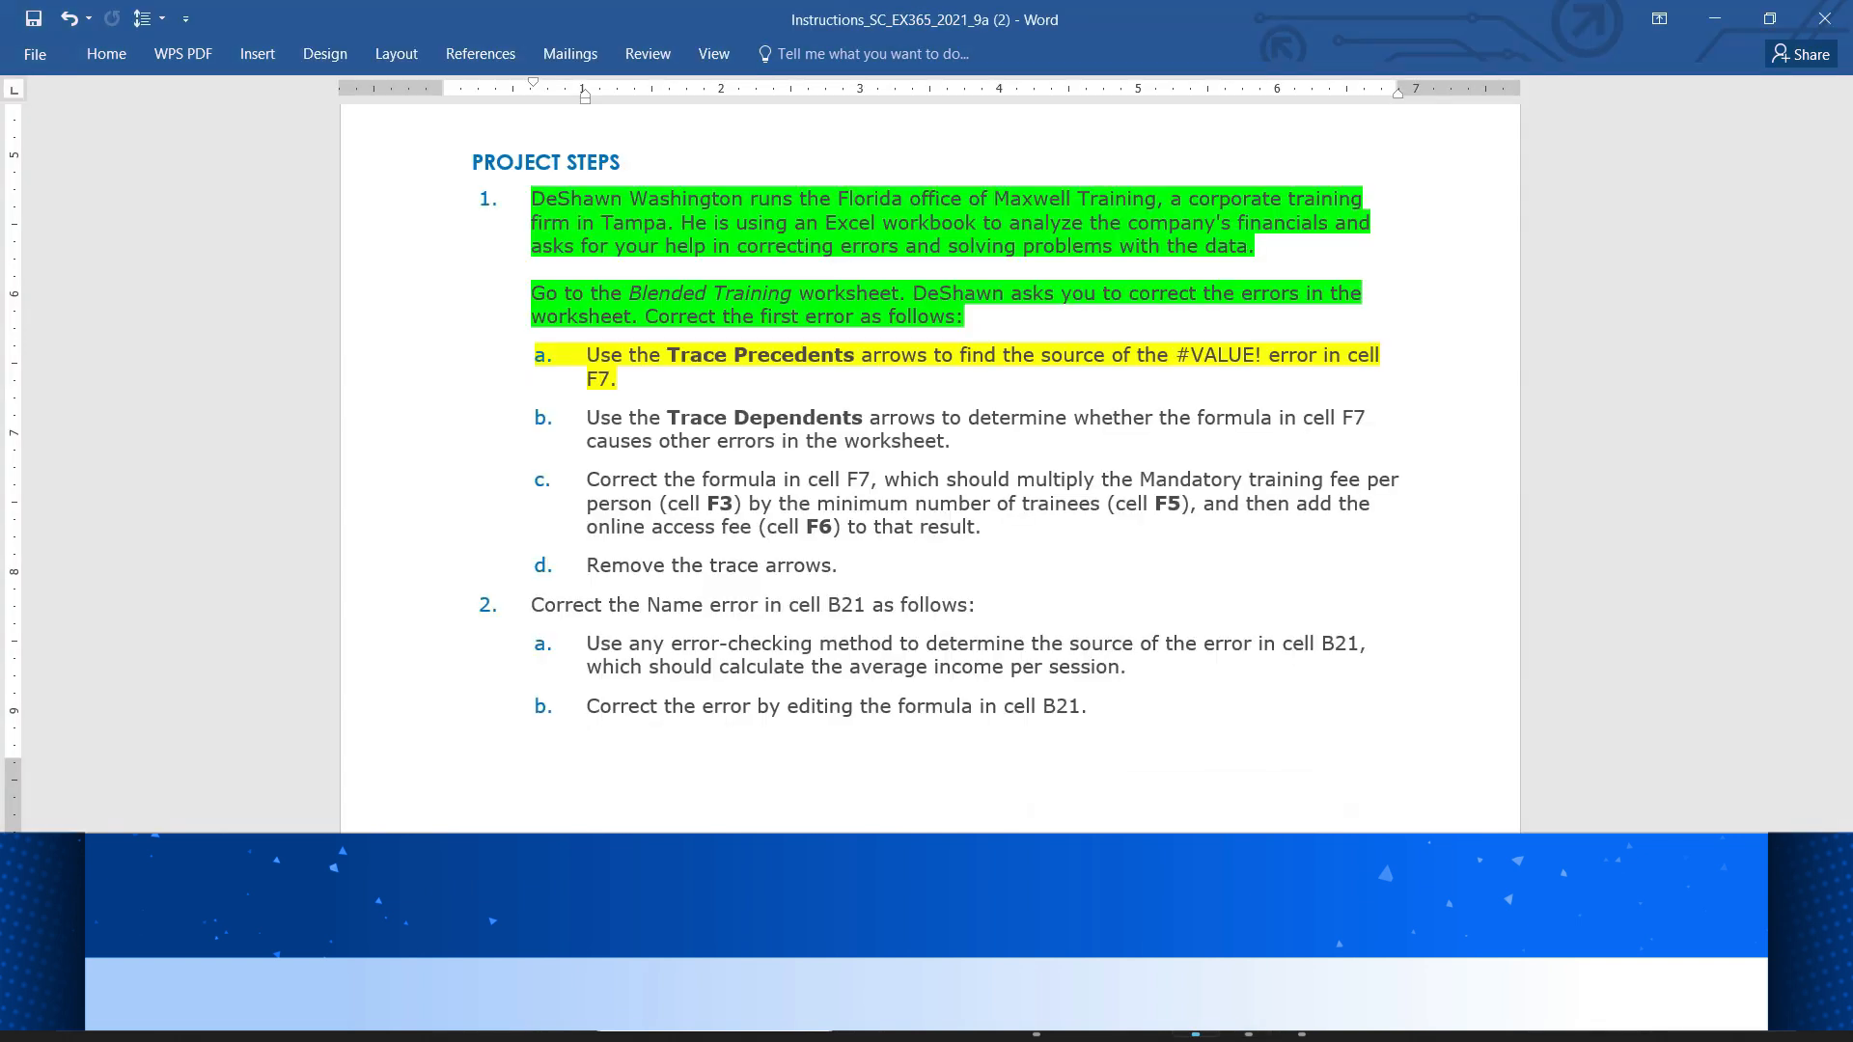
{"action": "left_click_drag", "start_coordinate": [586, 441], "coordinate": [728, 441]}
{"action": "left_click_drag", "start_coordinate": [586, 417], "coordinate": [944, 441]}
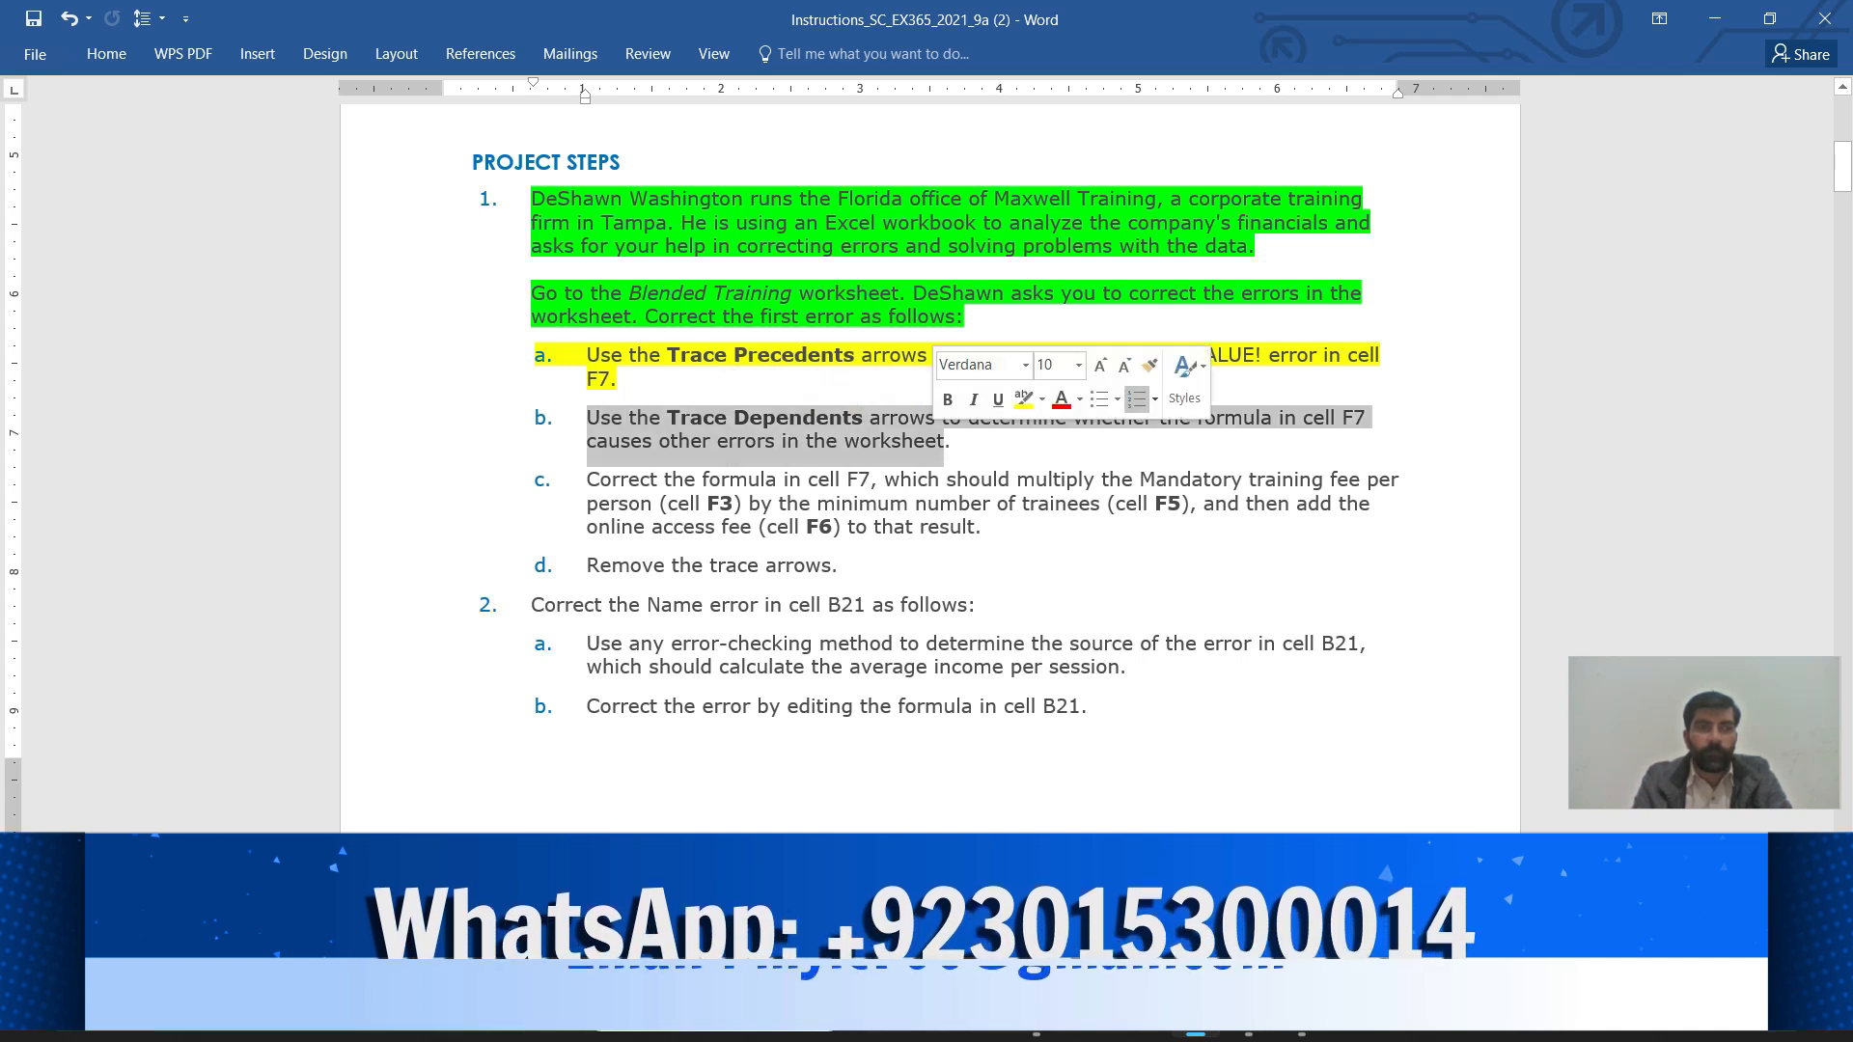
{"action": "left_click", "coordinate": [1042, 399]}
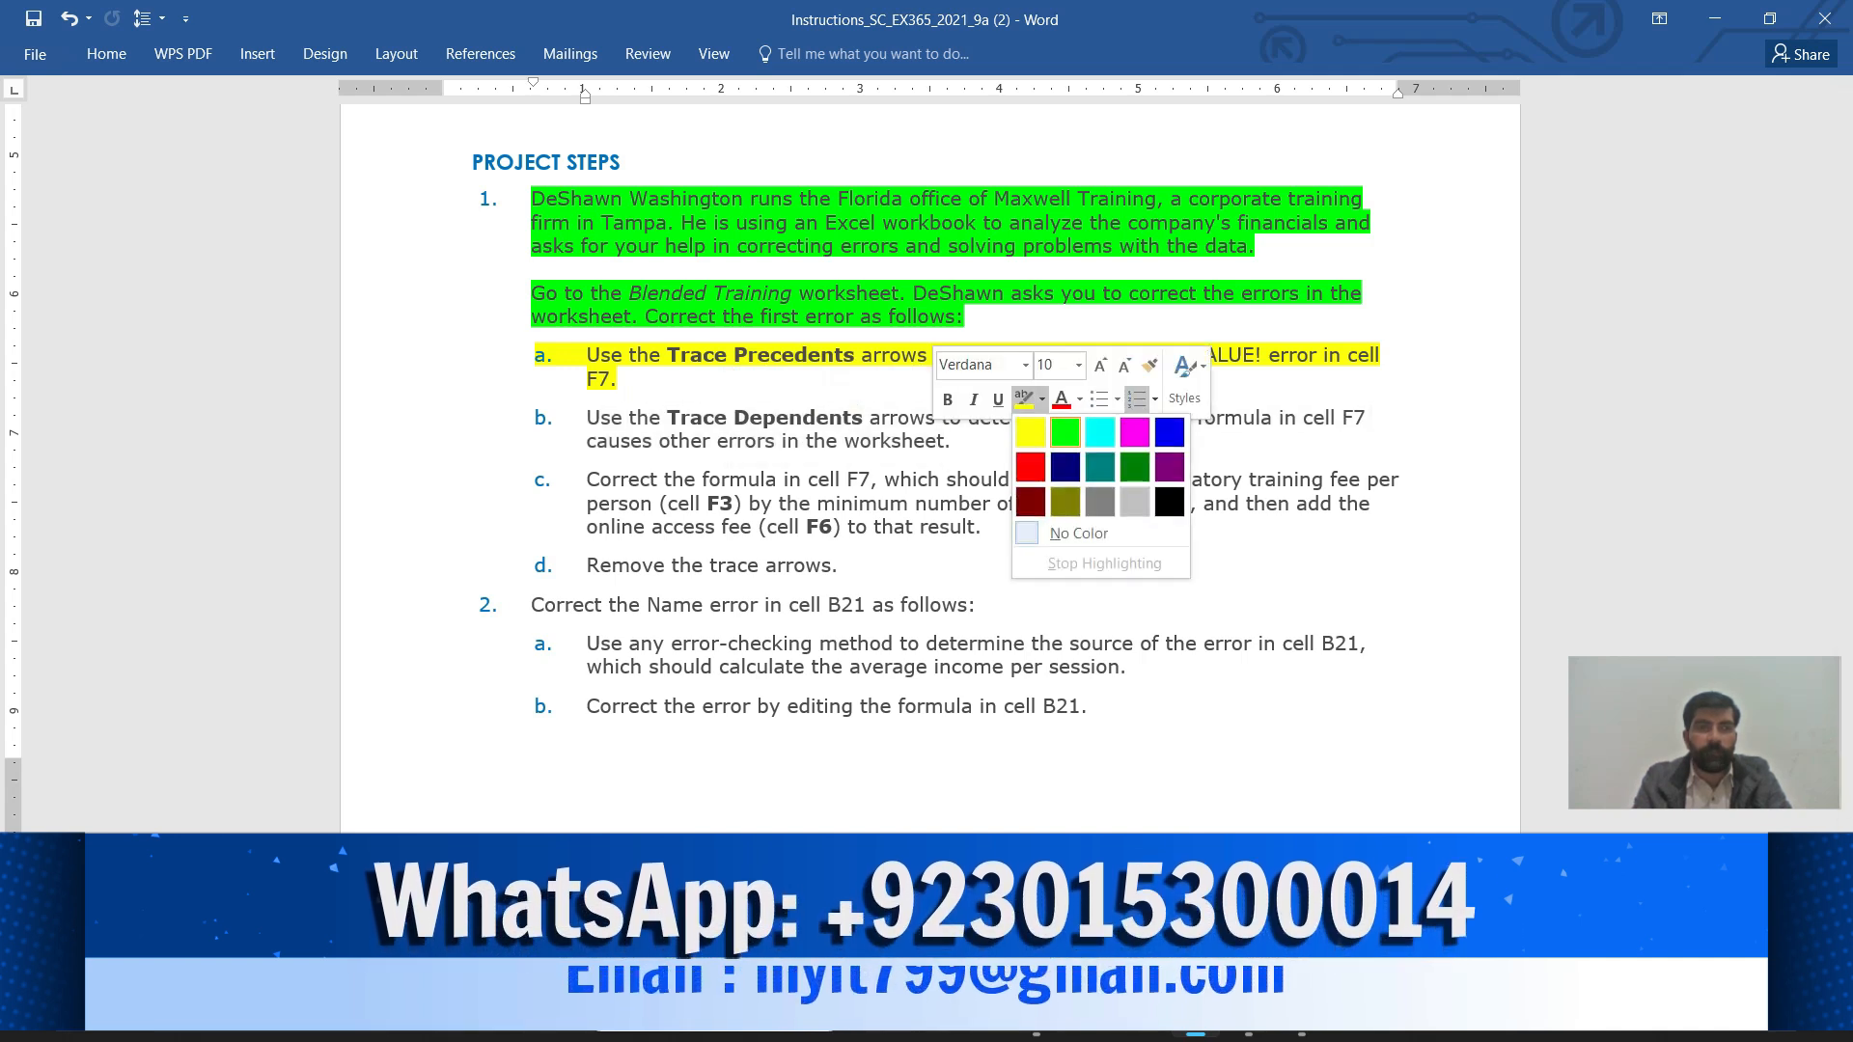
{"action": "left_click", "coordinate": [1065, 432]}
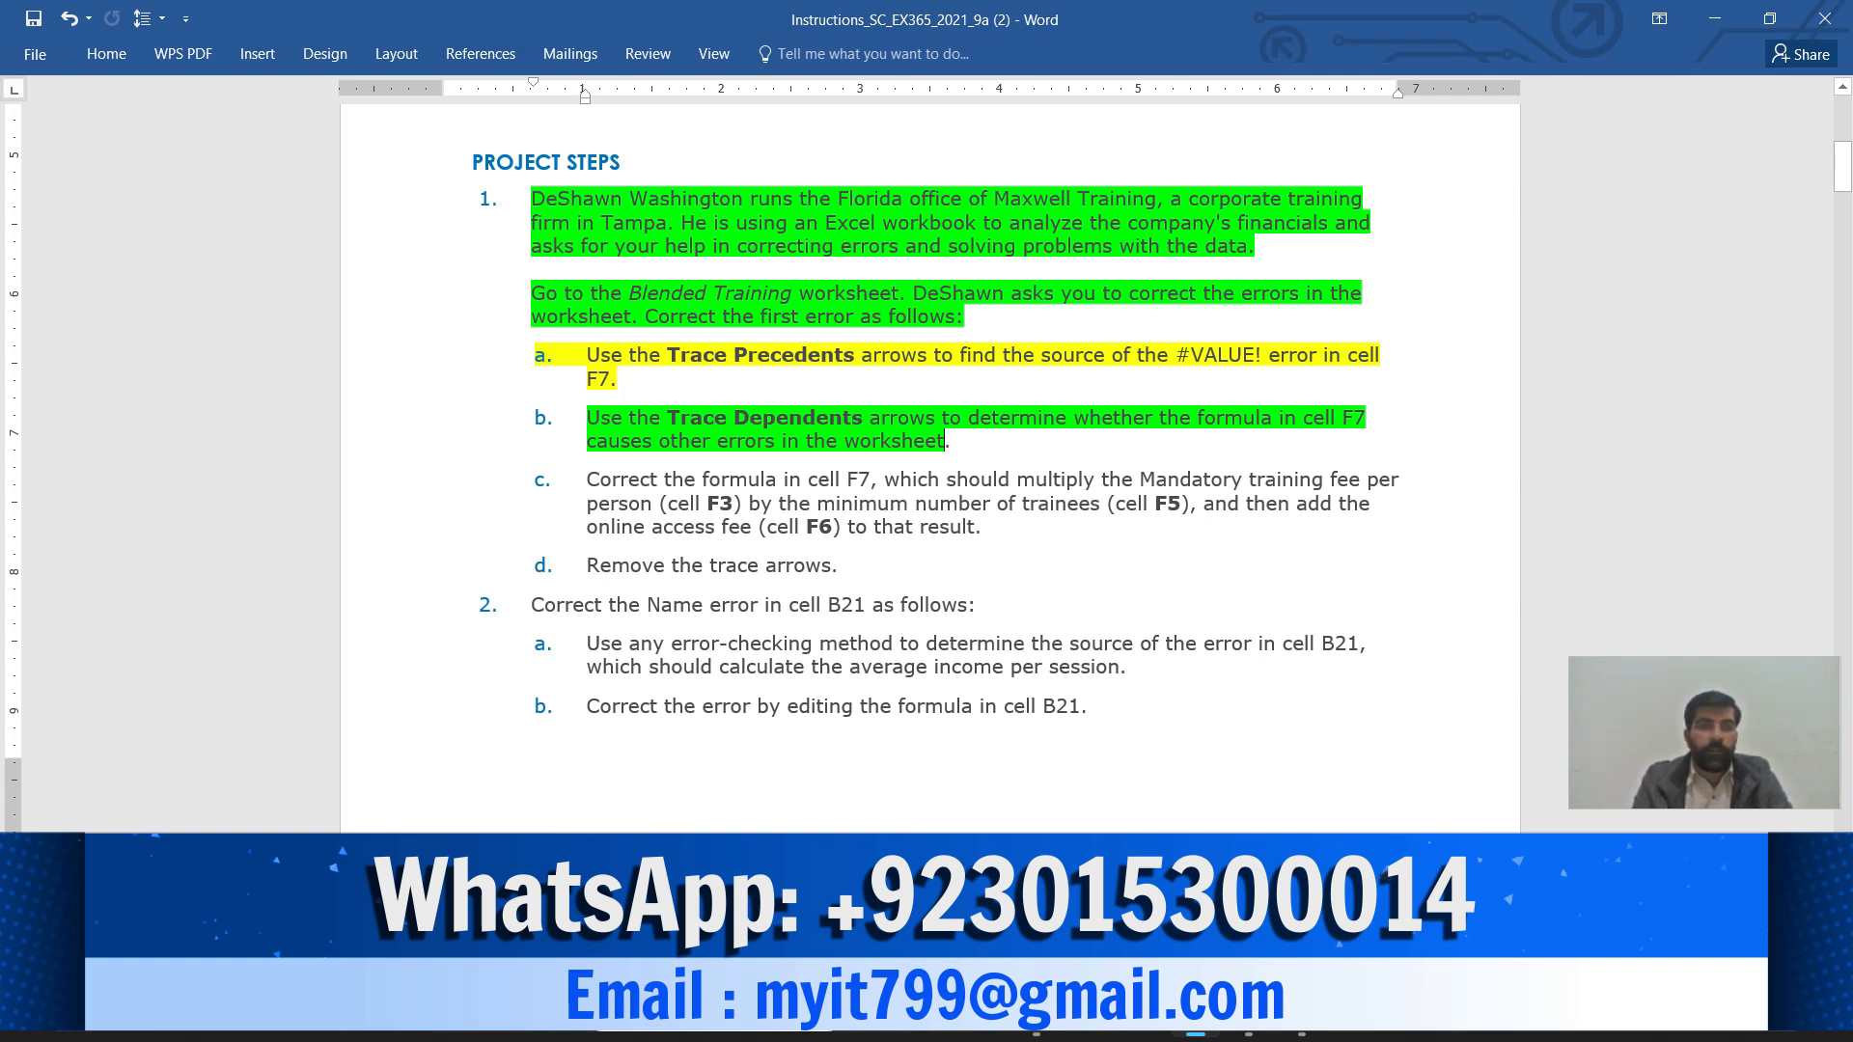
In Excel, trace the dependents of F7, showing the arrow down to F15
{"action": "mouse_move", "coordinate": [1249, 1012]}
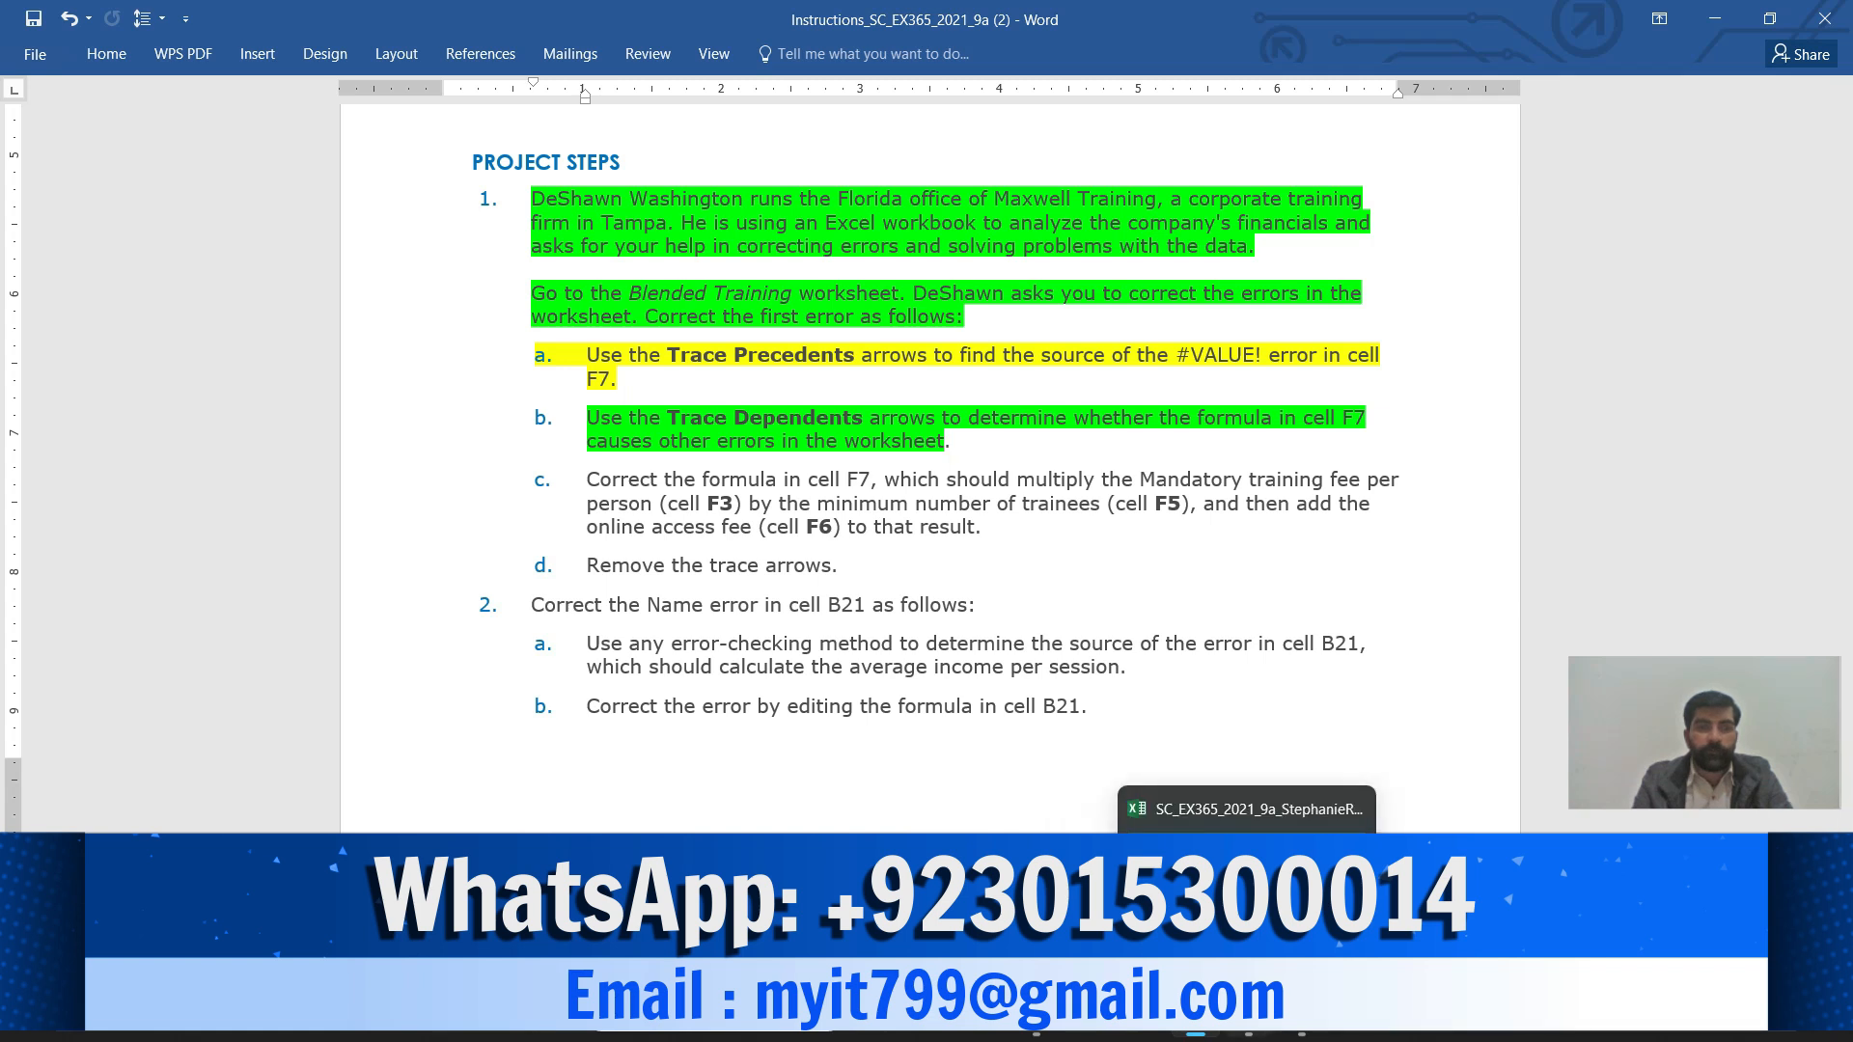
{"action": "left_click", "coordinate": [1251, 903]}
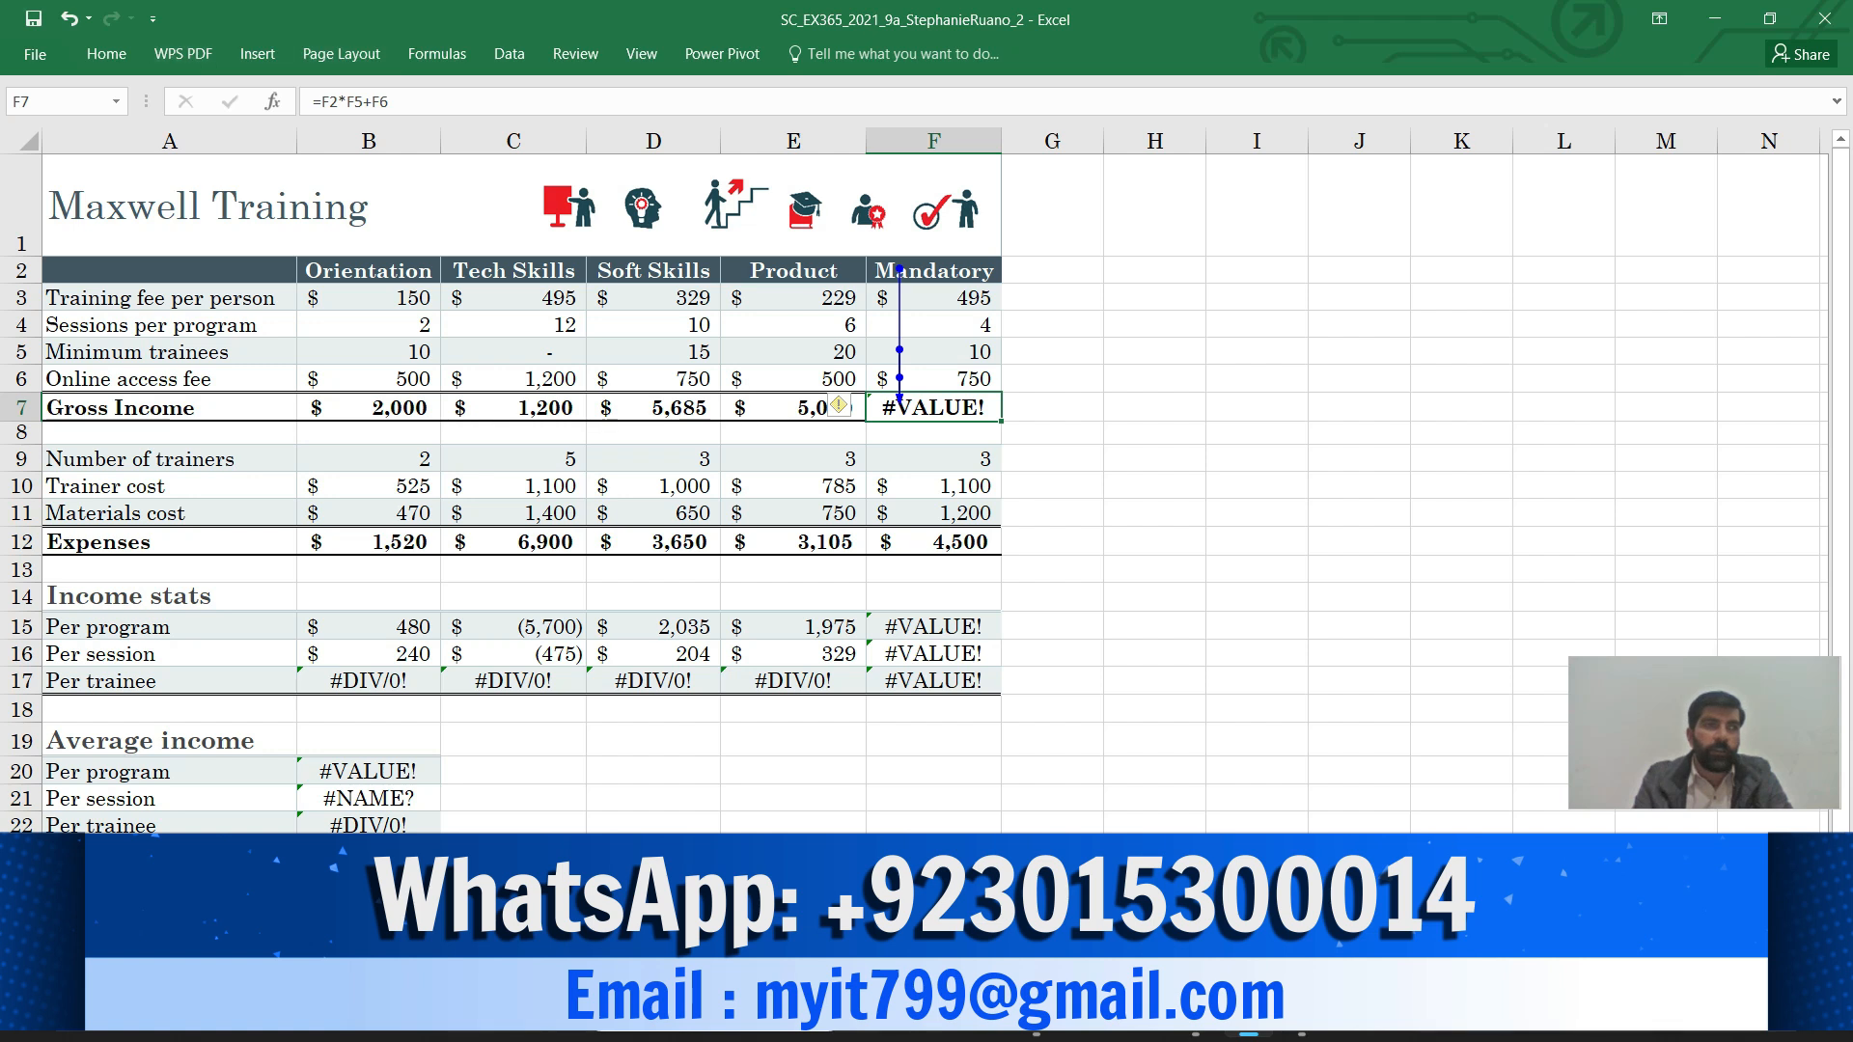
{"action": "left_click", "coordinate": [436, 53]}
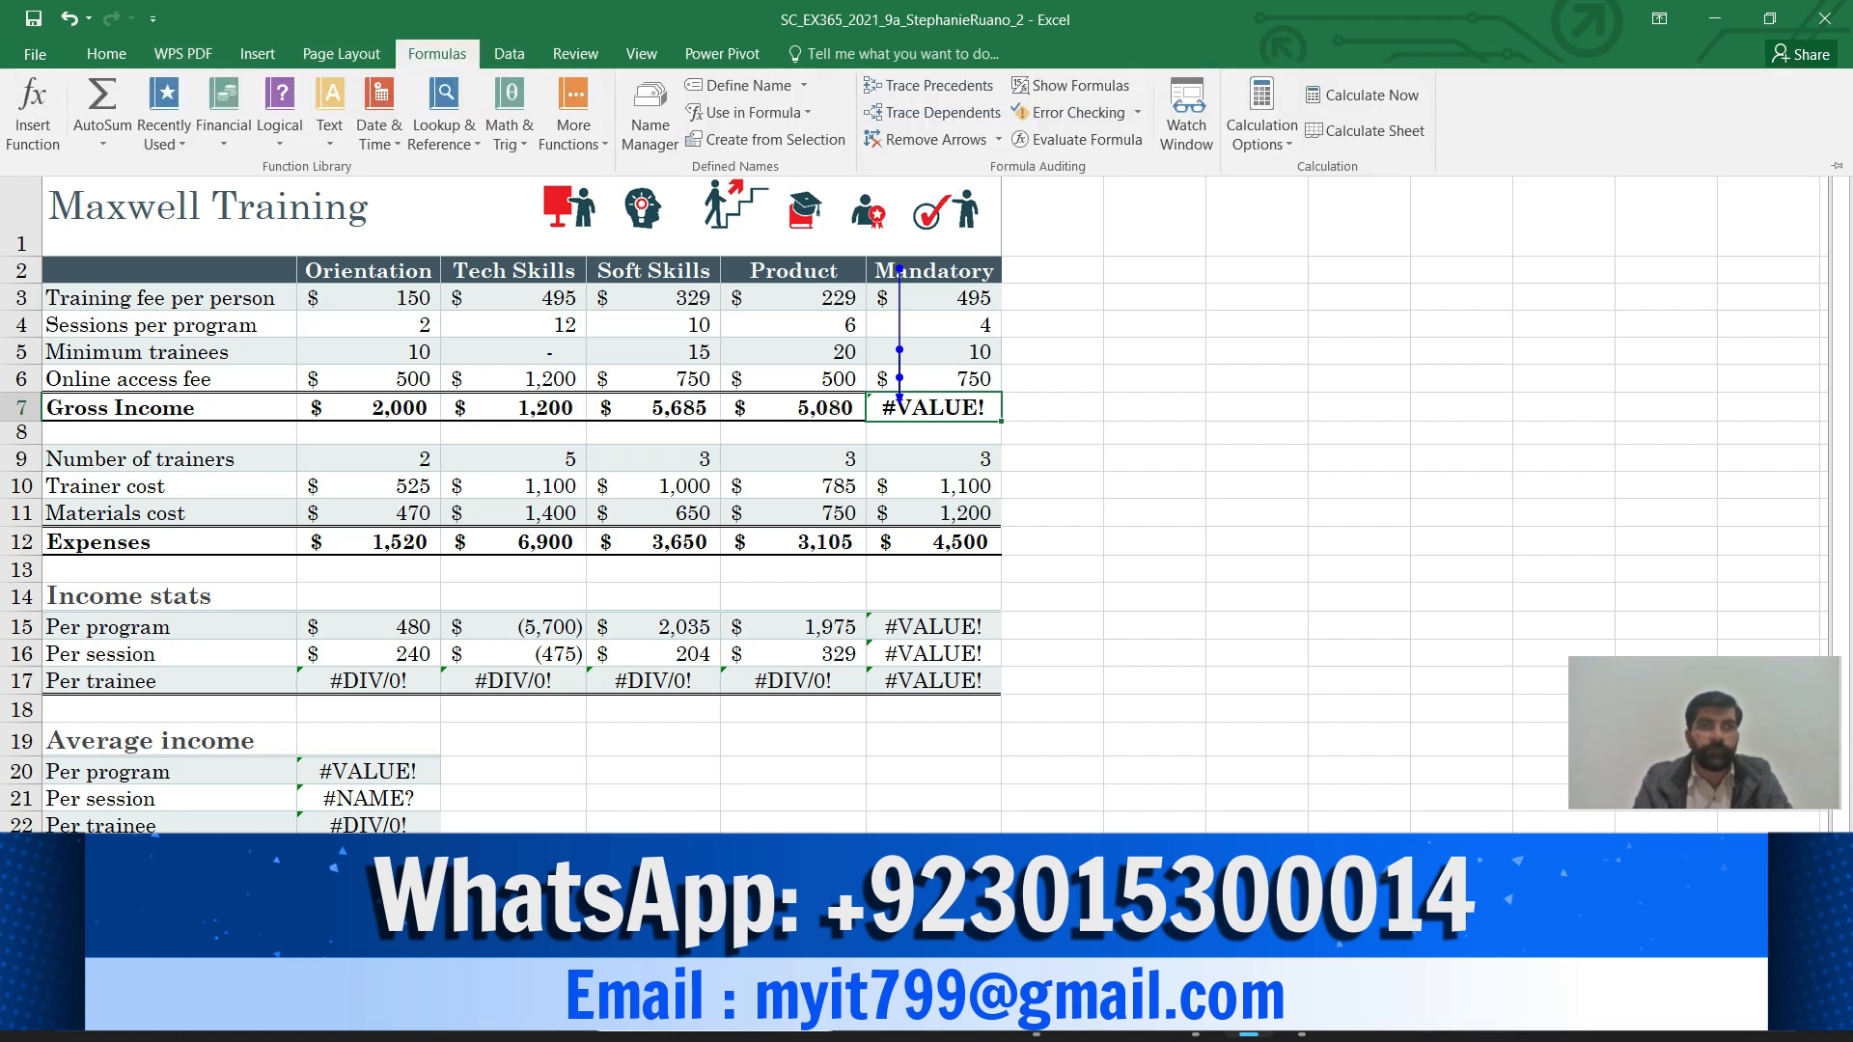
{"action": "left_click", "coordinate": [932, 112]}
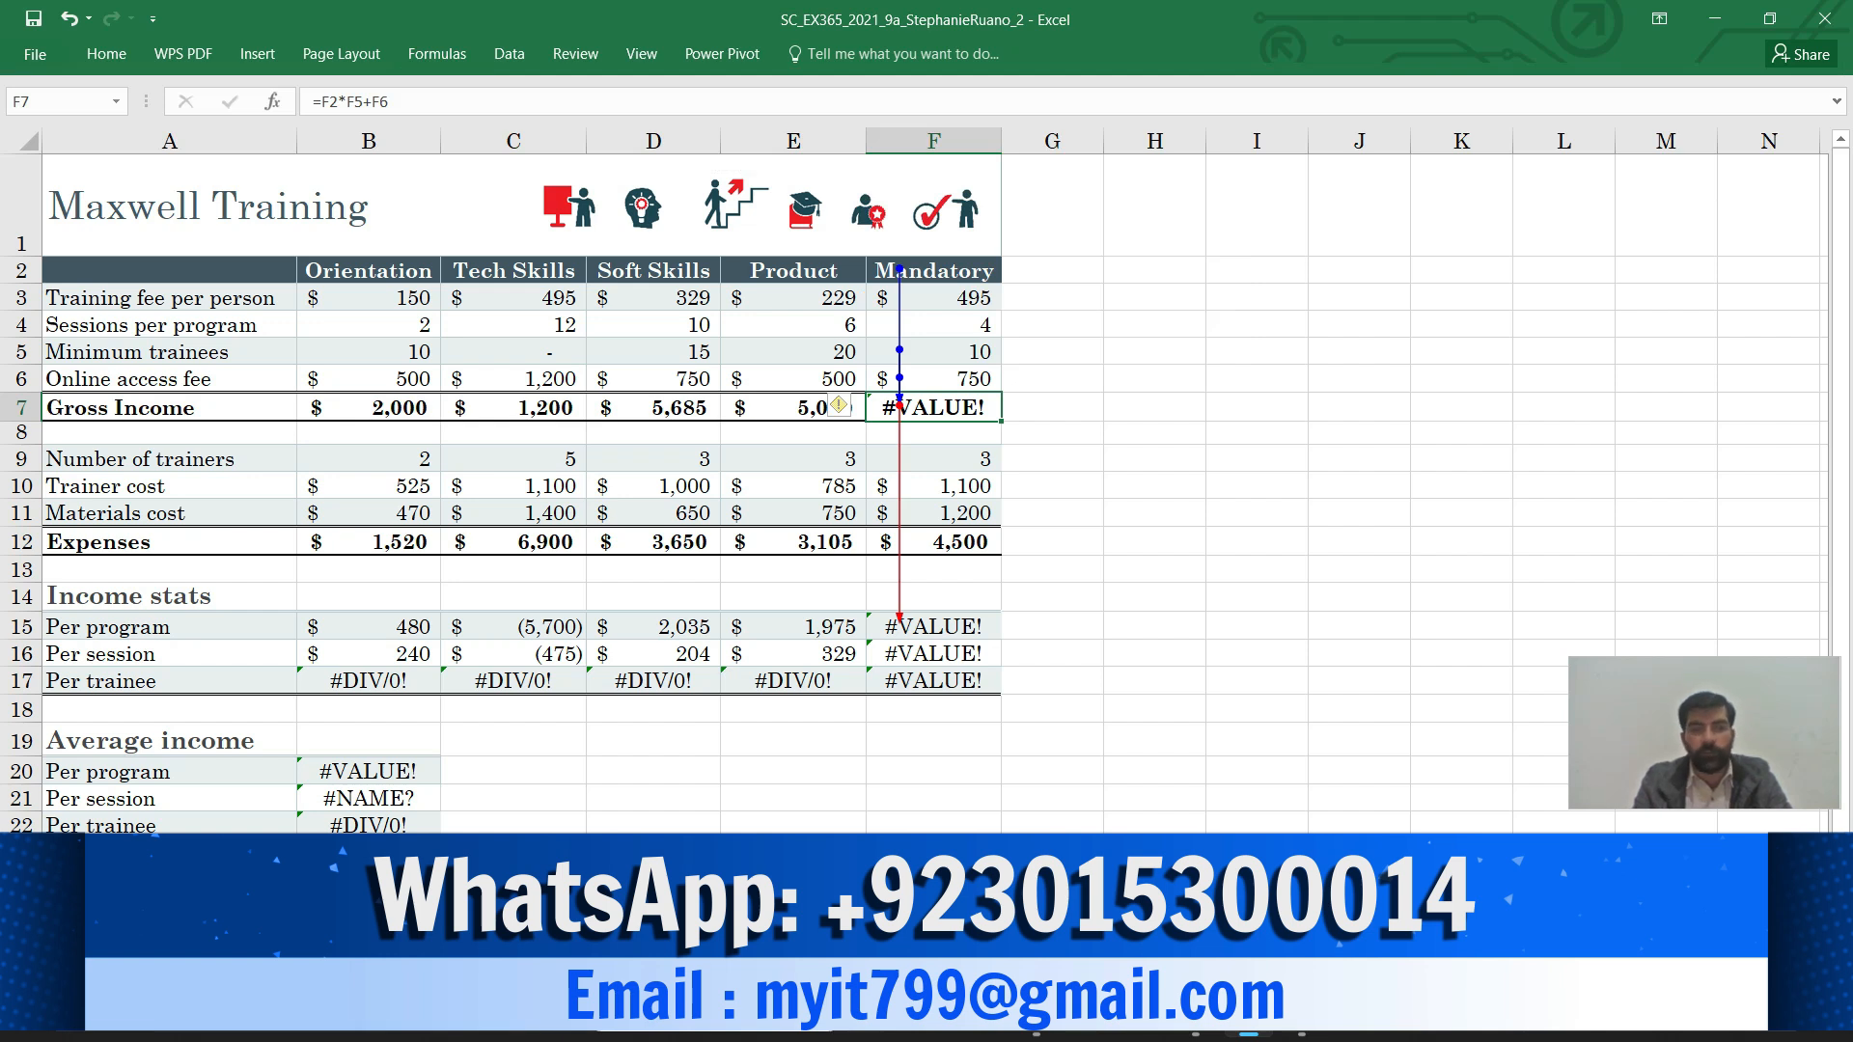
Return to the Word instructions and select the full text of step c
{"action": "mouse_move", "coordinate": [1248, 1033]}
{"action": "mouse_move", "coordinate": [1196, 1018]}
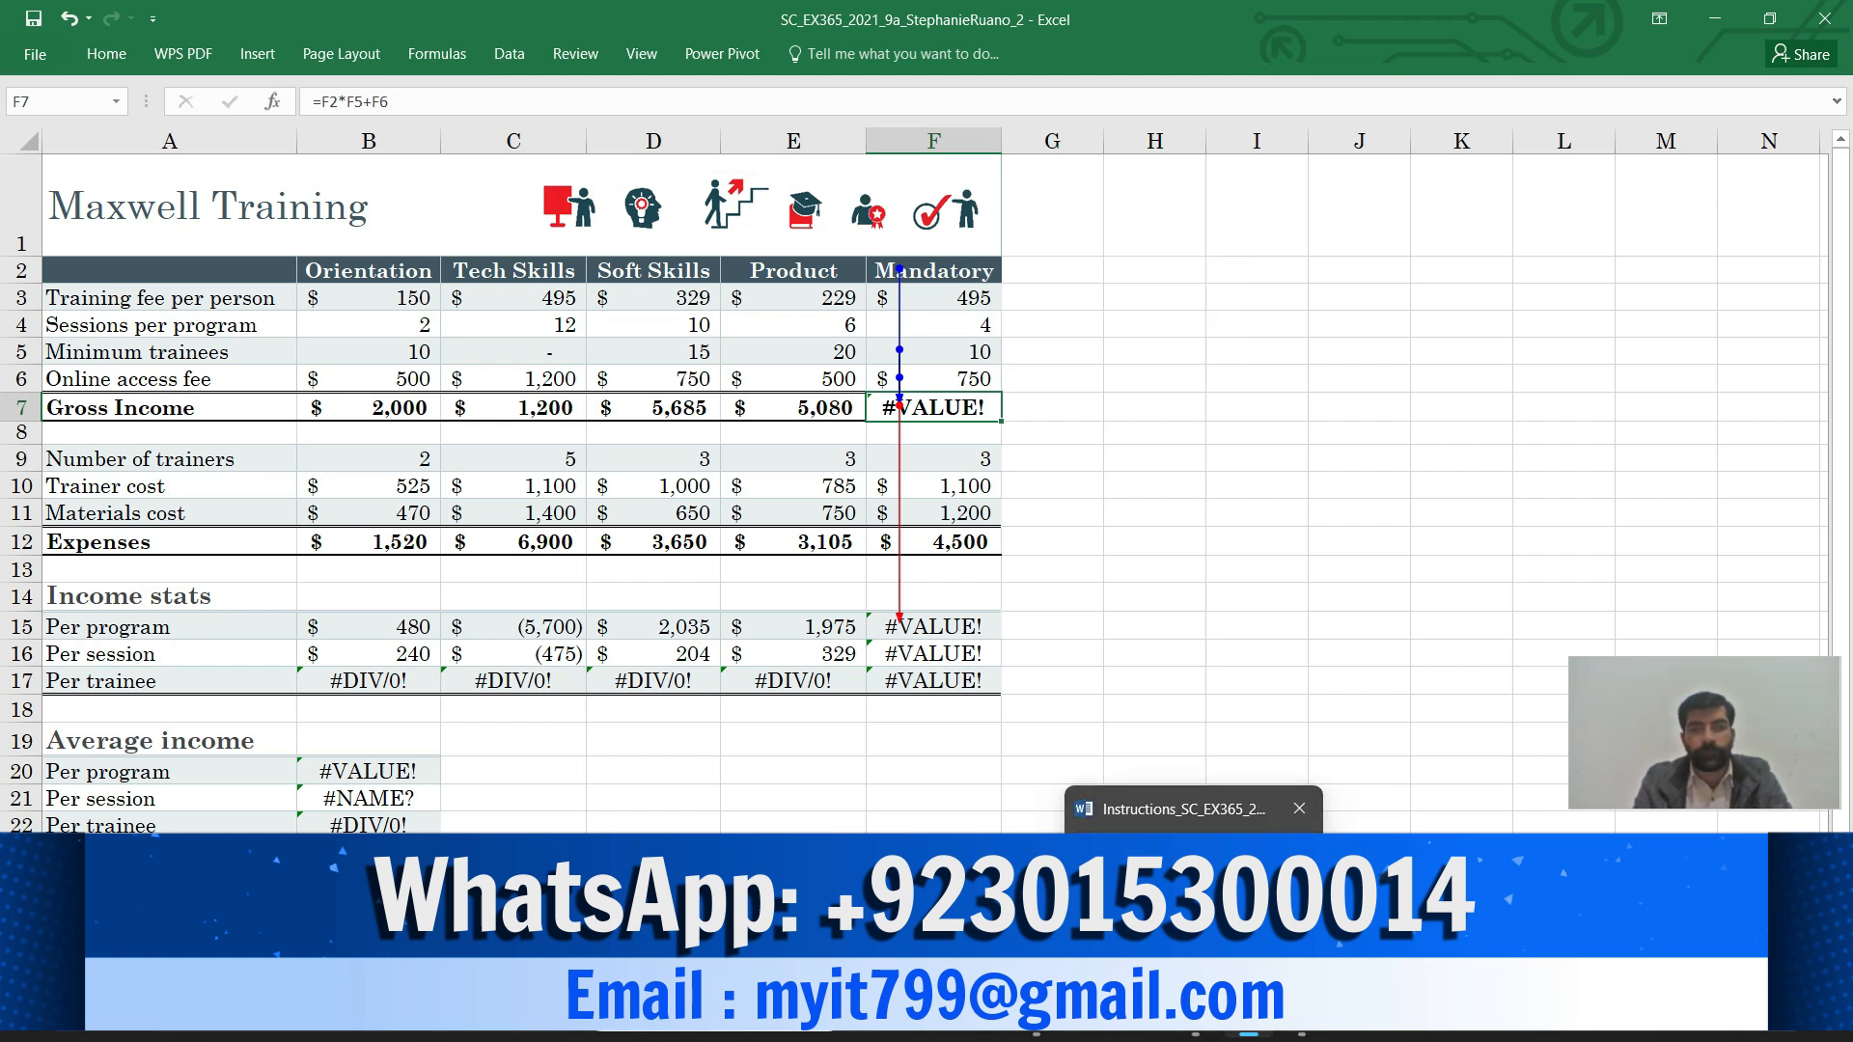
{"action": "left_click", "coordinate": [1195, 903]}
{"action": "left_click_drag", "start_coordinate": [586, 480], "coordinate": [977, 527]}
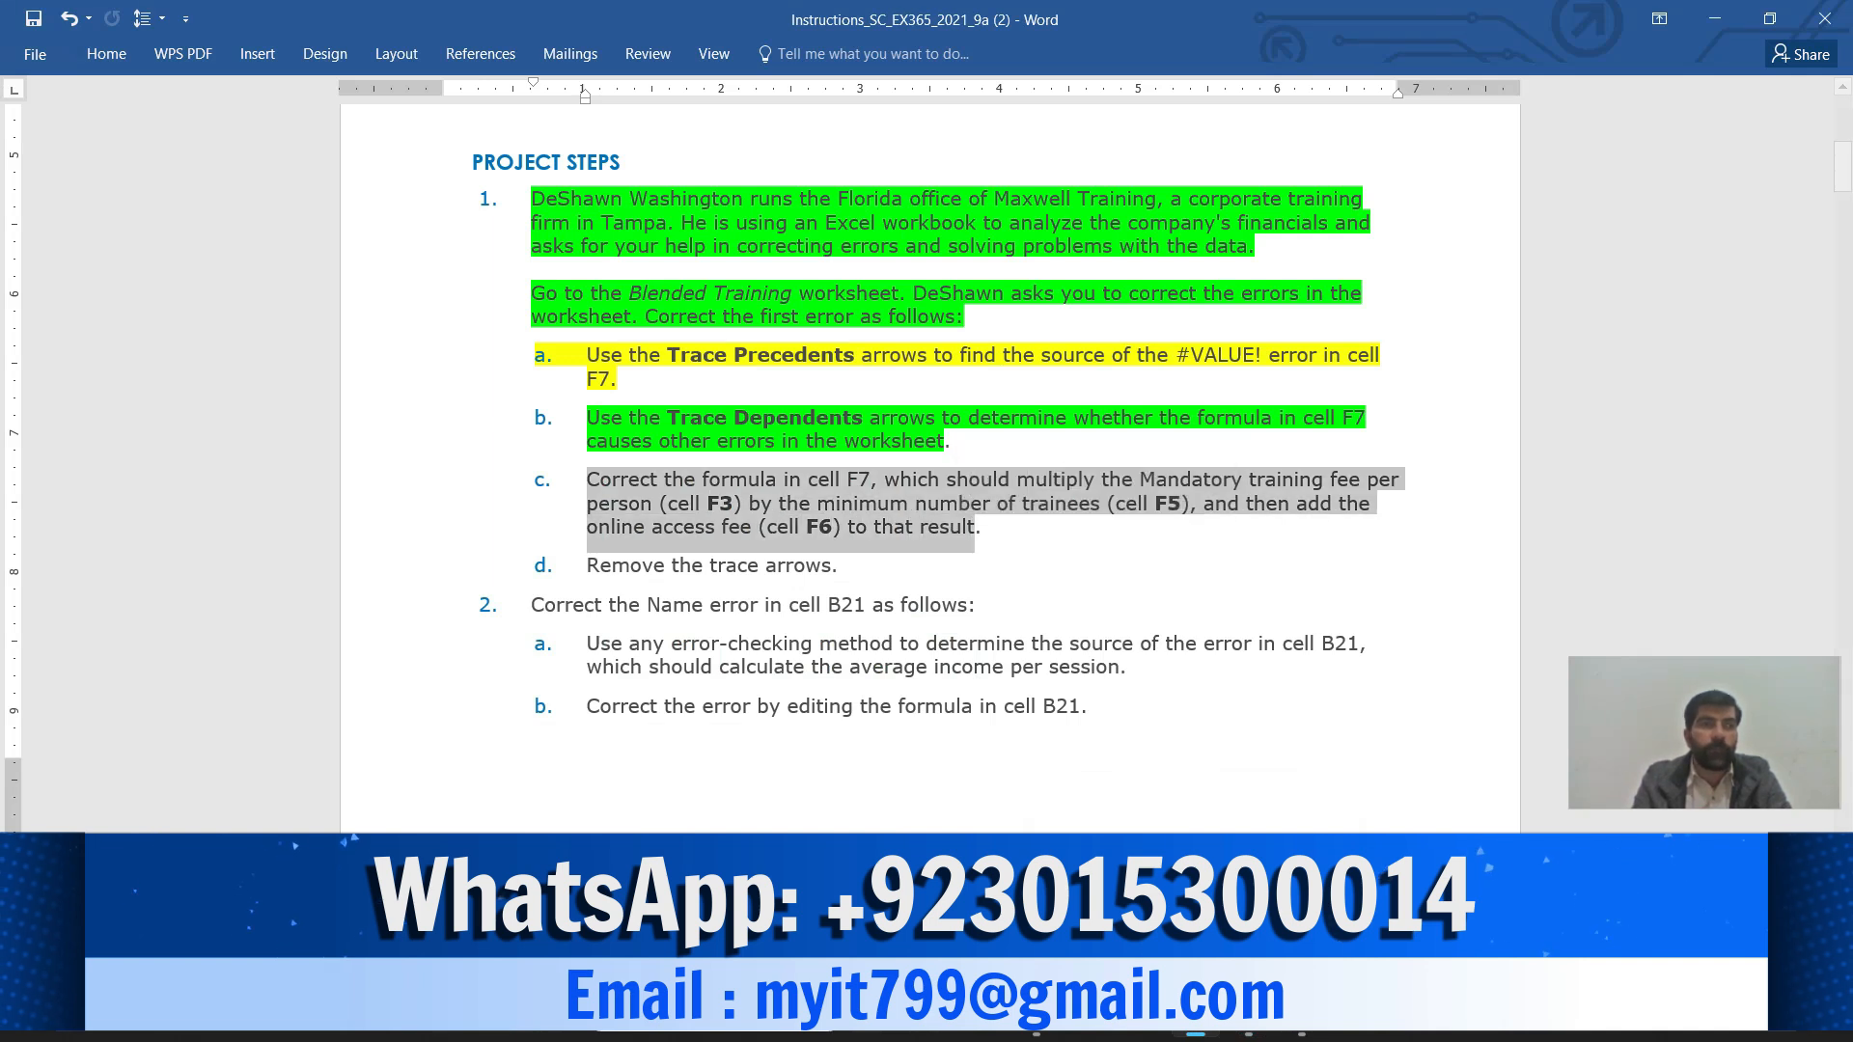
Apply a yellow highlight to step c about correcting F7's formula
{"action": "left_click", "coordinate": [106, 54]}
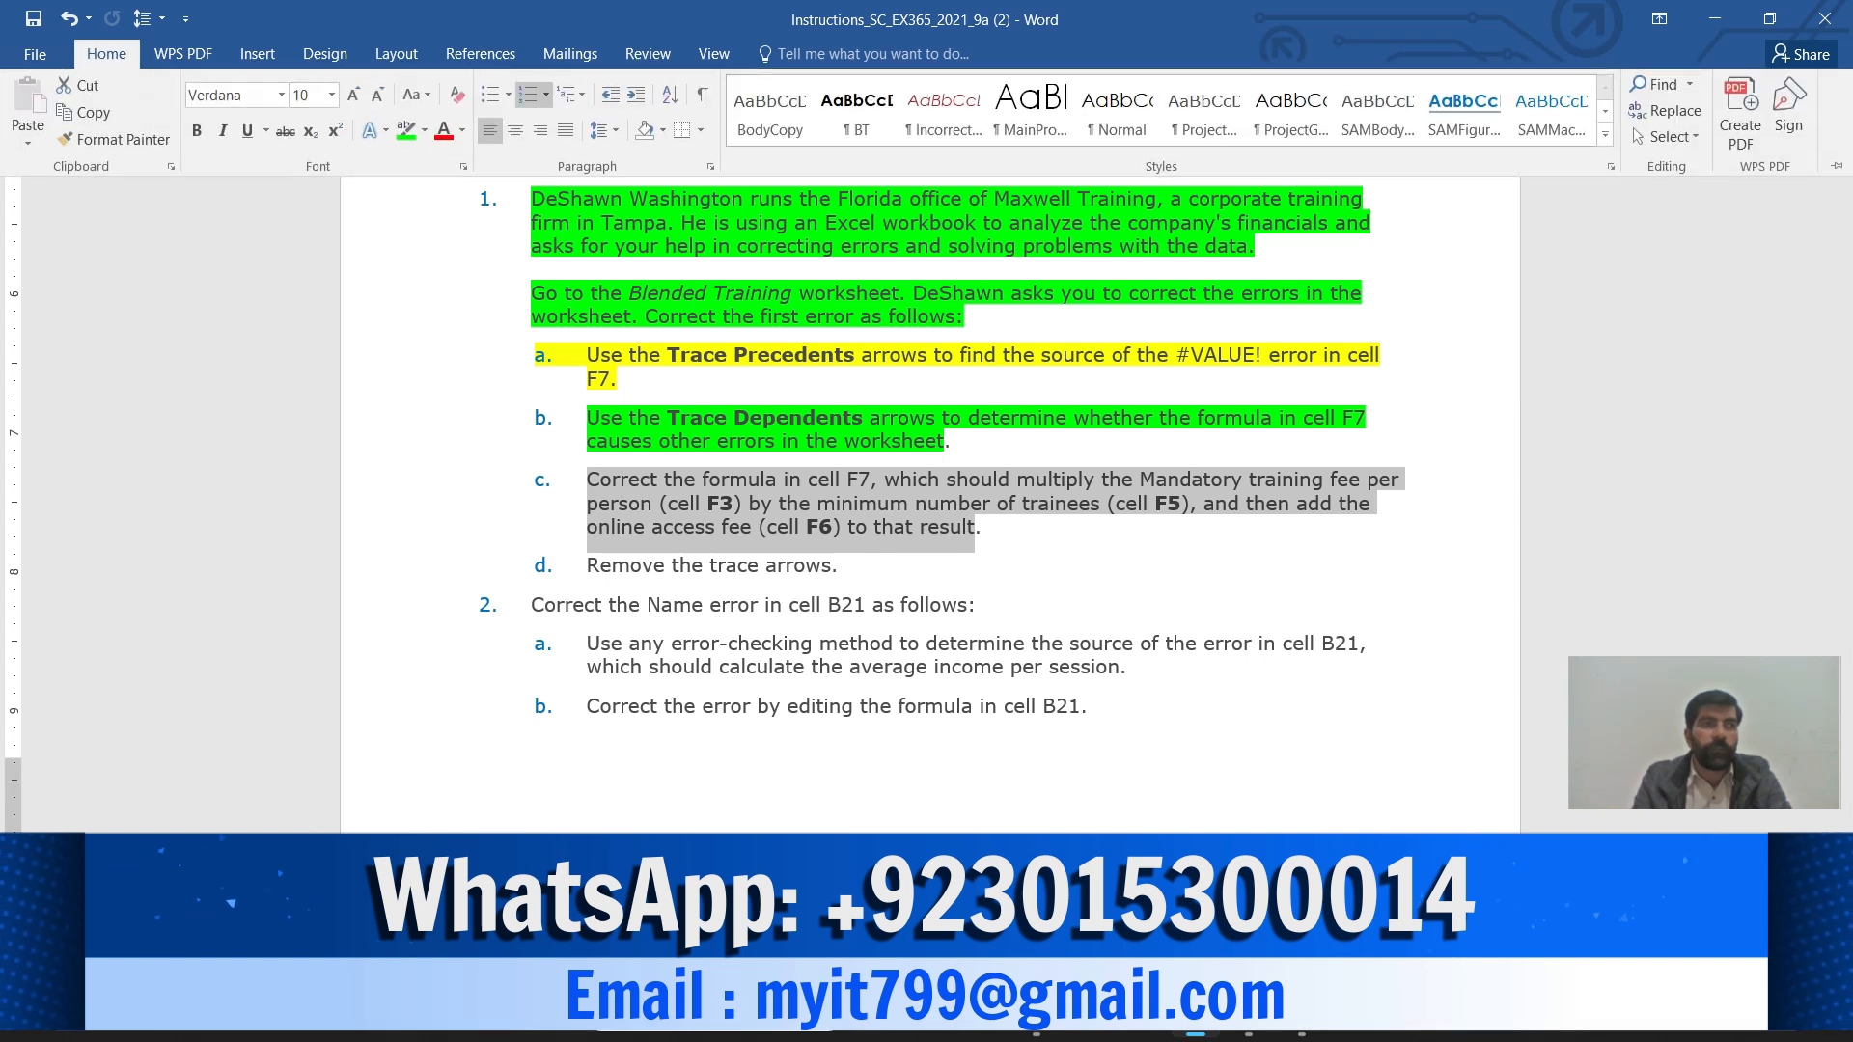
{"action": "left_click", "coordinate": [424, 130]}
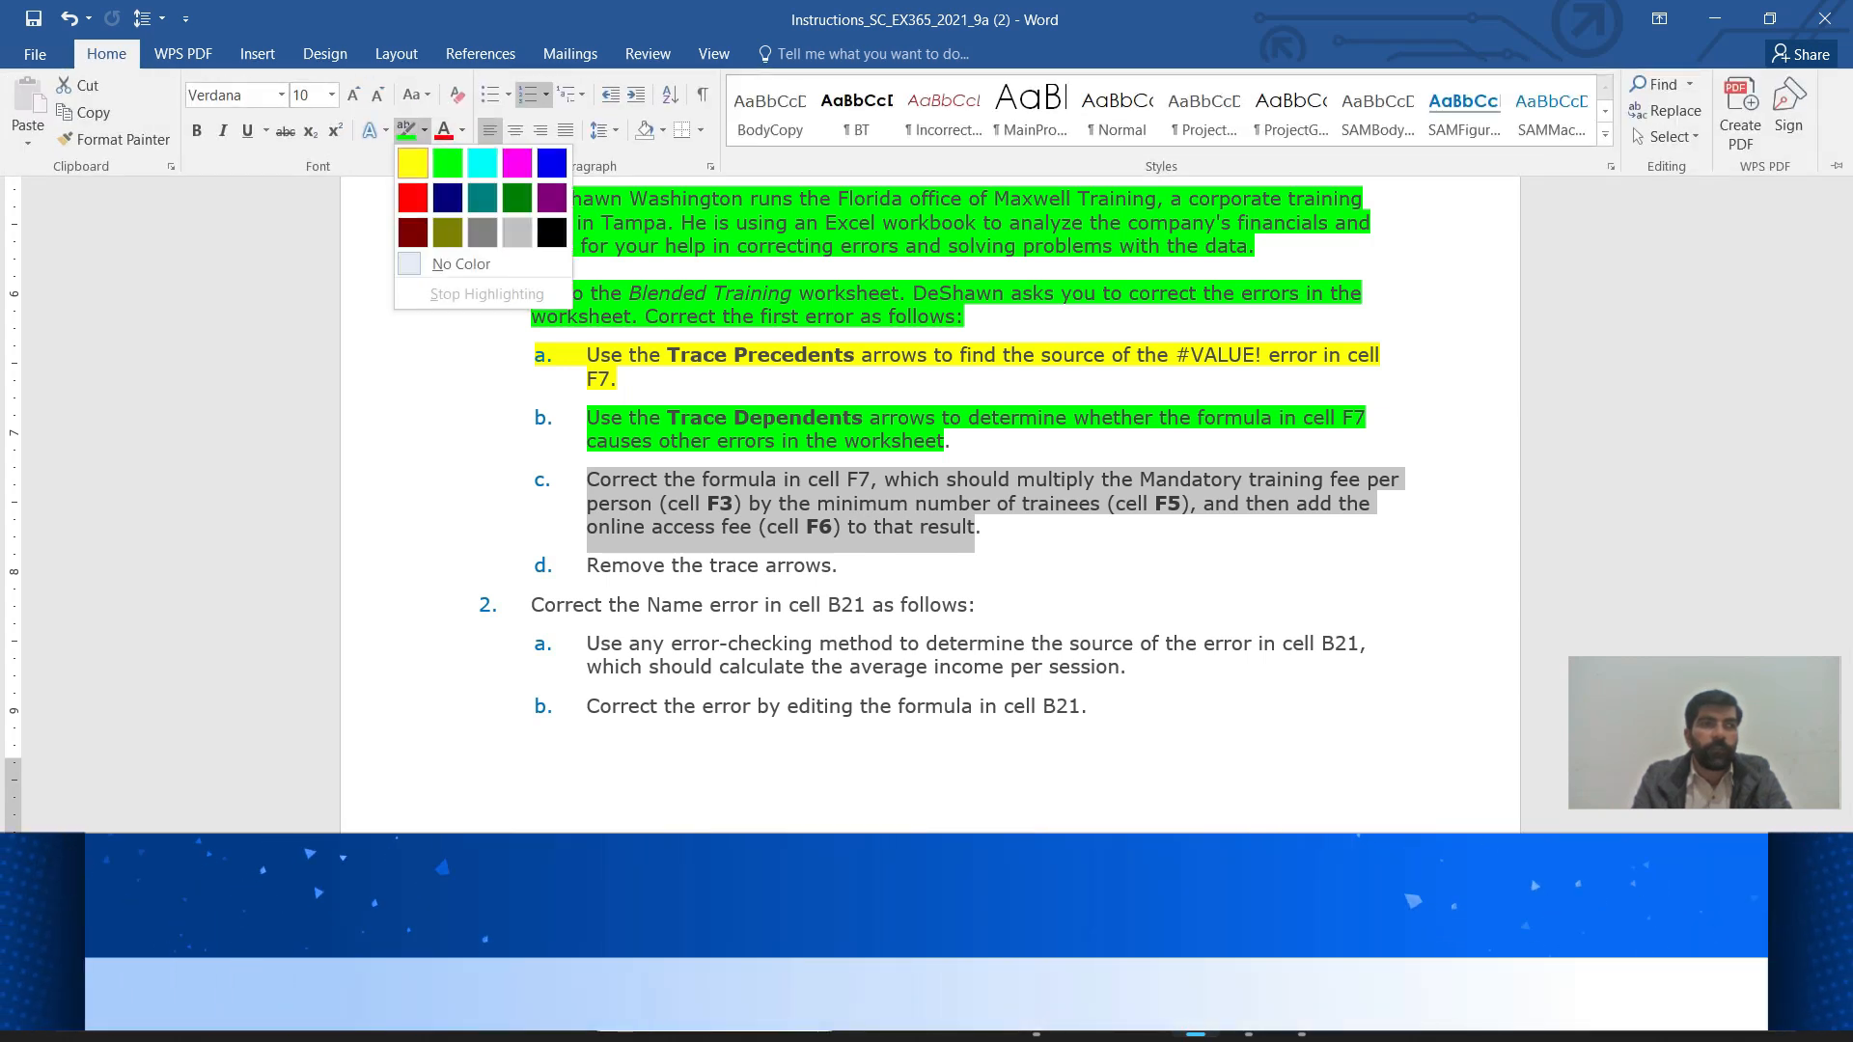
{"action": "left_click", "coordinate": [413, 163]}
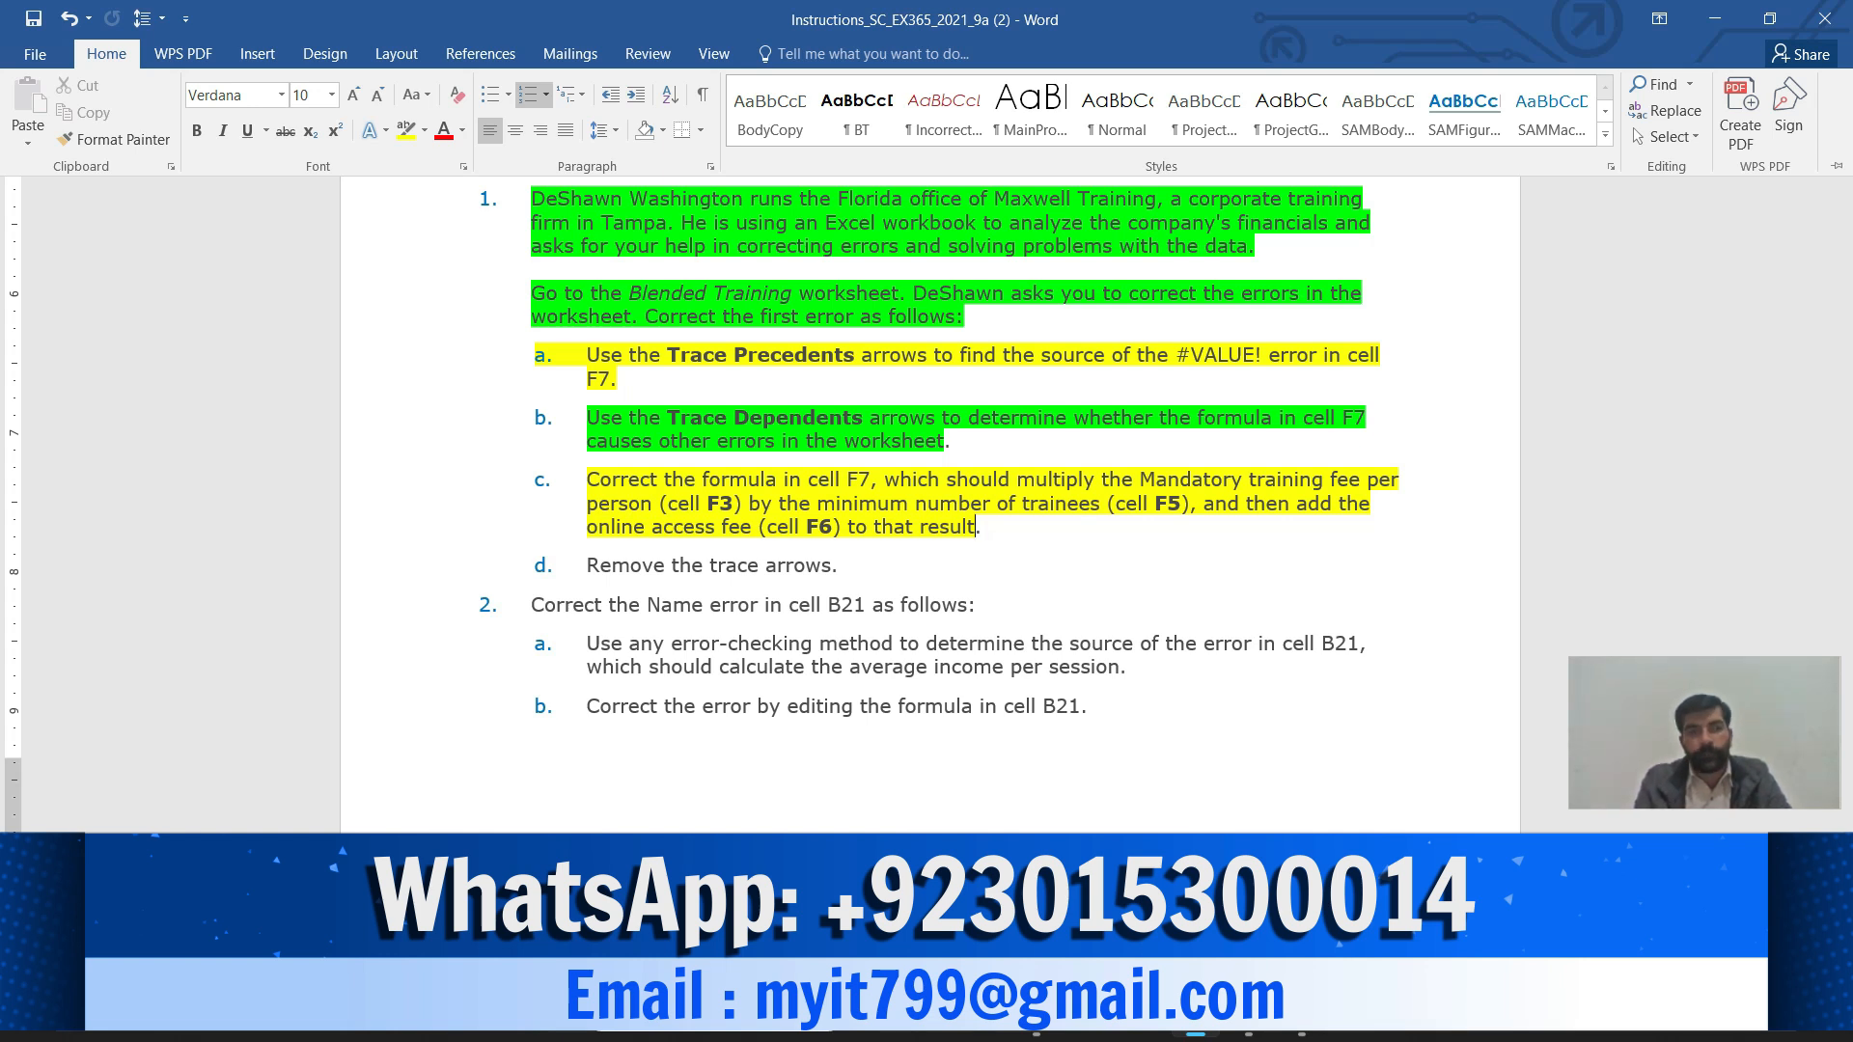
In Excel, change the F2 reference to F3 so F7 reads =F3*F5+F6
{"action": "mouse_move", "coordinate": [1248, 1018]}
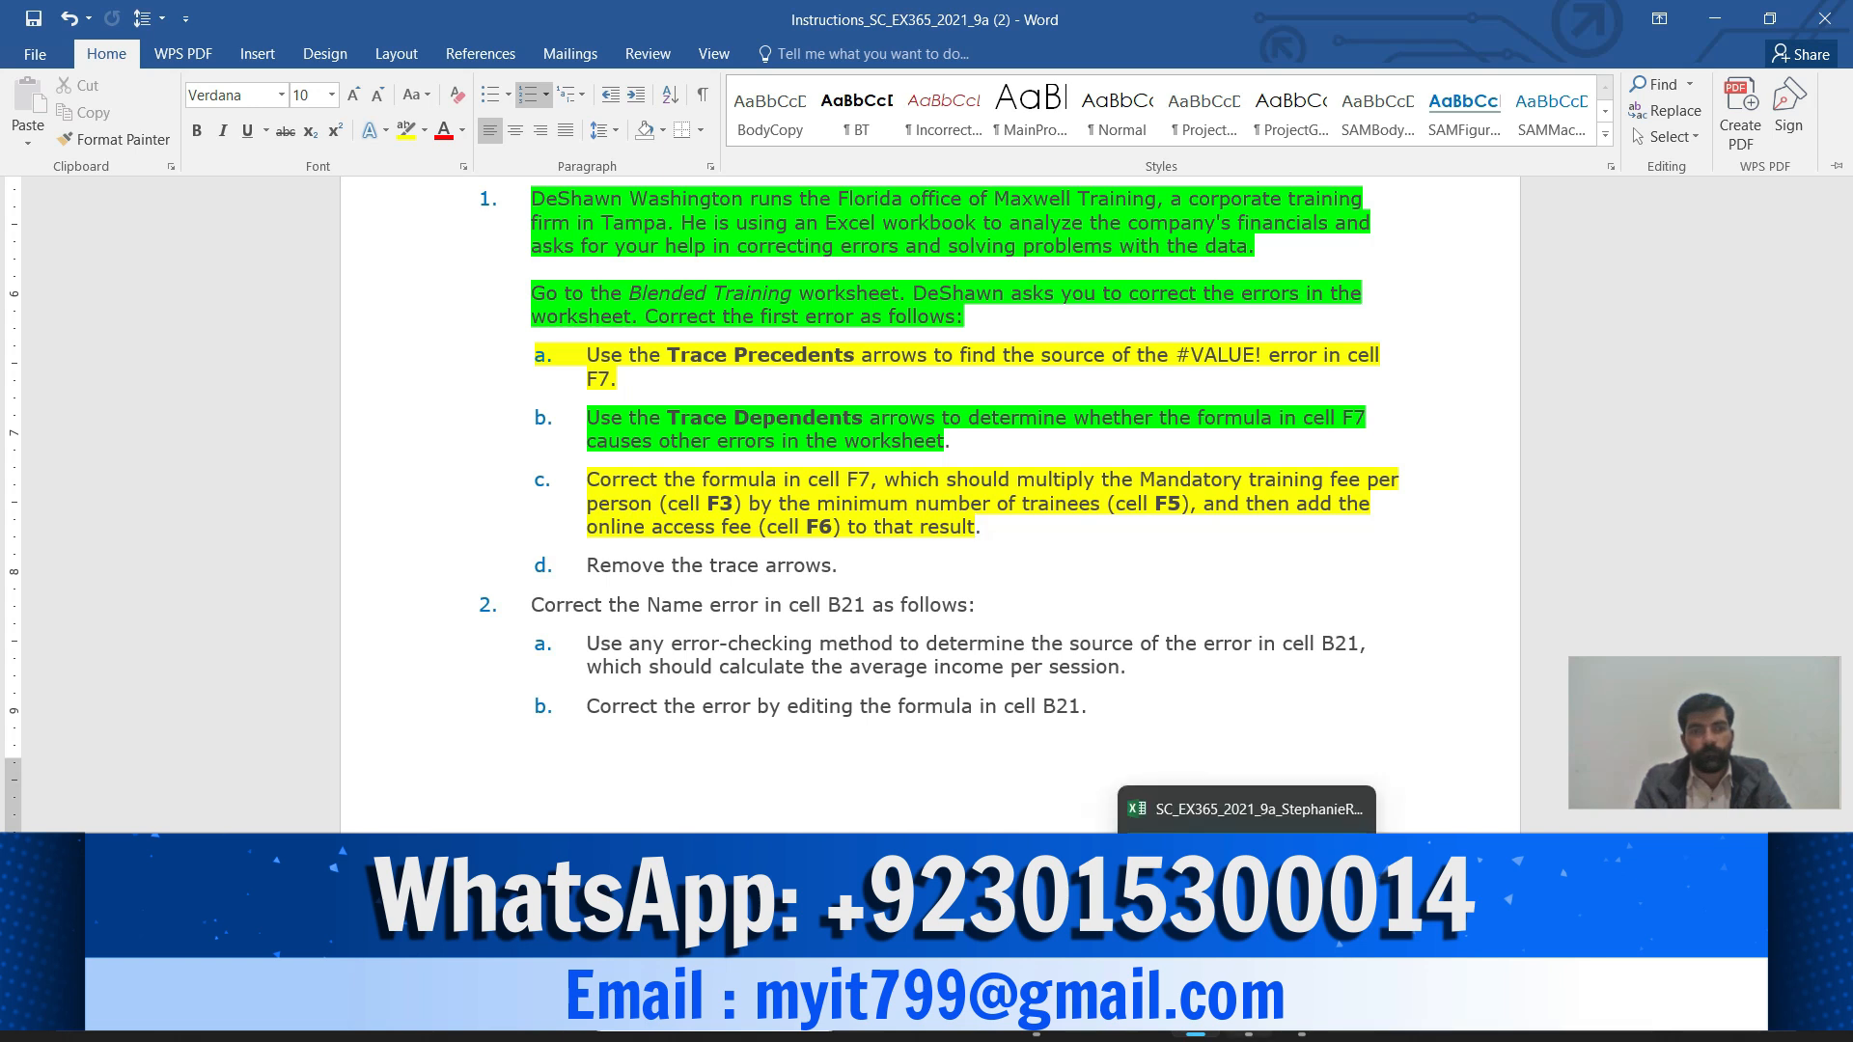
{"action": "left_click", "coordinate": [1245, 907]}
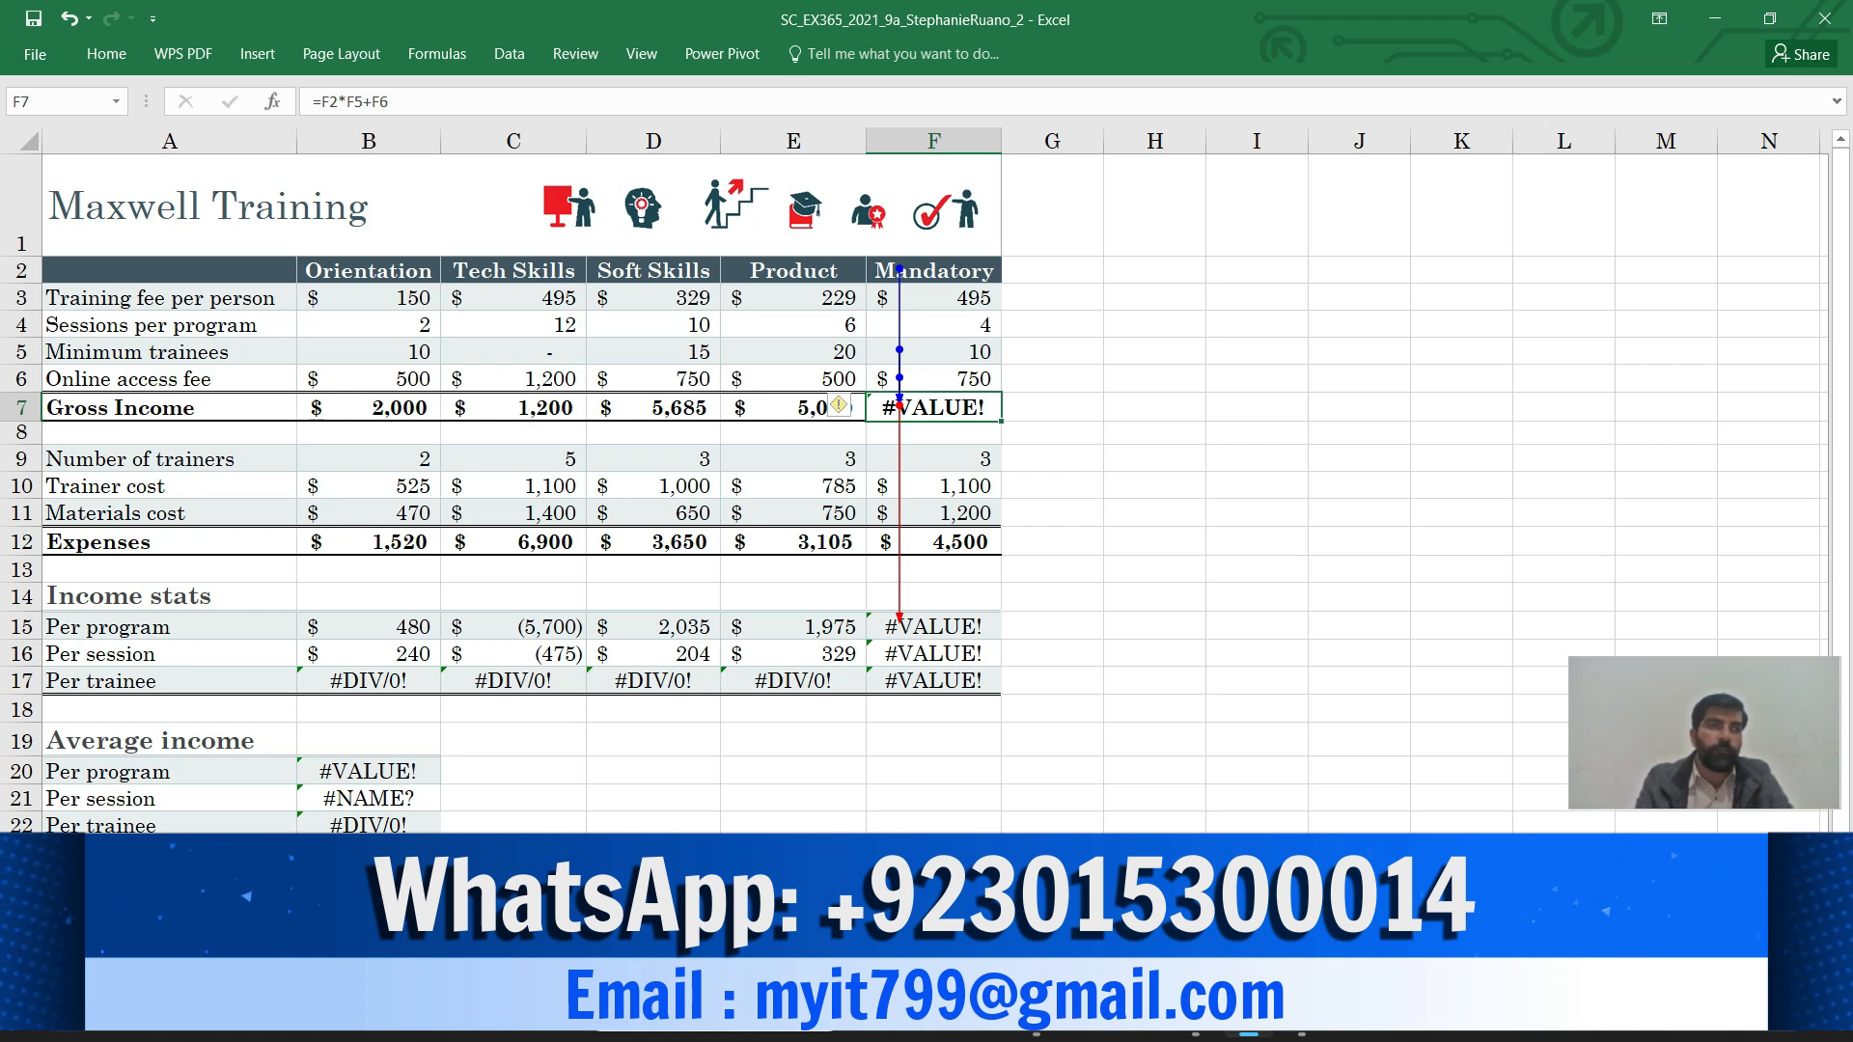
{"action": "left_click", "coordinate": [338, 101]}
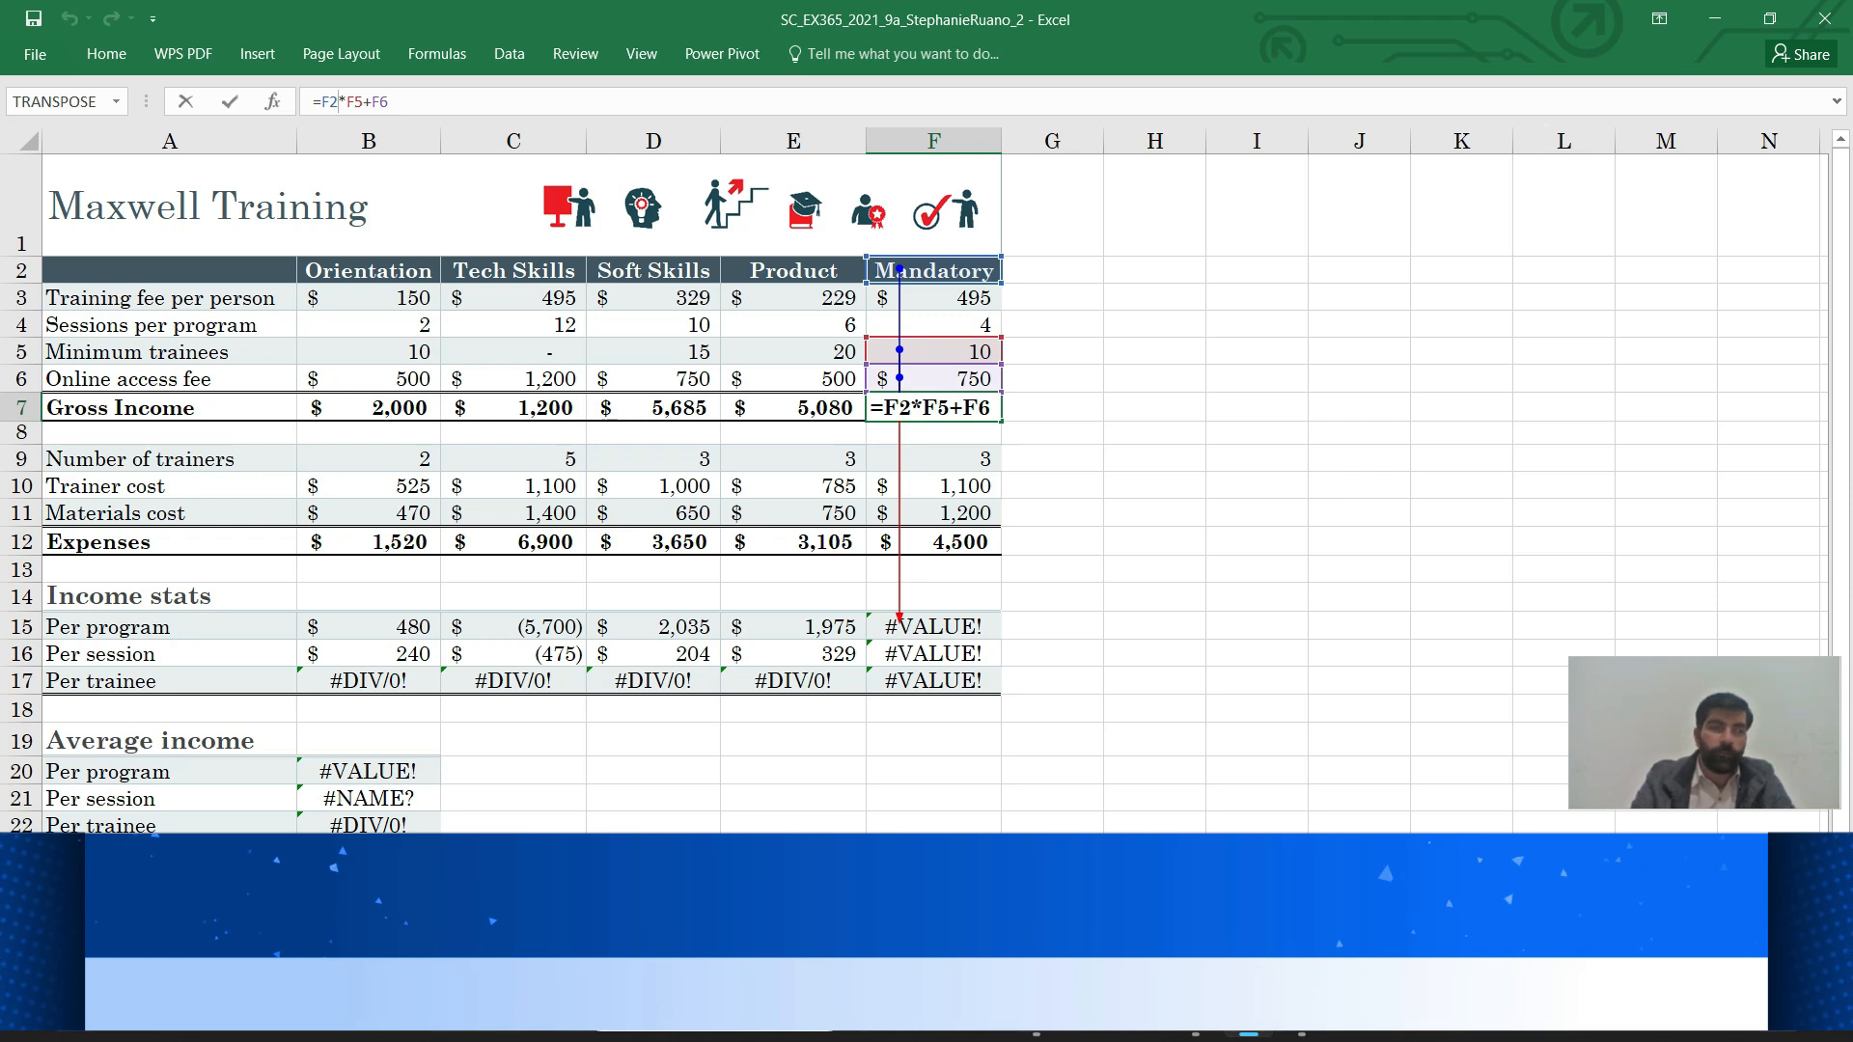
{"action": "key", "text": "BackSpace"}
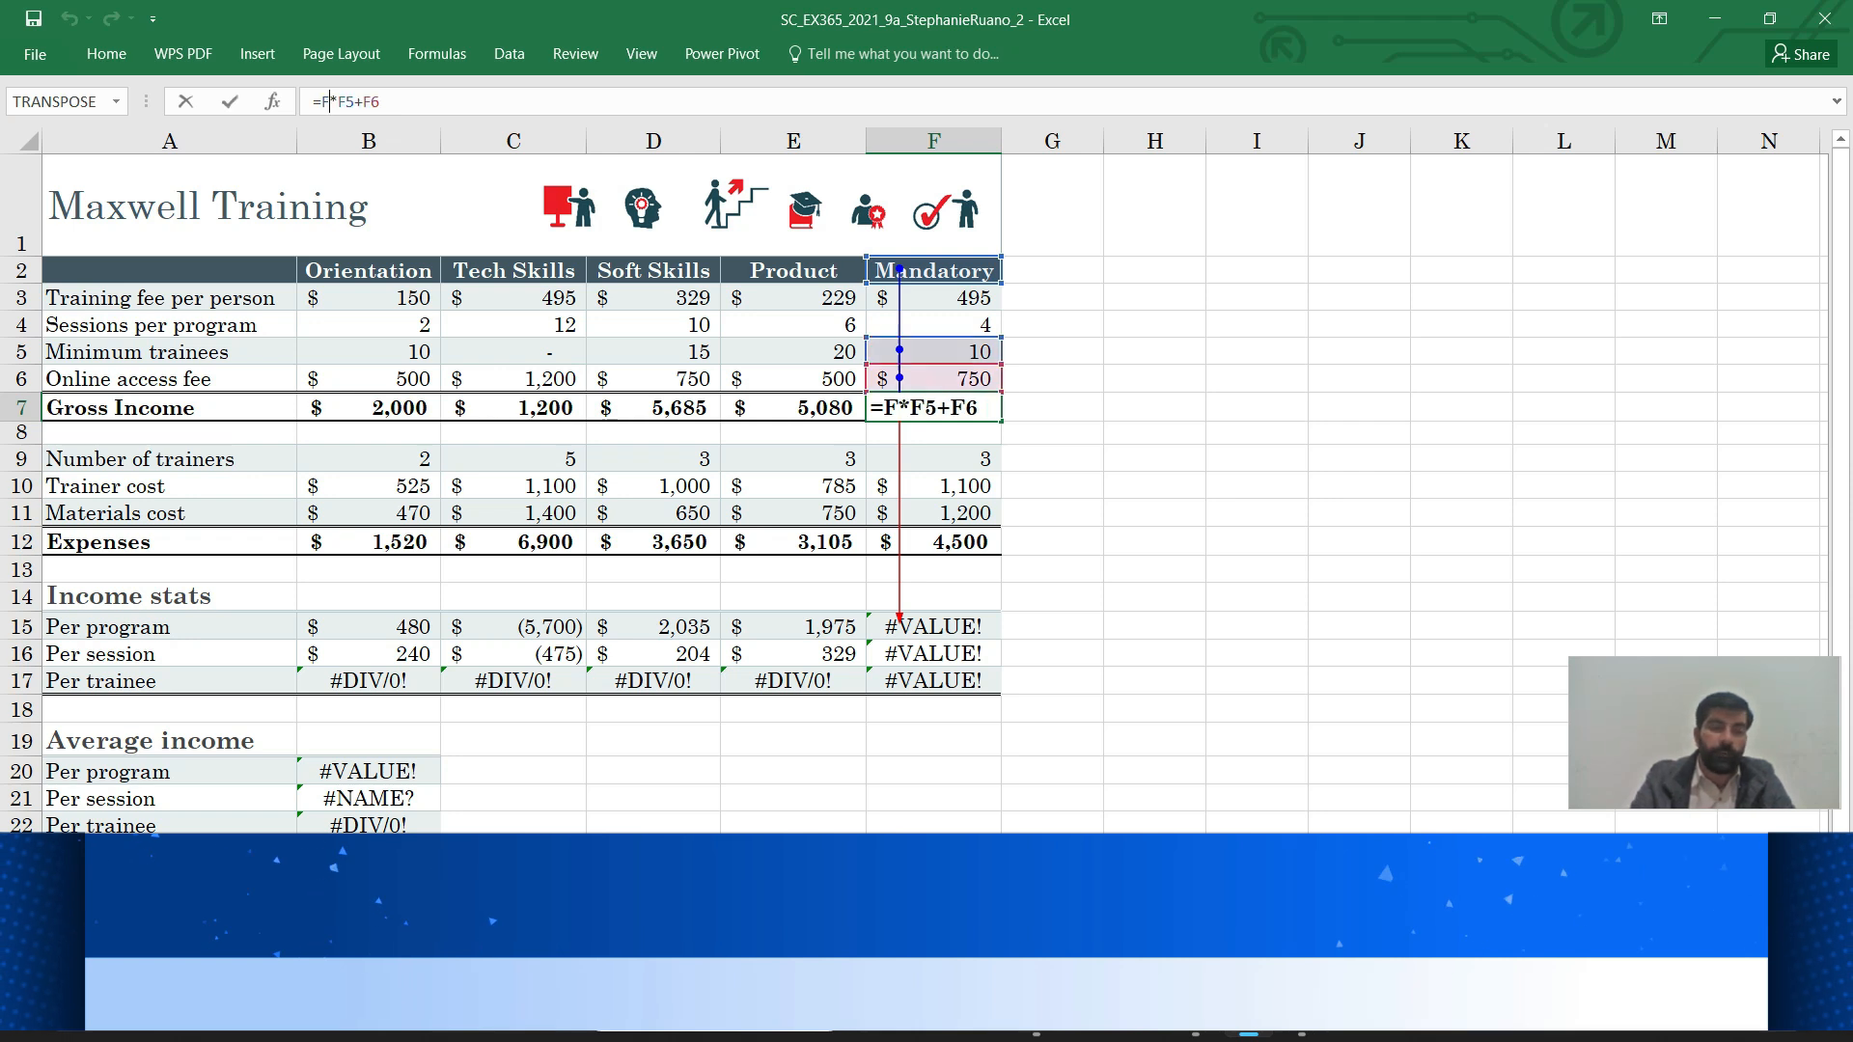
{"action": "type", "text": "3"}
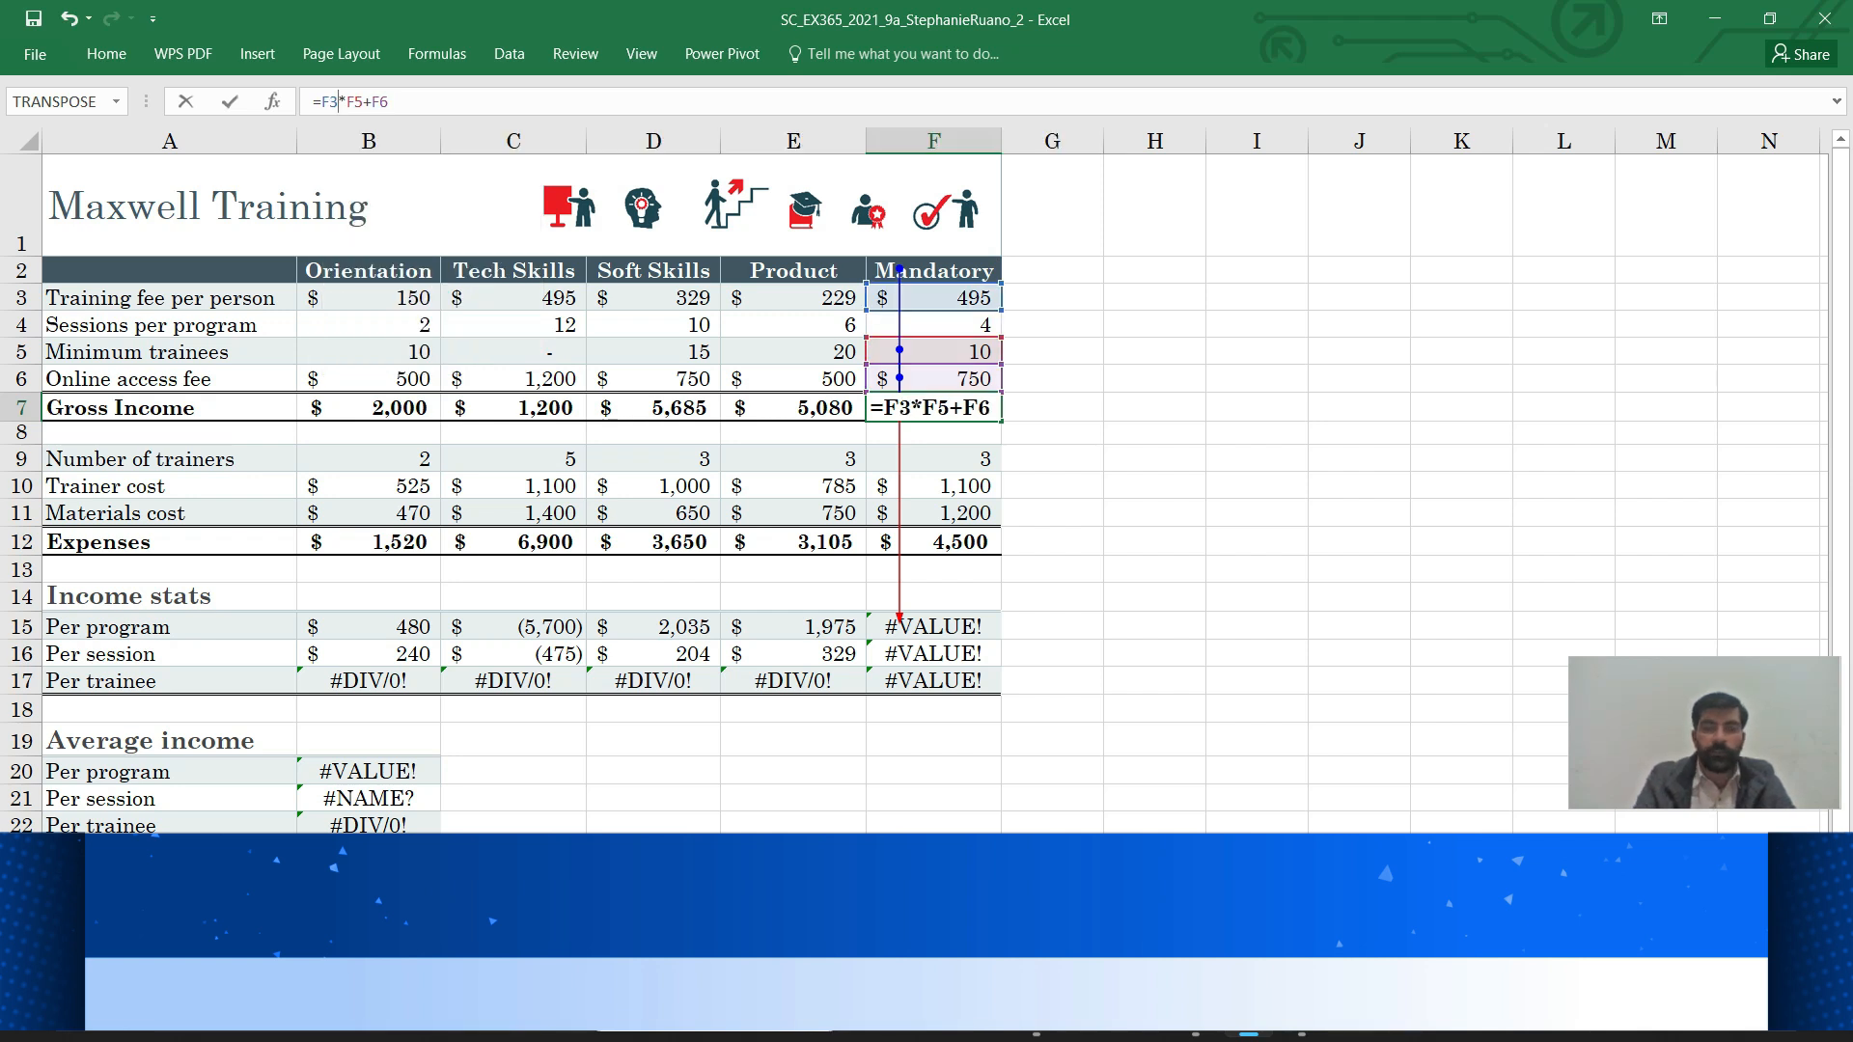
{"action": "key", "text": "Return"}
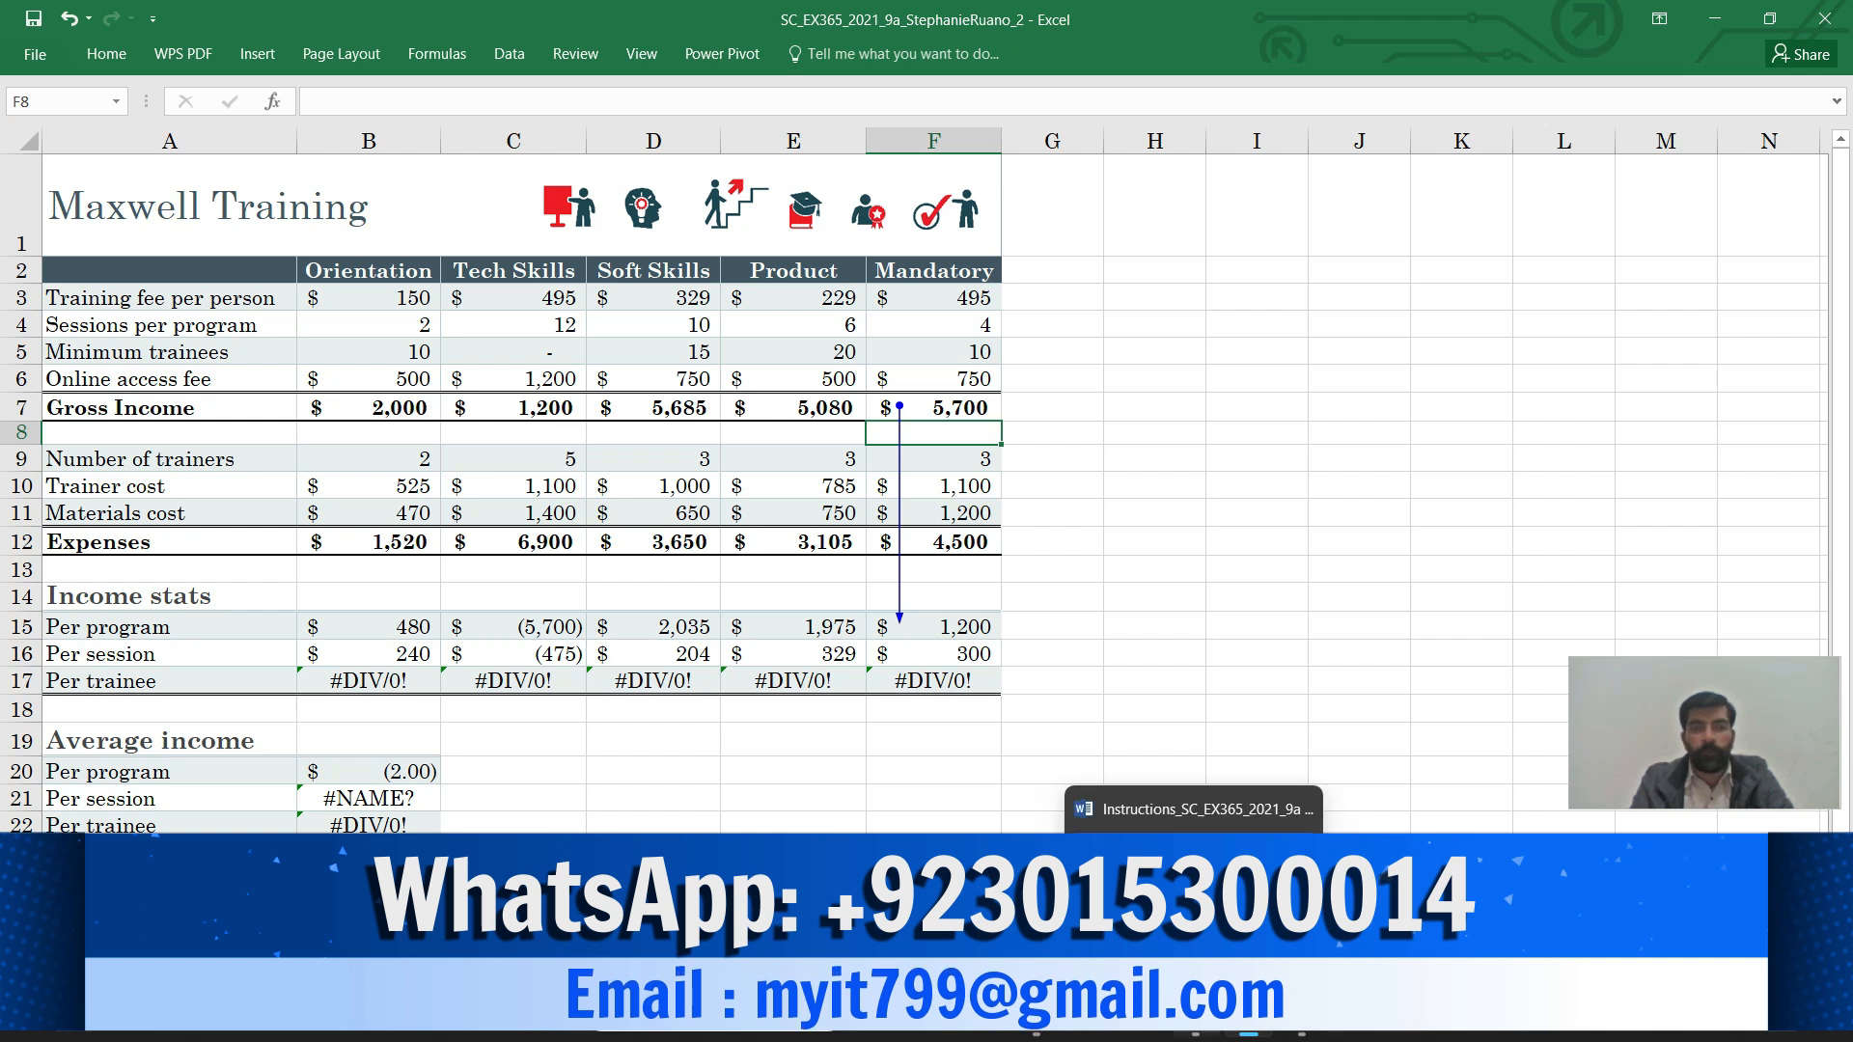
Highlight step d, Remove the trace arrows, in yellow, then return to Excel
{"action": "left_click", "coordinate": [1197, 1025]}
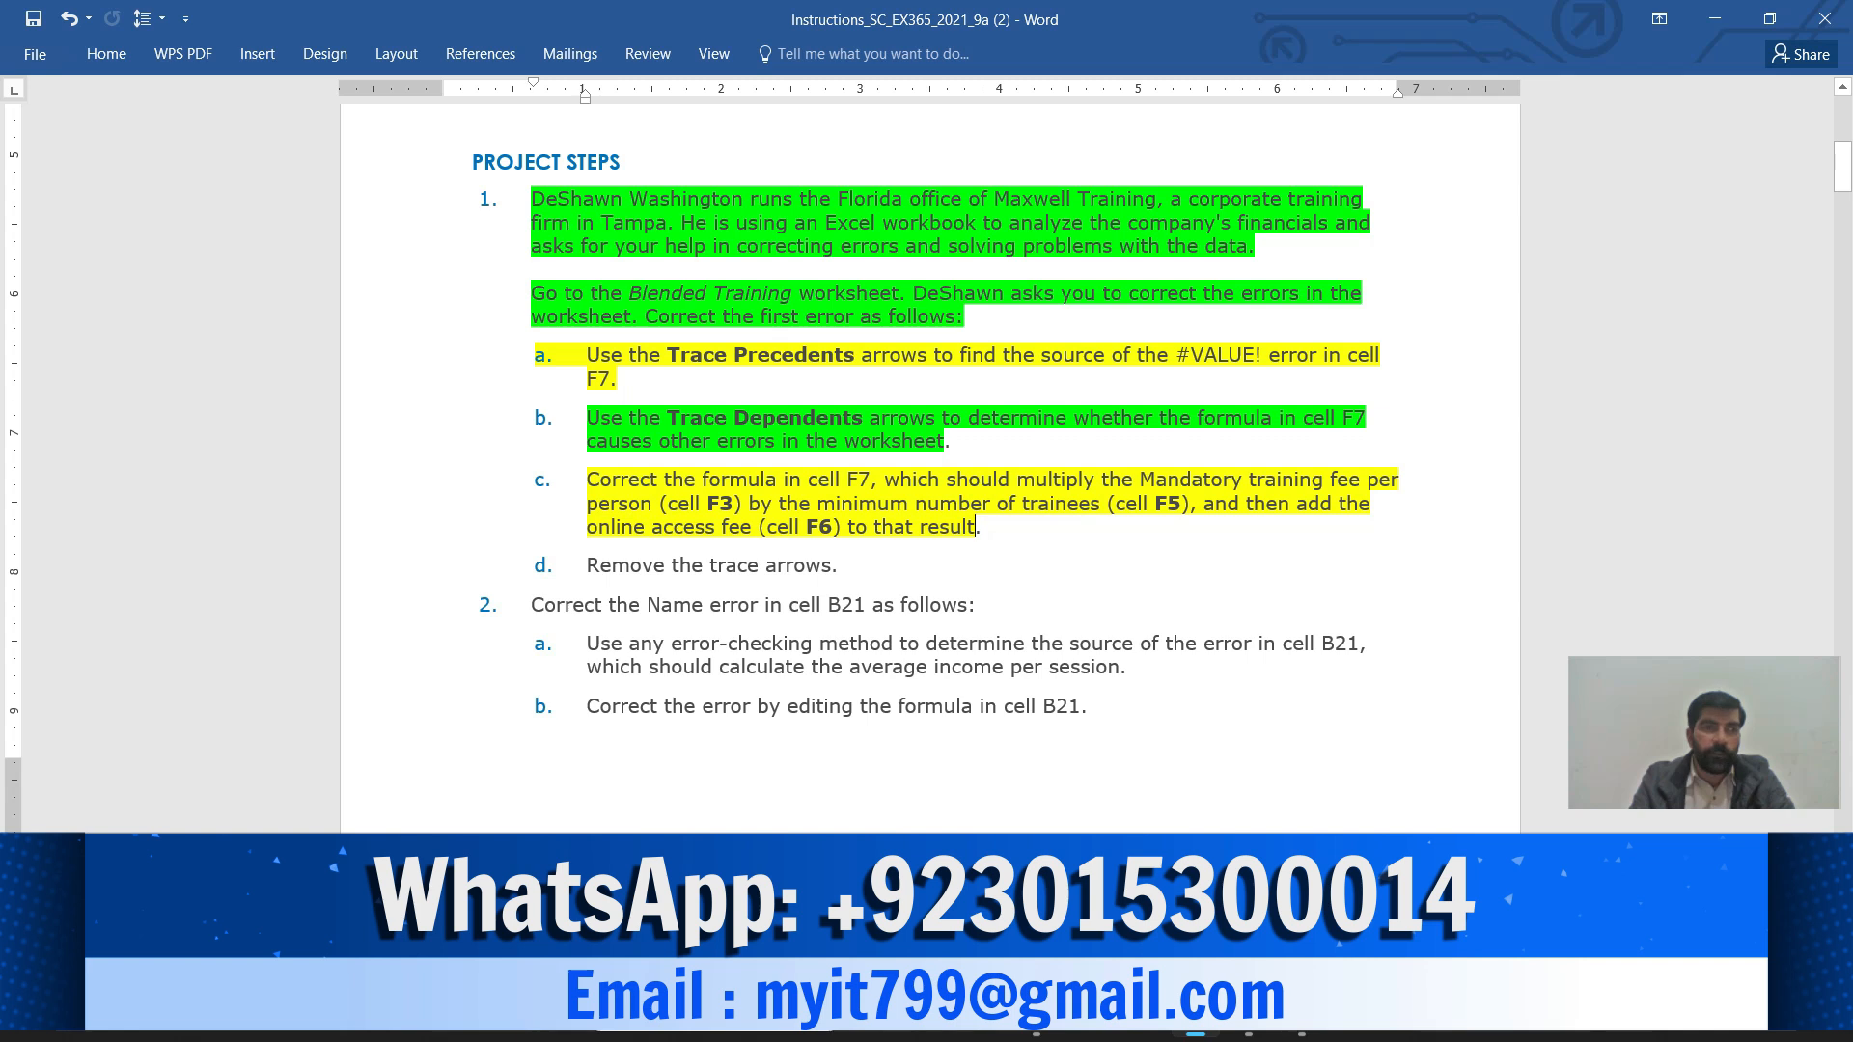
{"action": "left_click_drag", "start_coordinate": [587, 565], "coordinate": [831, 566]}
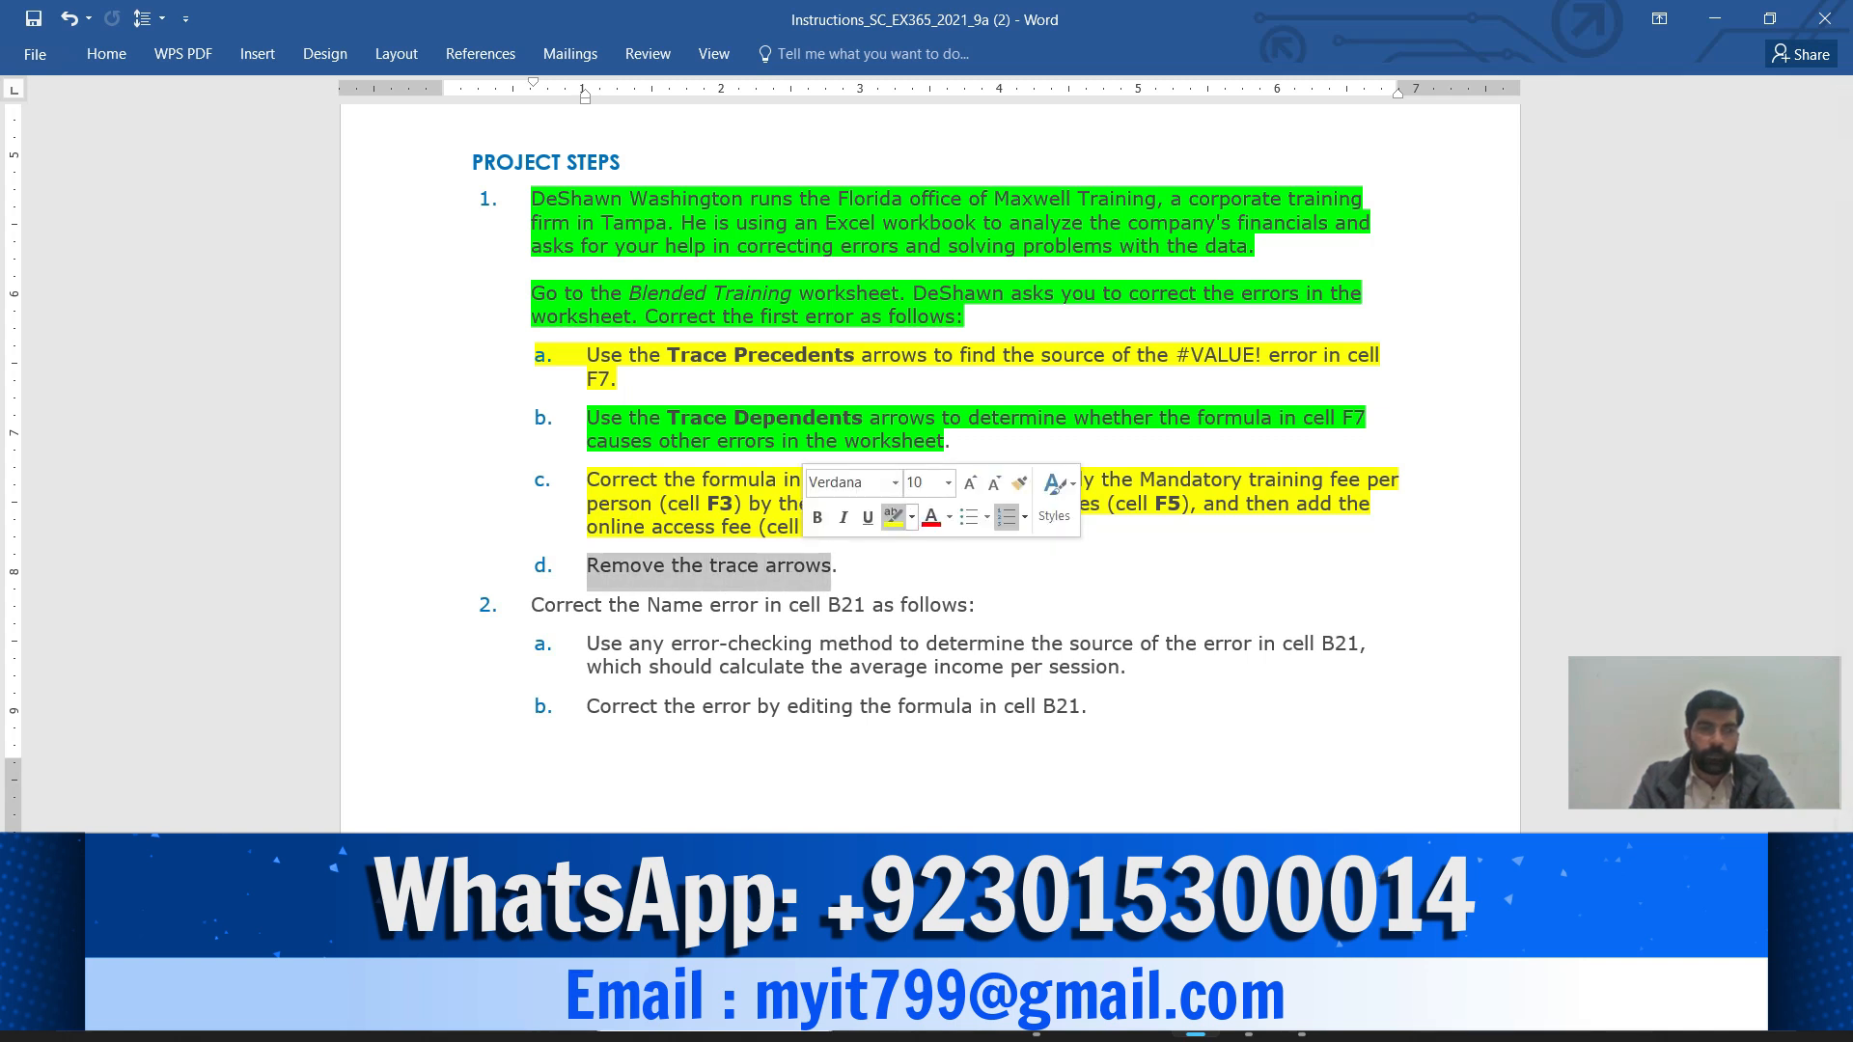
{"action": "left_click", "coordinate": [893, 516]}
{"action": "left_click", "coordinate": [832, 565]}
{"action": "mouse_move", "coordinate": [1248, 1027]}
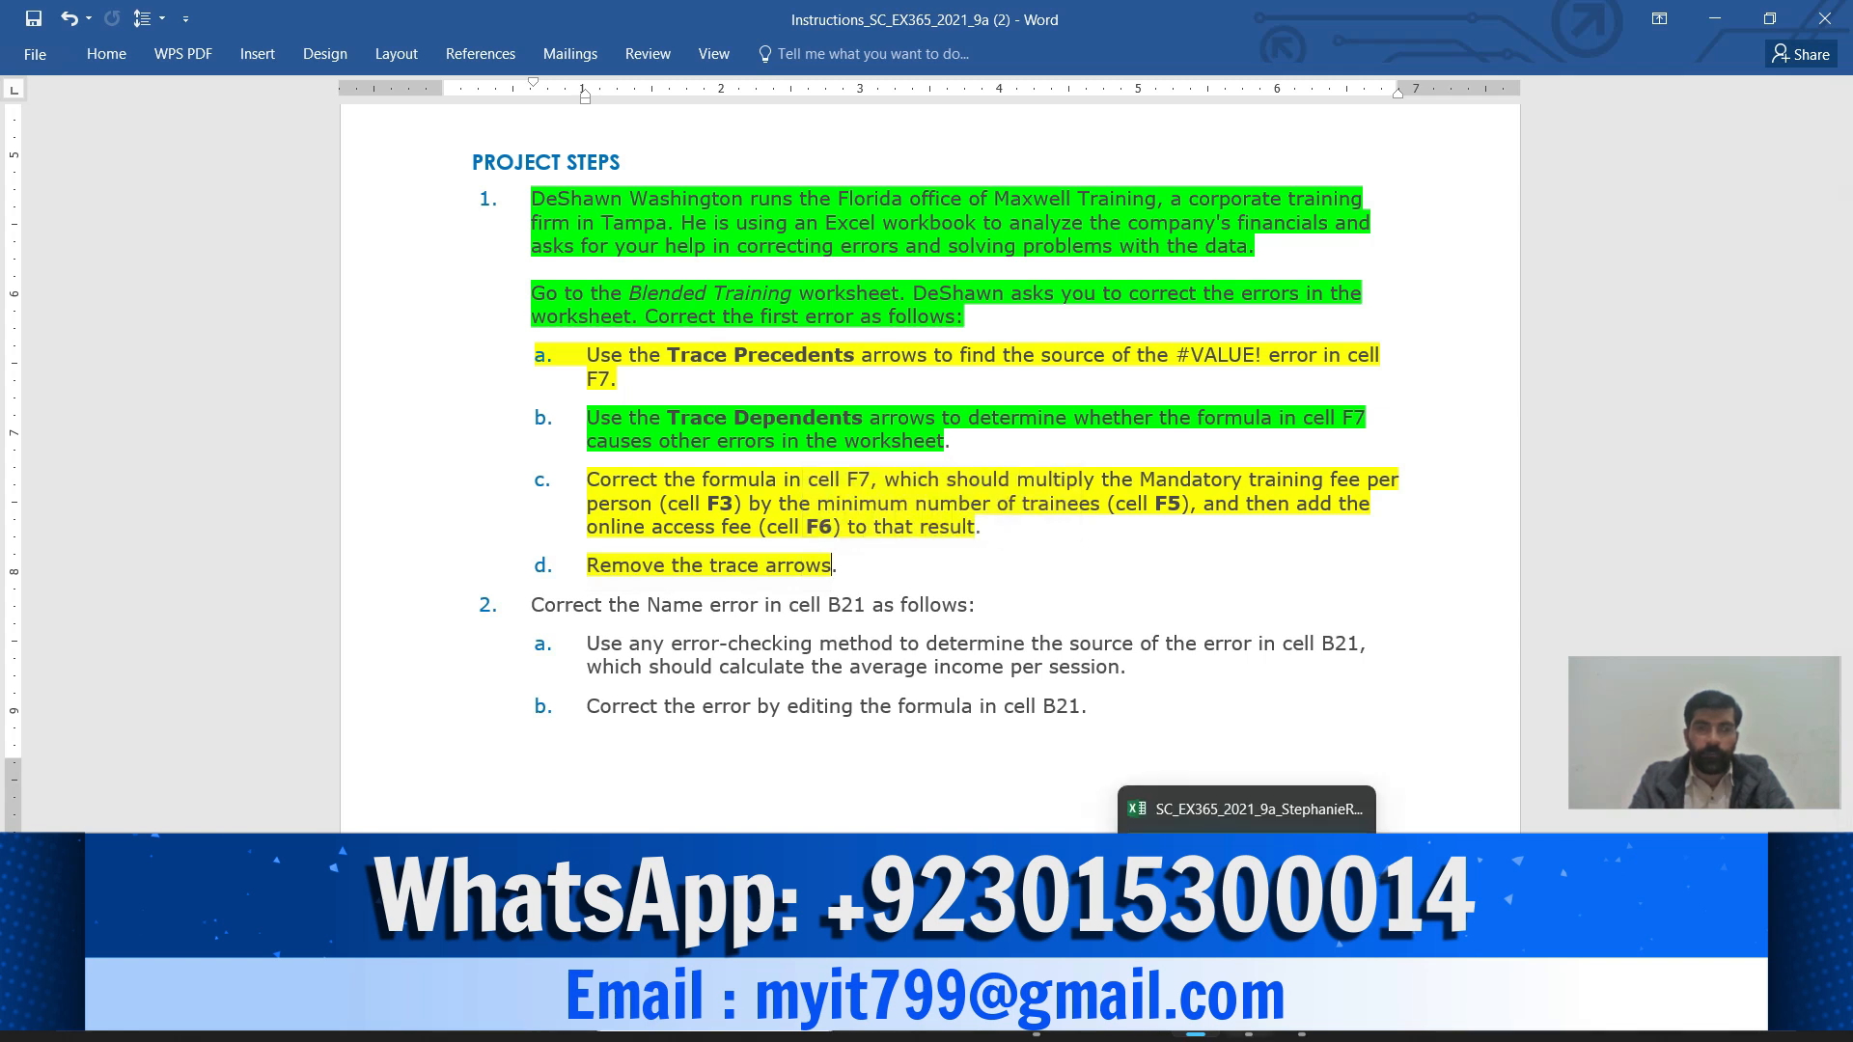
{"action": "left_click", "coordinate": [1247, 912]}
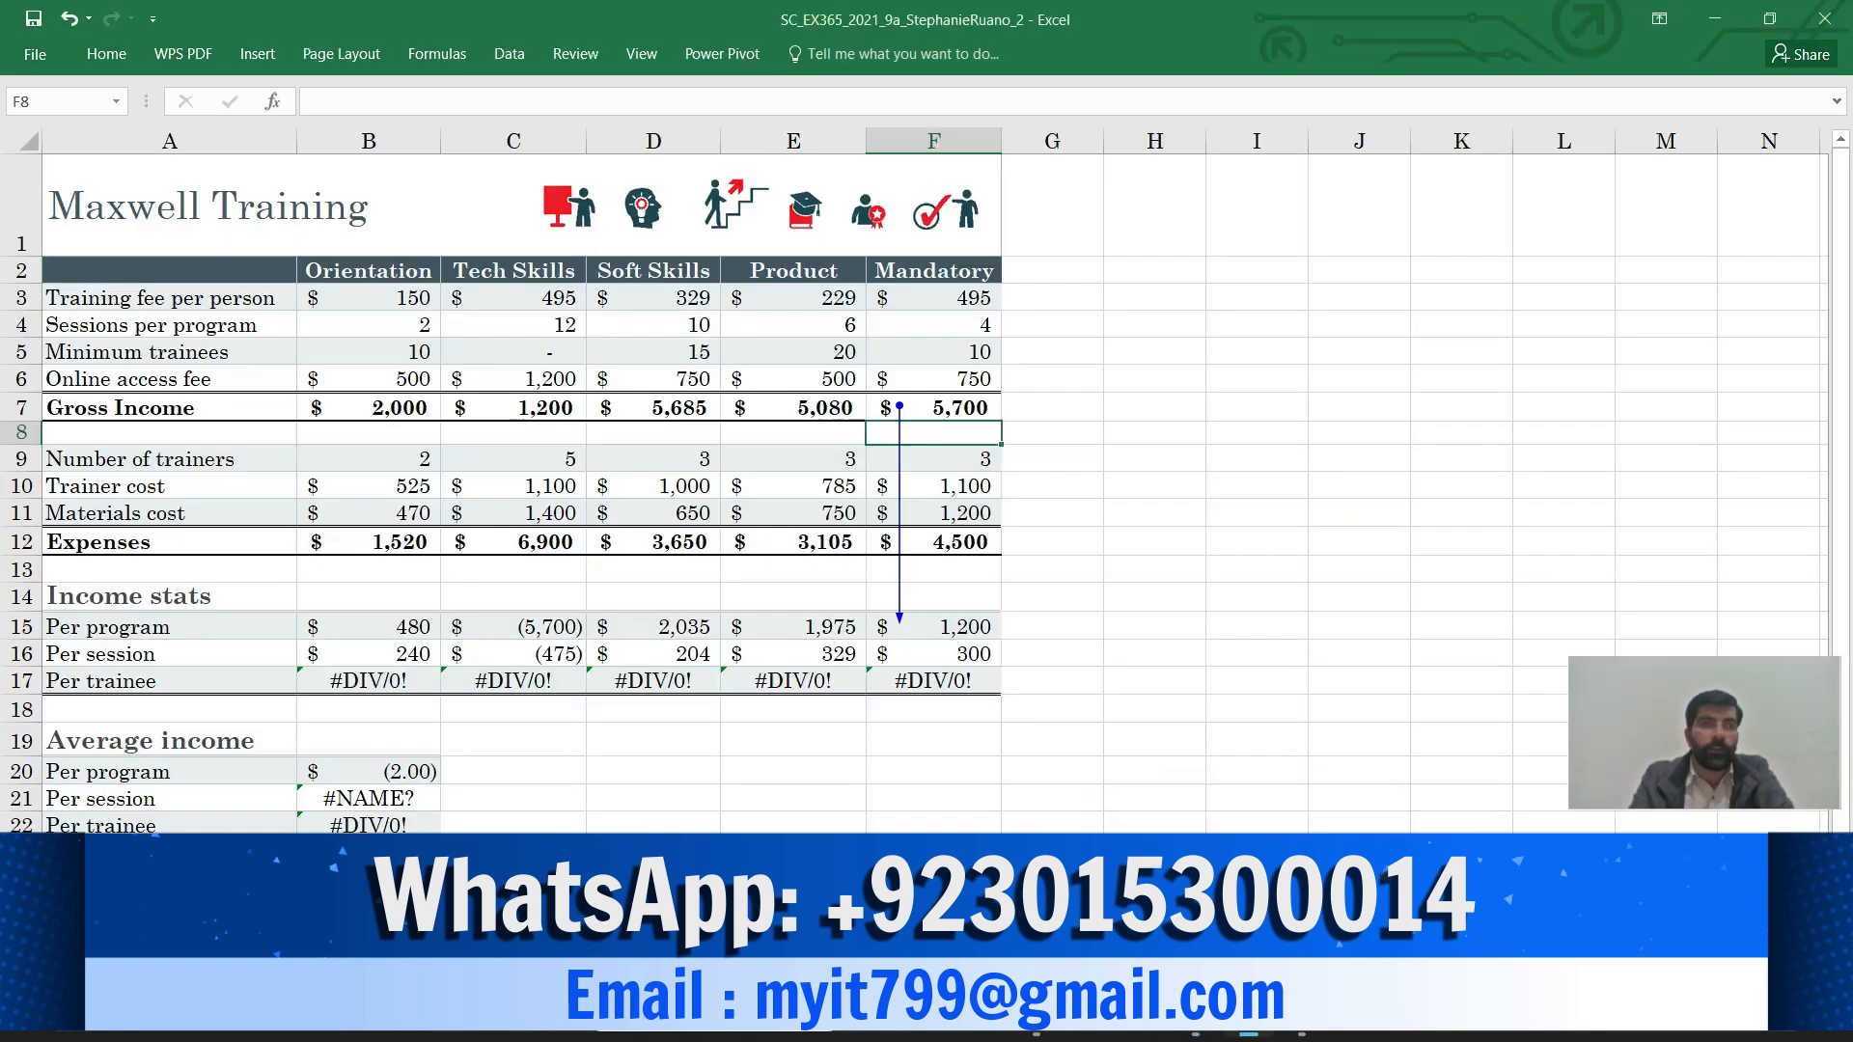
Remove all trace arrows from the Blended Training worksheet with Formula Auditing's Remove Arrows
{"action": "left_click", "coordinate": [437, 54]}
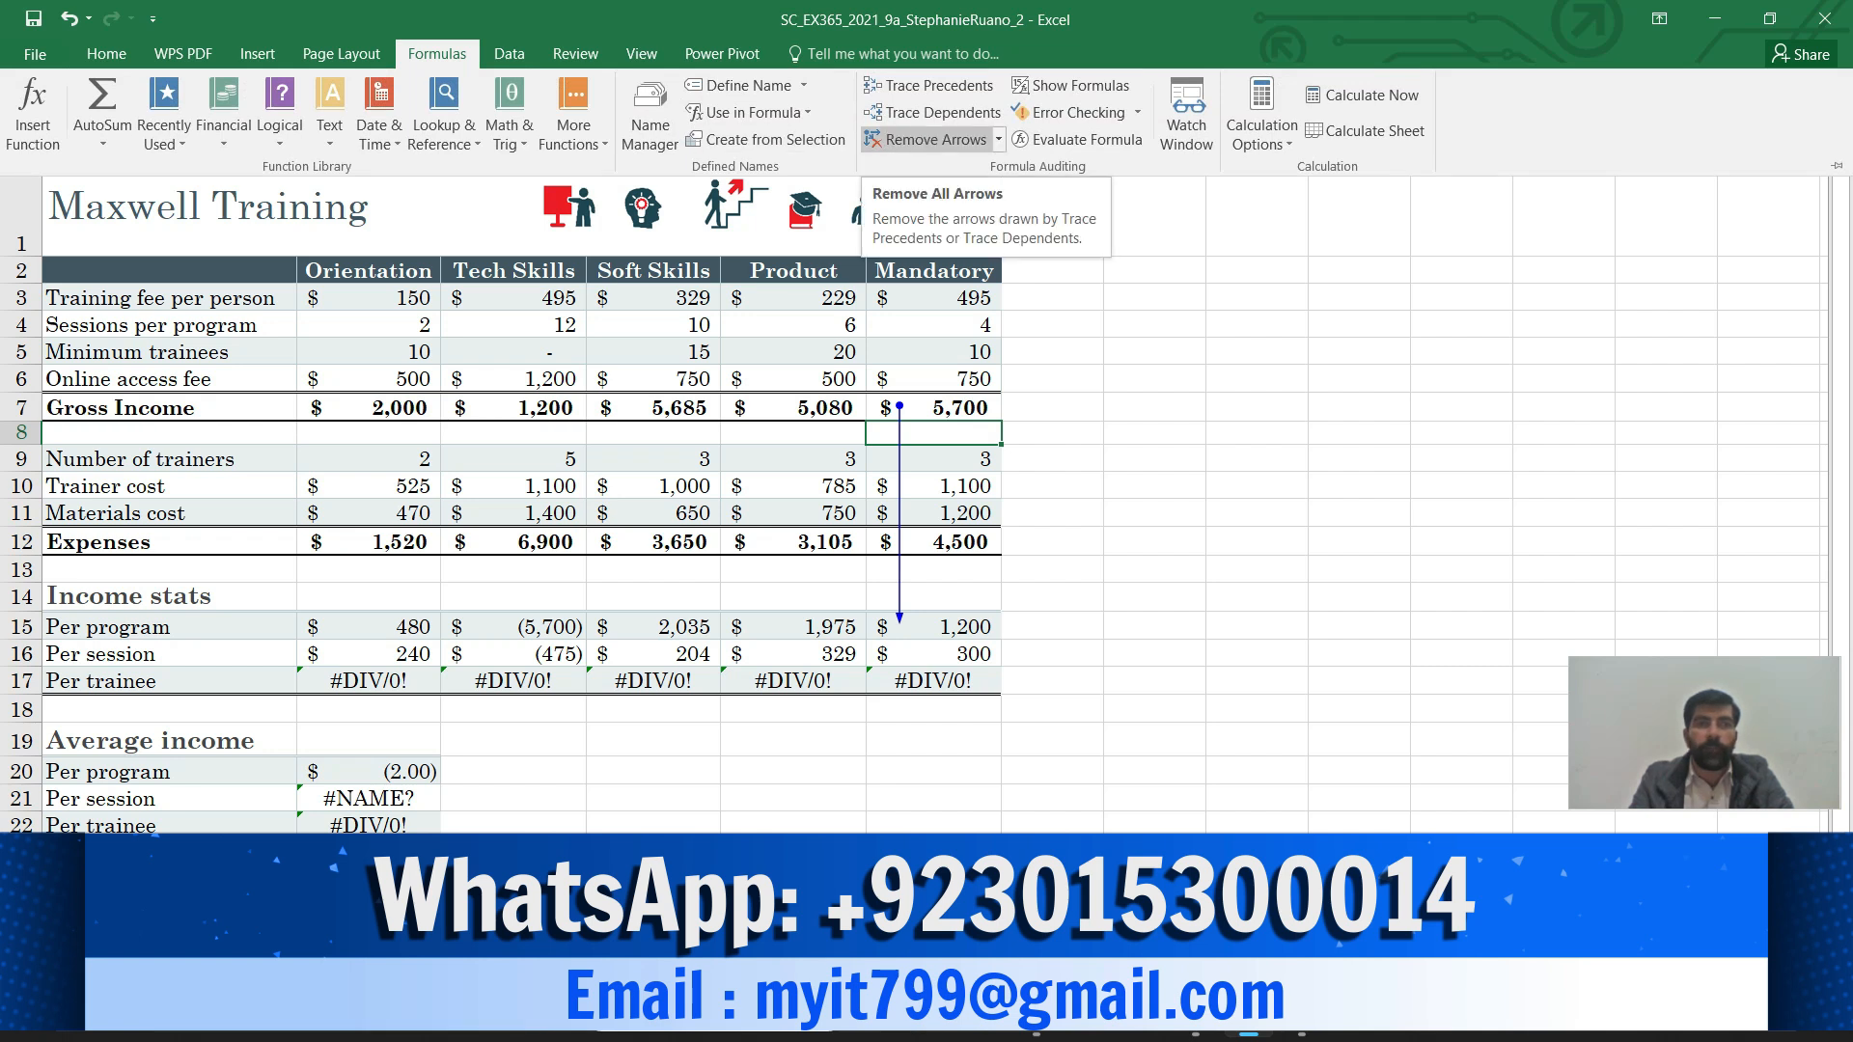
{"action": "left_click", "coordinate": [929, 139]}
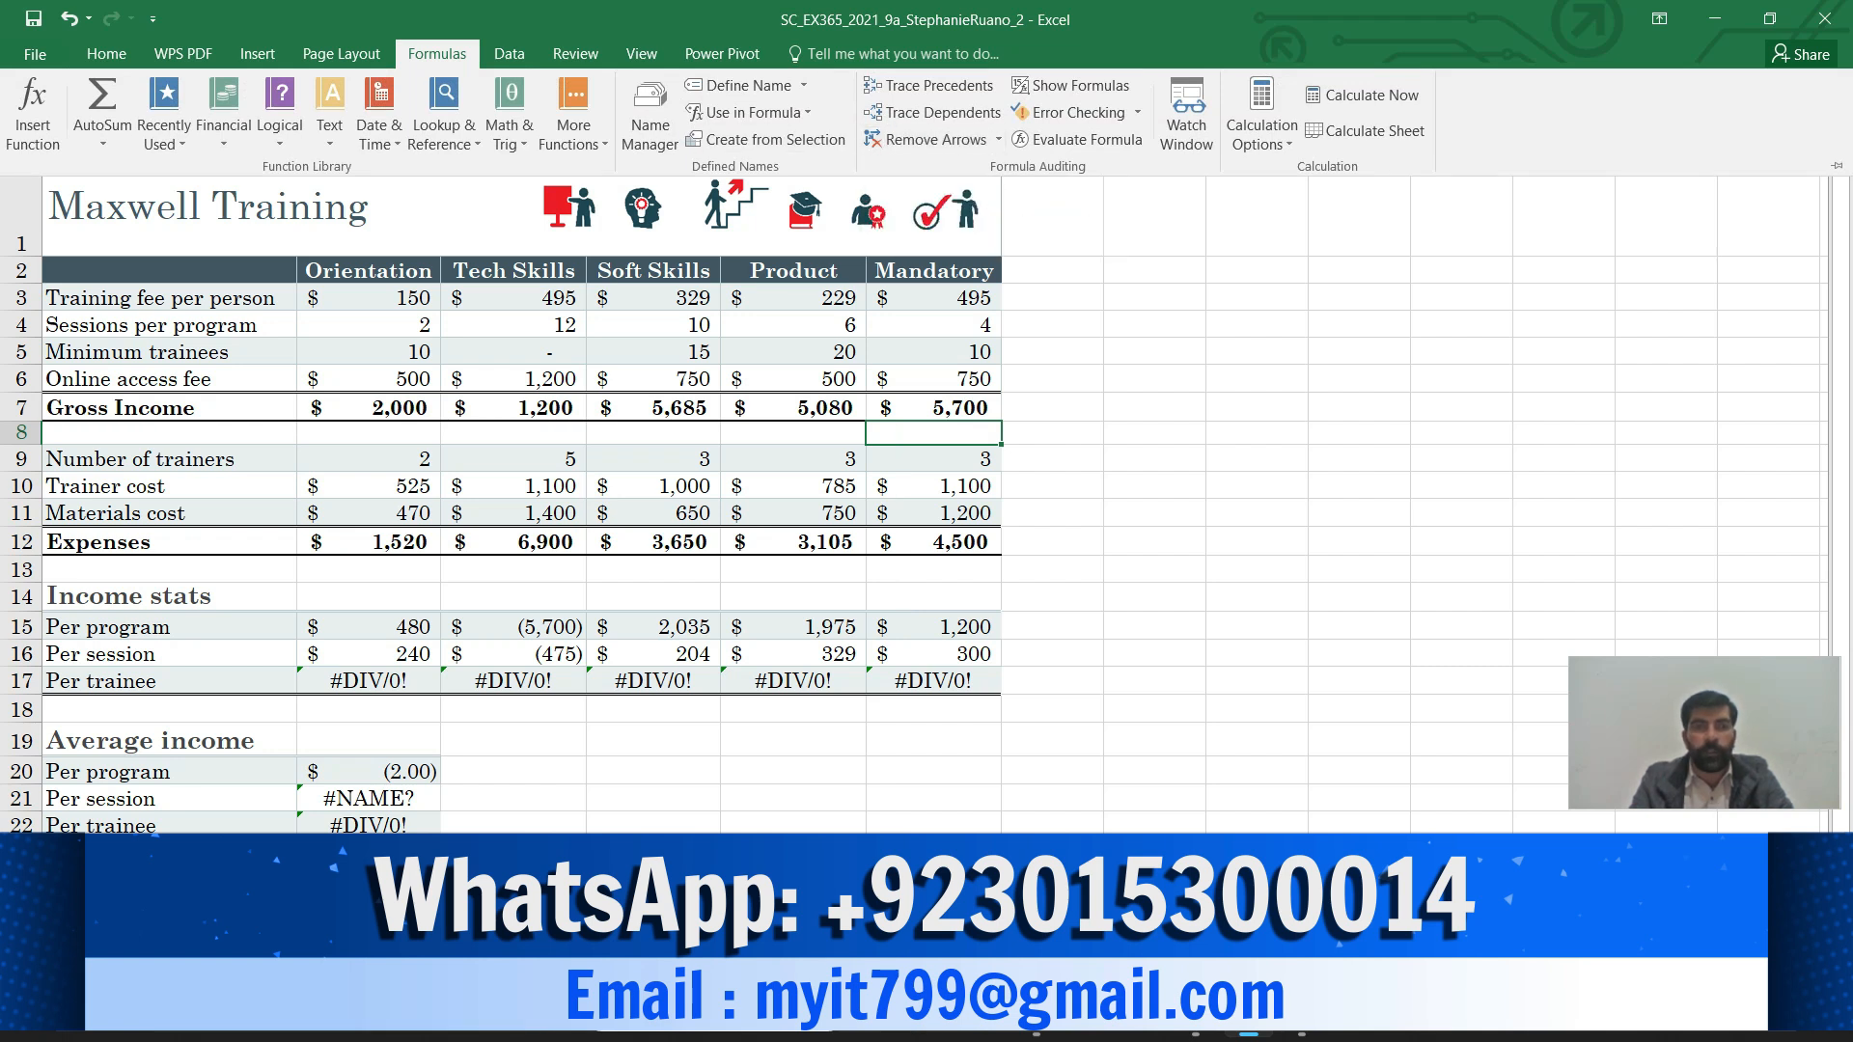
In Word, highlight 'Correct the Name error in cell B21 as follows' in Bright Green, then return to Excel
{"action": "mouse_move", "coordinate": [1195, 1015]}
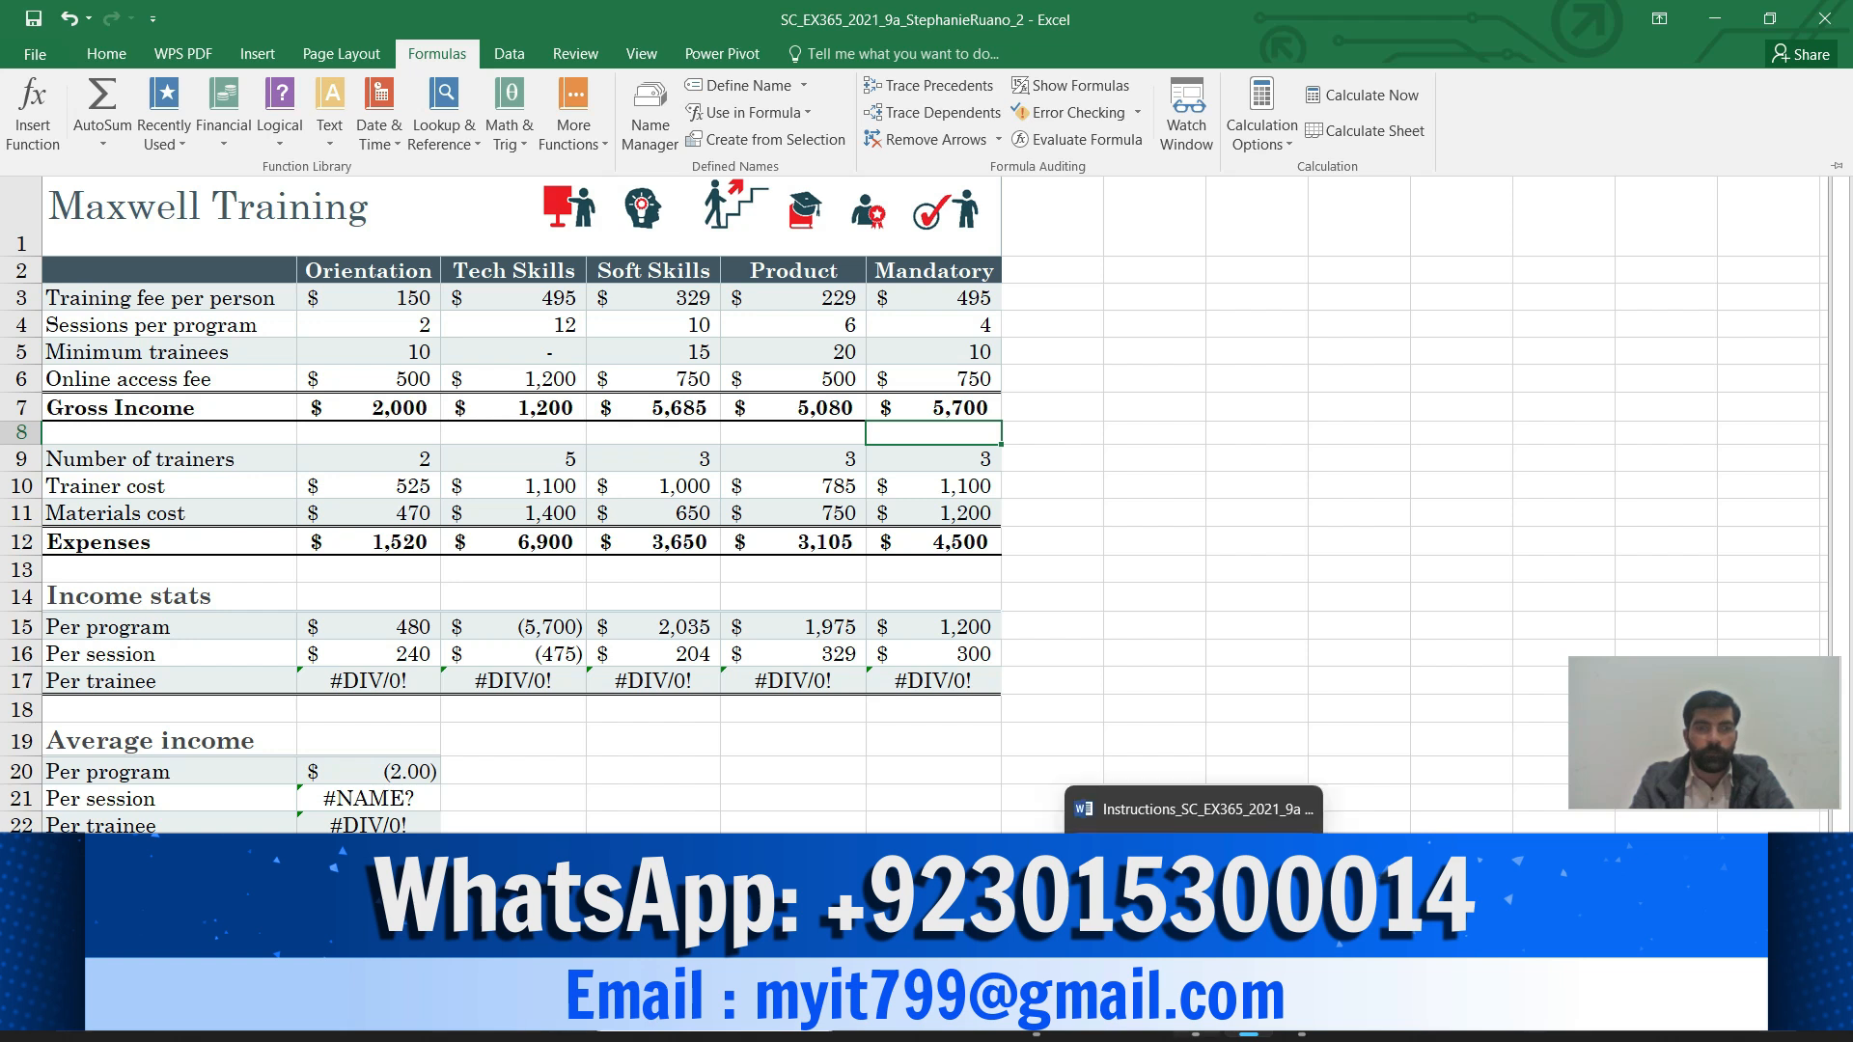
{"action": "left_click", "coordinate": [1194, 897]}
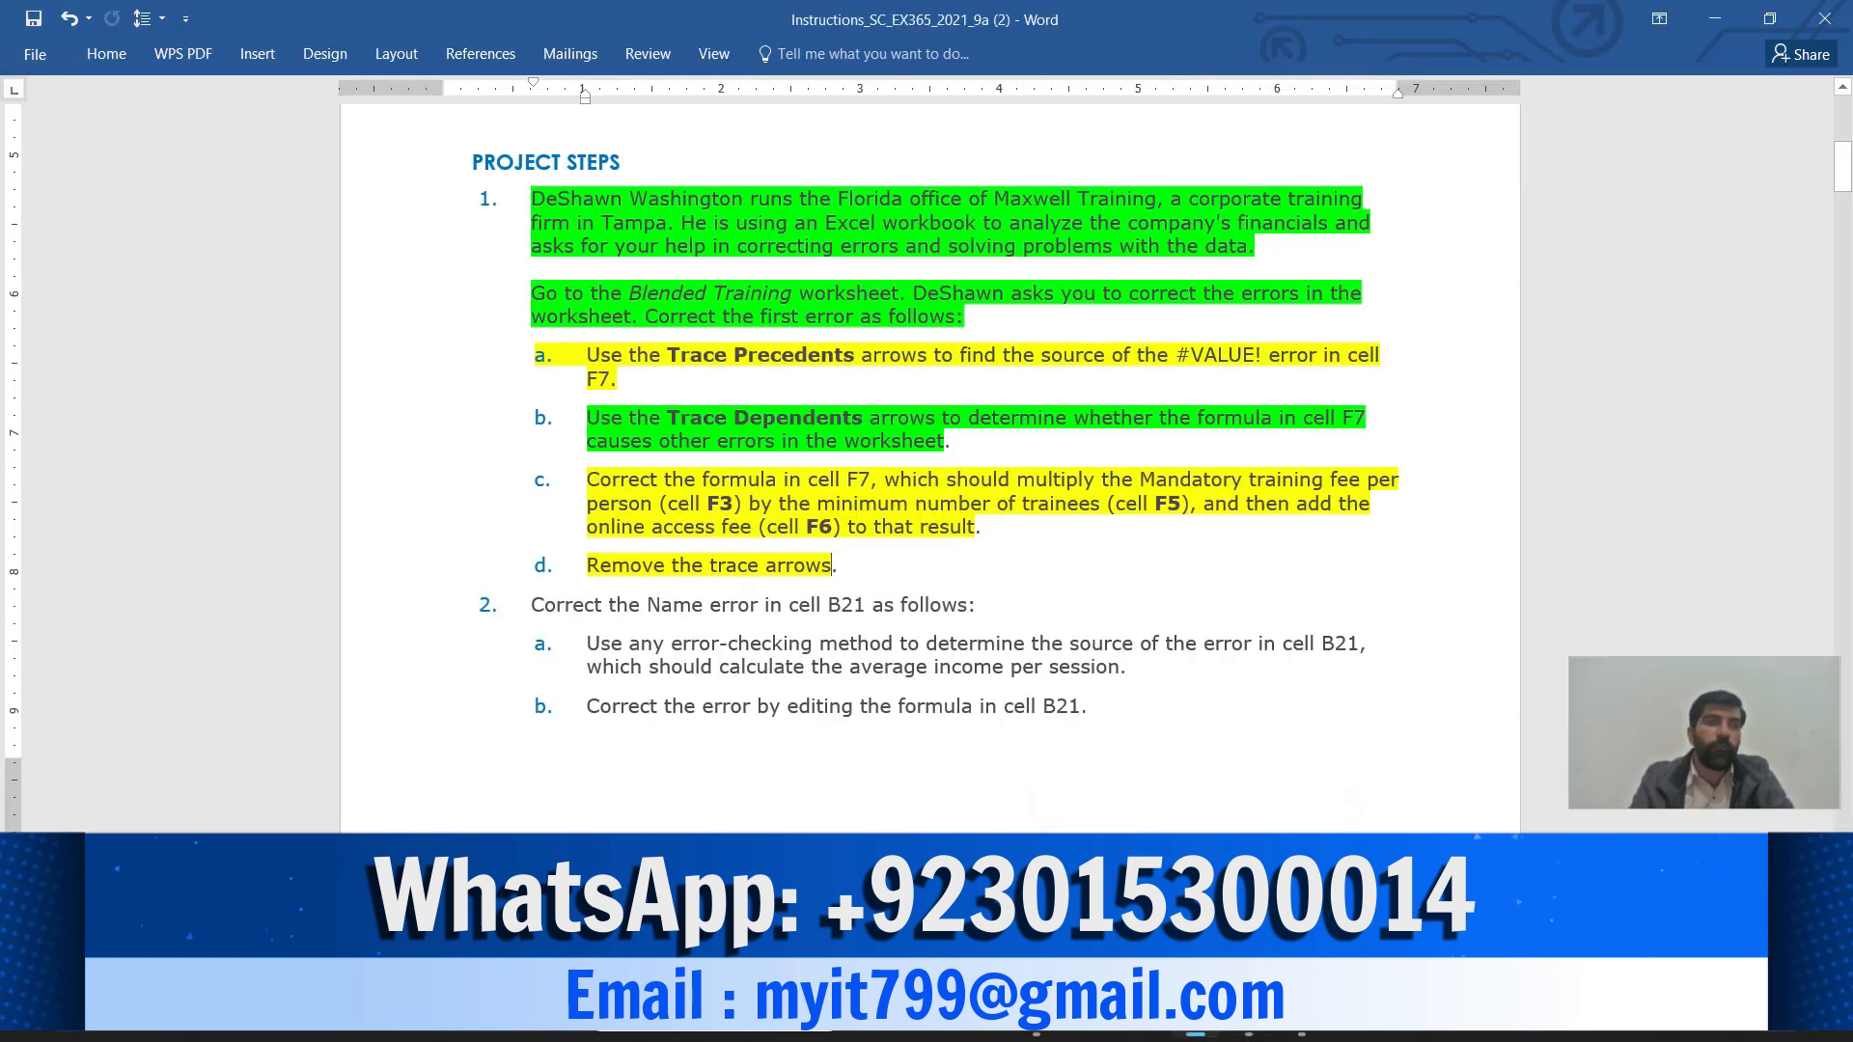
{"action": "left_click_drag", "start_coordinate": [532, 604], "coordinate": [1100, 712]}
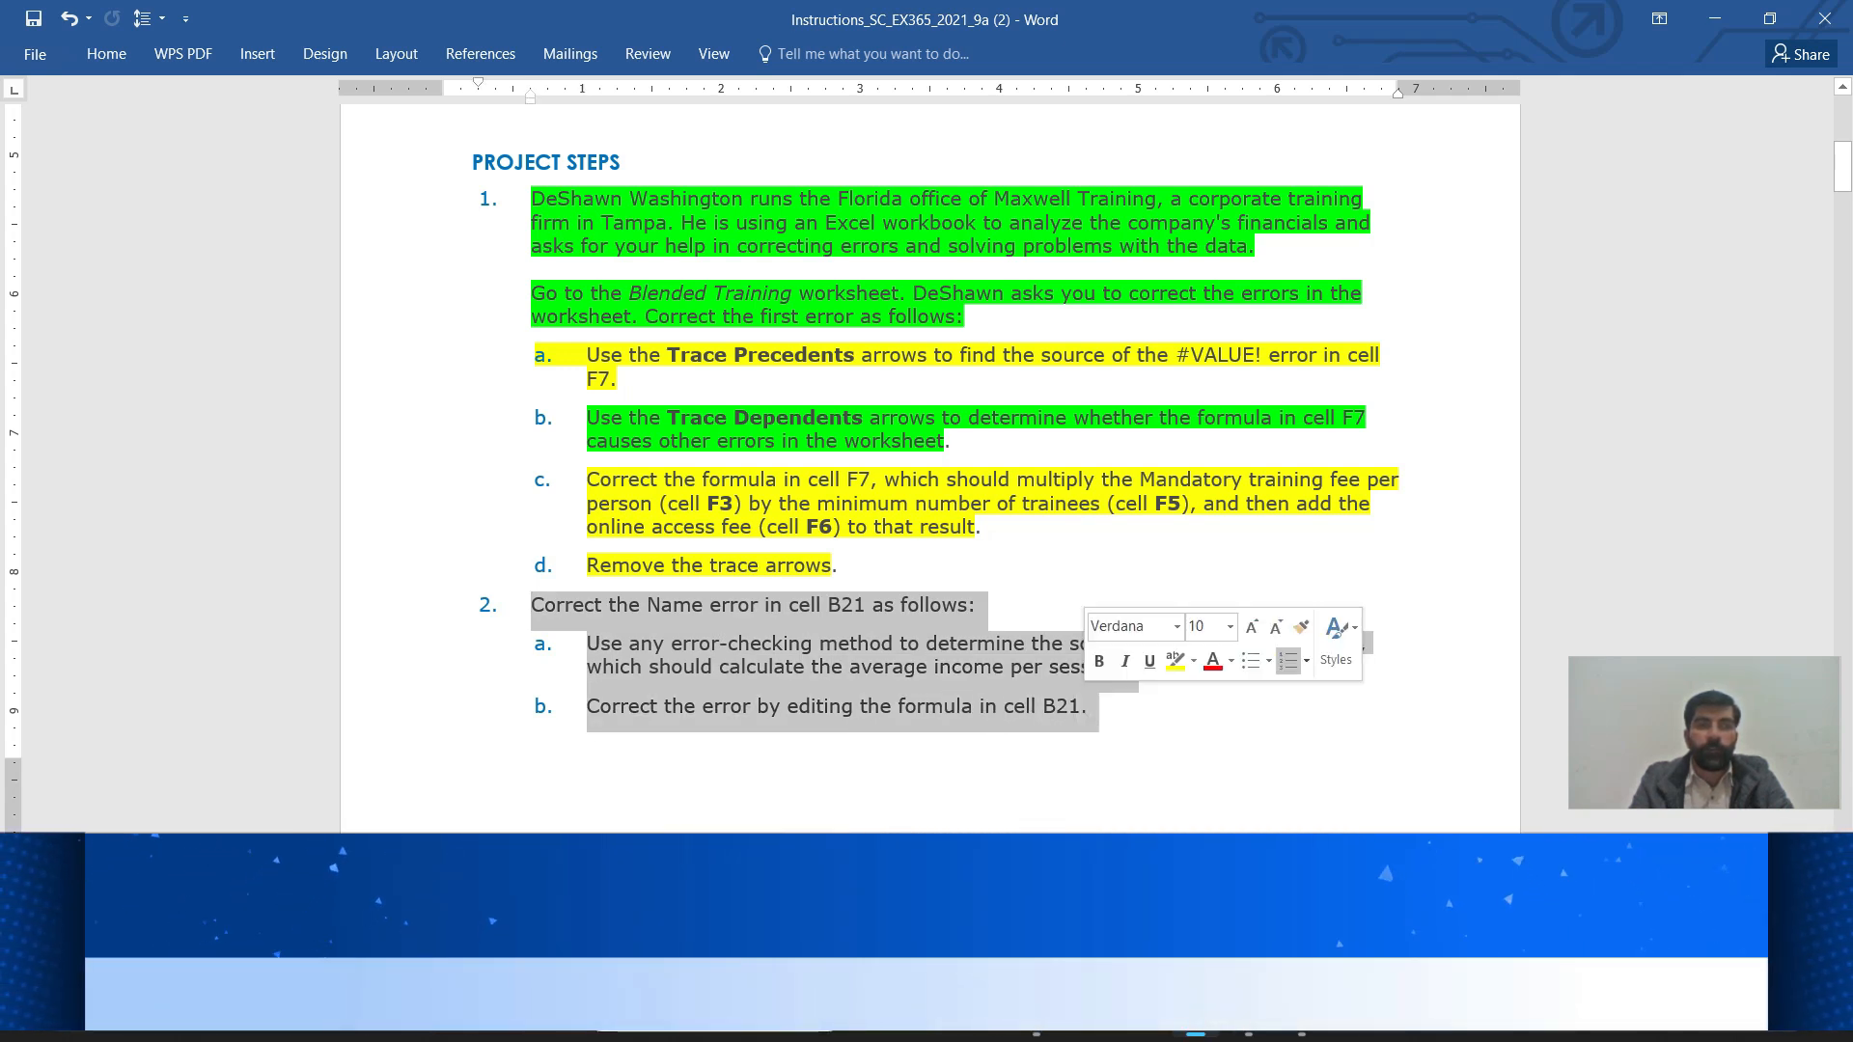
{"action": "left_click", "coordinate": [916, 705]}
{"action": "left_click_drag", "start_coordinate": [532, 604], "coordinate": [967, 606]}
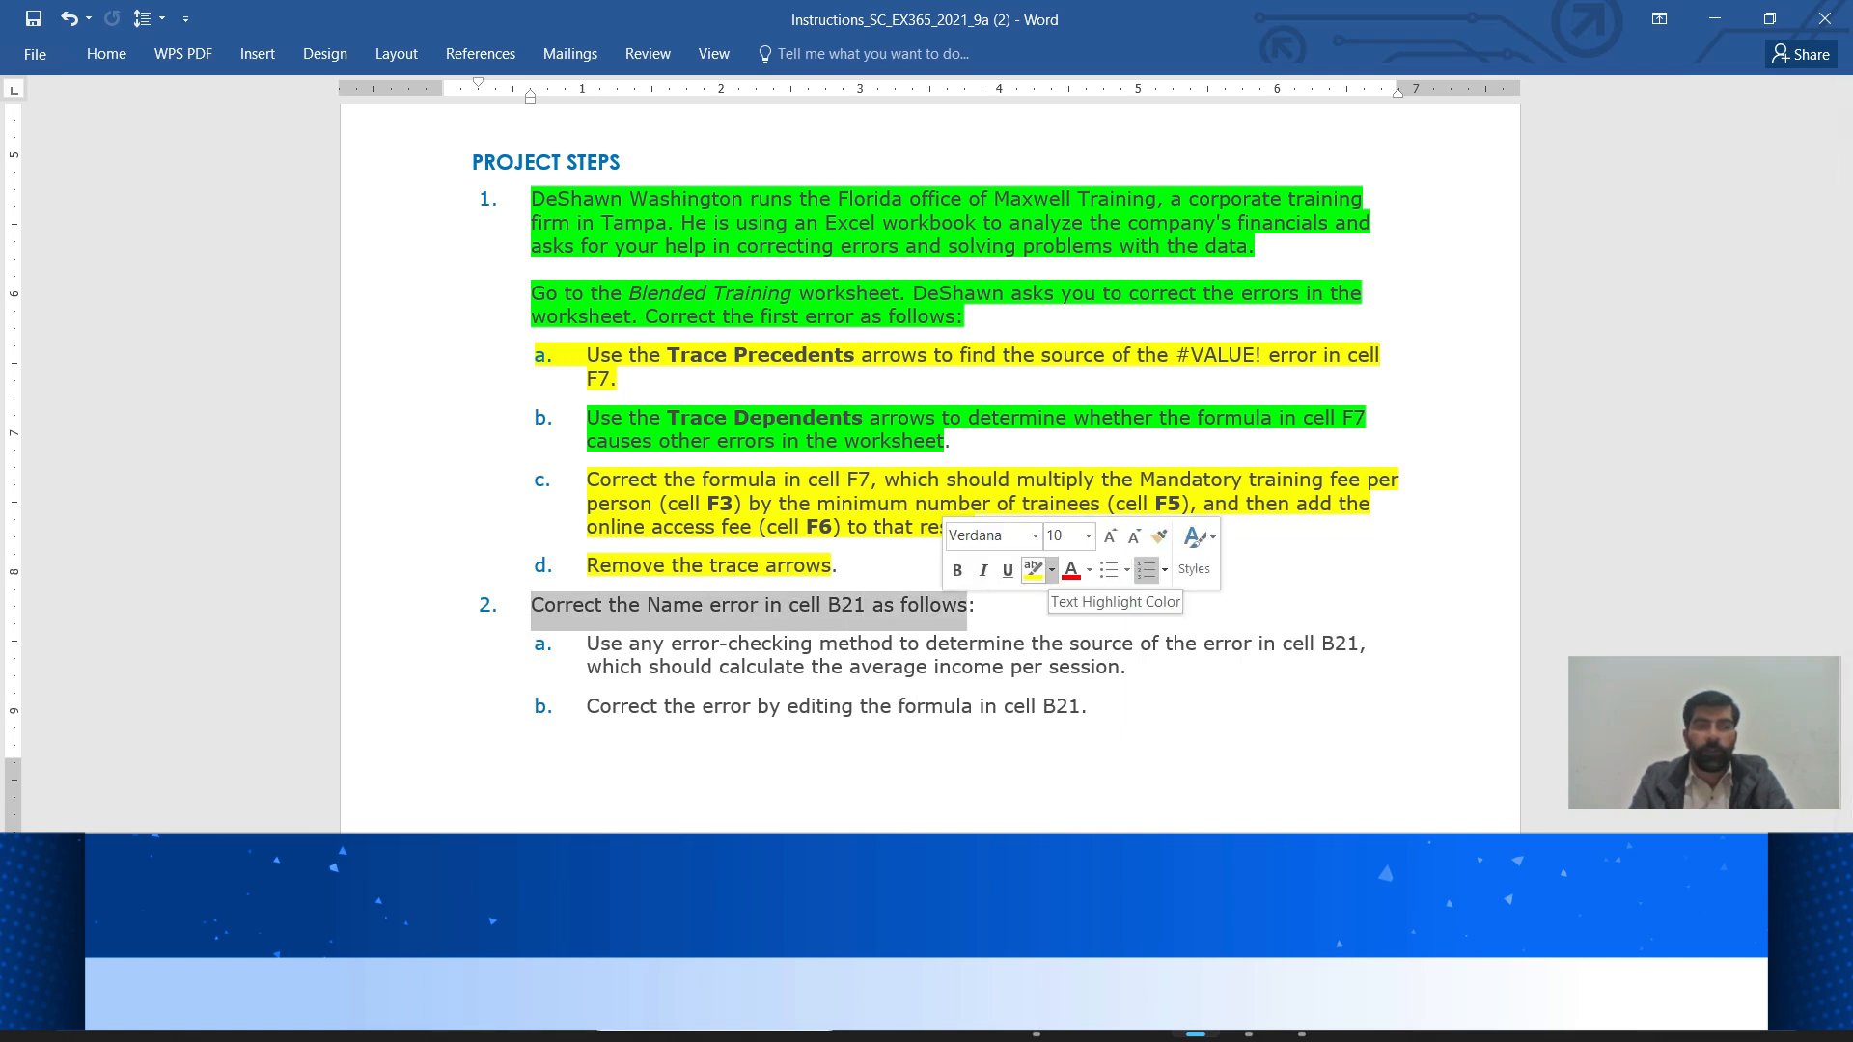
{"action": "left_click", "coordinate": [1051, 570]}
{"action": "left_click", "coordinate": [1074, 603]}
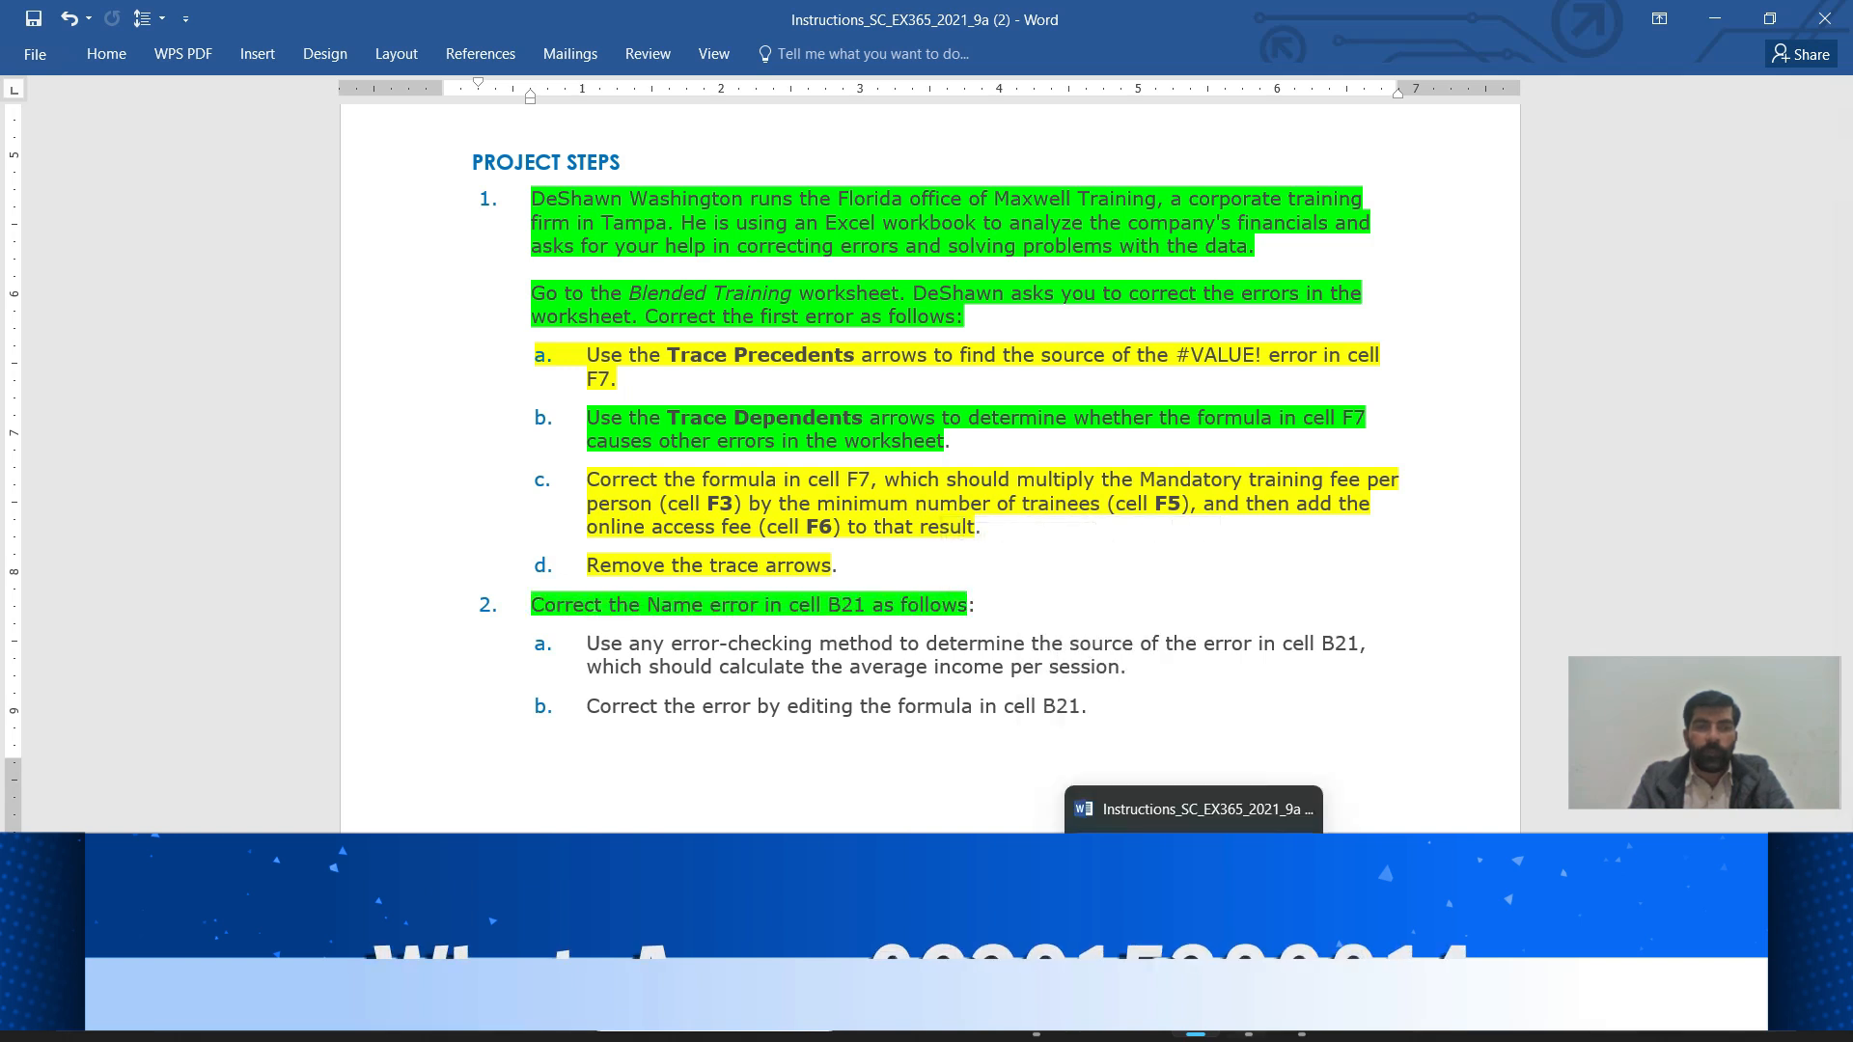
{"action": "left_click", "coordinate": [1248, 1023]}
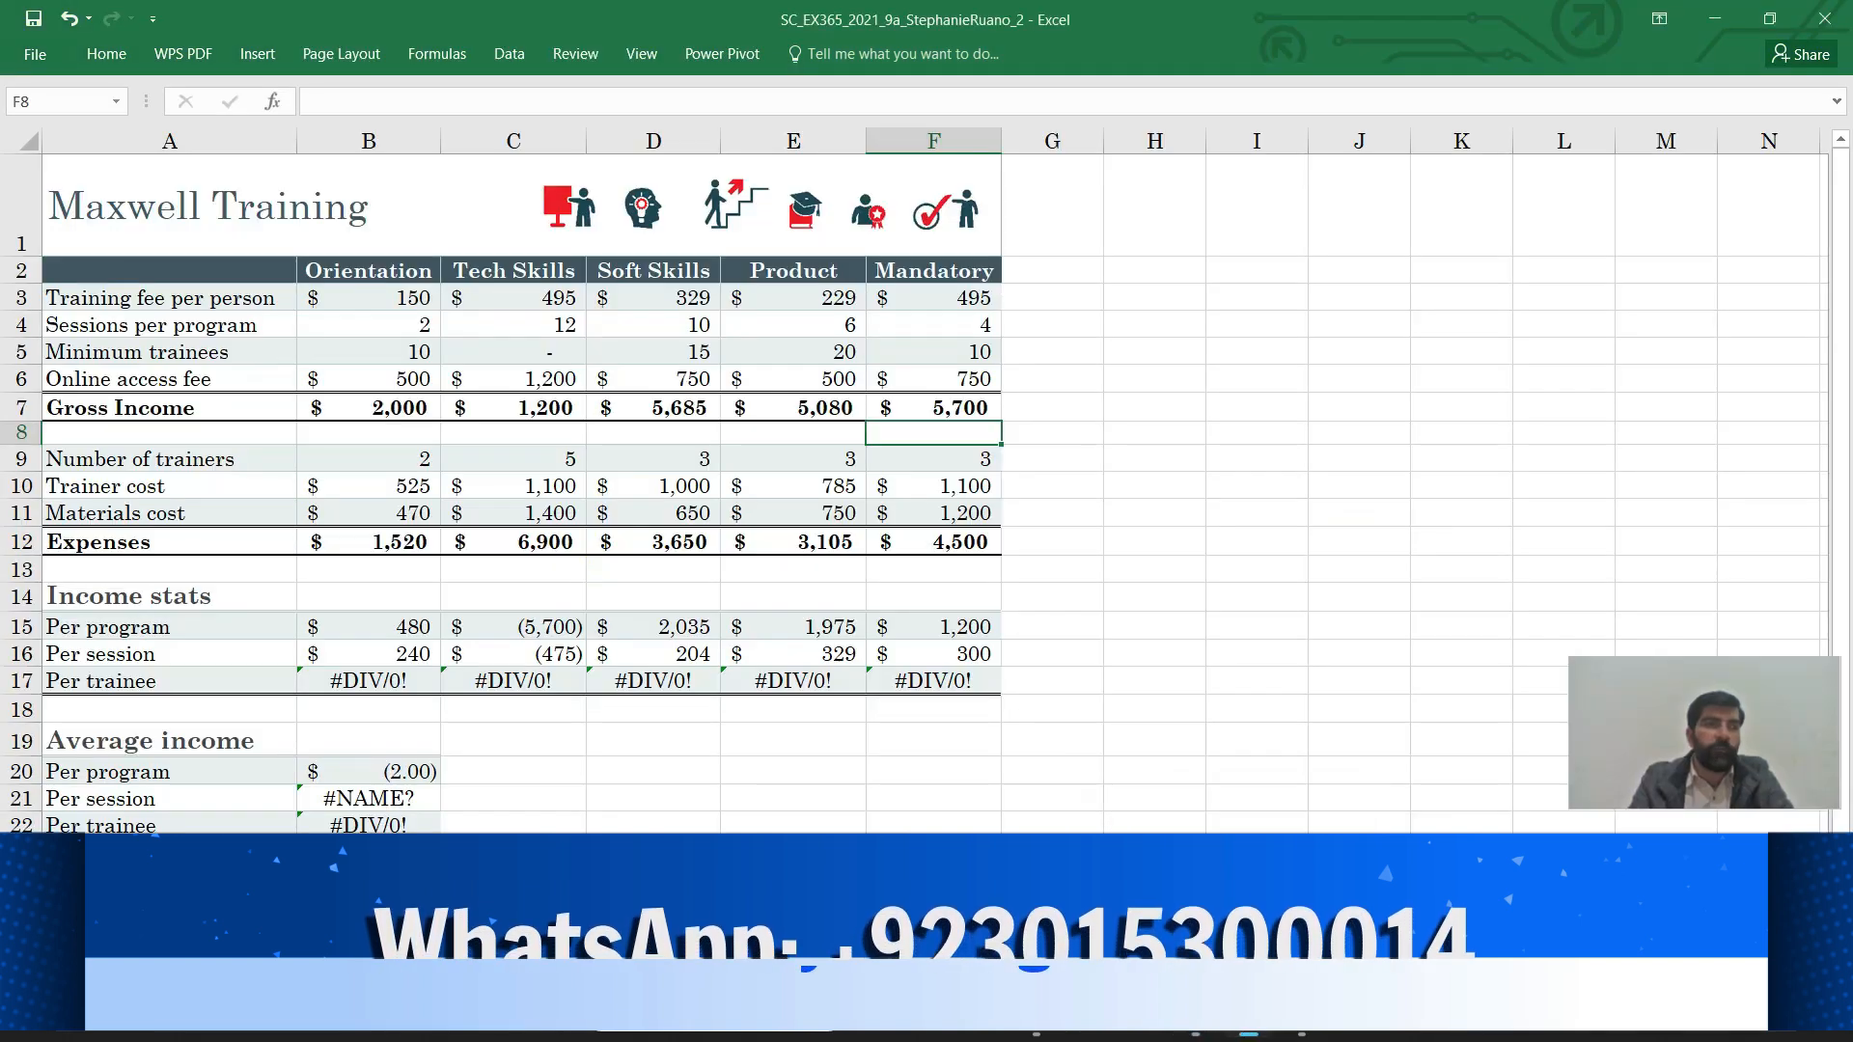
Jump to cell B21 to inspect its =AVG(B16:F16) formula, then switch to the Word instructions
{"action": "left_click", "coordinate": [57, 102]}
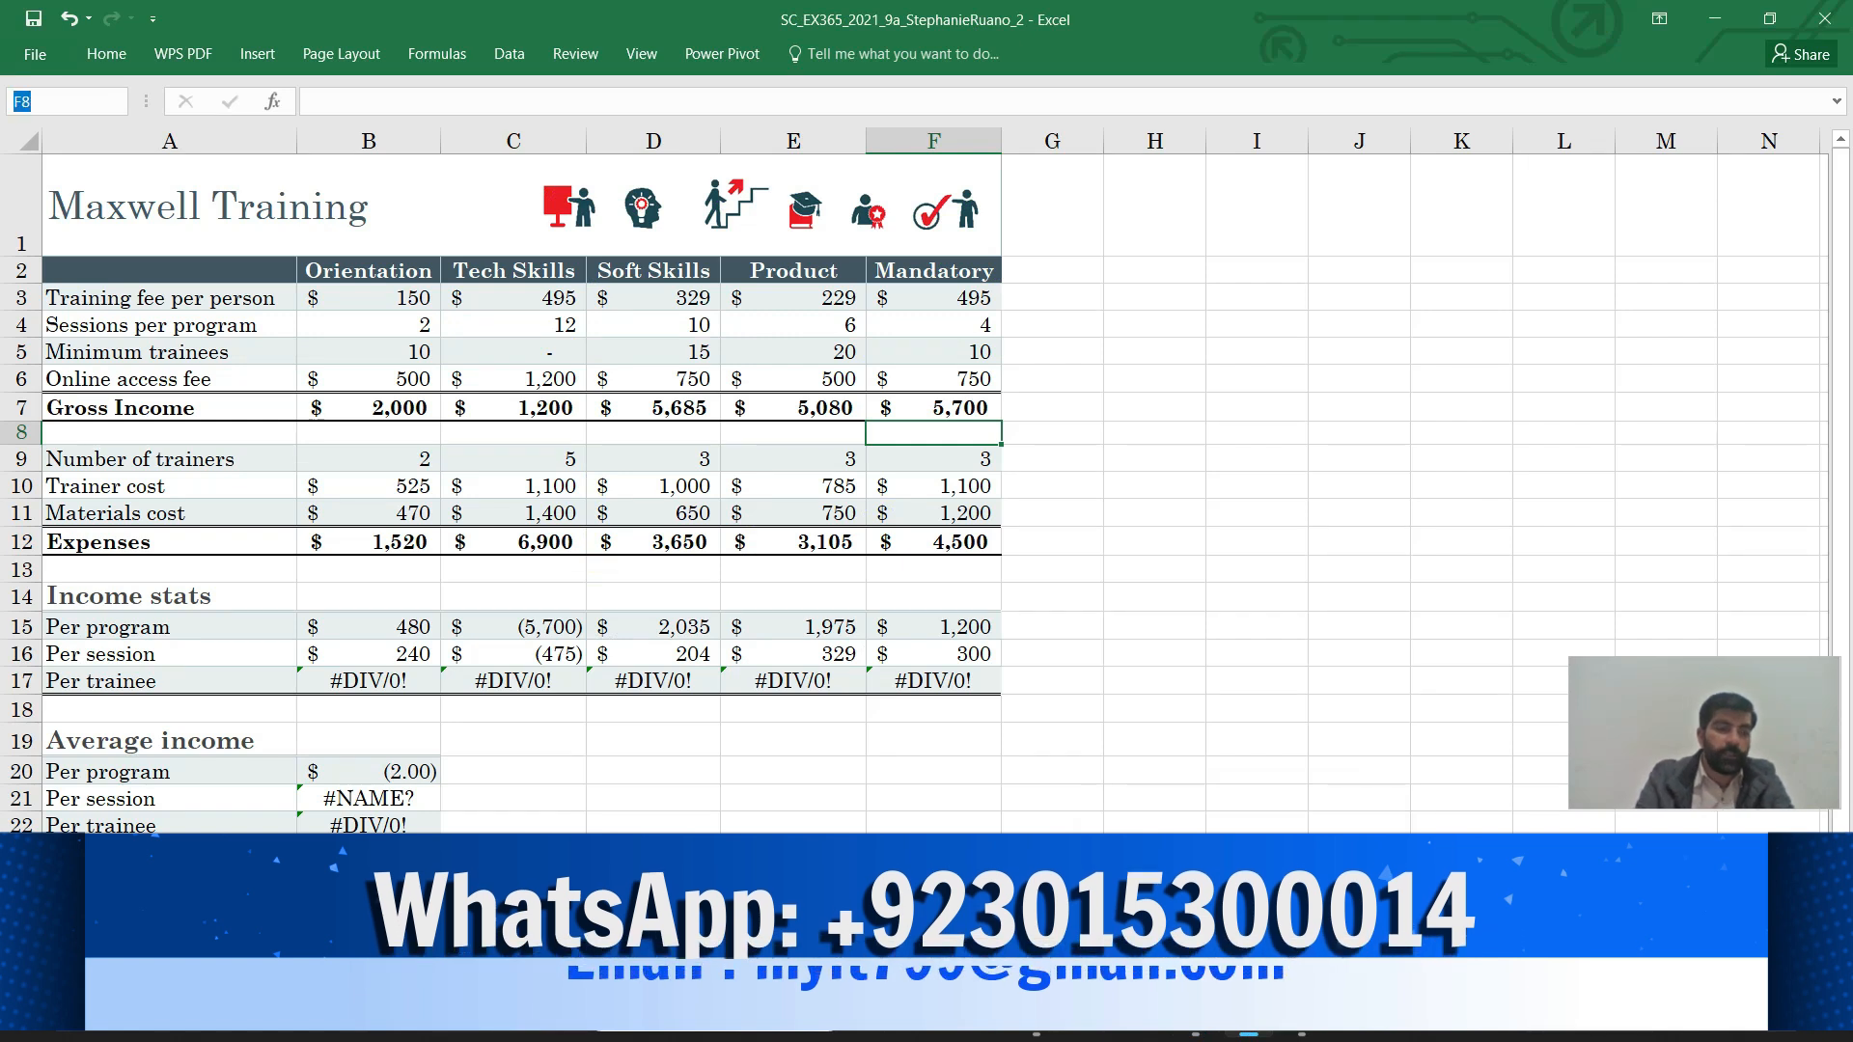
{"action": "type", "text": "b21"}
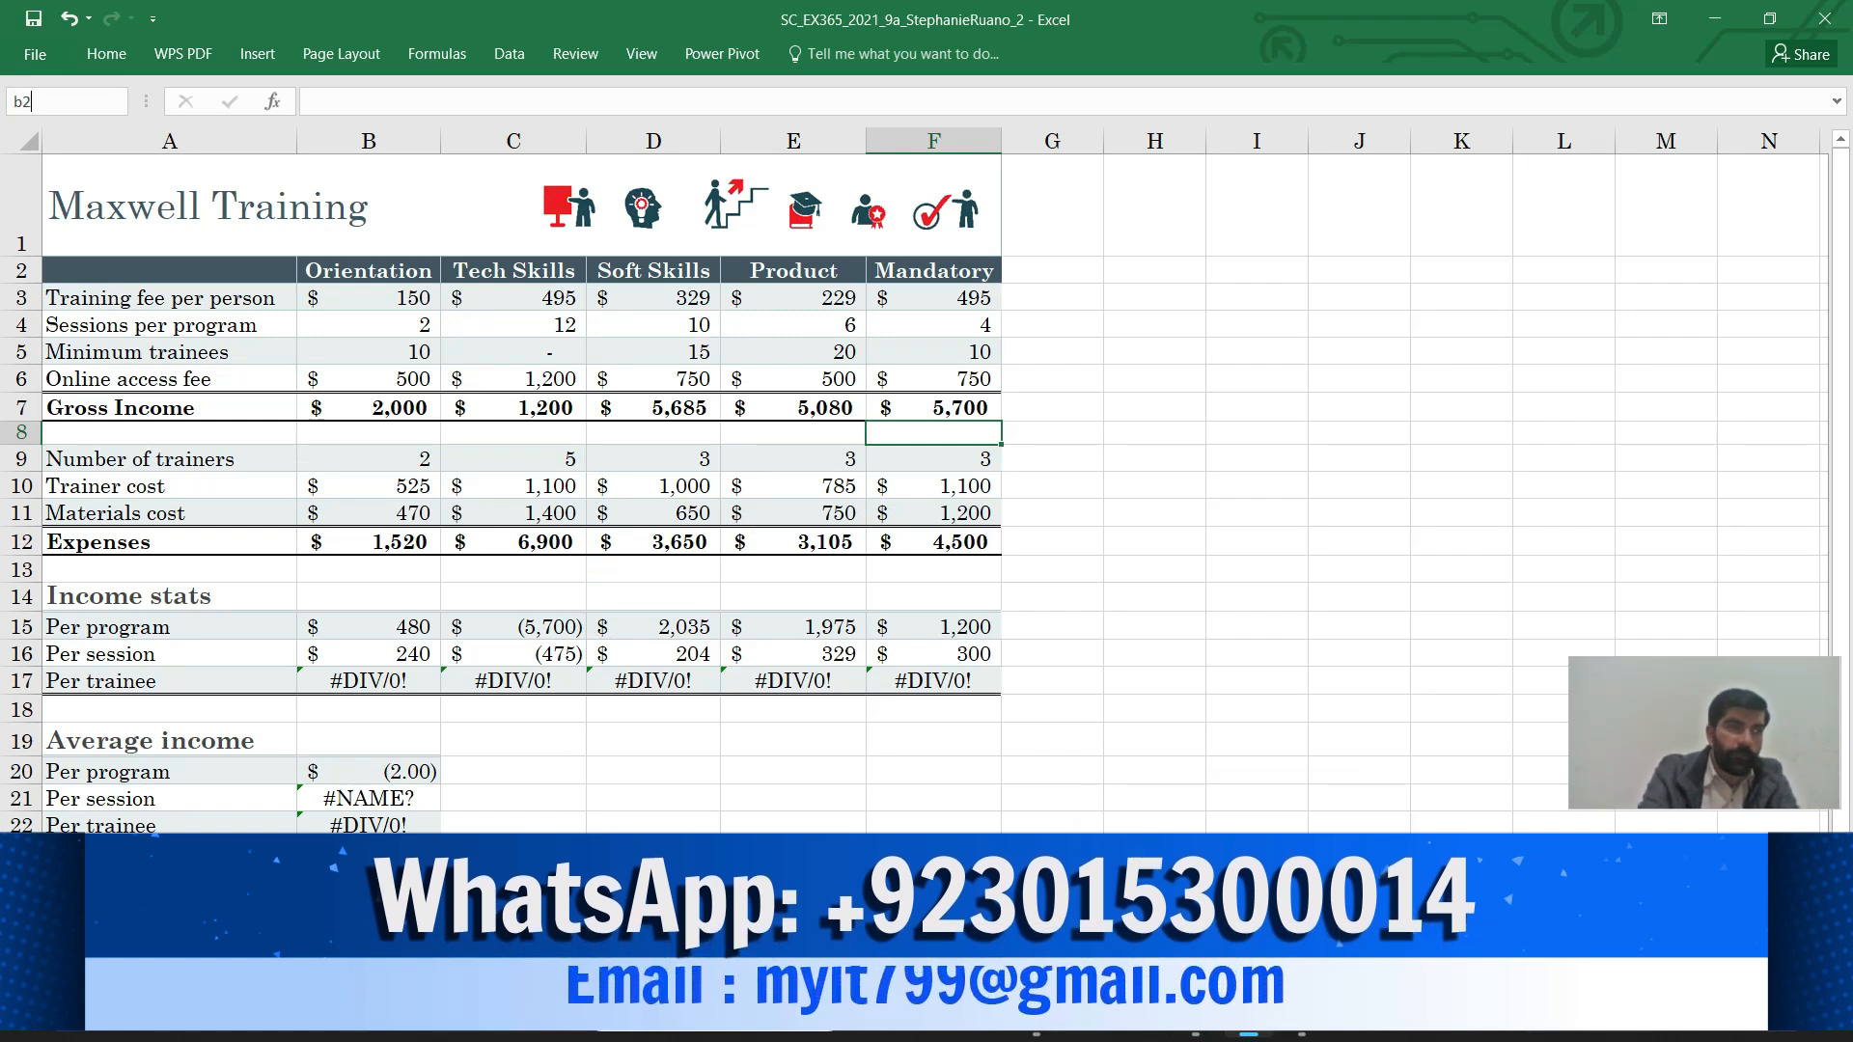
{"action": "key", "text": "Return"}
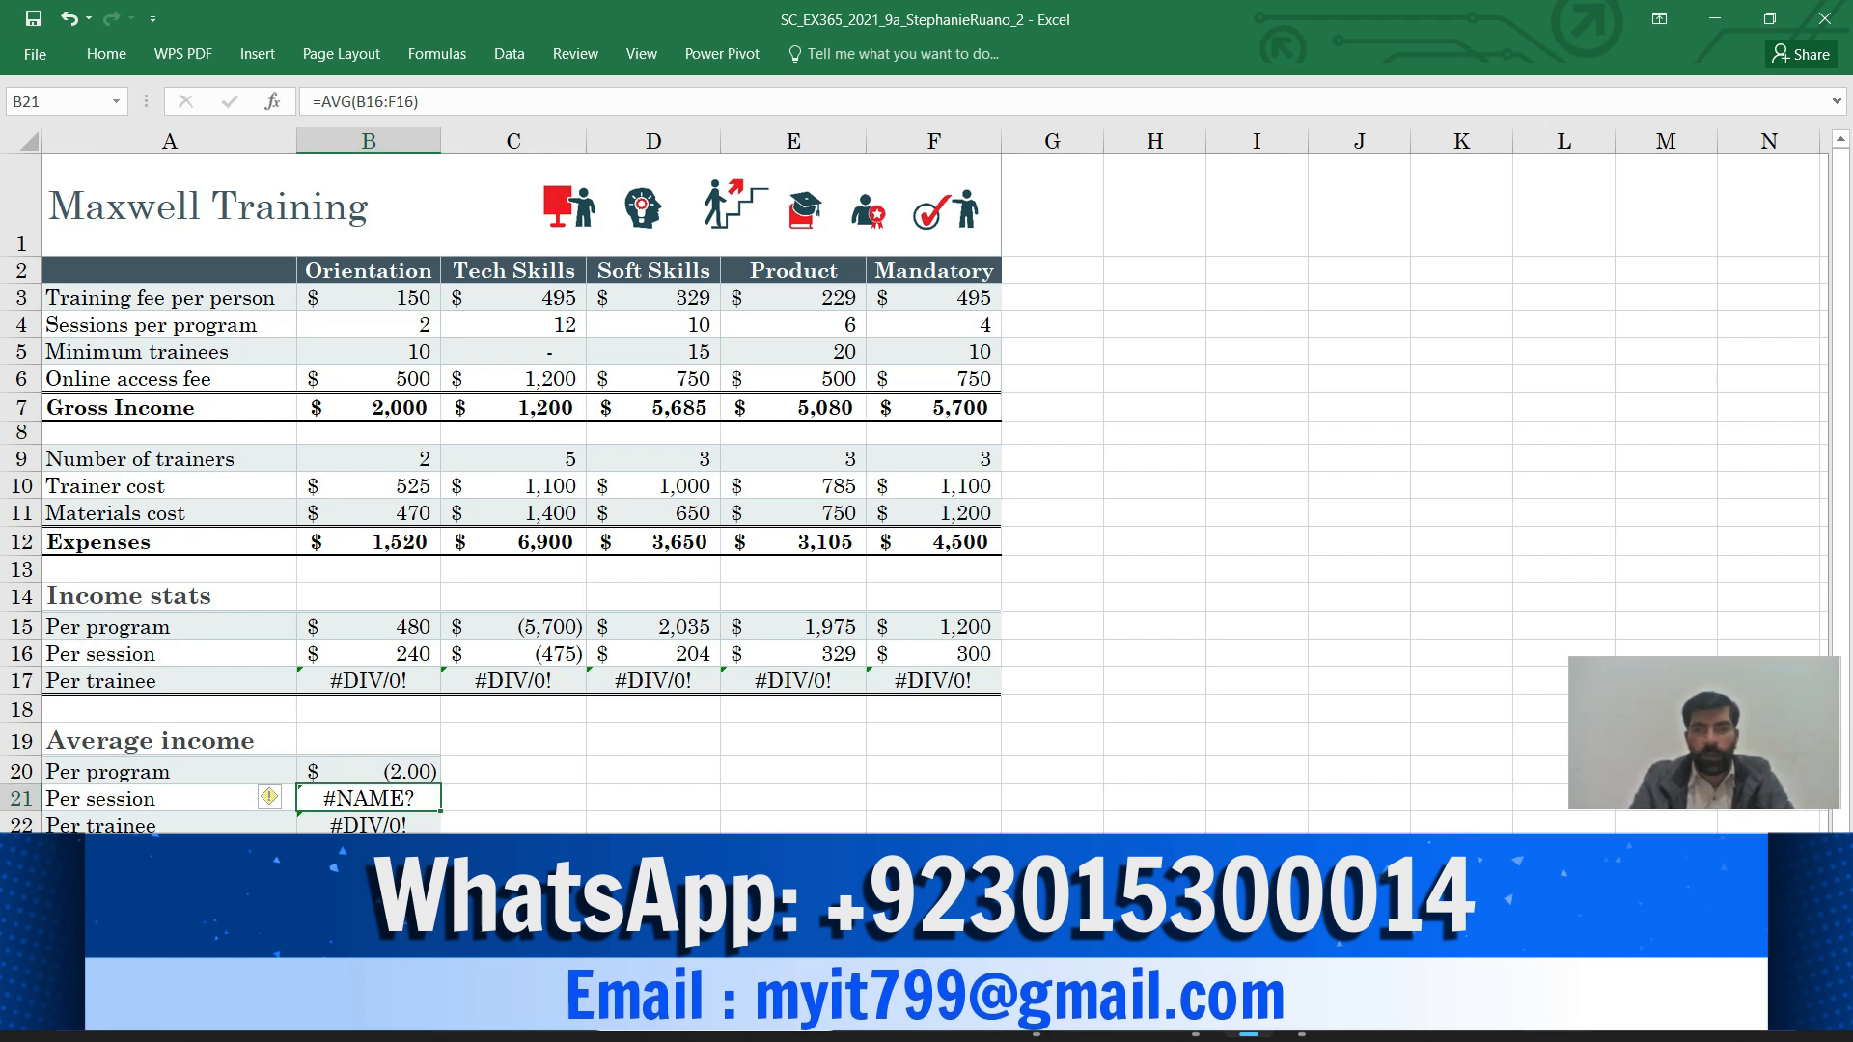
{"action": "scroll", "coordinate": [917, 492], "scroll_direction": "down", "scroll_amount": 3}
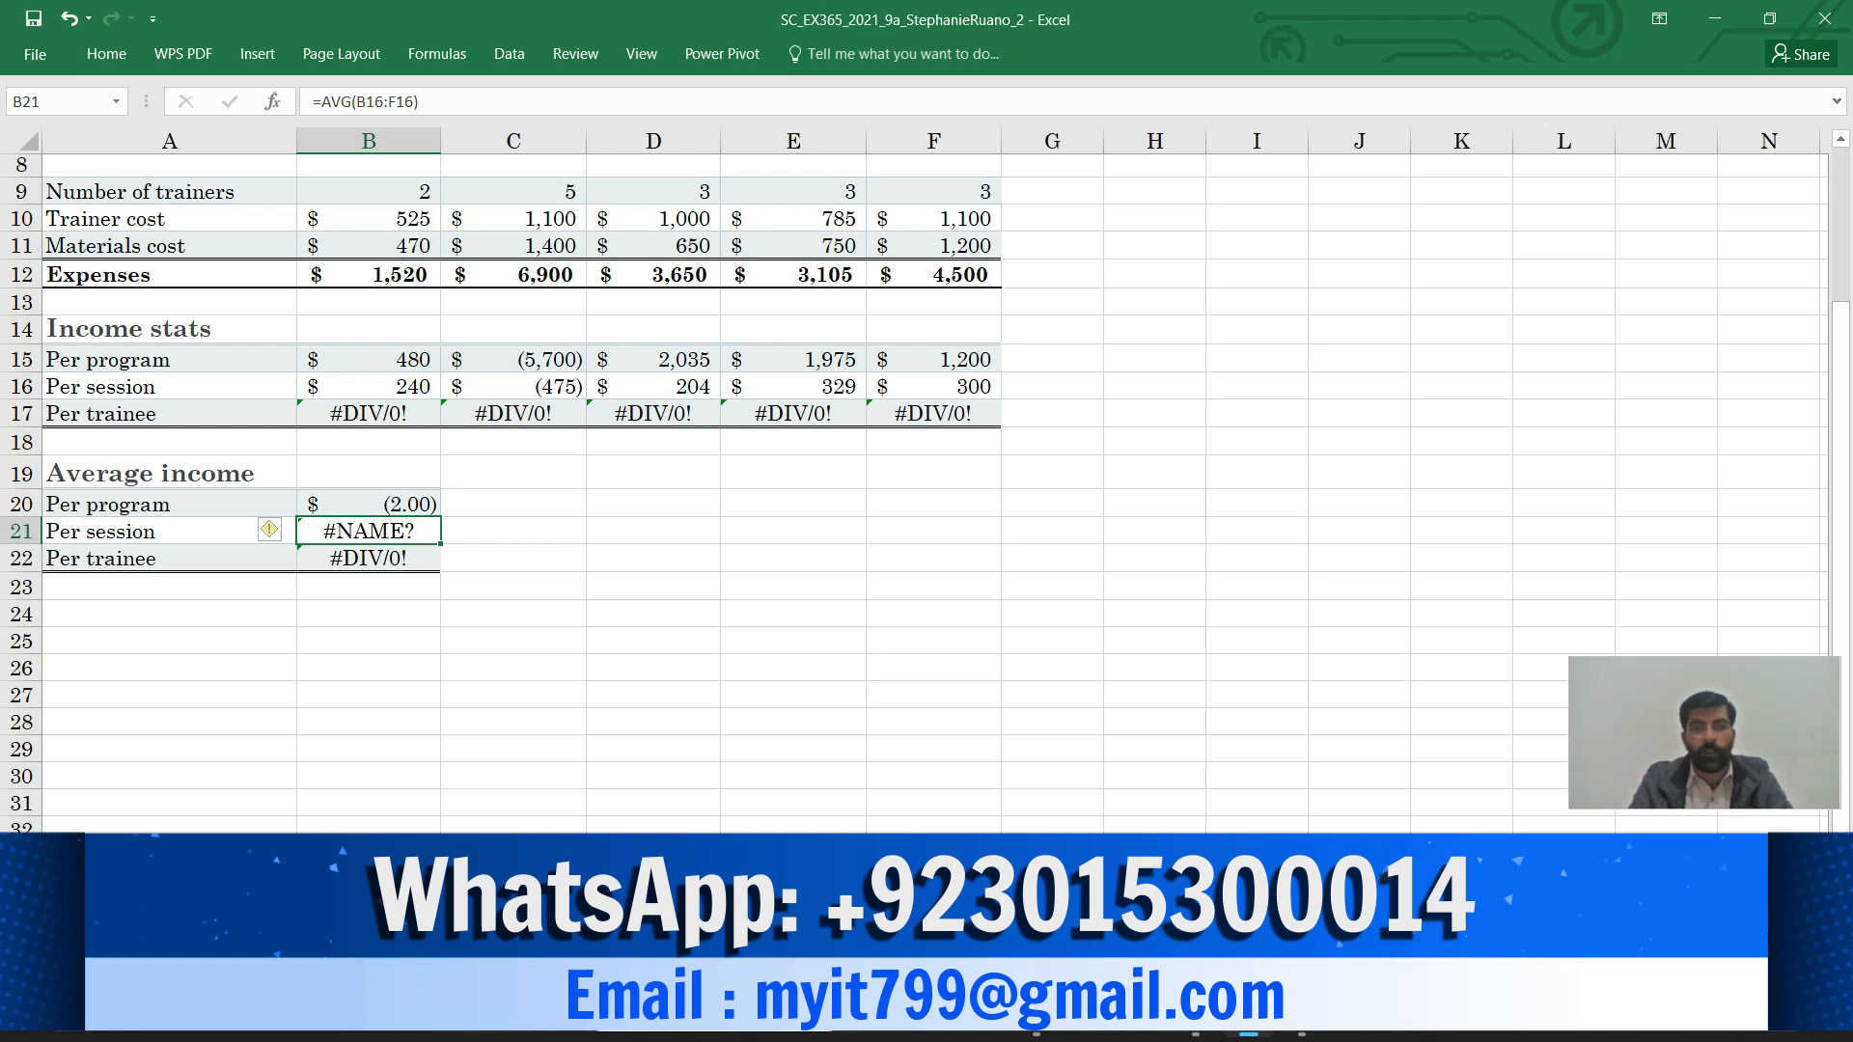
{"action": "mouse_move", "coordinate": [1195, 1015]}
{"action": "left_click", "coordinate": [1195, 809]}
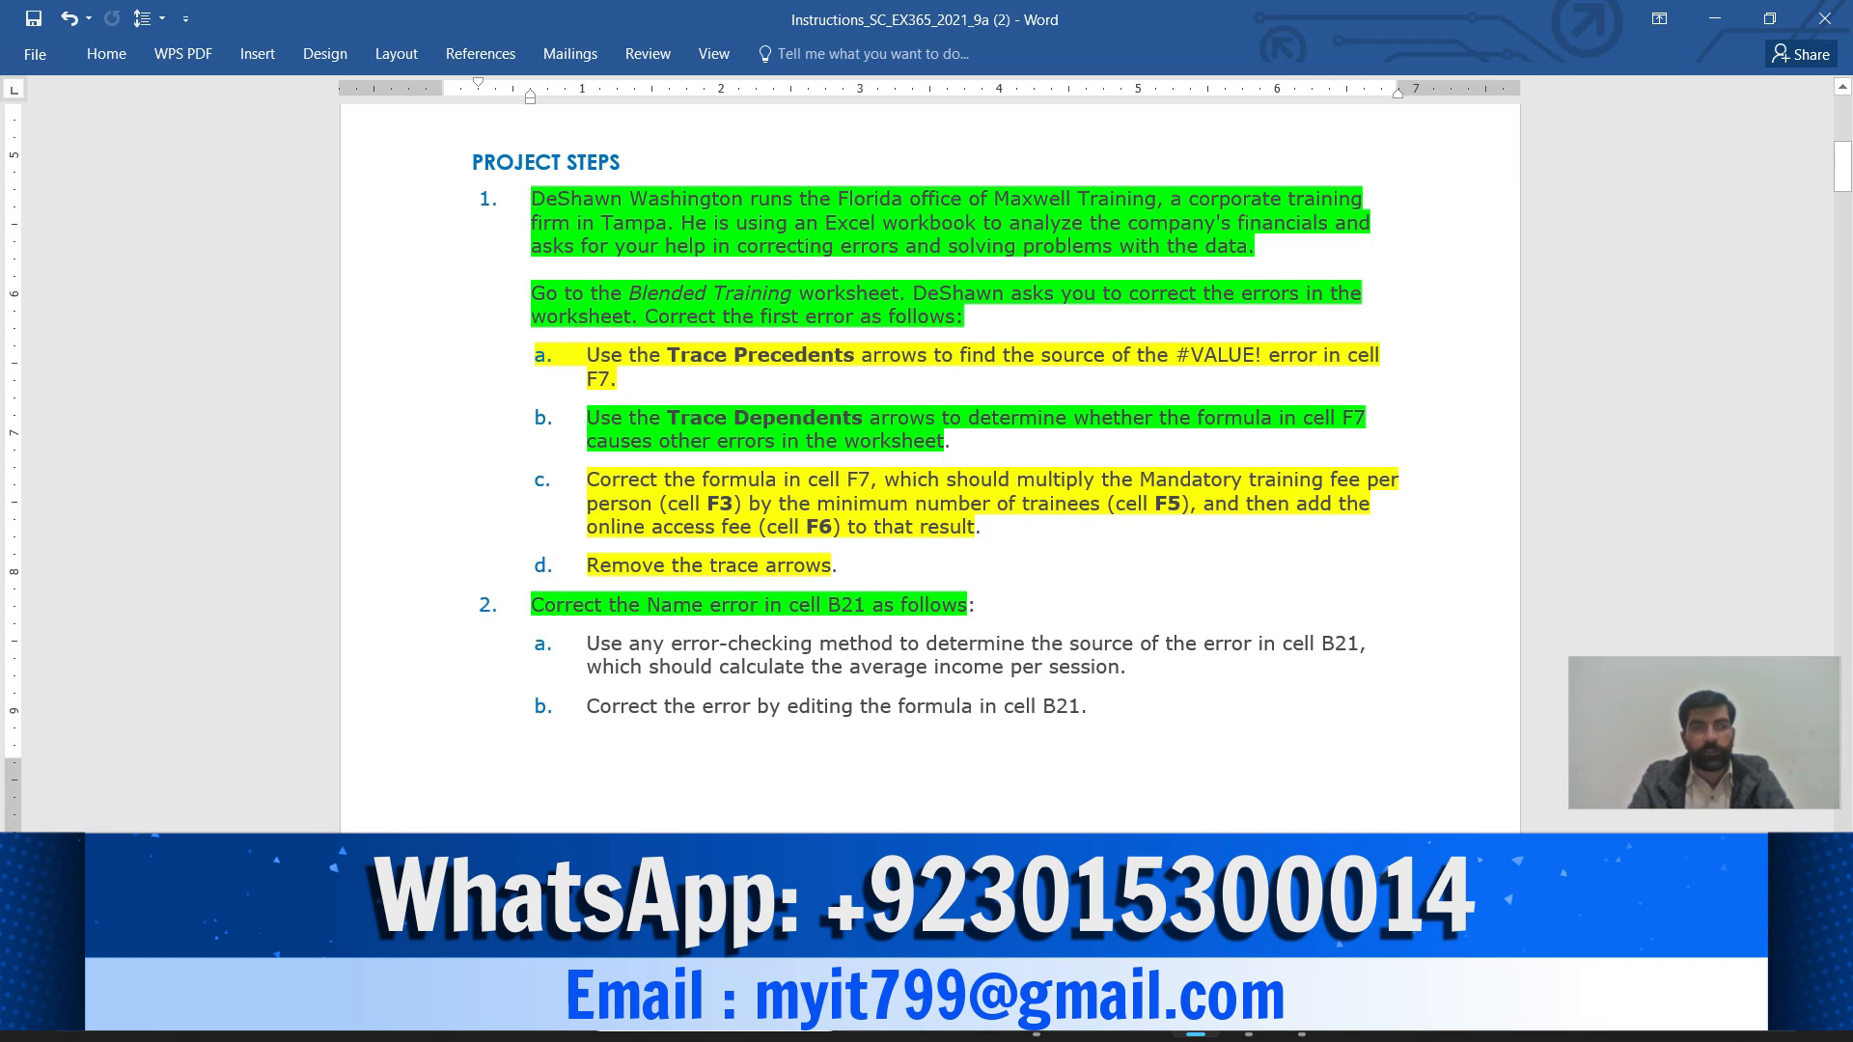
Highlight sub-step 2a, finding the source of B21's error, in yellow, then return to Excel
{"action": "scroll", "coordinate": [930, 464], "scroll_direction": "down", "scroll_amount": 3}
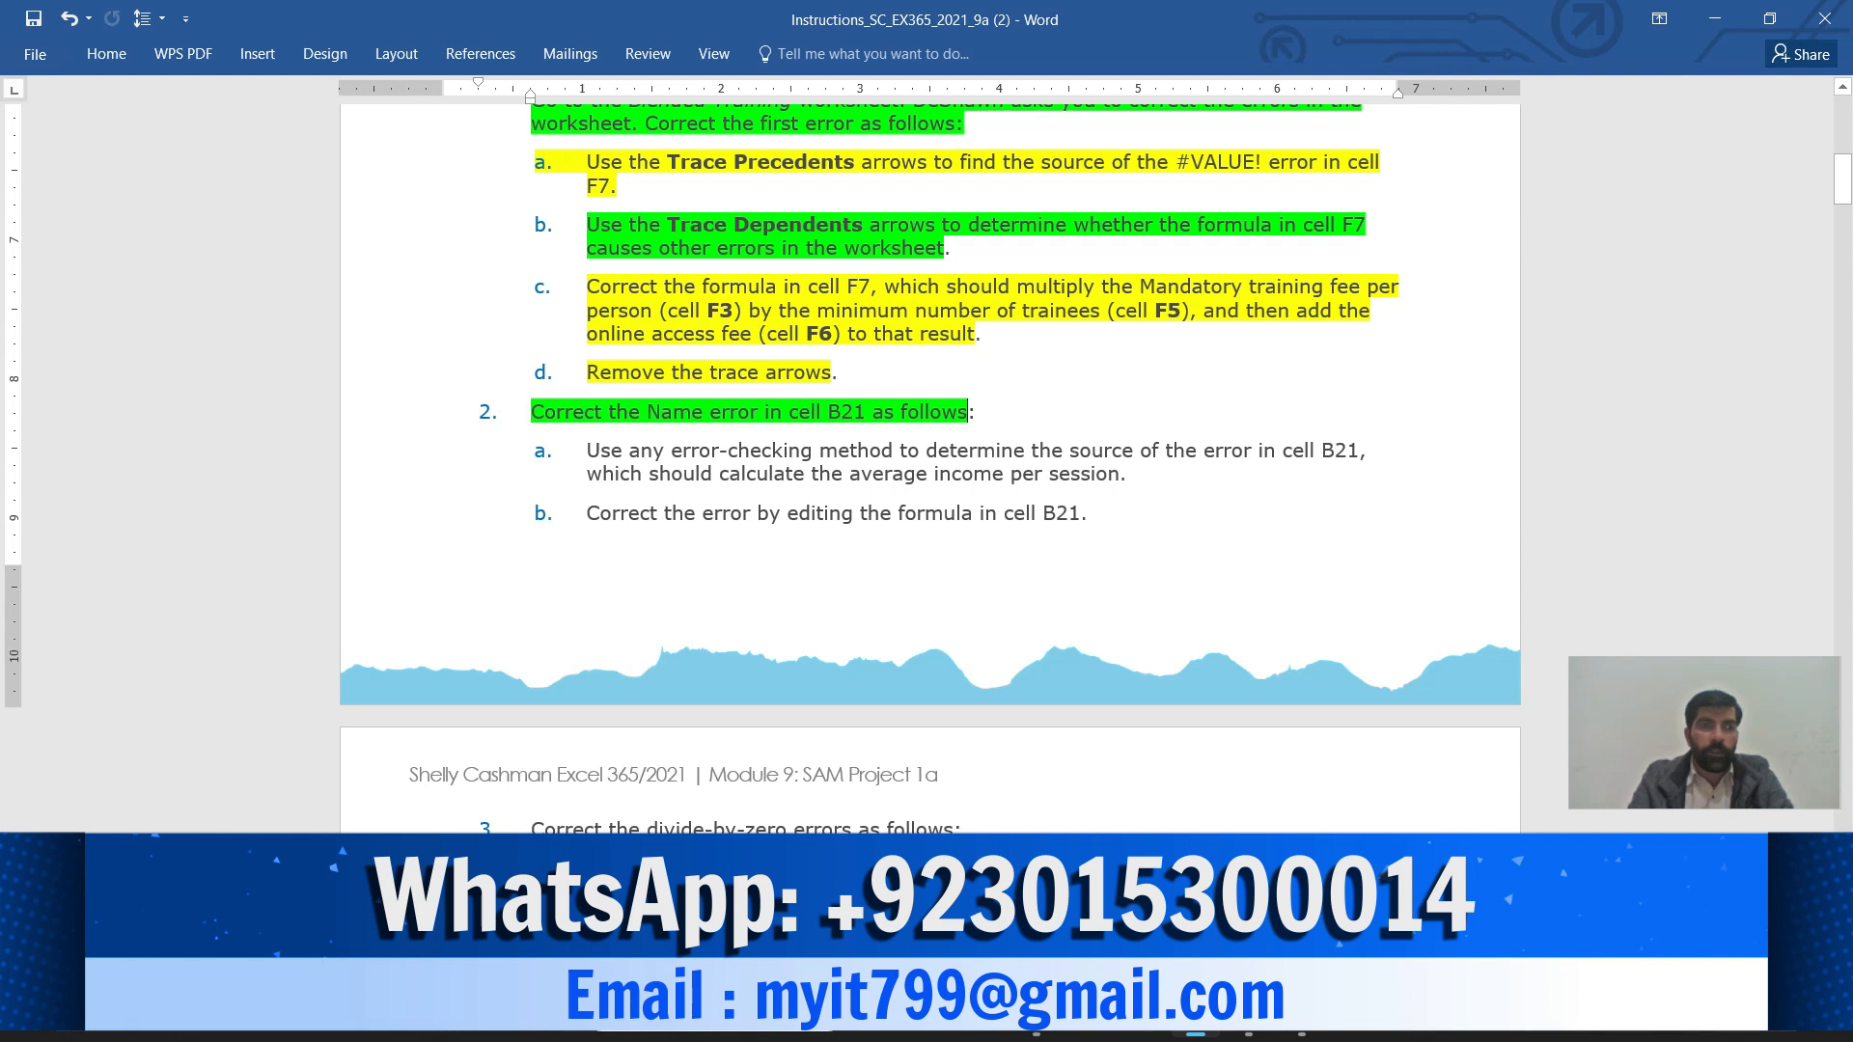
{"action": "left_click_drag", "start_coordinate": [585, 450], "coordinate": [1120, 474]}
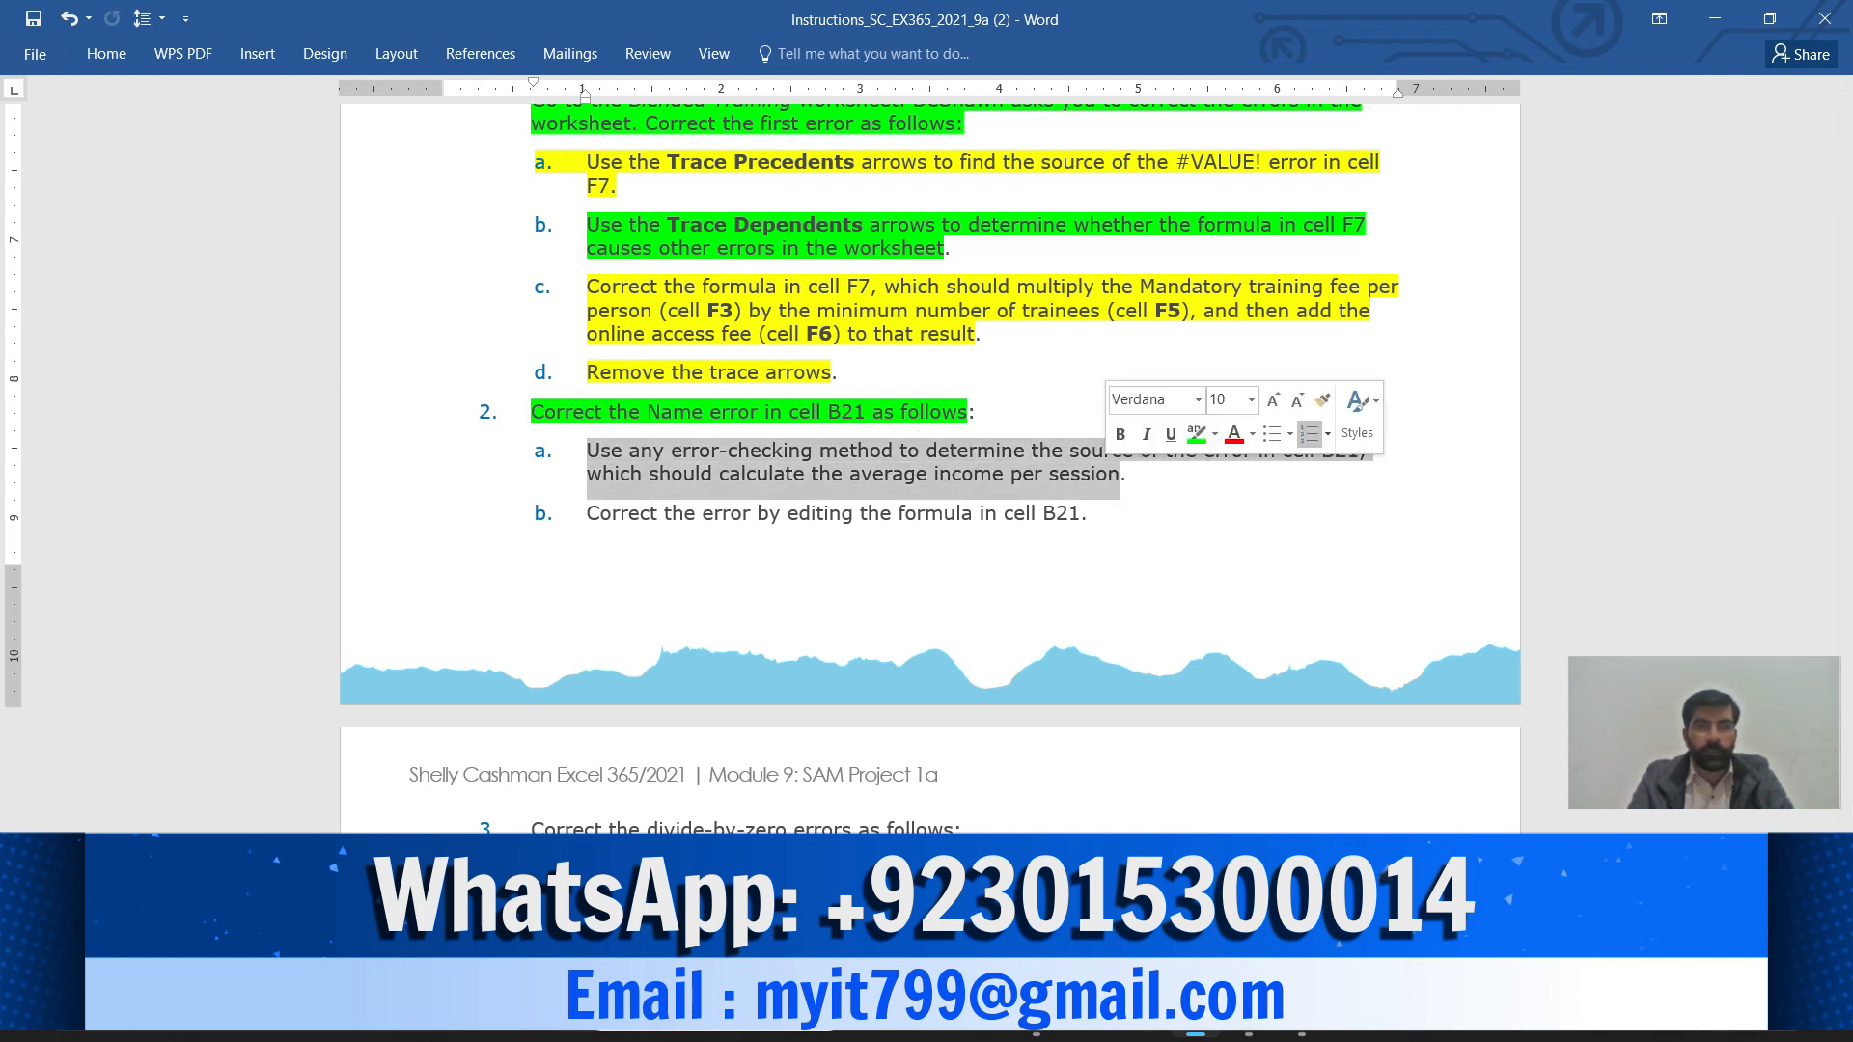
{"action": "left_click", "coordinate": [1215, 434]}
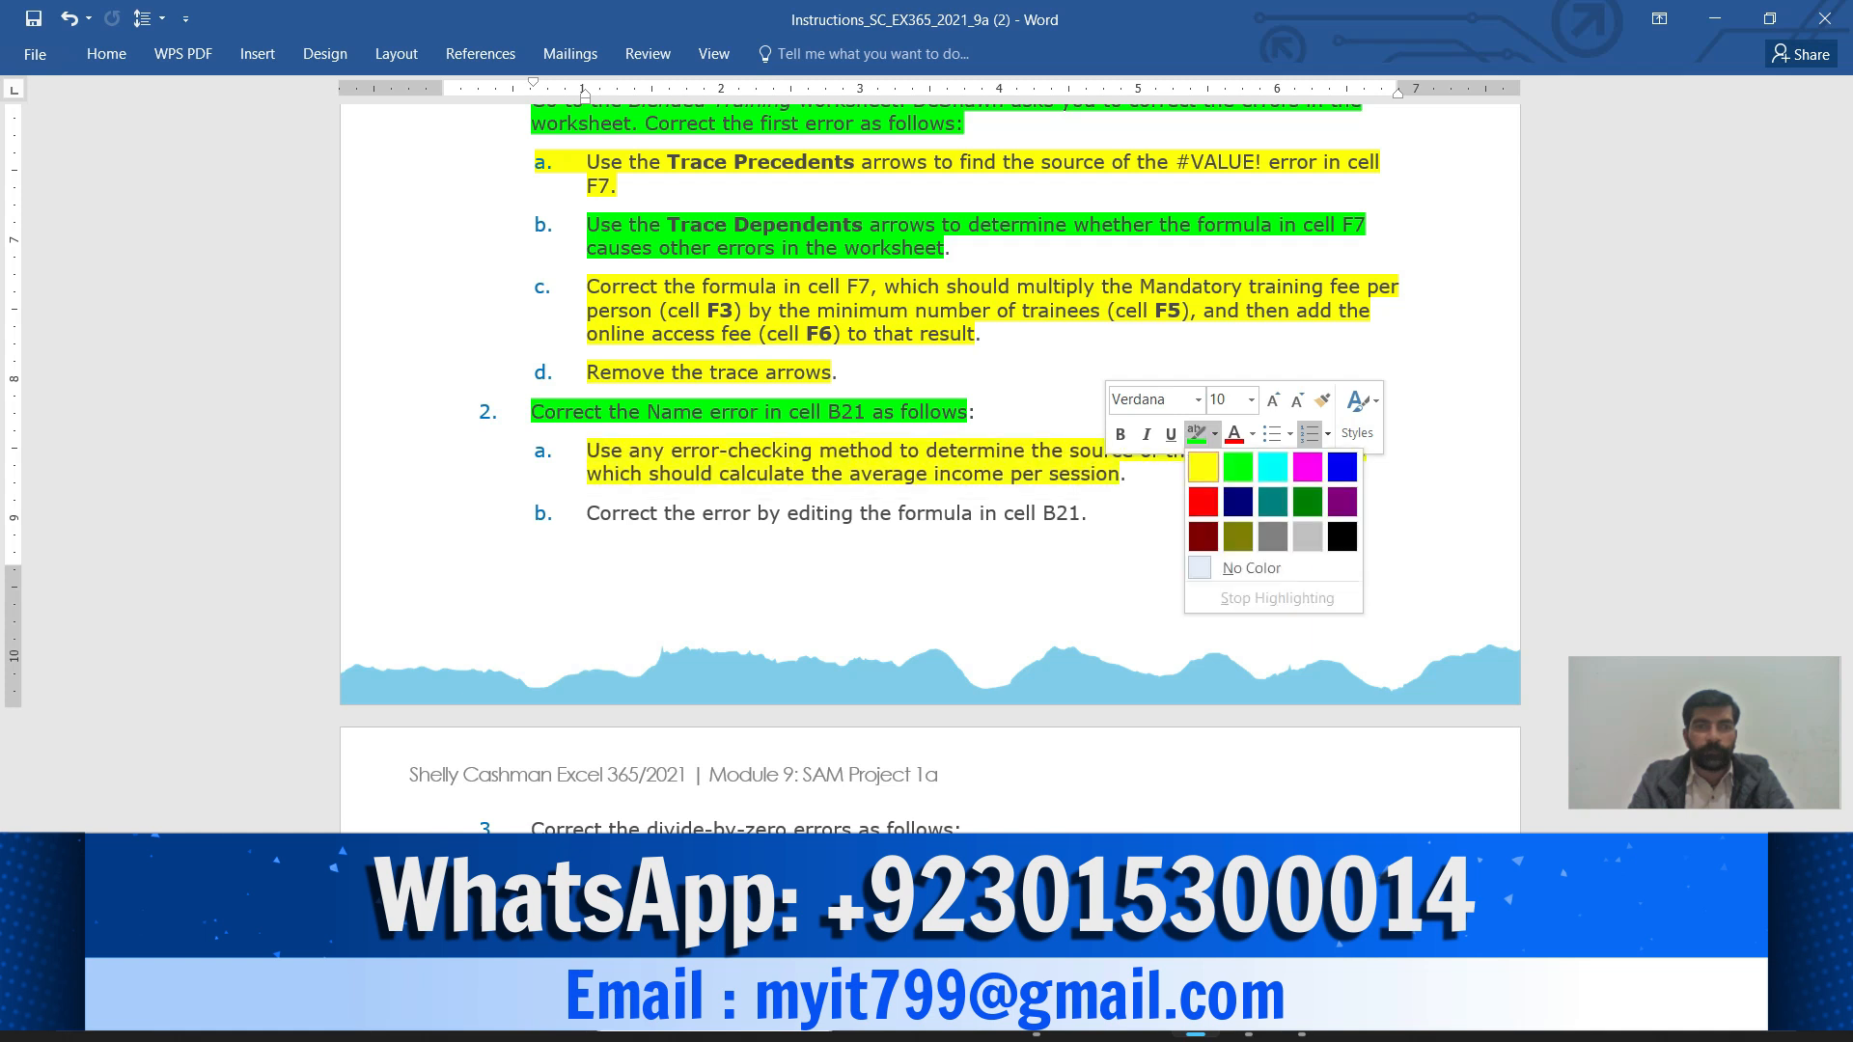
{"action": "left_click", "coordinate": [1203, 466]}
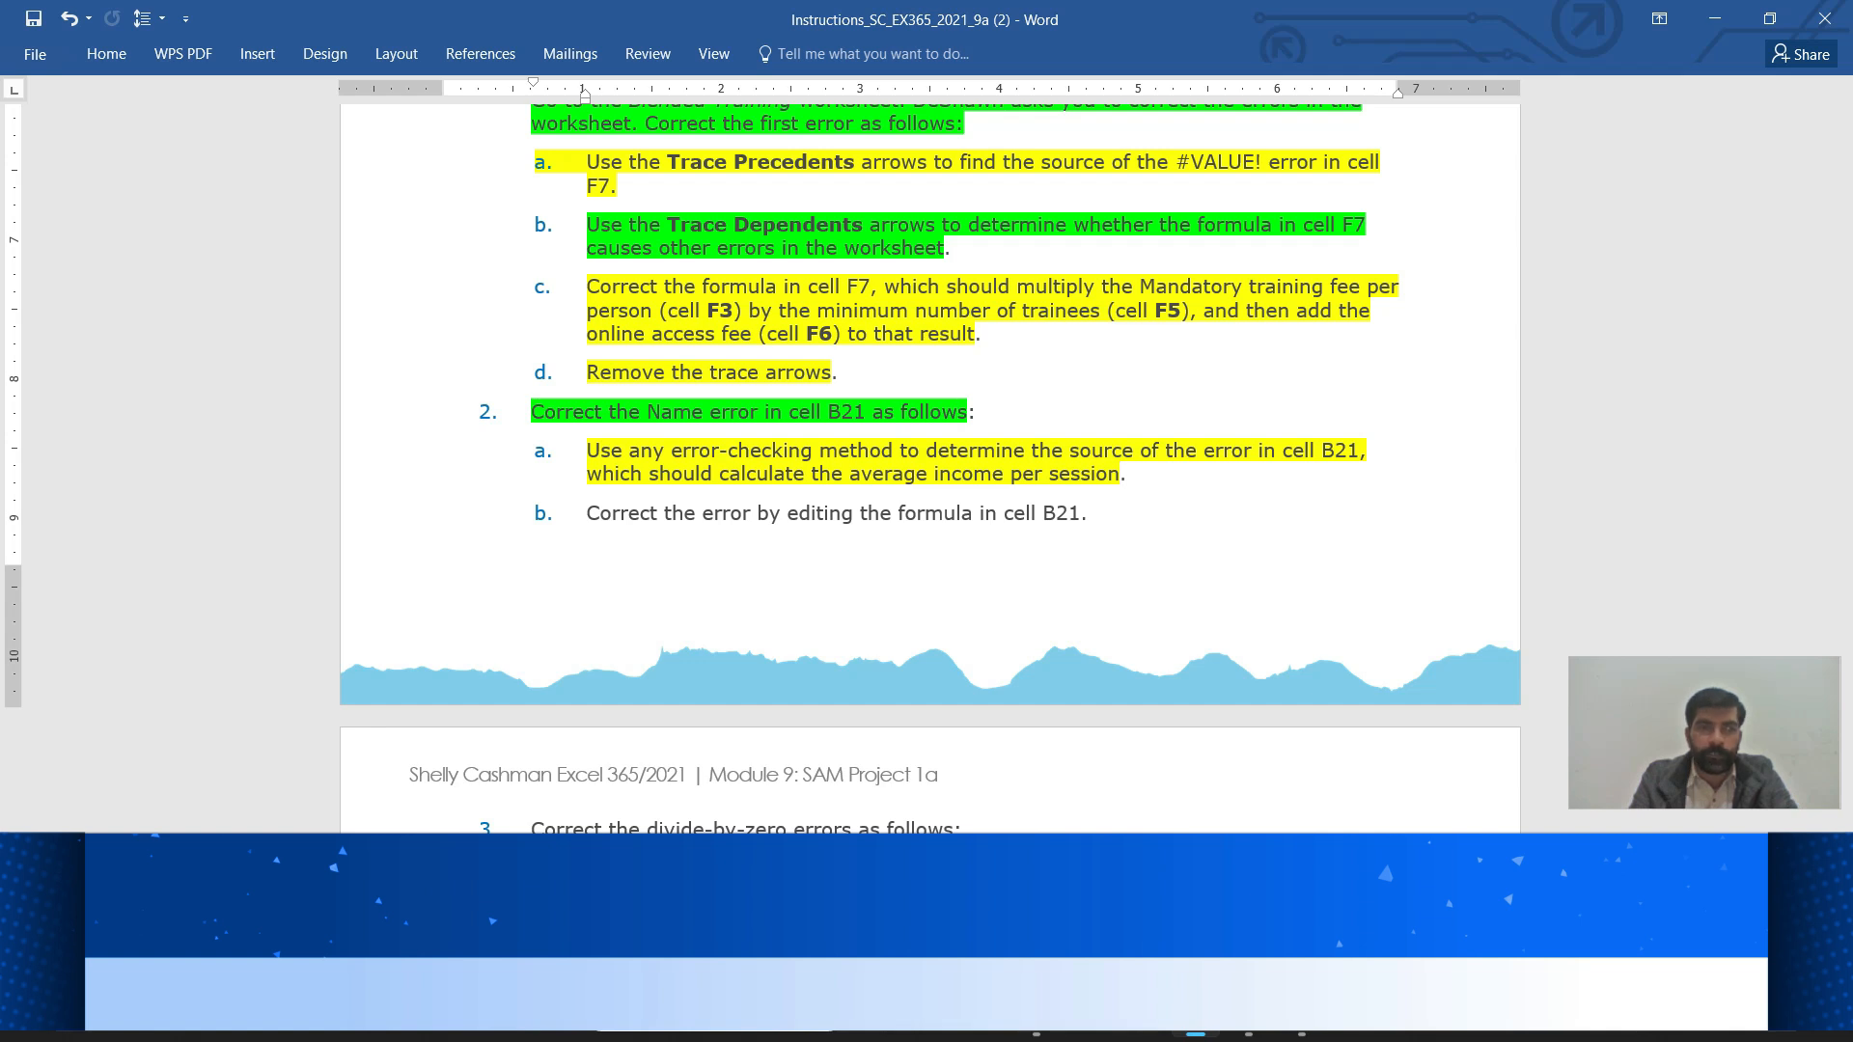
{"action": "mouse_move", "coordinate": [1248, 1014]}
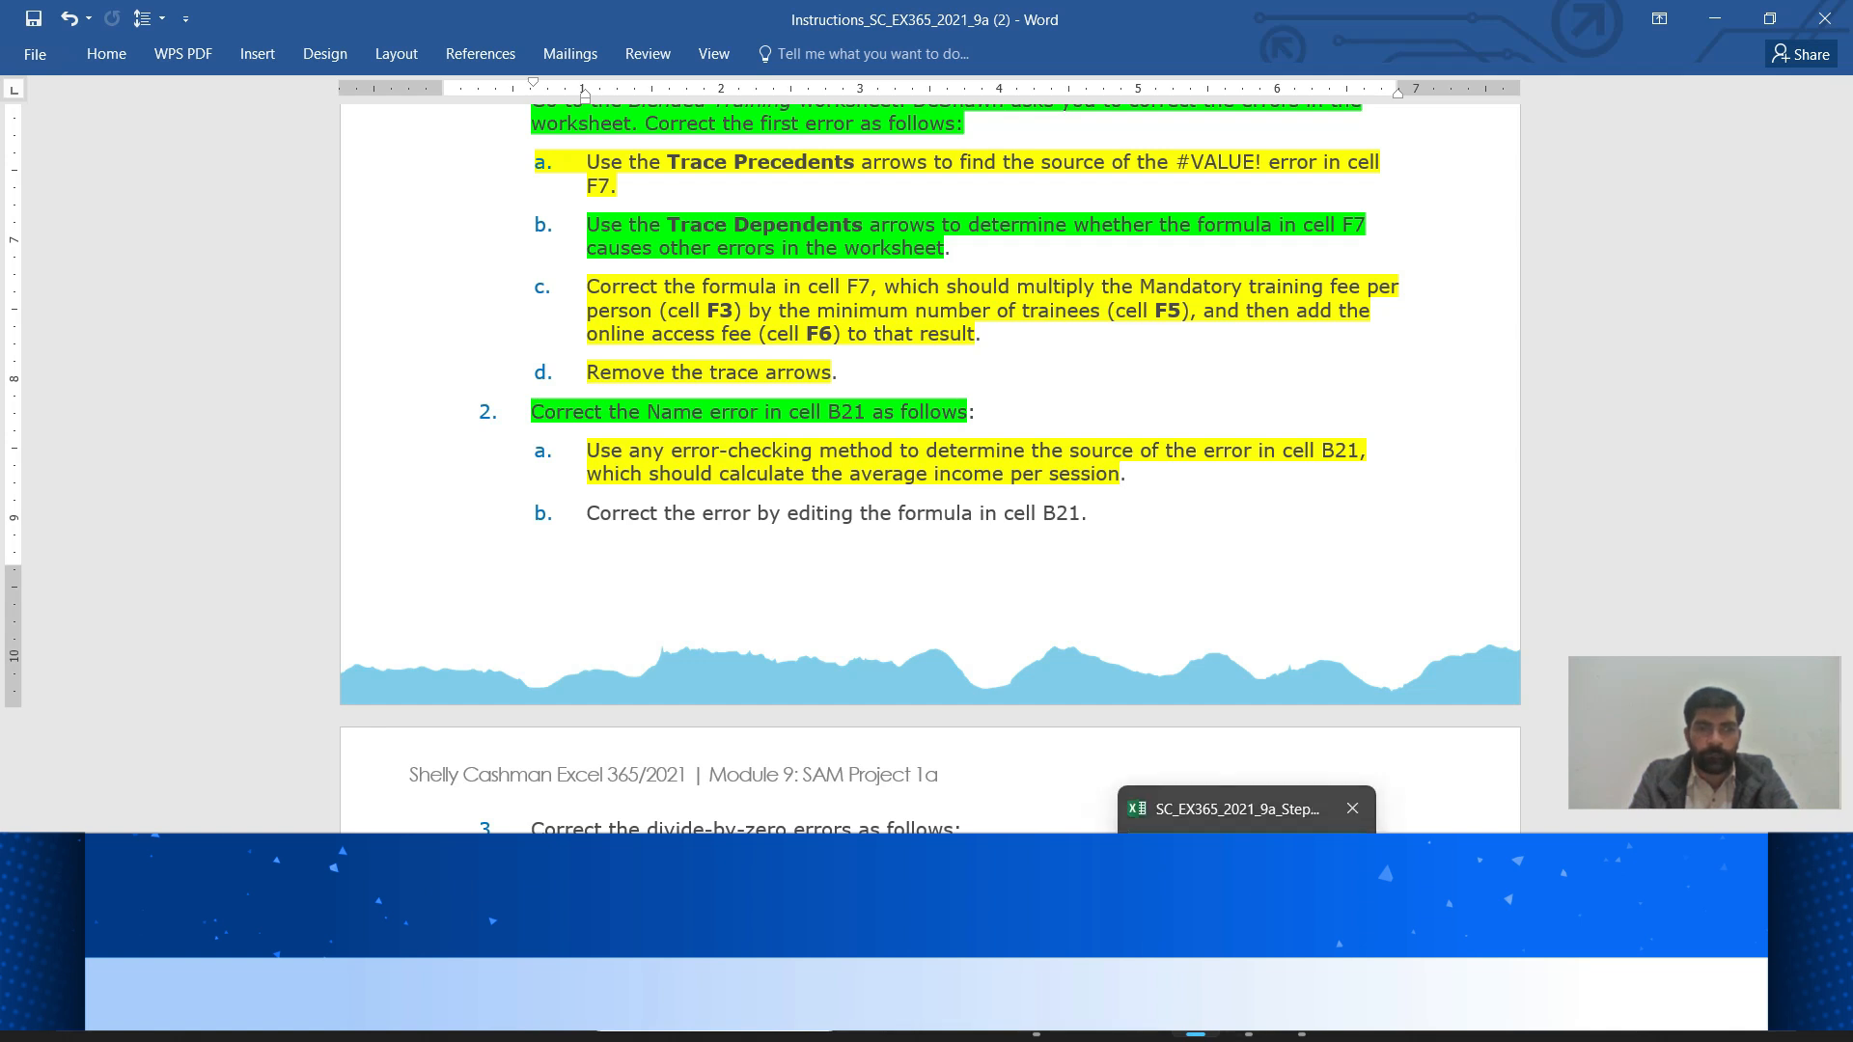
{"action": "left_click", "coordinate": [1248, 898]}
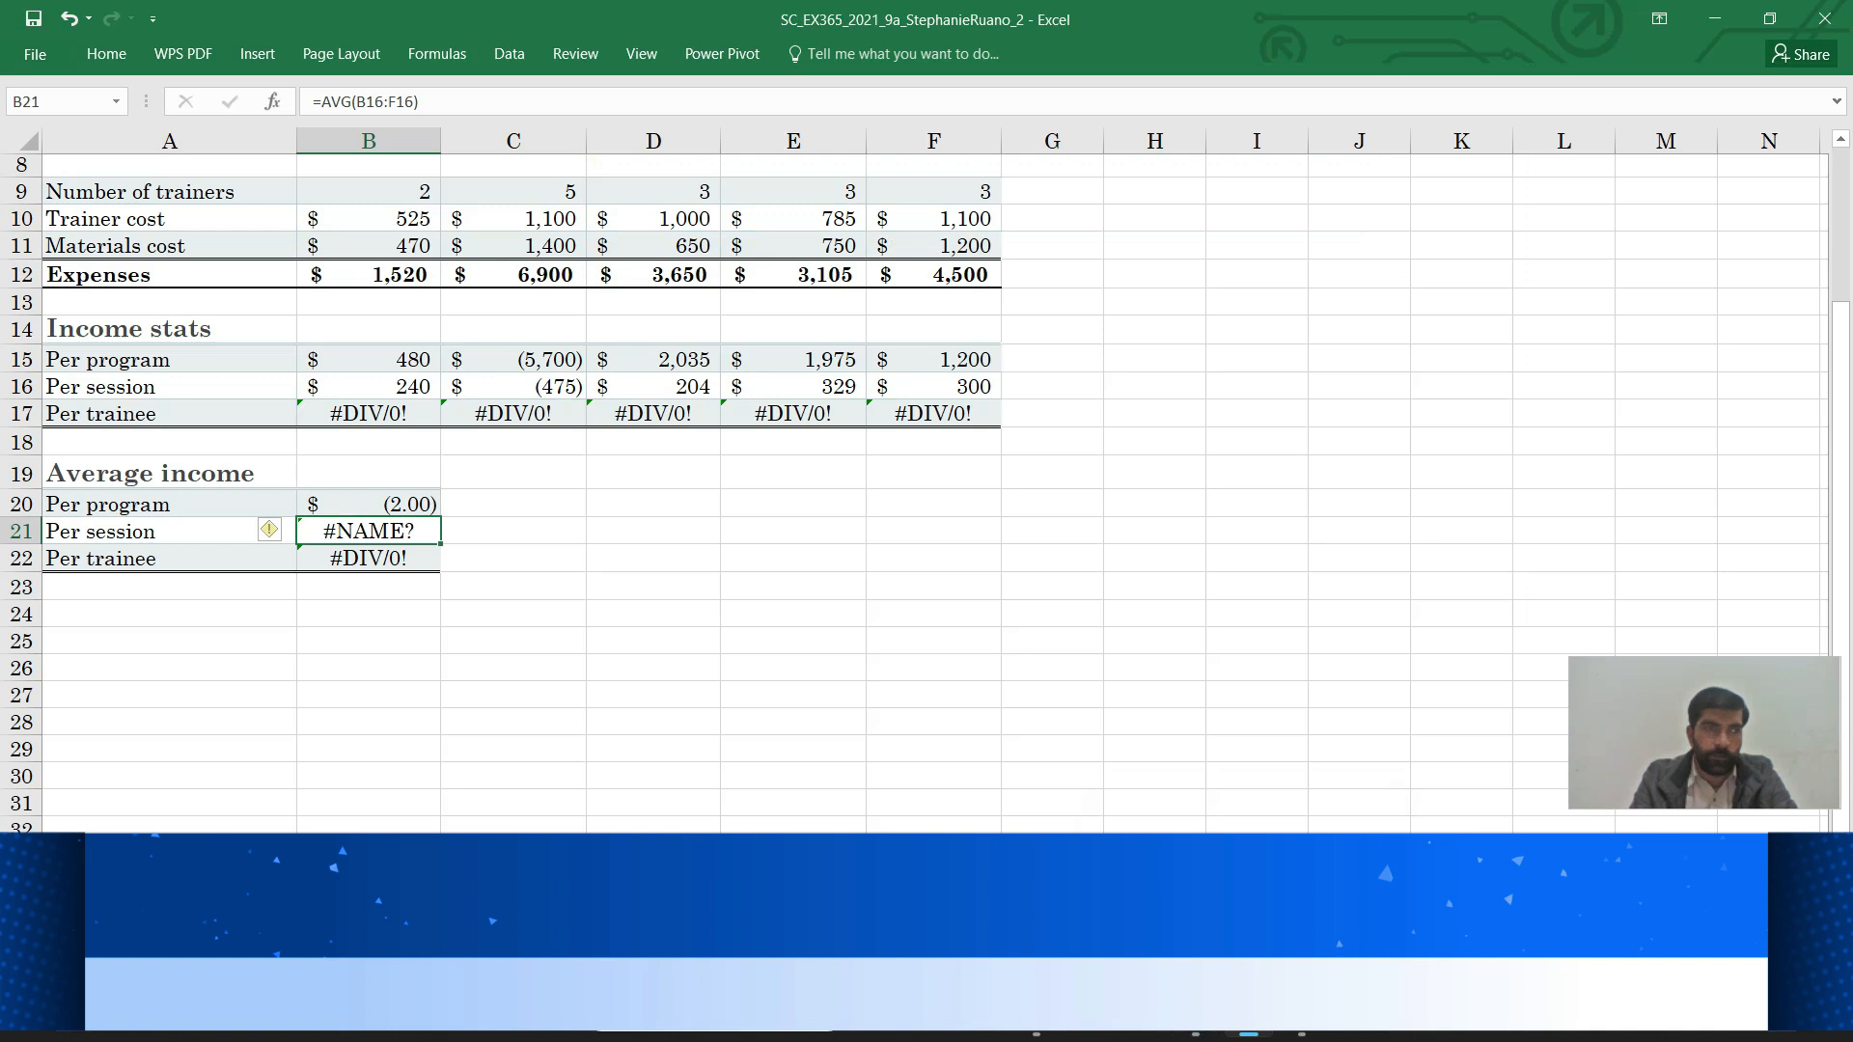
Run Error Checking on the sheet to report B21's invalid name error in =AVG(B16:F16)
{"action": "left_click", "coordinate": [436, 53]}
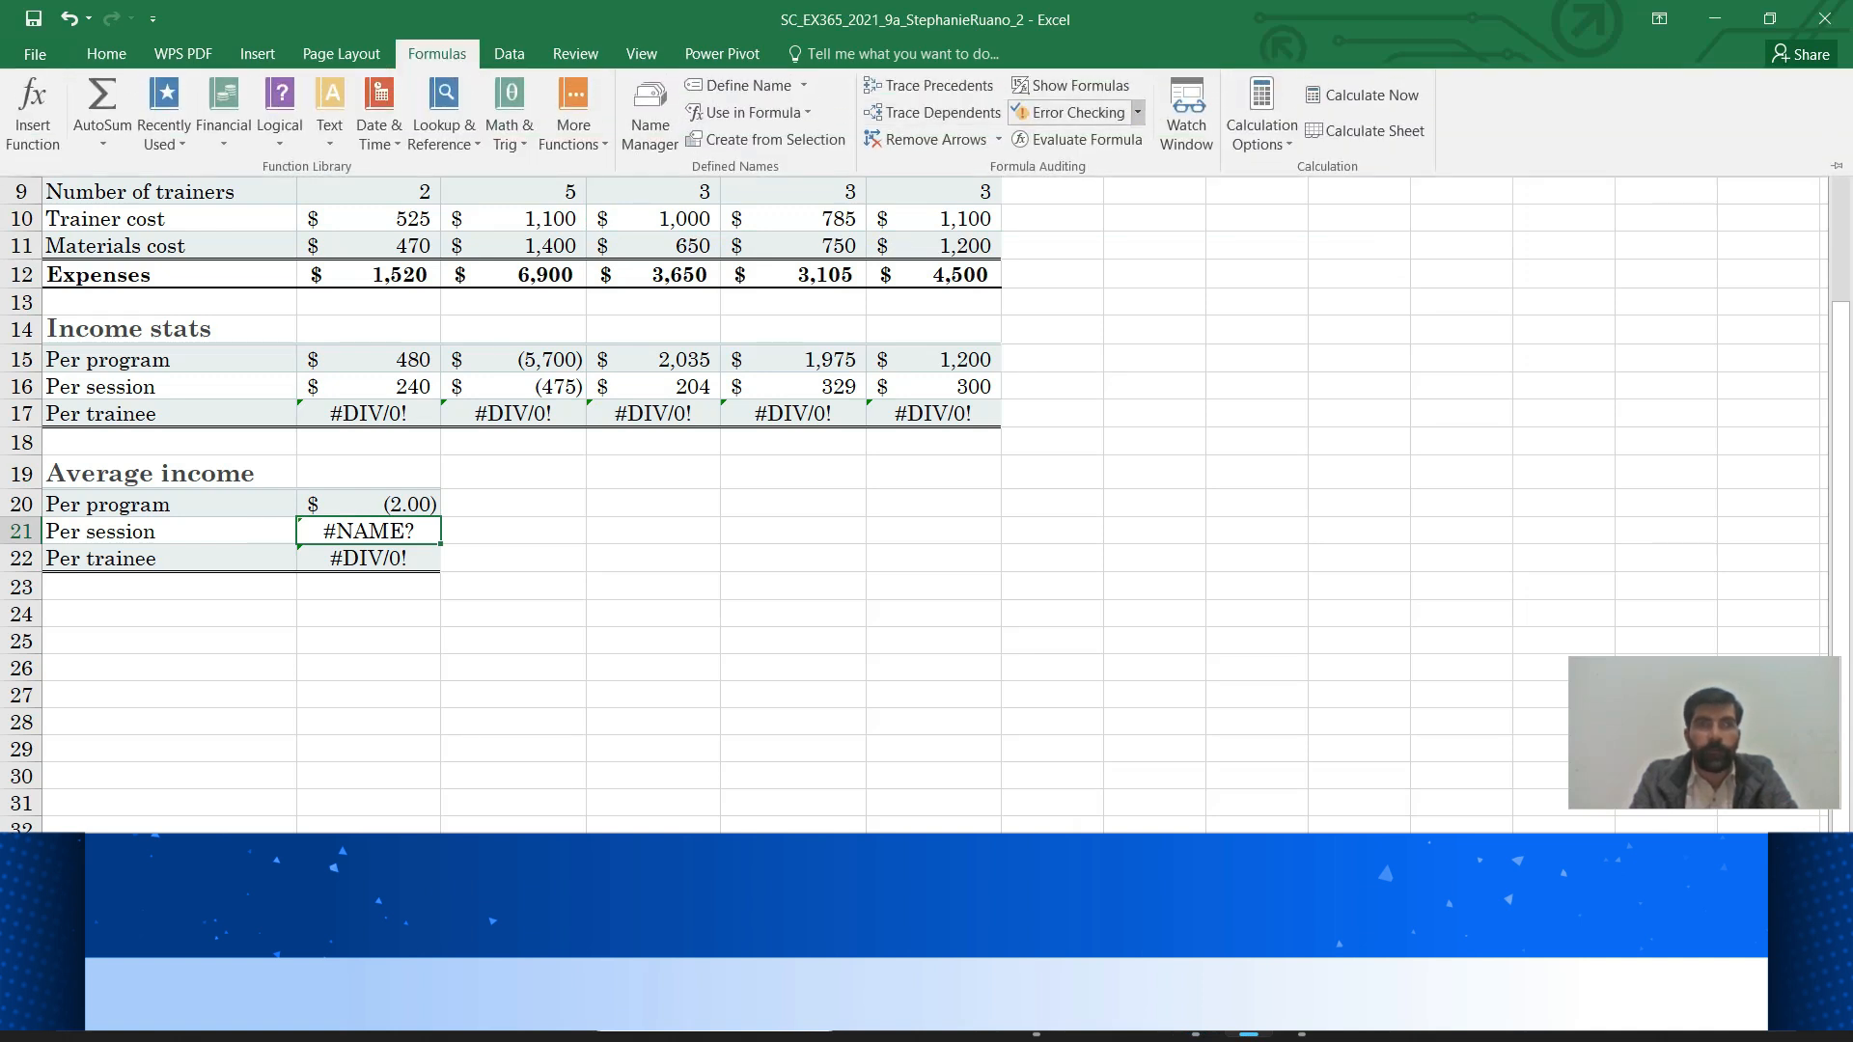
{"action": "left_click", "coordinate": [1138, 112]}
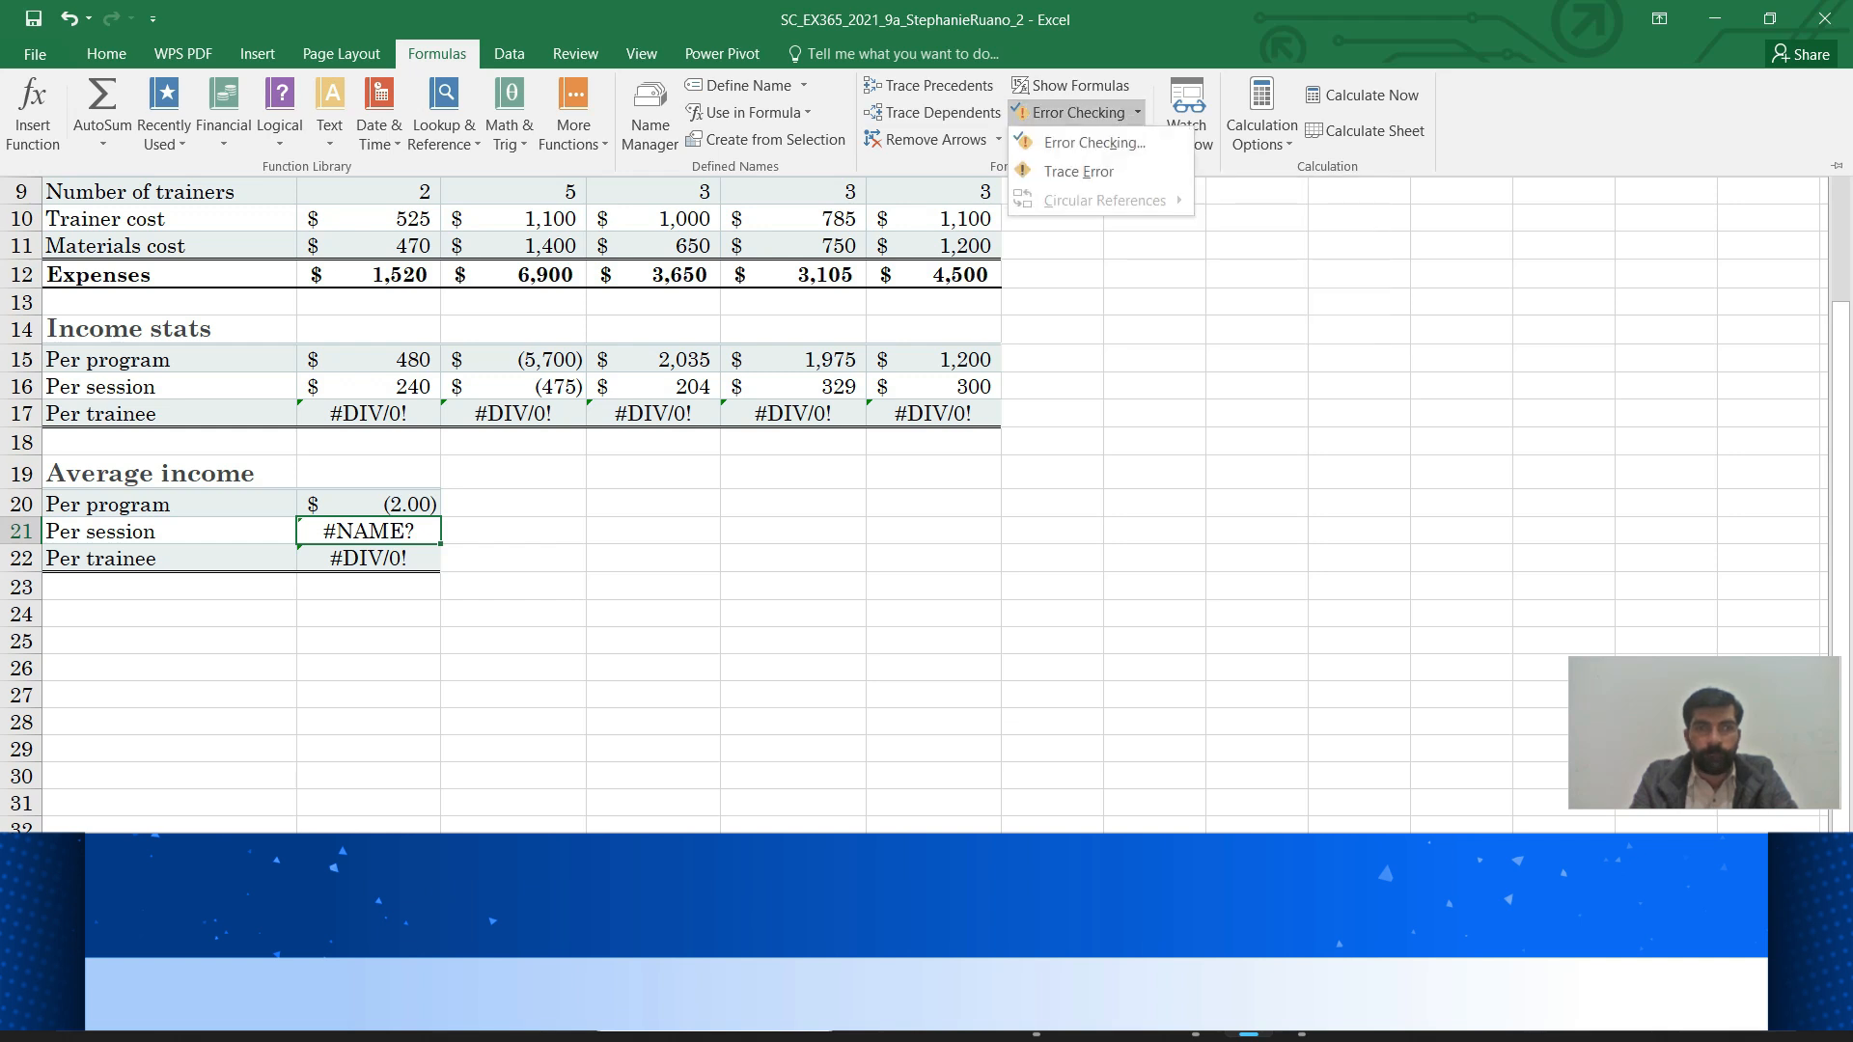
{"action": "left_click", "coordinate": [1095, 142]}
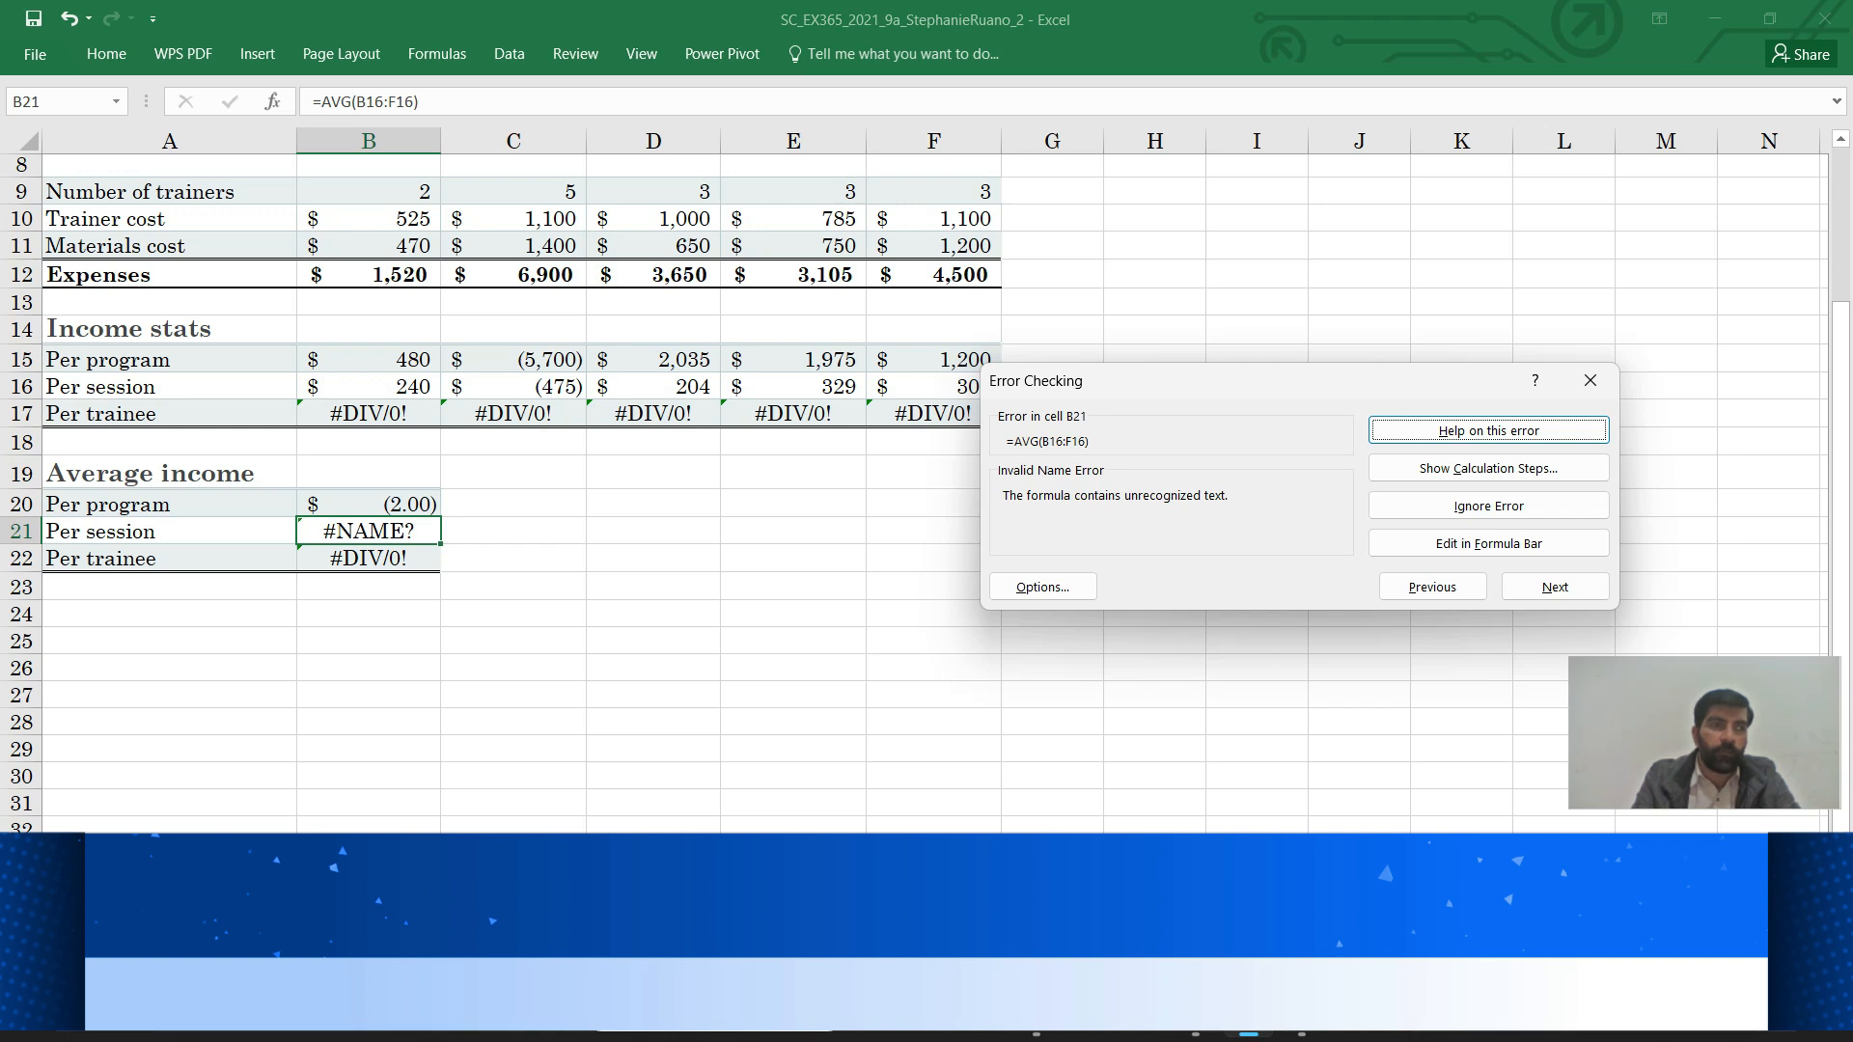
Change B21 to =AVERAGE(B16:F16) so it shows $119.53, and close the Error Checking dialog
{"action": "left_click", "coordinate": [352, 102]}
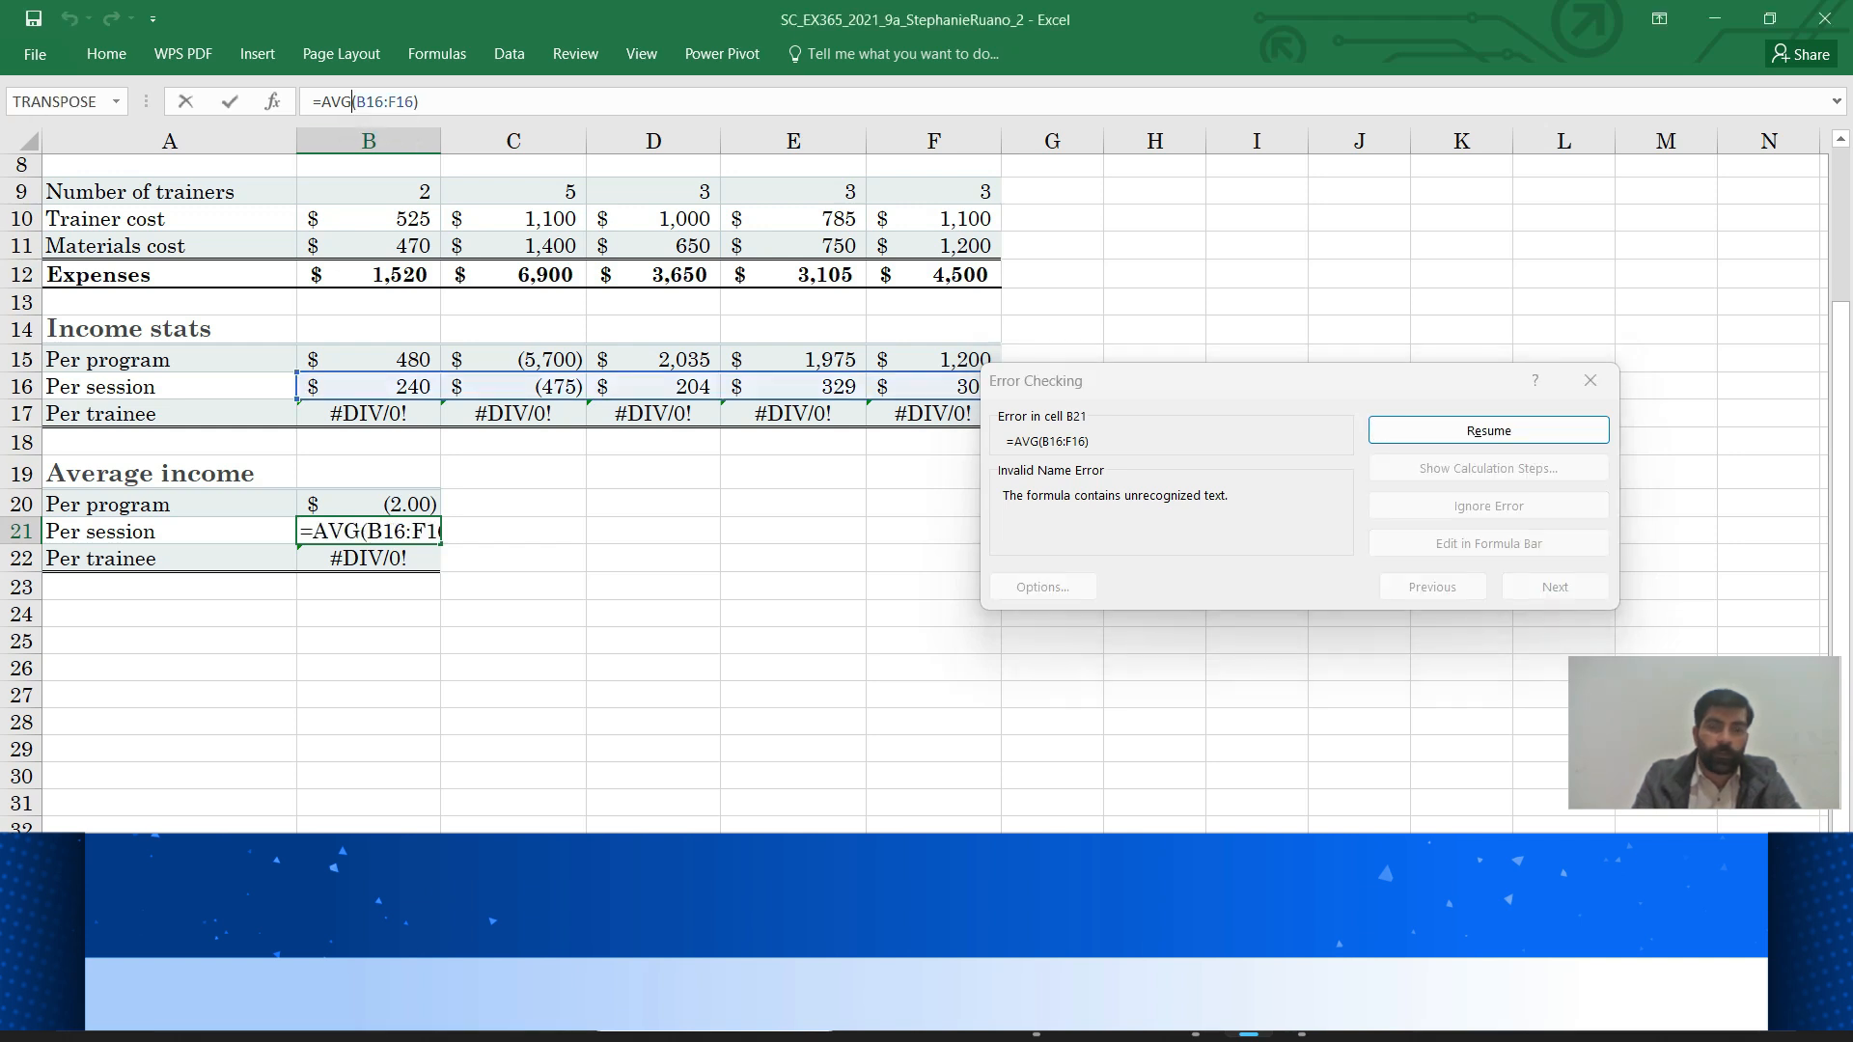
{"action": "key", "text": "BackSpace"}
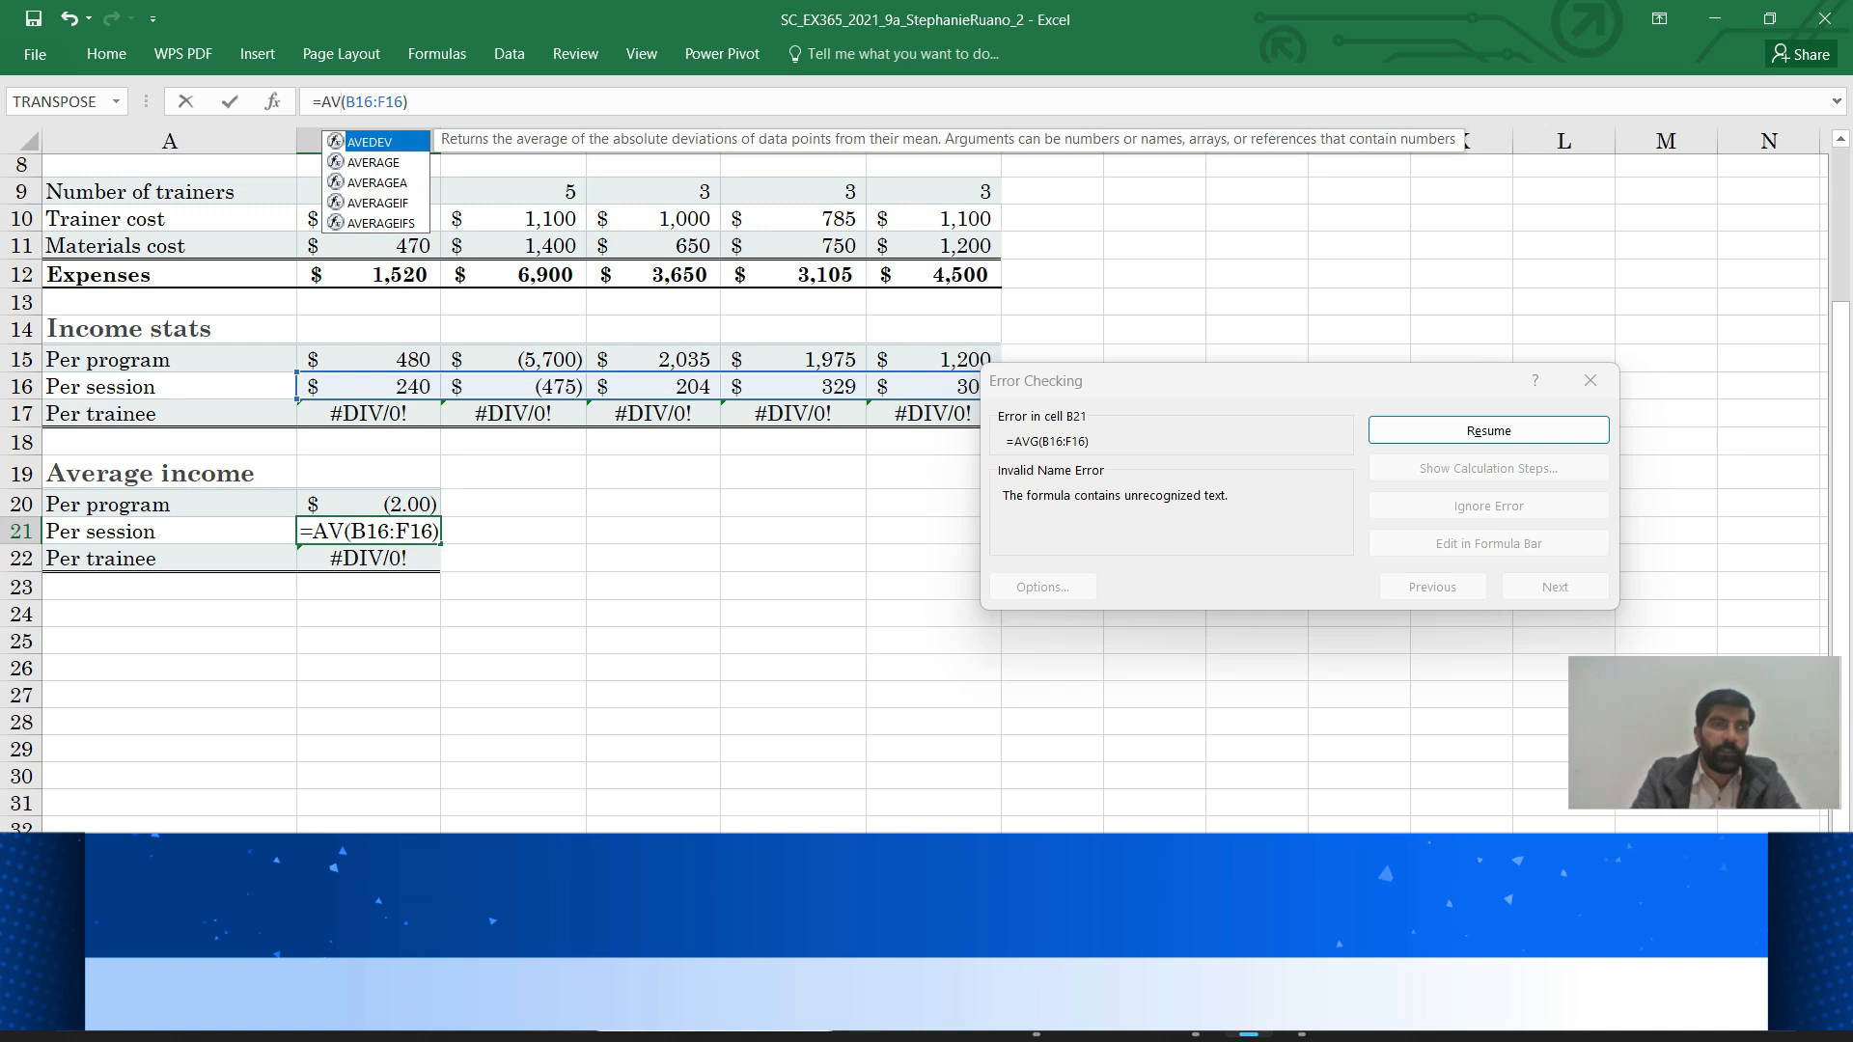
{"action": "type", "text": "ERAGE"}
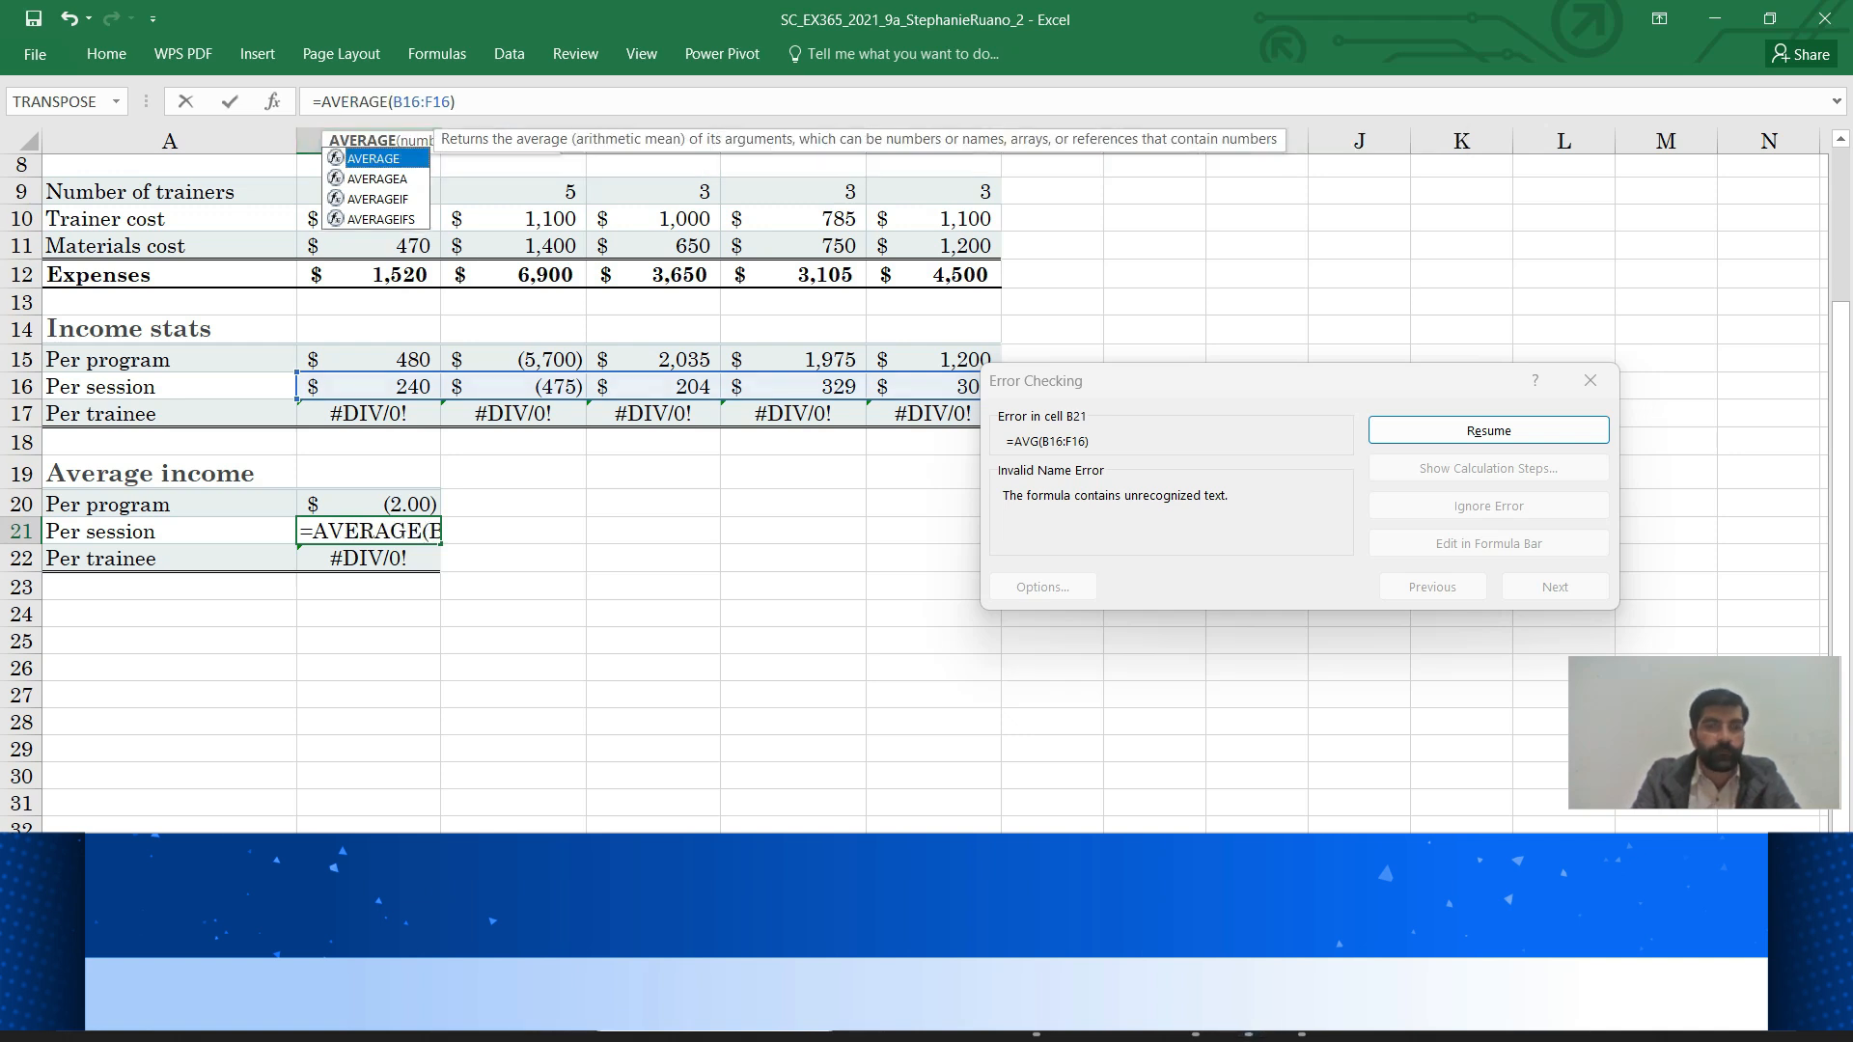
{"action": "key", "text": "Return"}
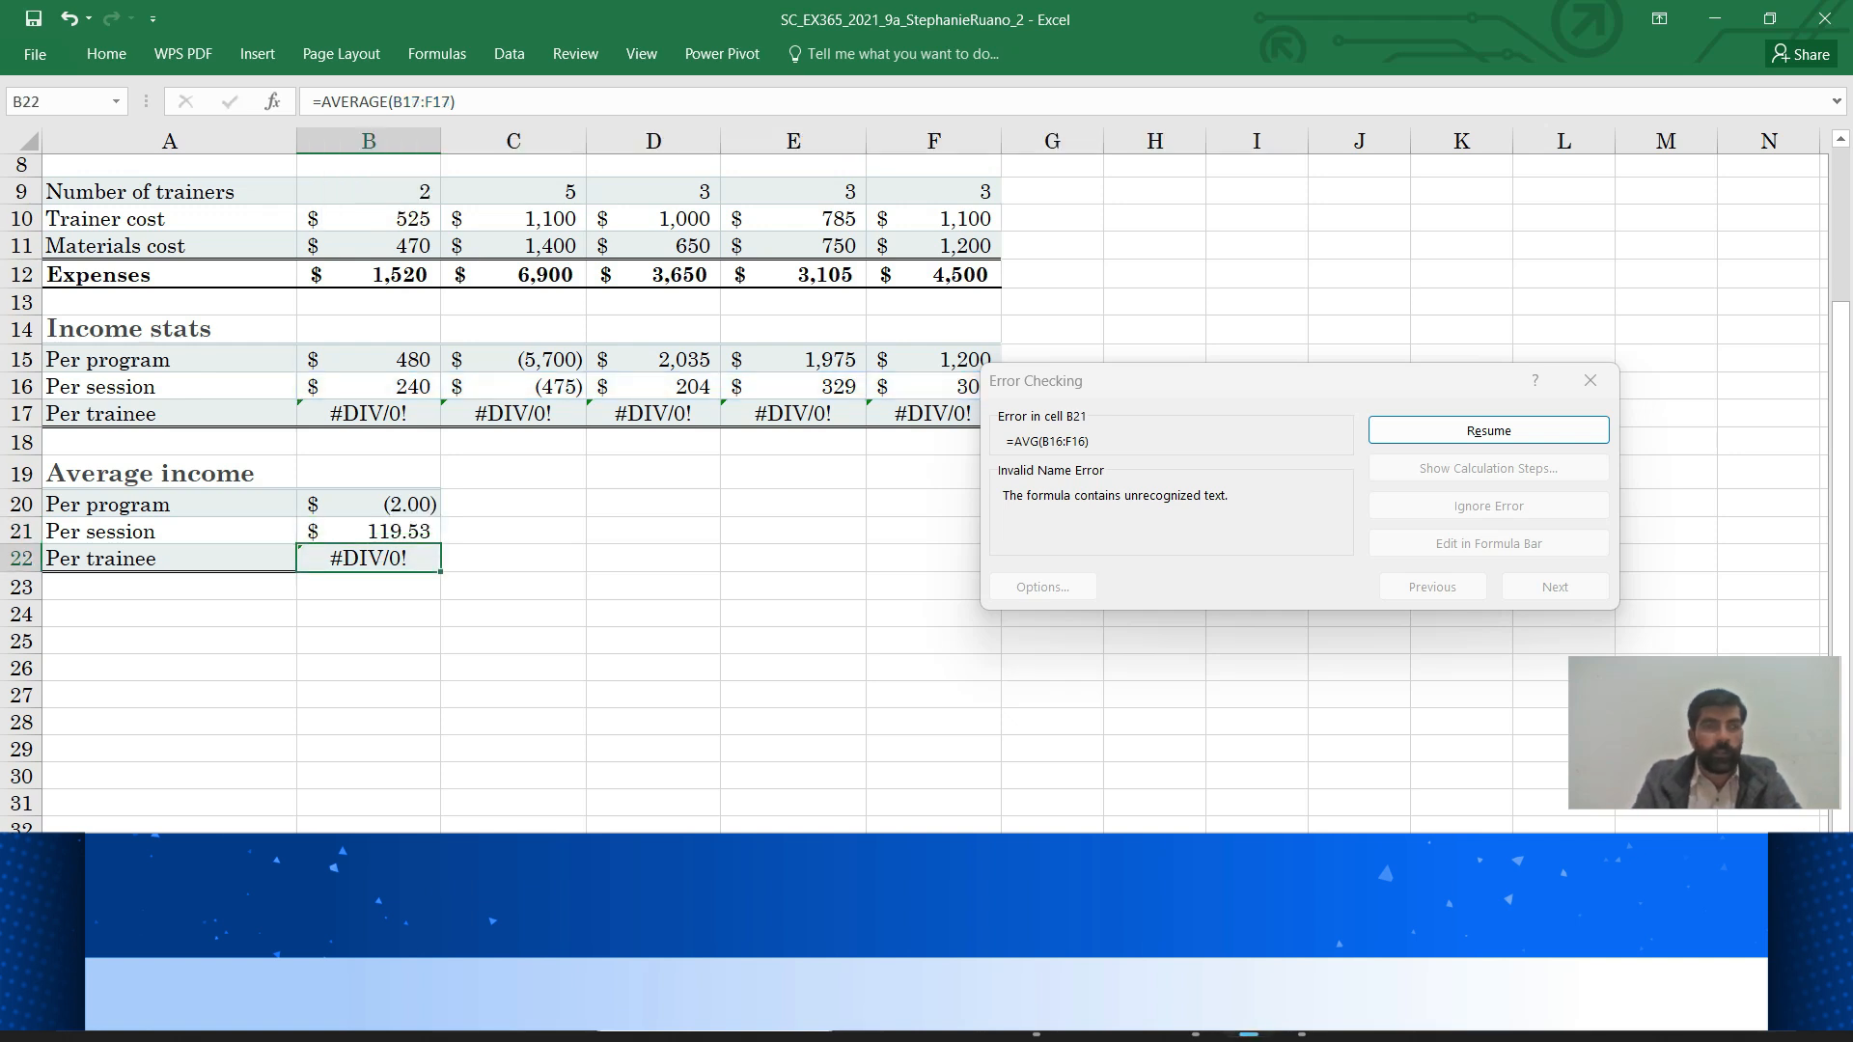
{"action": "left_click", "coordinate": [1591, 380]}
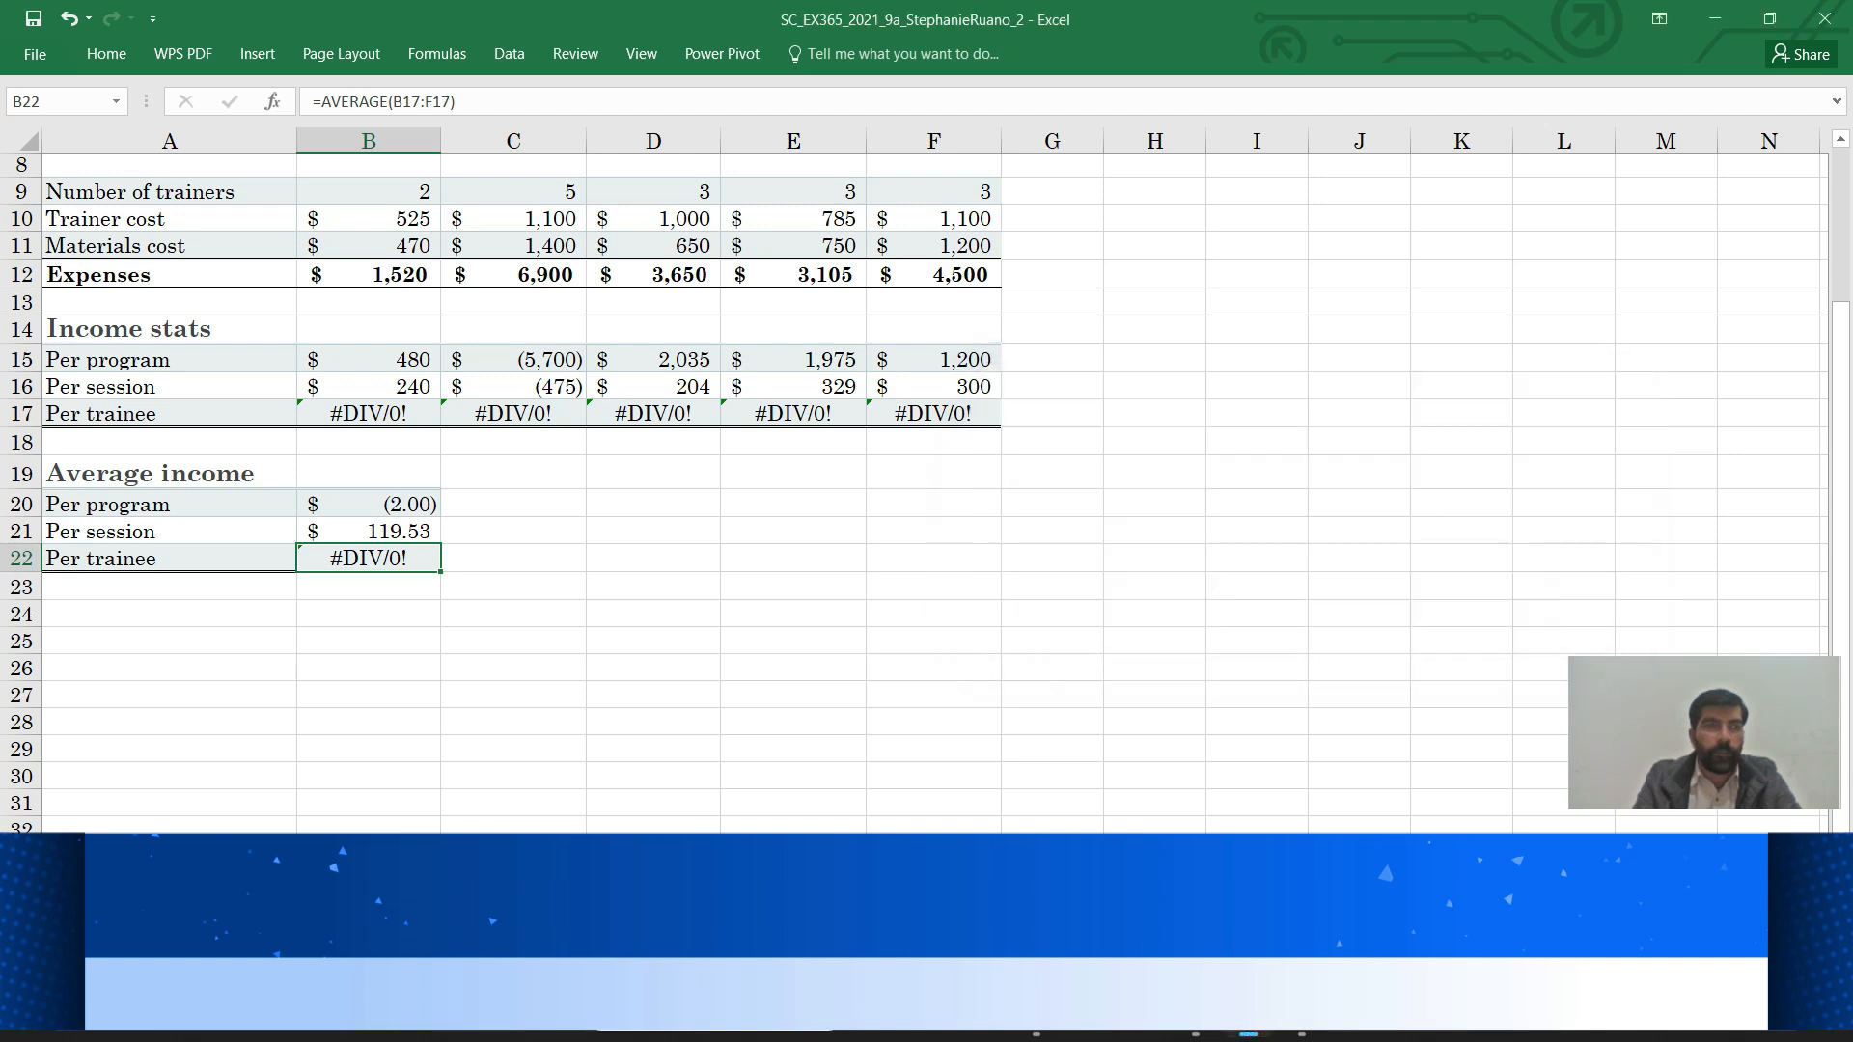
In Word, highlight sub-step 2b, correcting B21's formula, in yellow using the Home tab
{"action": "mouse_move", "coordinate": [1195, 1013]}
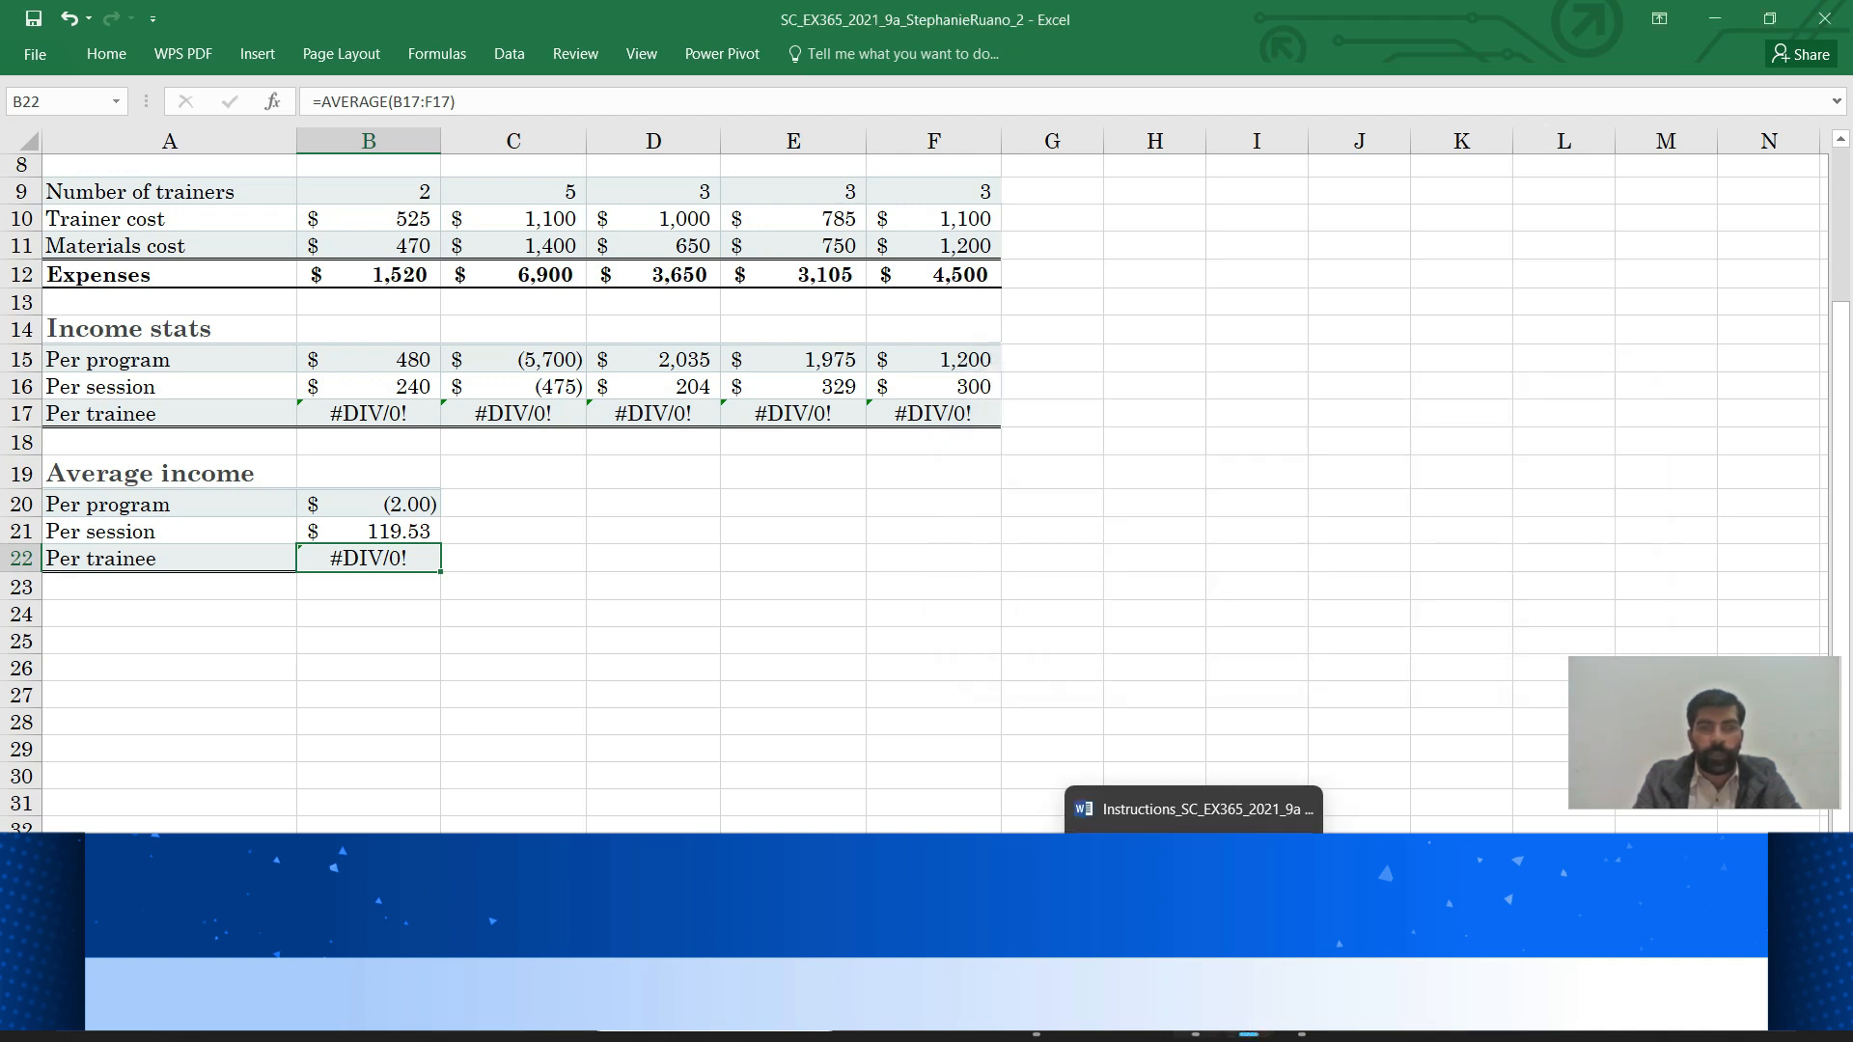
{"action": "left_click", "coordinate": [1183, 809]}
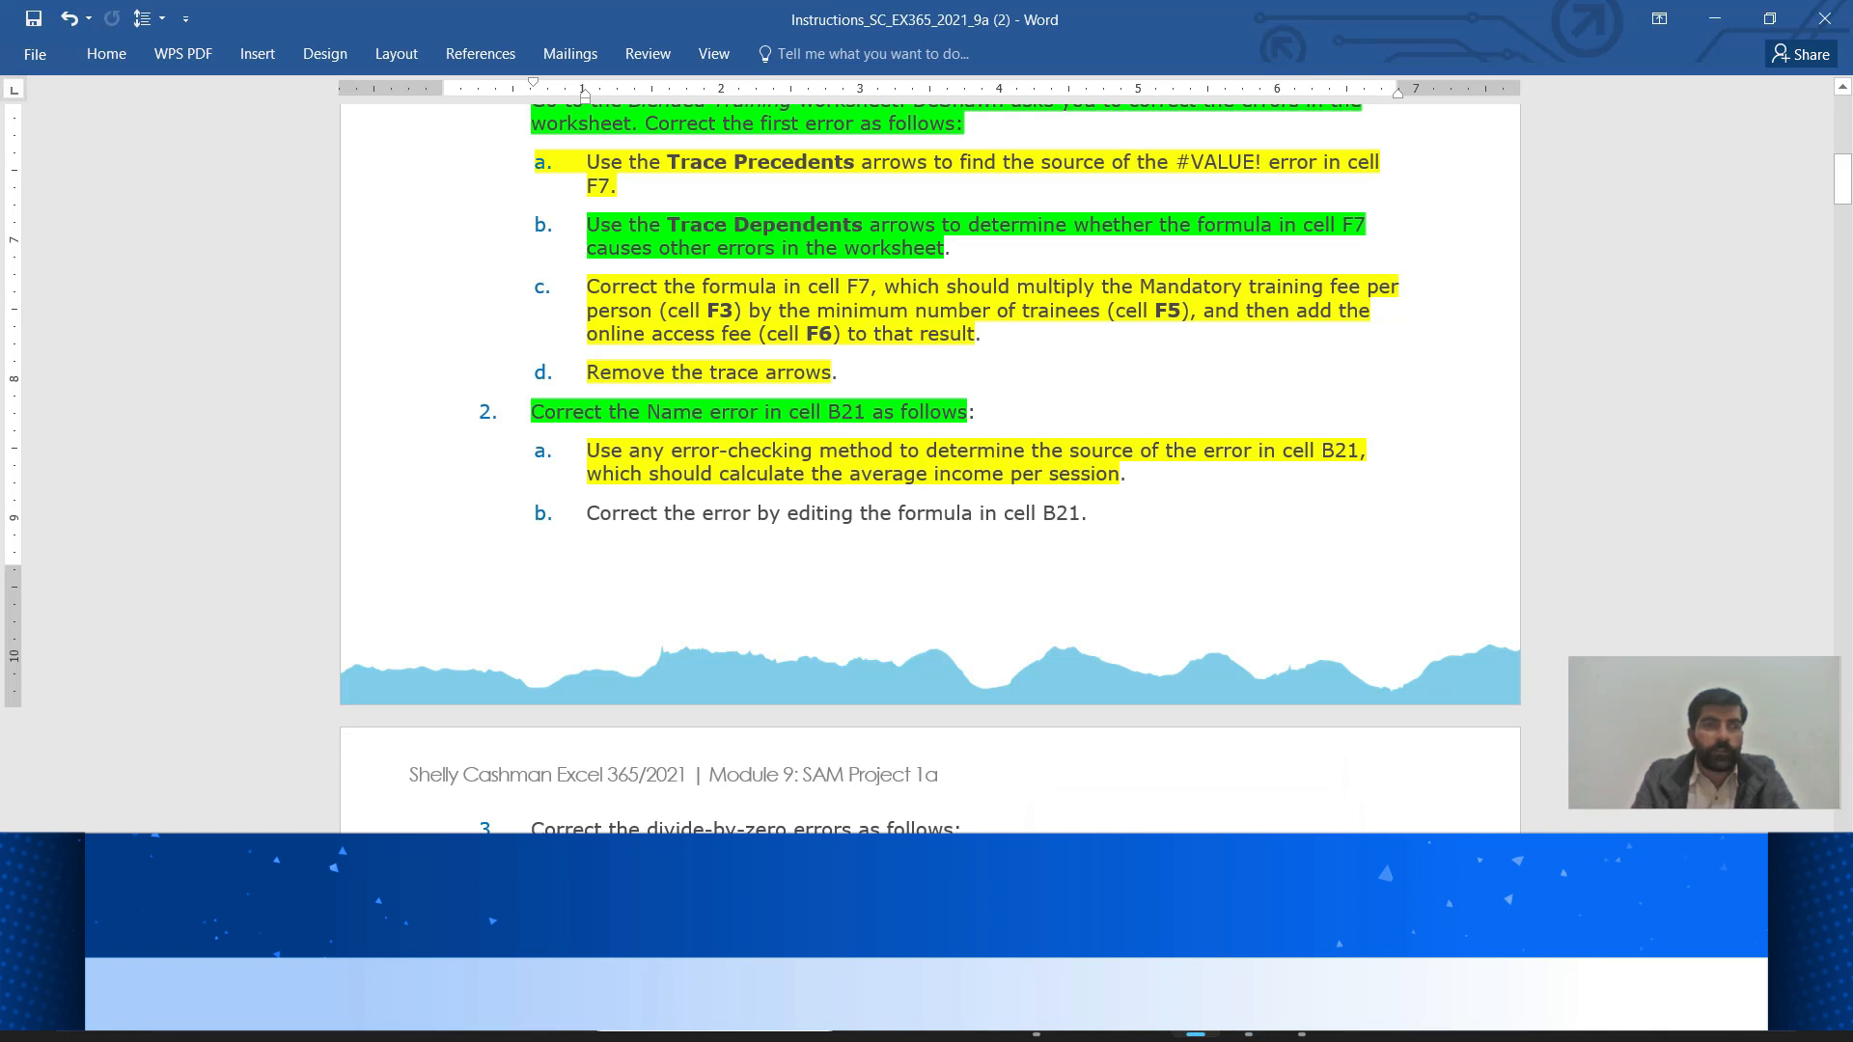
{"action": "left_click_drag", "start_coordinate": [587, 517], "coordinate": [1080, 517]}
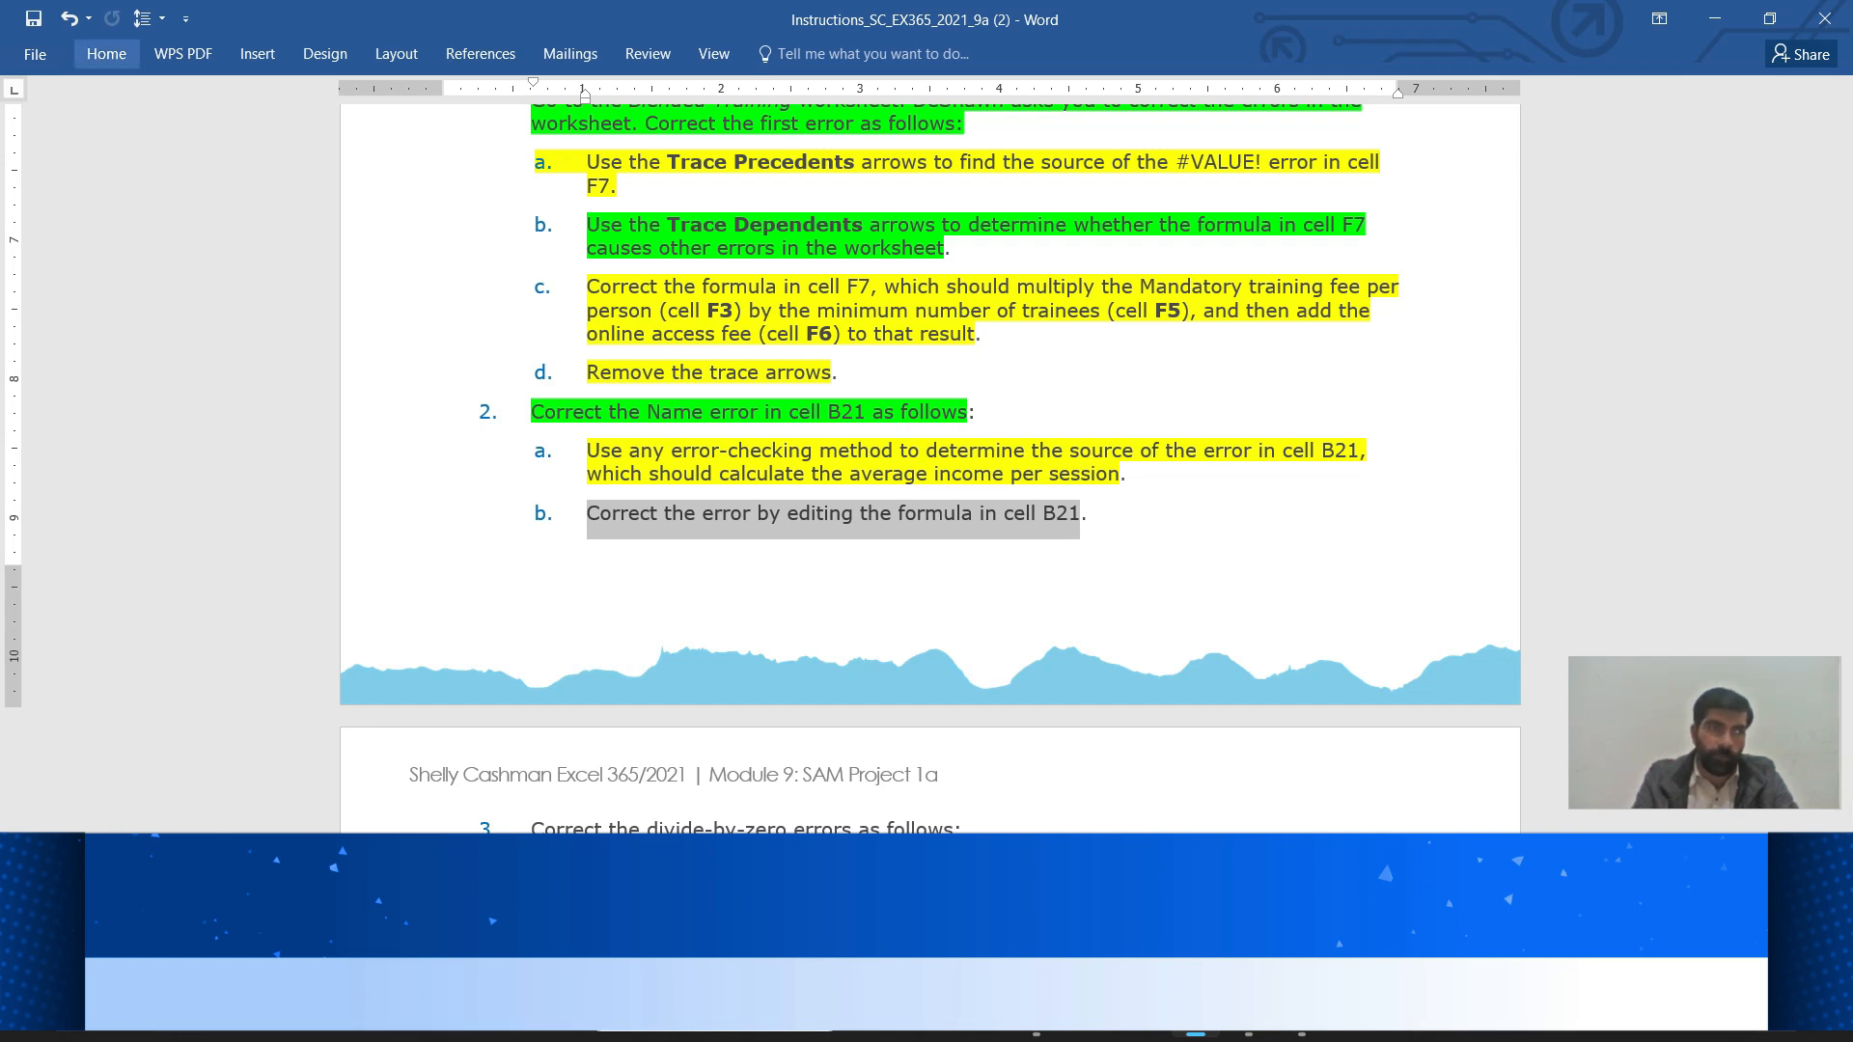
{"action": "left_click", "coordinate": [106, 54]}
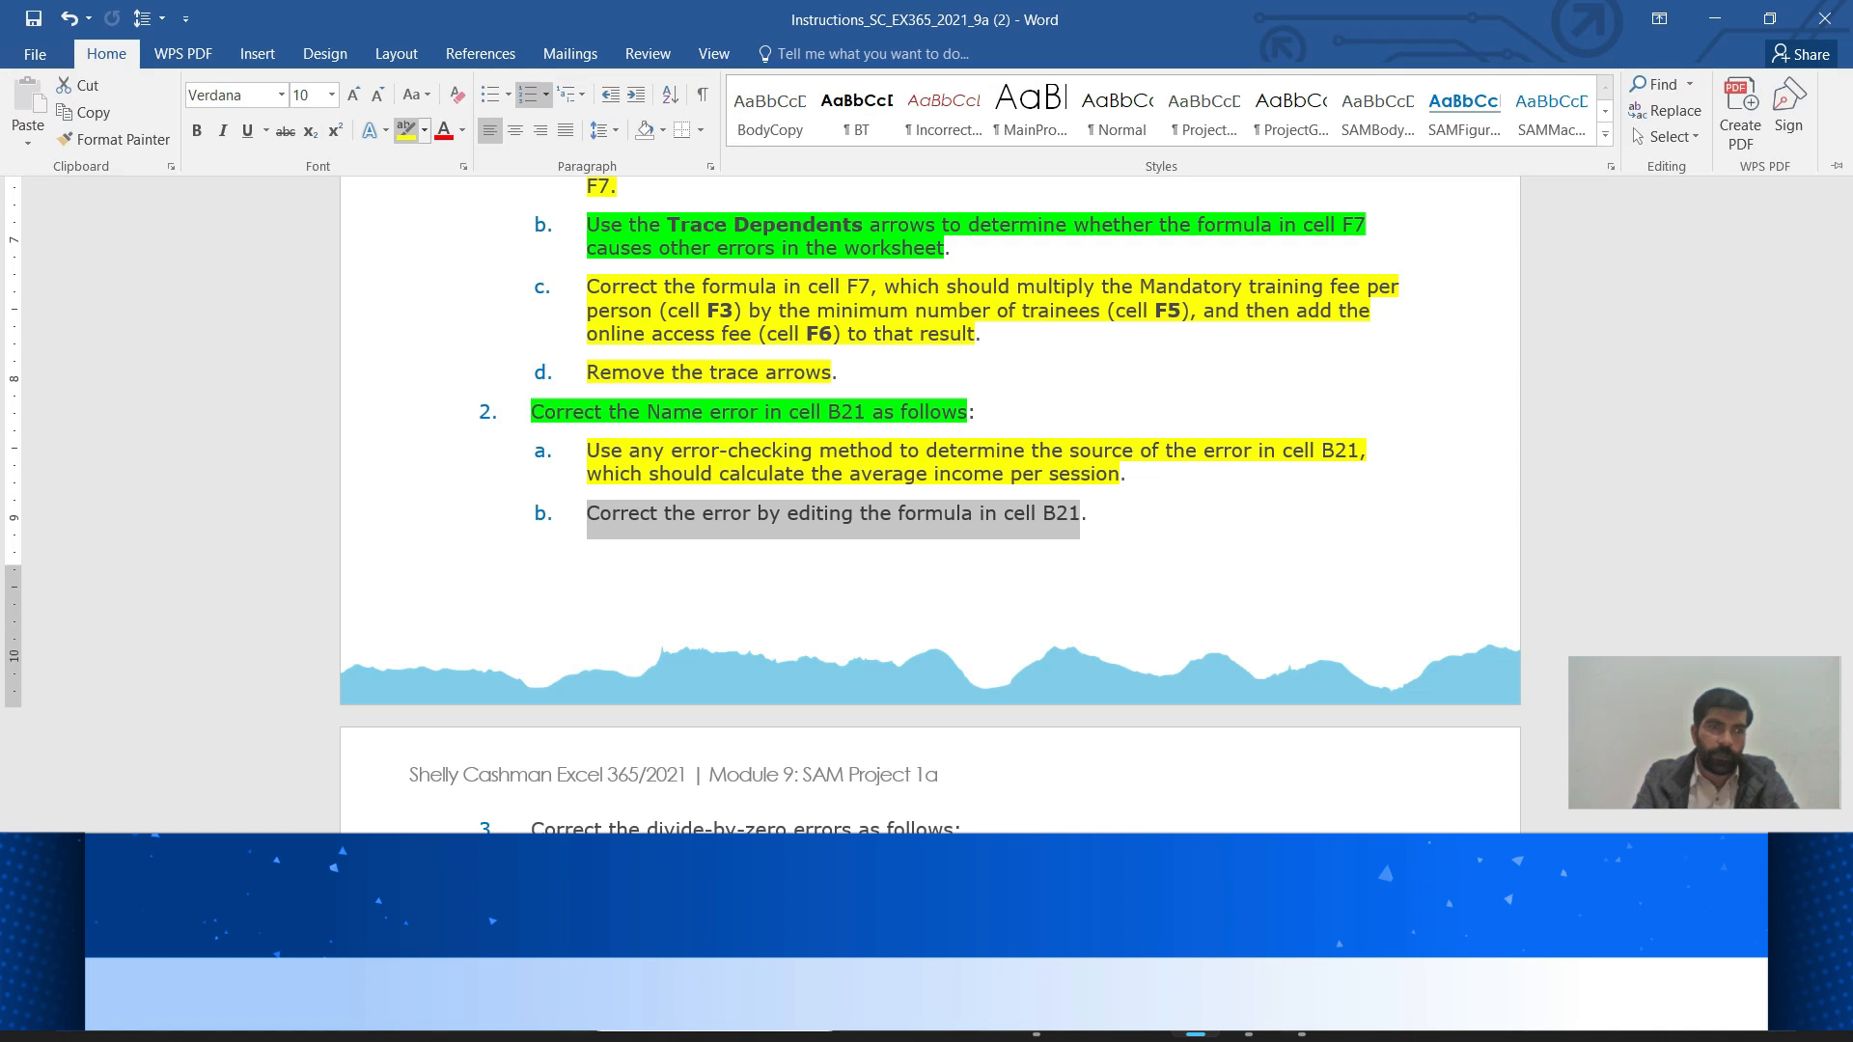
{"action": "left_click", "coordinate": [405, 129]}
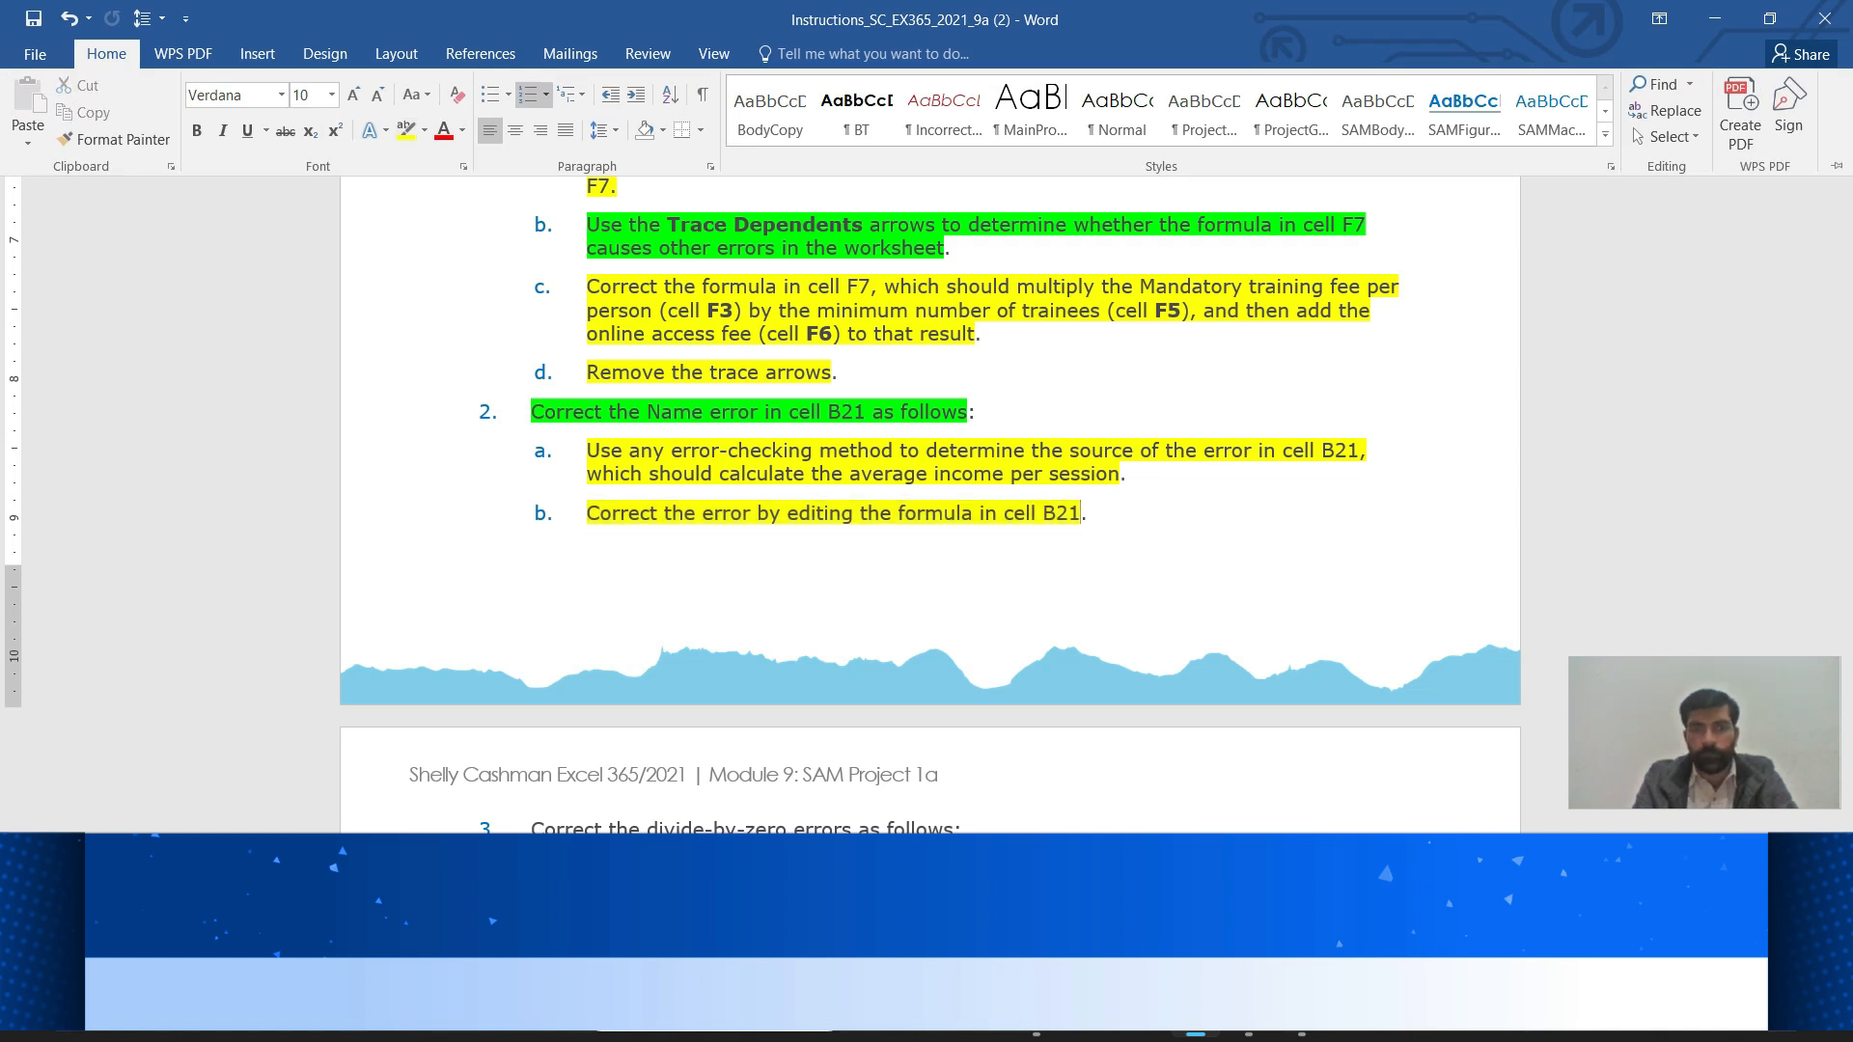
{"action": "key", "text": "Escape"}
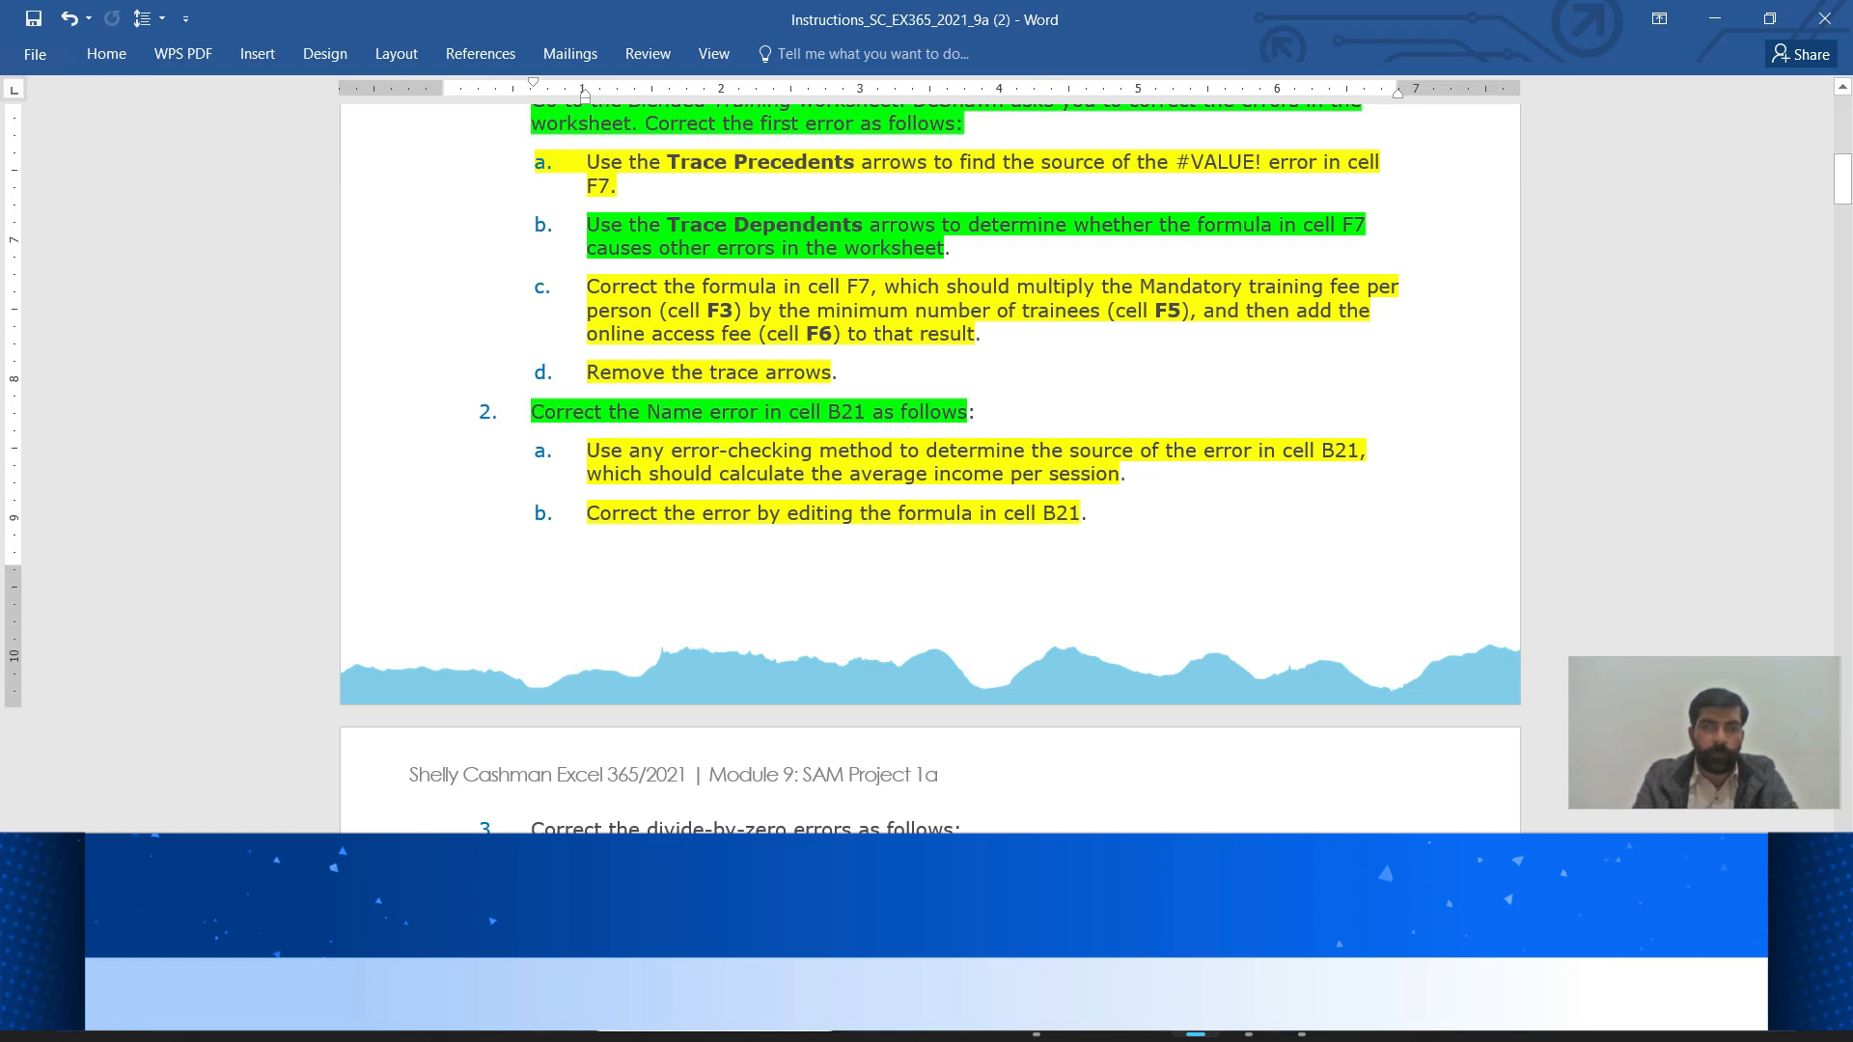
Highlight the step 3 divide-by-zero heading in yellow
{"action": "scroll", "coordinate": [930, 469], "scroll_direction": "down", "scroll_amount": 5}
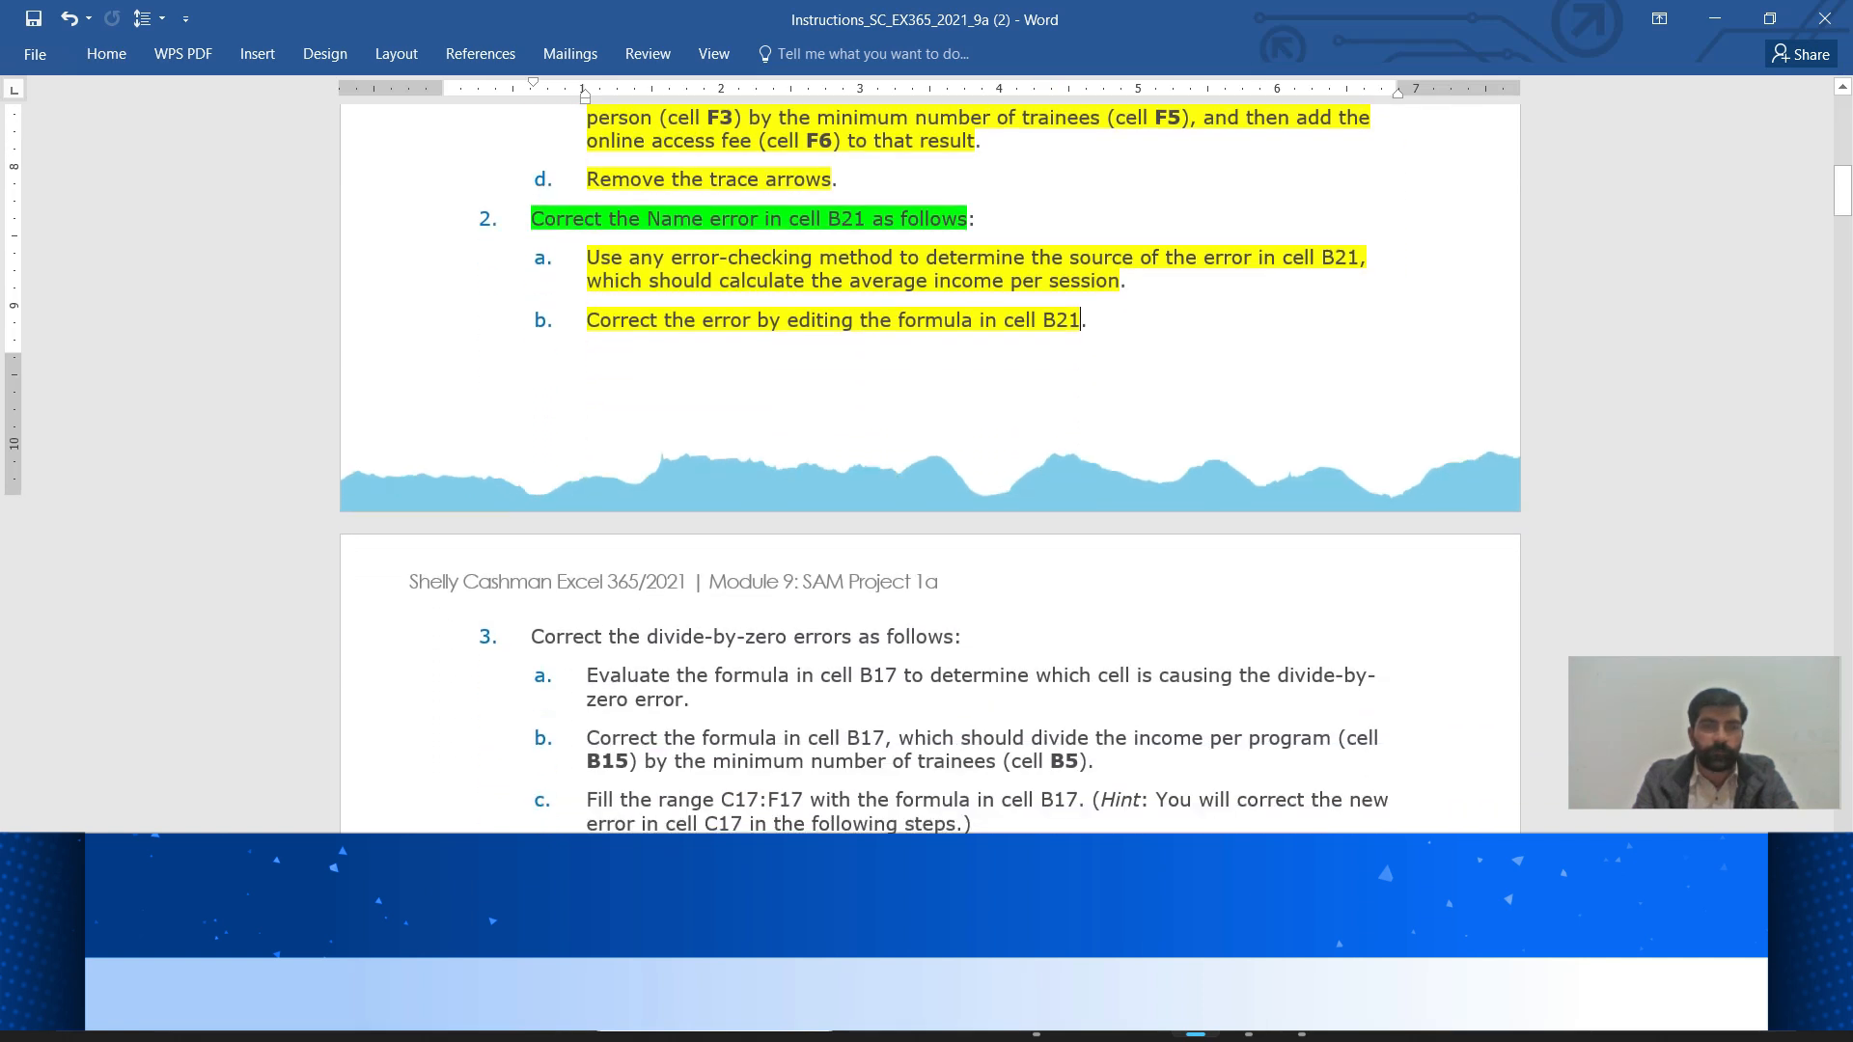
{"action": "scroll", "coordinate": [930, 469], "scroll_direction": "down", "scroll_amount": 5}
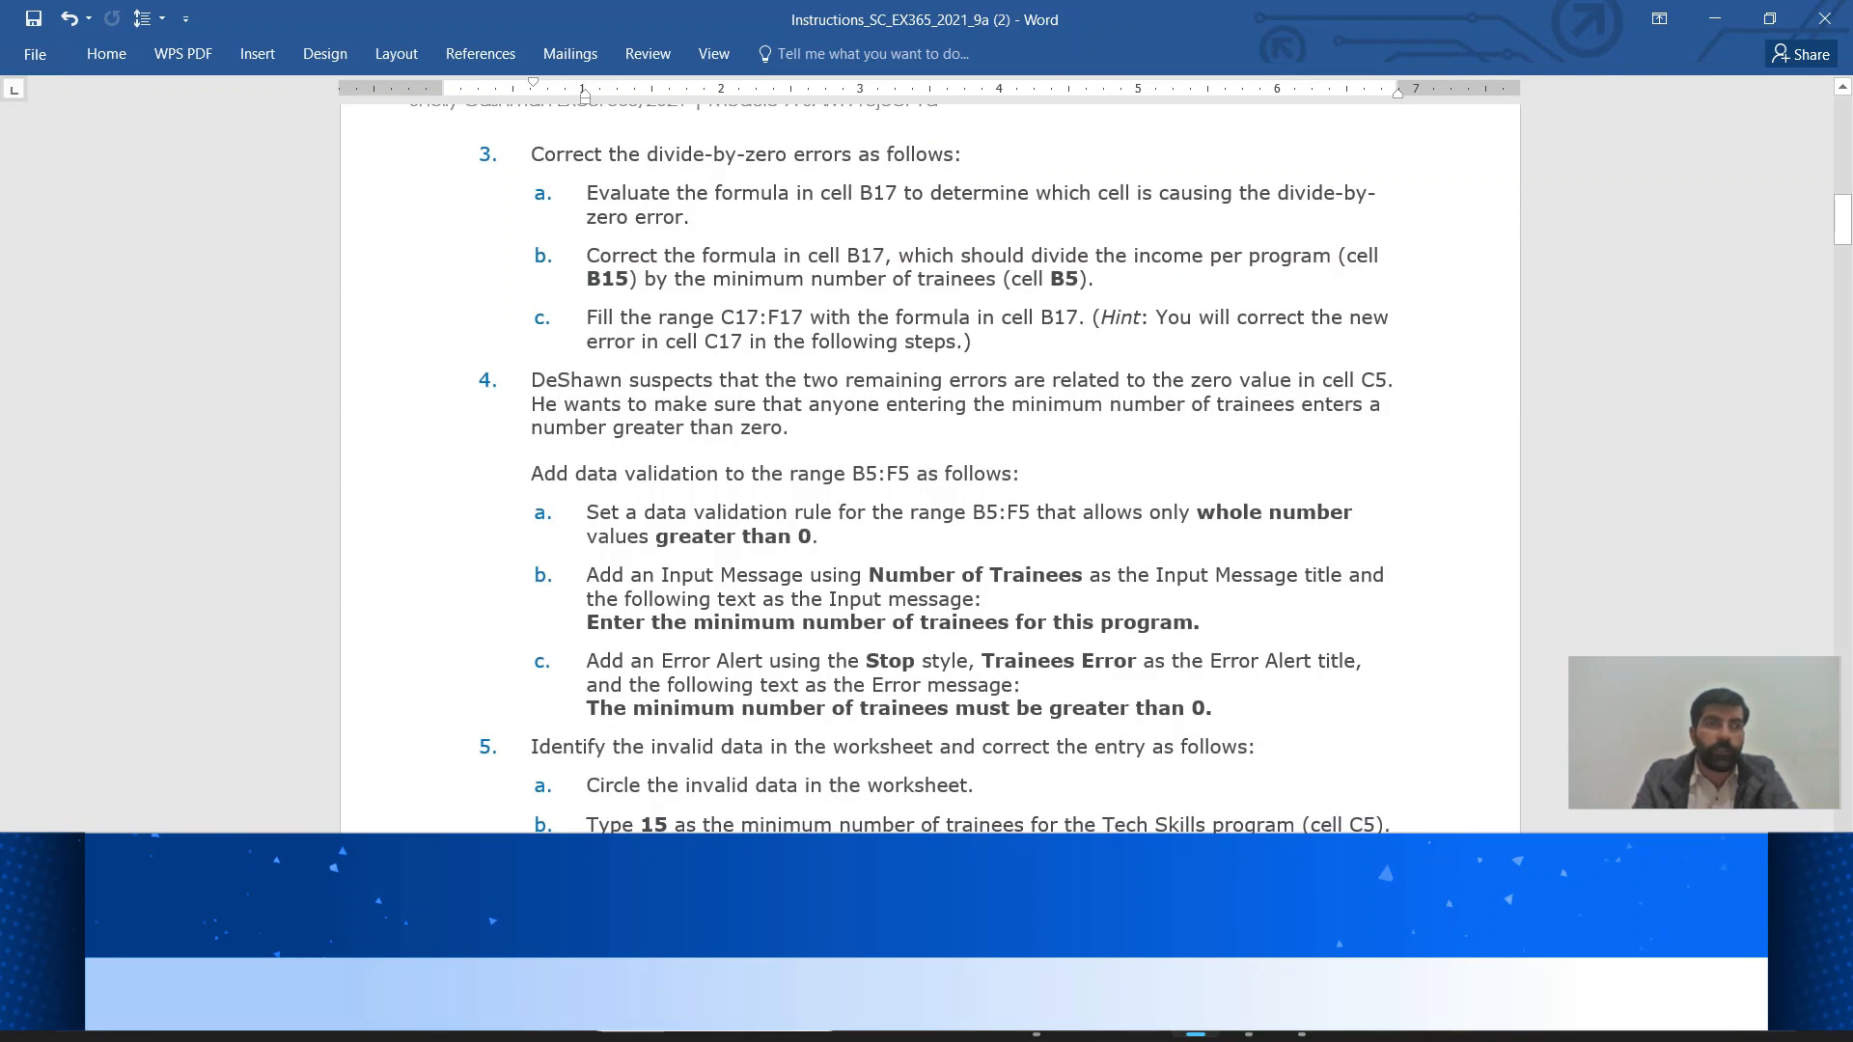
{"action": "left_click_drag", "start_coordinate": [531, 155], "coordinate": [954, 154]}
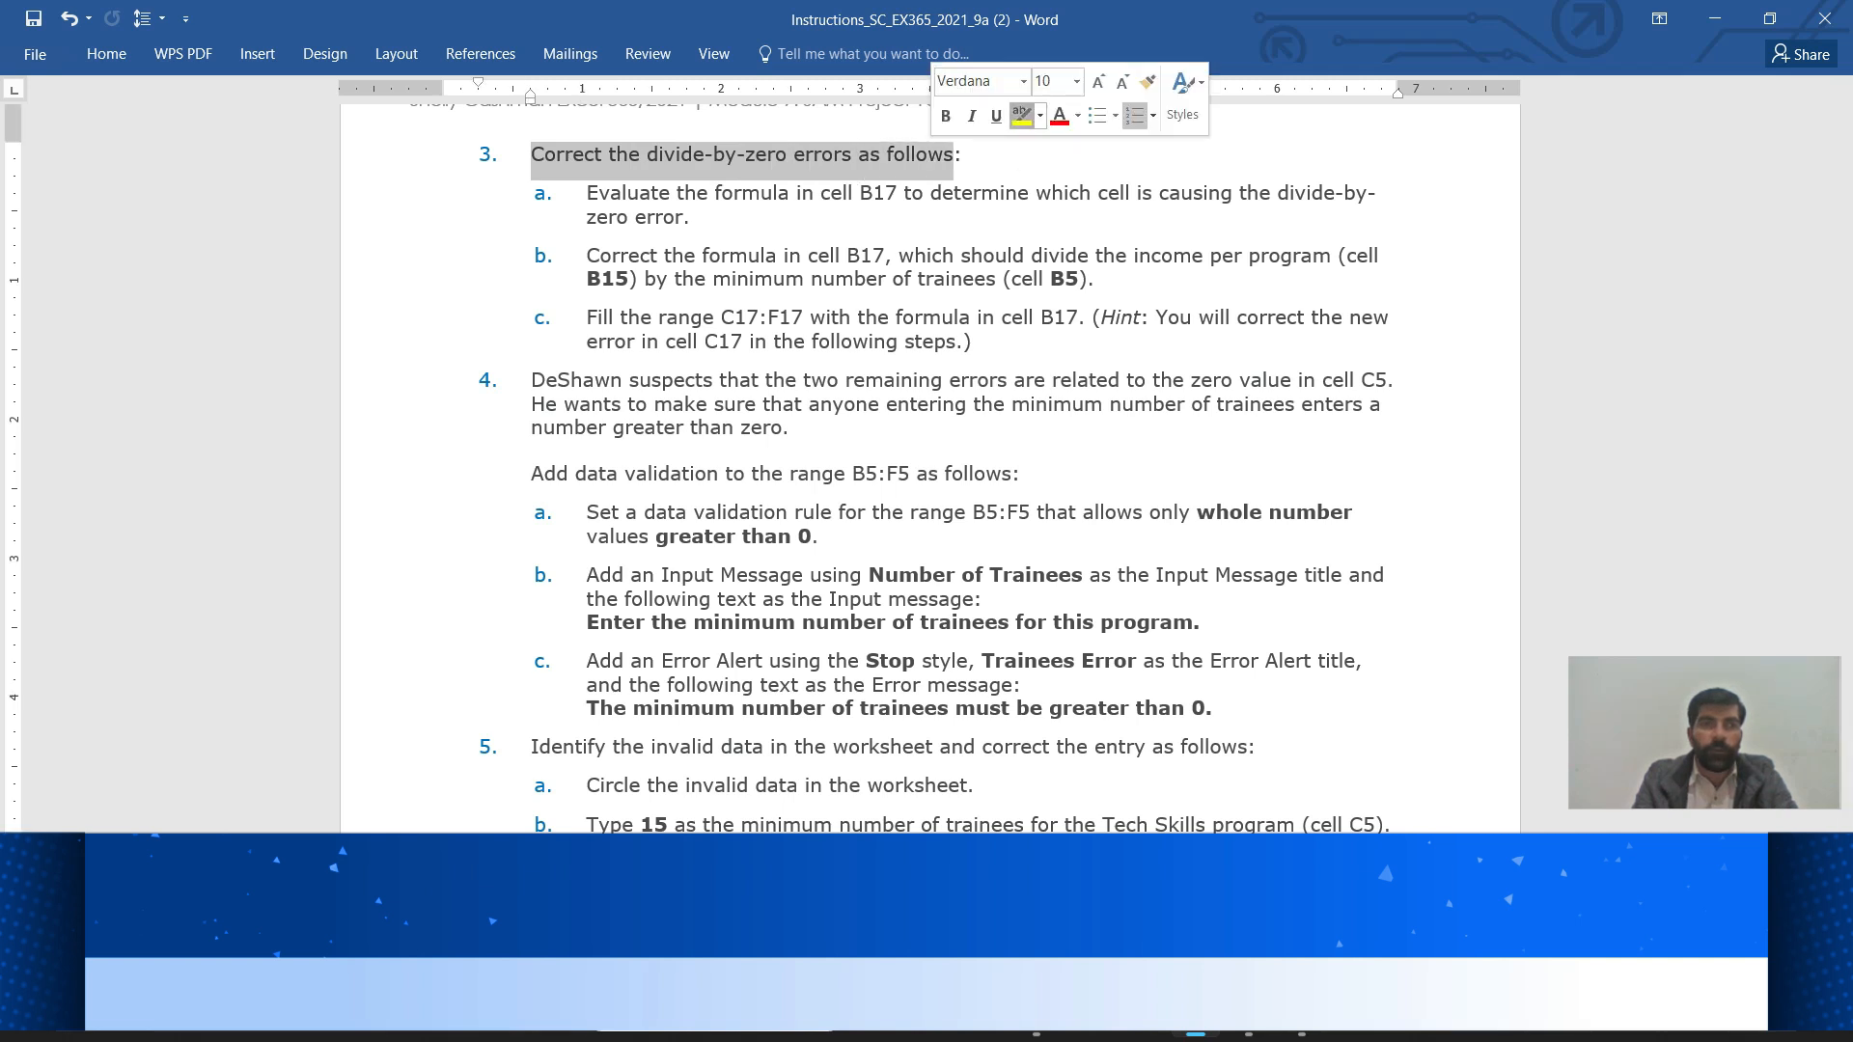
{"action": "left_click", "coordinate": [1018, 116]}
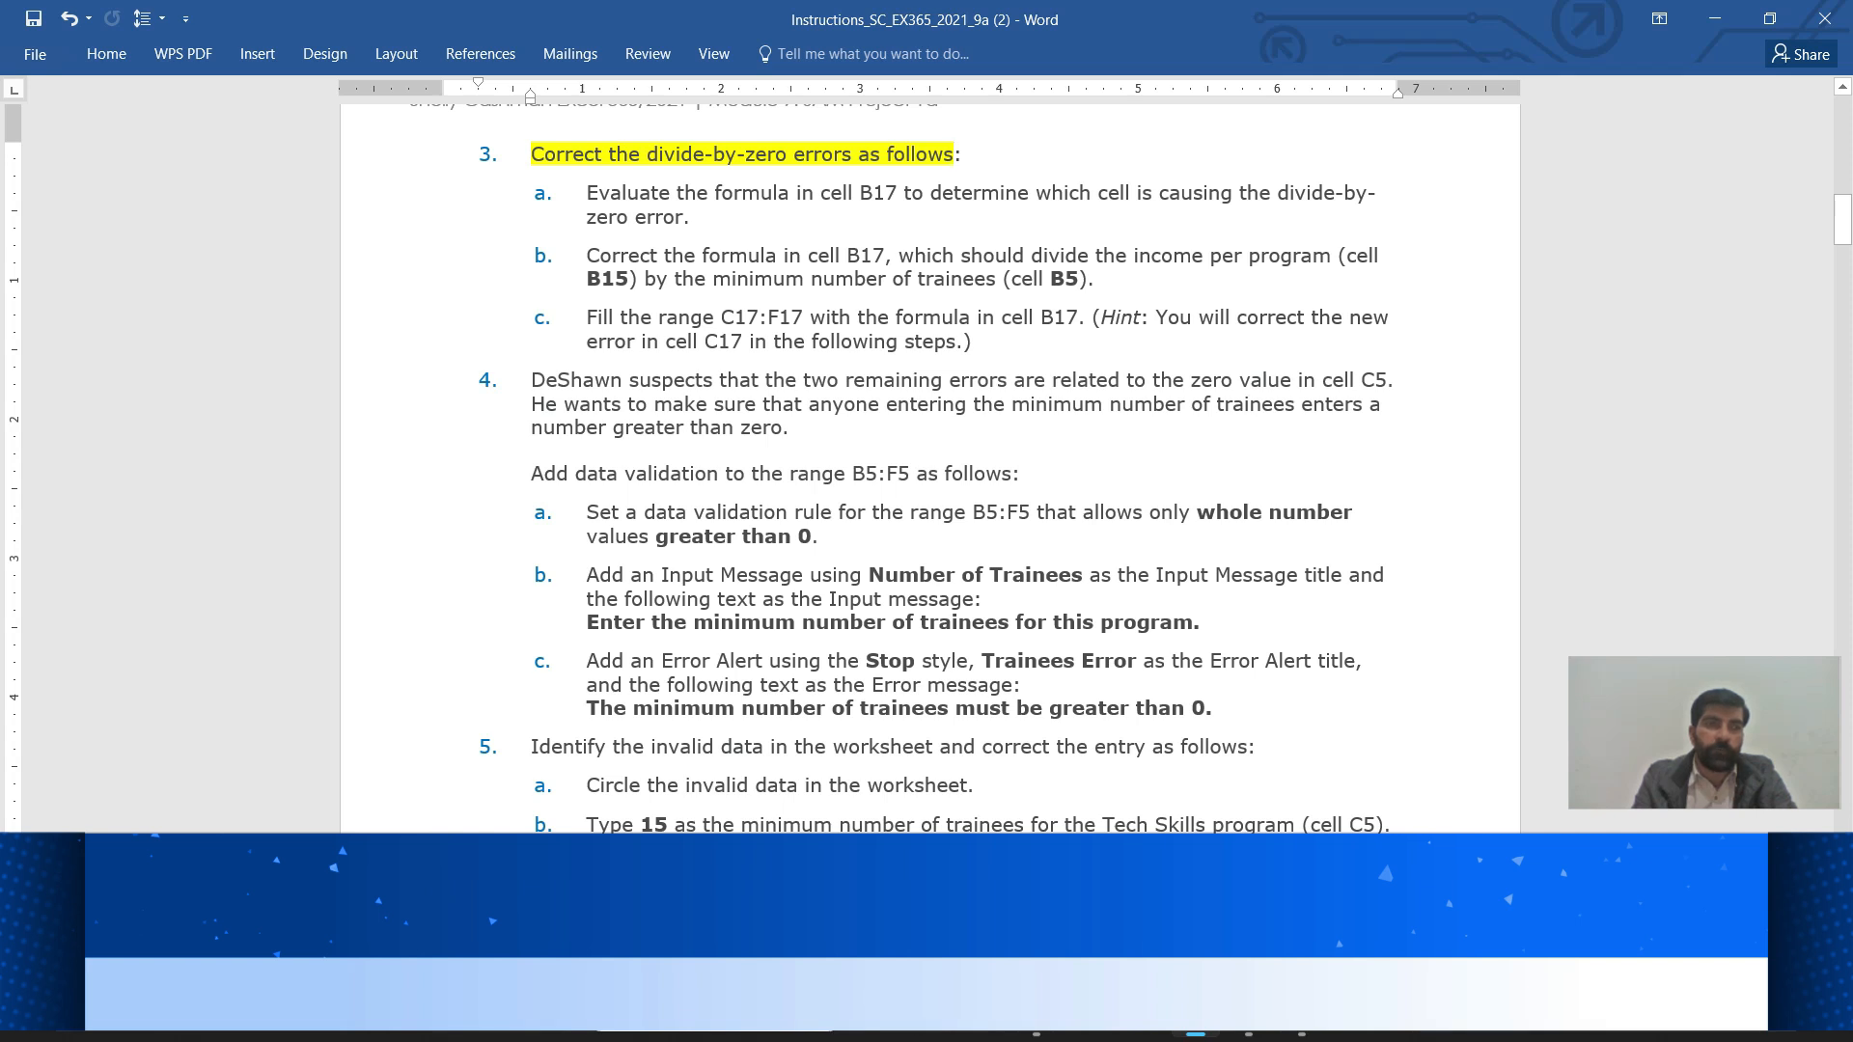
Highlight sub-step 3a in green using Home > Text Highlight Color
{"action": "left_click_drag", "start_coordinate": [587, 194], "coordinate": [1390, 217]}
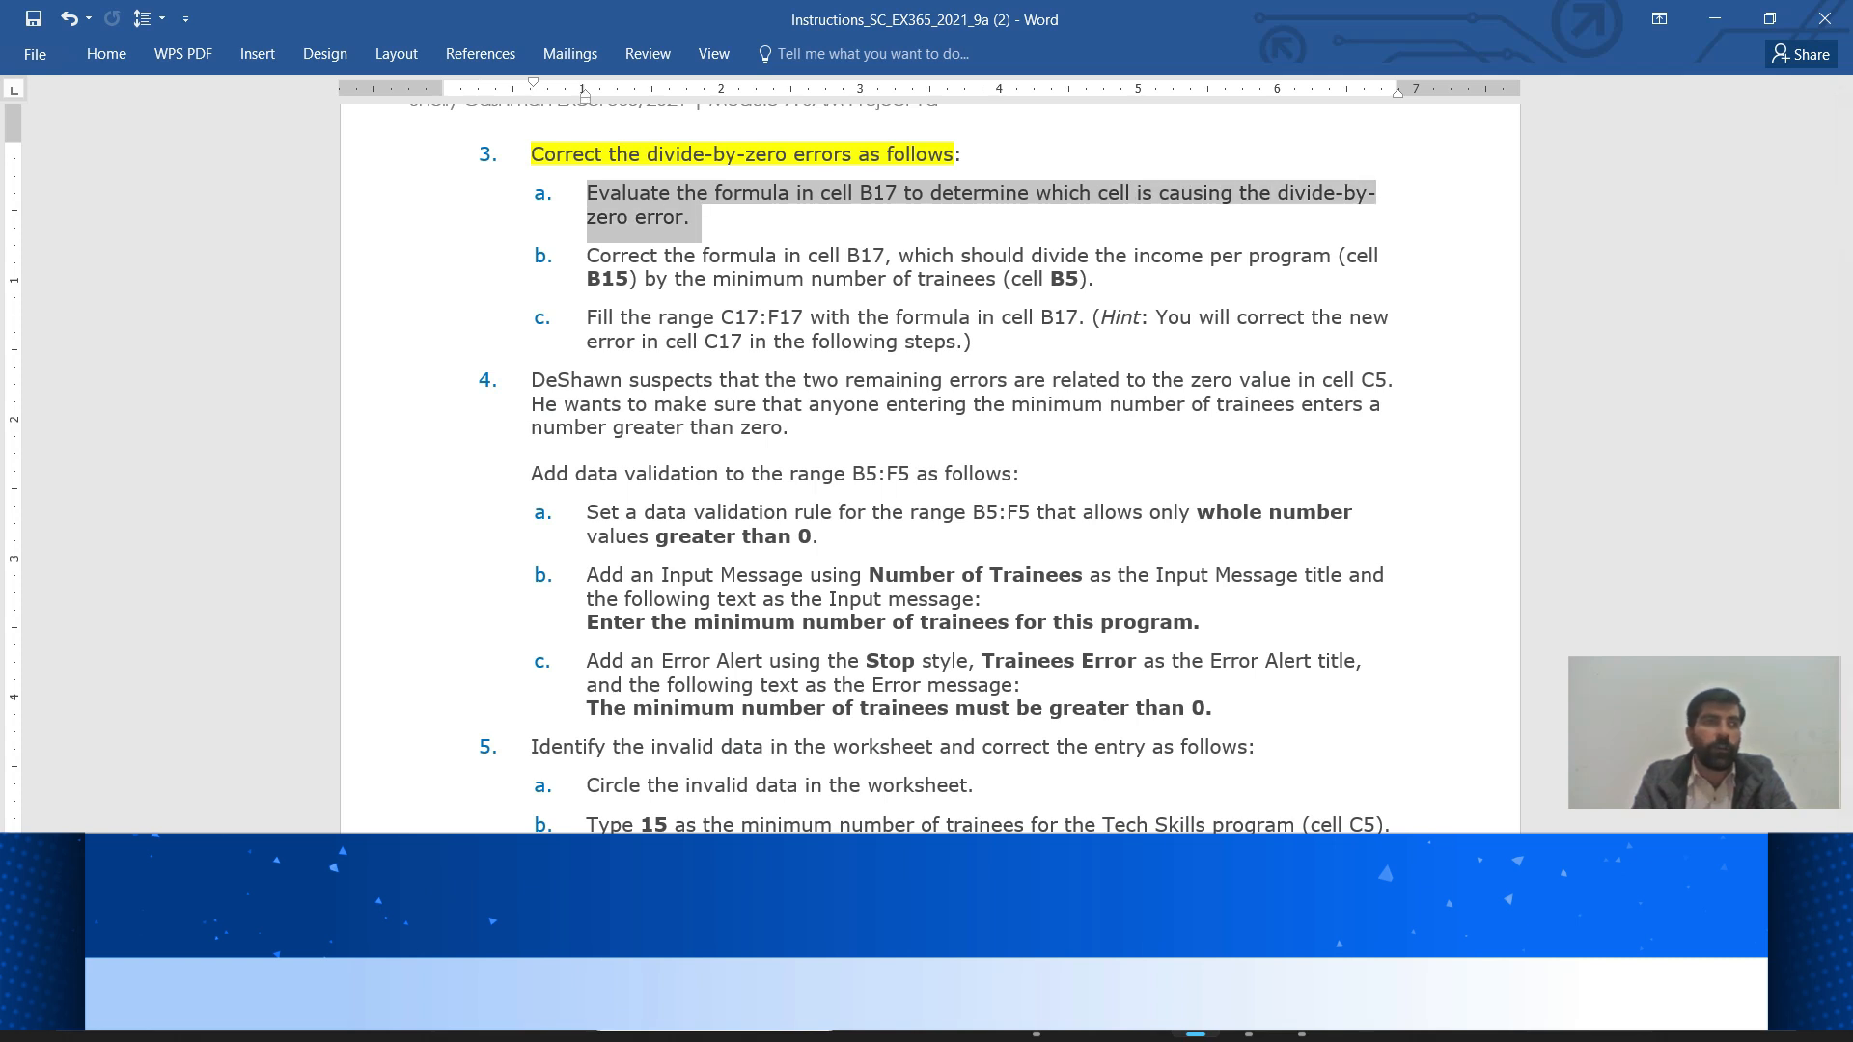
{"action": "double_click", "coordinate": [106, 54]}
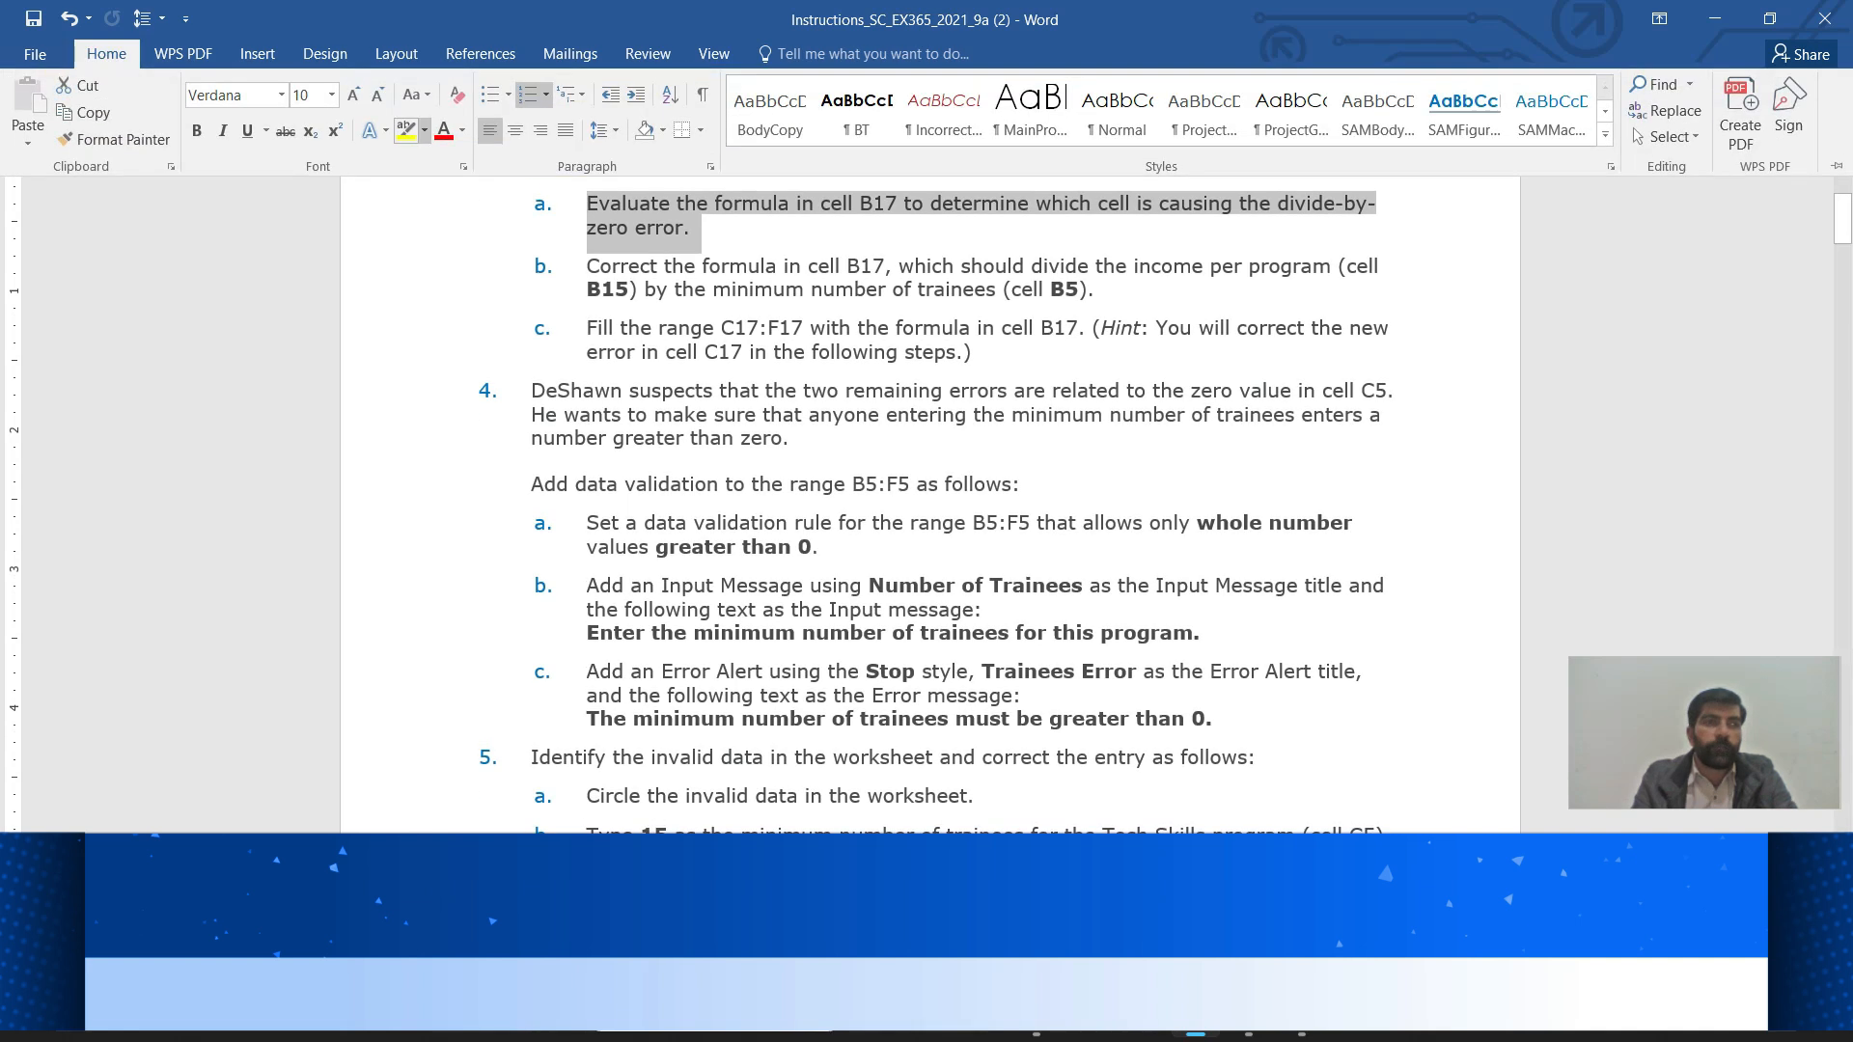
{"action": "left_click", "coordinate": [424, 131]}
{"action": "left_click", "coordinate": [447, 162]}
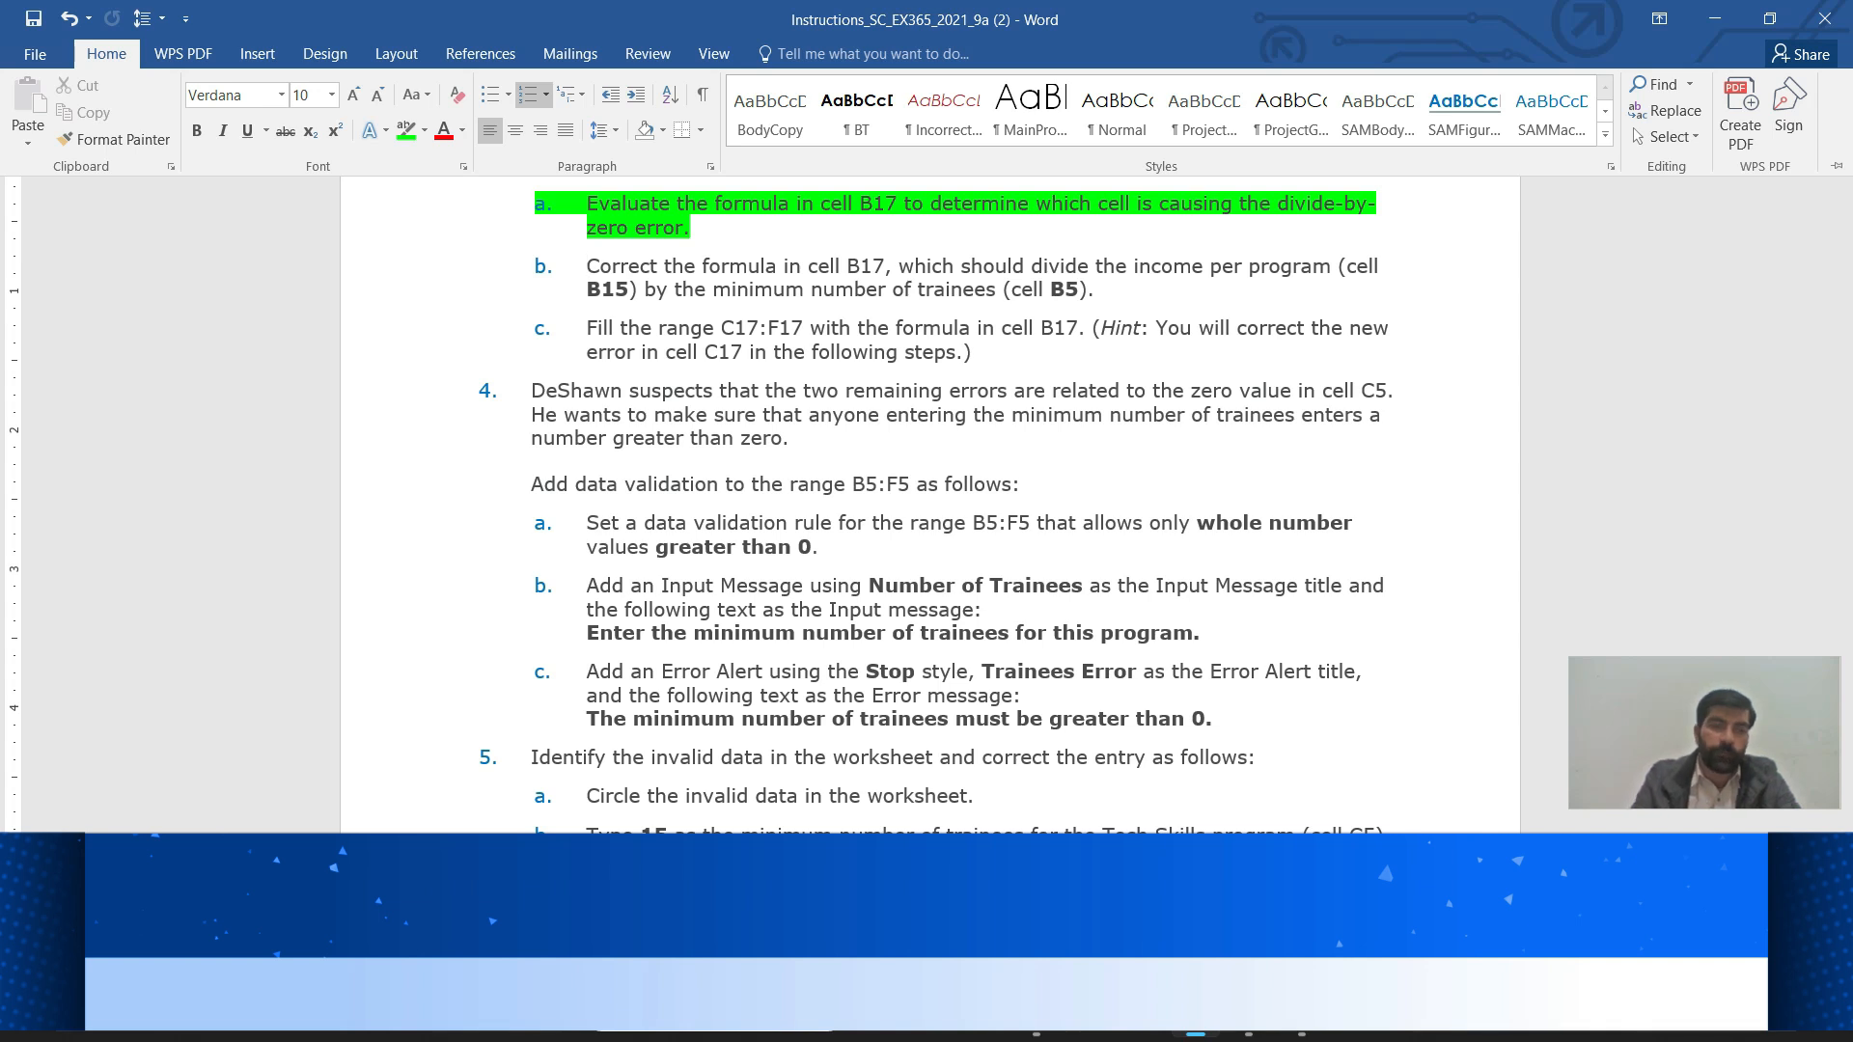
Back in Excel, go to cell B17
{"action": "mouse_move", "coordinate": [1249, 1019]}
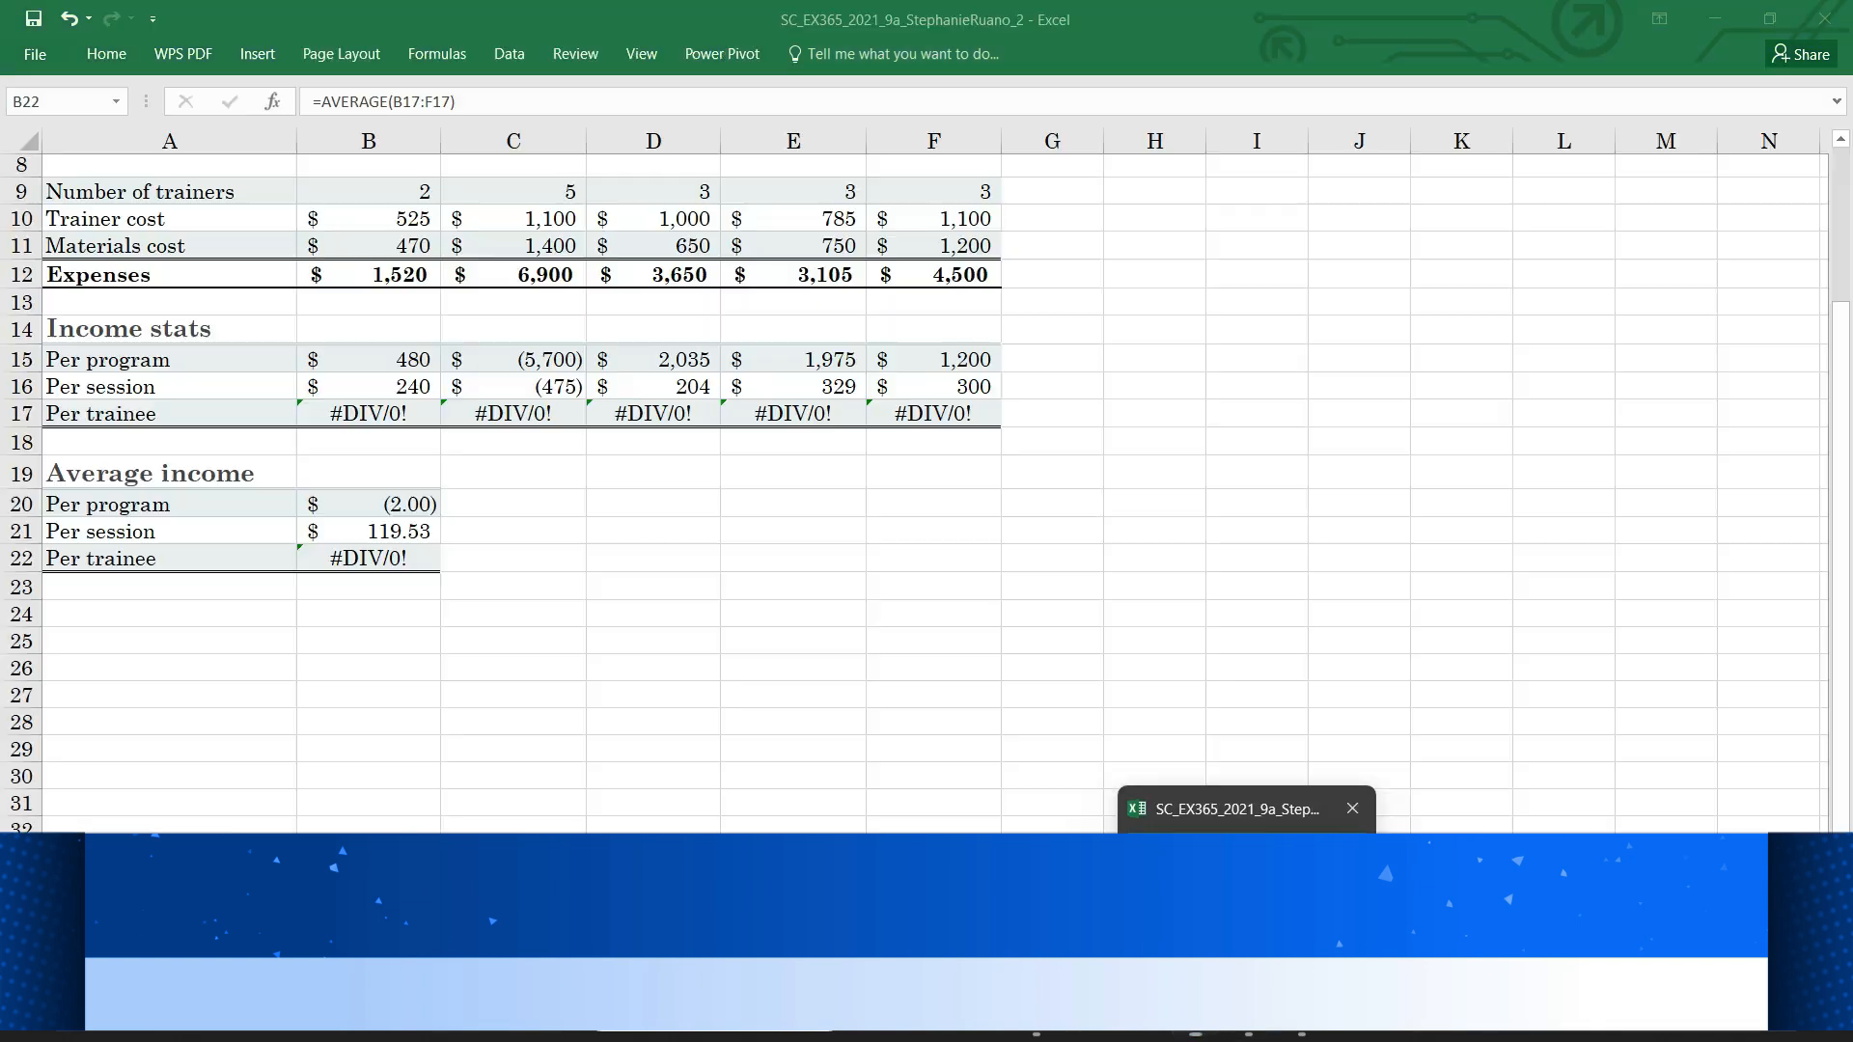
{"action": "left_click", "coordinate": [1249, 907]}
{"action": "left_click", "coordinate": [58, 102]}
{"action": "type", "text": "b17"}
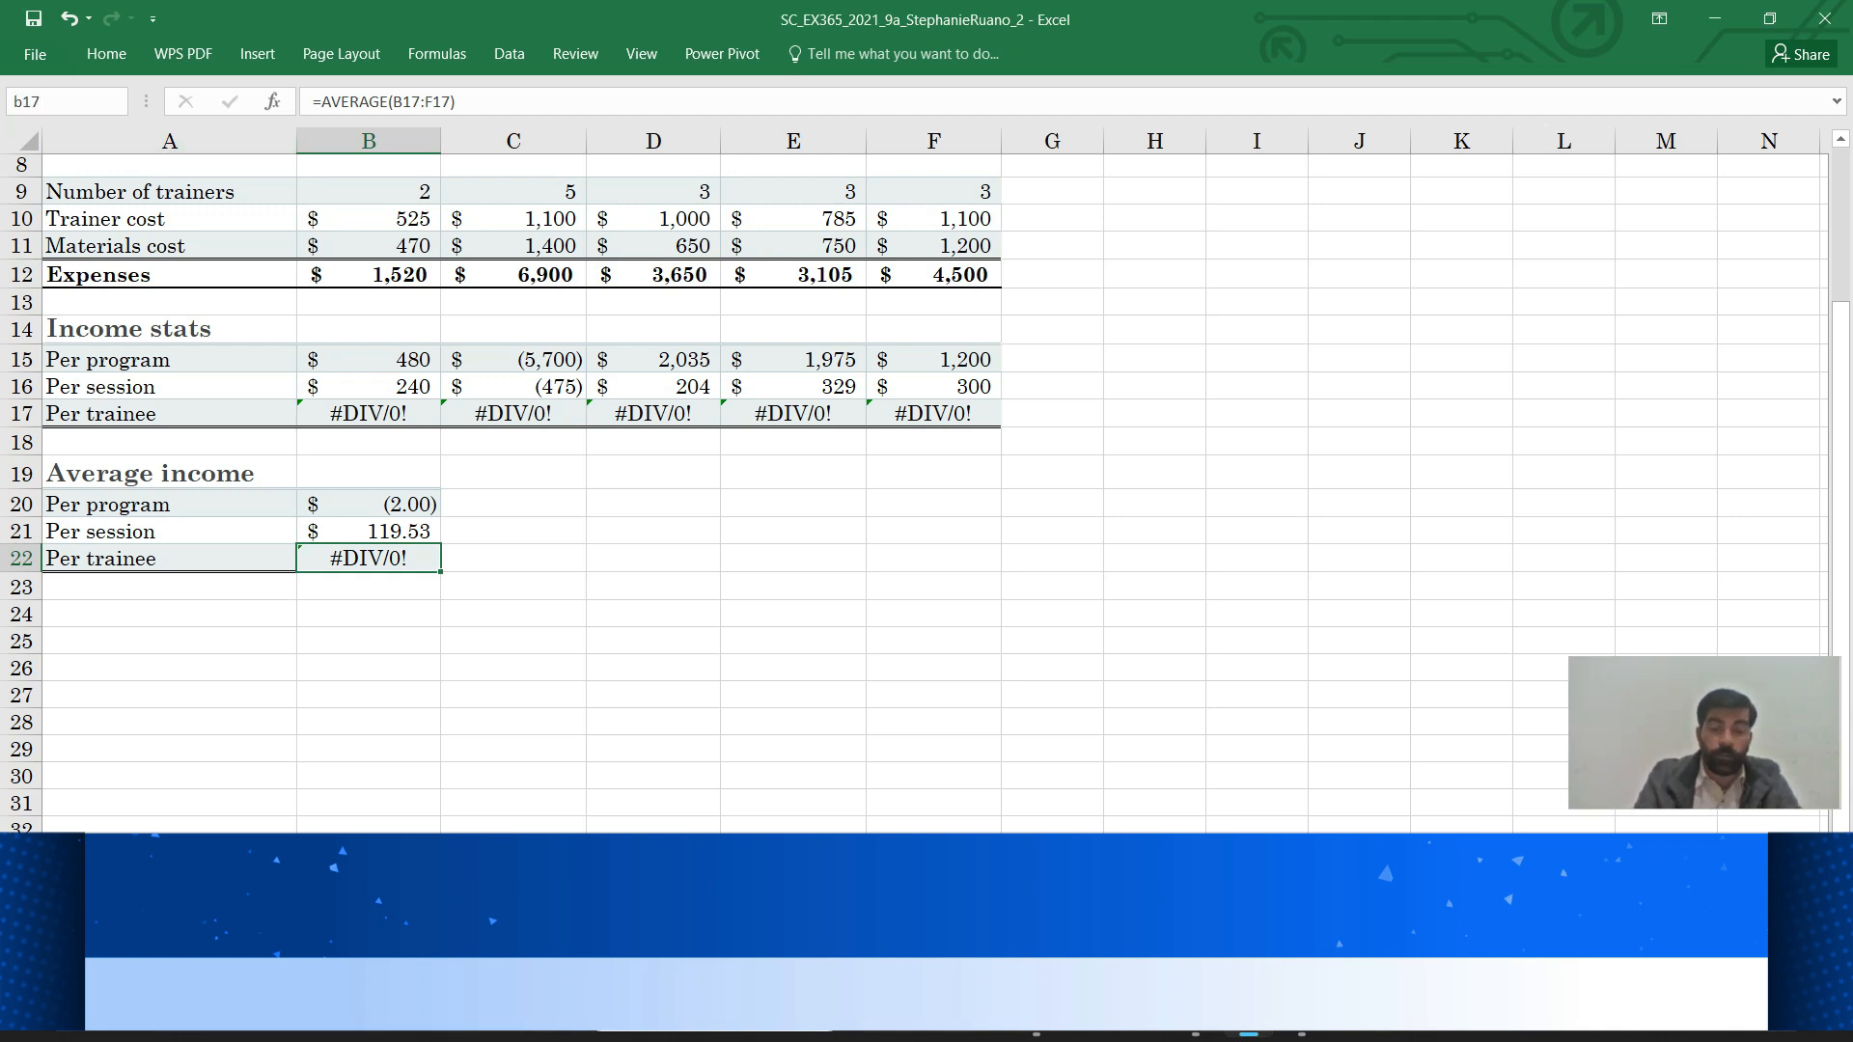
{"action": "key", "text": "Return"}
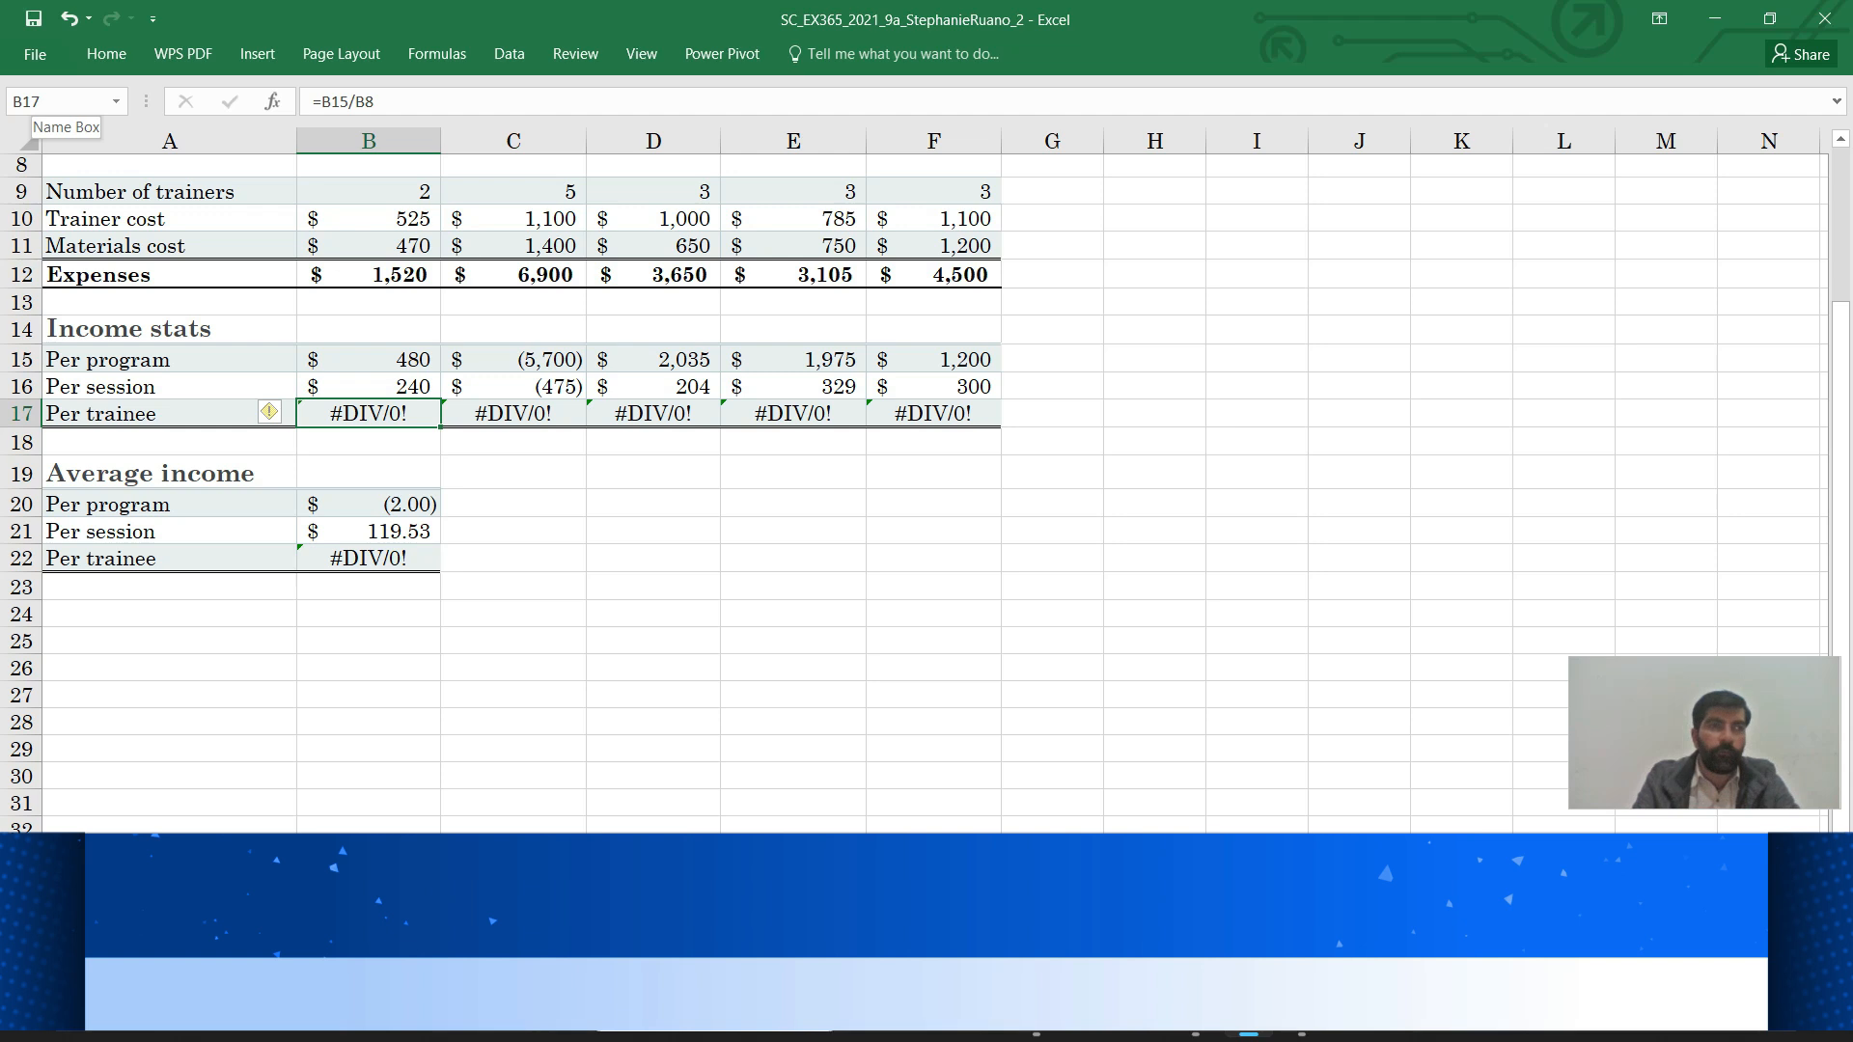
Evaluate B17's formula until it shows 480/0, exposing B8 as the zero divisor, then switch to Word
{"action": "left_click", "coordinate": [437, 53]}
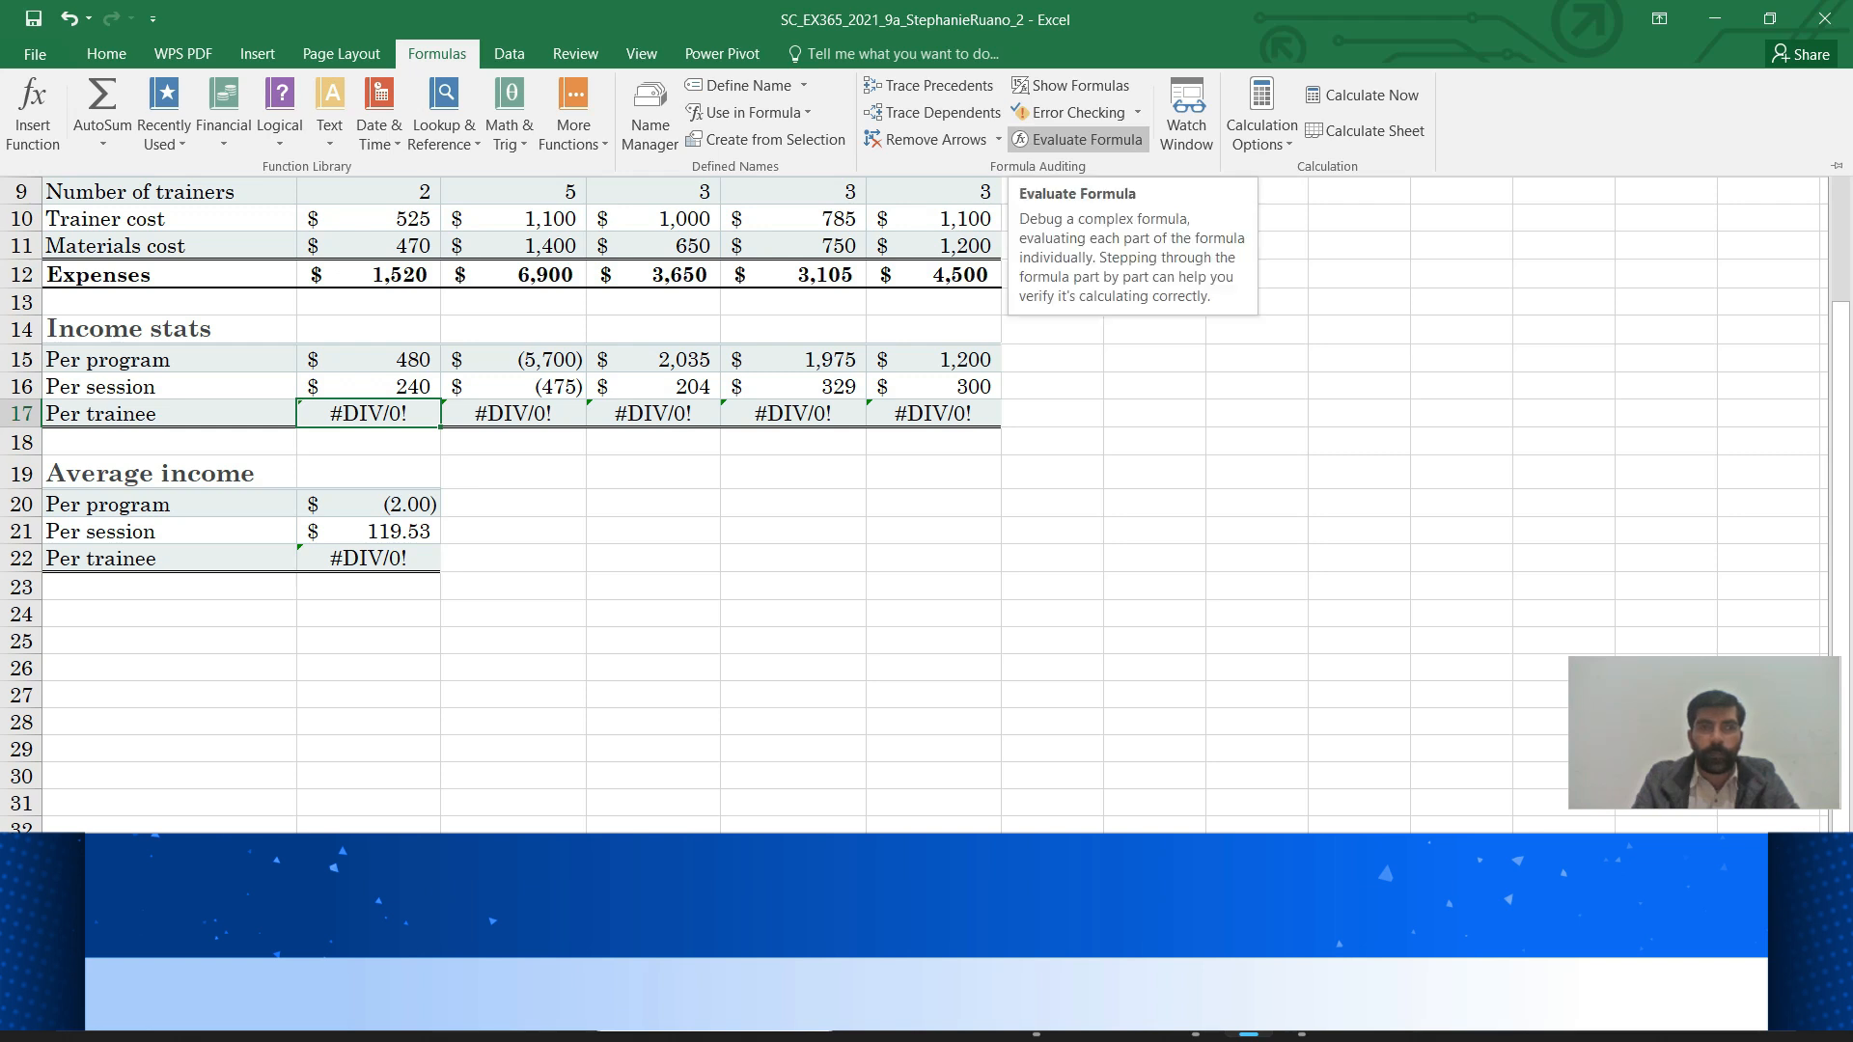
{"action": "left_click", "coordinate": [1078, 139]}
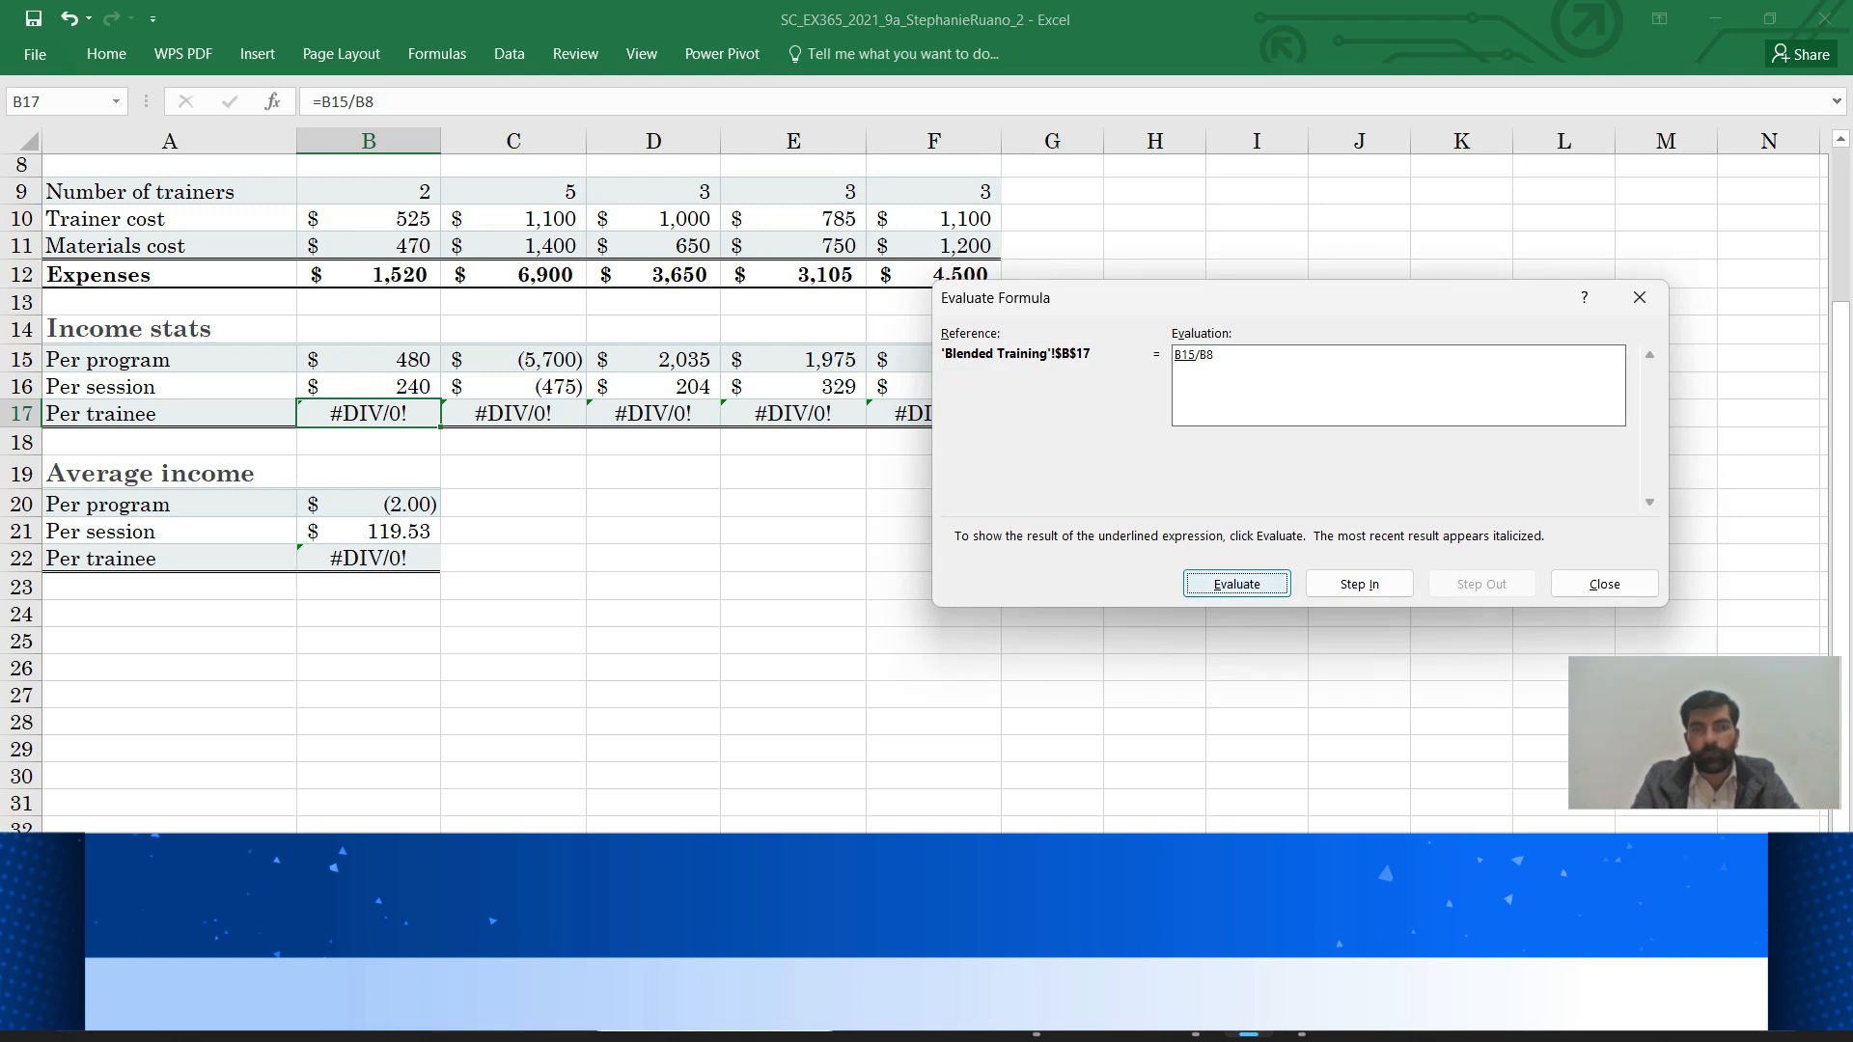
{"action": "left_click", "coordinate": [1236, 584]}
{"action": "left_click", "coordinate": [1237, 584]}
{"action": "left_click", "coordinate": [1237, 583]}
{"action": "left_click", "coordinate": [1237, 584]}
{"action": "left_click", "coordinate": [1236, 584]}
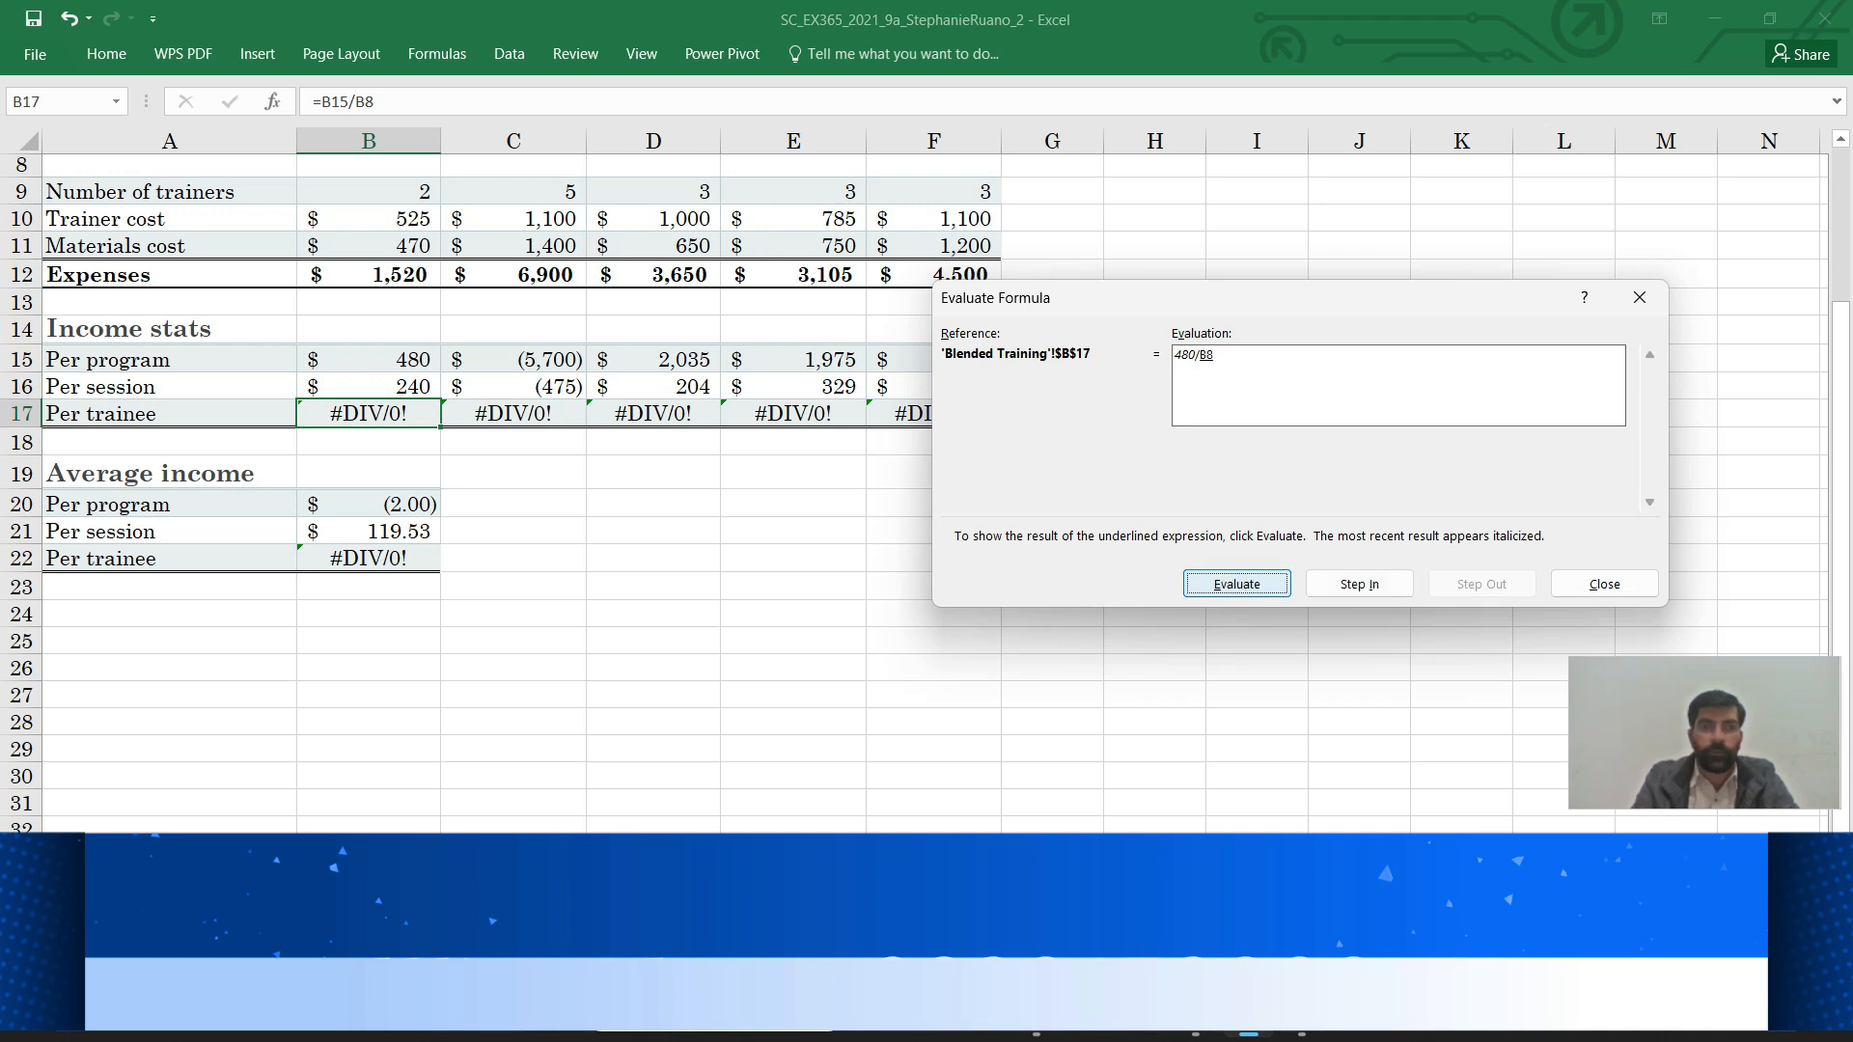
{"action": "left_click", "coordinate": [1237, 584]}
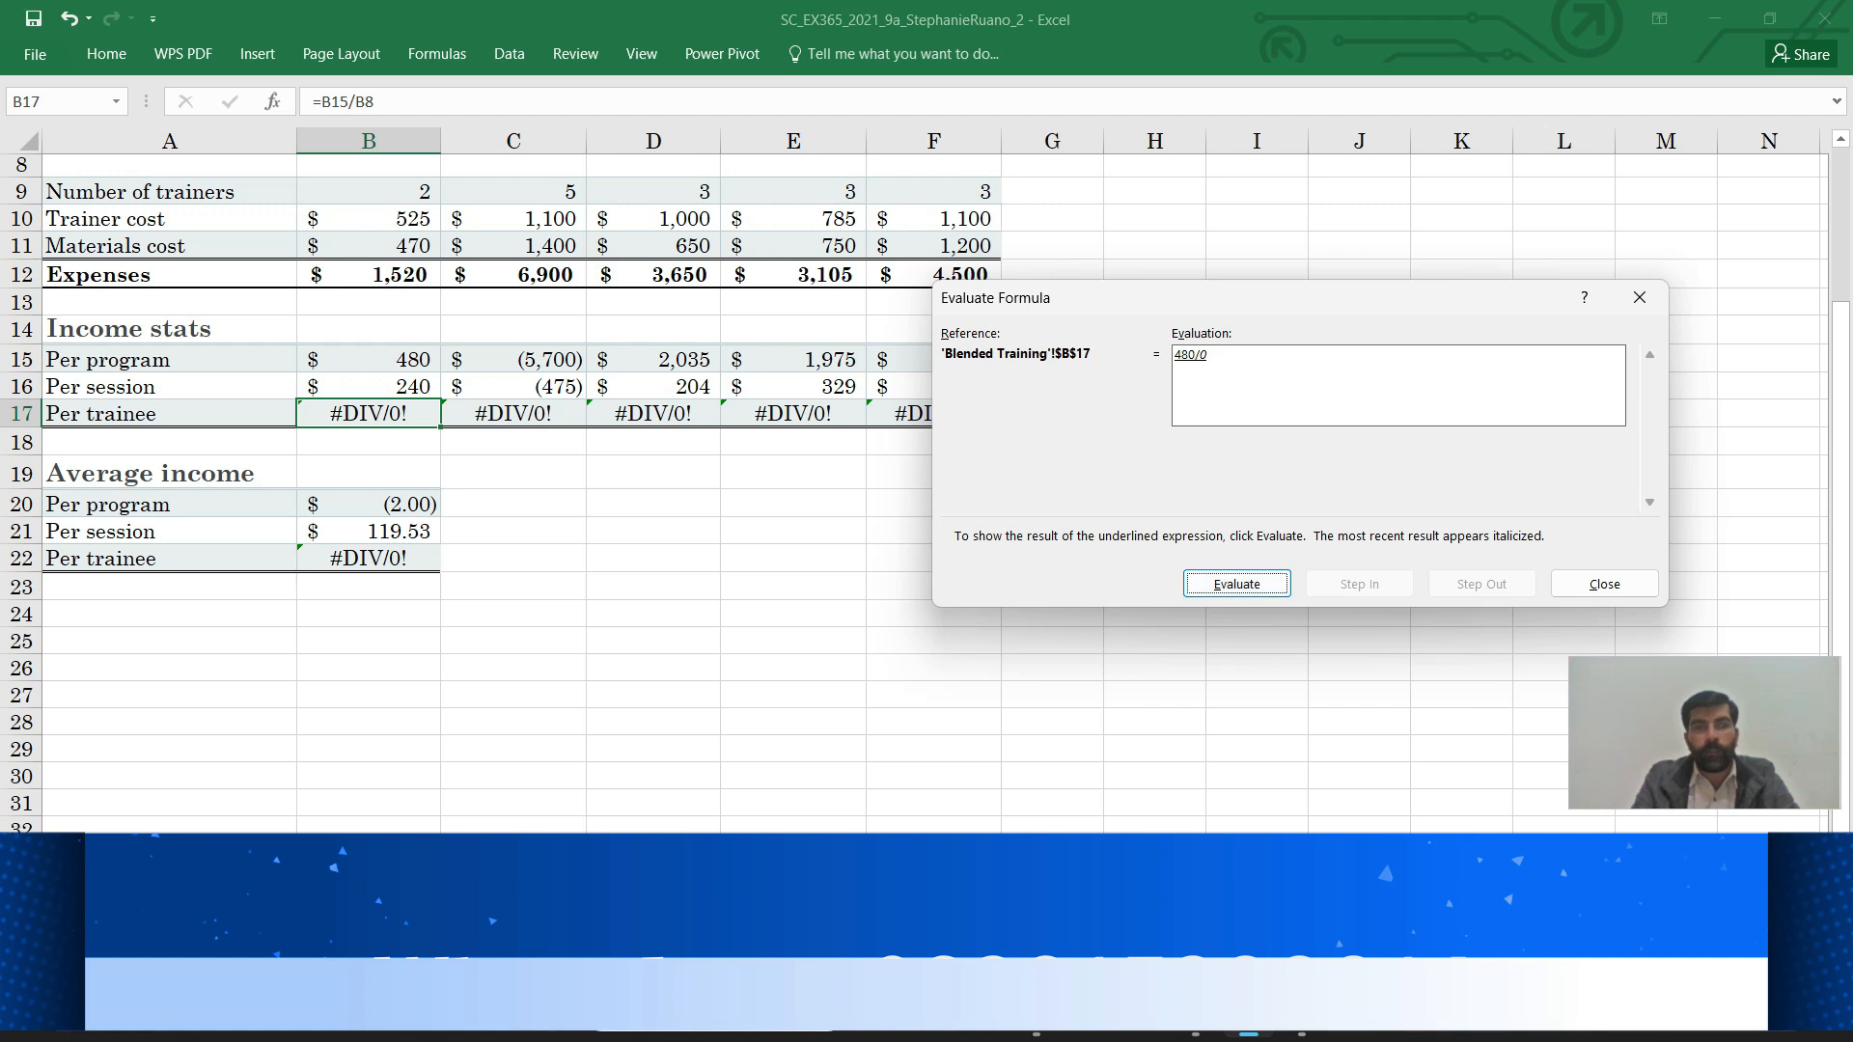
{"action": "mouse_move", "coordinate": [1195, 1035]}
{"action": "left_click", "coordinate": [1193, 809]}
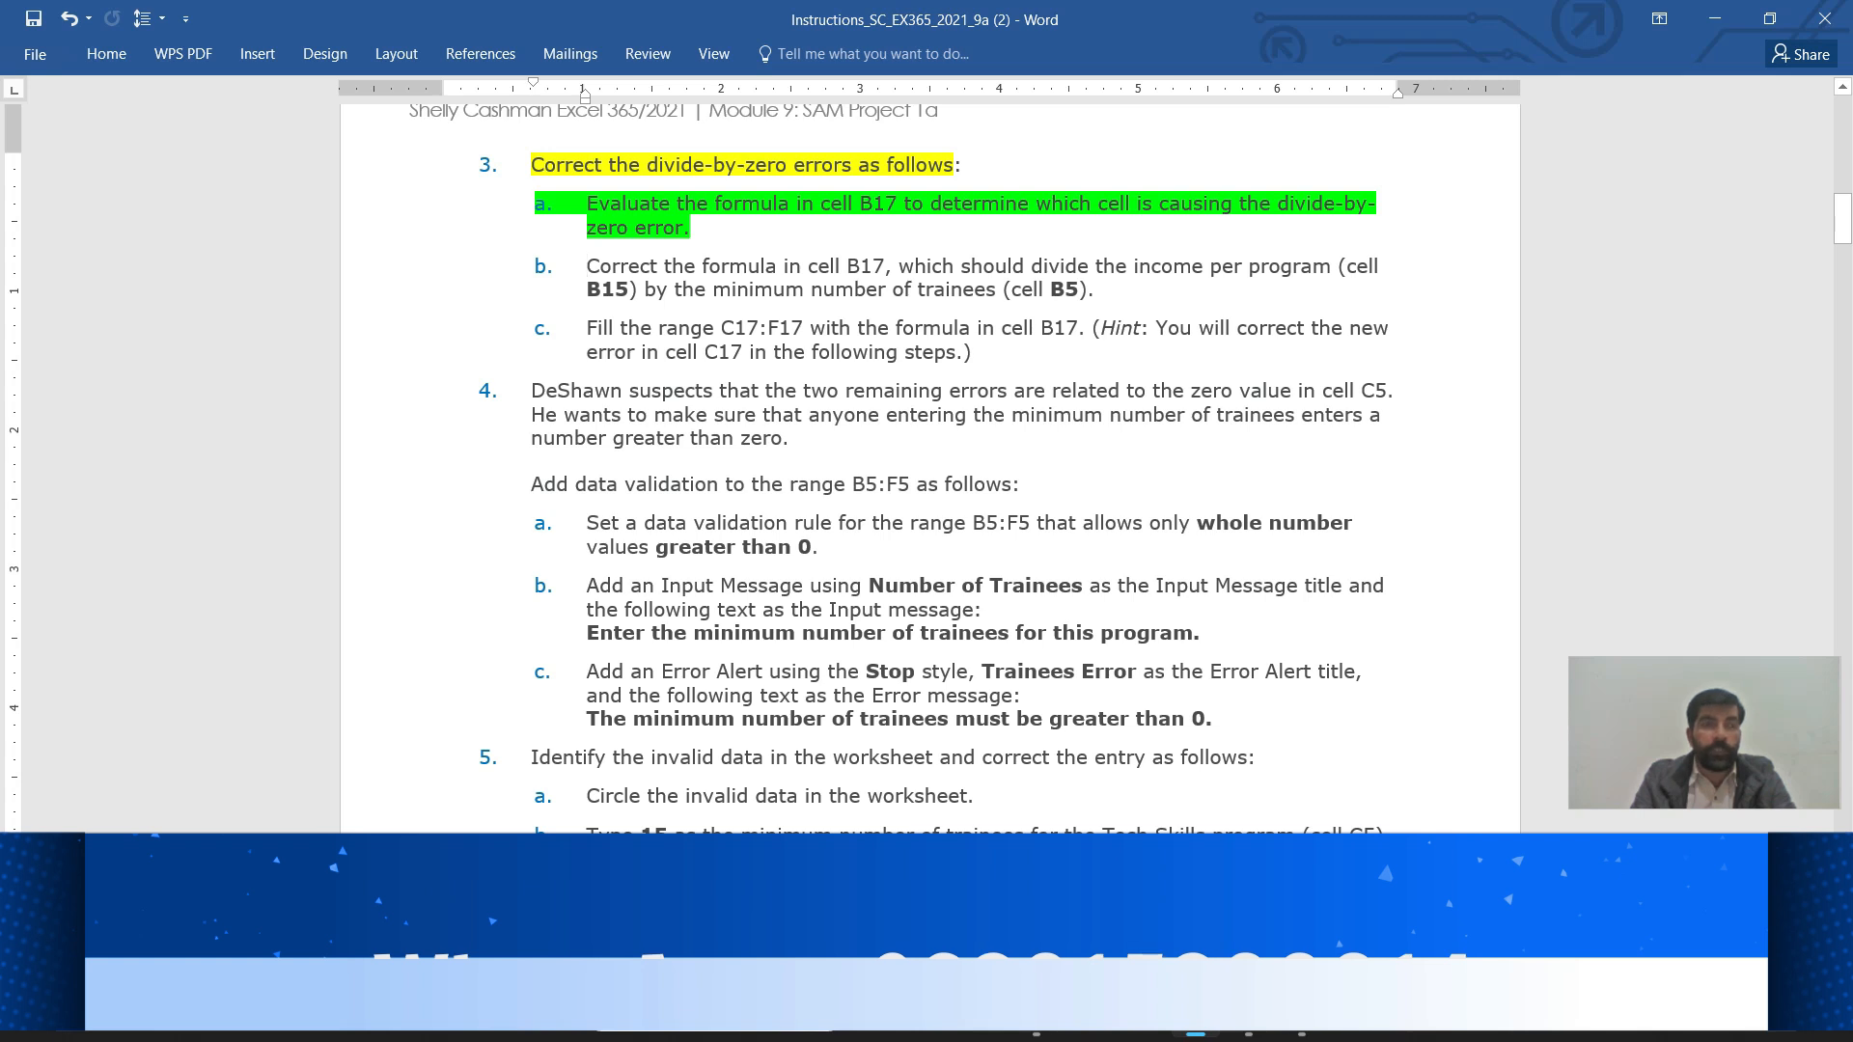
Highlight instruction 3b, dividing B15 by B5 in B17, in cyan, then return to Excel
{"action": "left_click_drag", "start_coordinate": [587, 267], "coordinate": [1107, 290]}
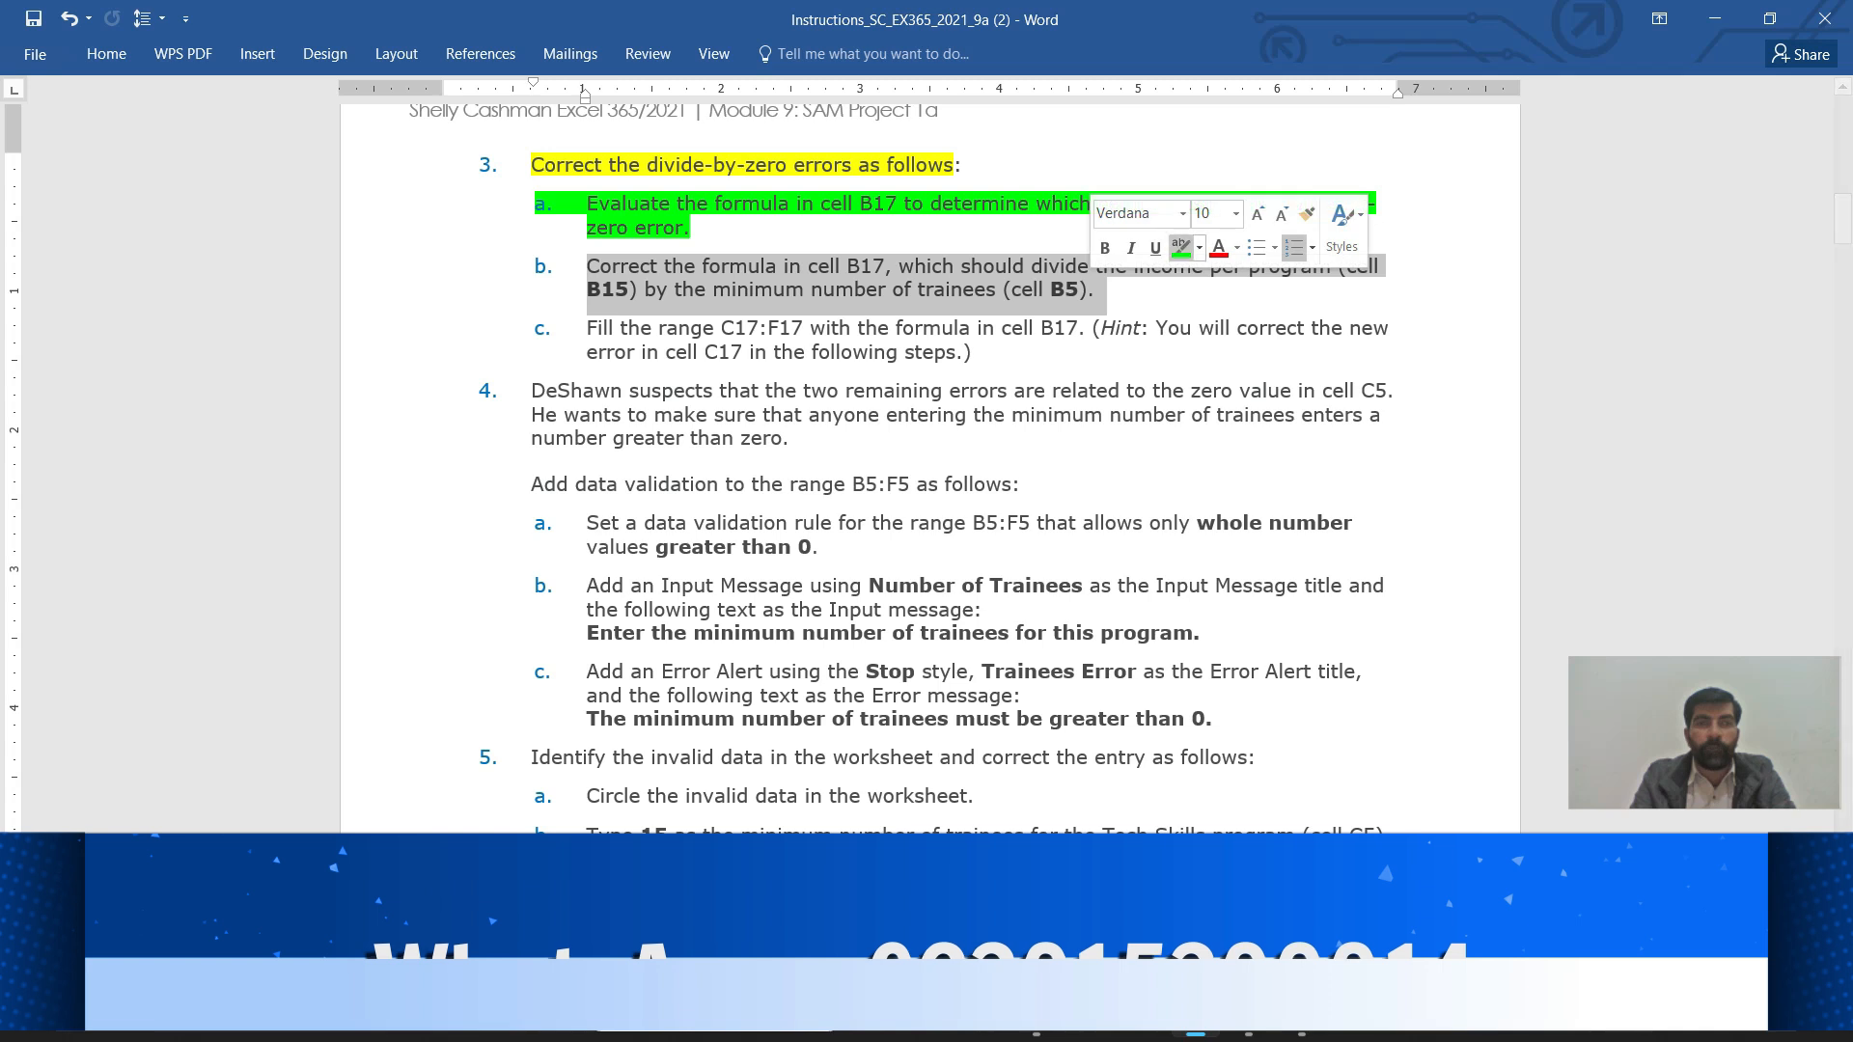
{"action": "left_click", "coordinate": [1199, 248]}
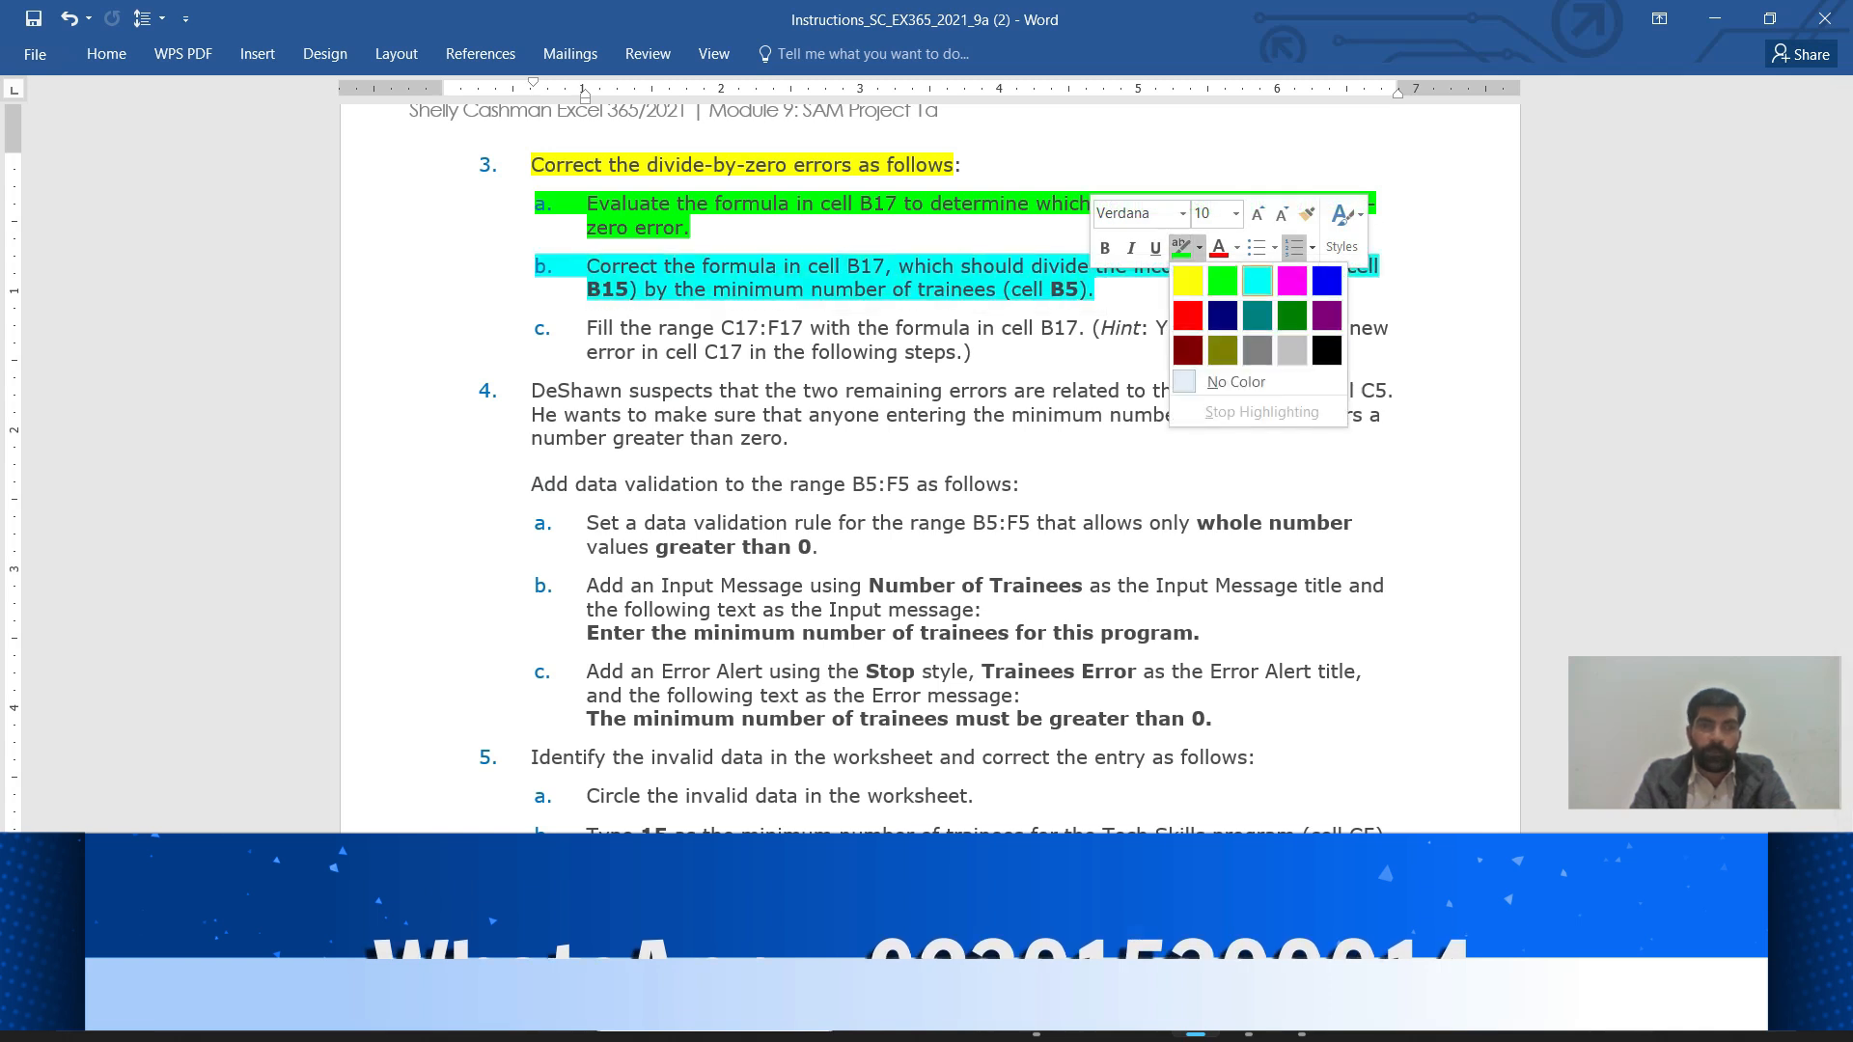
{"action": "left_click", "coordinate": [1257, 281]}
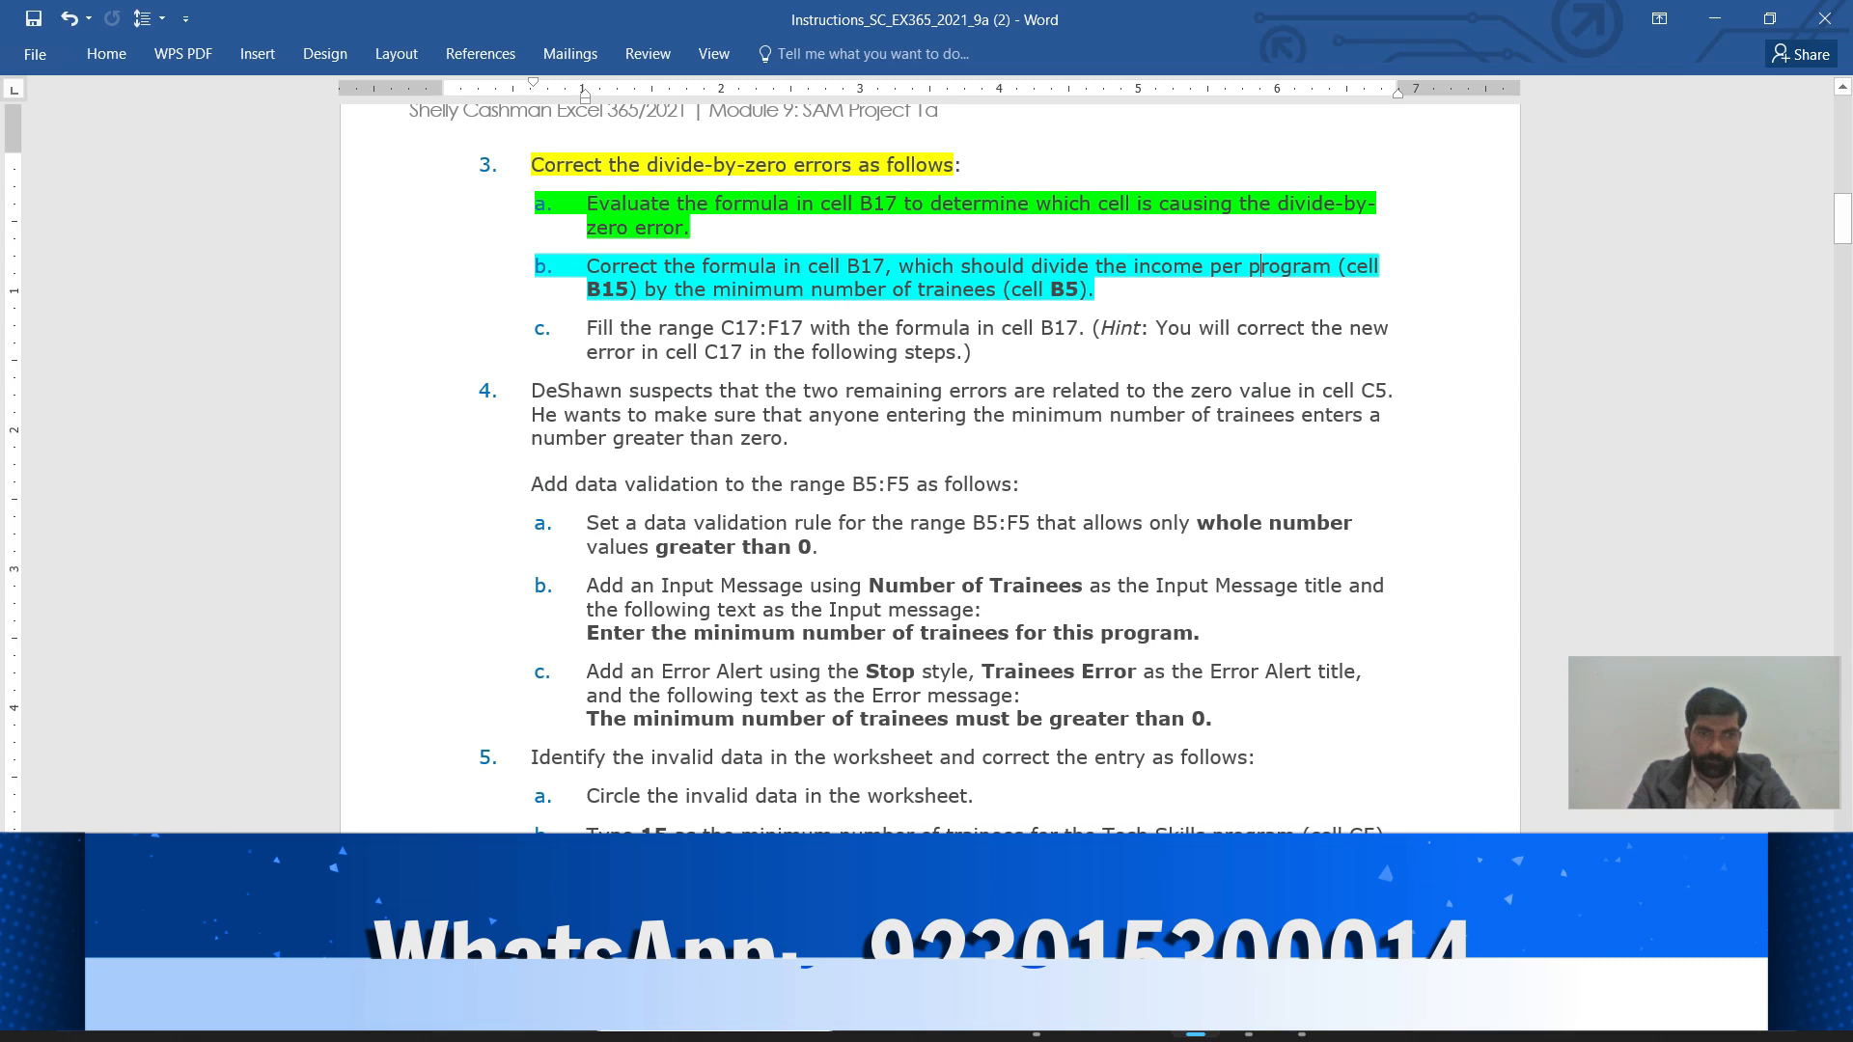
{"action": "mouse_move", "coordinate": [1249, 1014]}
{"action": "left_click", "coordinate": [1249, 912]}
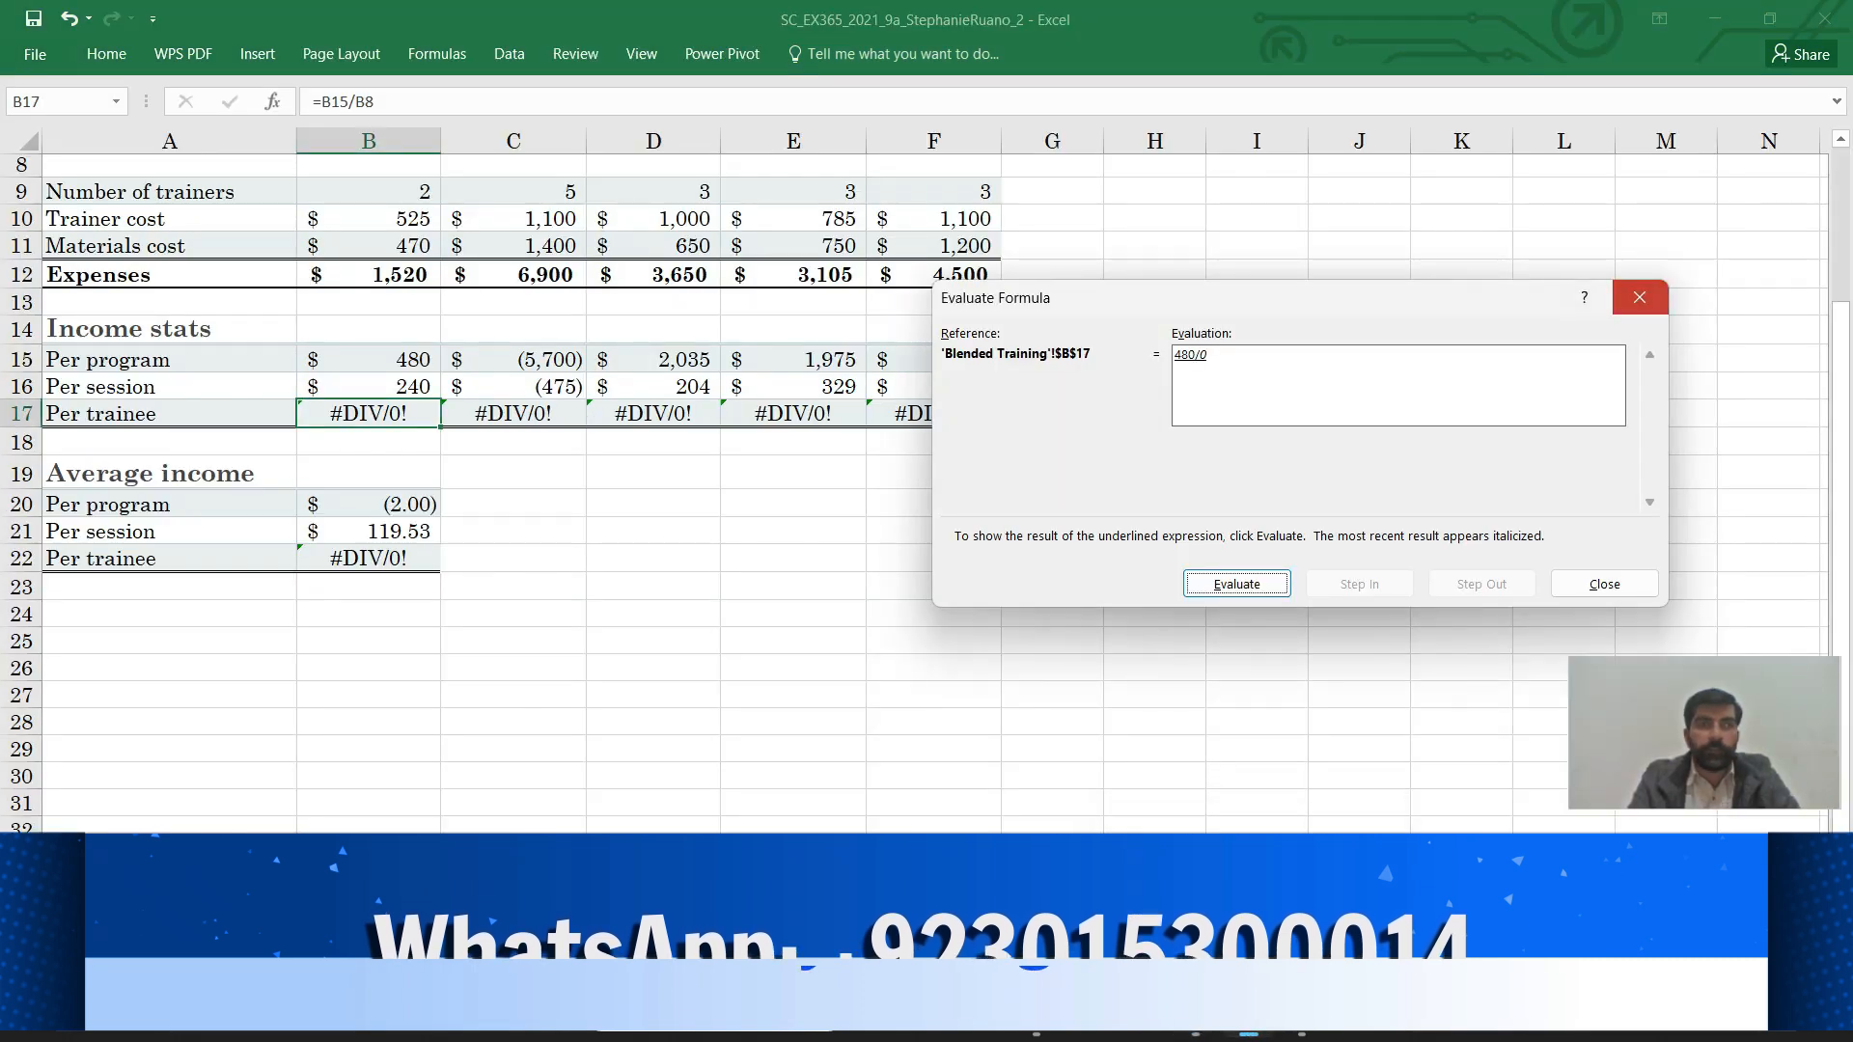
Close Evaluate Formula and change B17 to =B15/B5 so it shows $48
{"action": "left_click", "coordinate": [1639, 297]}
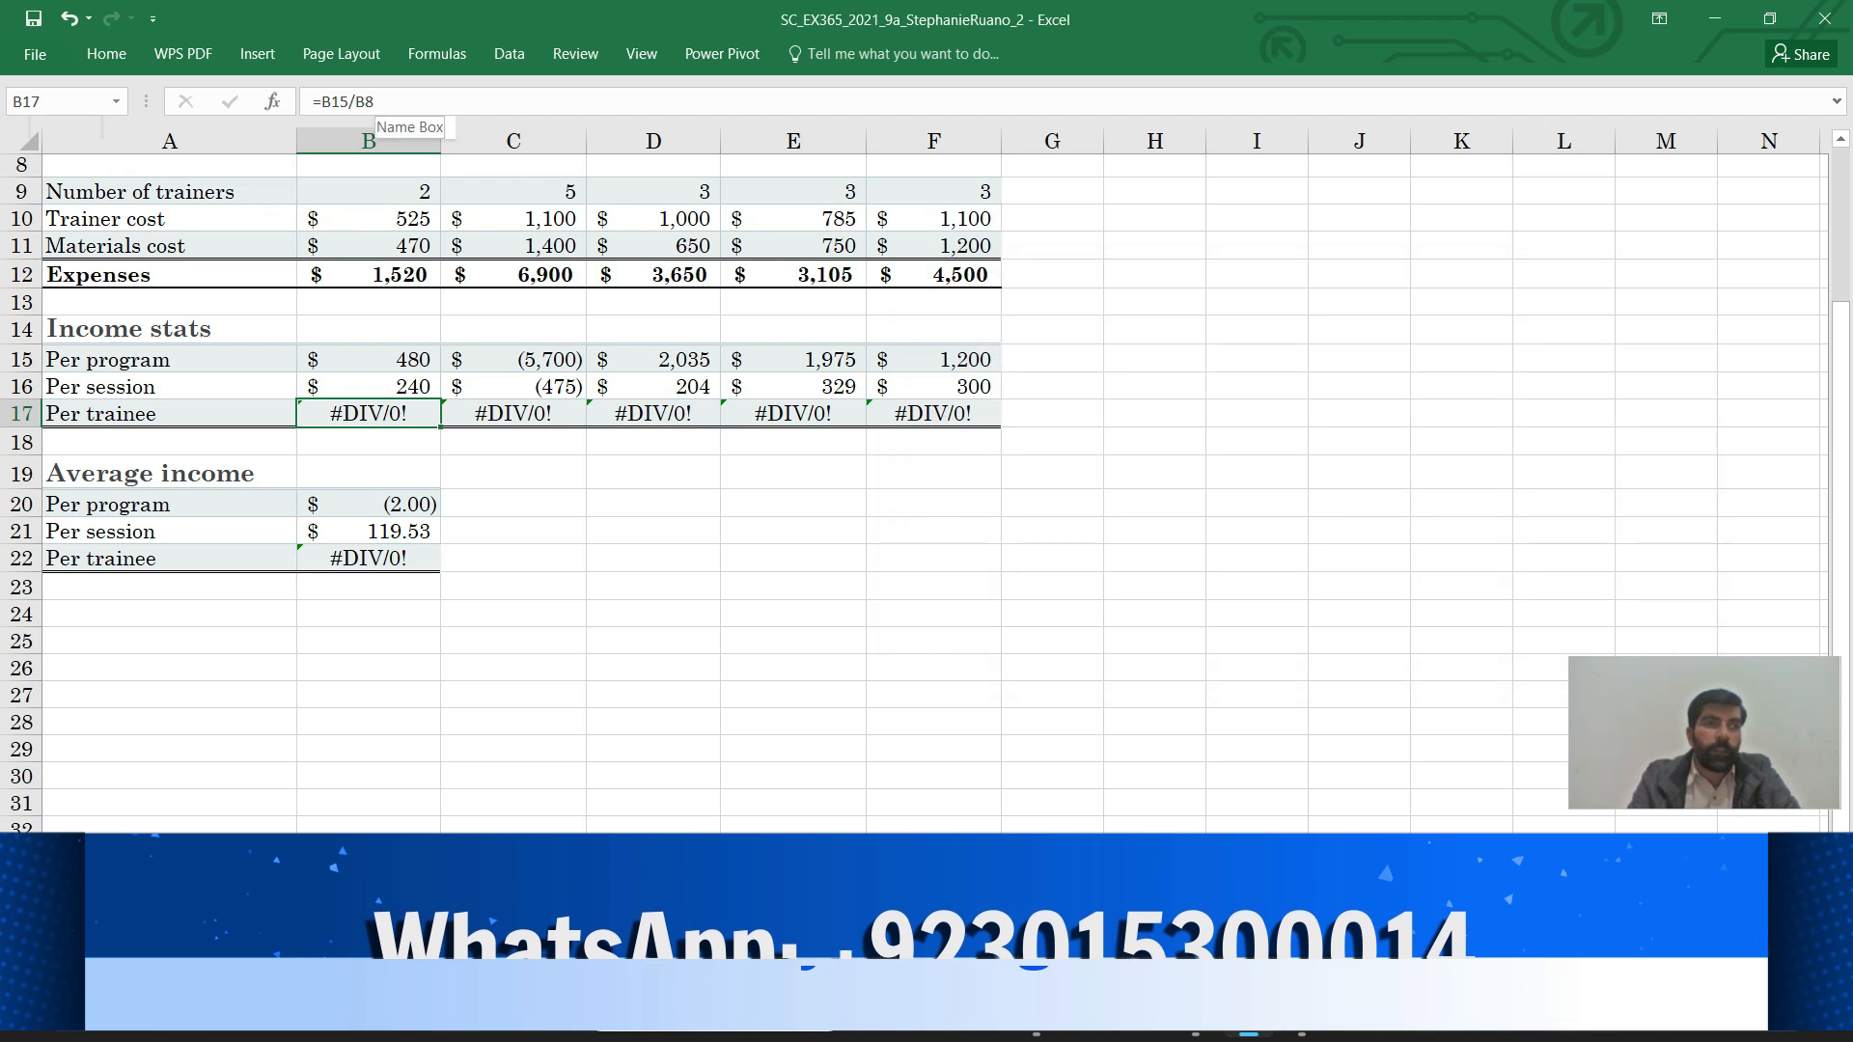
{"action": "key", "text": "F2"}
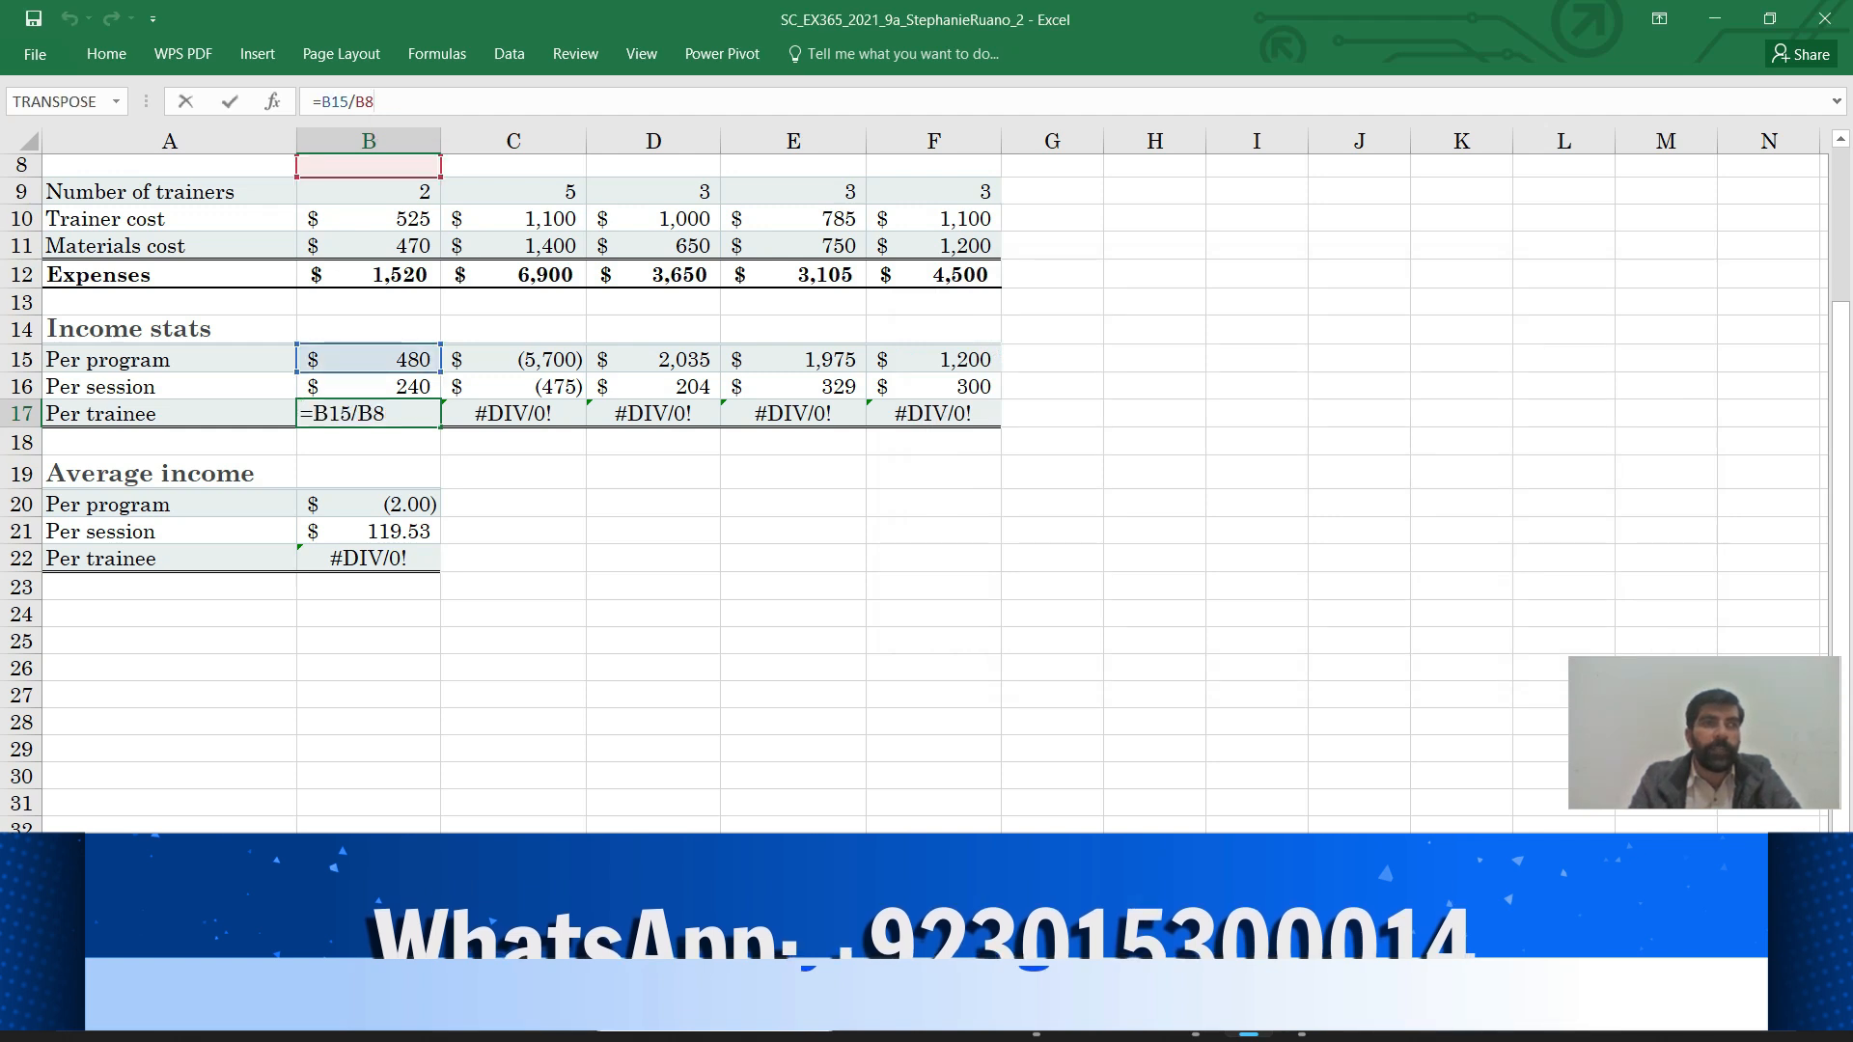
{"action": "key", "text": "BackSpace"}
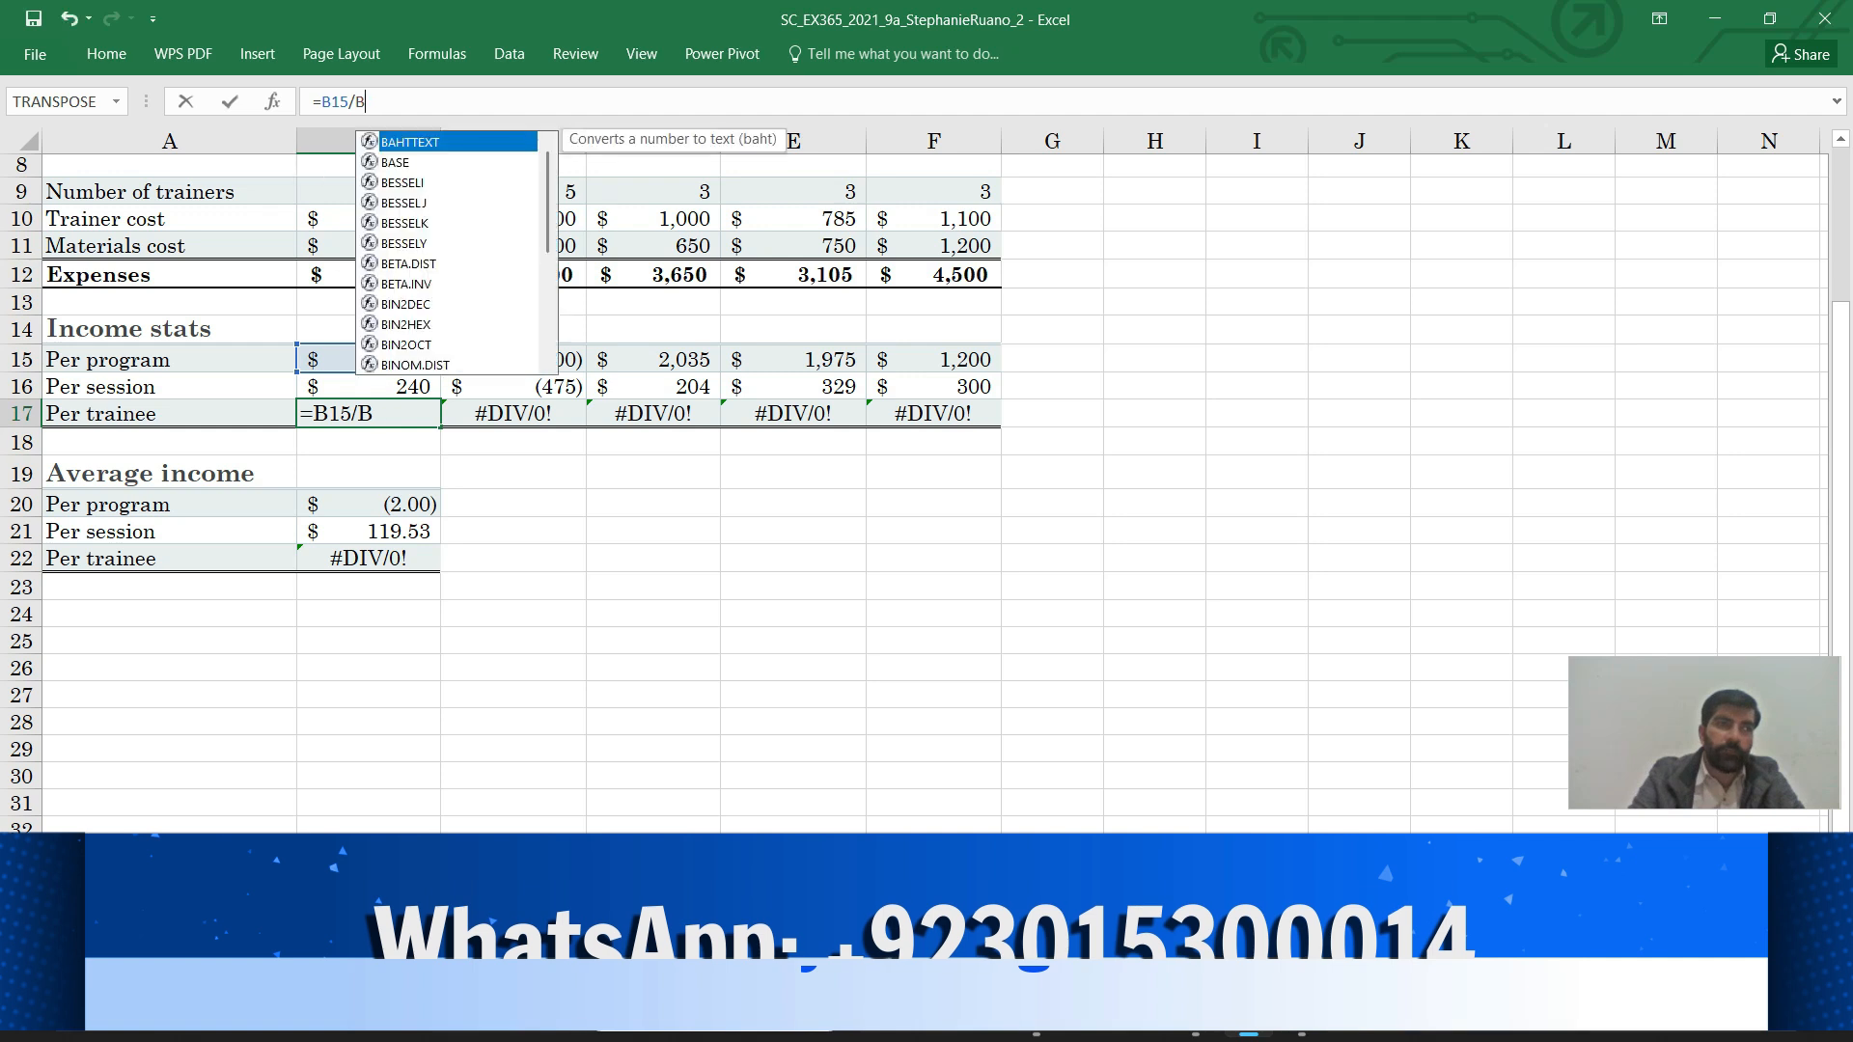
{"action": "type", "text": "5"}
{"action": "key", "text": "Return"}
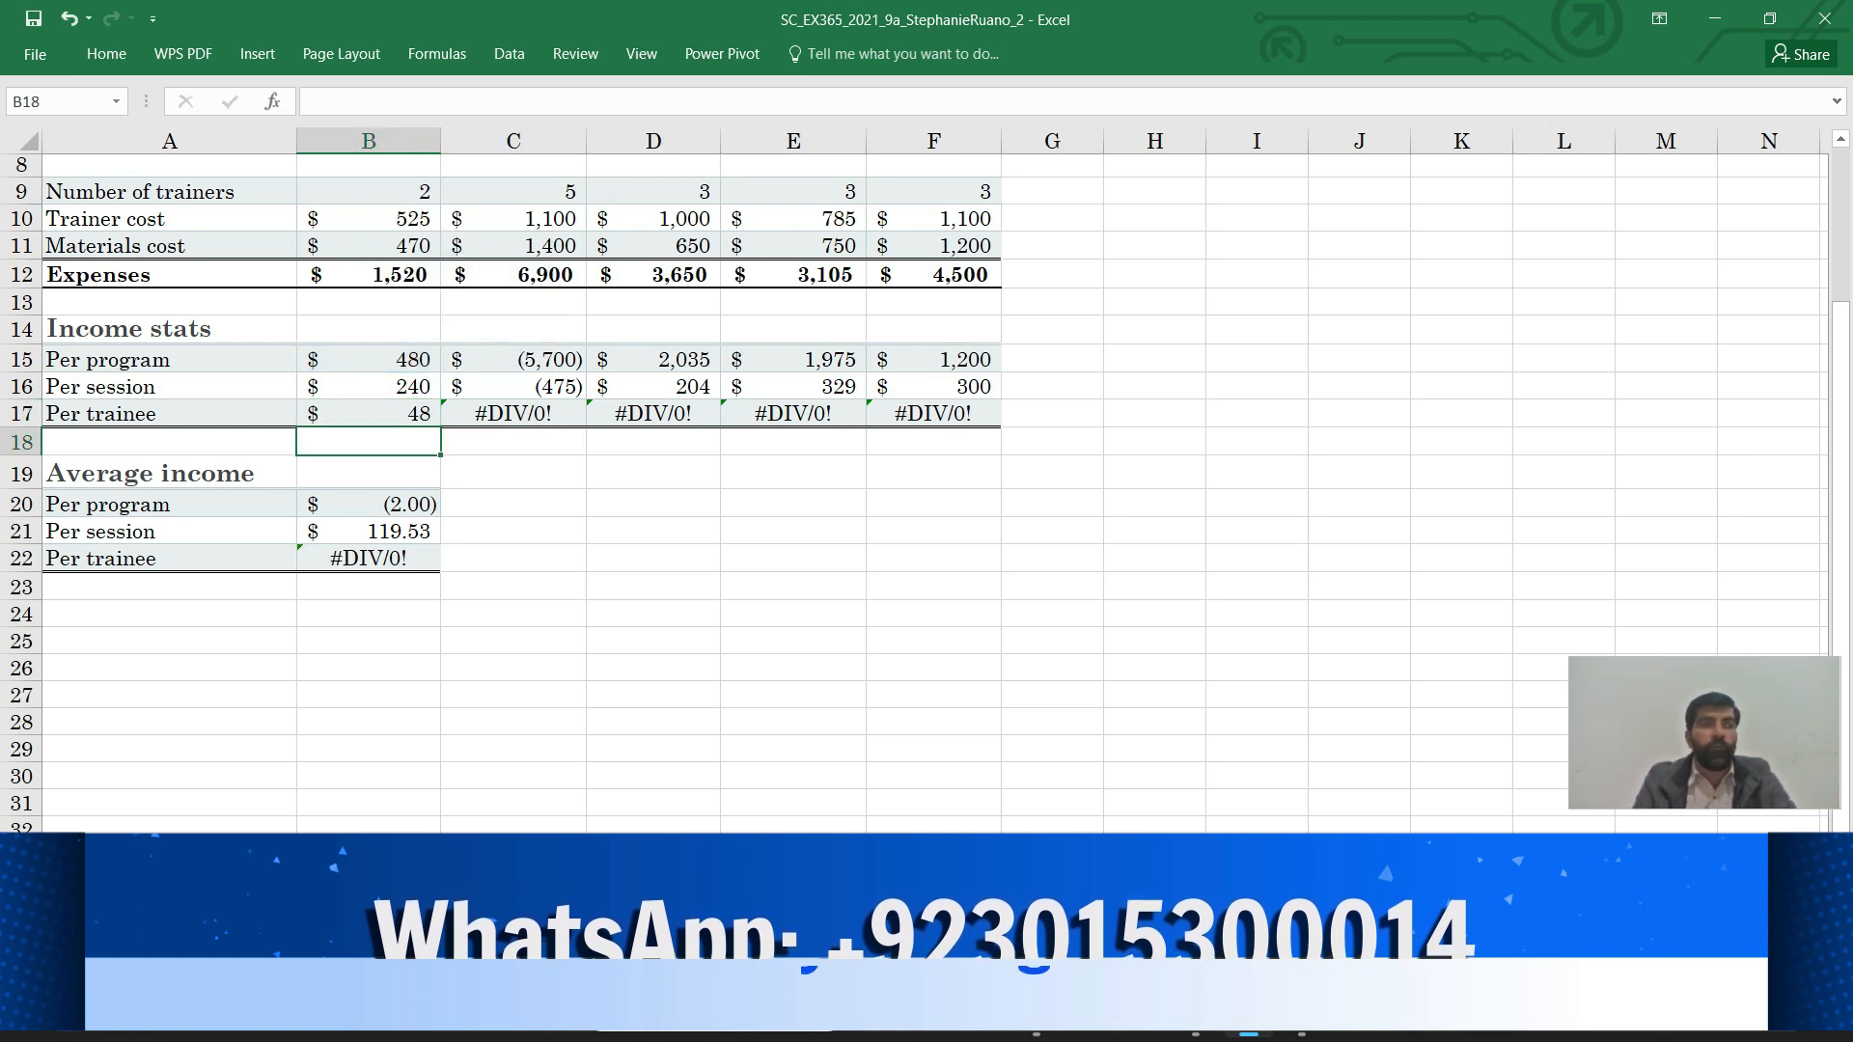
{"action": "mouse_move", "coordinate": [1195, 1015]}
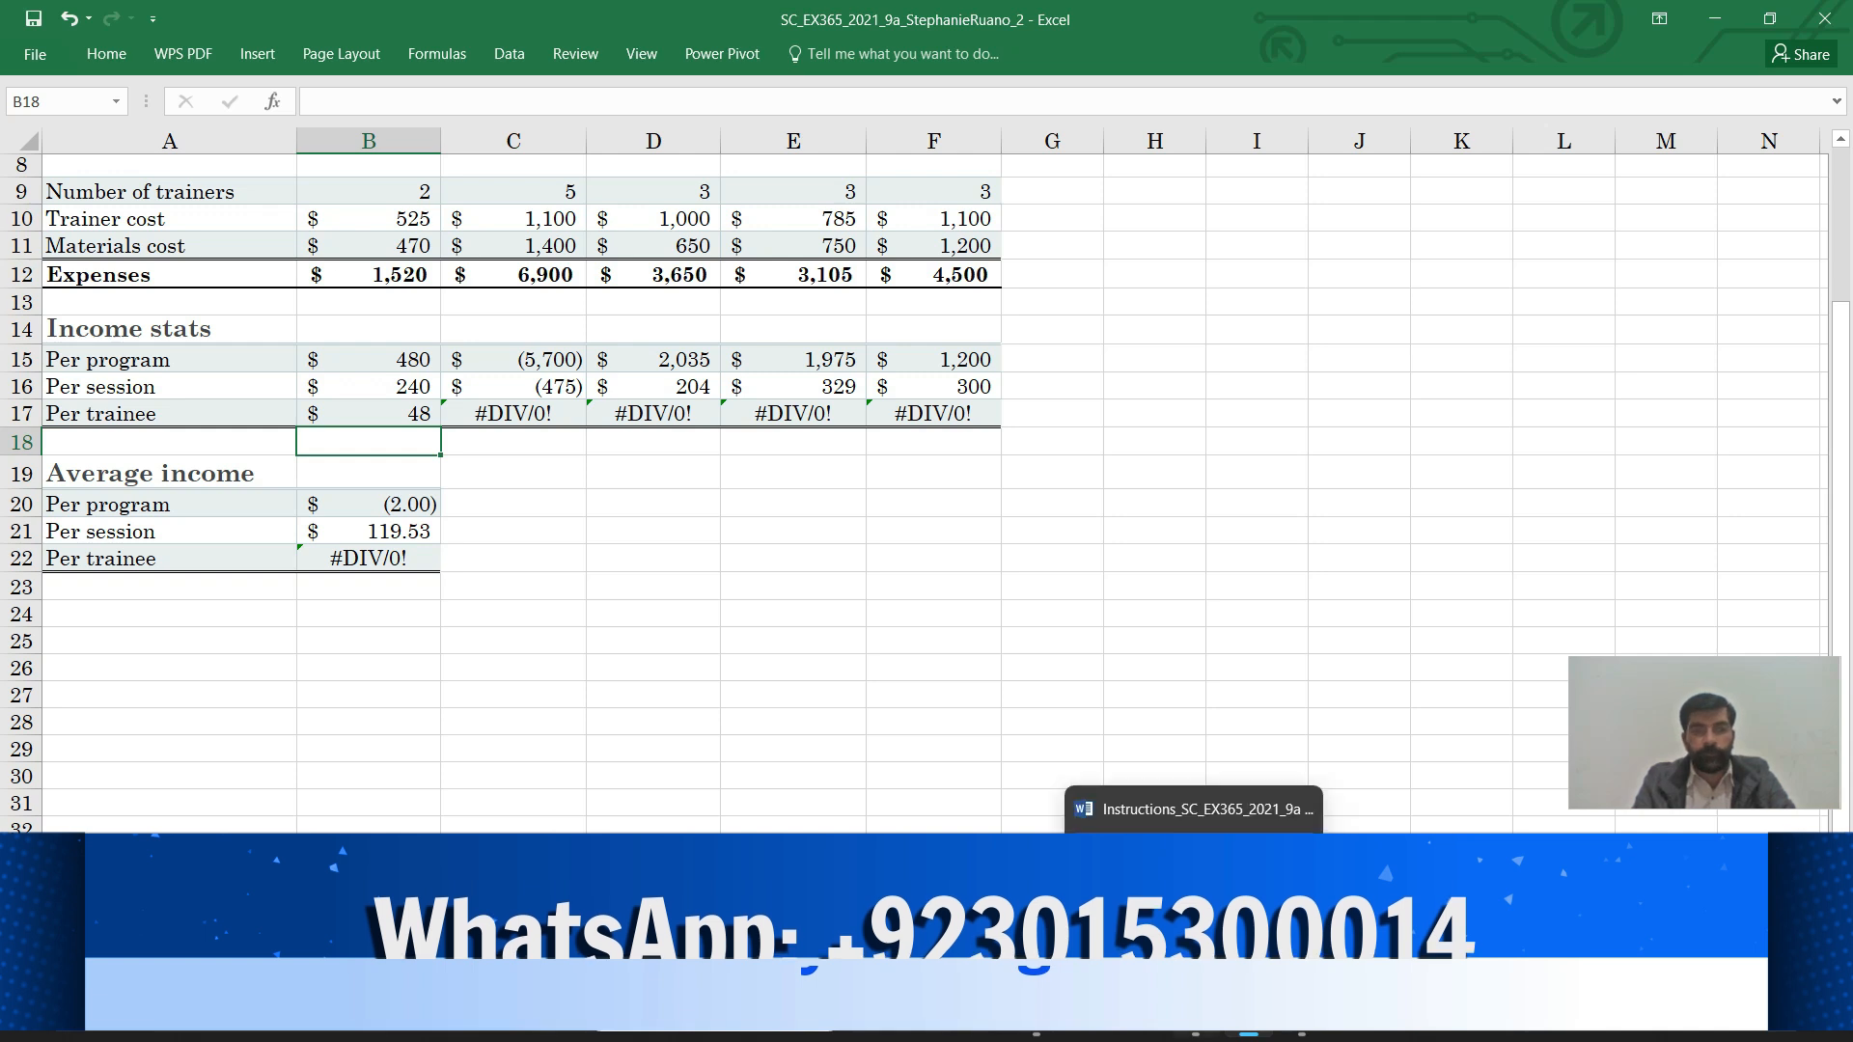
{"action": "left_click", "coordinate": [1195, 903]}
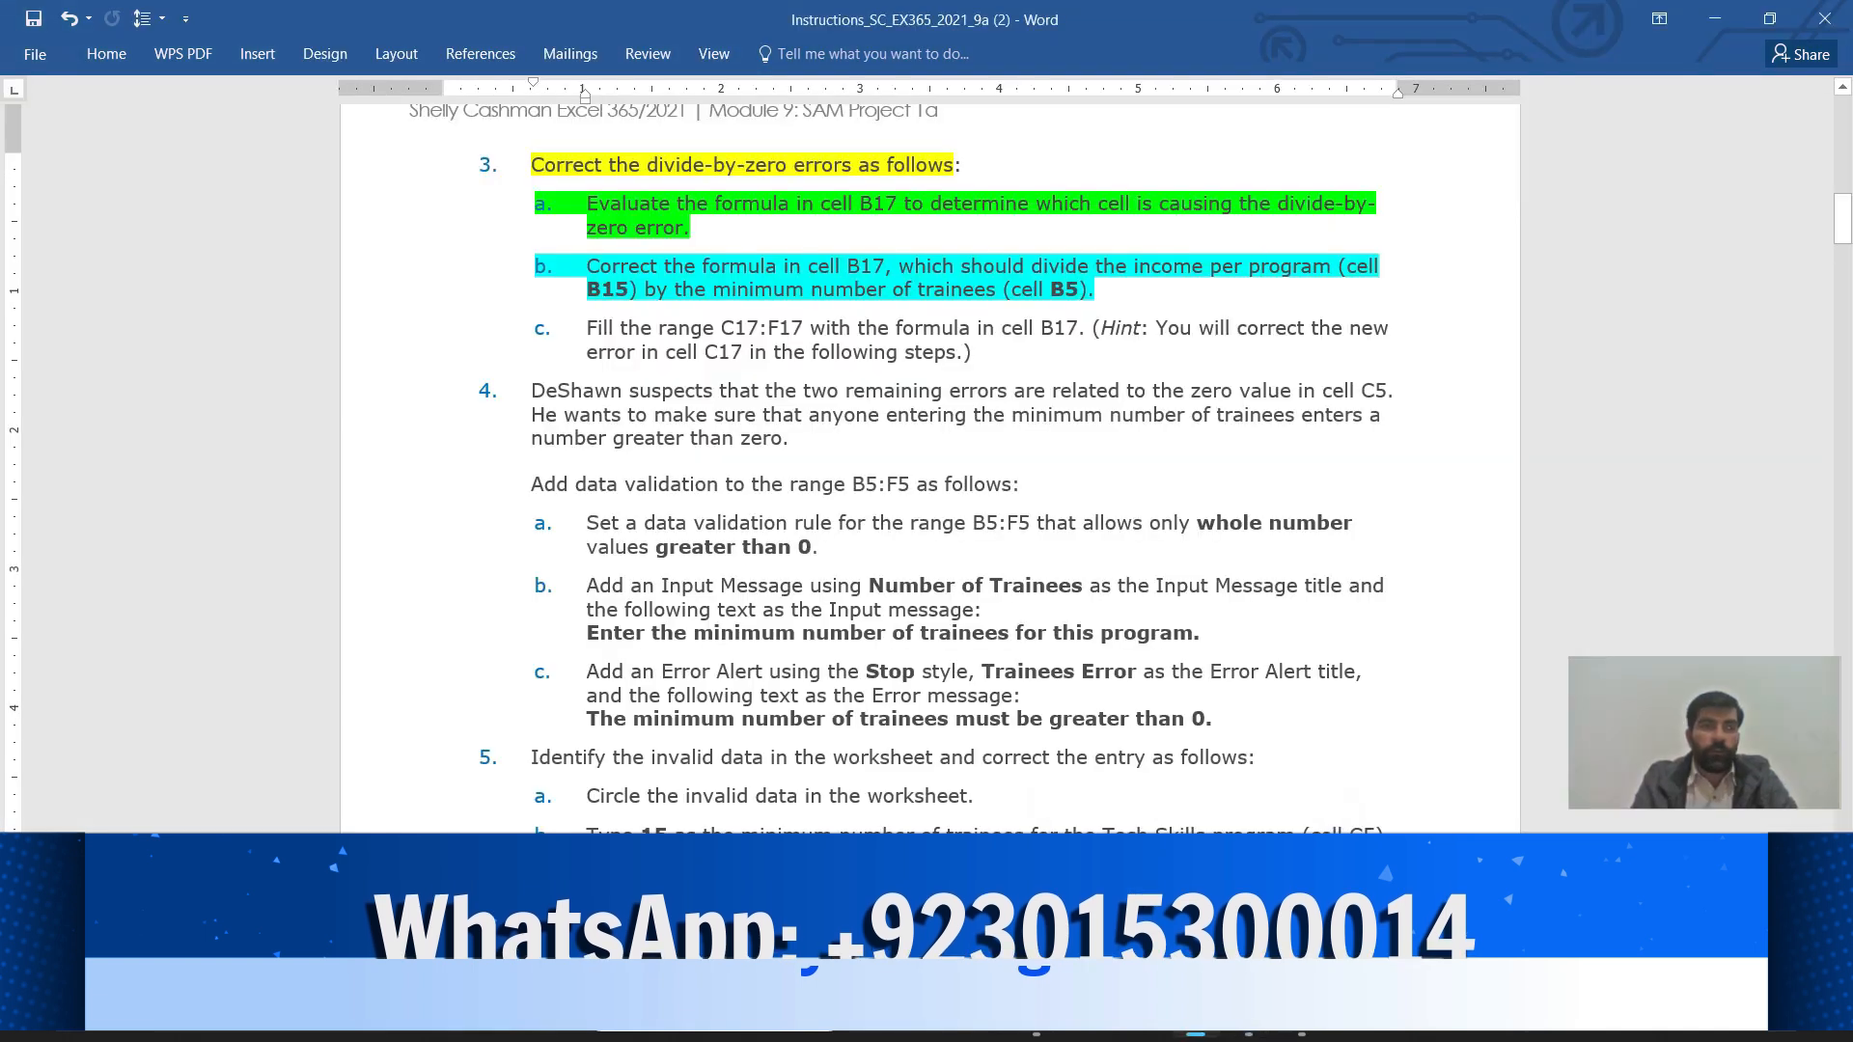
Highlight Word instruction 3c, filling C17:F17 with B17's formula, in Bright Green
{"action": "left_click_drag", "start_coordinate": [586, 328], "coordinate": [981, 353]}
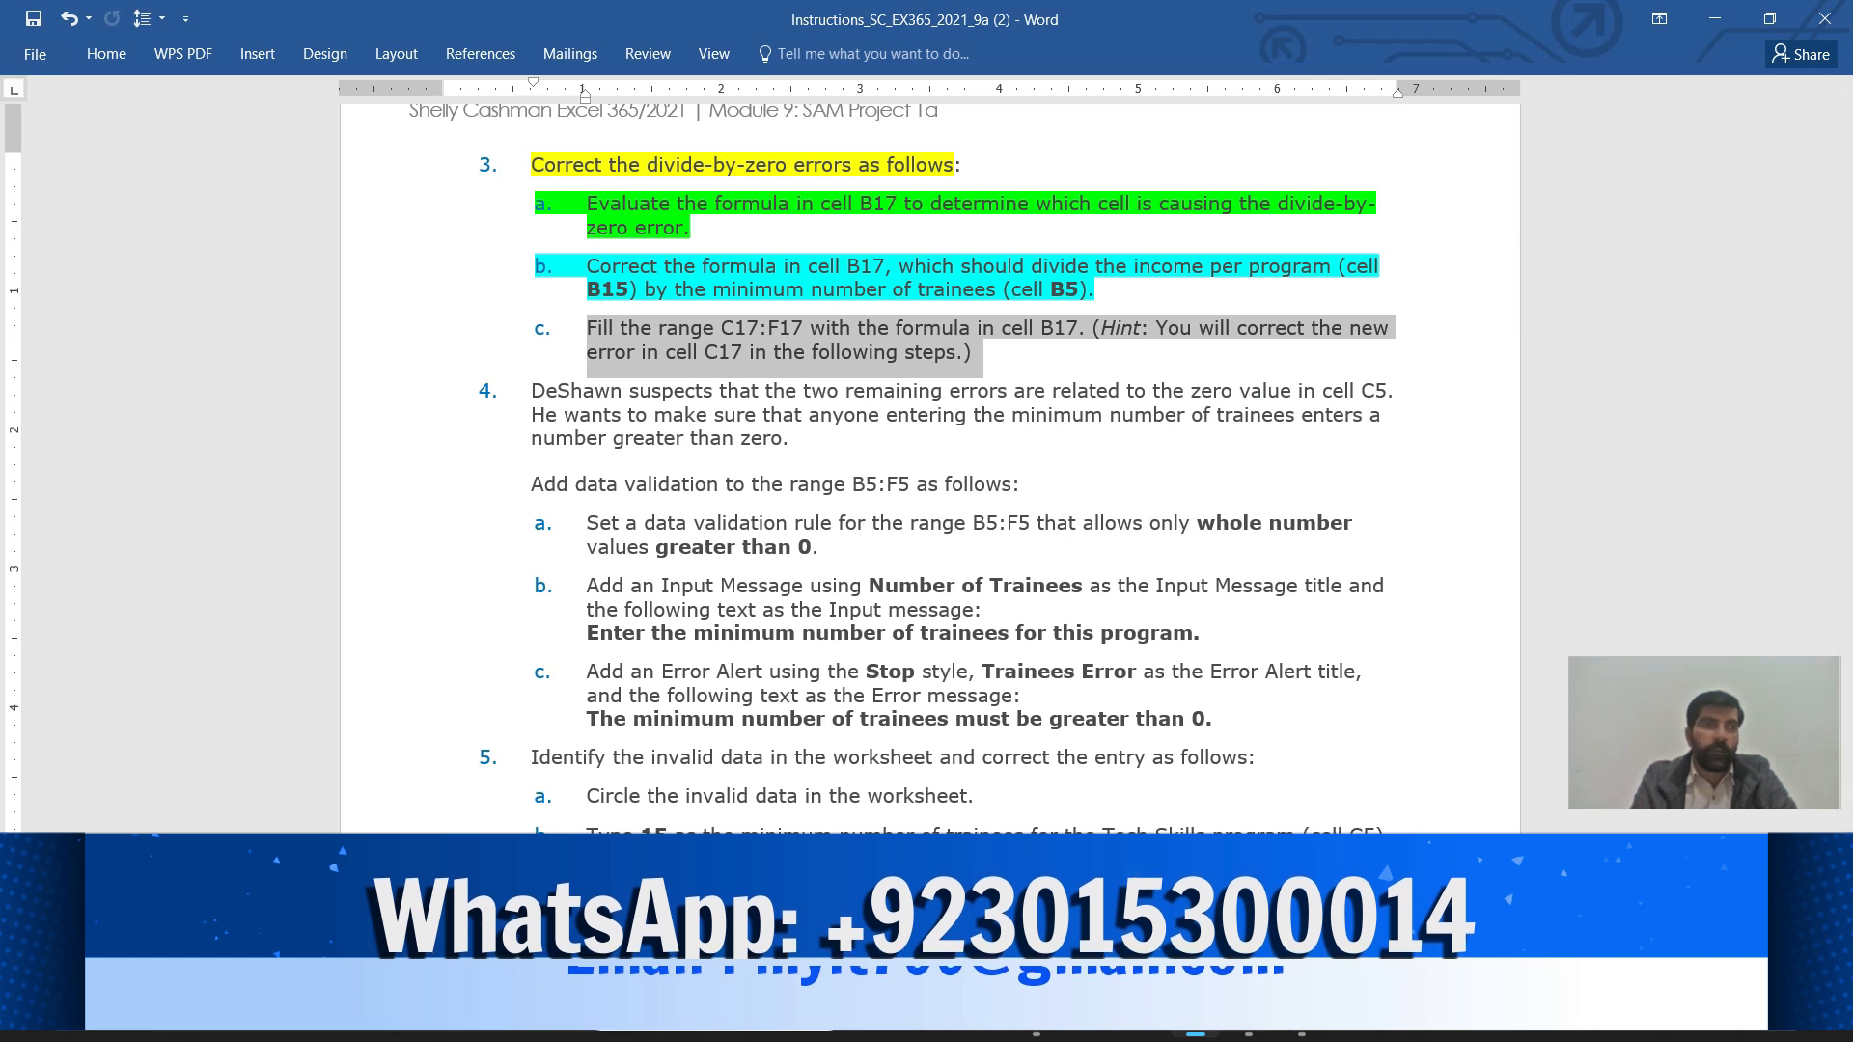
{"action": "left_click", "coordinate": [106, 54]}
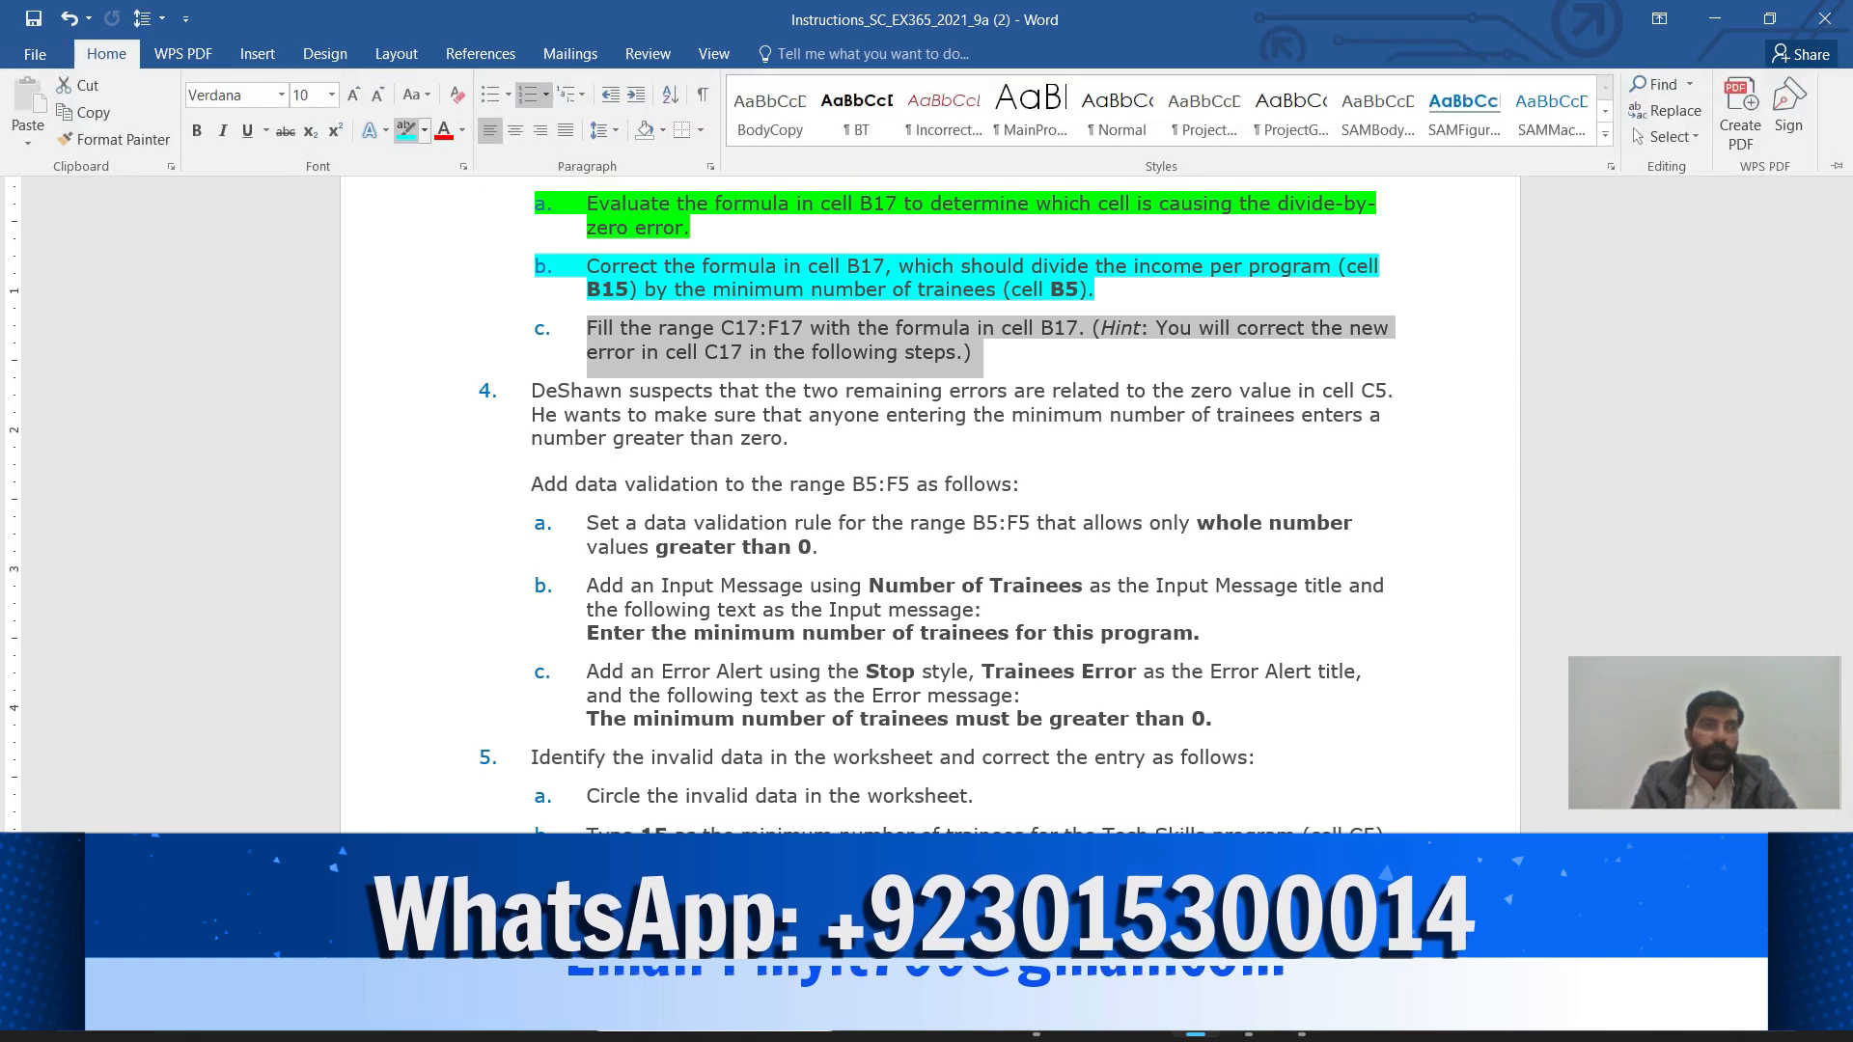
{"action": "left_click", "coordinate": [424, 129]}
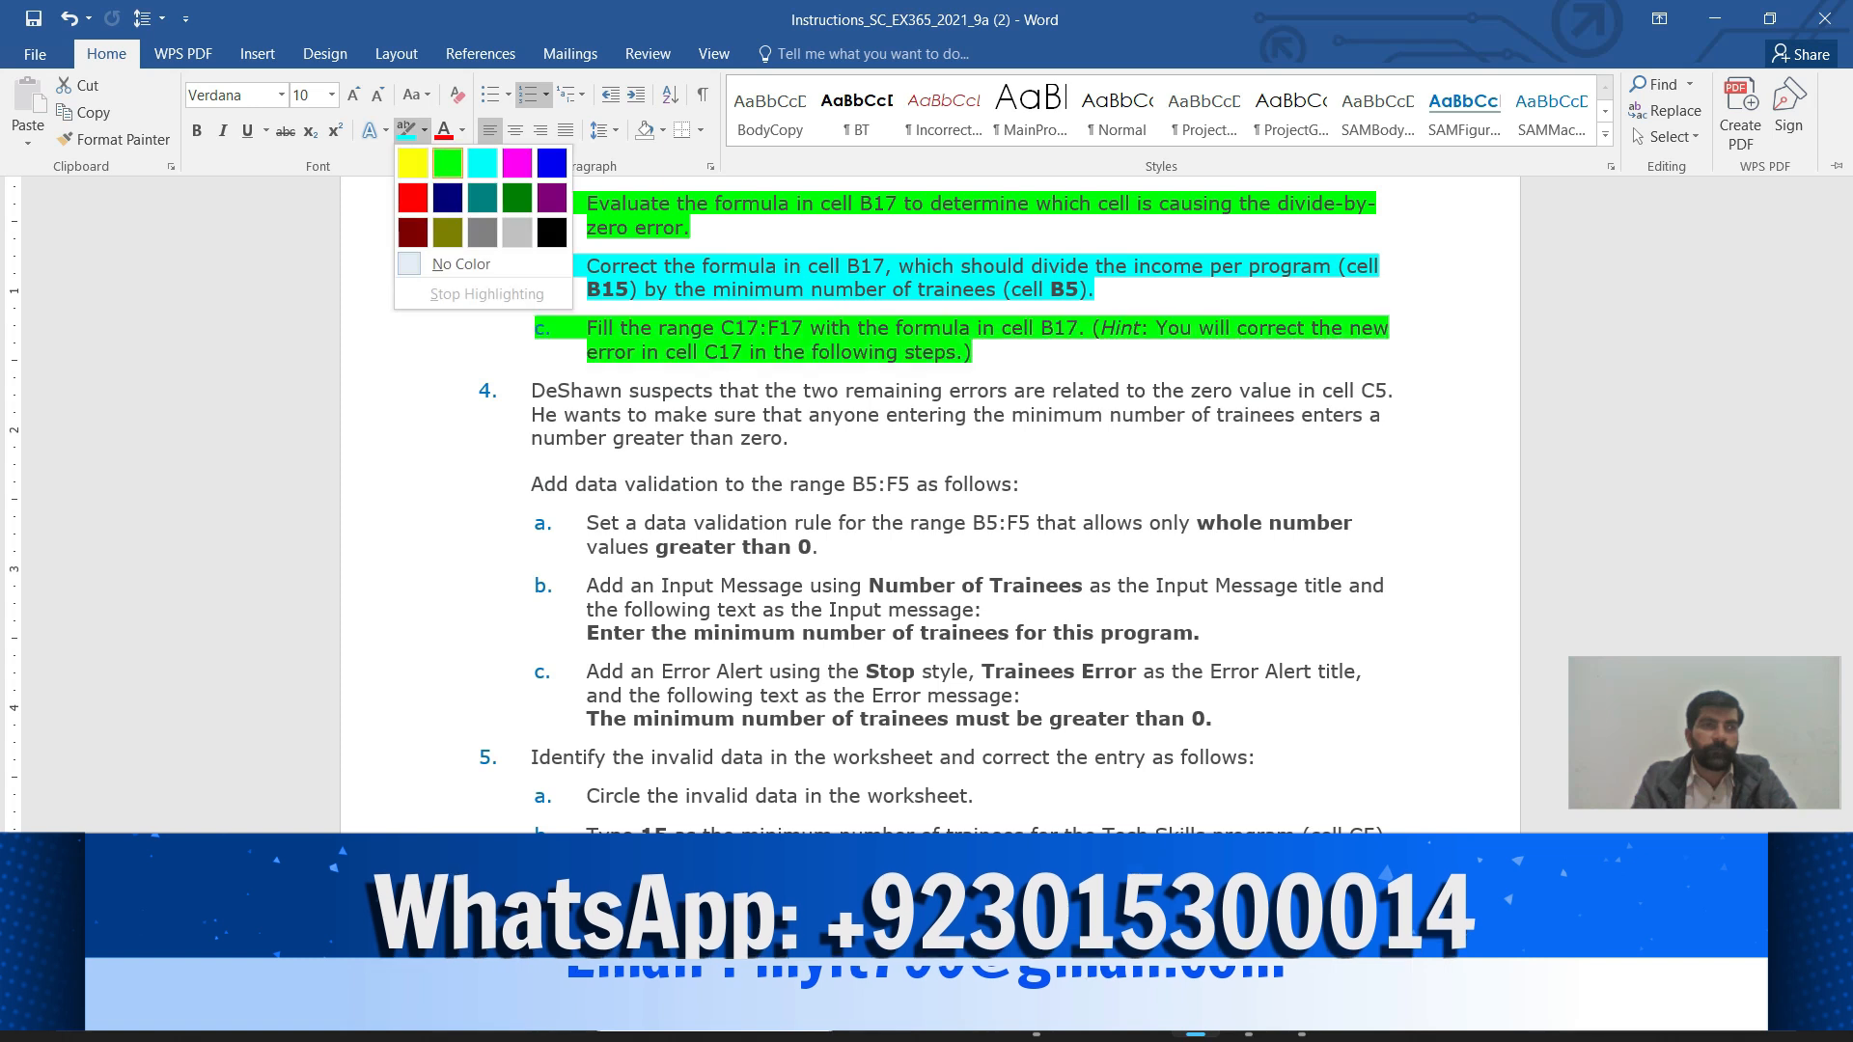
{"action": "left_click", "coordinate": [448, 163]}
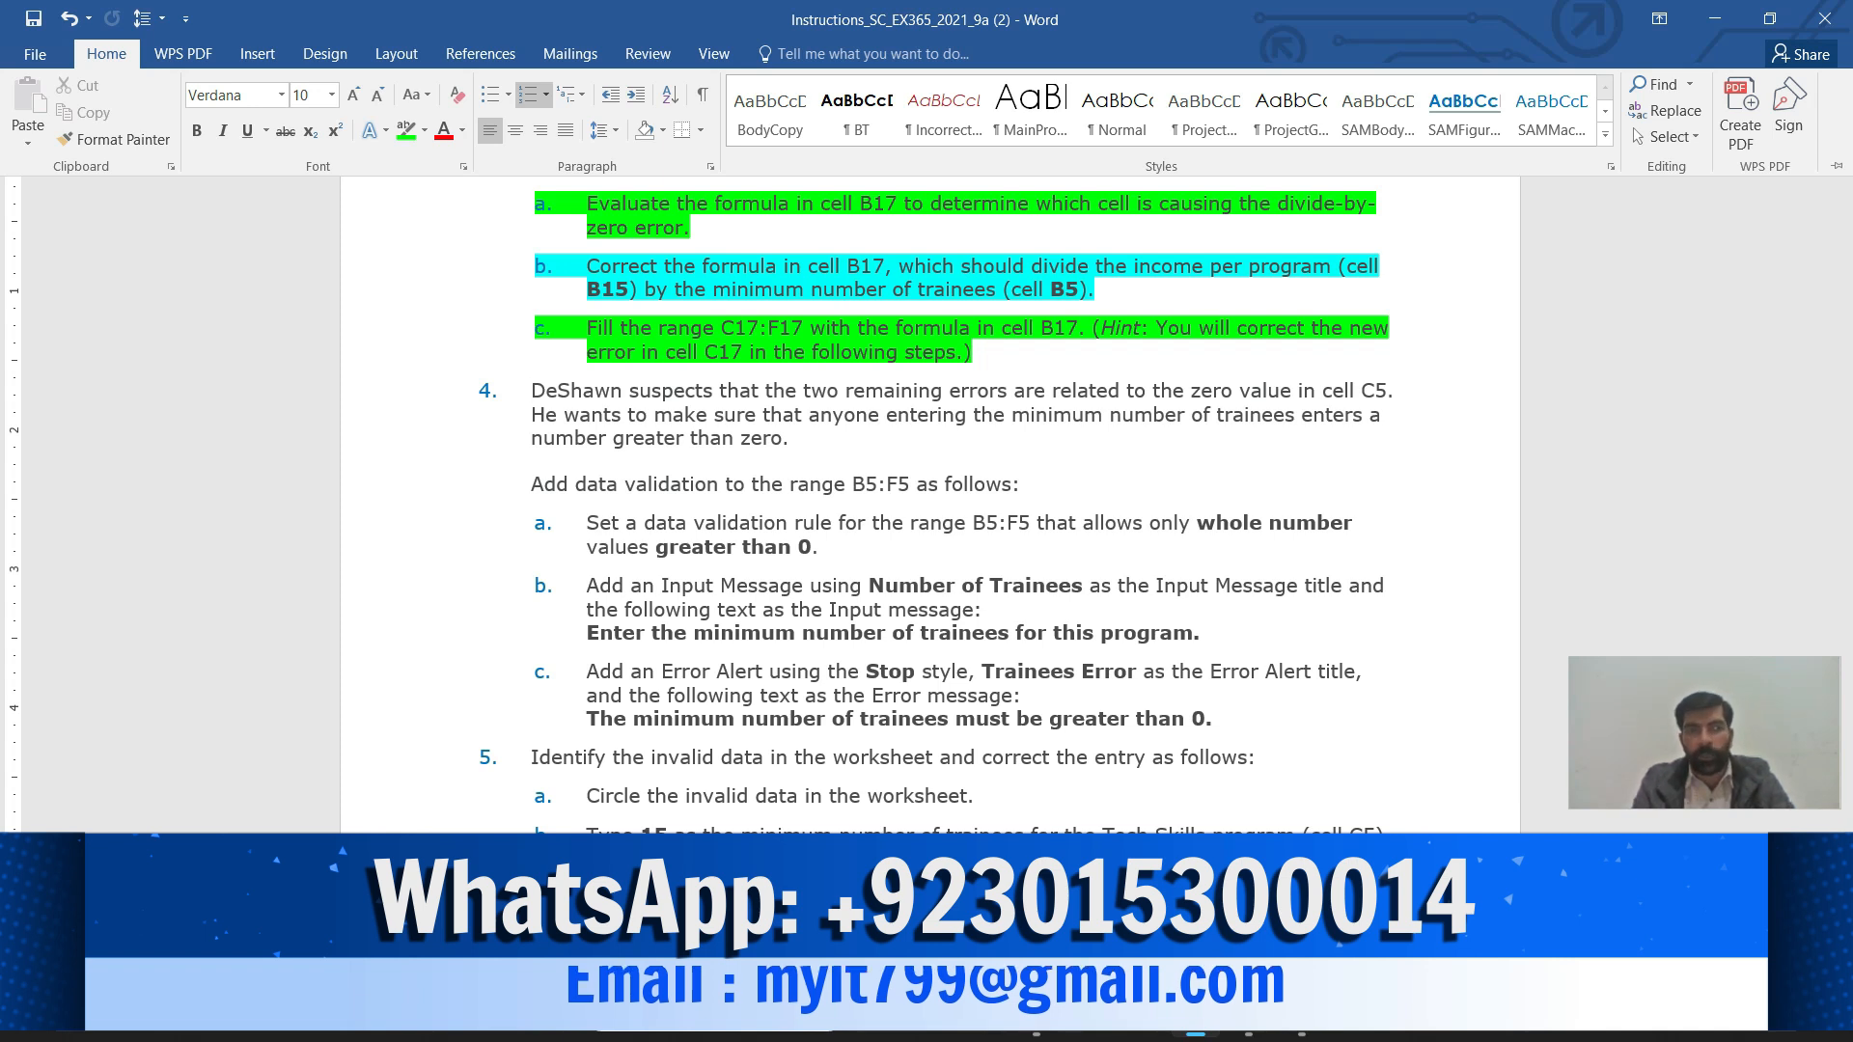
{"action": "mouse_move", "coordinate": [1247, 1027]}
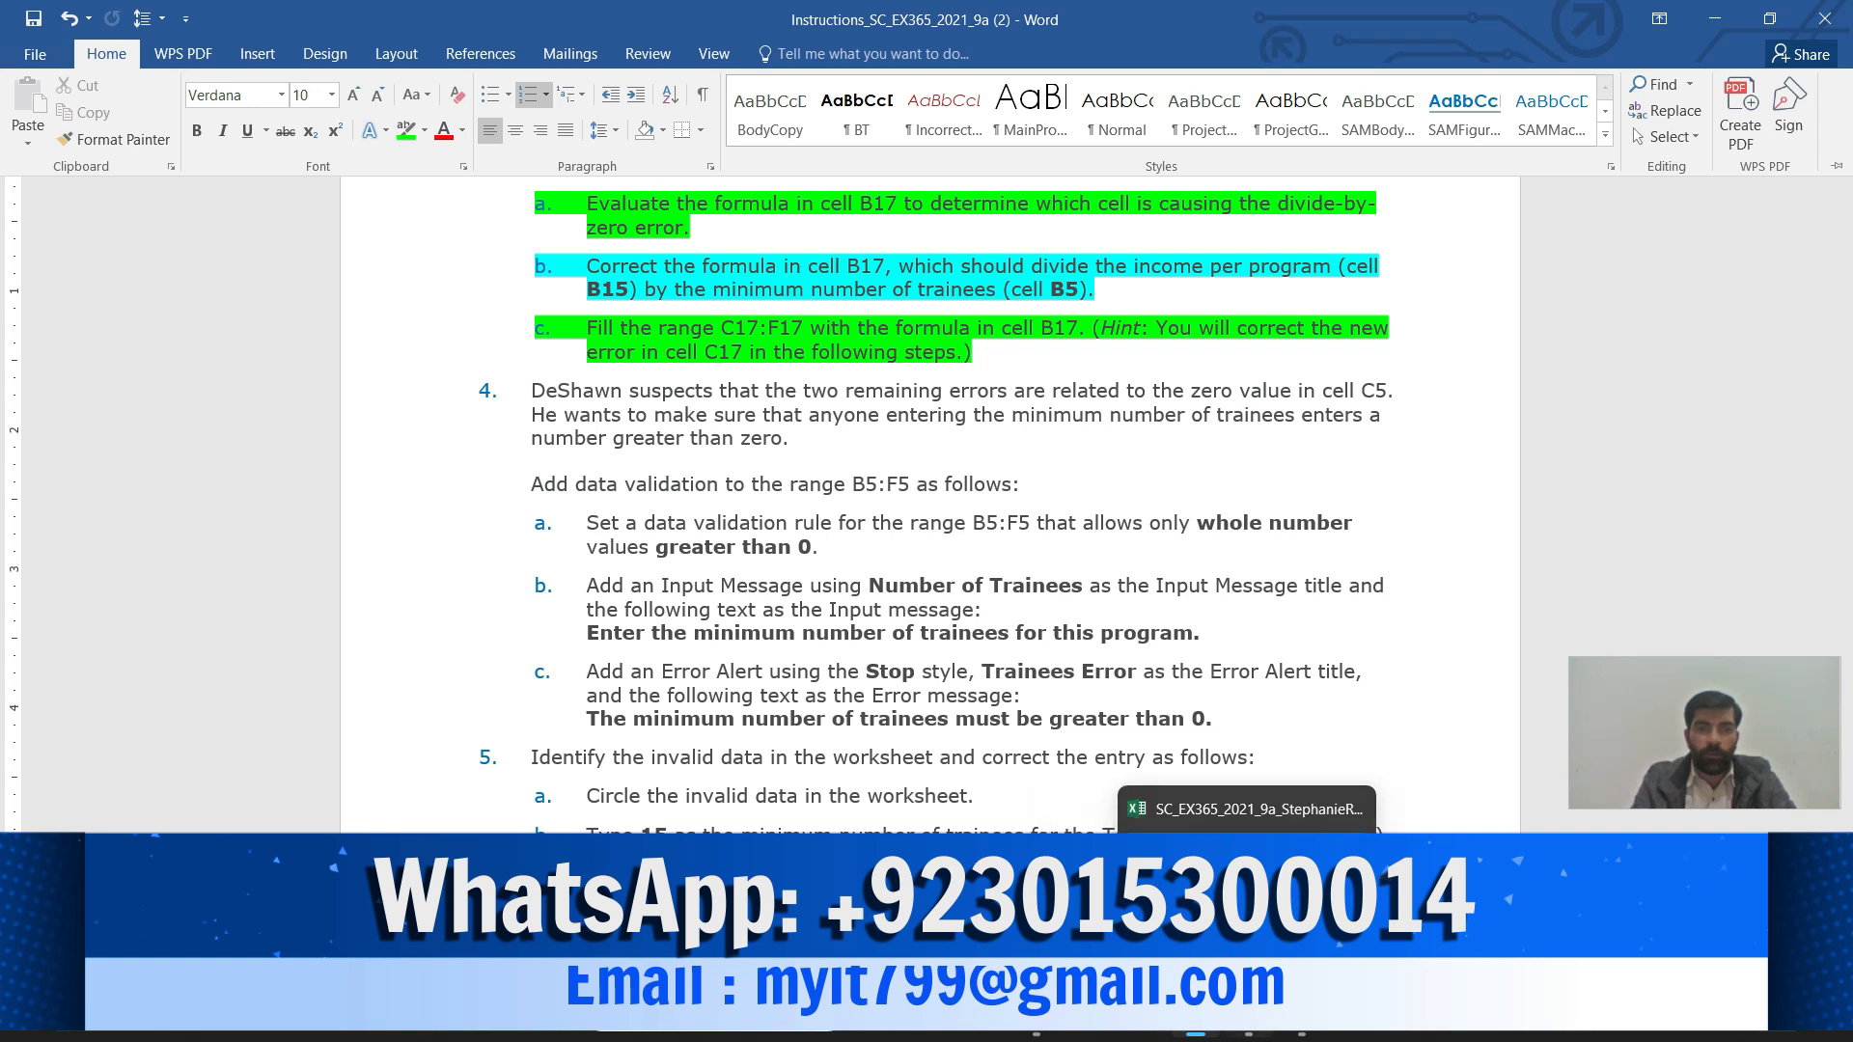
{"action": "left_click", "coordinate": [1247, 1027]}
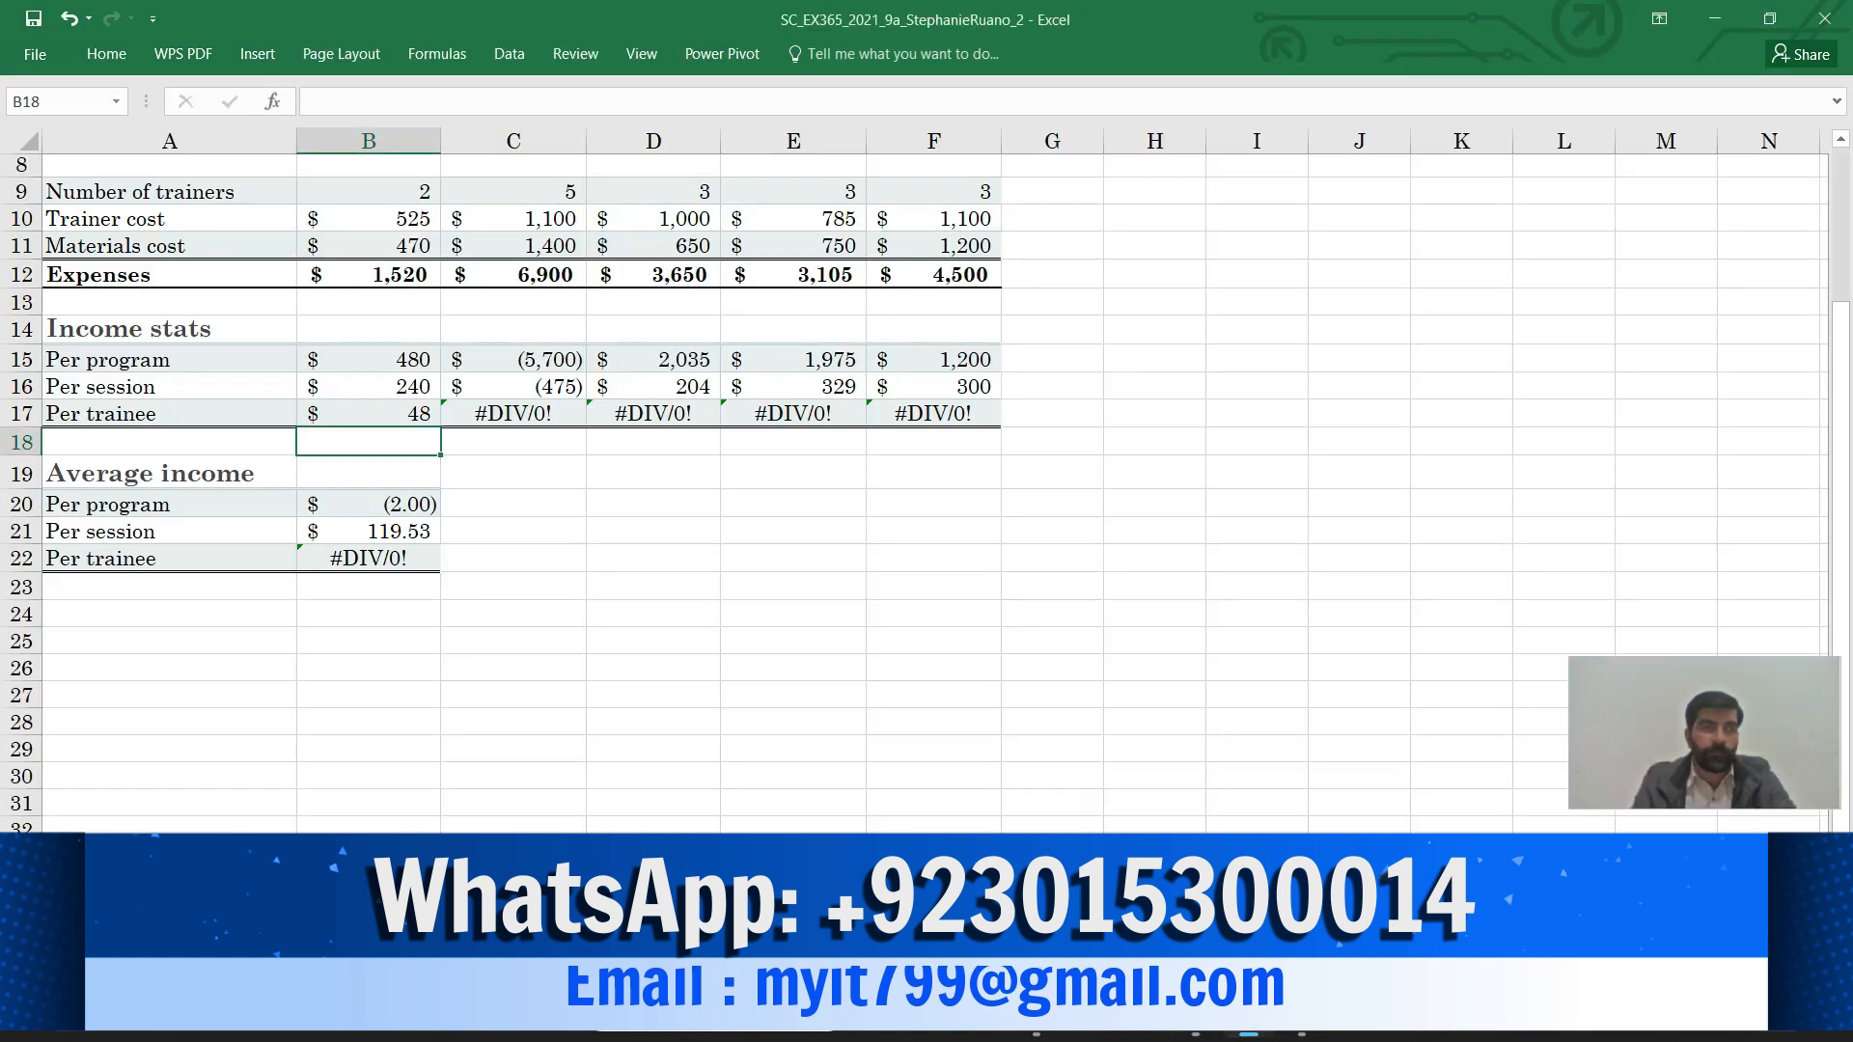
Fill B17's formula right across B17:F17, giving 136, 99 and 120, with C17 still #DIV/0!
{"action": "key", "text": "Up"}
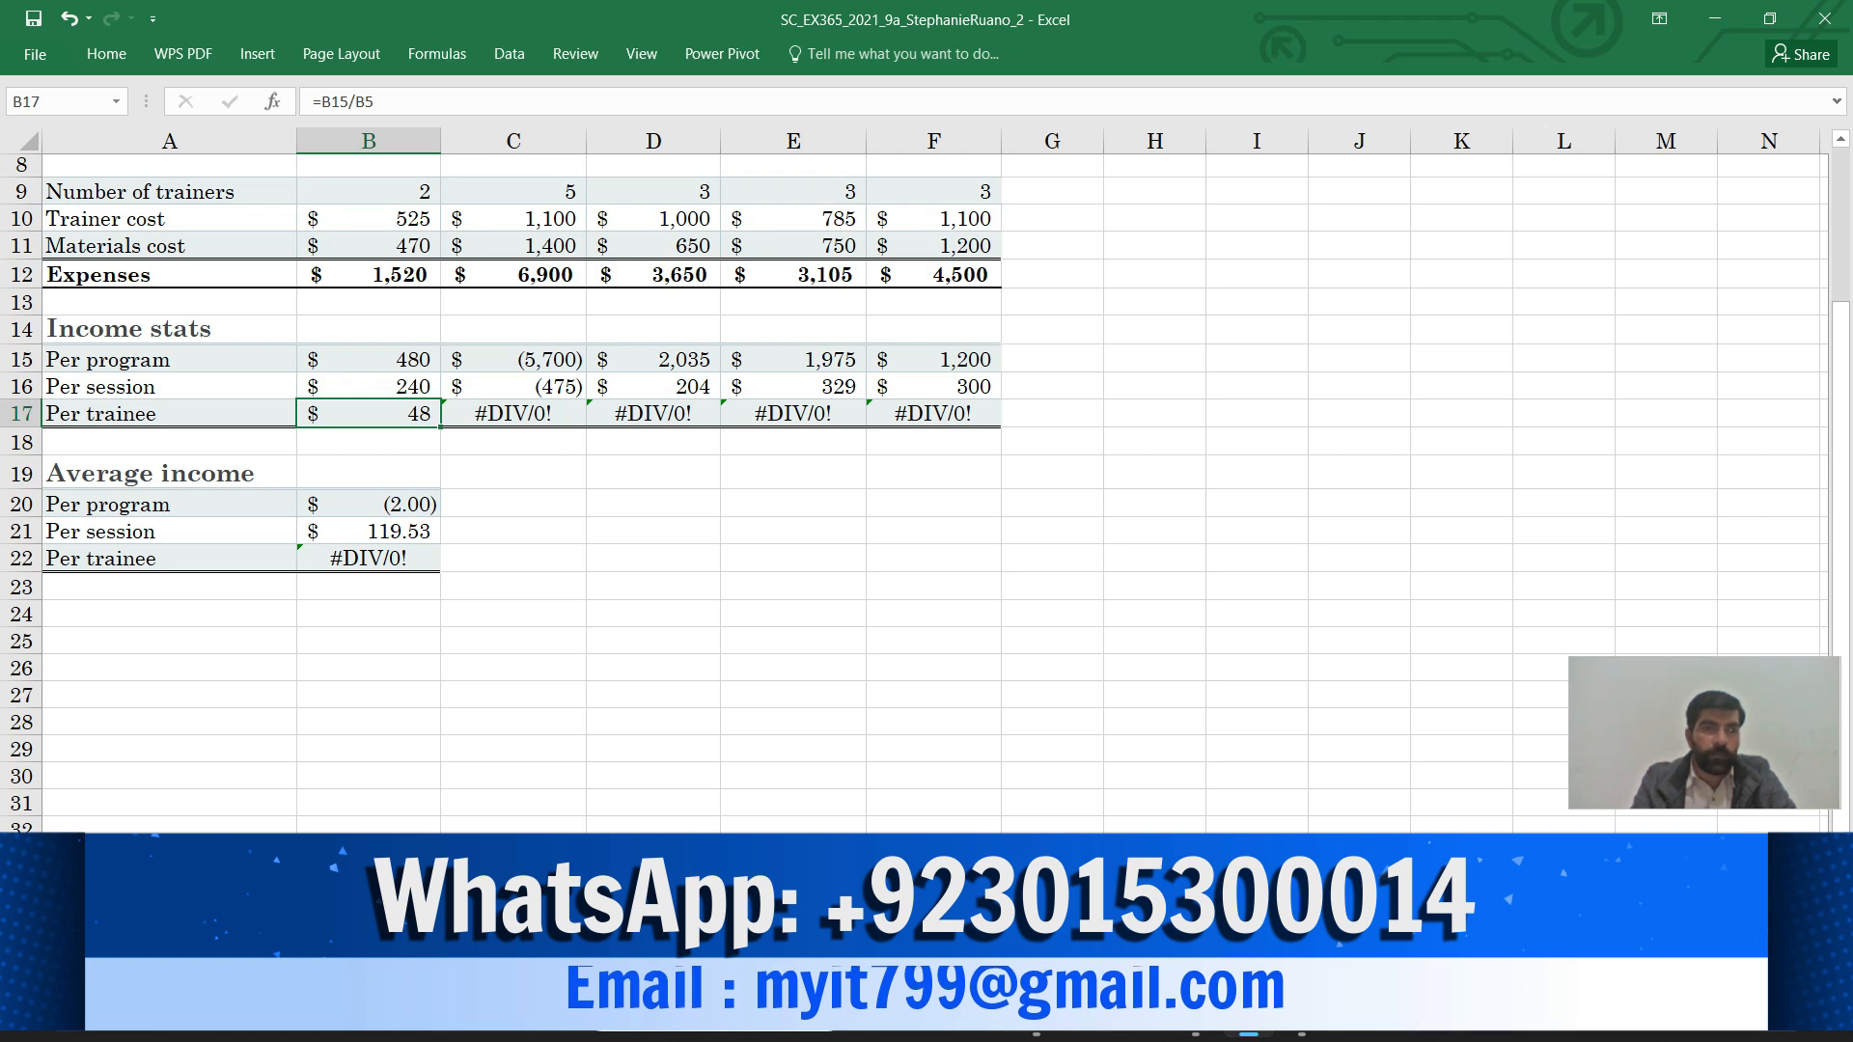
{"action": "key", "text": "shift+Right"}
{"action": "key", "text": "shift+Right"}
{"action": "key", "text": "shift+Right"}
{"action": "key", "text": "shift+Right"}
{"action": "key", "text": "ctrl+r"}
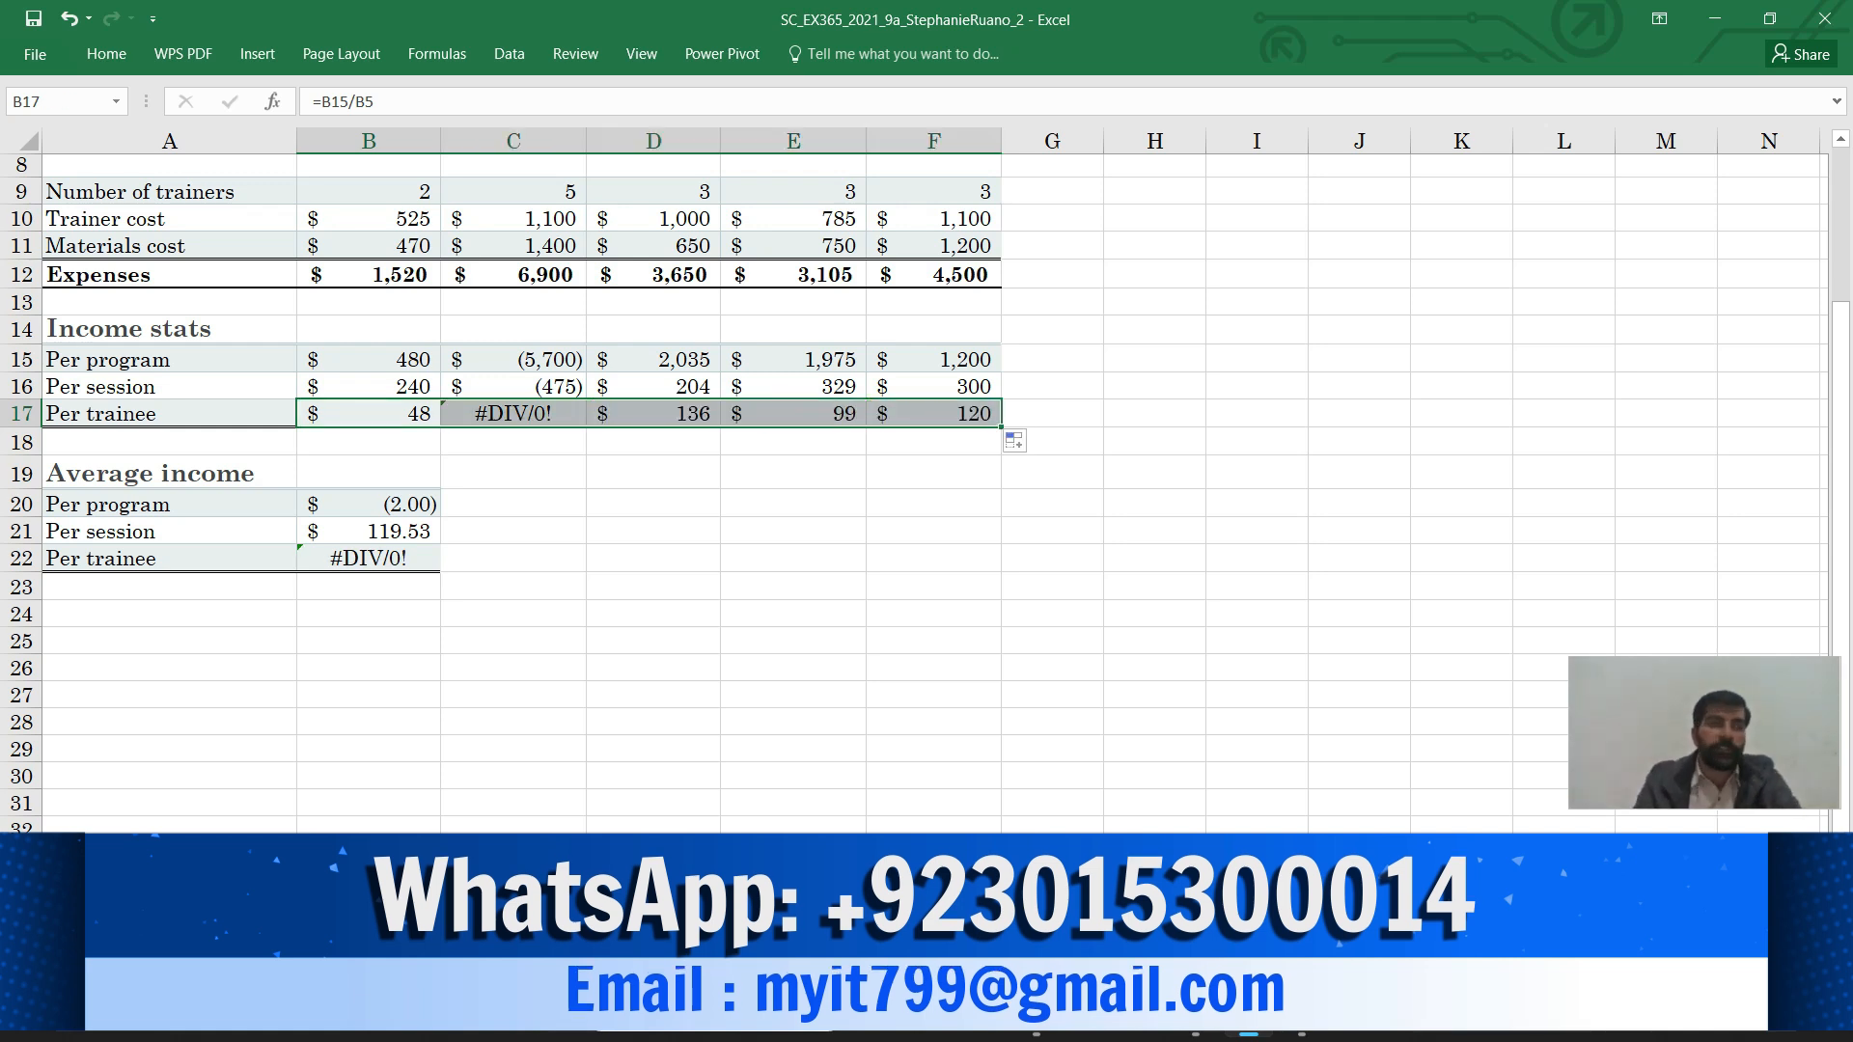
{"action": "key", "text": "Right"}
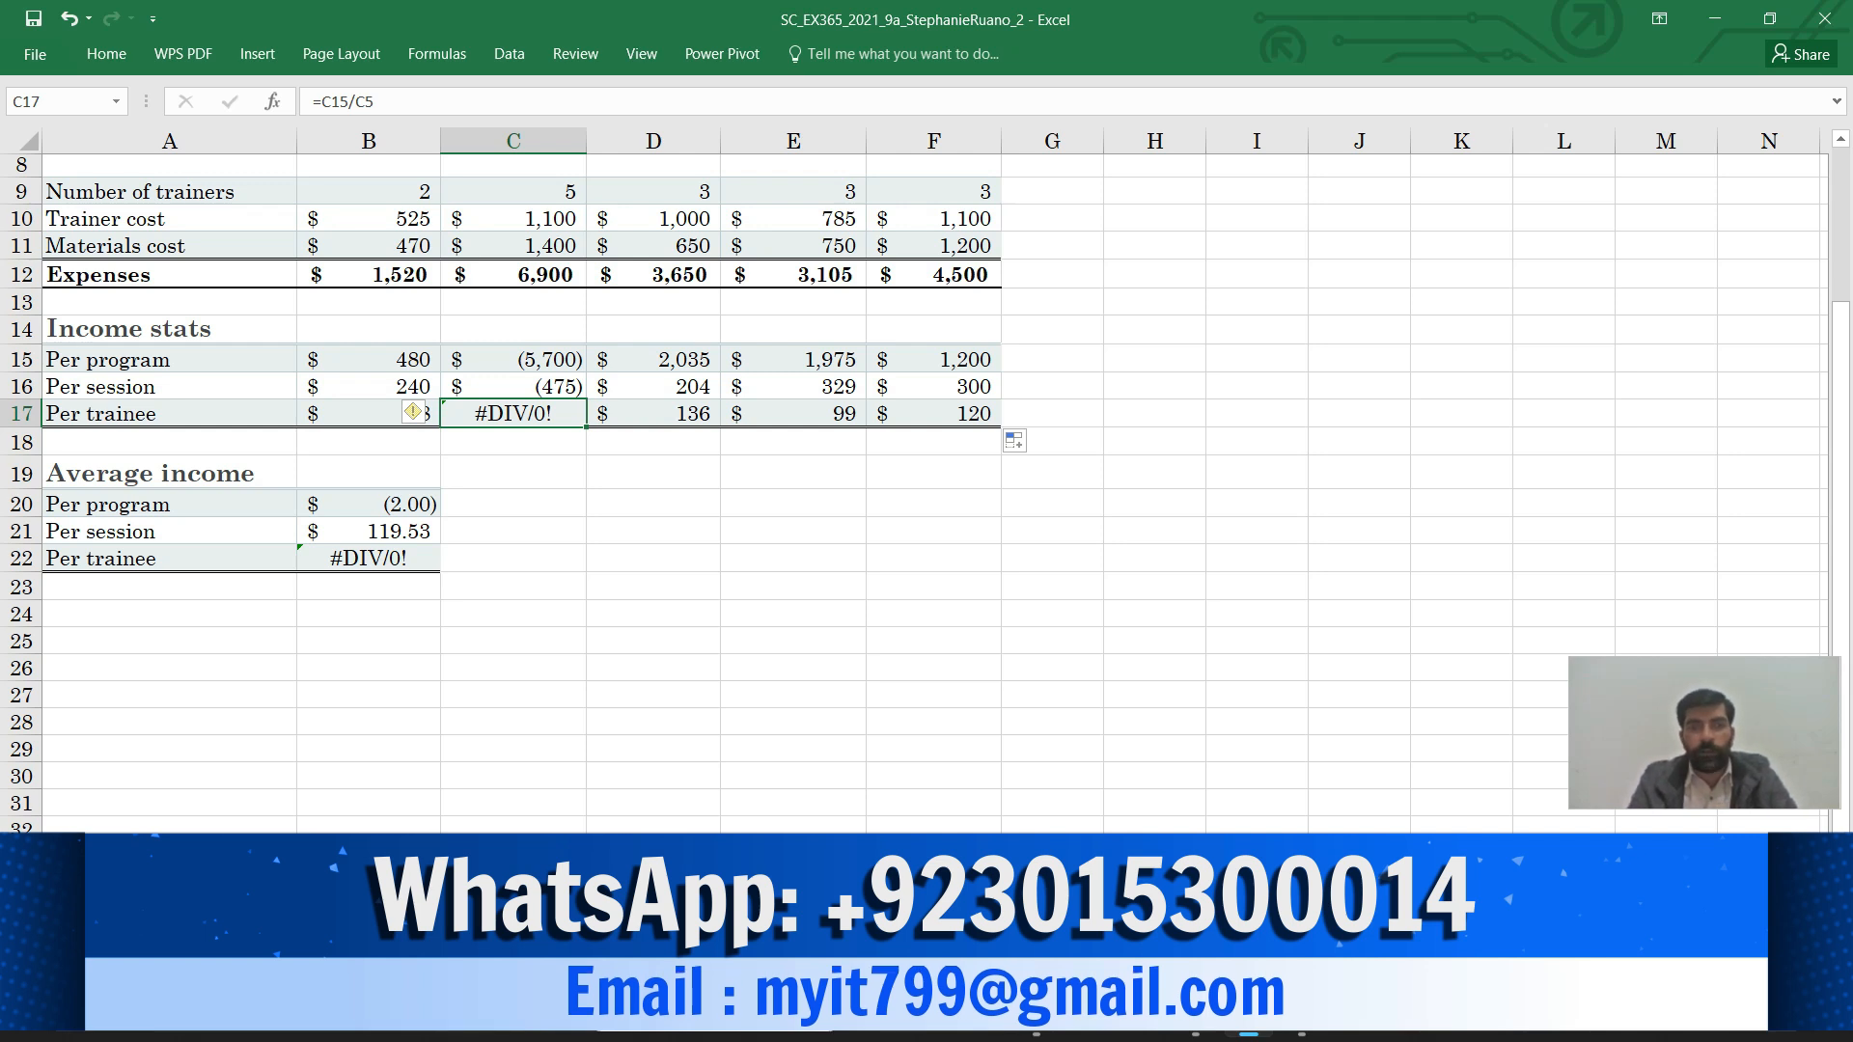
{"action": "mouse_move", "coordinate": [1195, 1020]}
{"action": "left_click", "coordinate": [1195, 907]}
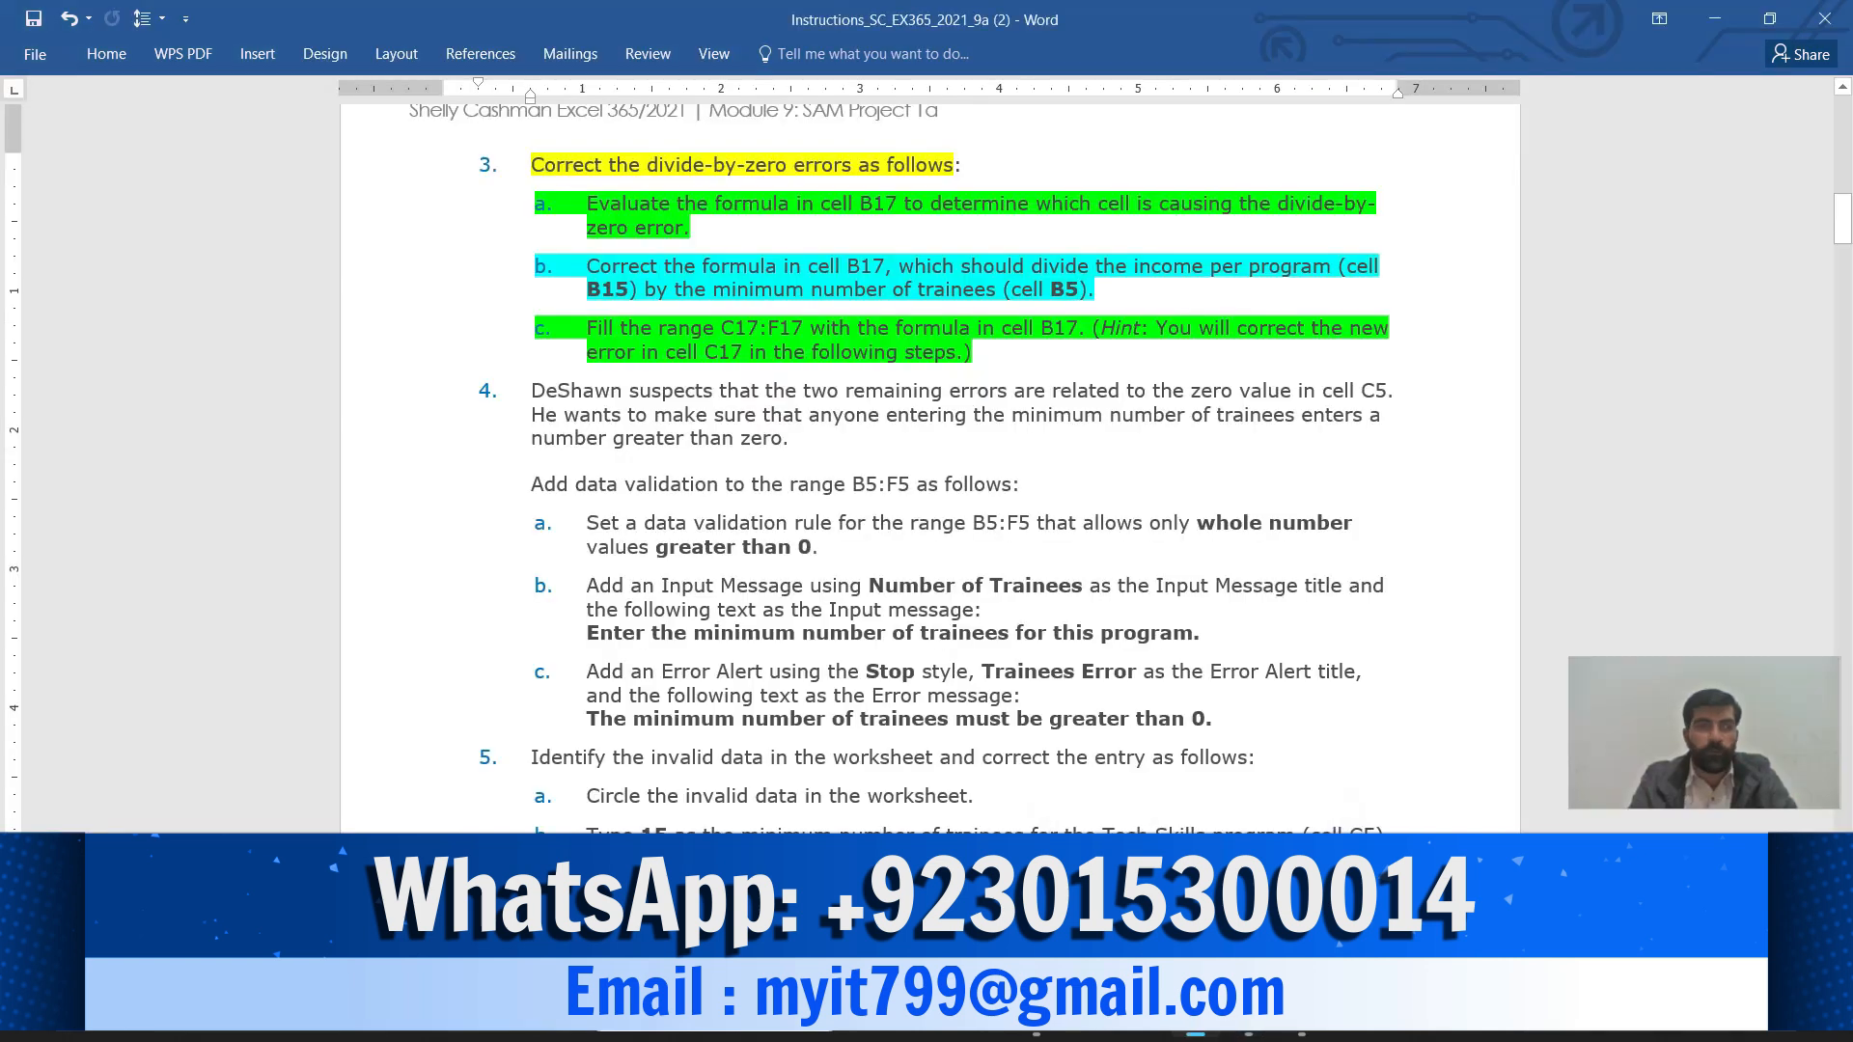
Highlight the step 4 lead-in text in yellow
{"action": "left_click_drag", "start_coordinate": [532, 391], "coordinate": [789, 438]}
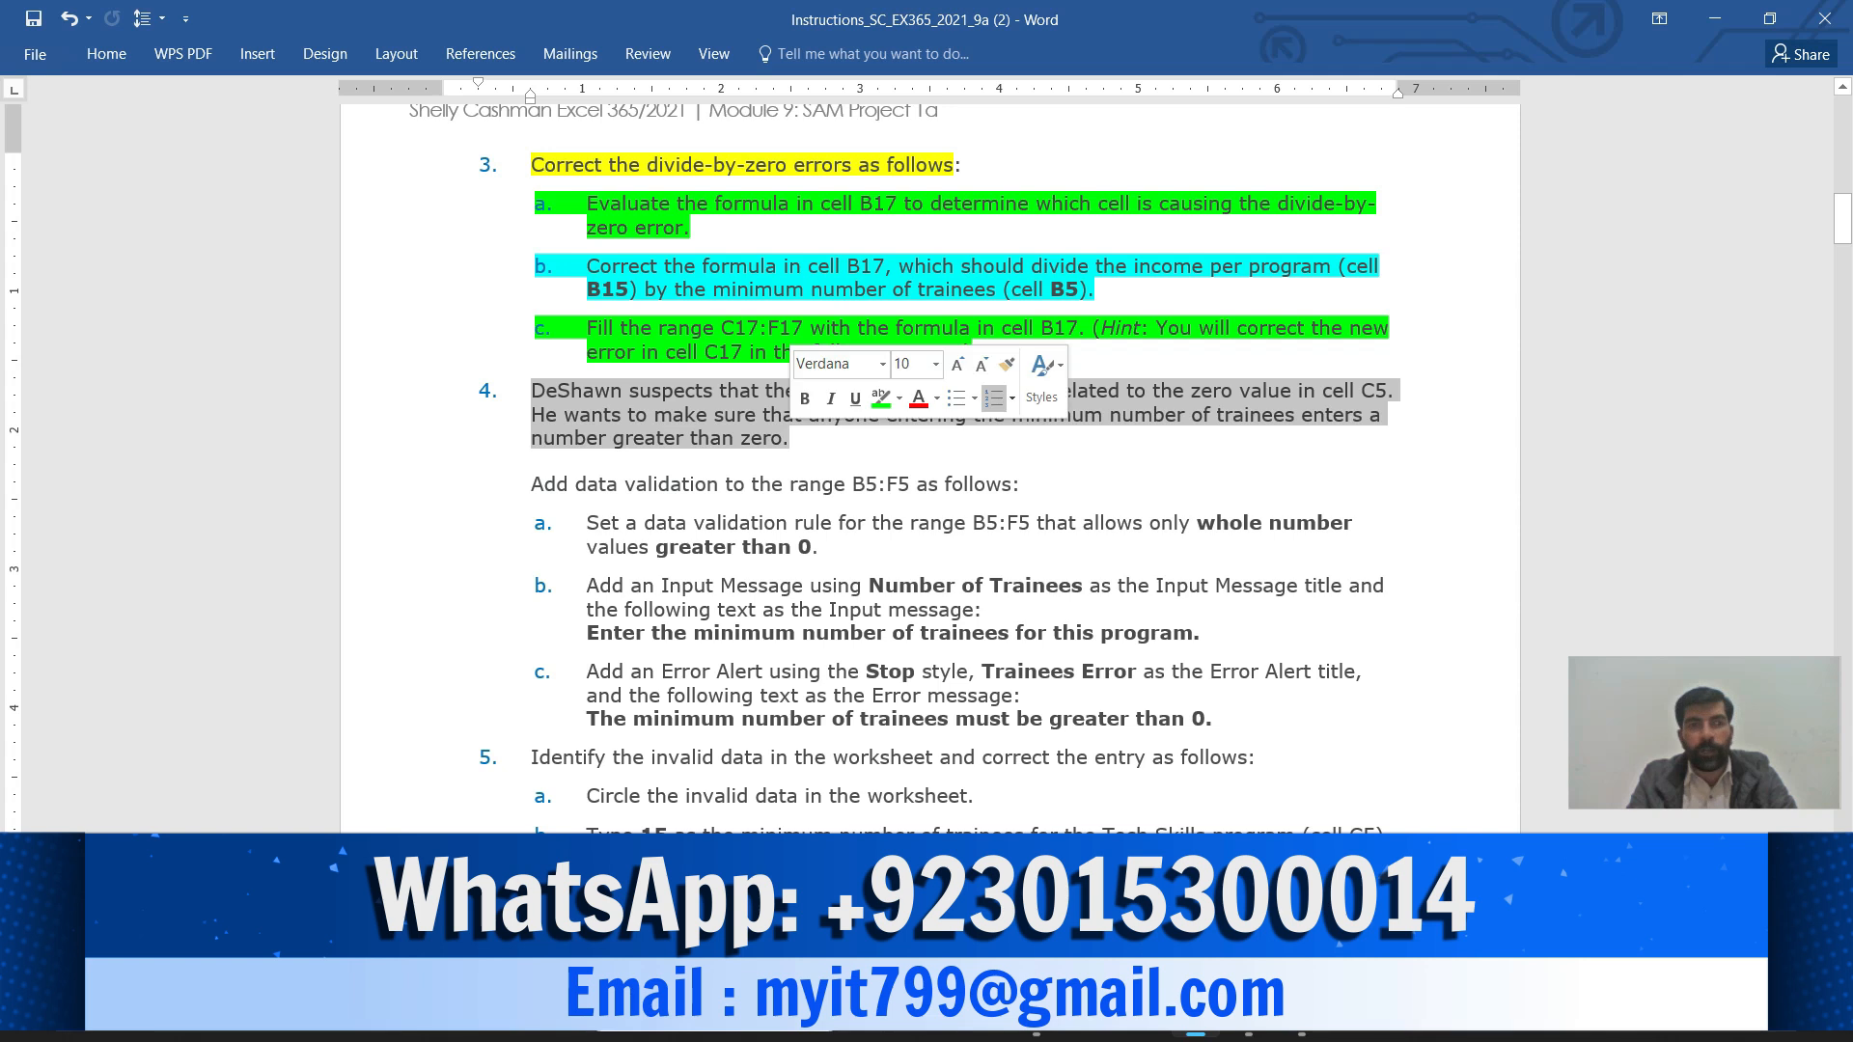
{"action": "left_click", "coordinate": [899, 398]}
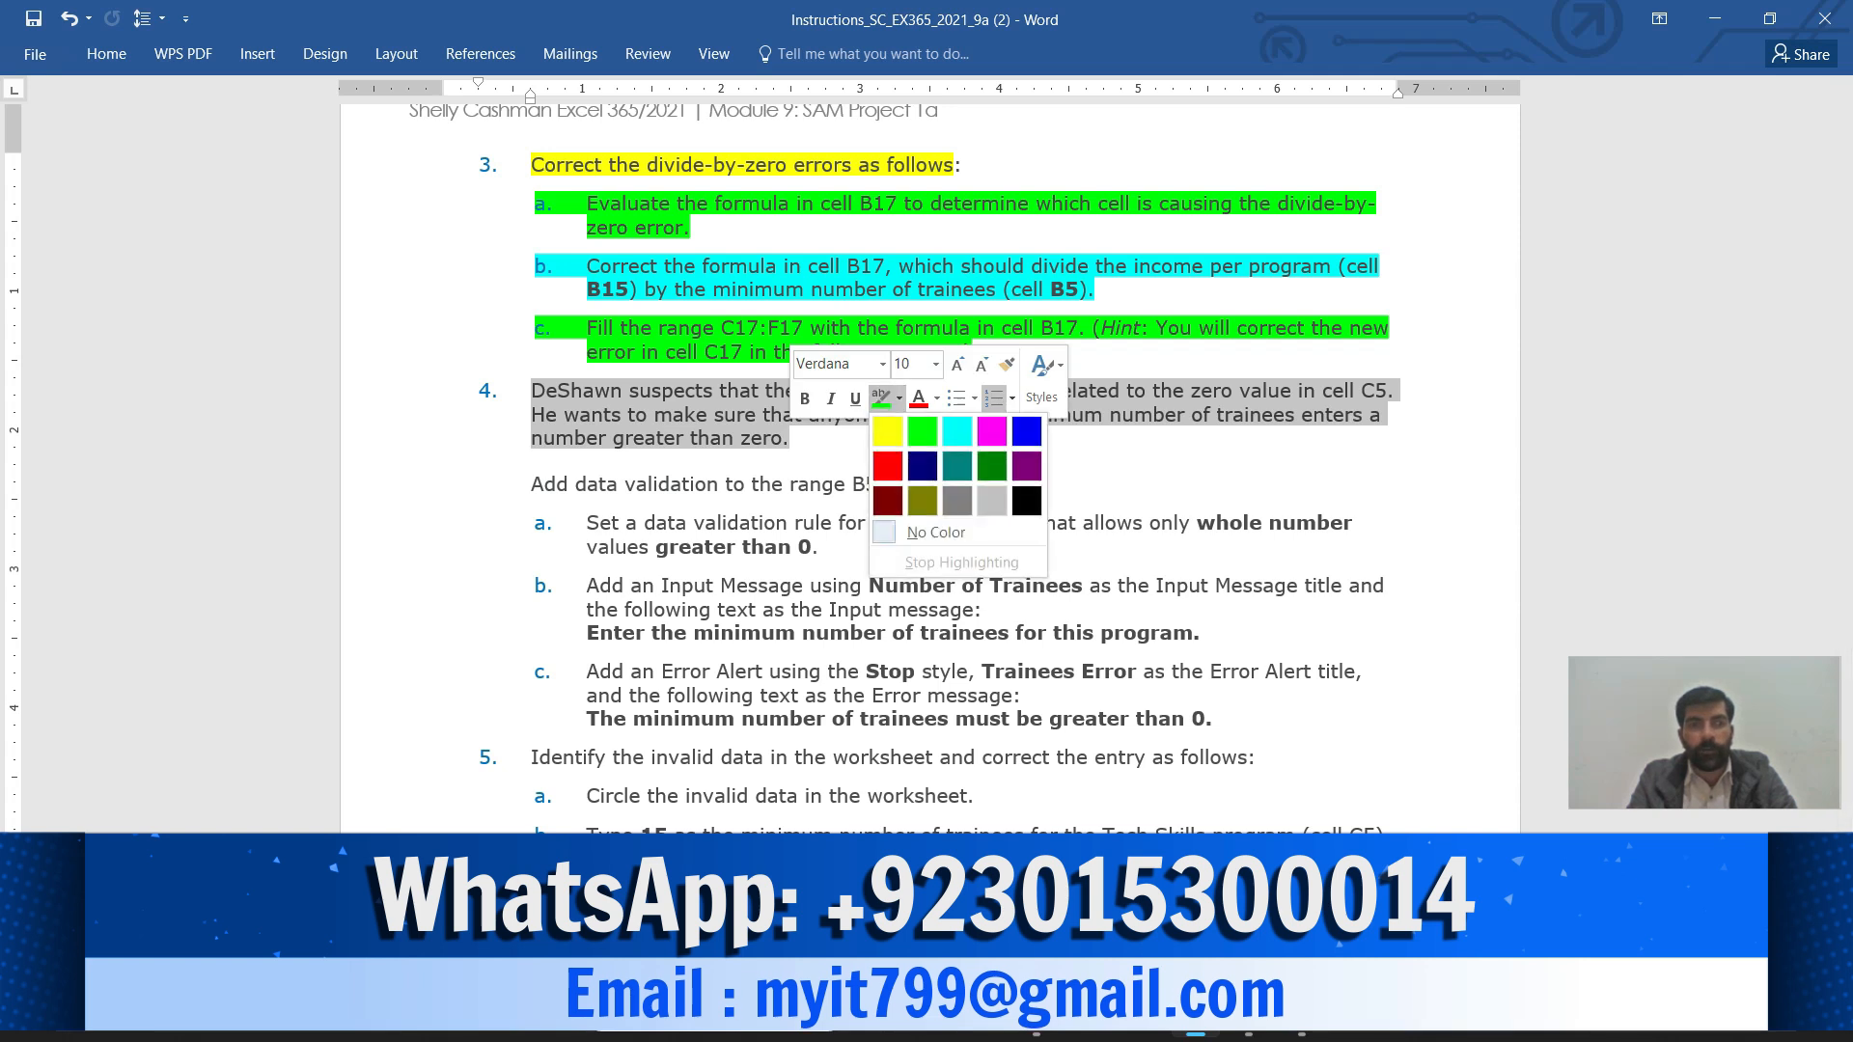
{"action": "left_click", "coordinate": [885, 430]}
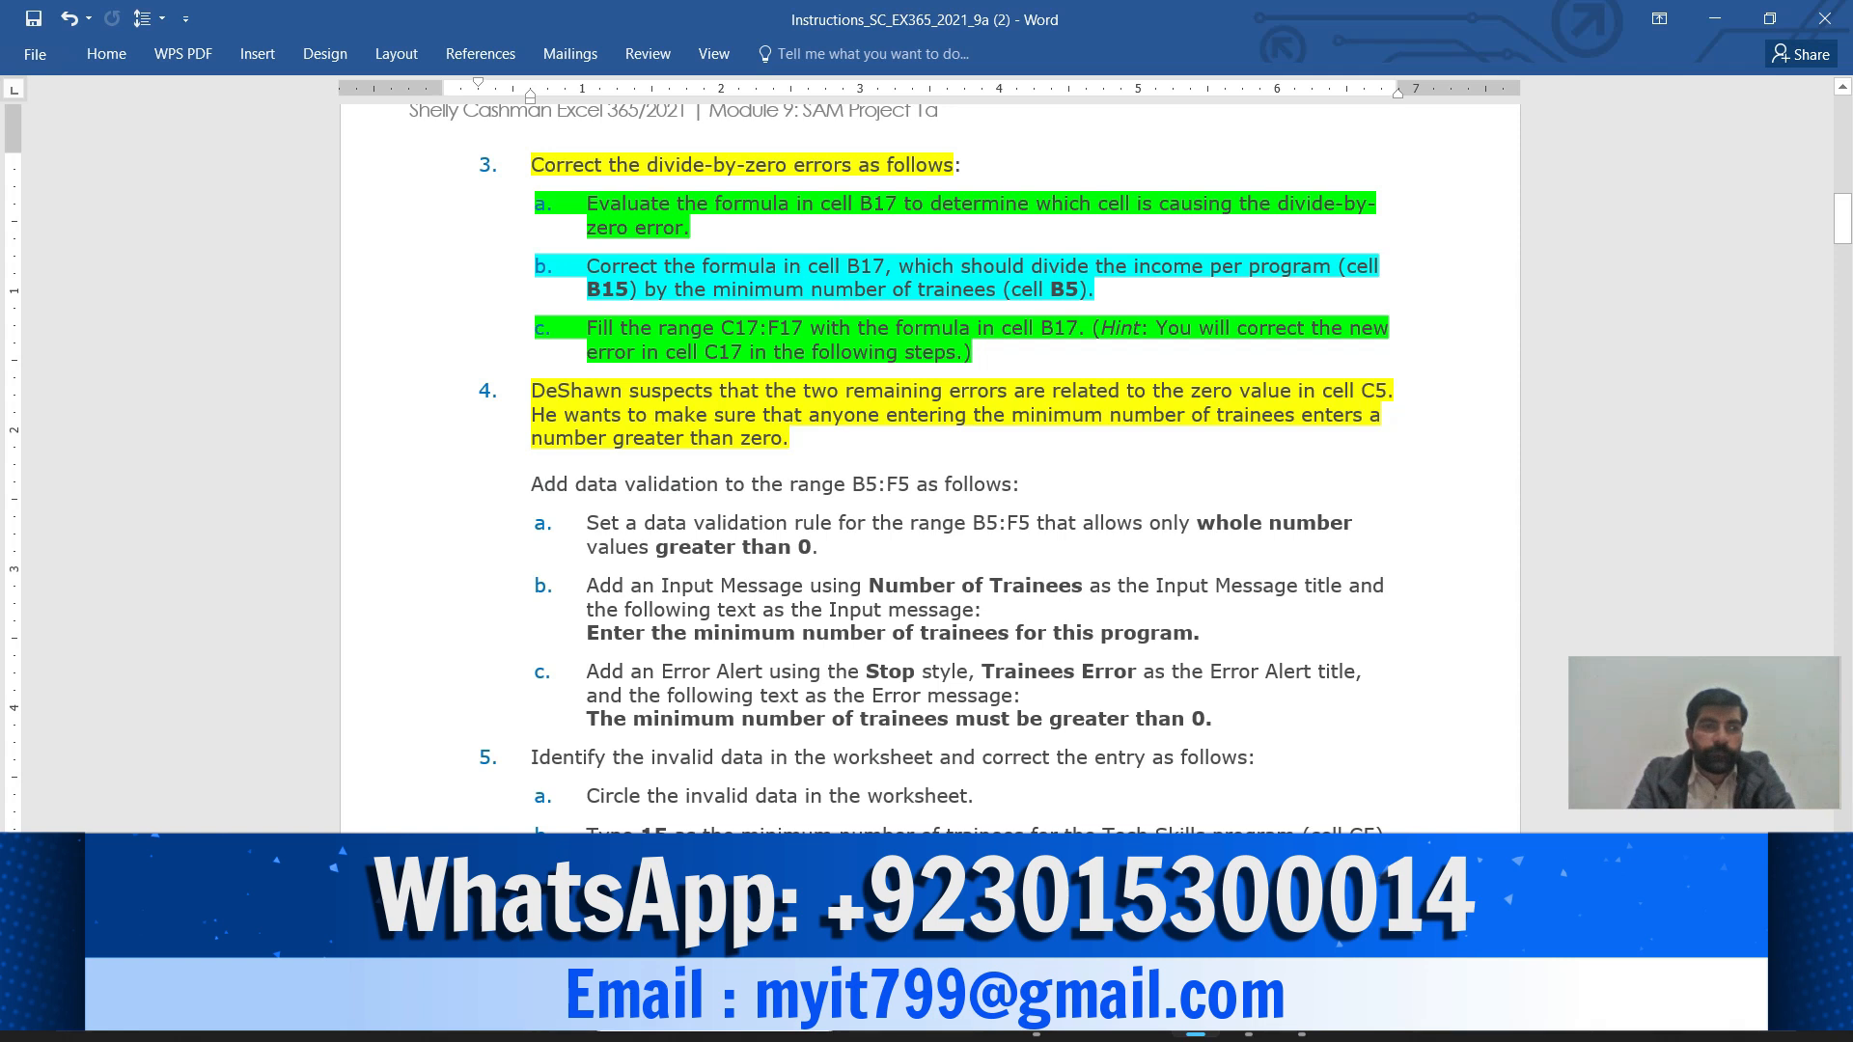
Highlight the 'Add data validation to the range B5:F5 as follows' line in green
{"action": "left_click_drag", "start_coordinate": [531, 485], "coordinate": [1011, 484]}
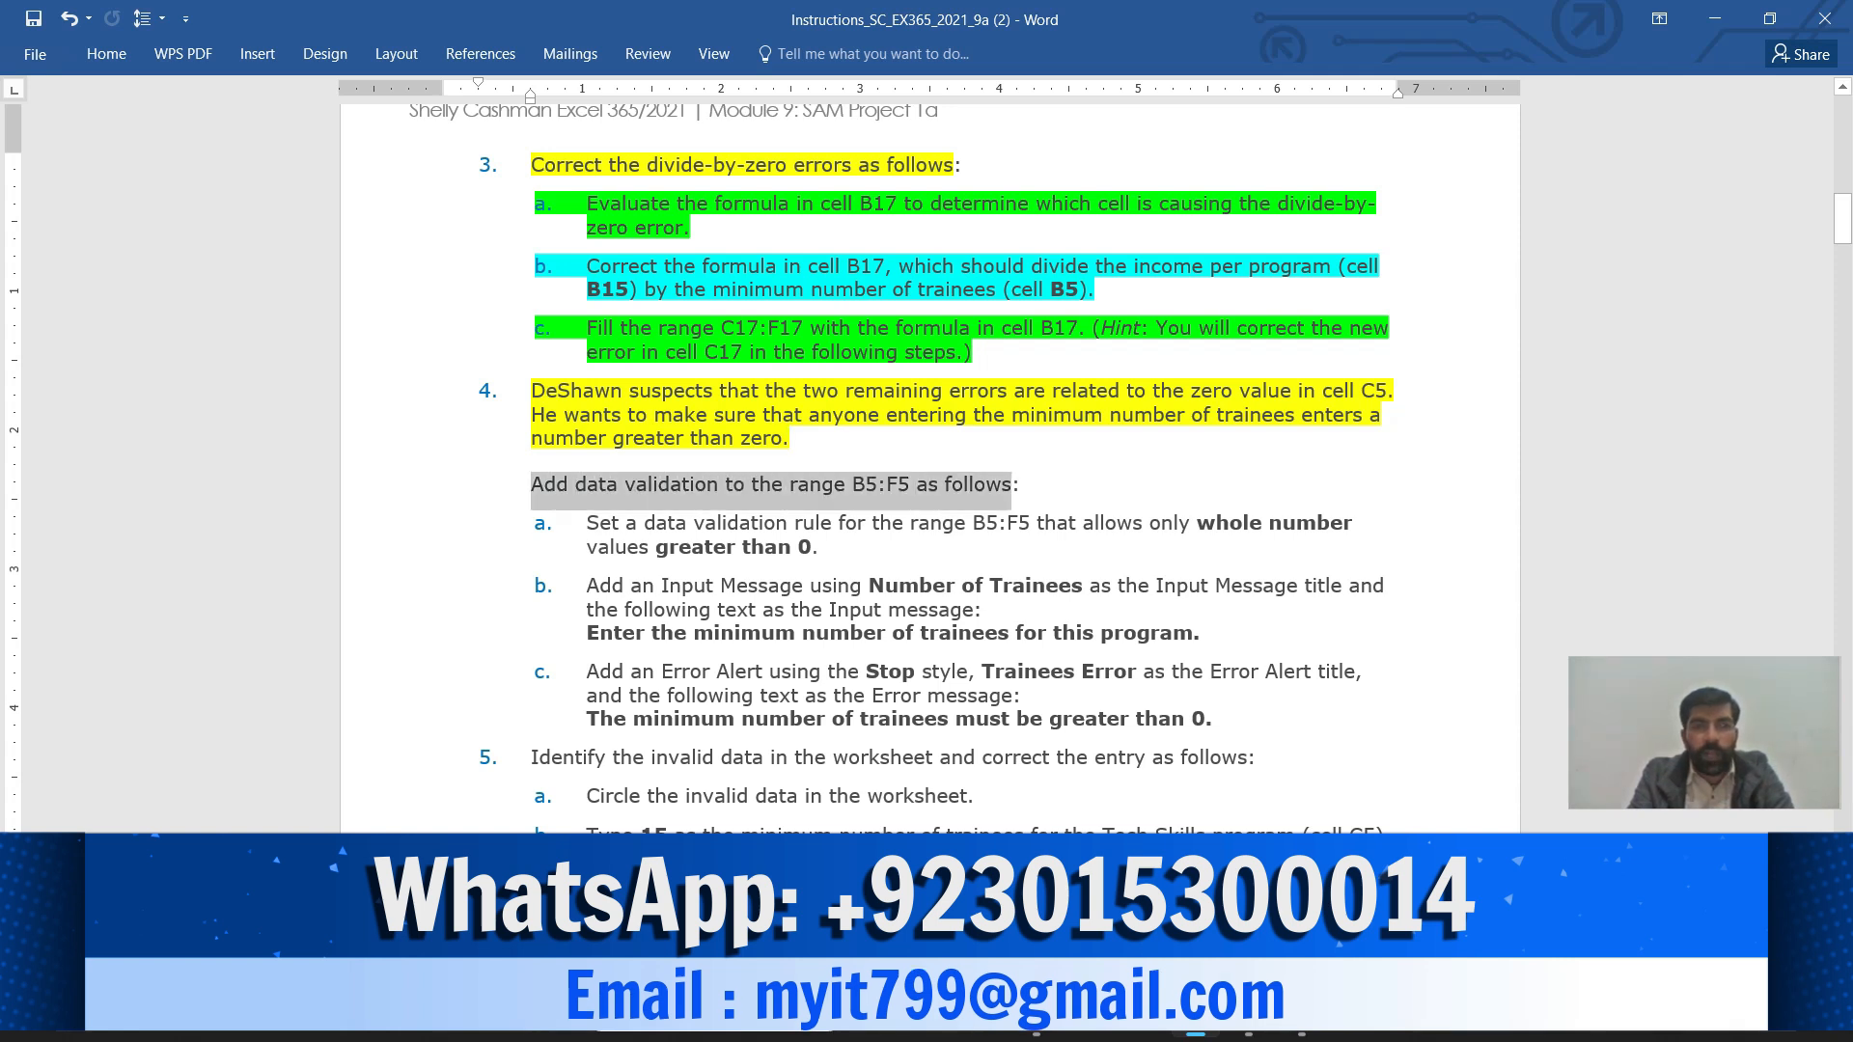
{"action": "left_click", "coordinate": [1105, 447]}
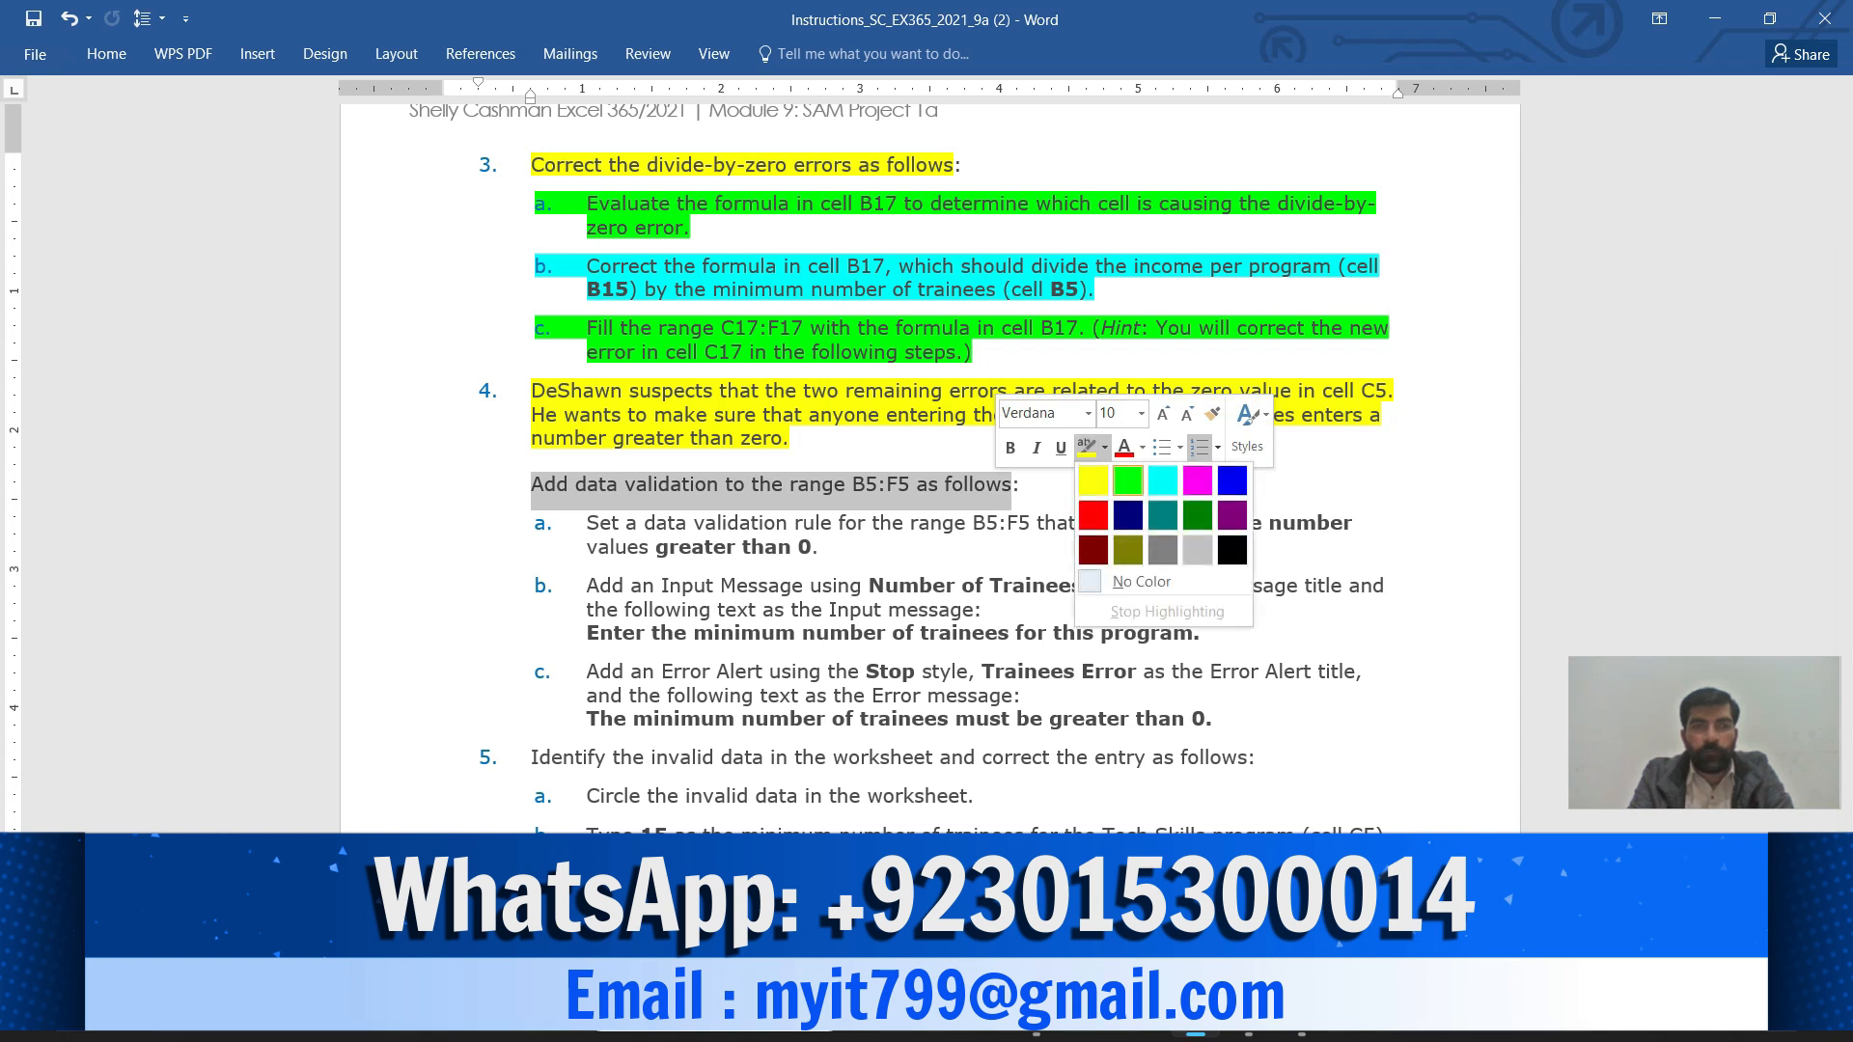
{"action": "left_click", "coordinate": [1127, 479]}
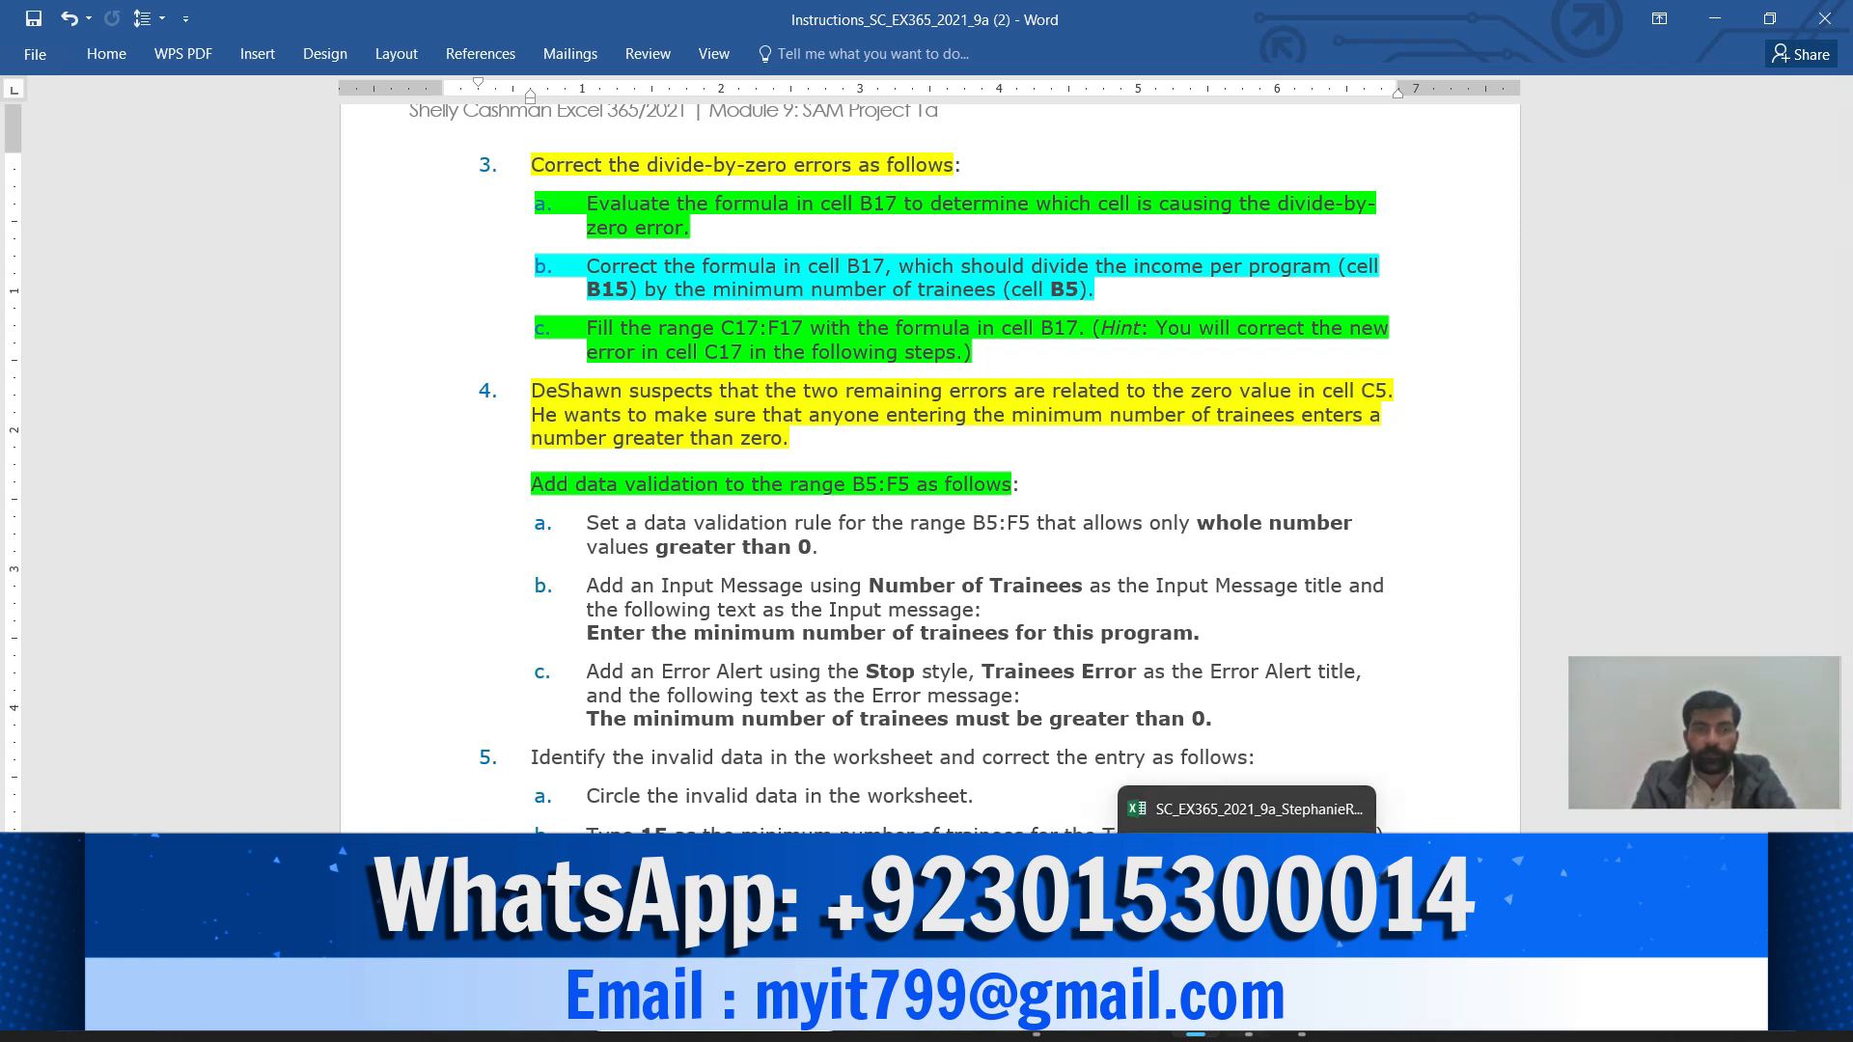
{"action": "left_click", "coordinate": [1248, 1015]}
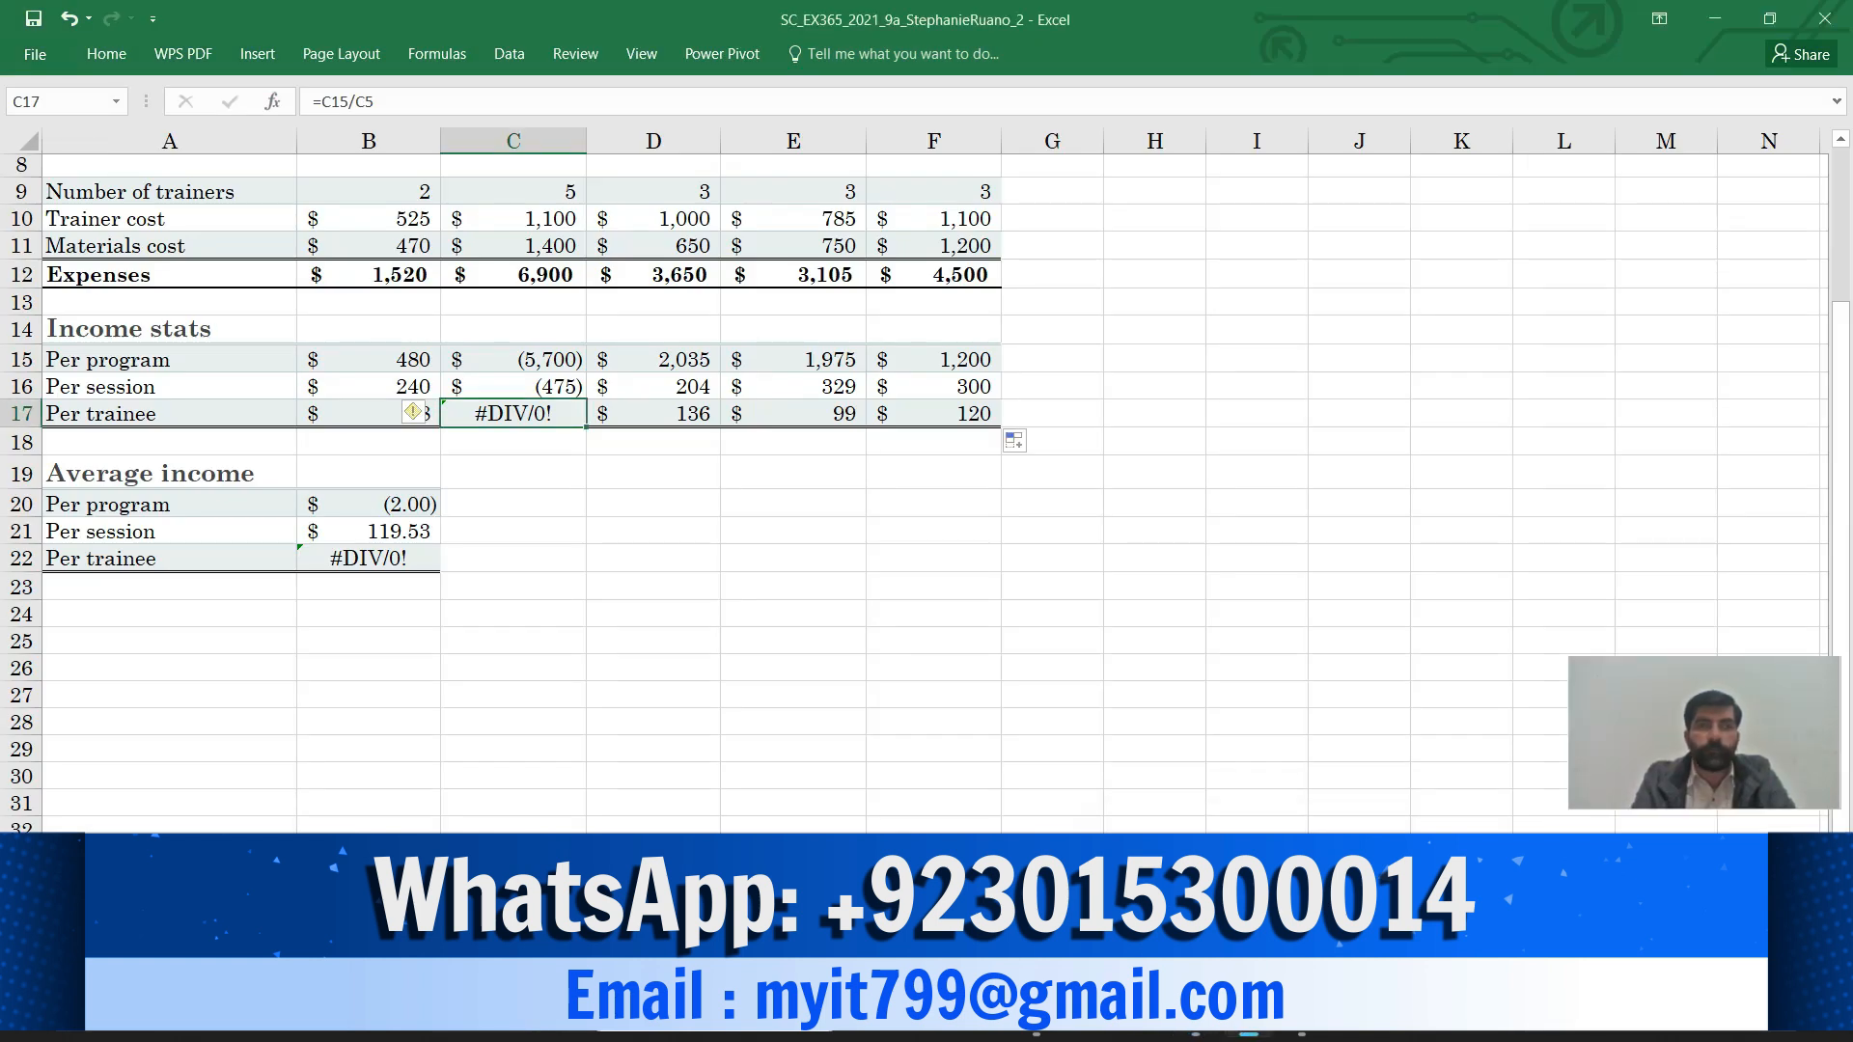
Select the Minimum trainees range B5:F5 by entering b5:f5 in the Name Box
{"action": "scroll", "coordinate": [927, 482], "scroll_direction": "up", "scroll_amount": 3}
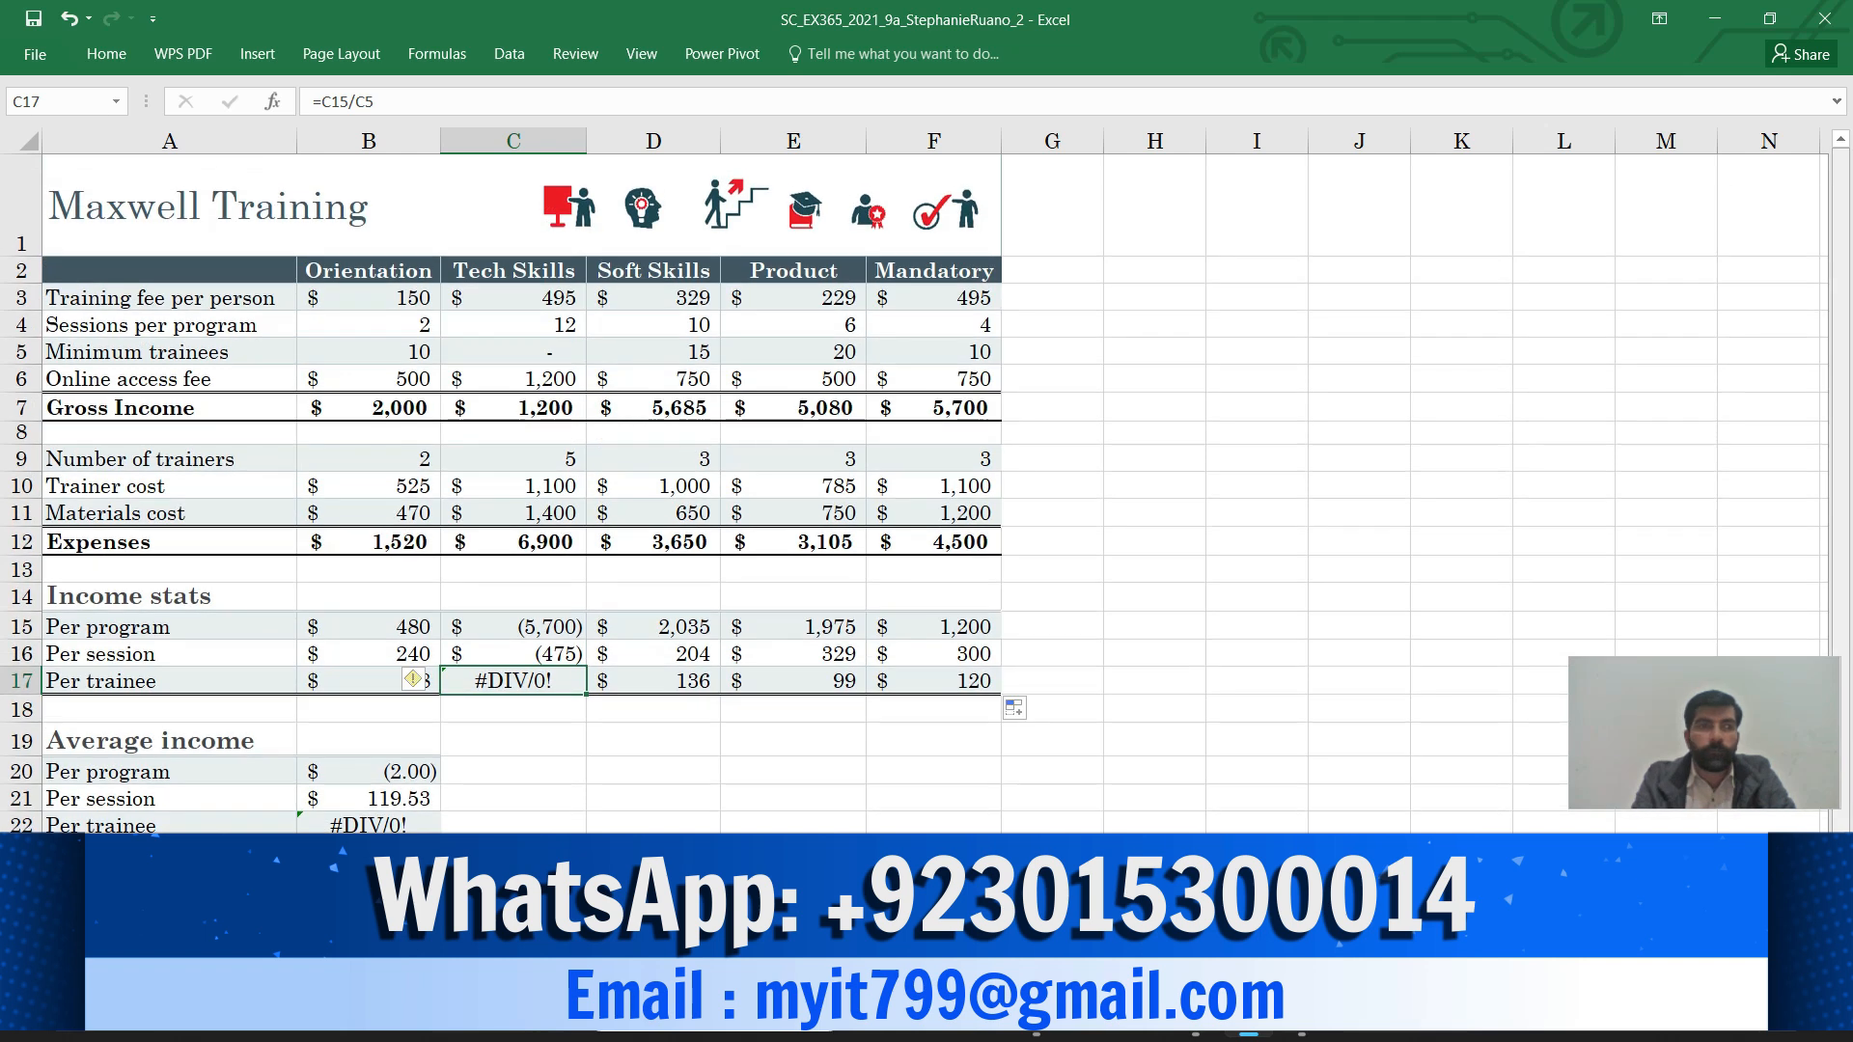
{"action": "left_click", "coordinate": [60, 101]}
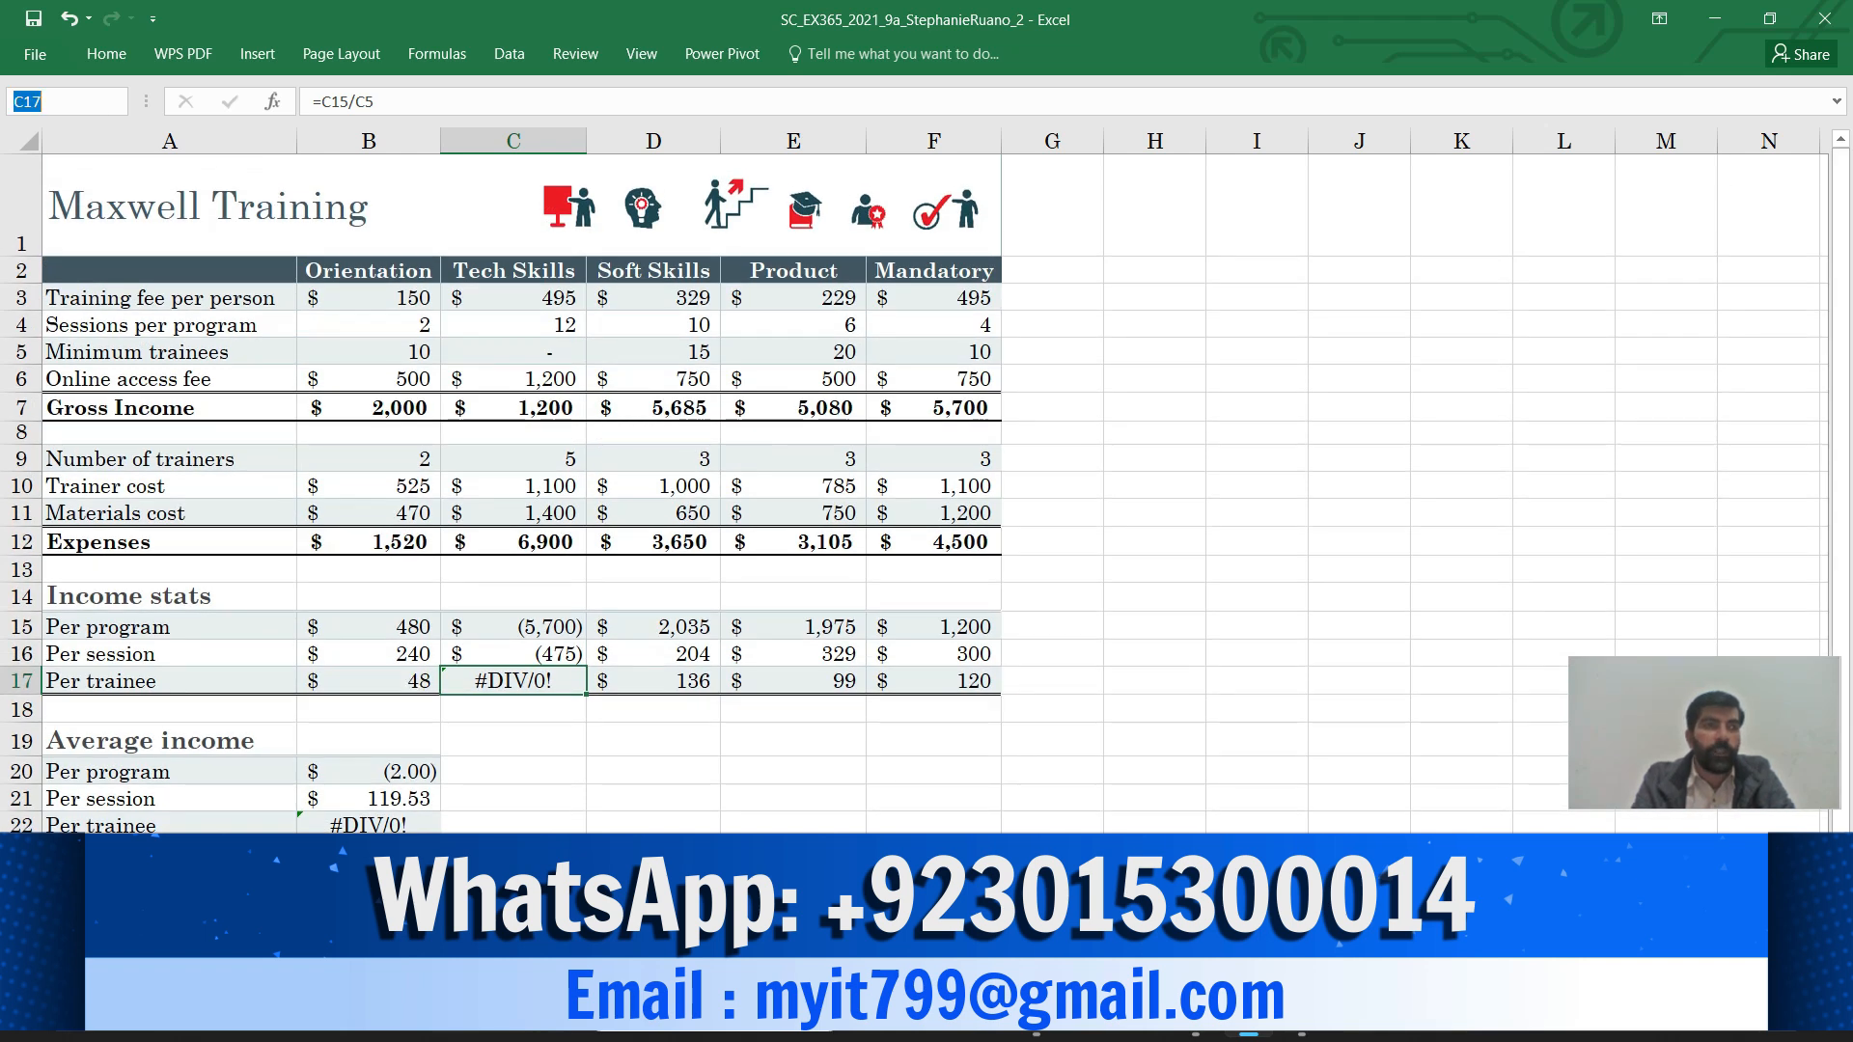
{"action": "type", "text": "b5:f5"}
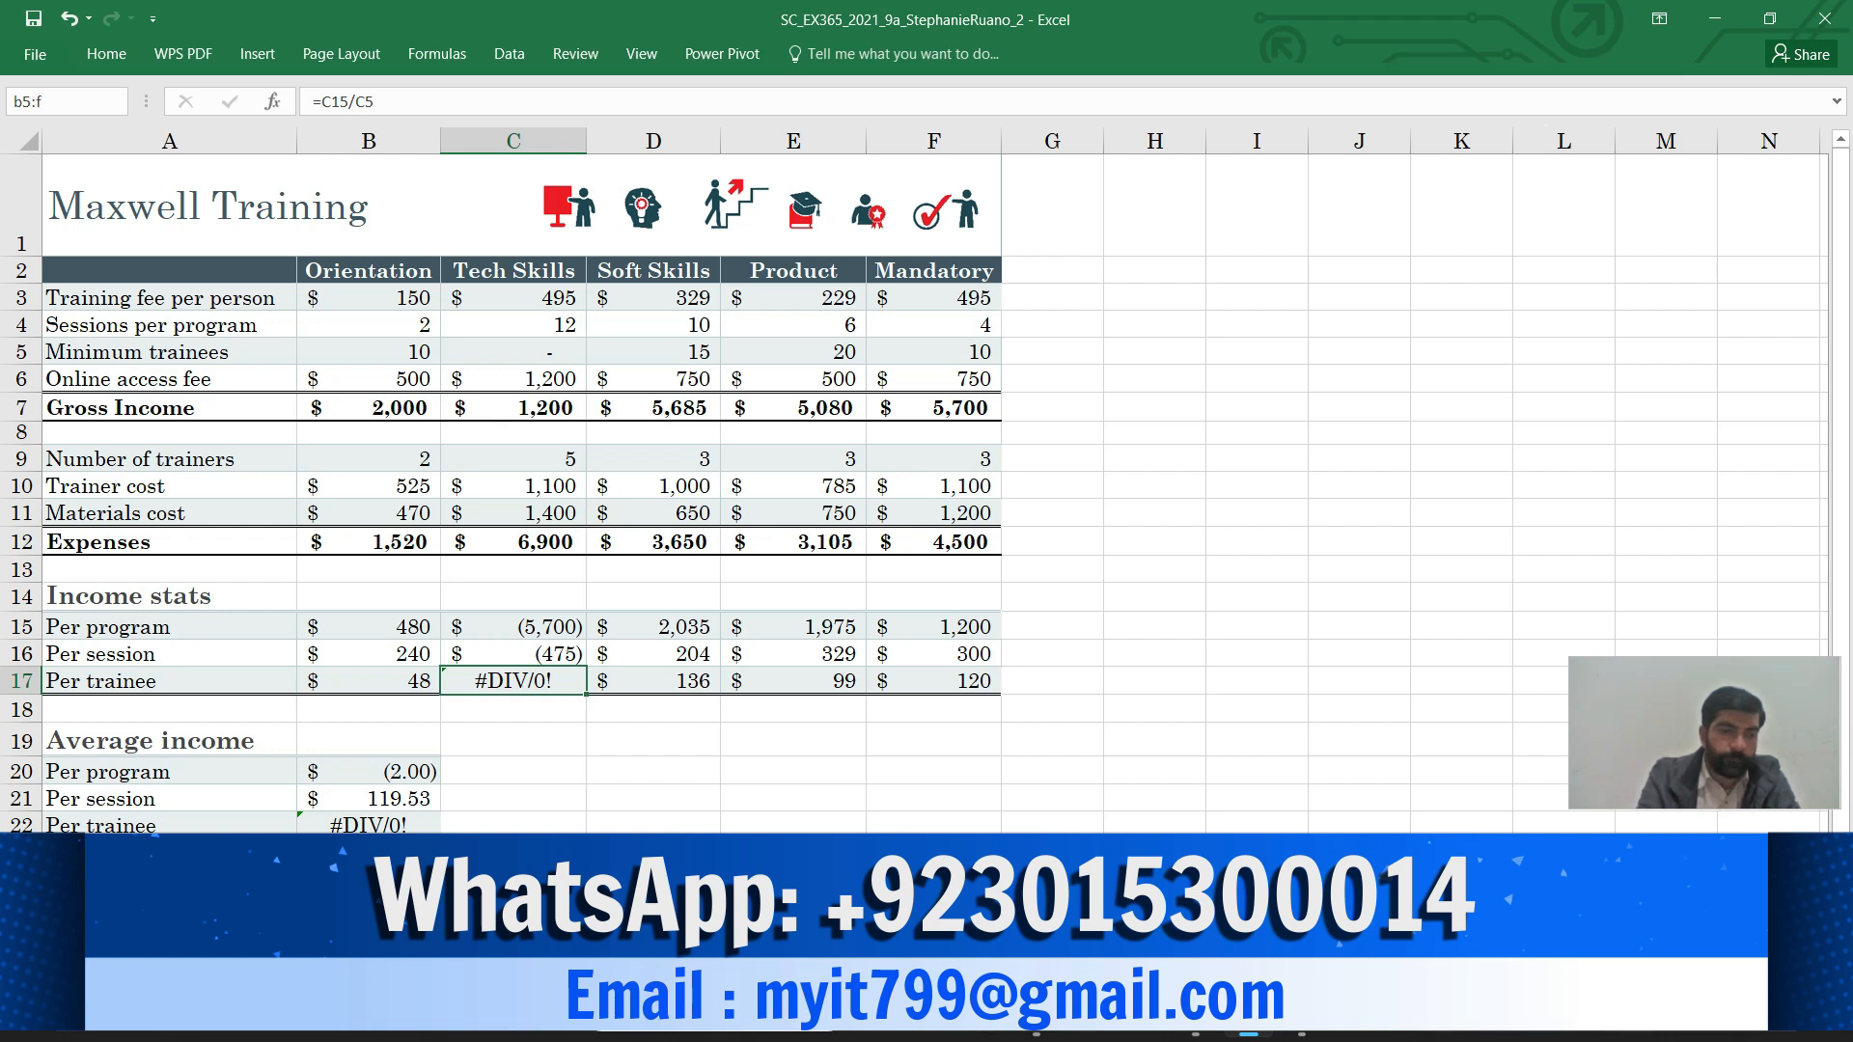
{"action": "key", "text": "Return"}
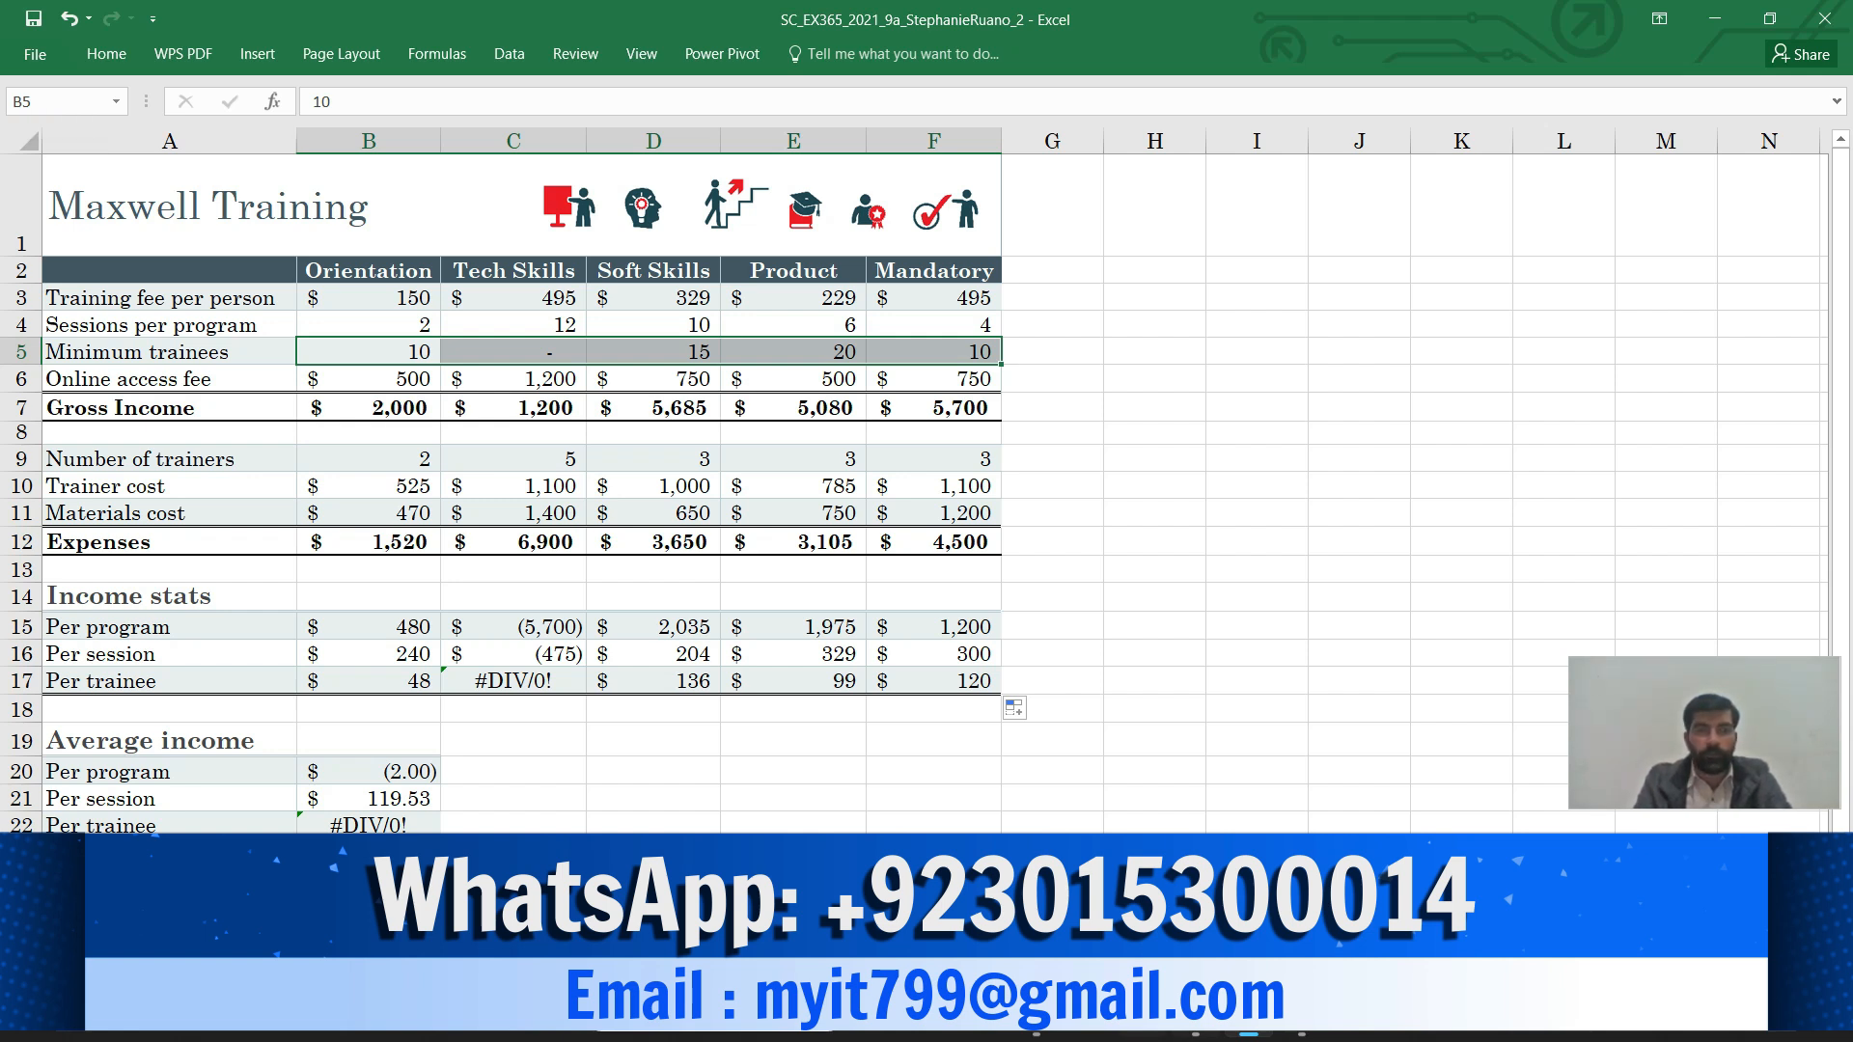
{"action": "mouse_move", "coordinate": [1197, 1015]}
{"action": "left_click", "coordinate": [1194, 902]}
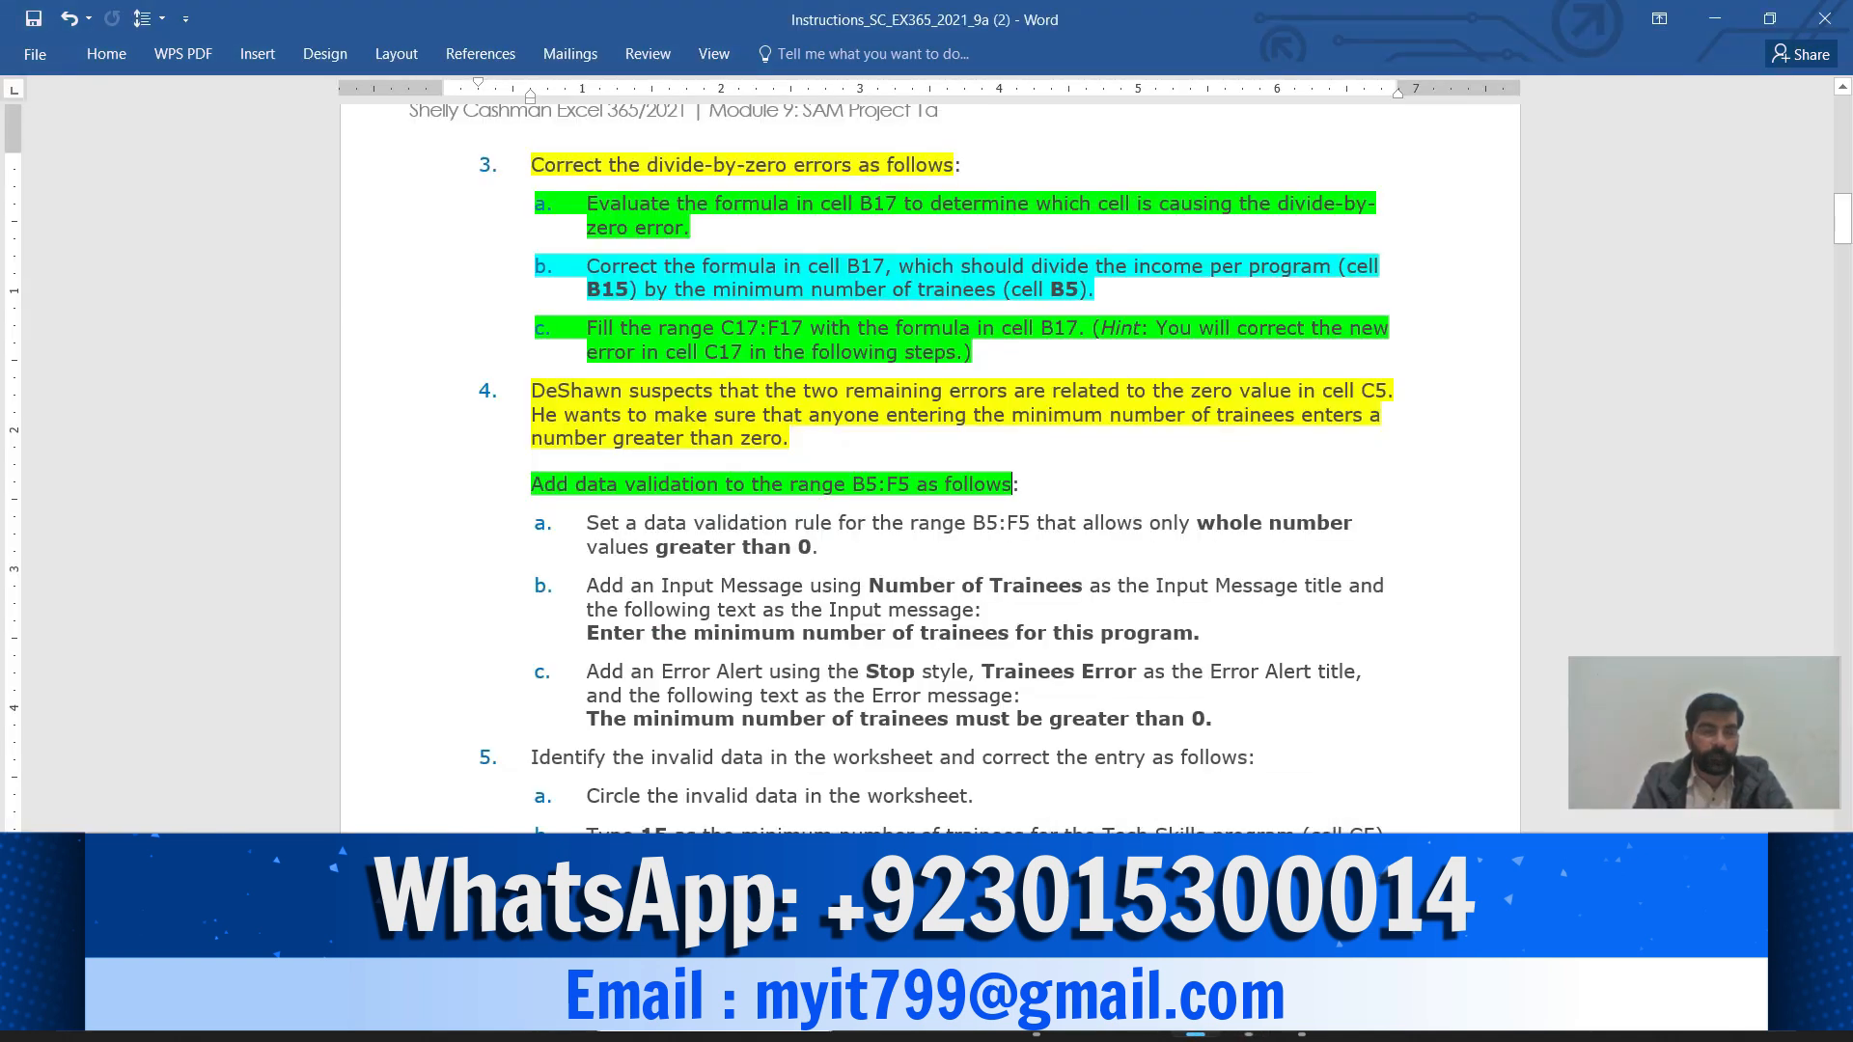
Highlight sub-step 4a's whole-number-greater-than-0 rule in turquoise
{"action": "left_click_drag", "start_coordinate": [586, 523], "coordinate": [828, 547]}
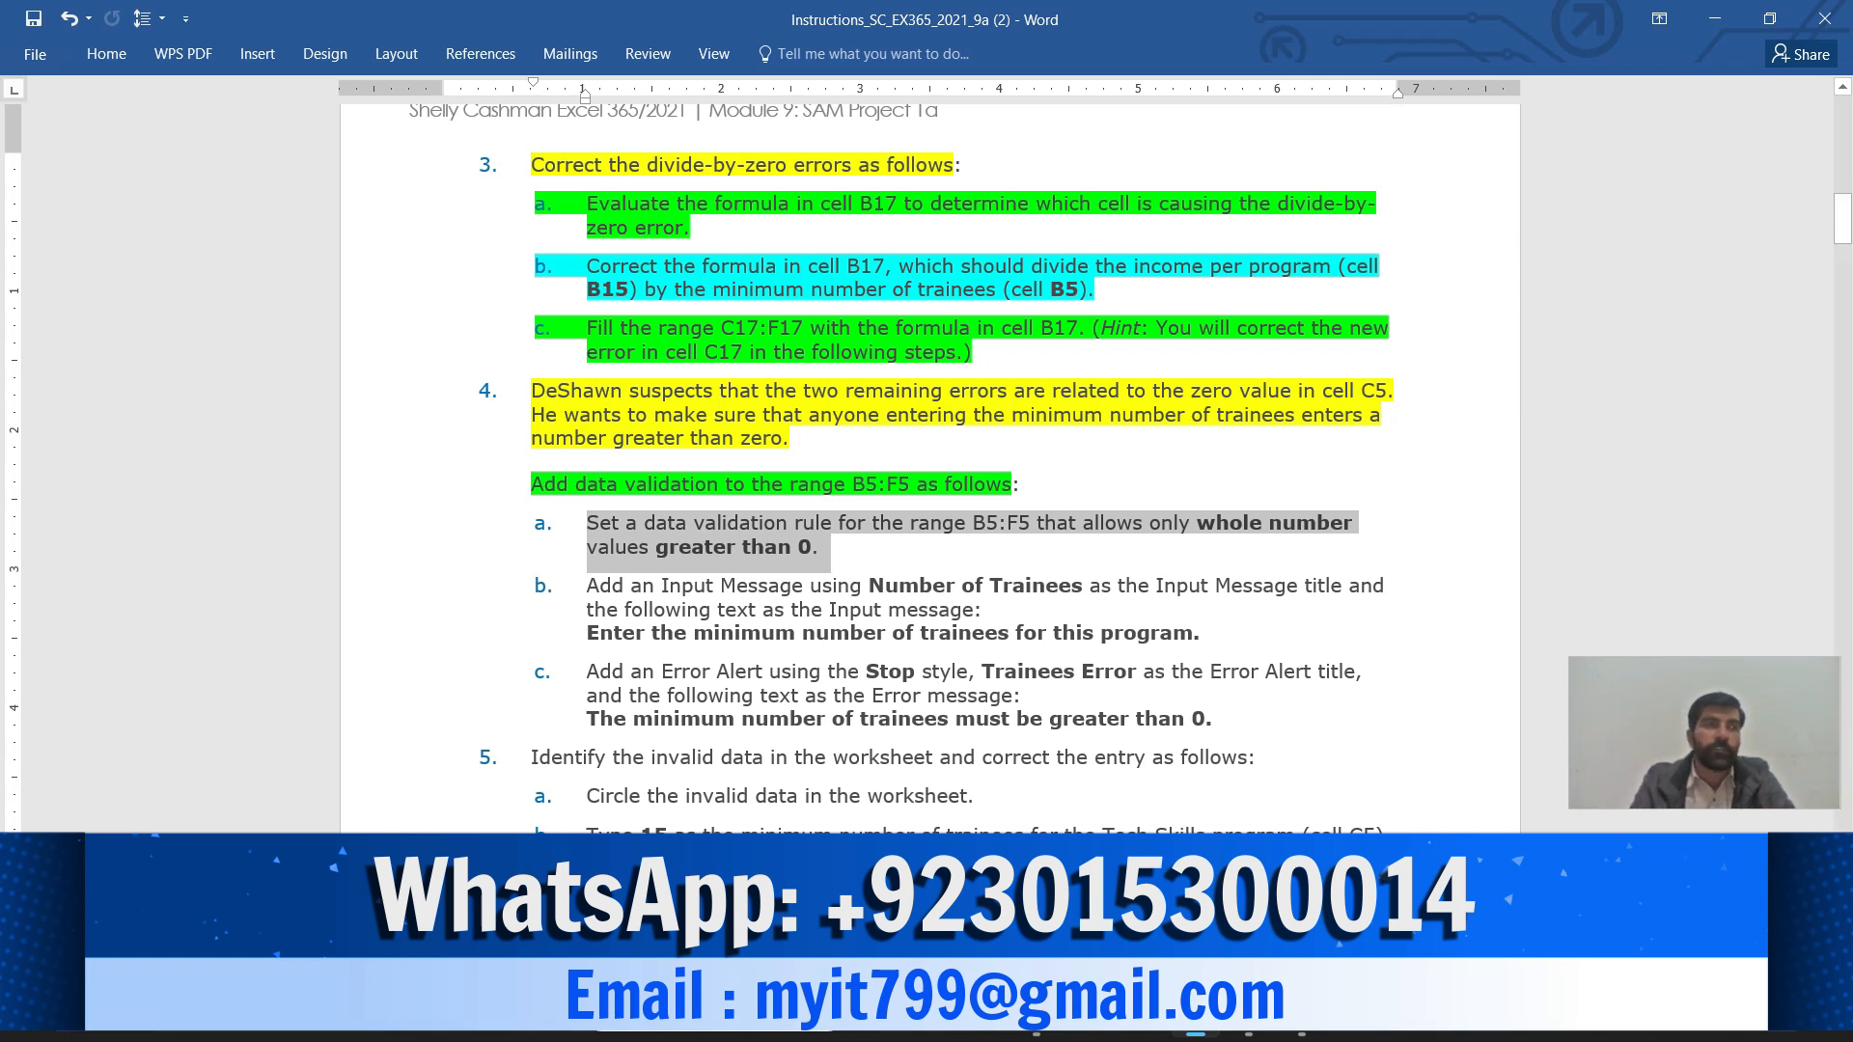
{"action": "left_click", "coordinate": [106, 54]}
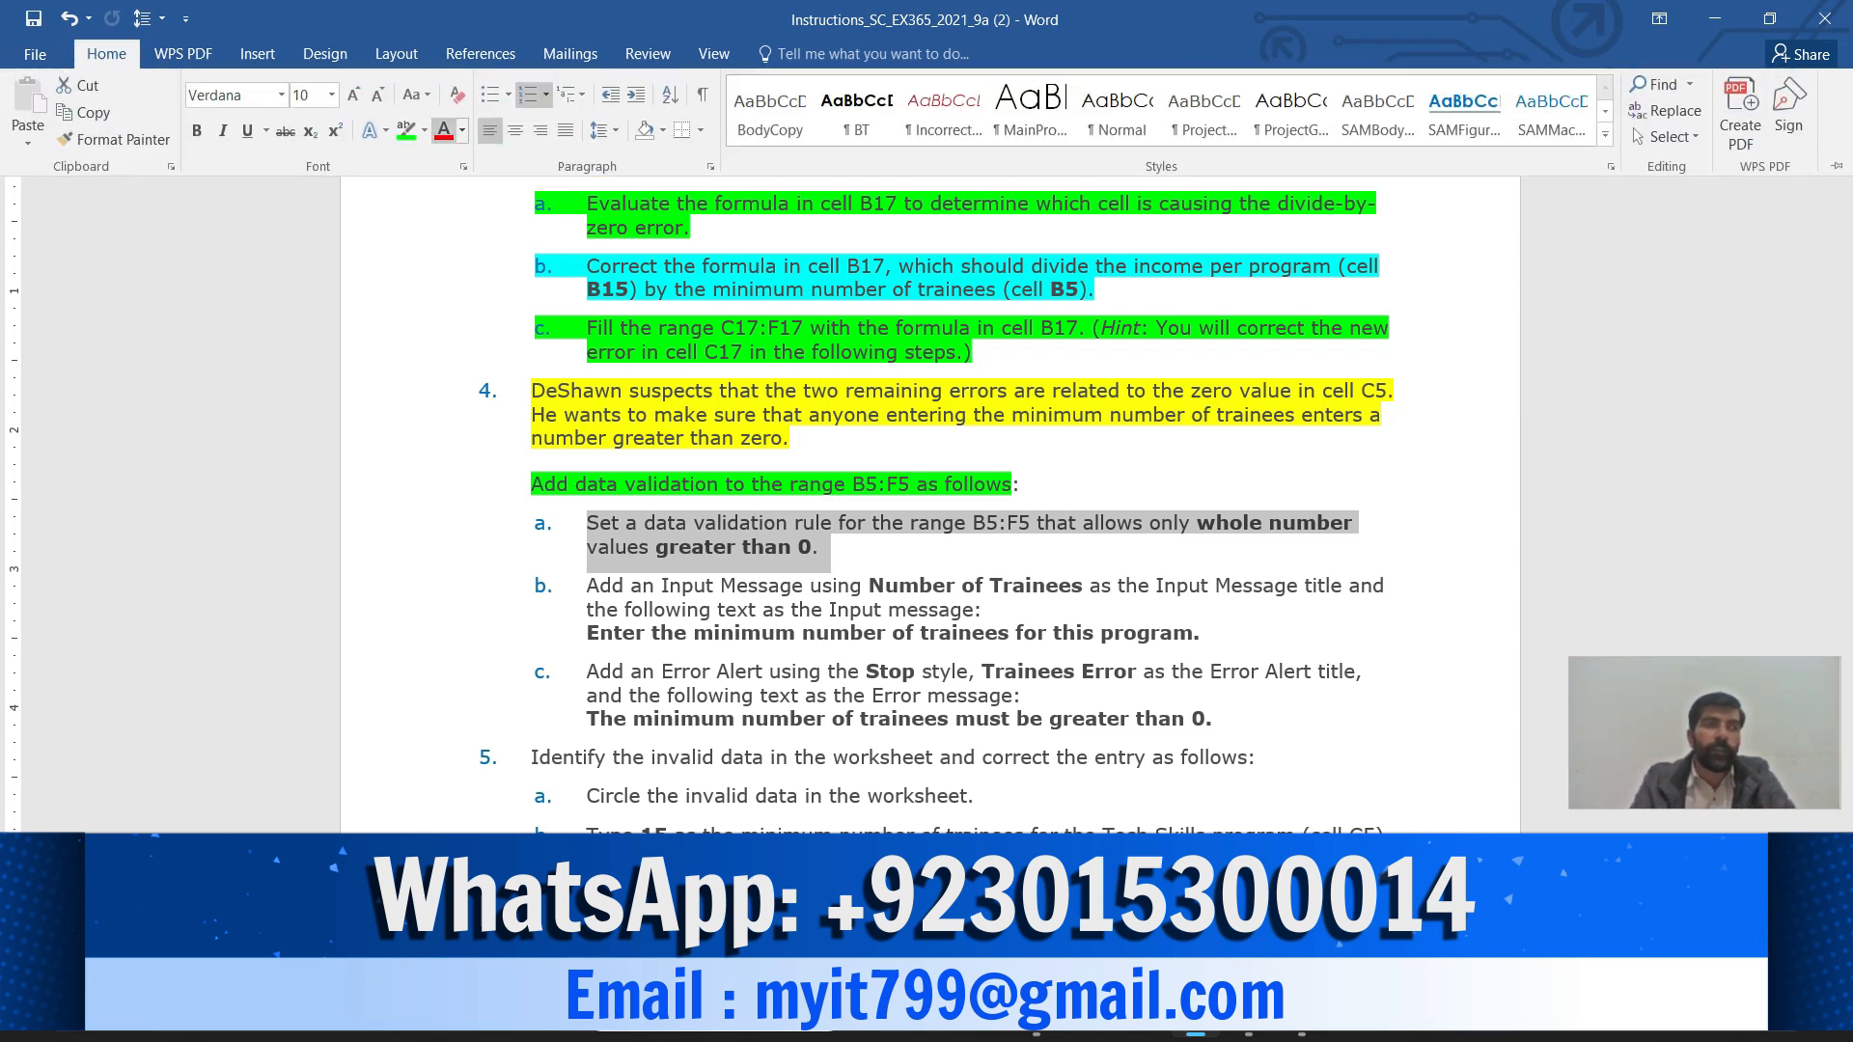
{"action": "left_click", "coordinate": [425, 130]}
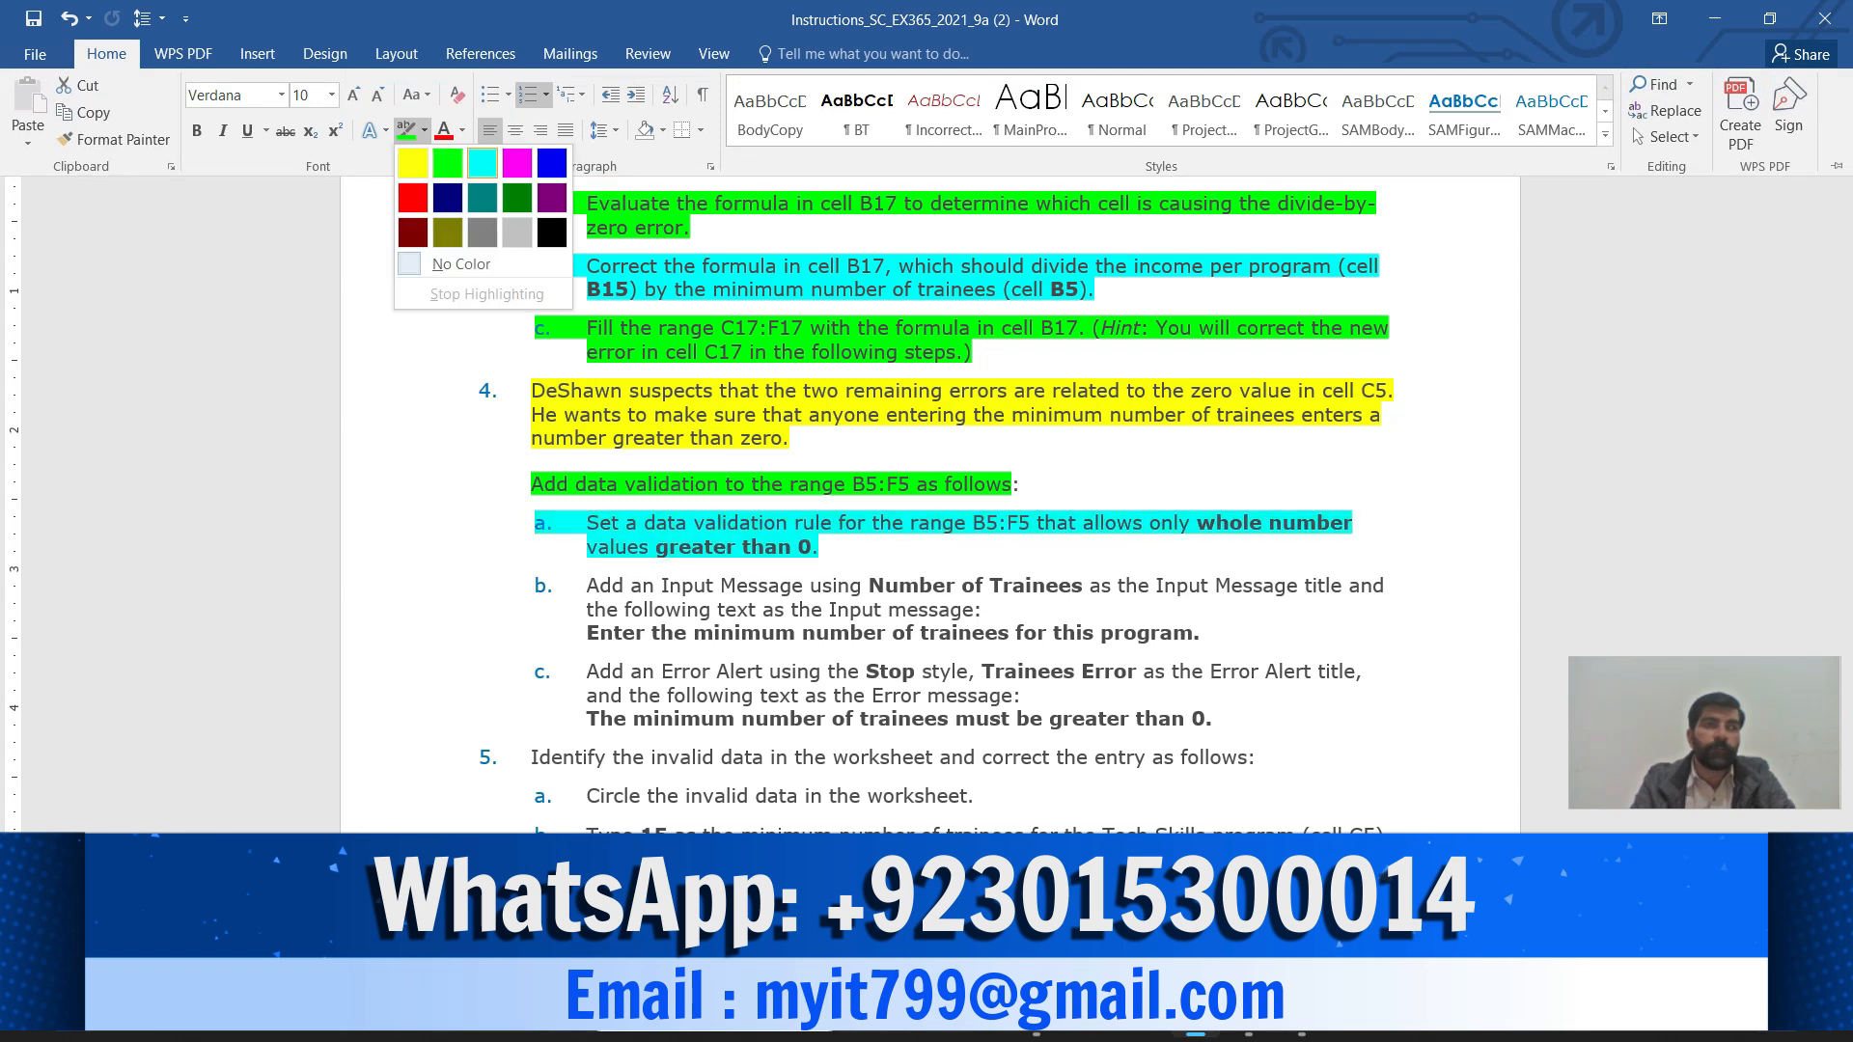
{"action": "left_click", "coordinate": [483, 164]}
{"action": "mouse_move", "coordinate": [1249, 1018]}
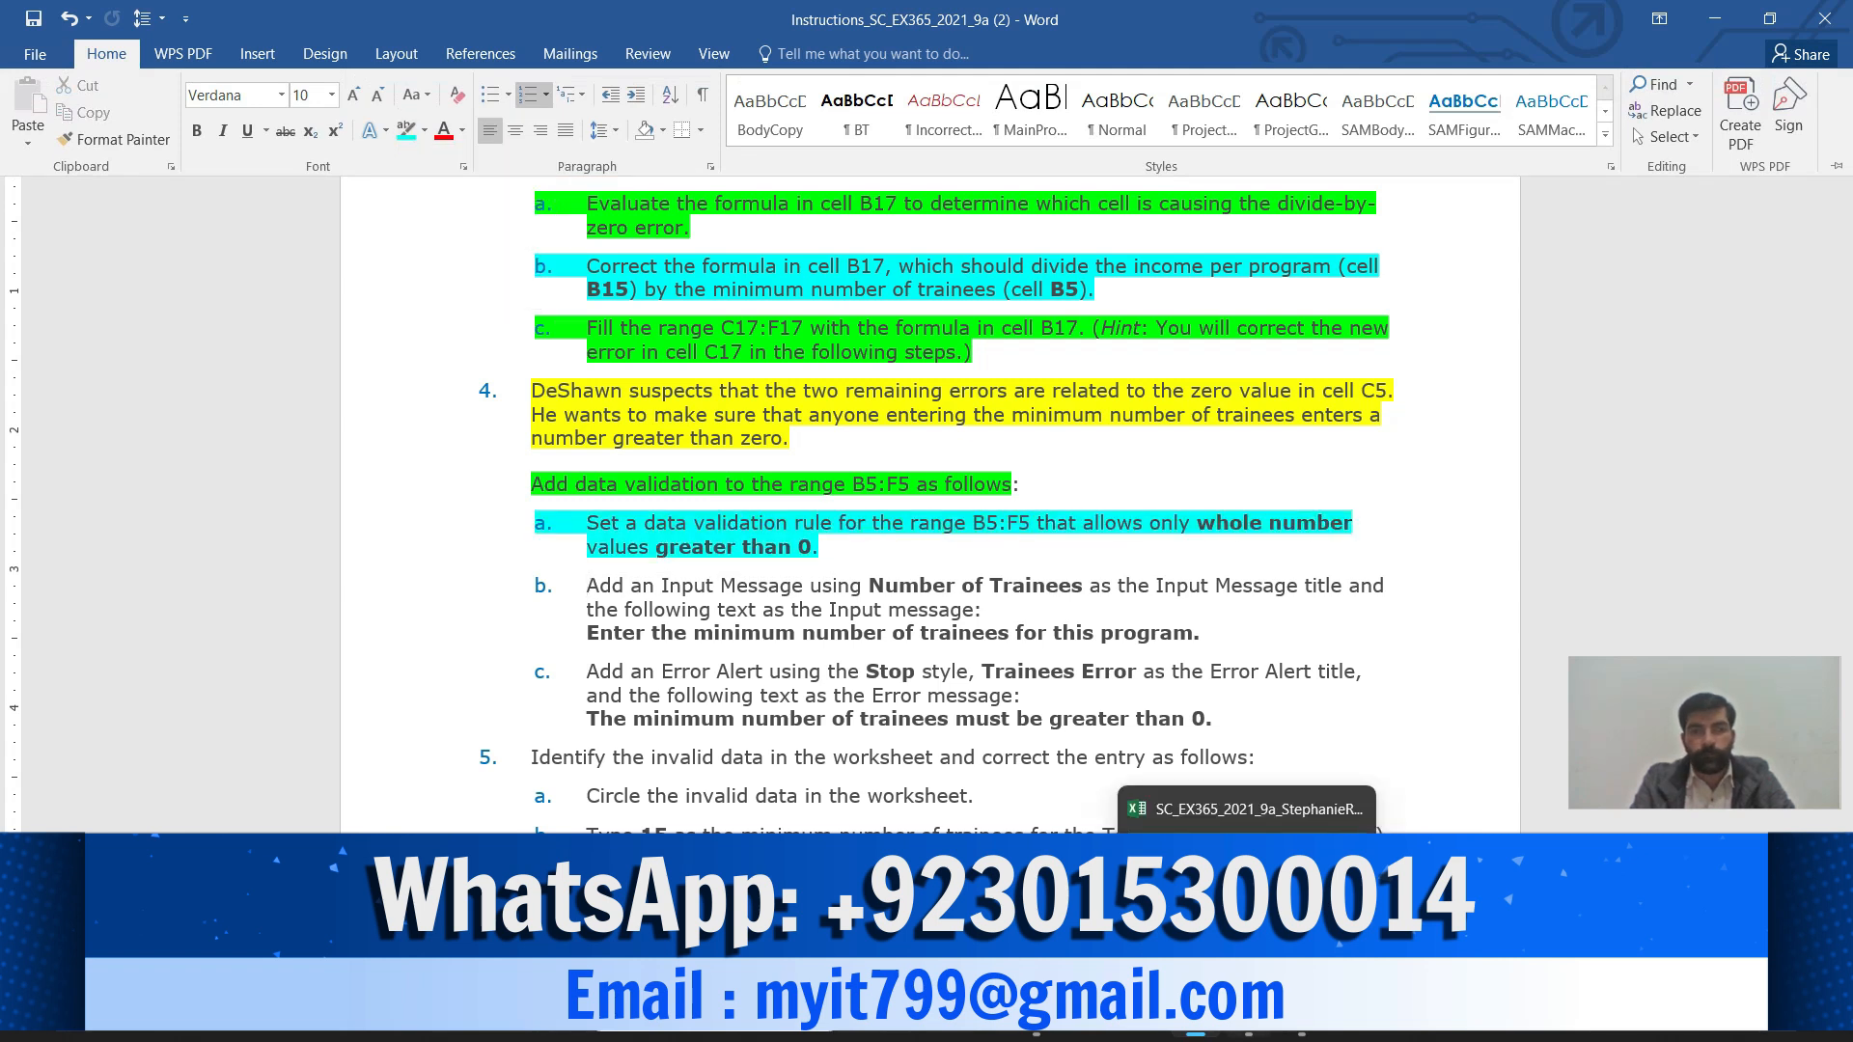
{"action": "left_click", "coordinate": [1247, 907]}
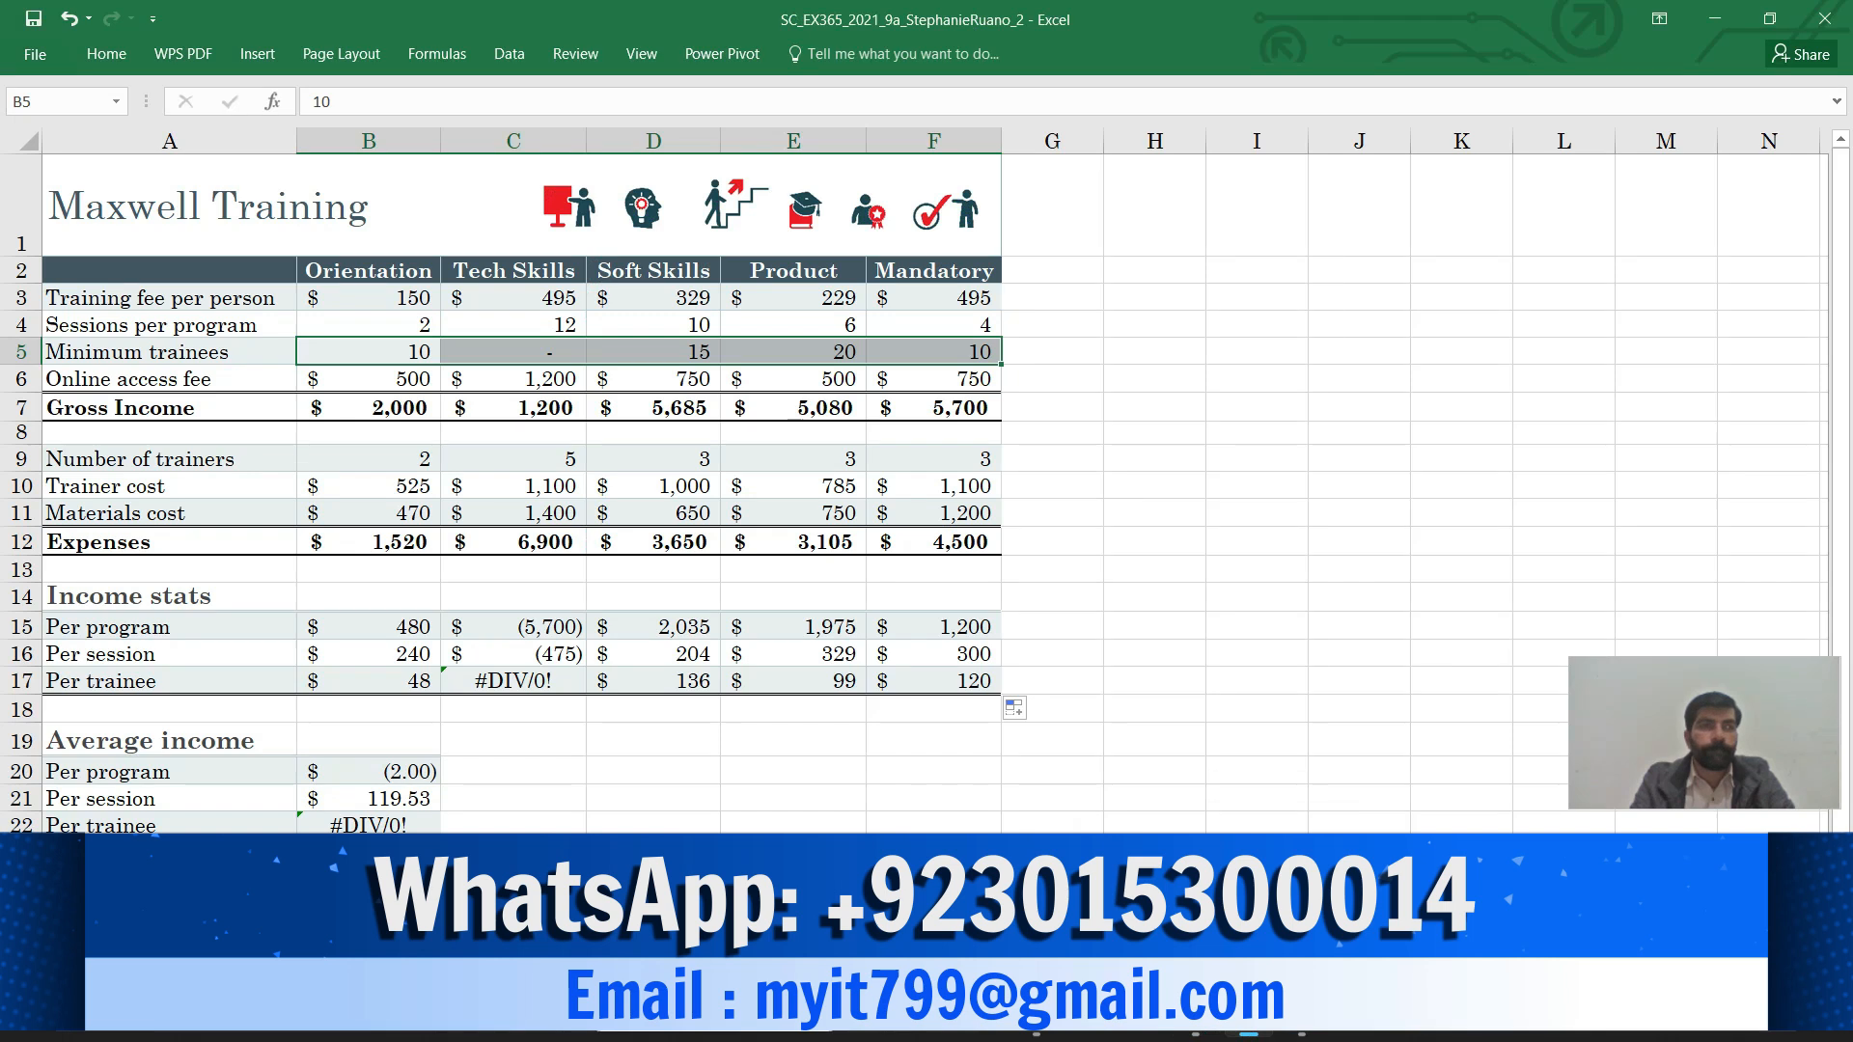
Set B5:F5's Data Validation to Allow: Whole number, greater than, Minimum 0
{"action": "left_click", "coordinate": [509, 55]}
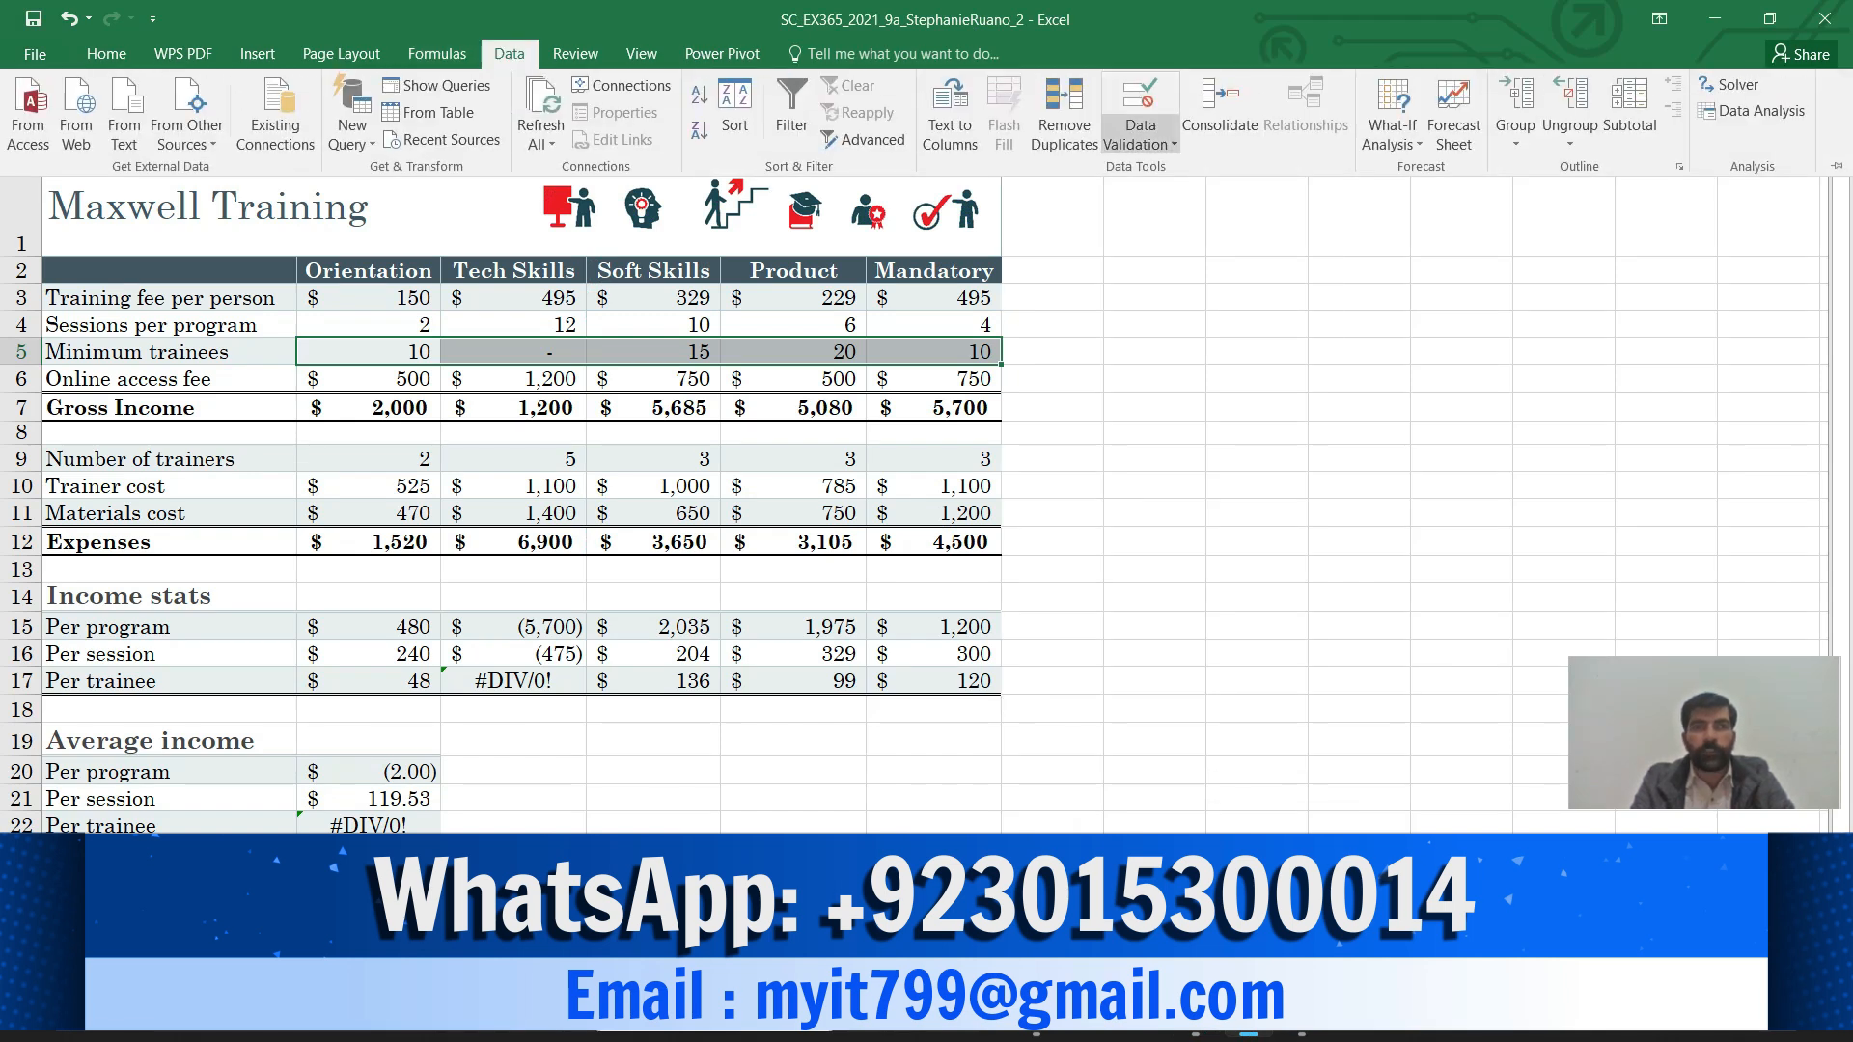
{"action": "left_click", "coordinate": [1140, 135]}
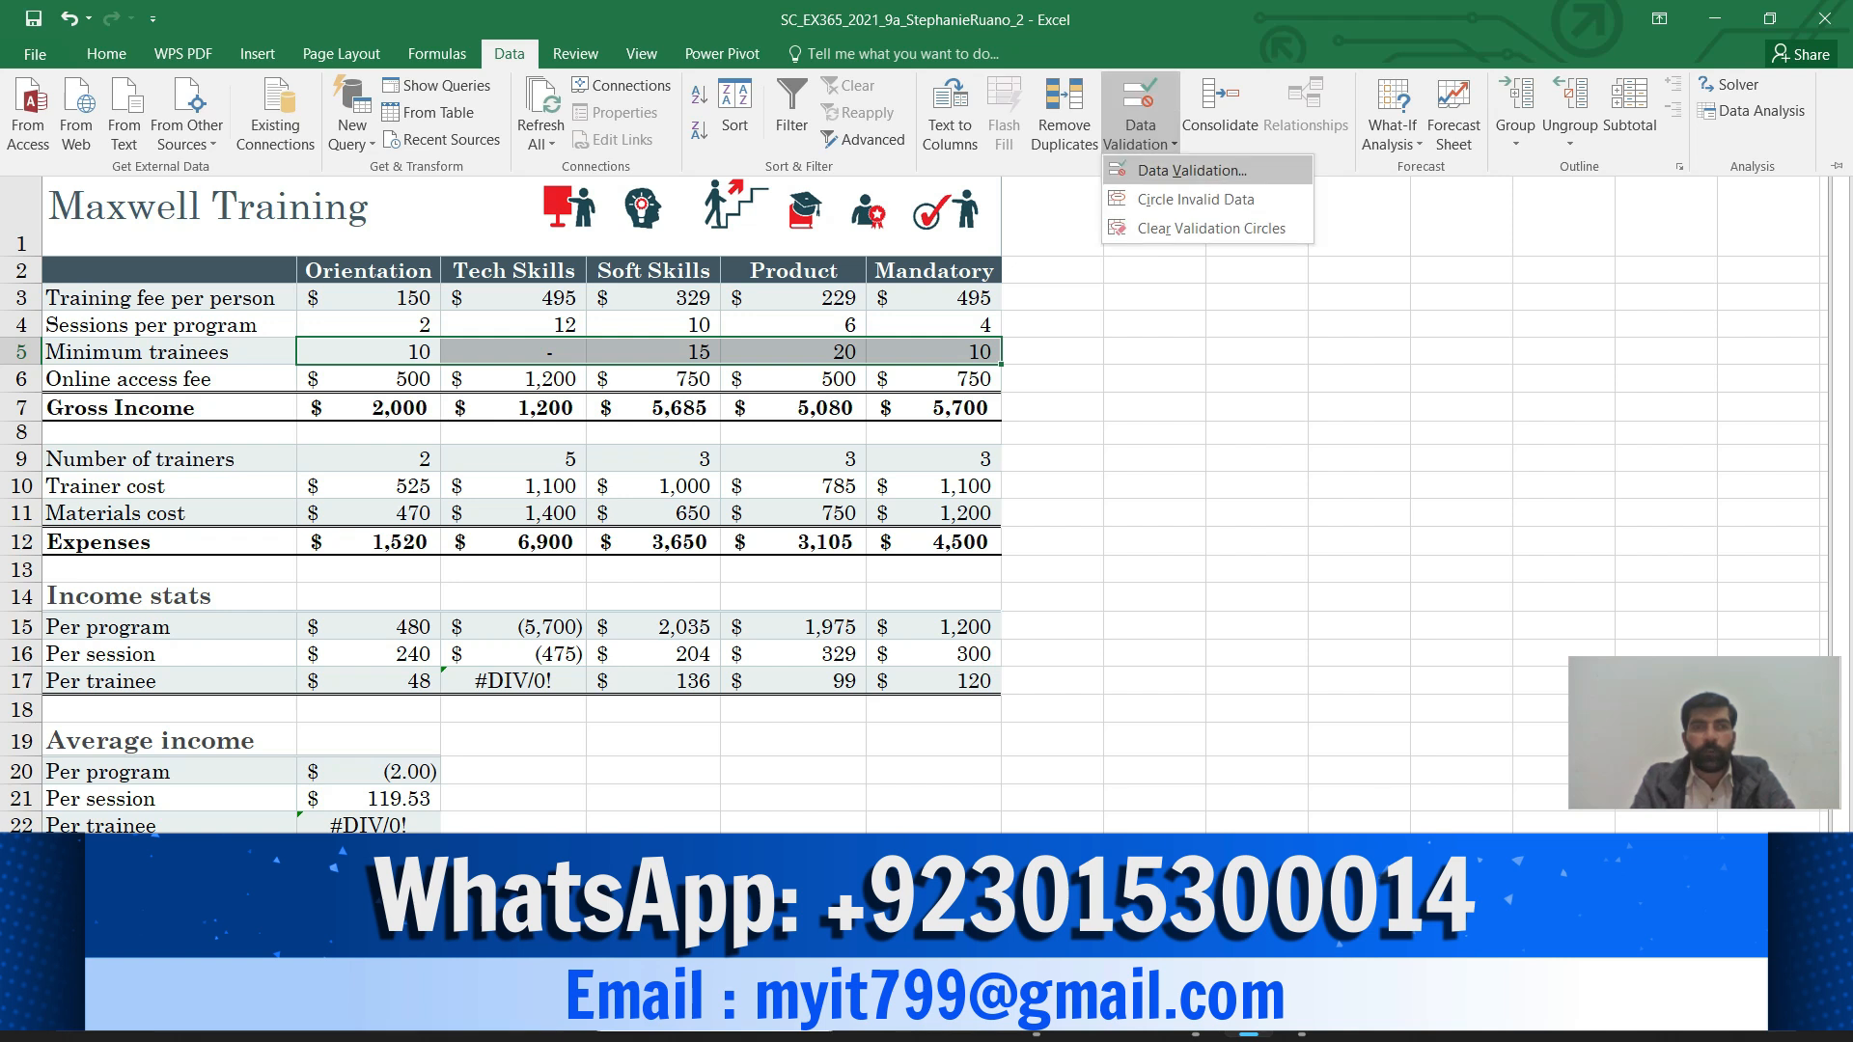
{"action": "left_click", "coordinate": [1192, 170]}
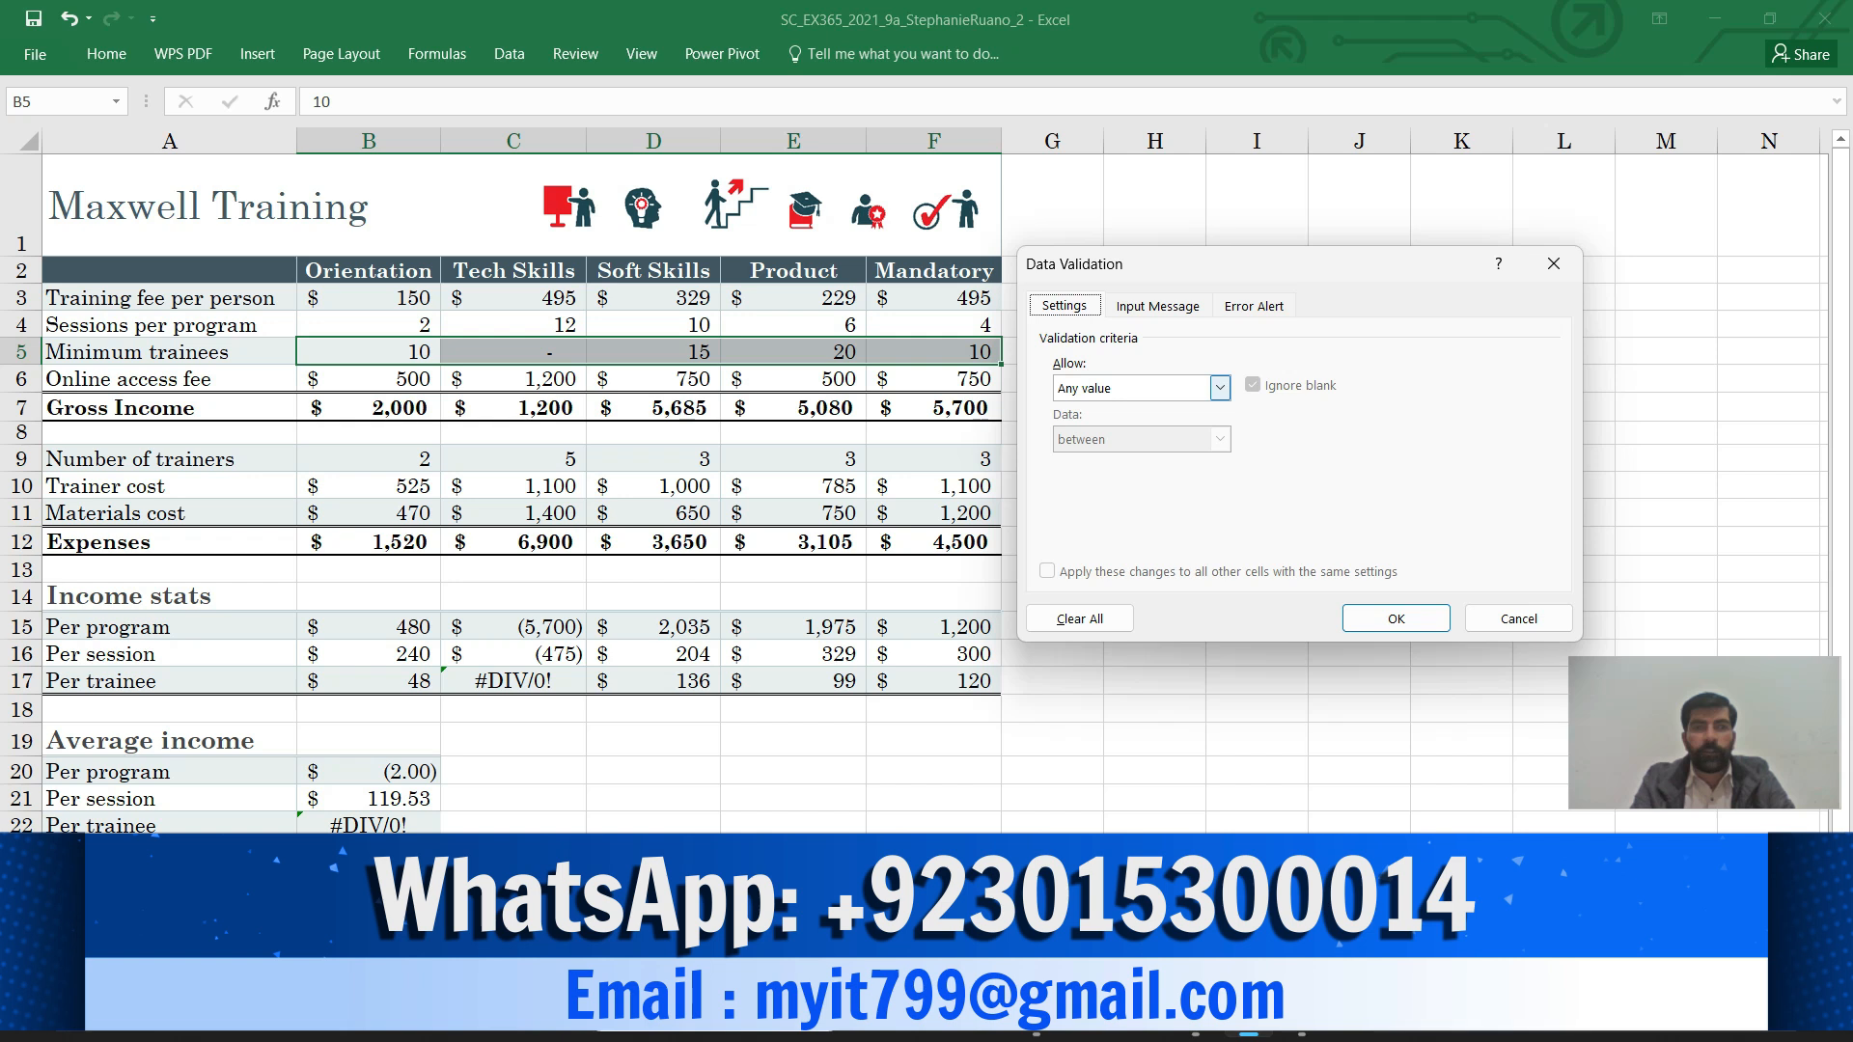
{"action": "left_click", "coordinate": [1220, 387]}
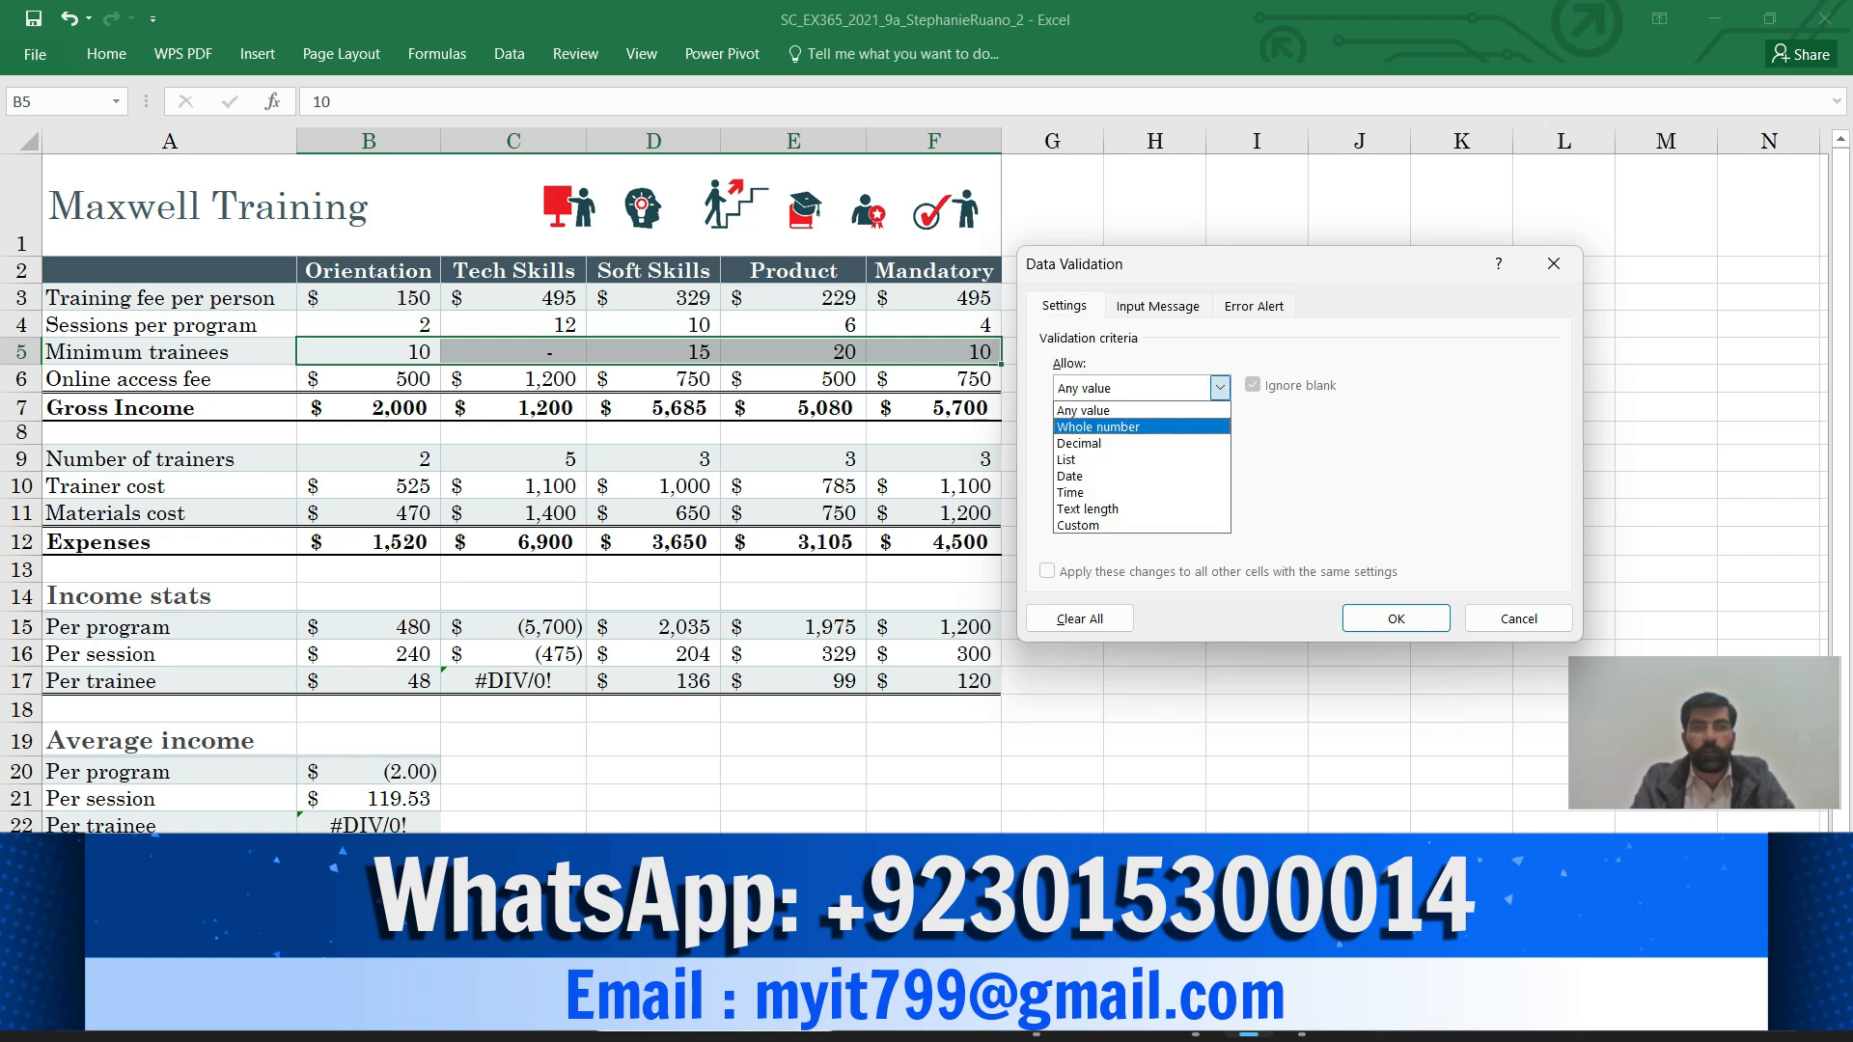
{"action": "left_click", "coordinate": [1145, 427]}
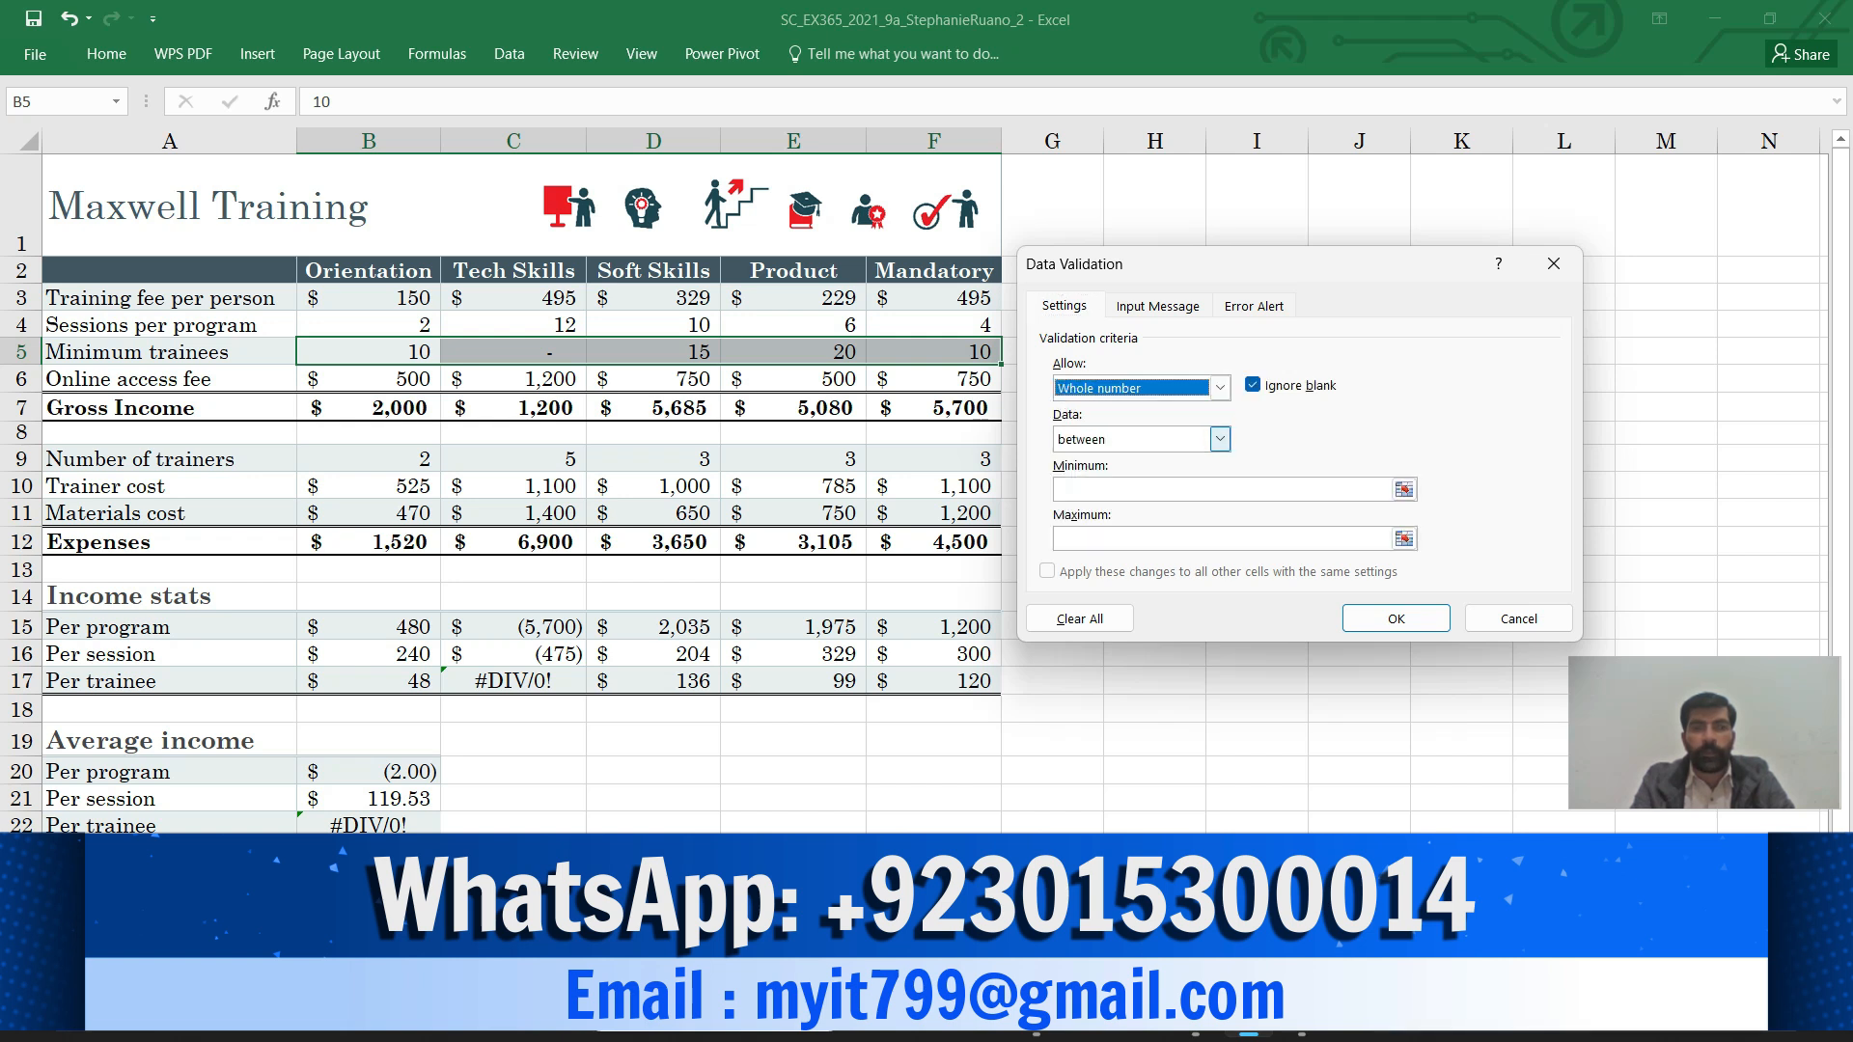
{"action": "left_click", "coordinate": [1220, 439]}
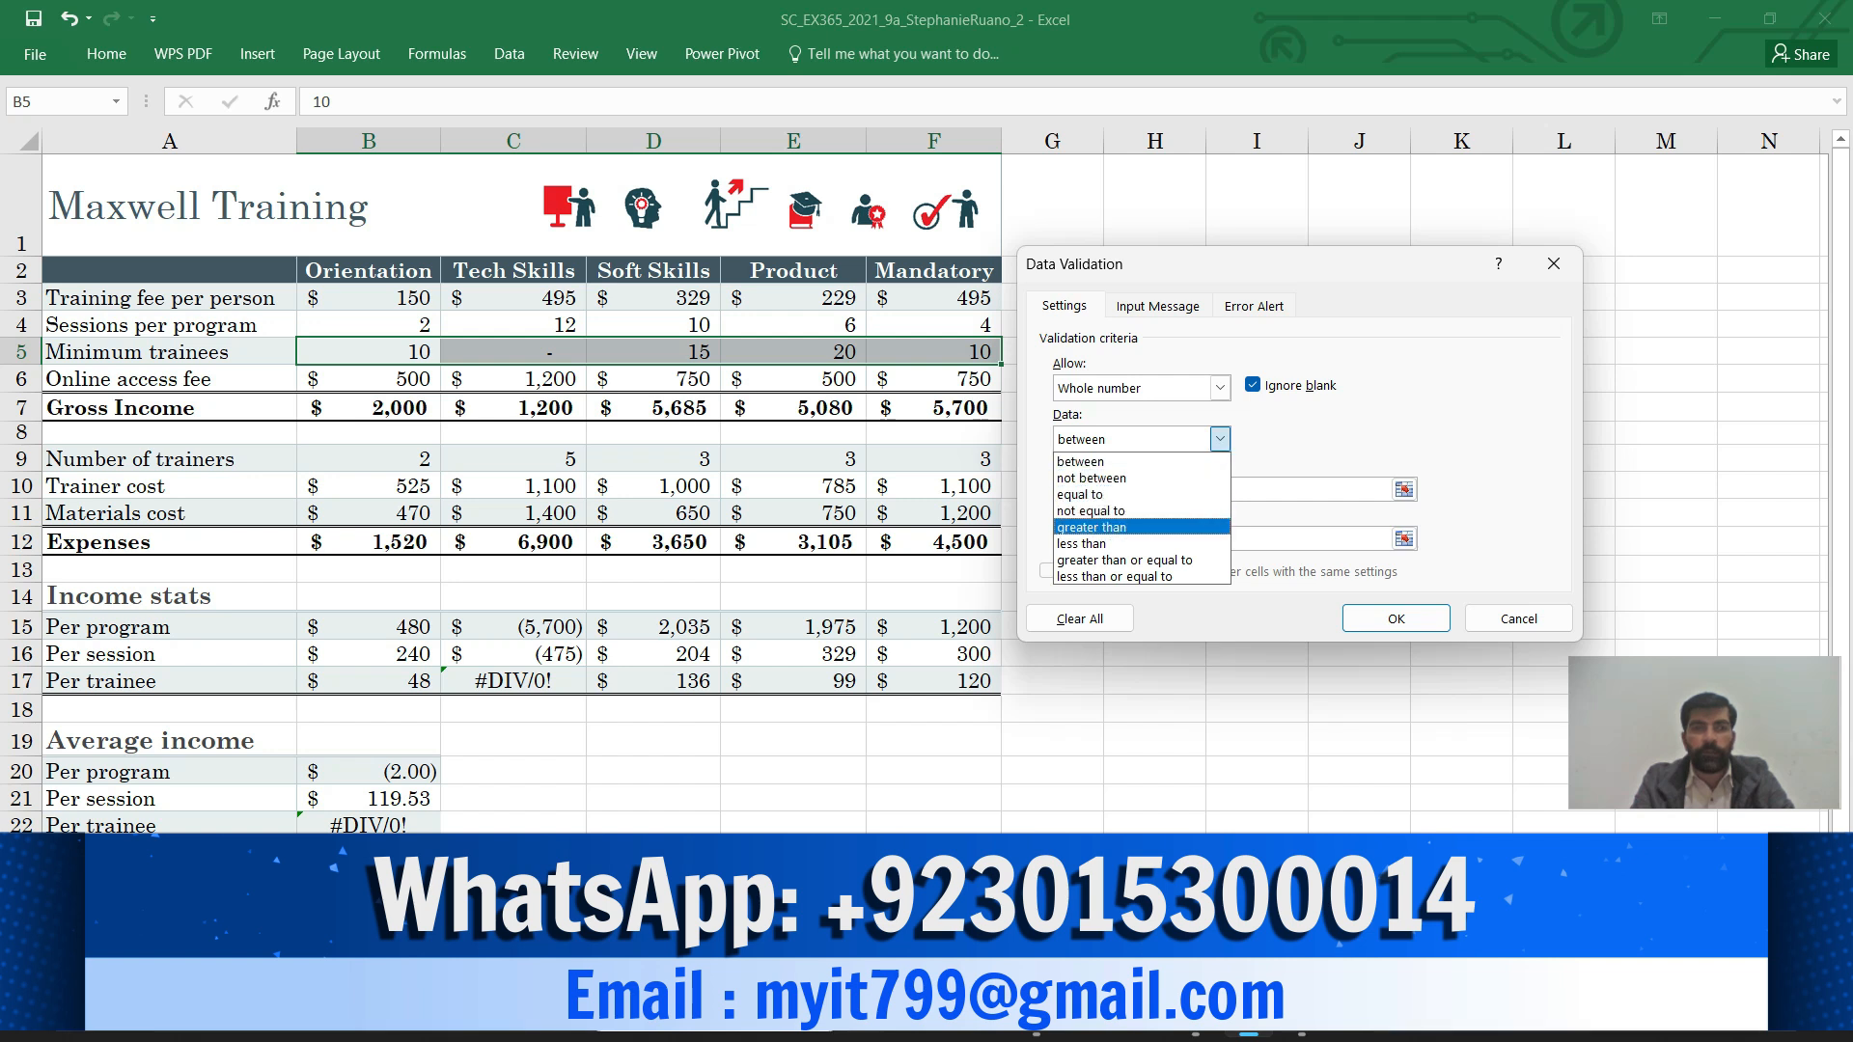
{"action": "left_click", "coordinate": [1091, 527]}
{"action": "left_click", "coordinate": [1138, 490]}
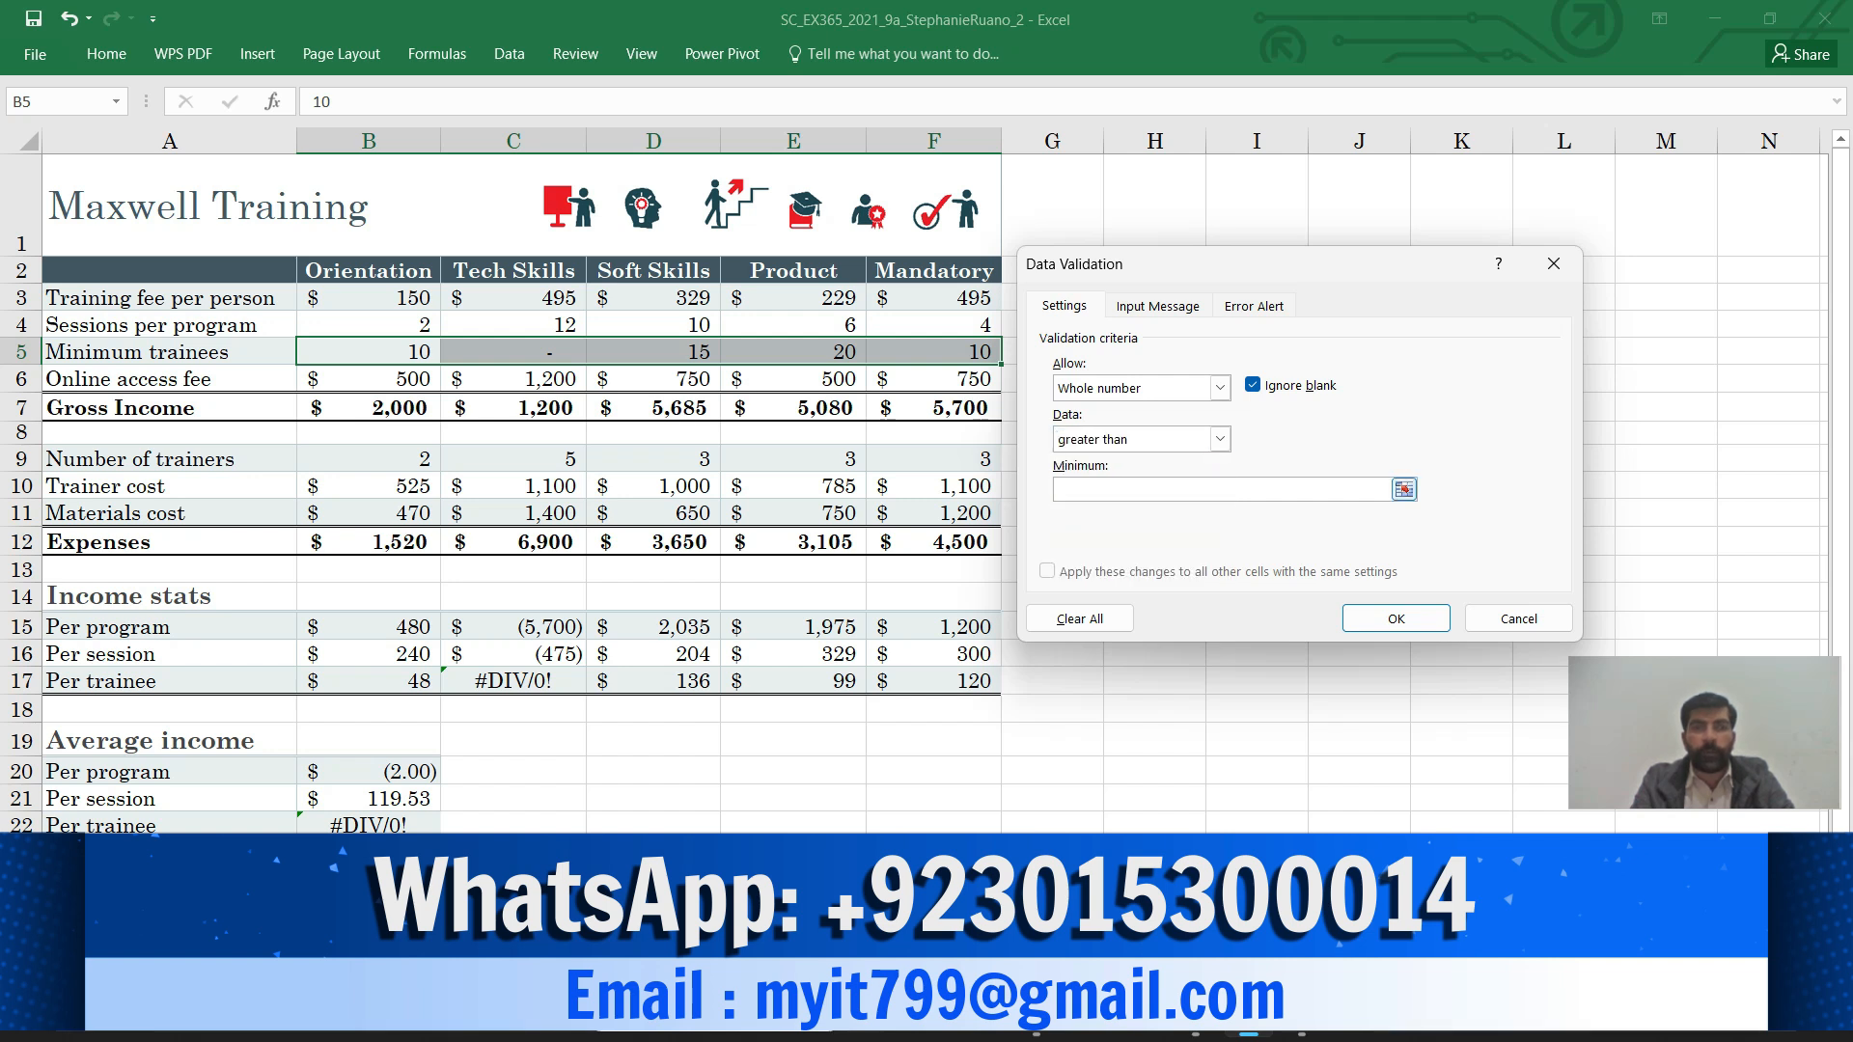
{"action": "type", "text": "0"}
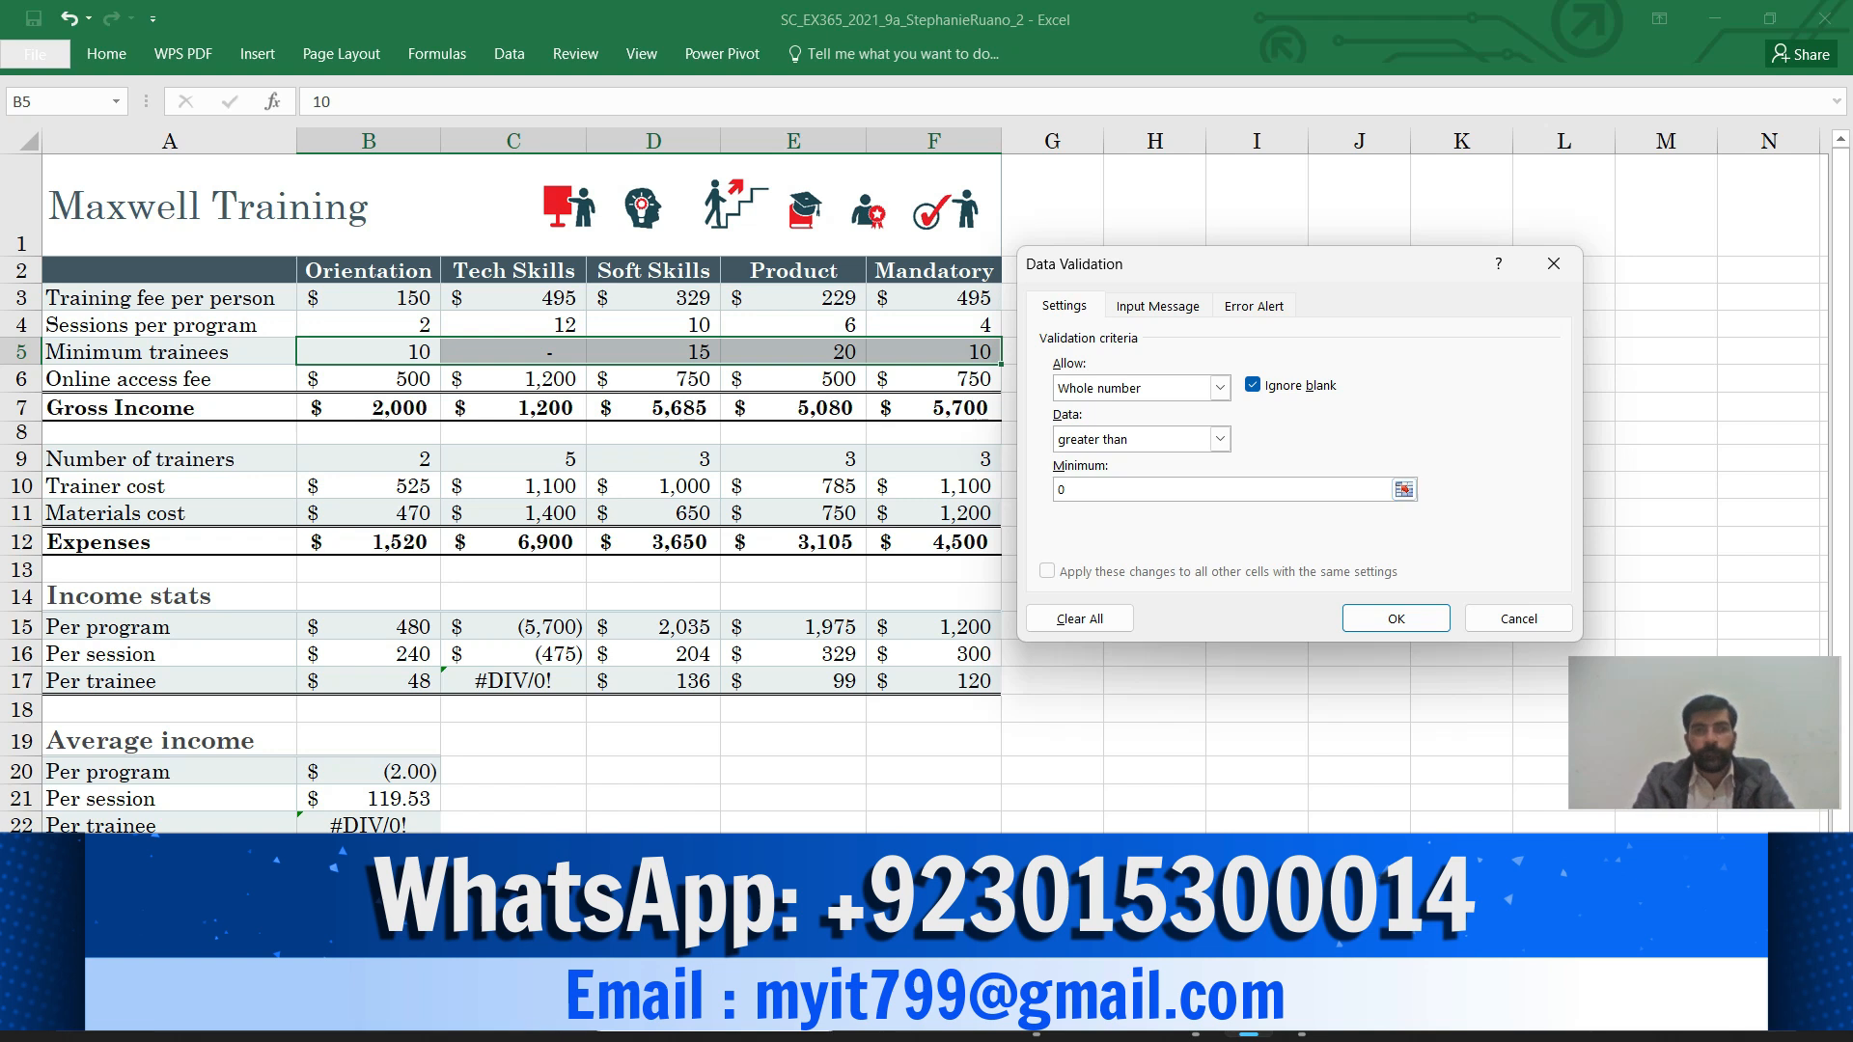
{"action": "mouse_move", "coordinate": [1195, 1016]}
{"action": "left_click", "coordinate": [1194, 809]}
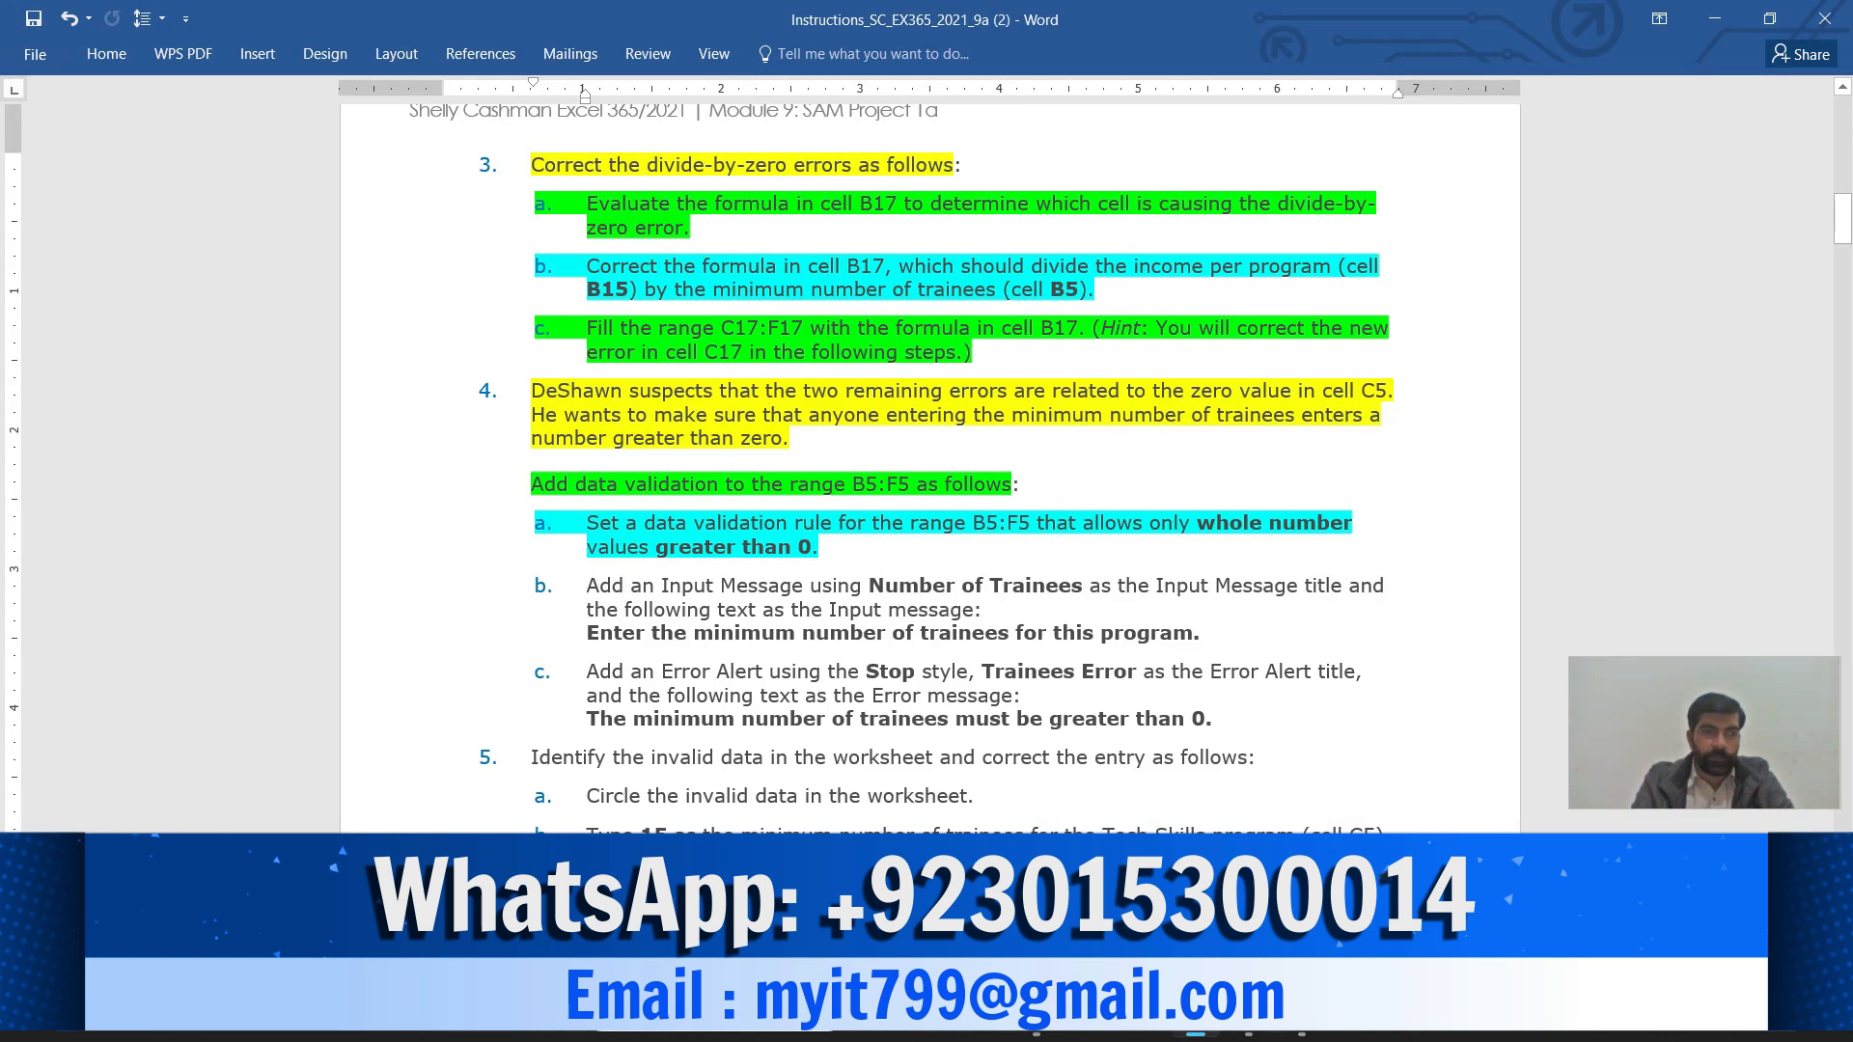
Highlight step 4b's Input Message title phrase yellow and copy 'Number of Trainees'
{"action": "left_click_drag", "start_coordinate": [586, 585], "coordinate": [1089, 585]}
{"action": "left_click", "coordinate": [1149, 544]}
{"action": "left_click", "coordinate": [1137, 572]}
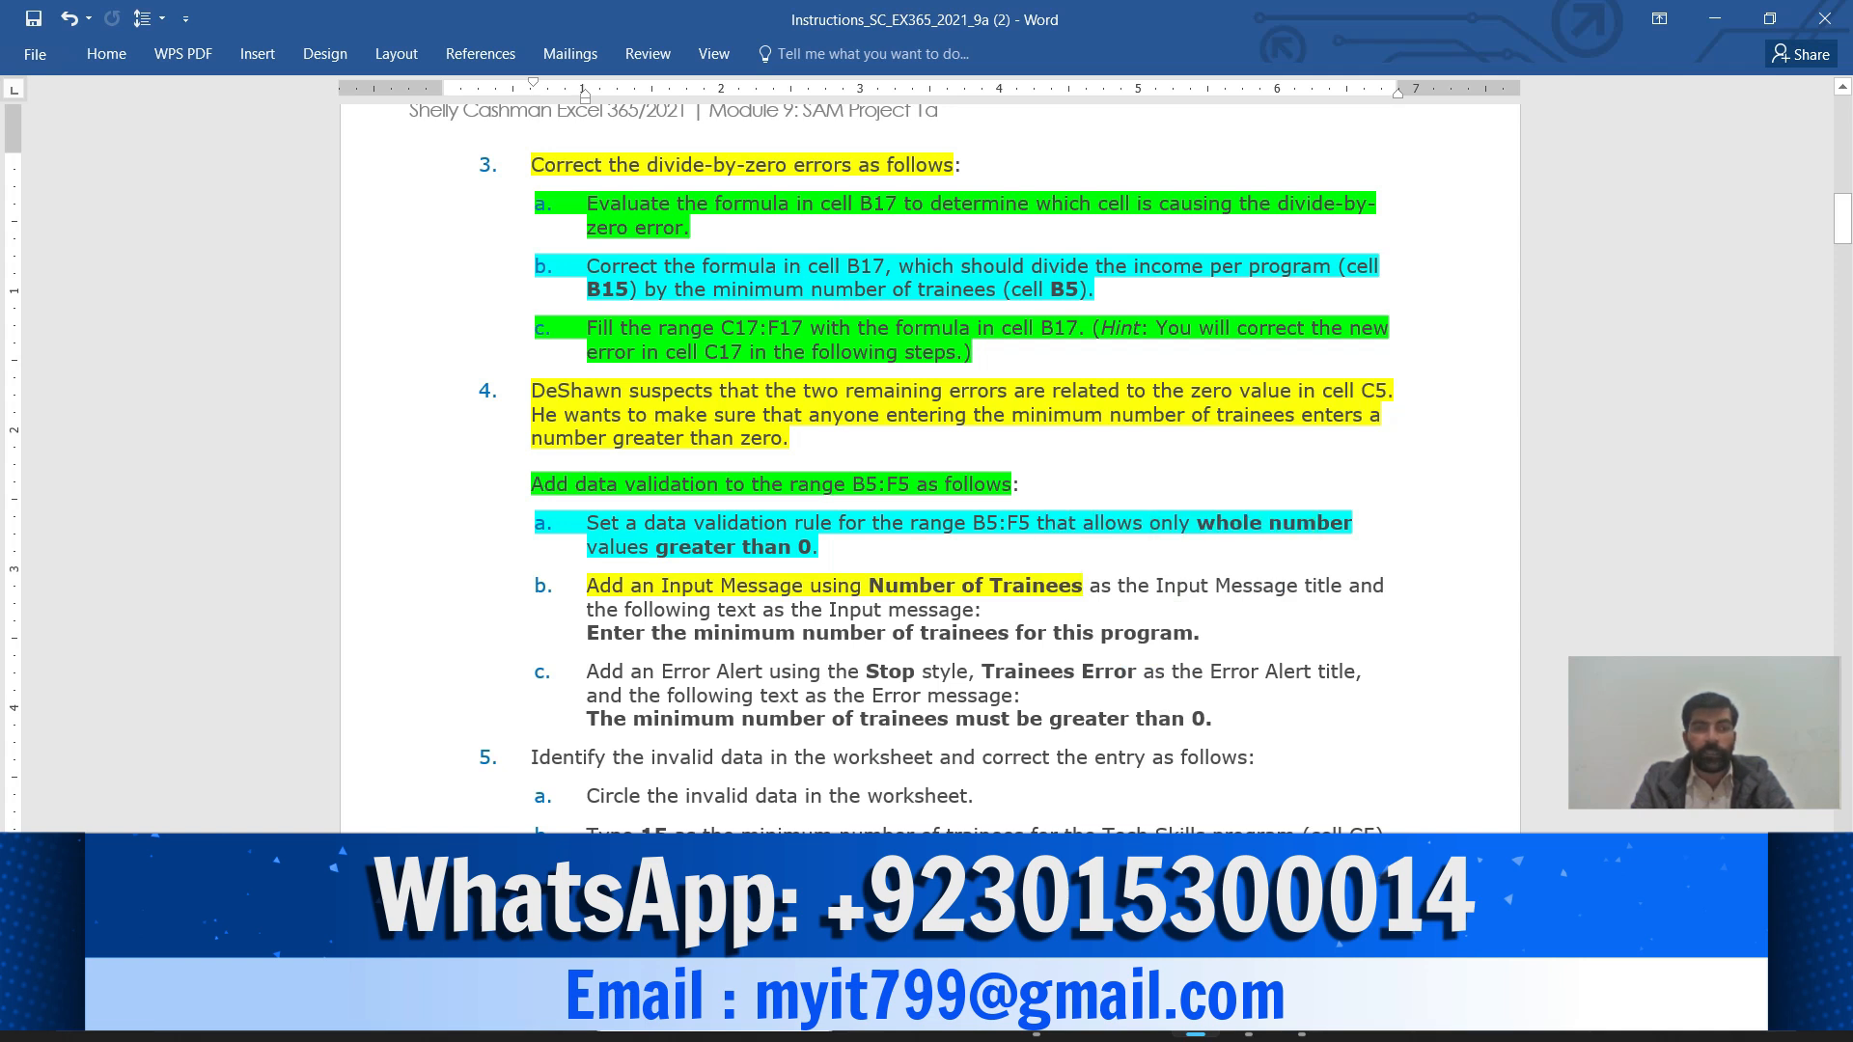
{"action": "left_click_drag", "start_coordinate": [988, 585], "coordinate": [1347, 584]}
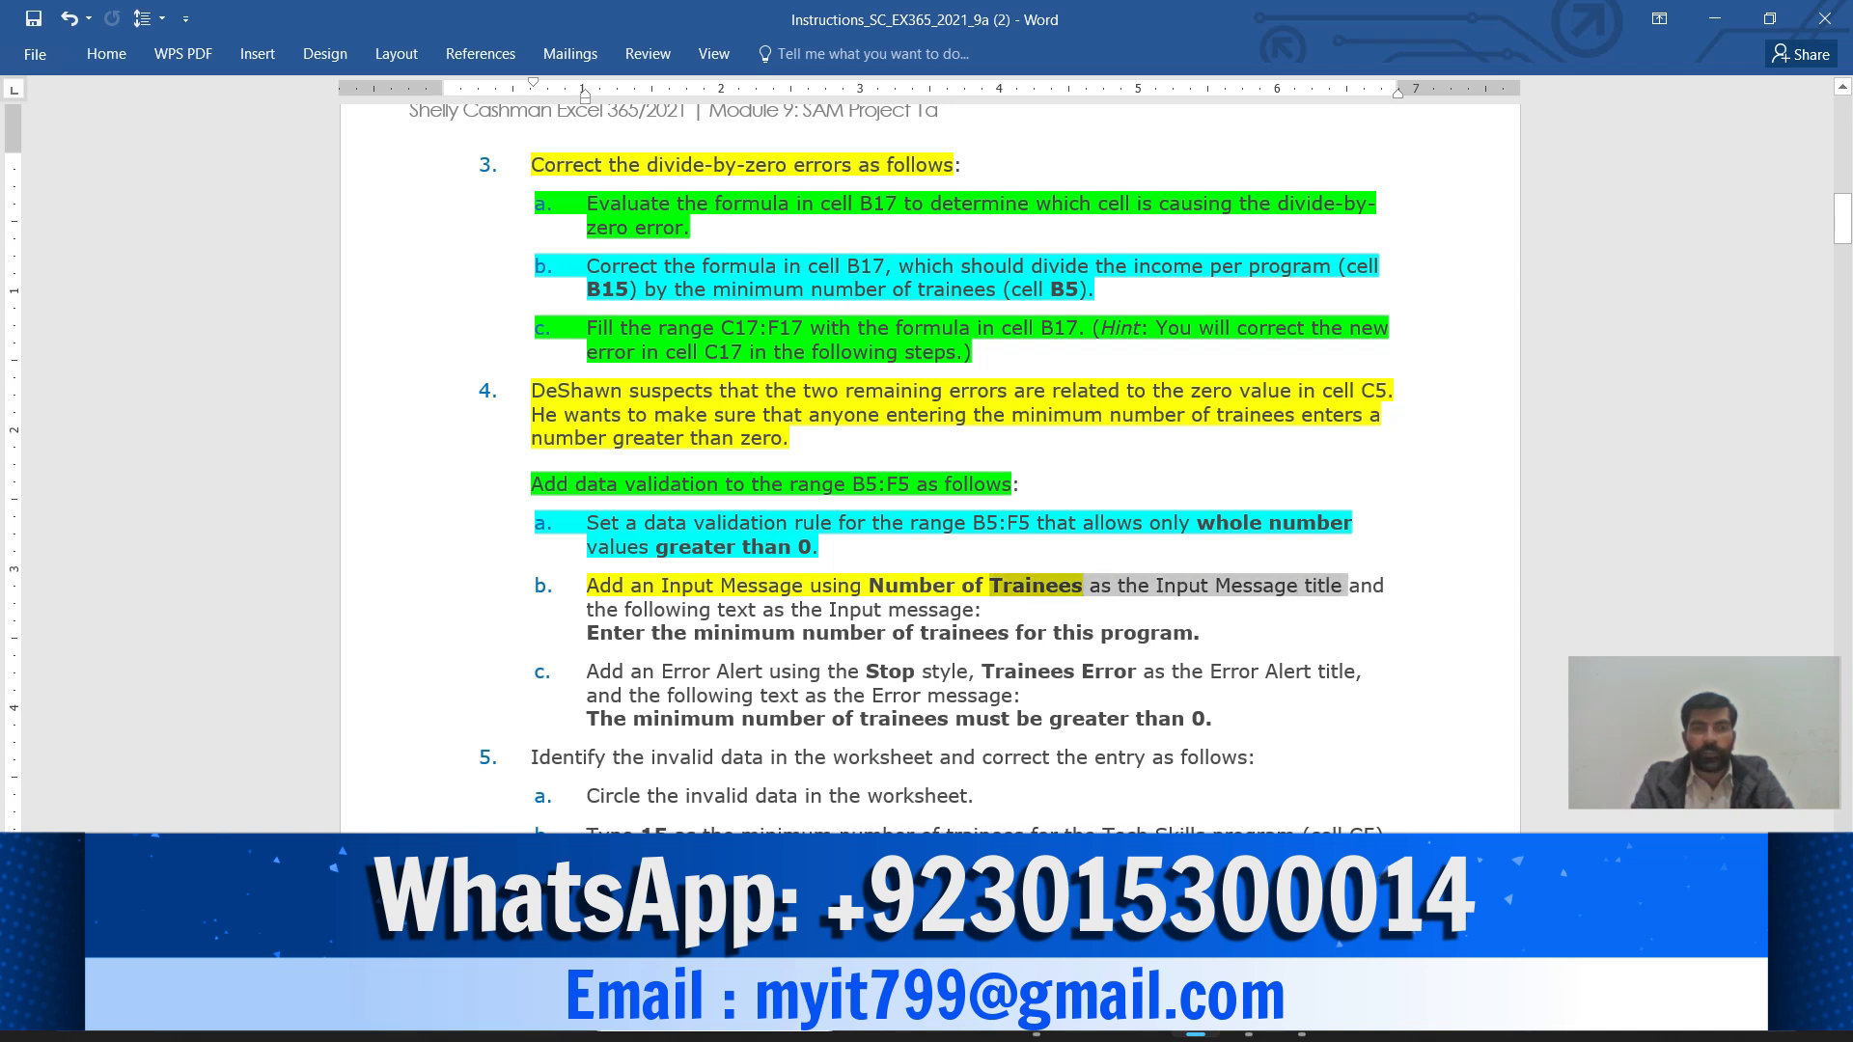
{"action": "left_click", "coordinate": [1402, 548]}
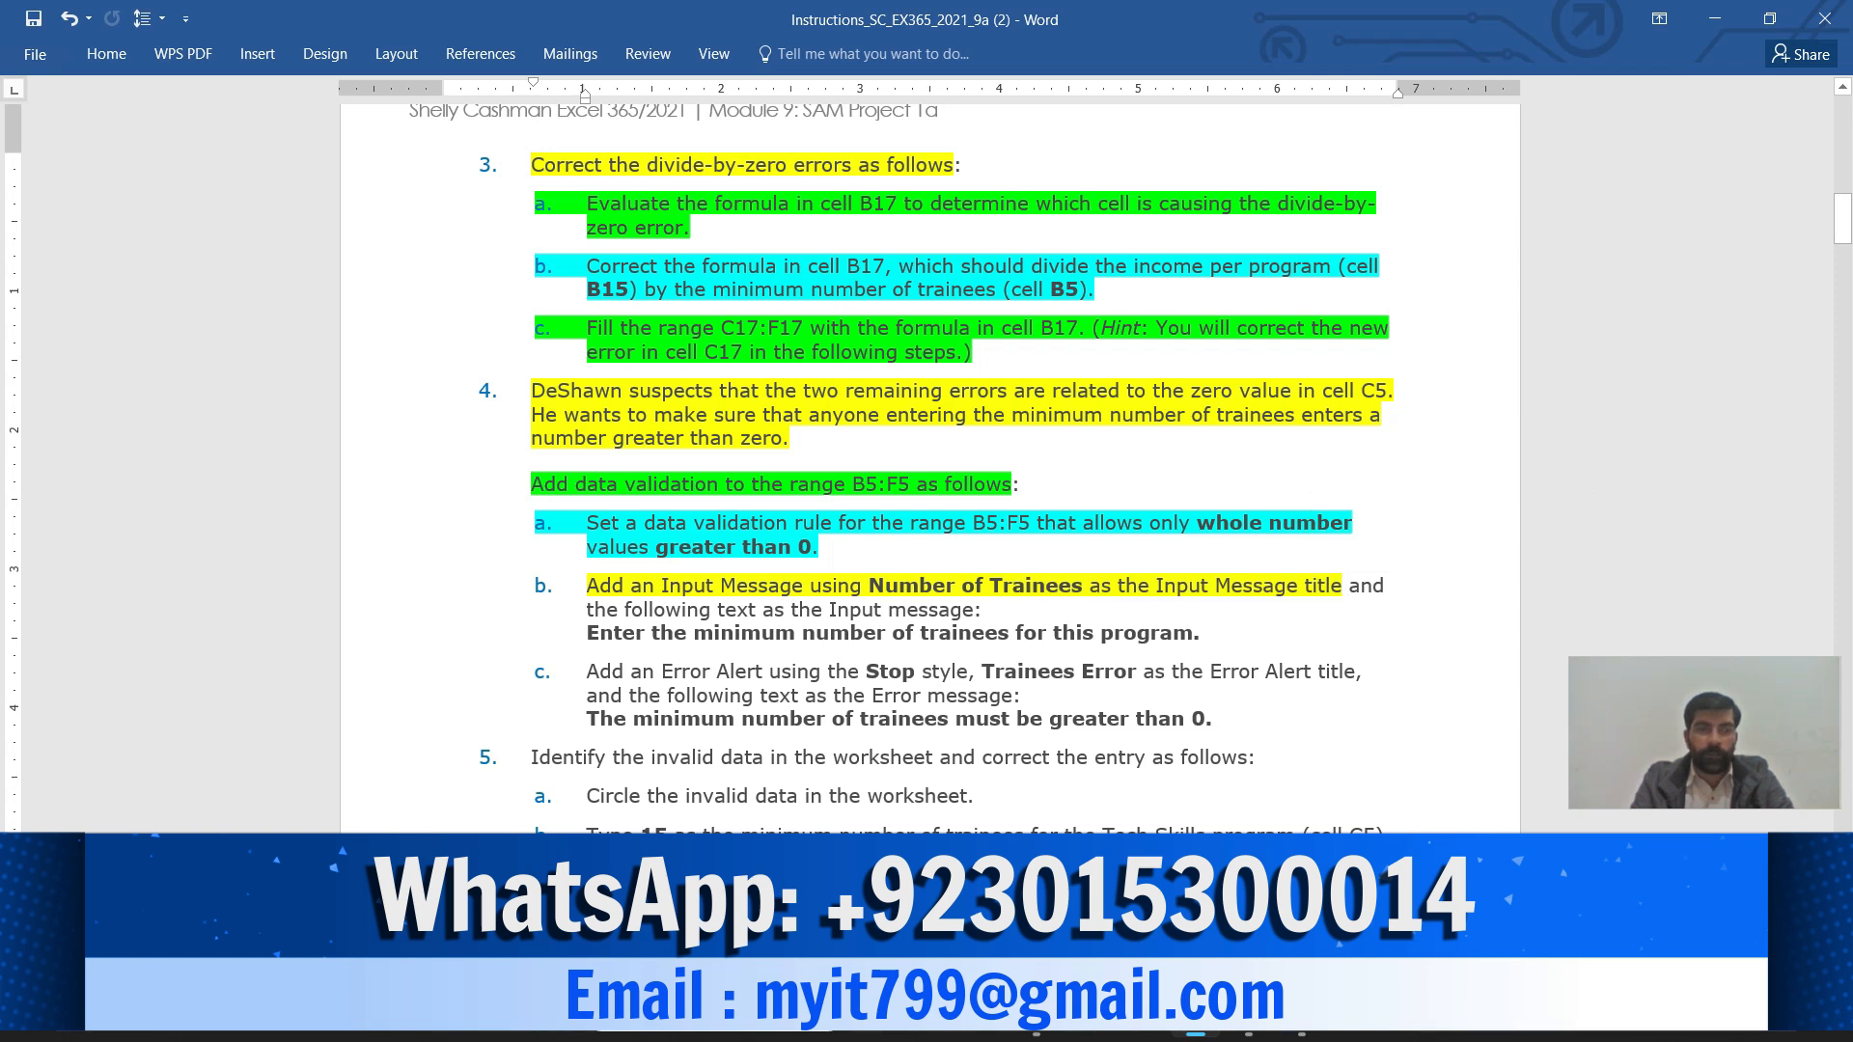
{"action": "left_click_drag", "start_coordinate": [869, 584], "coordinate": [1088, 585]}
{"action": "key", "text": "ctrl+c"}
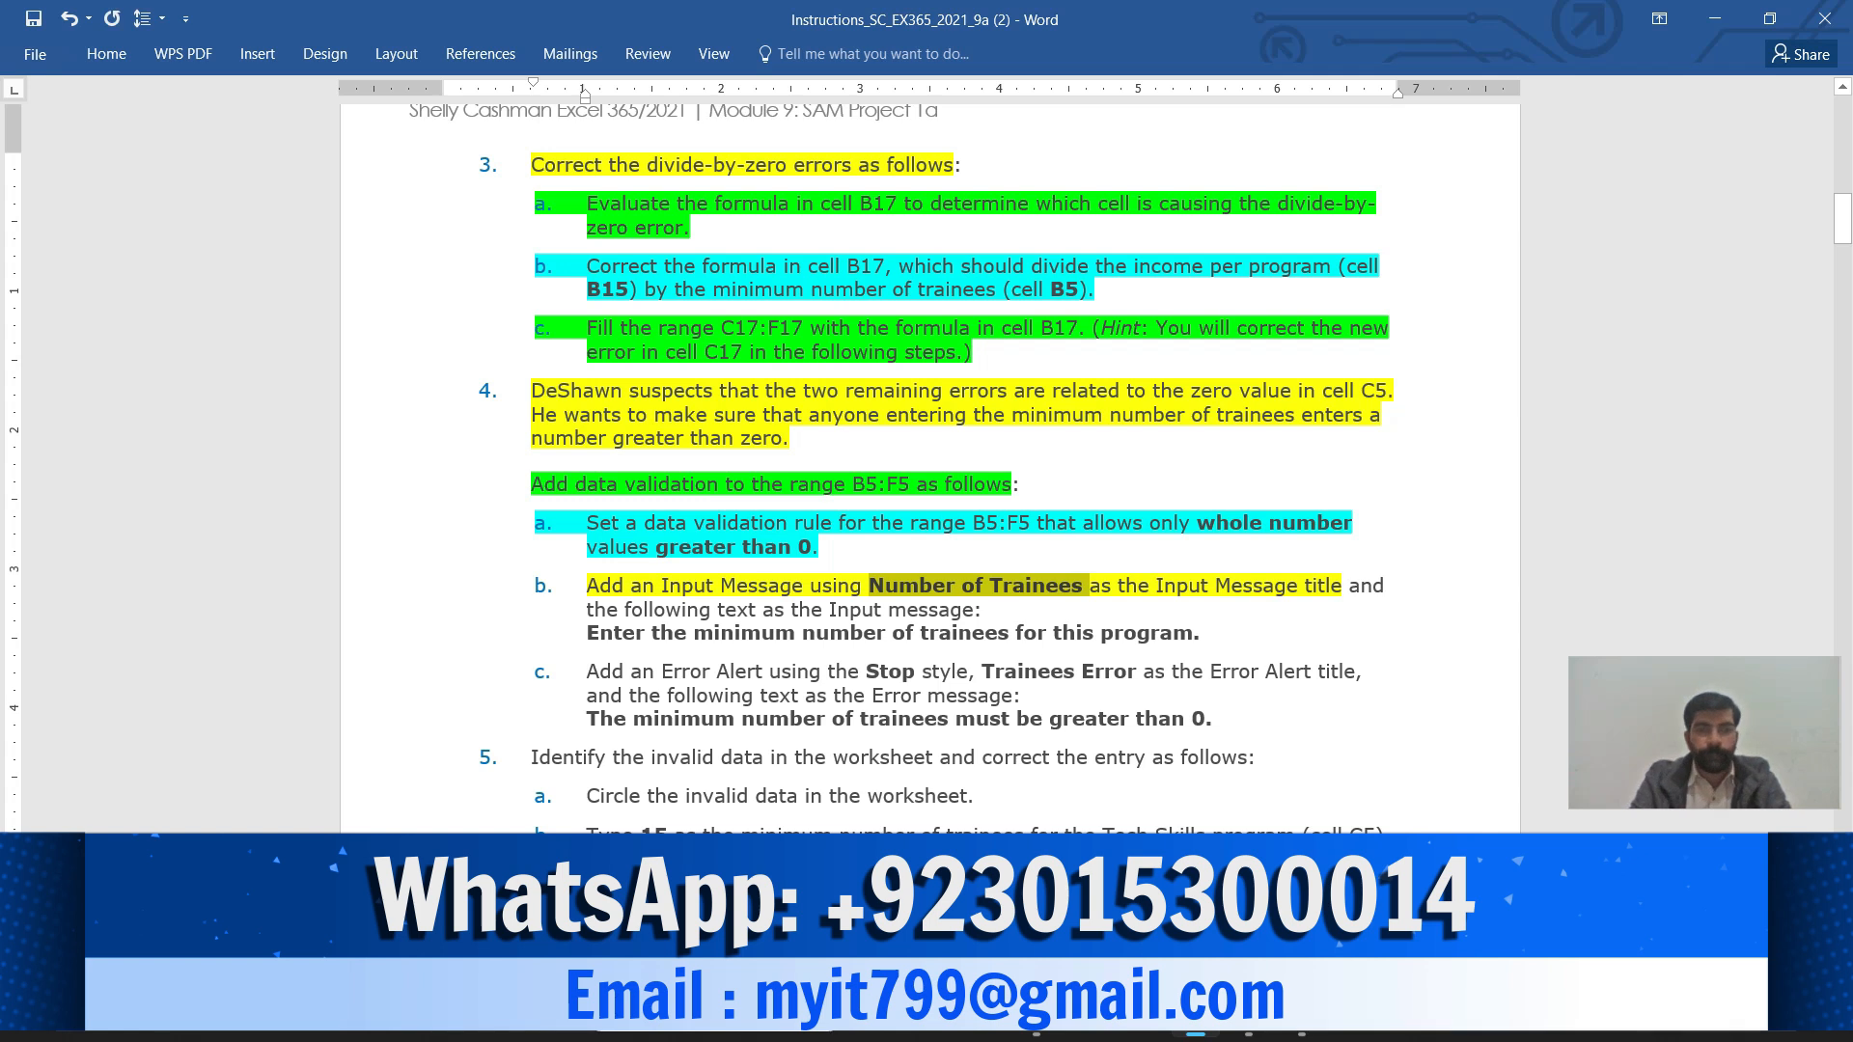
Paste 'Number of Trainees' as the Input Message title of B5:F5's validation
{"action": "key", "text": "alt+Tab"}
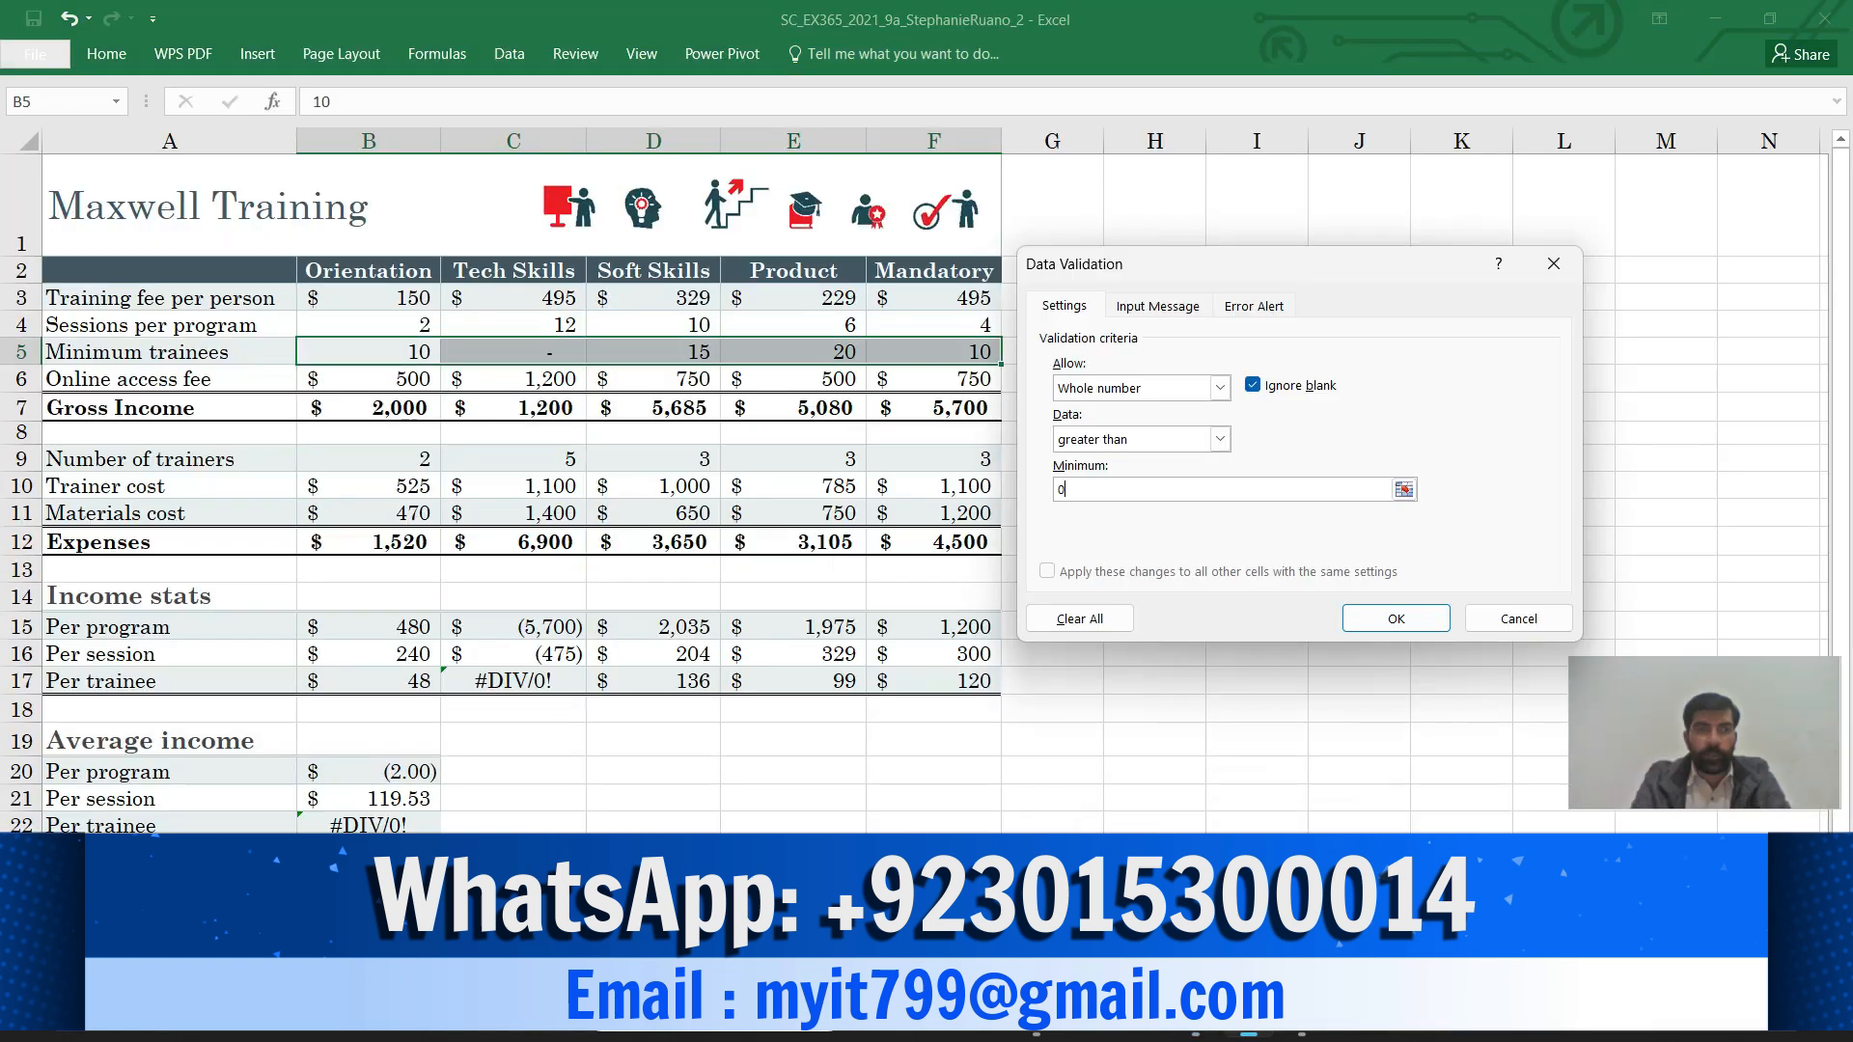
{"action": "left_click", "coordinate": [1157, 306]}
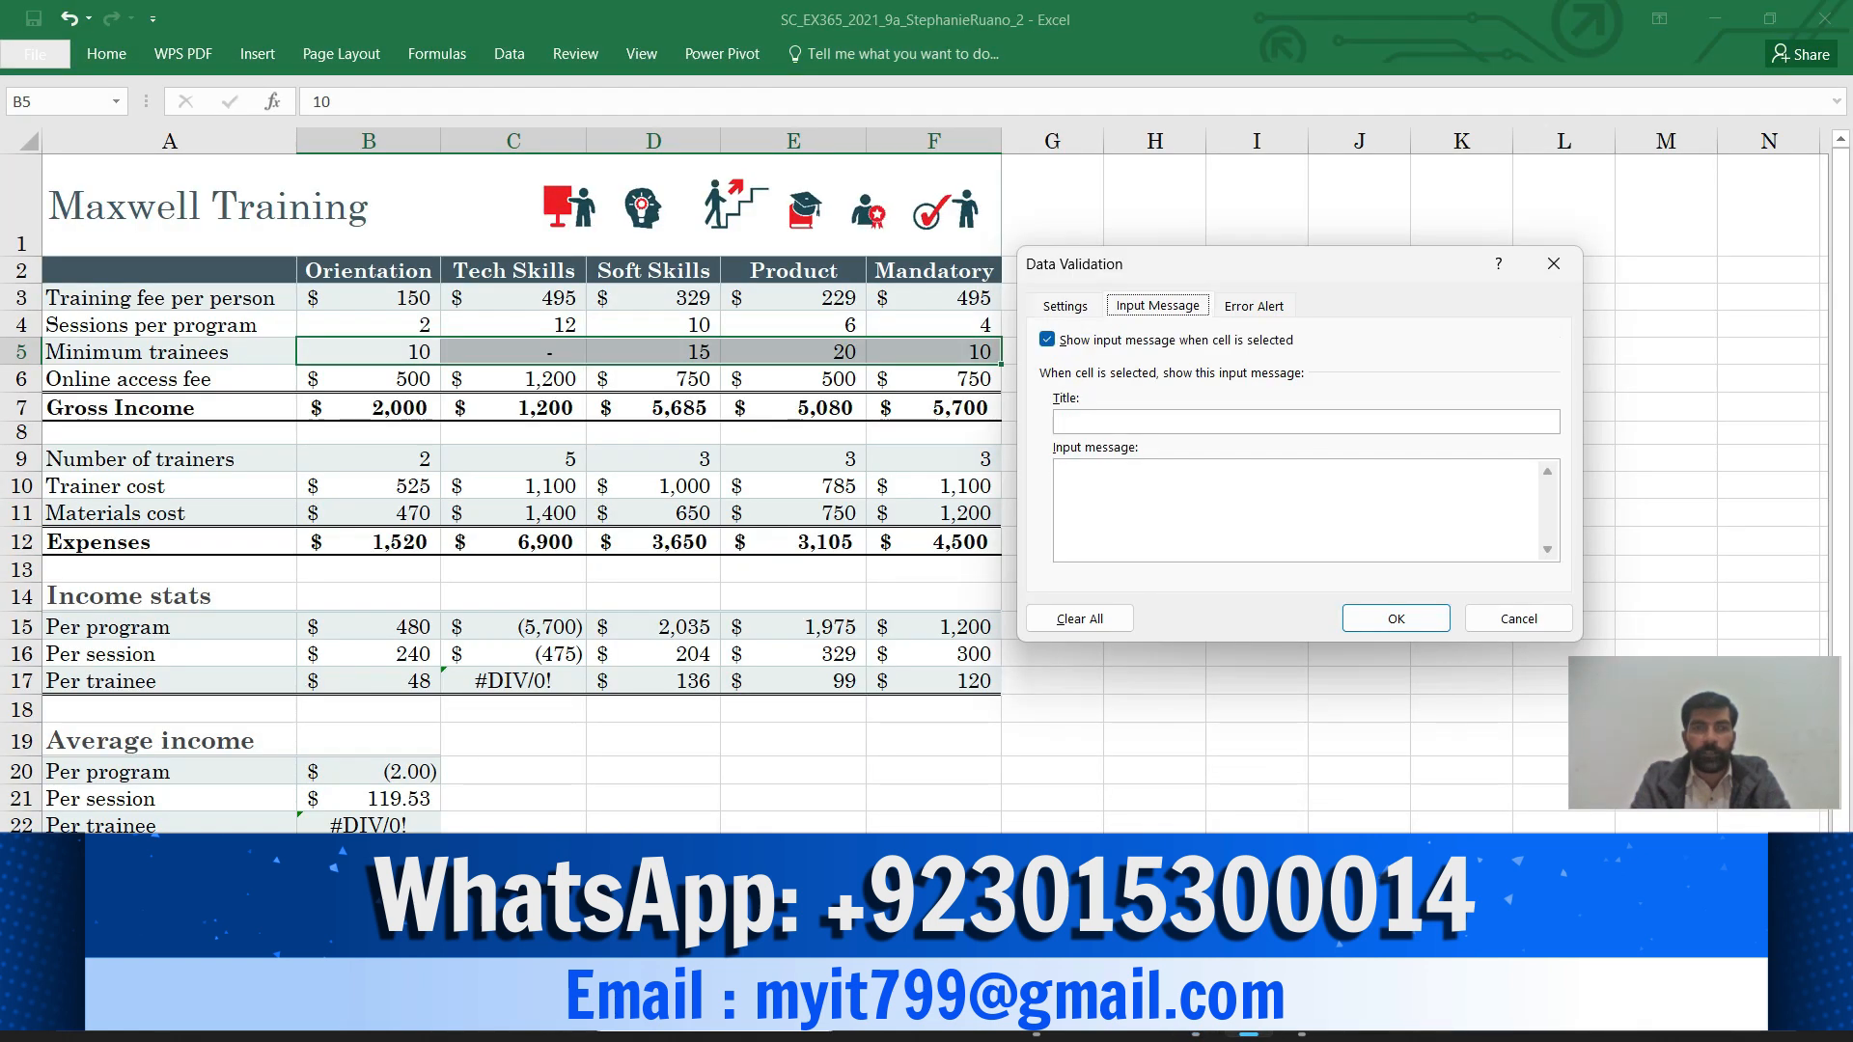
{"action": "left_click", "coordinate": [1158, 422]}
{"action": "key", "text": "ctrl+v"}
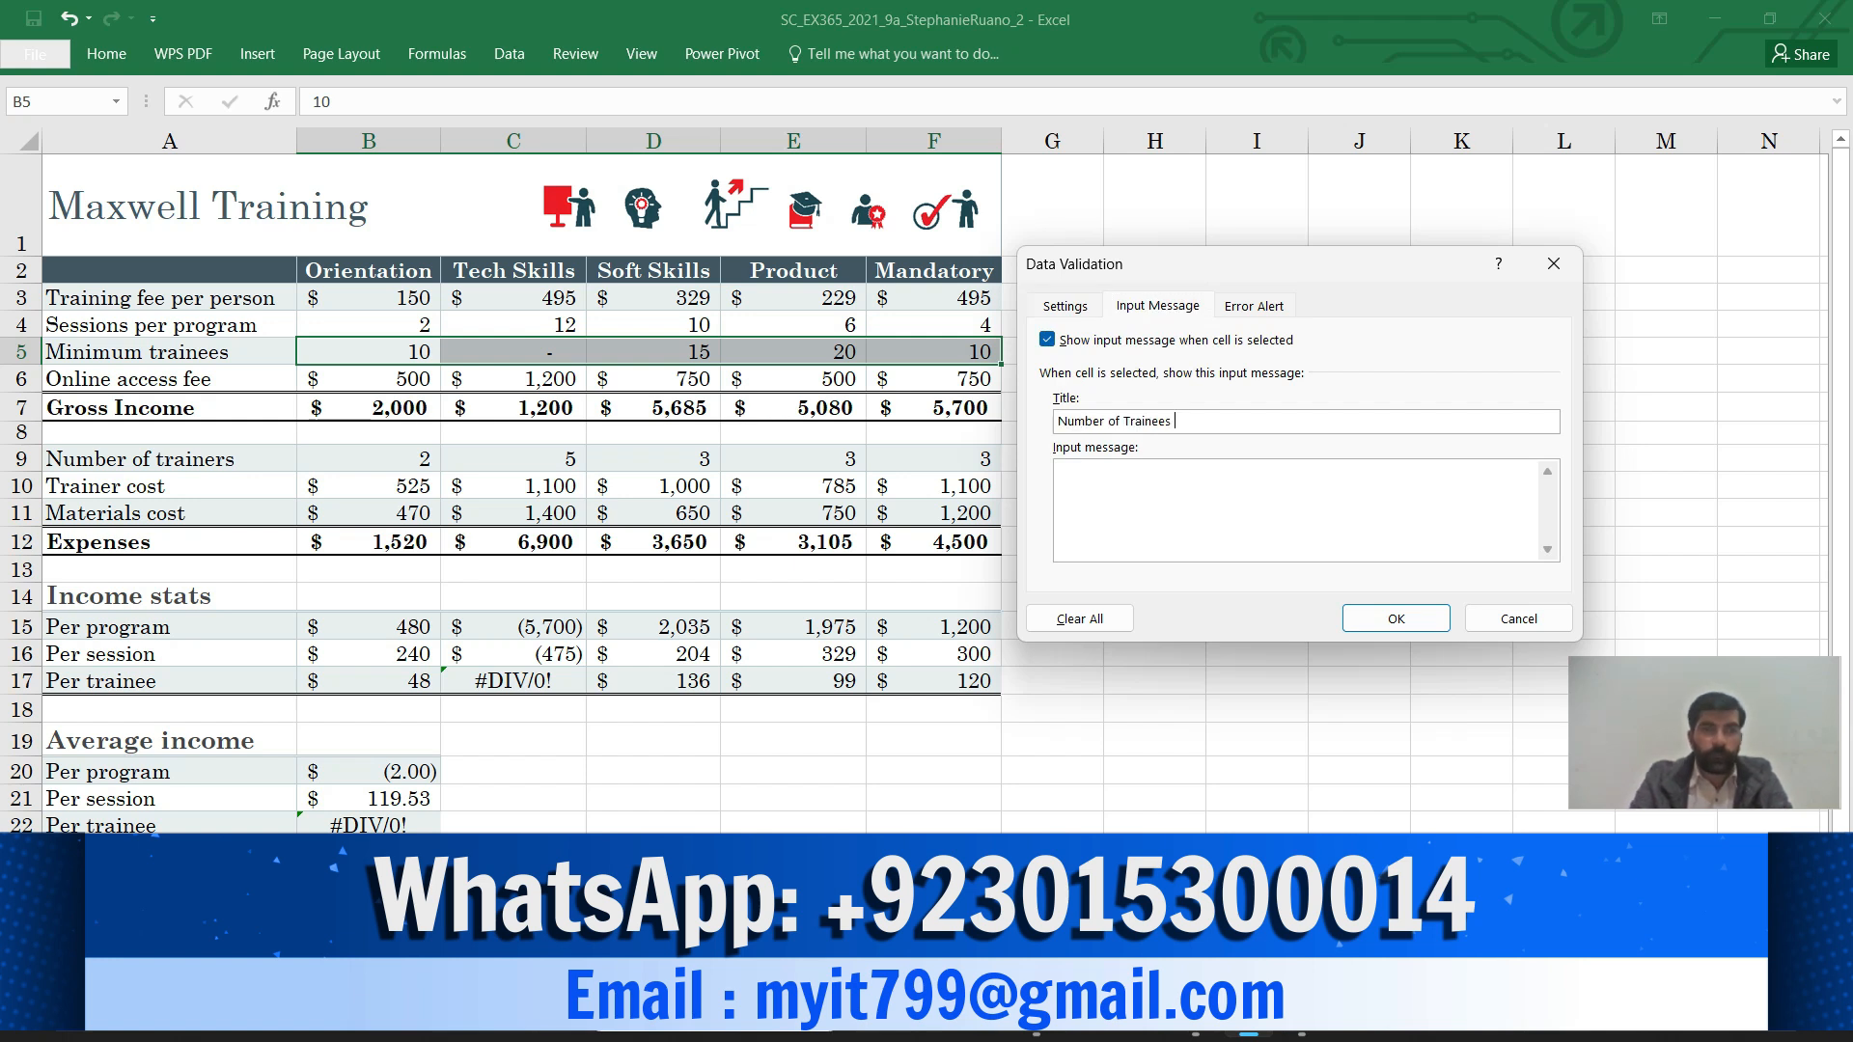
{"action": "mouse_move", "coordinate": [1196, 1013]}
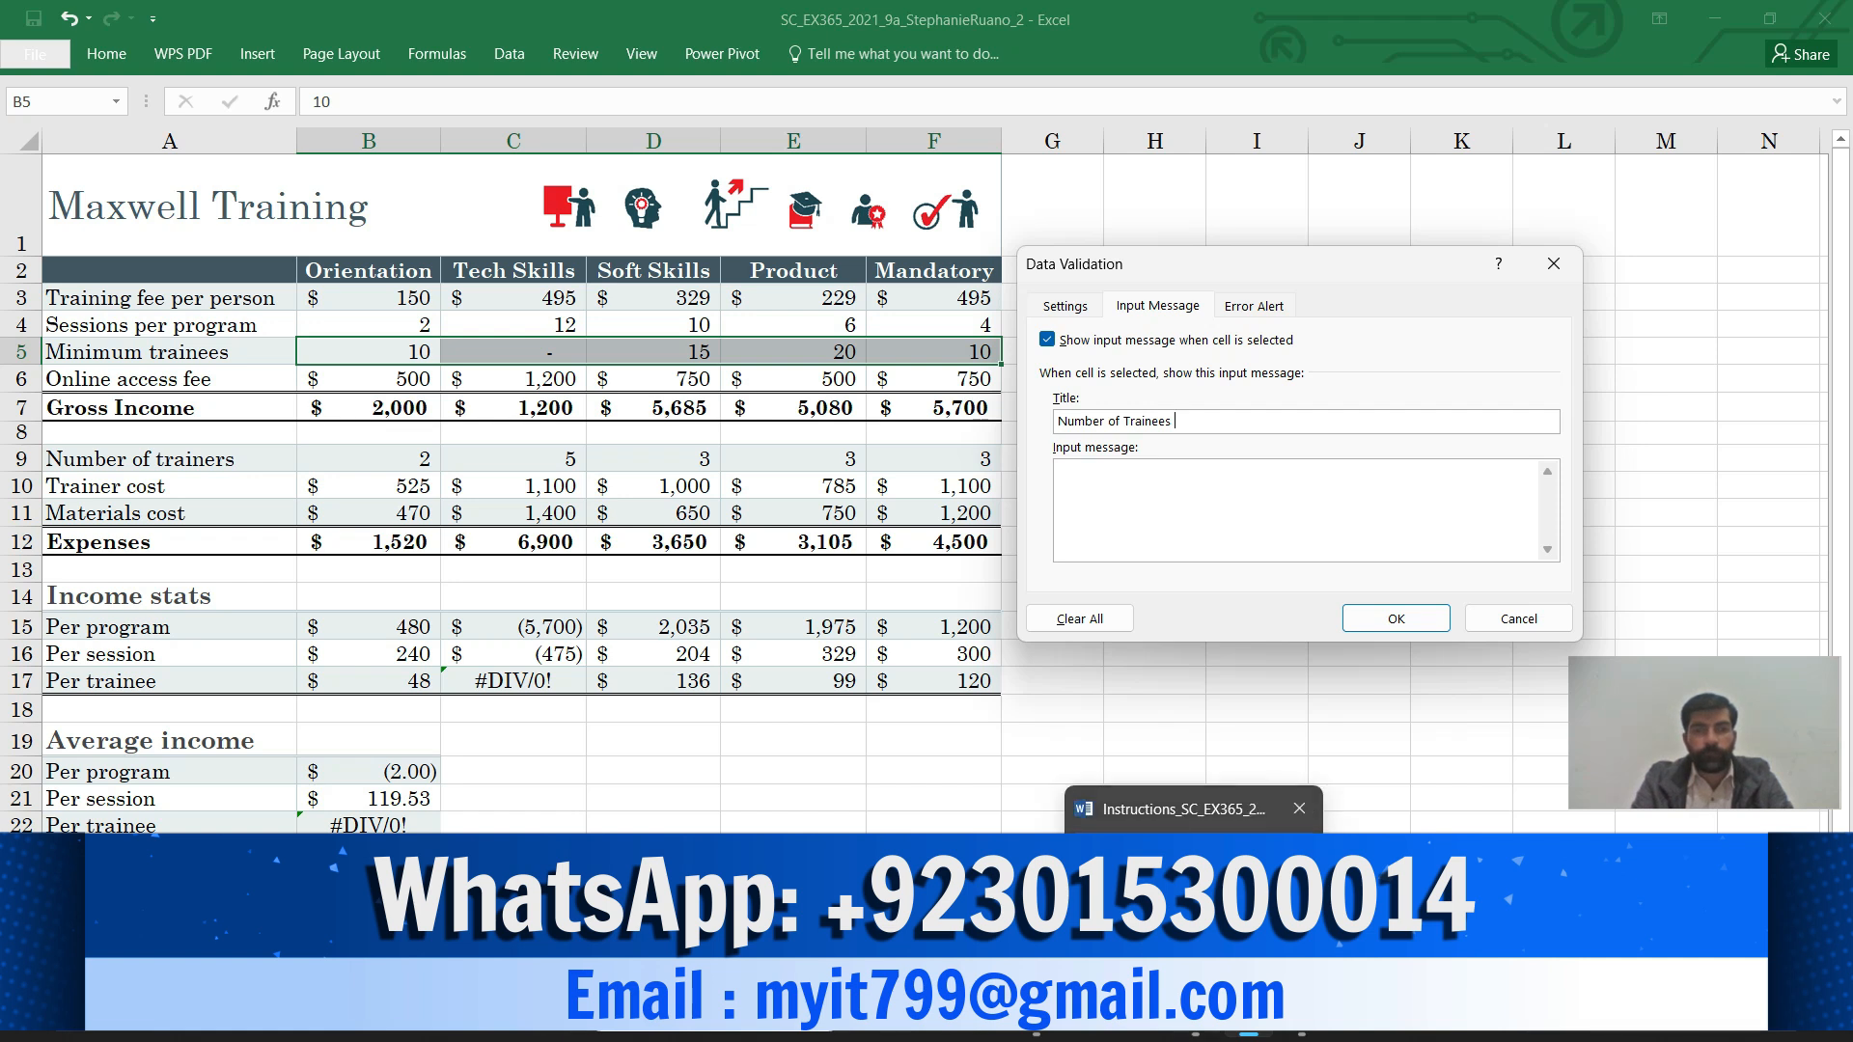
{"action": "left_click", "coordinate": [1192, 809]}
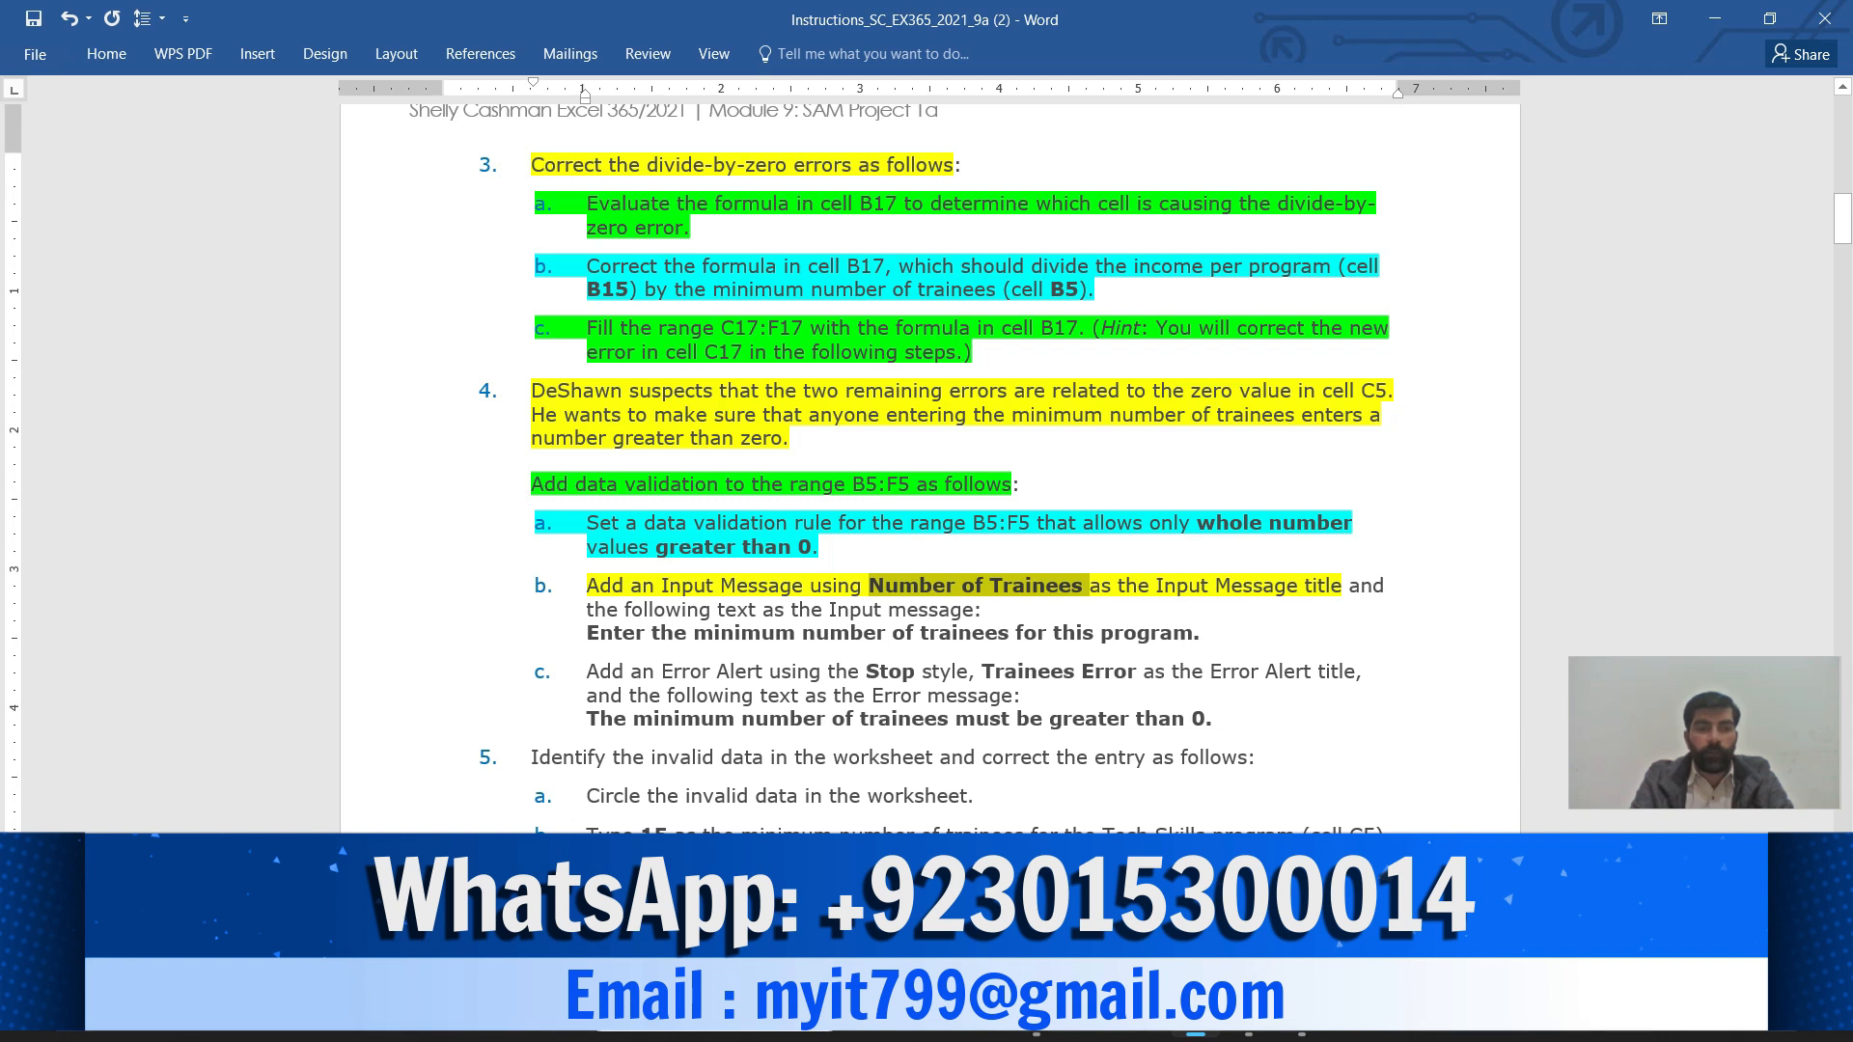
Highlight the rest of 4b yellow and copy 'Enter the minimum number of trainees for this program'
{"action": "left_click_drag", "start_coordinate": [1349, 585], "coordinate": [1197, 636]}
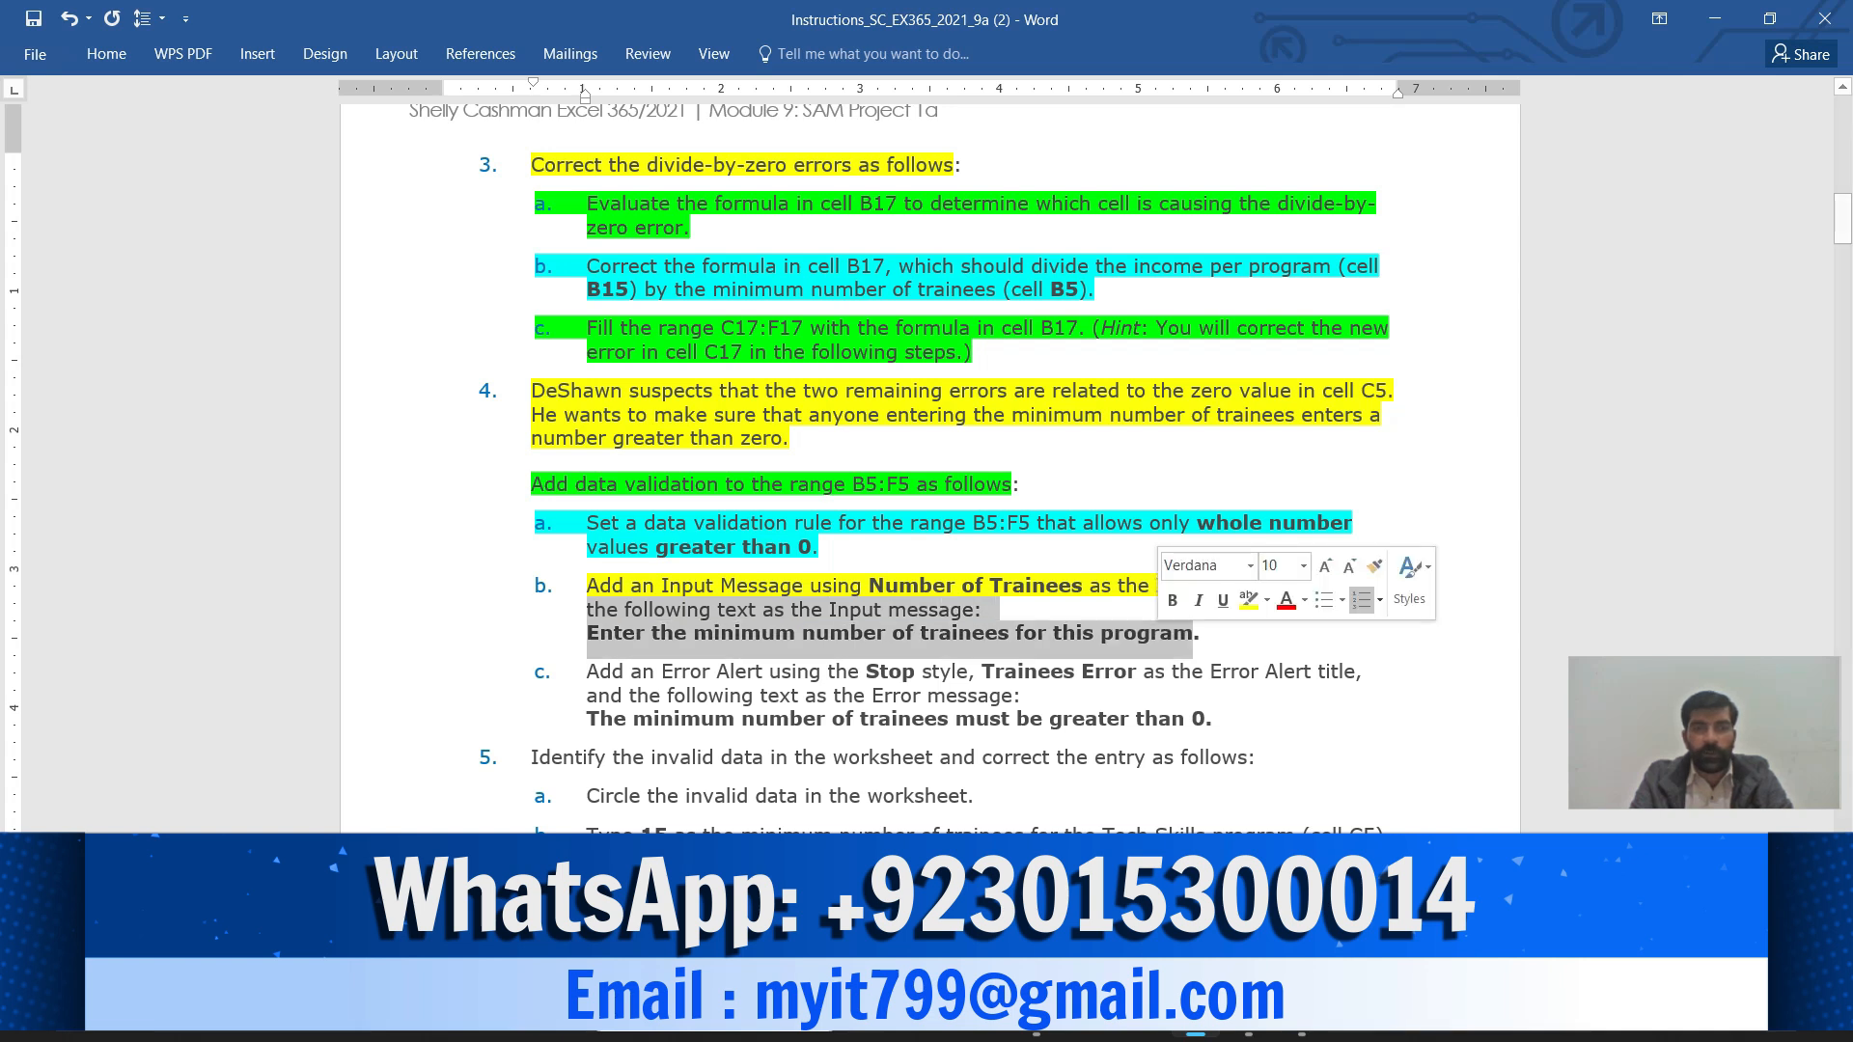
{"action": "left_click", "coordinate": [1248, 599]}
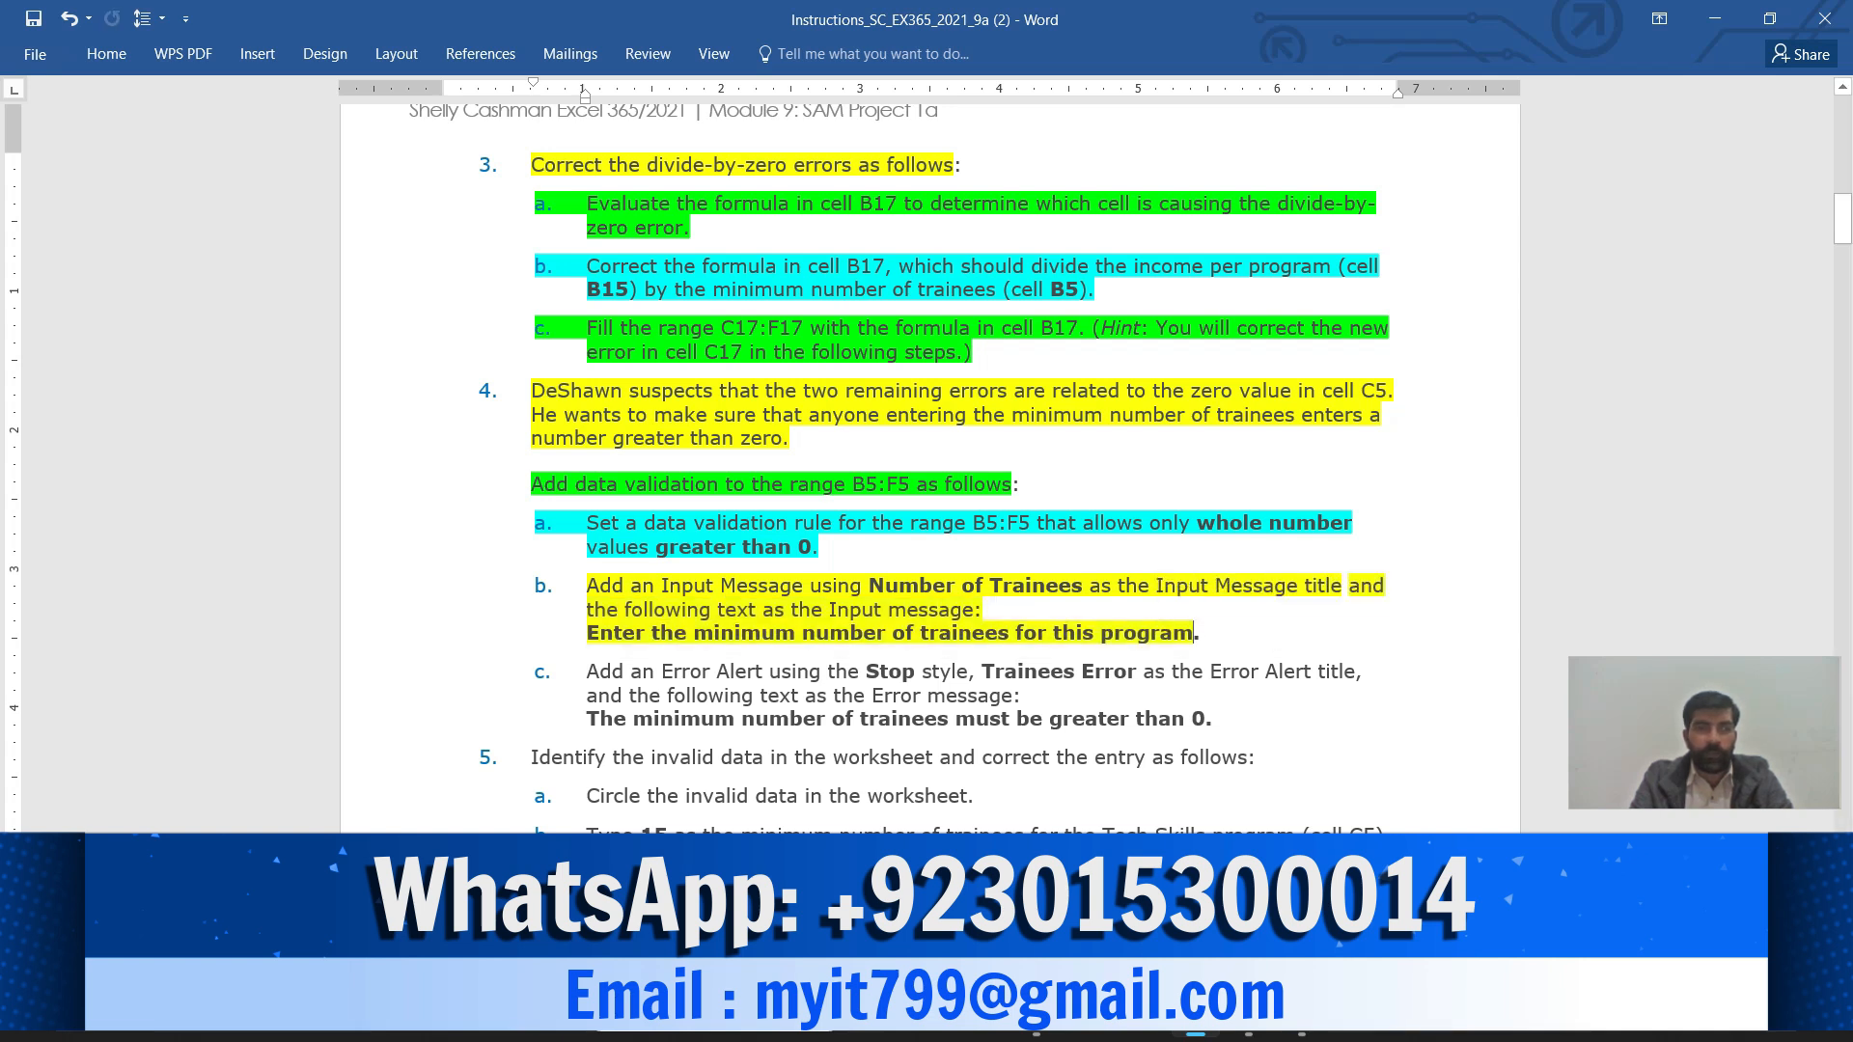
{"action": "left_click_drag", "start_coordinate": [587, 634], "coordinate": [1193, 635]}
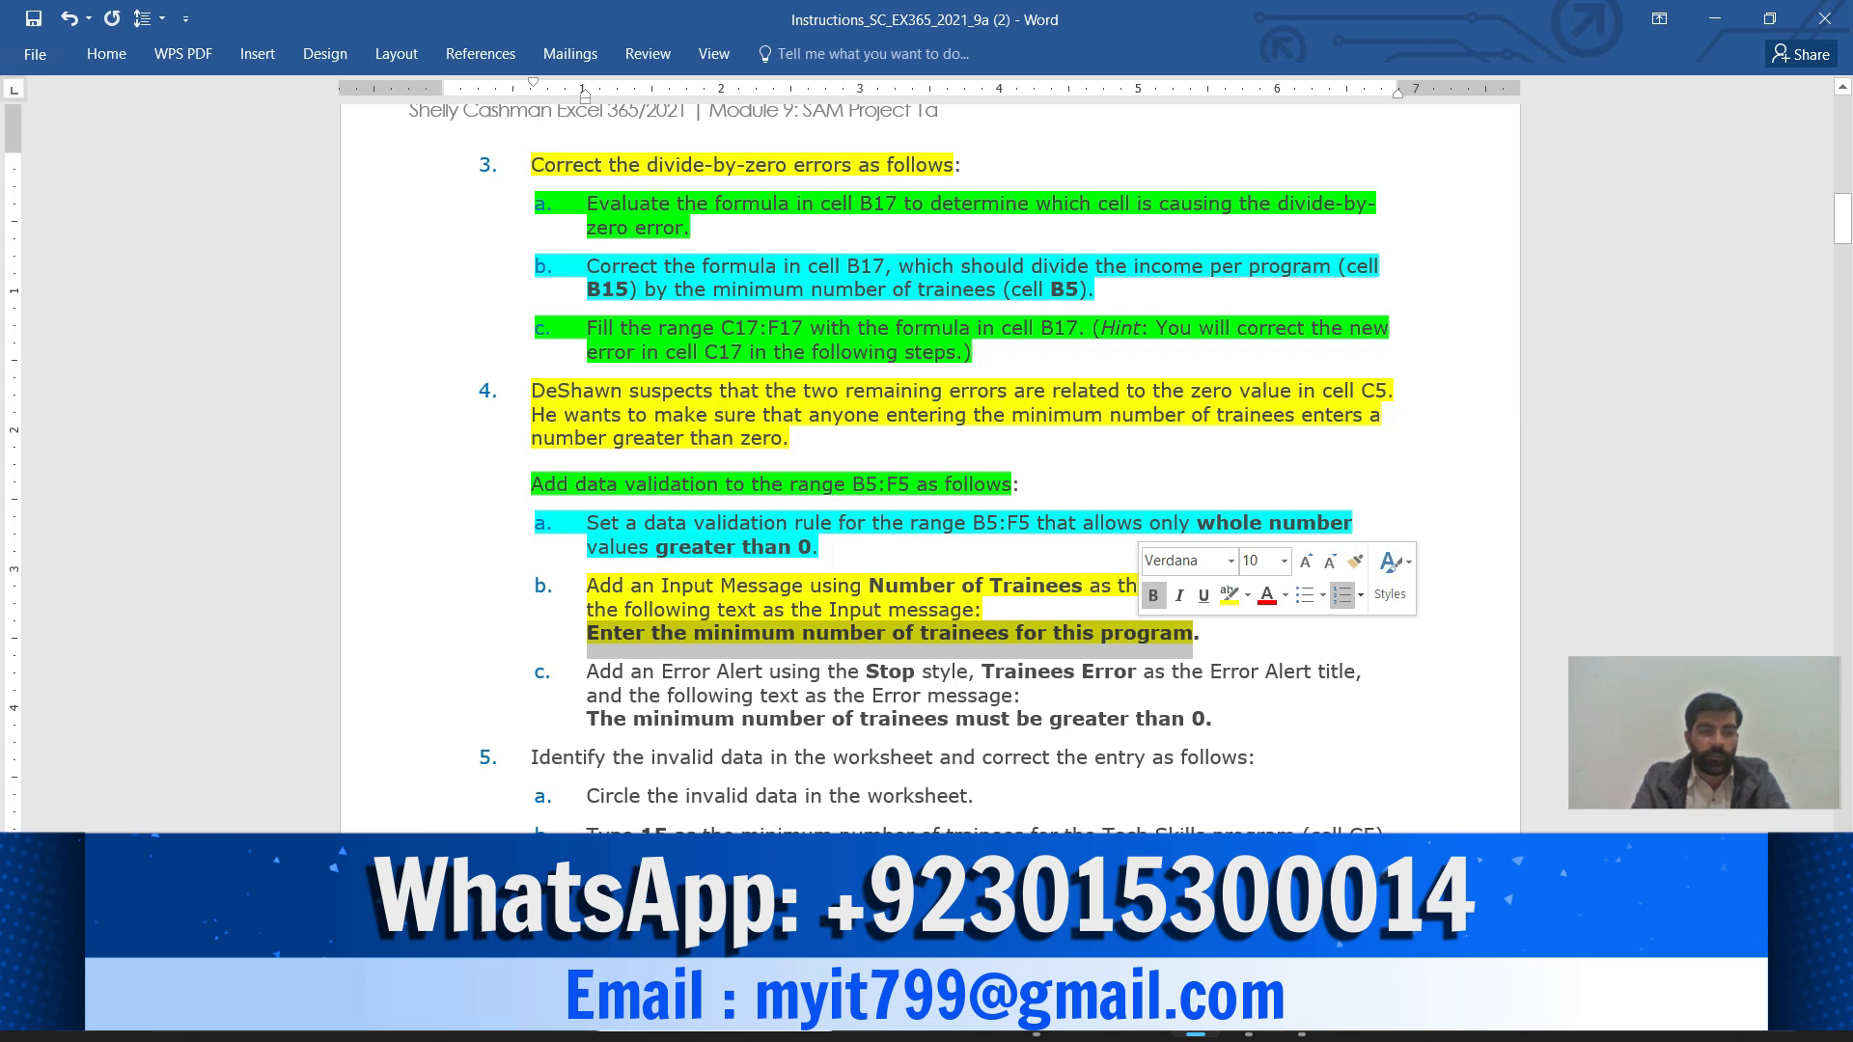
{"action": "key", "text": "ctrl+c"}
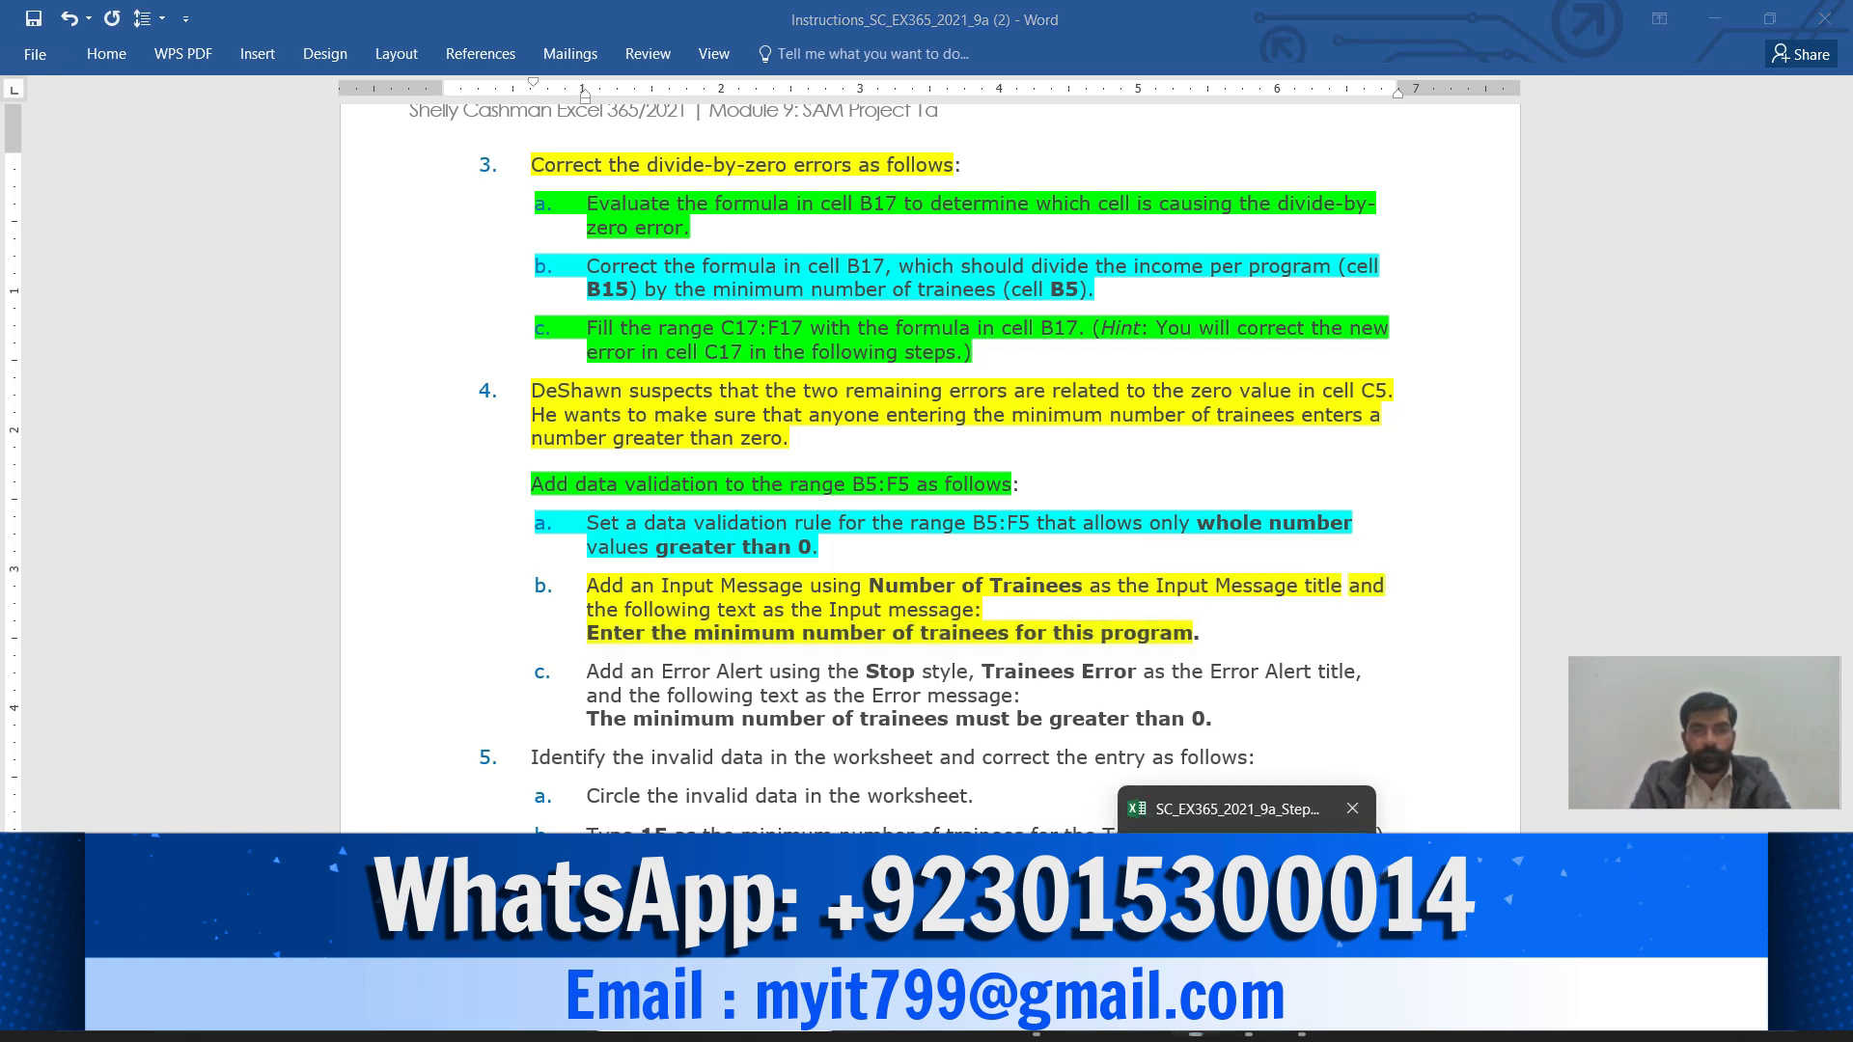
{"action": "left_click", "coordinate": [1249, 1029]}
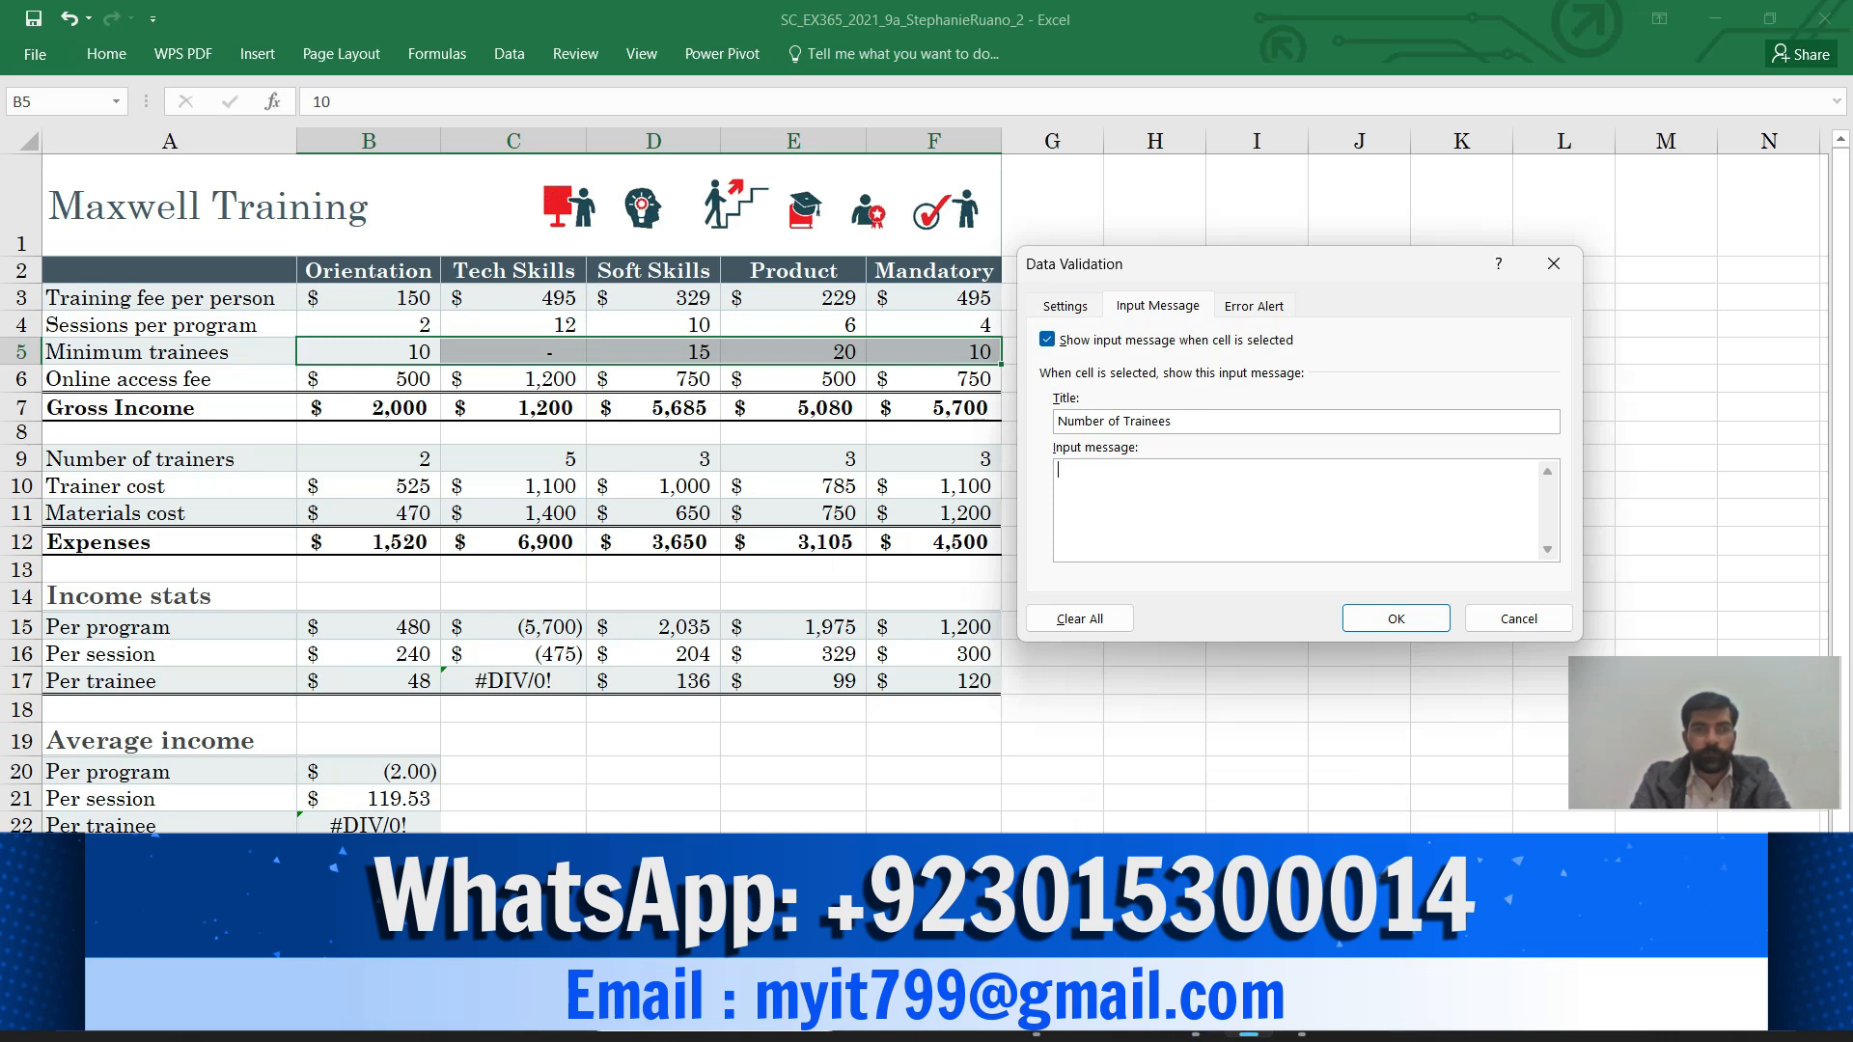
Paste 'Enter the minimum number of trainees for this program' as the input message, then return to Word
{"action": "key", "text": "ctrl+v"}
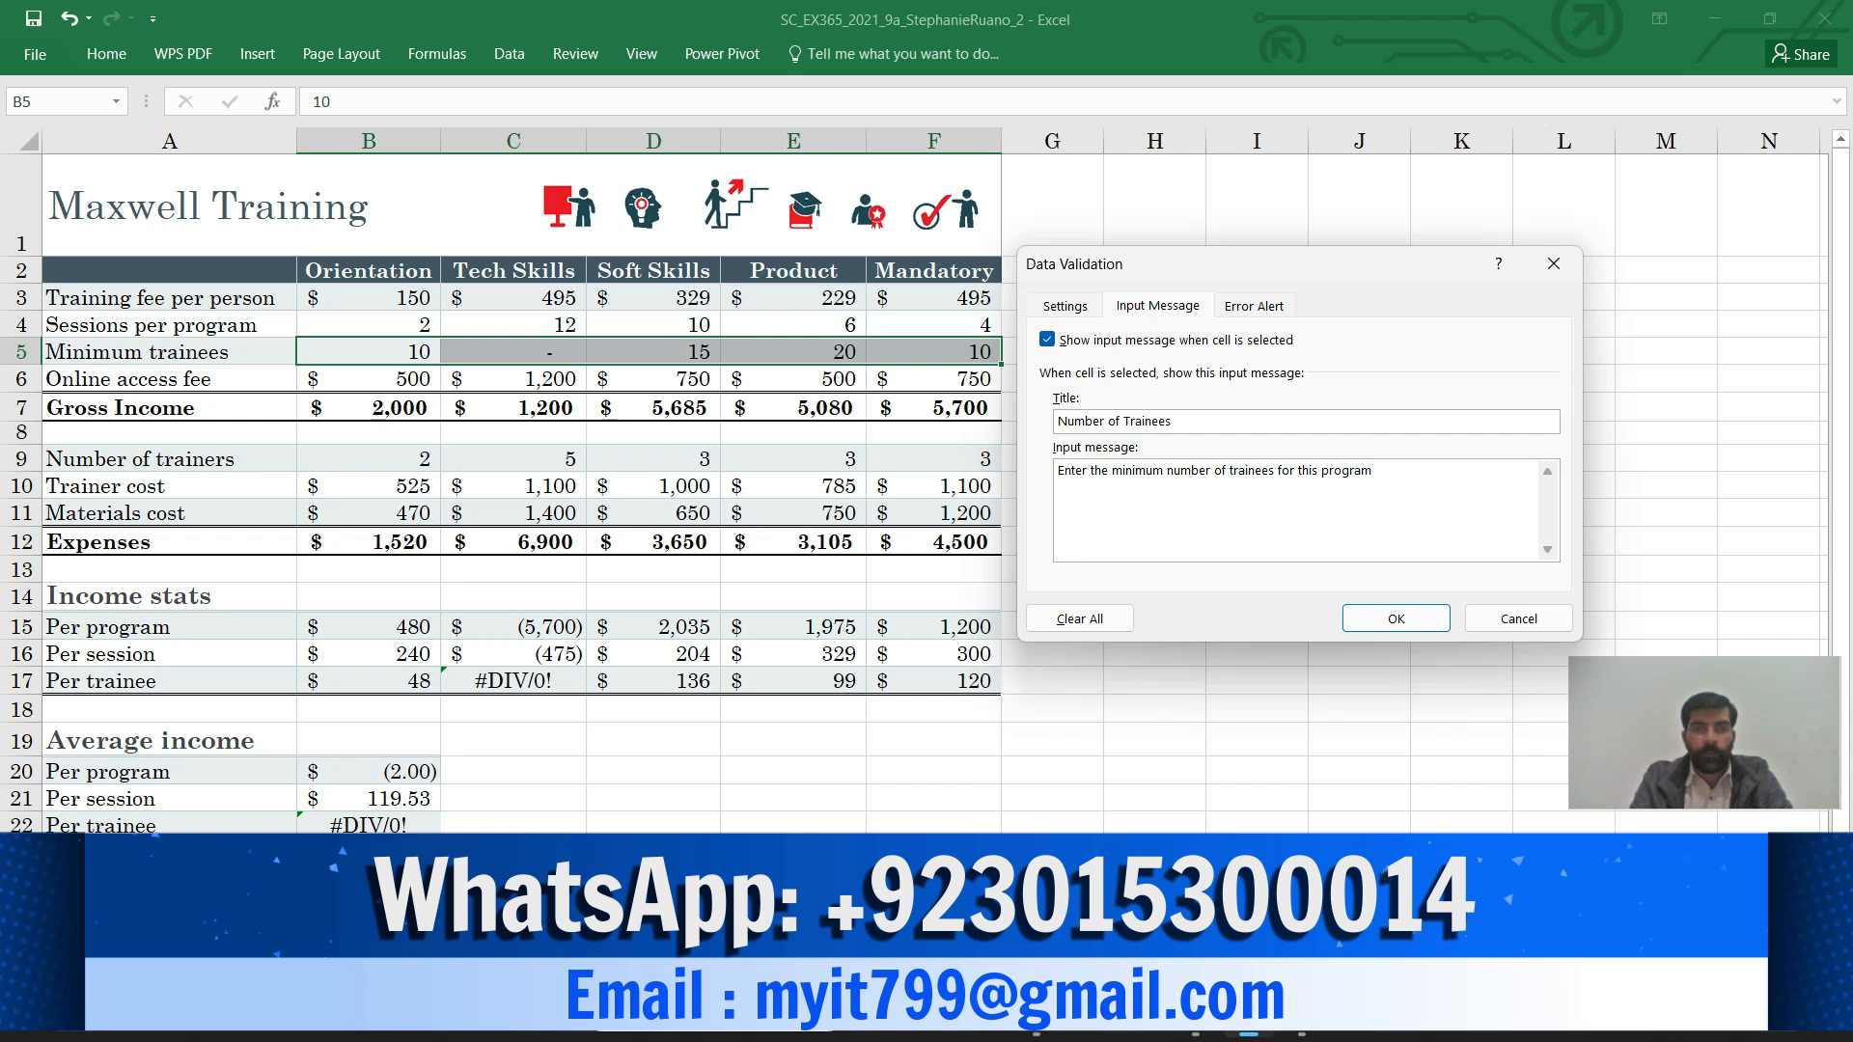
{"action": "mouse_move", "coordinate": [1195, 1025]}
{"action": "left_click", "coordinate": [1194, 898]}
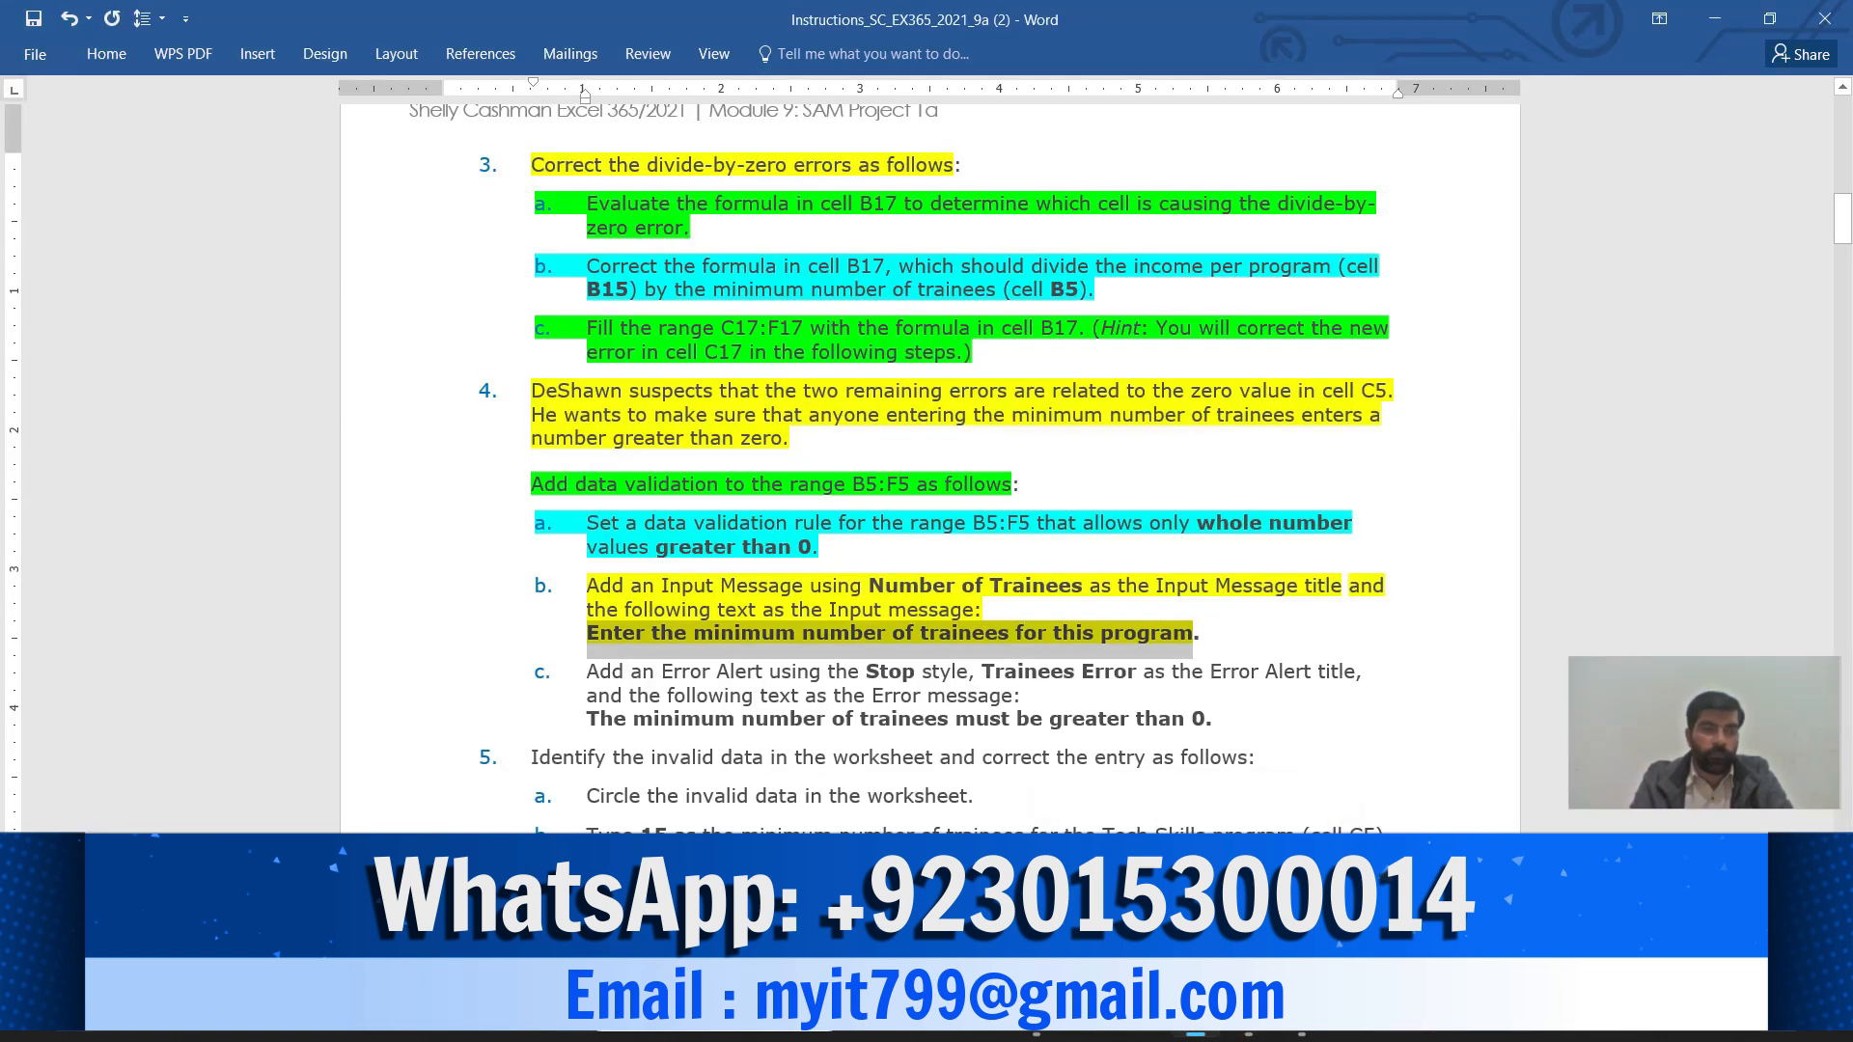
Highlight 'Add an Error Alert using the Stop style' in step 4c green
{"action": "left_click_drag", "start_coordinate": [587, 672], "coordinate": [968, 672]}
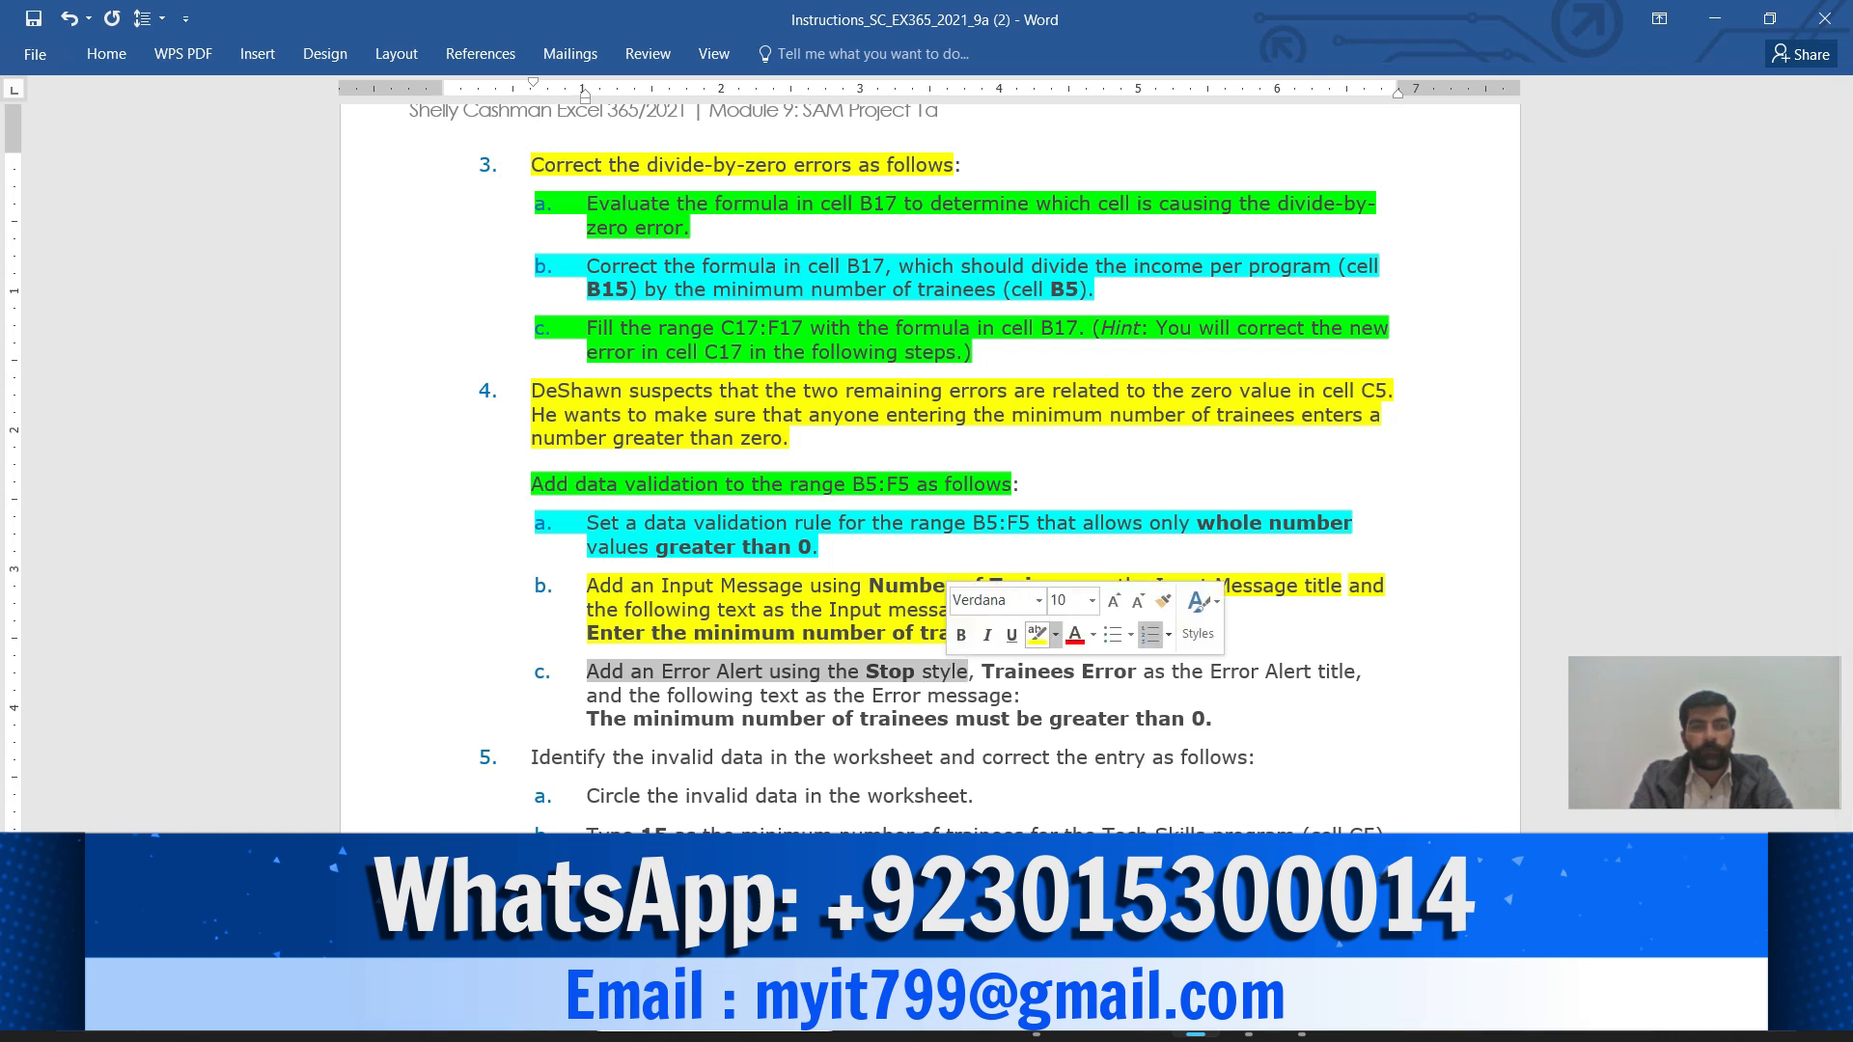
{"action": "left_click", "coordinate": [1055, 634]}
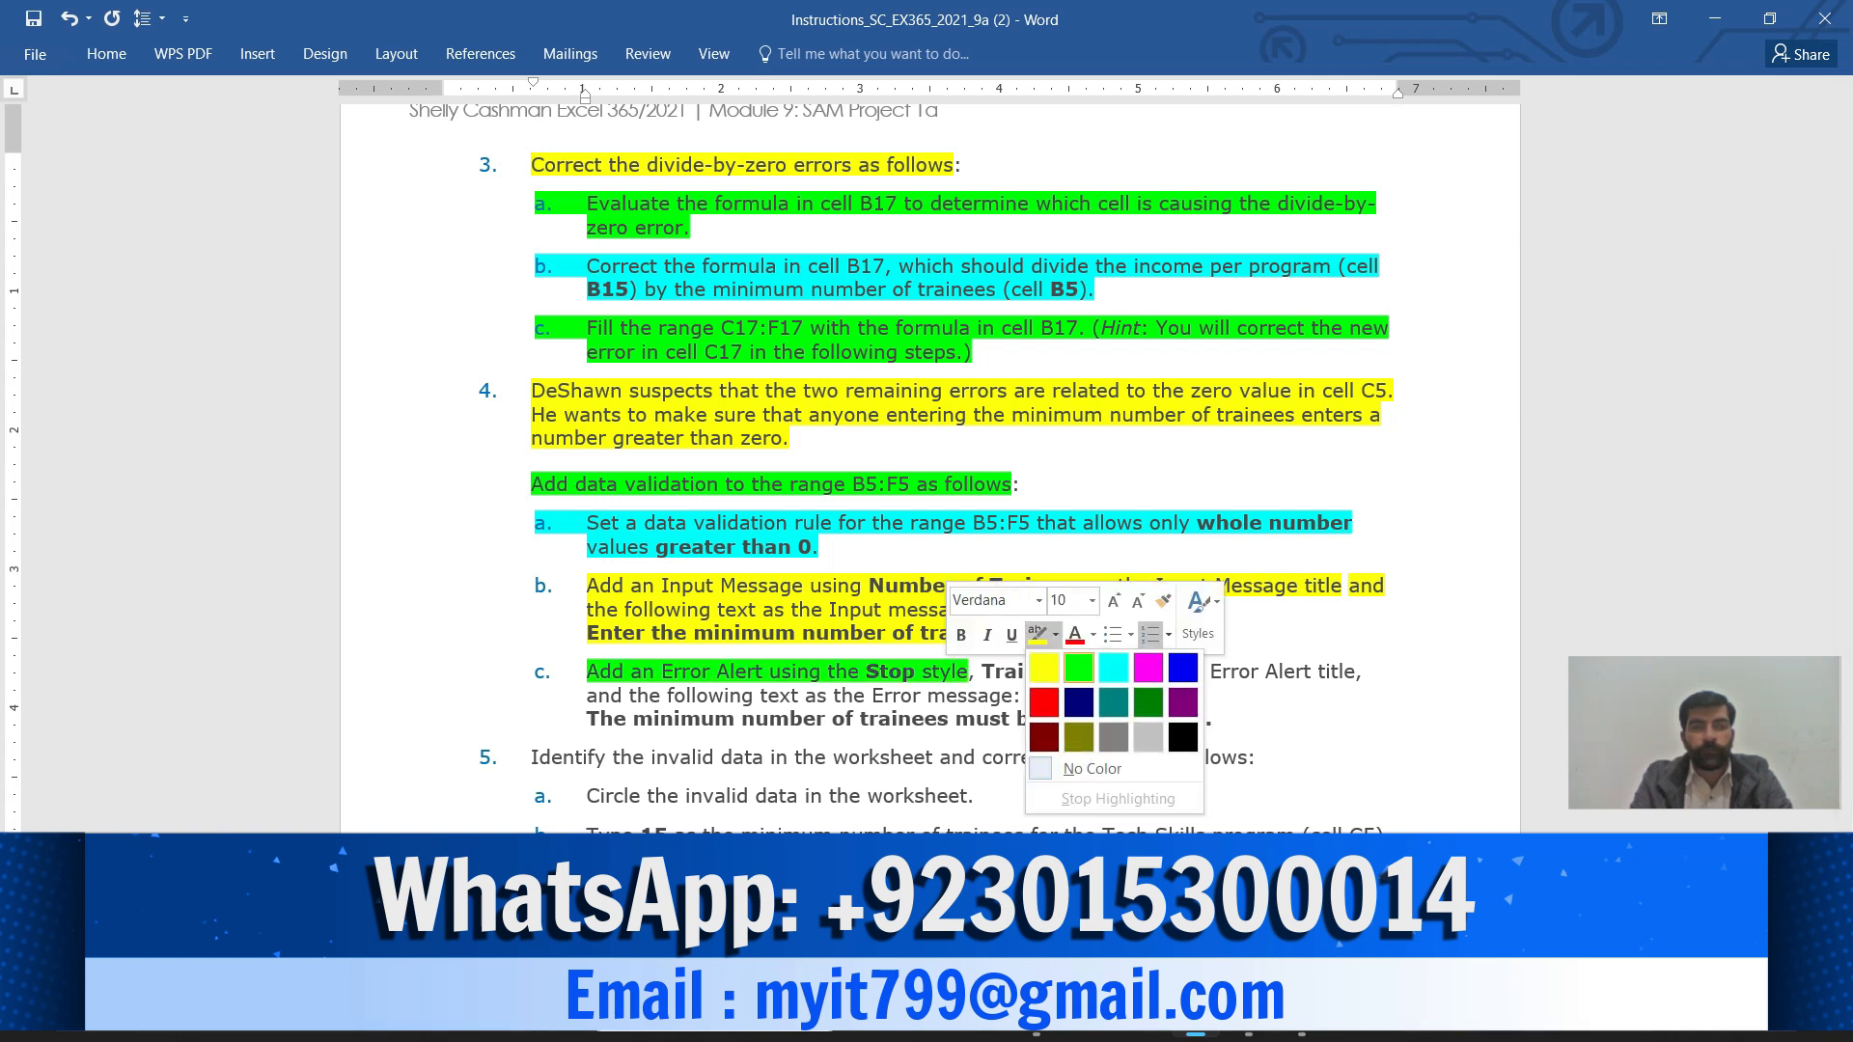
{"action": "left_click", "coordinate": [1078, 668]}
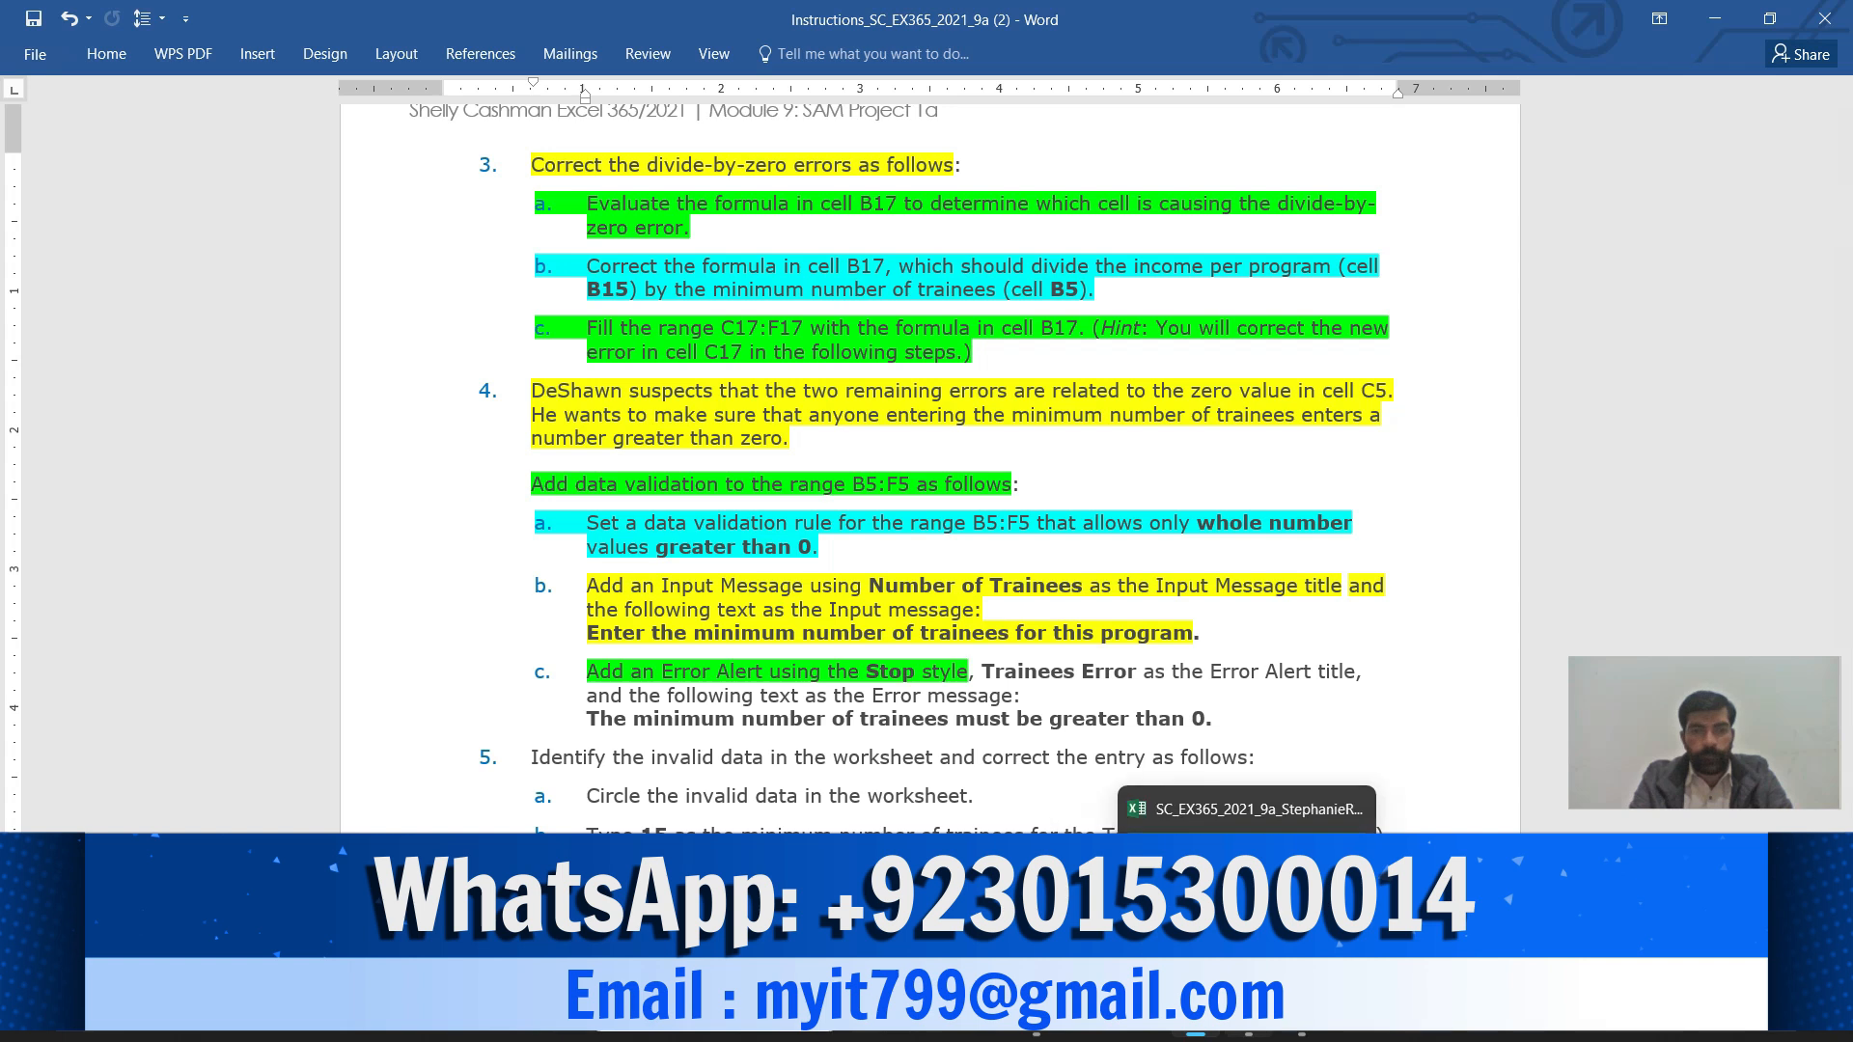
Bring up the Error Alert tab in Excel's Data Validation dialog, then return to Word
{"action": "left_click", "coordinate": [1249, 1034]}
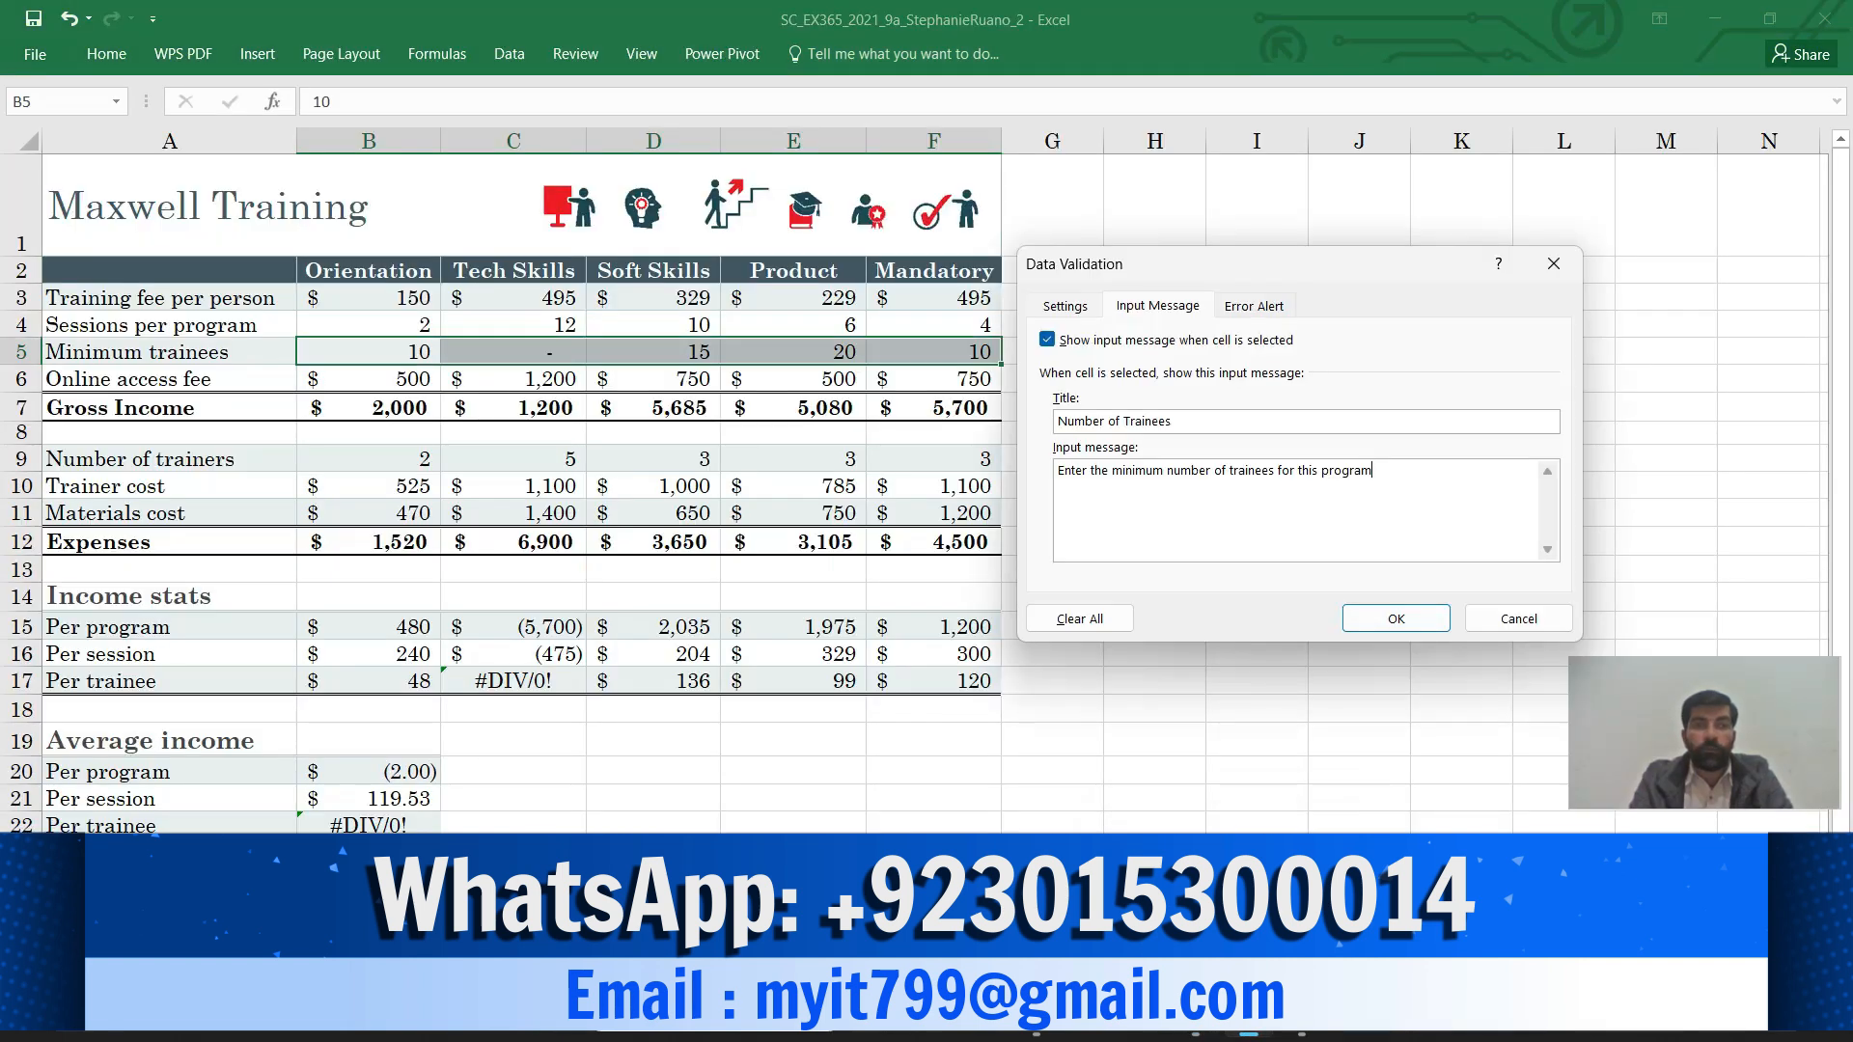
{"action": "key", "text": "ctrl+Tab"}
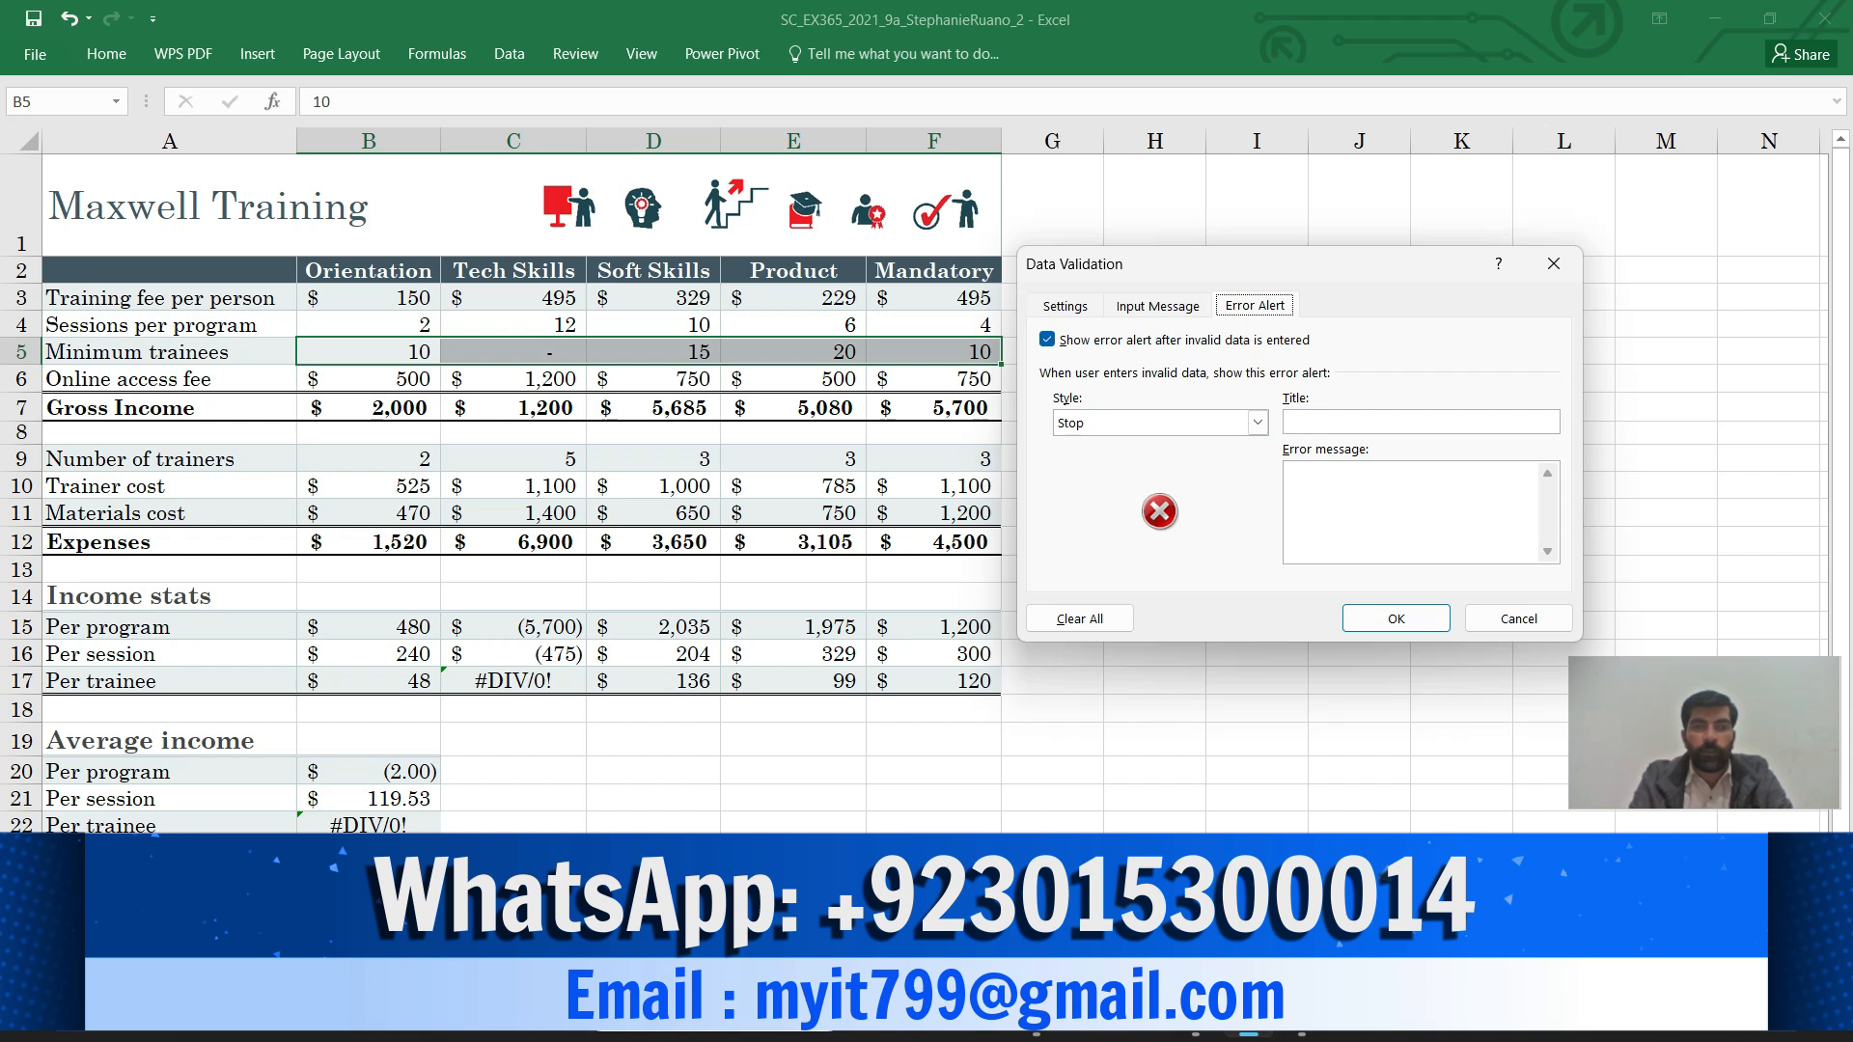
{"action": "mouse_move", "coordinate": [1195, 1015]}
{"action": "left_click", "coordinate": [1195, 898]}
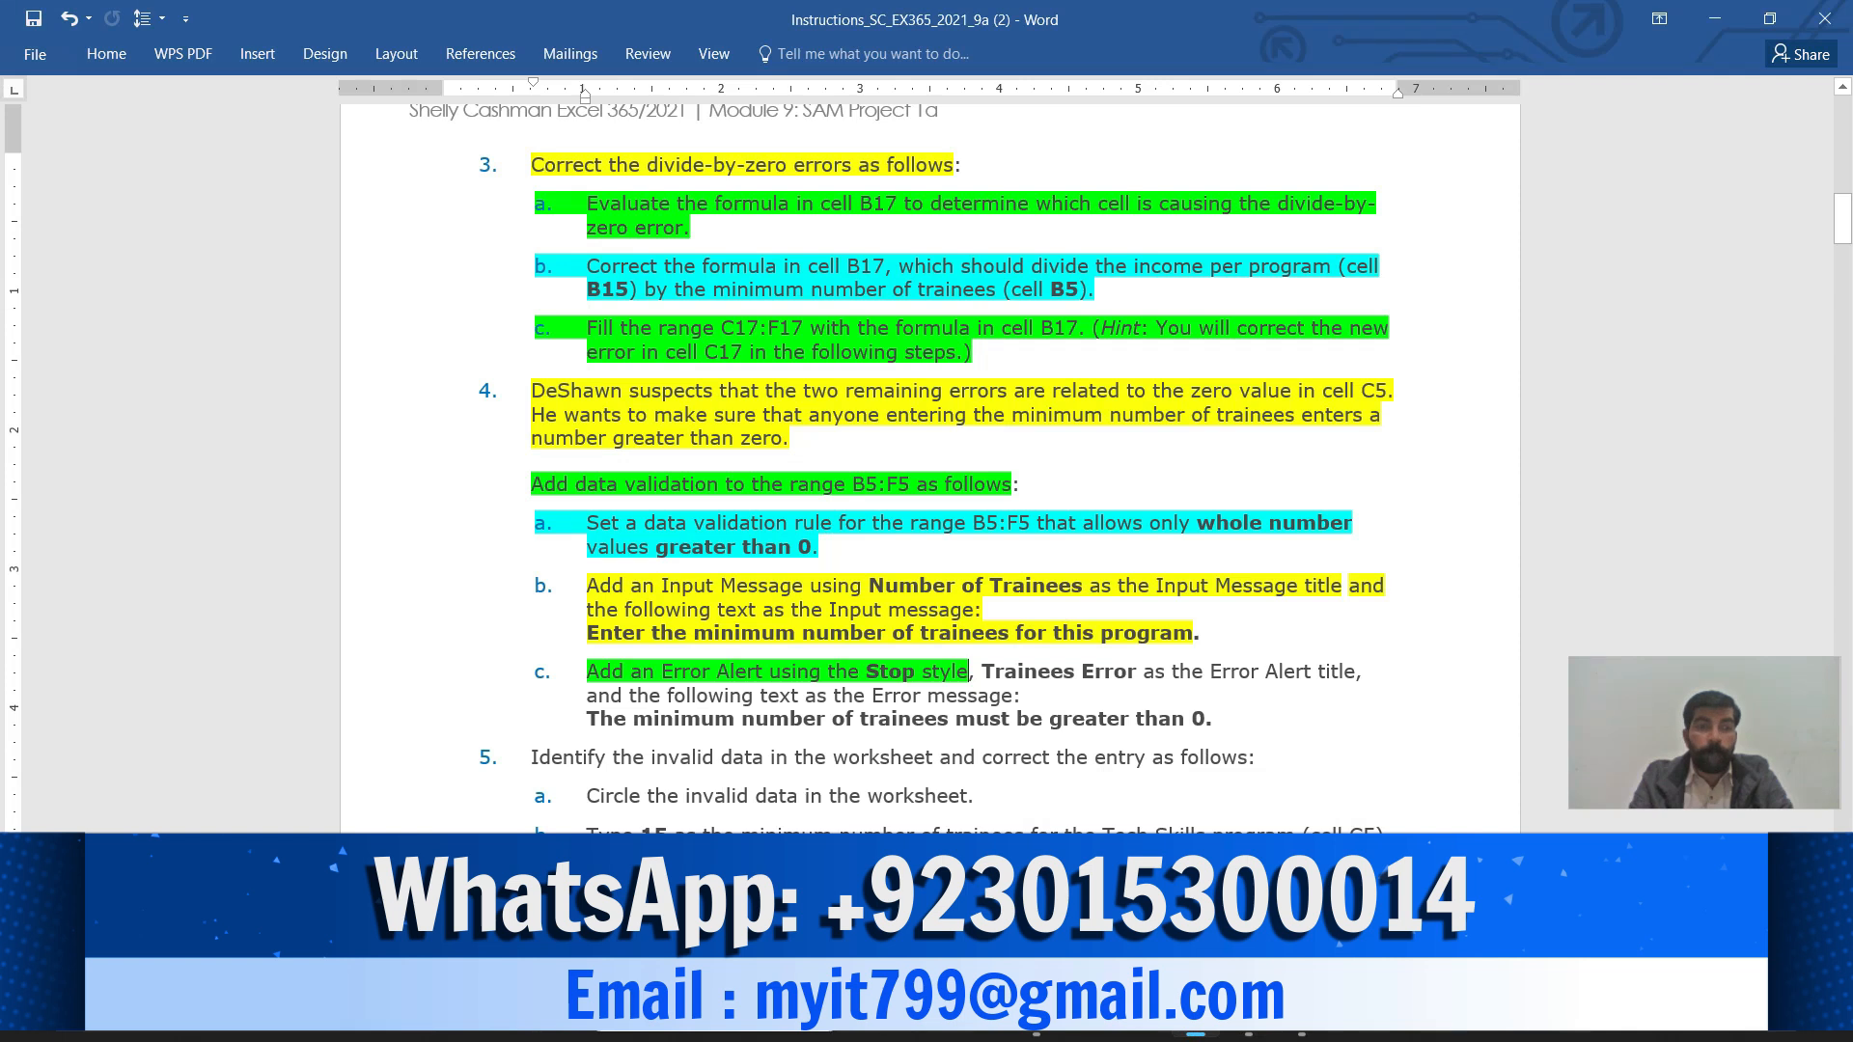
Highlight step 4c's Trainees Error title instruction green and copy 'Trainees Error'
{"action": "left_click_drag", "start_coordinate": [981, 670], "coordinate": [1356, 671]}
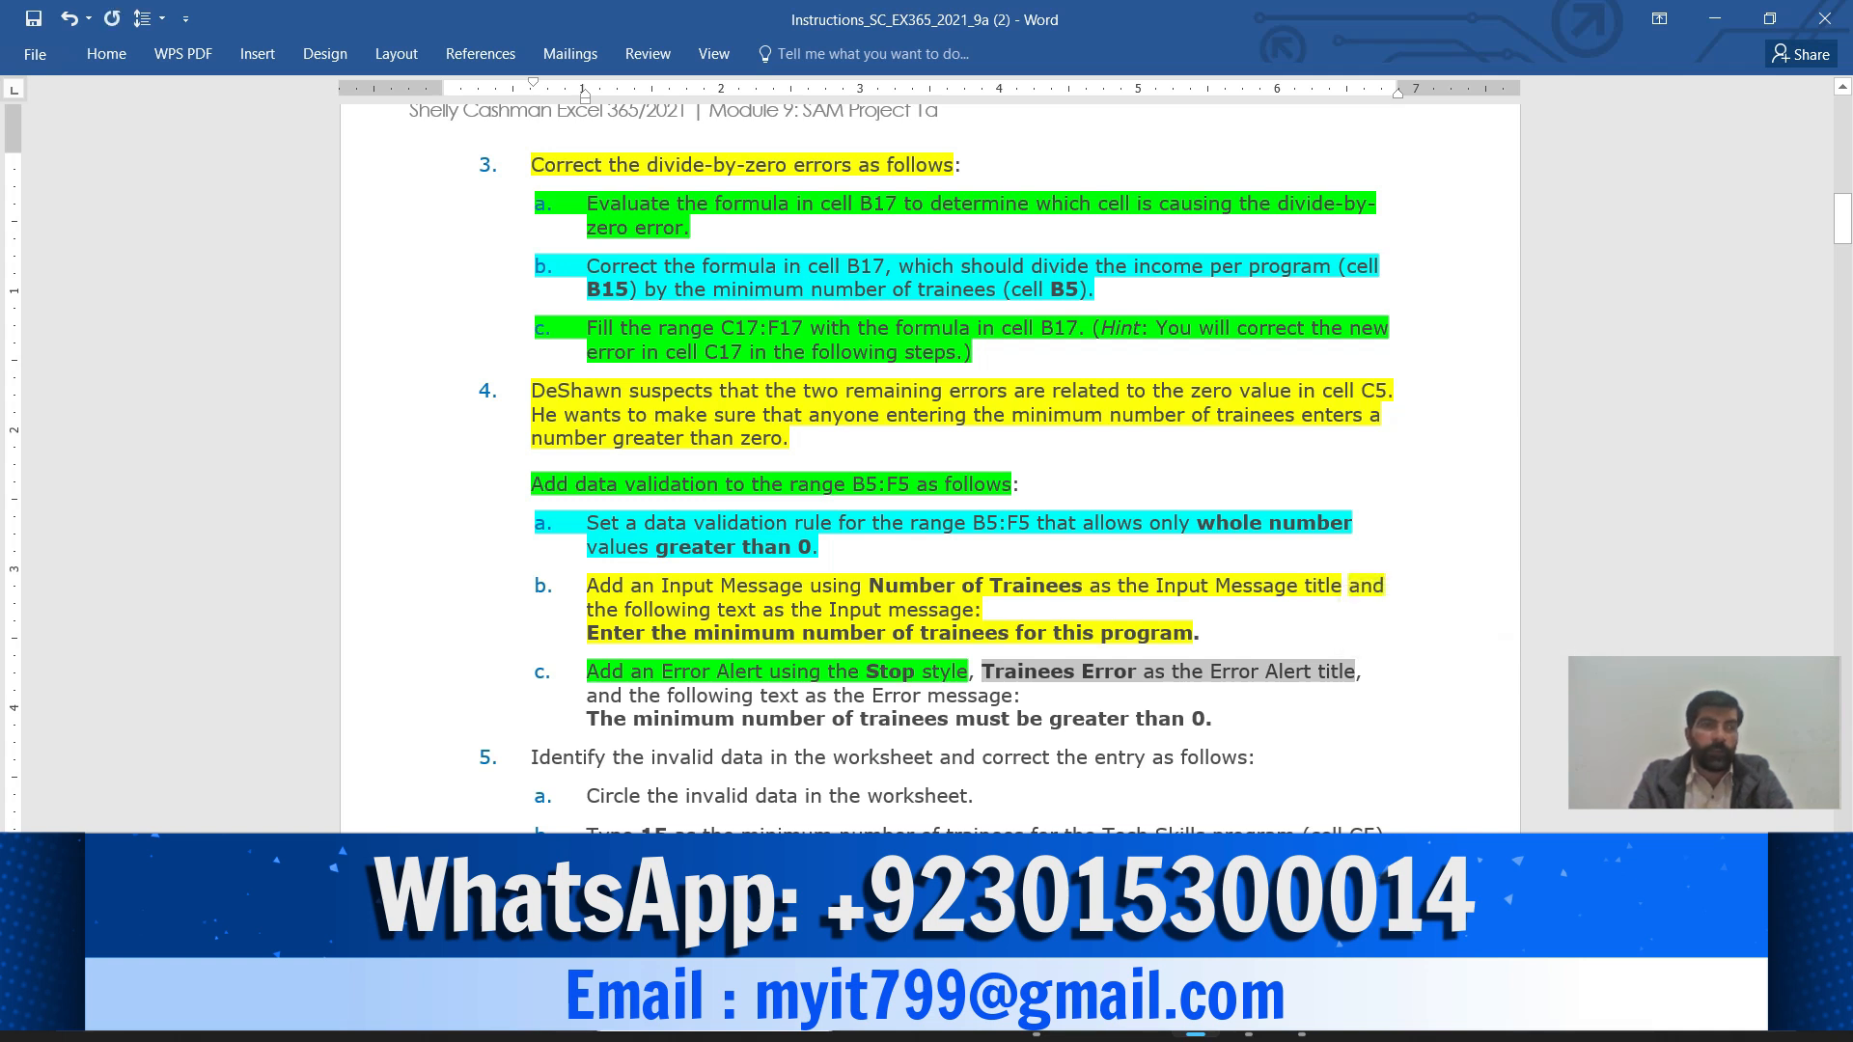
{"action": "left_click", "coordinate": [106, 53]}
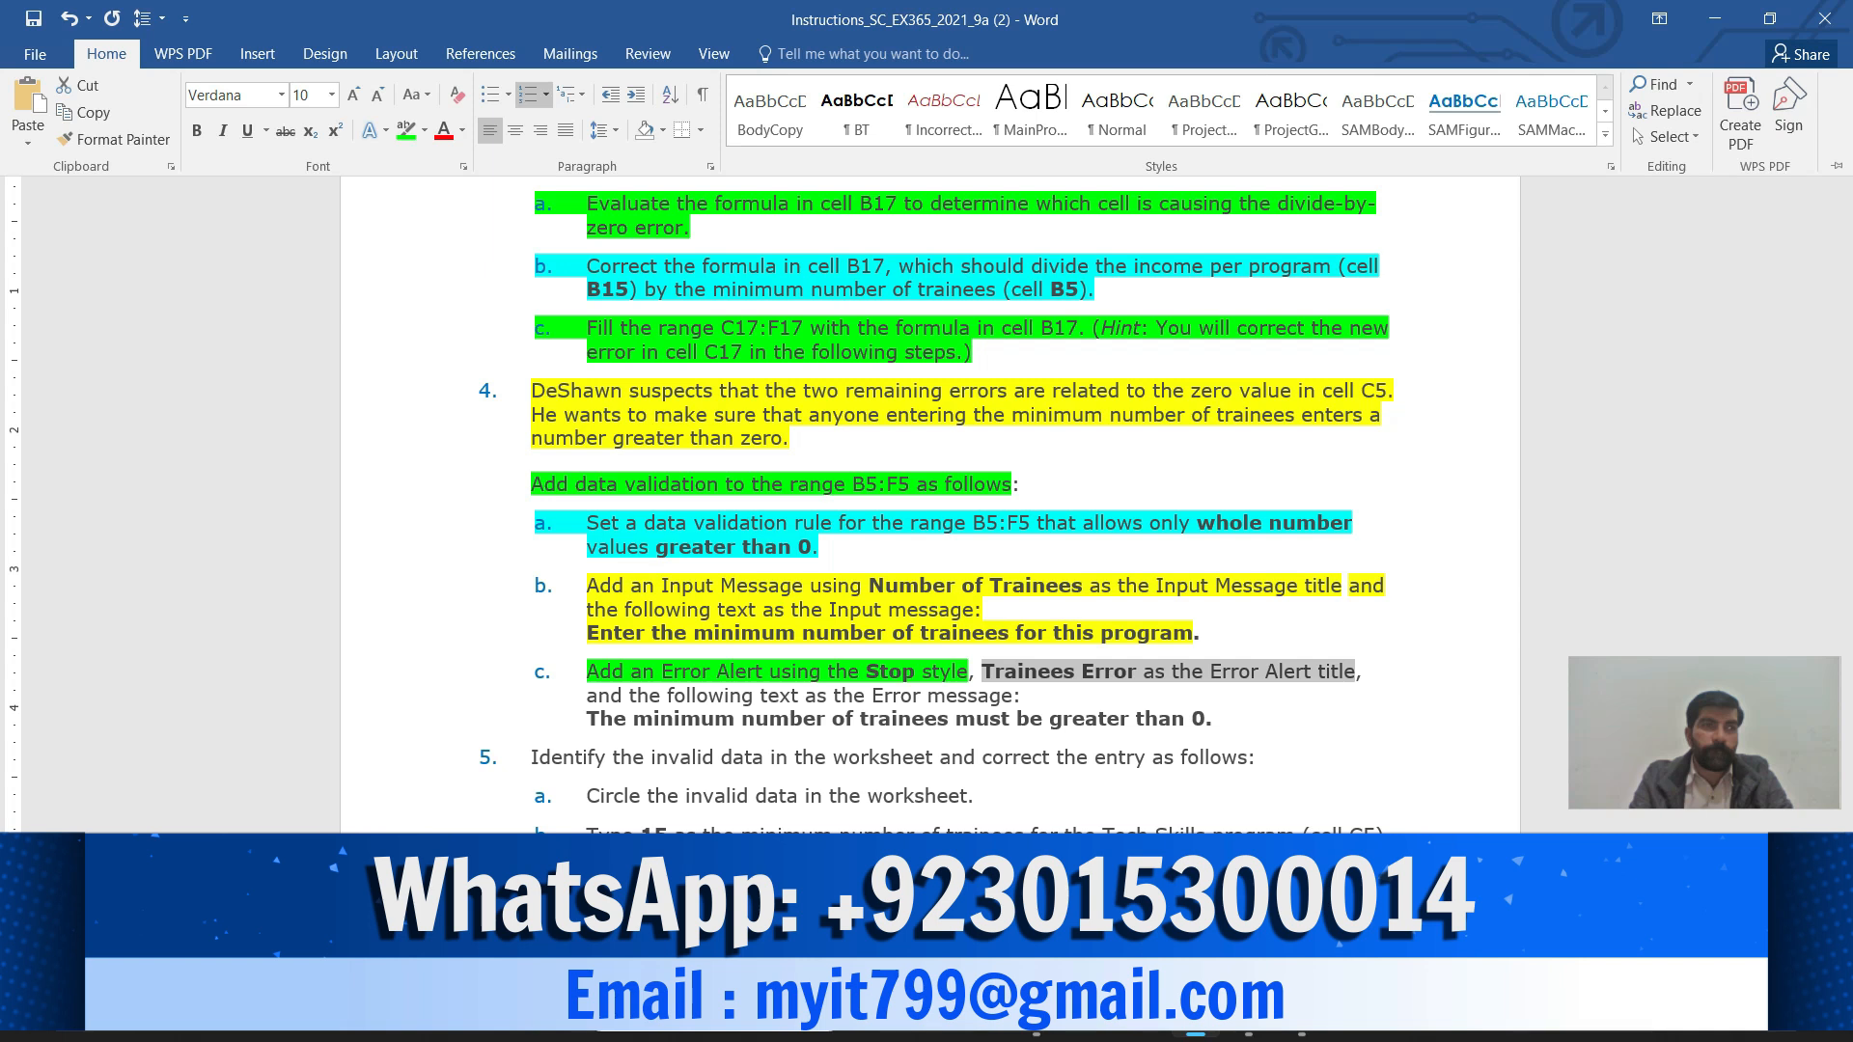
{"action": "left_click", "coordinate": [406, 129]}
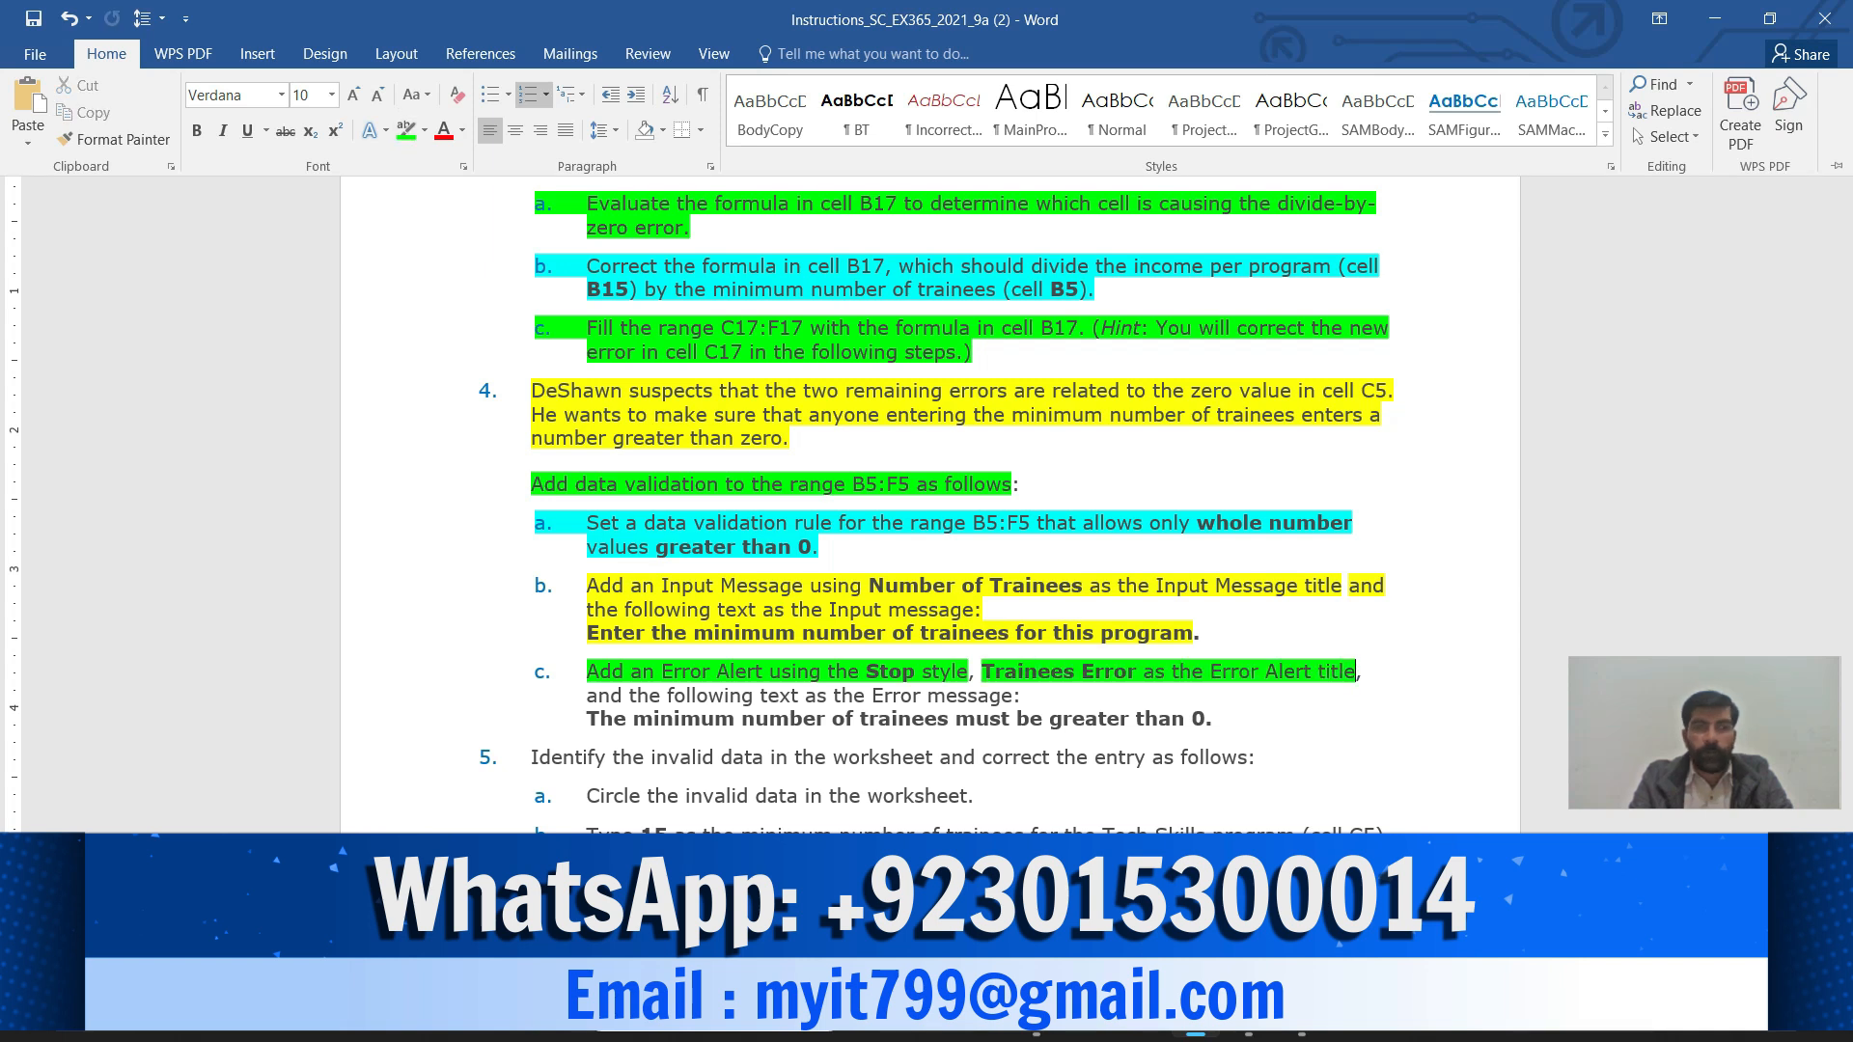
{"action": "left_click", "coordinate": [1357, 672]}
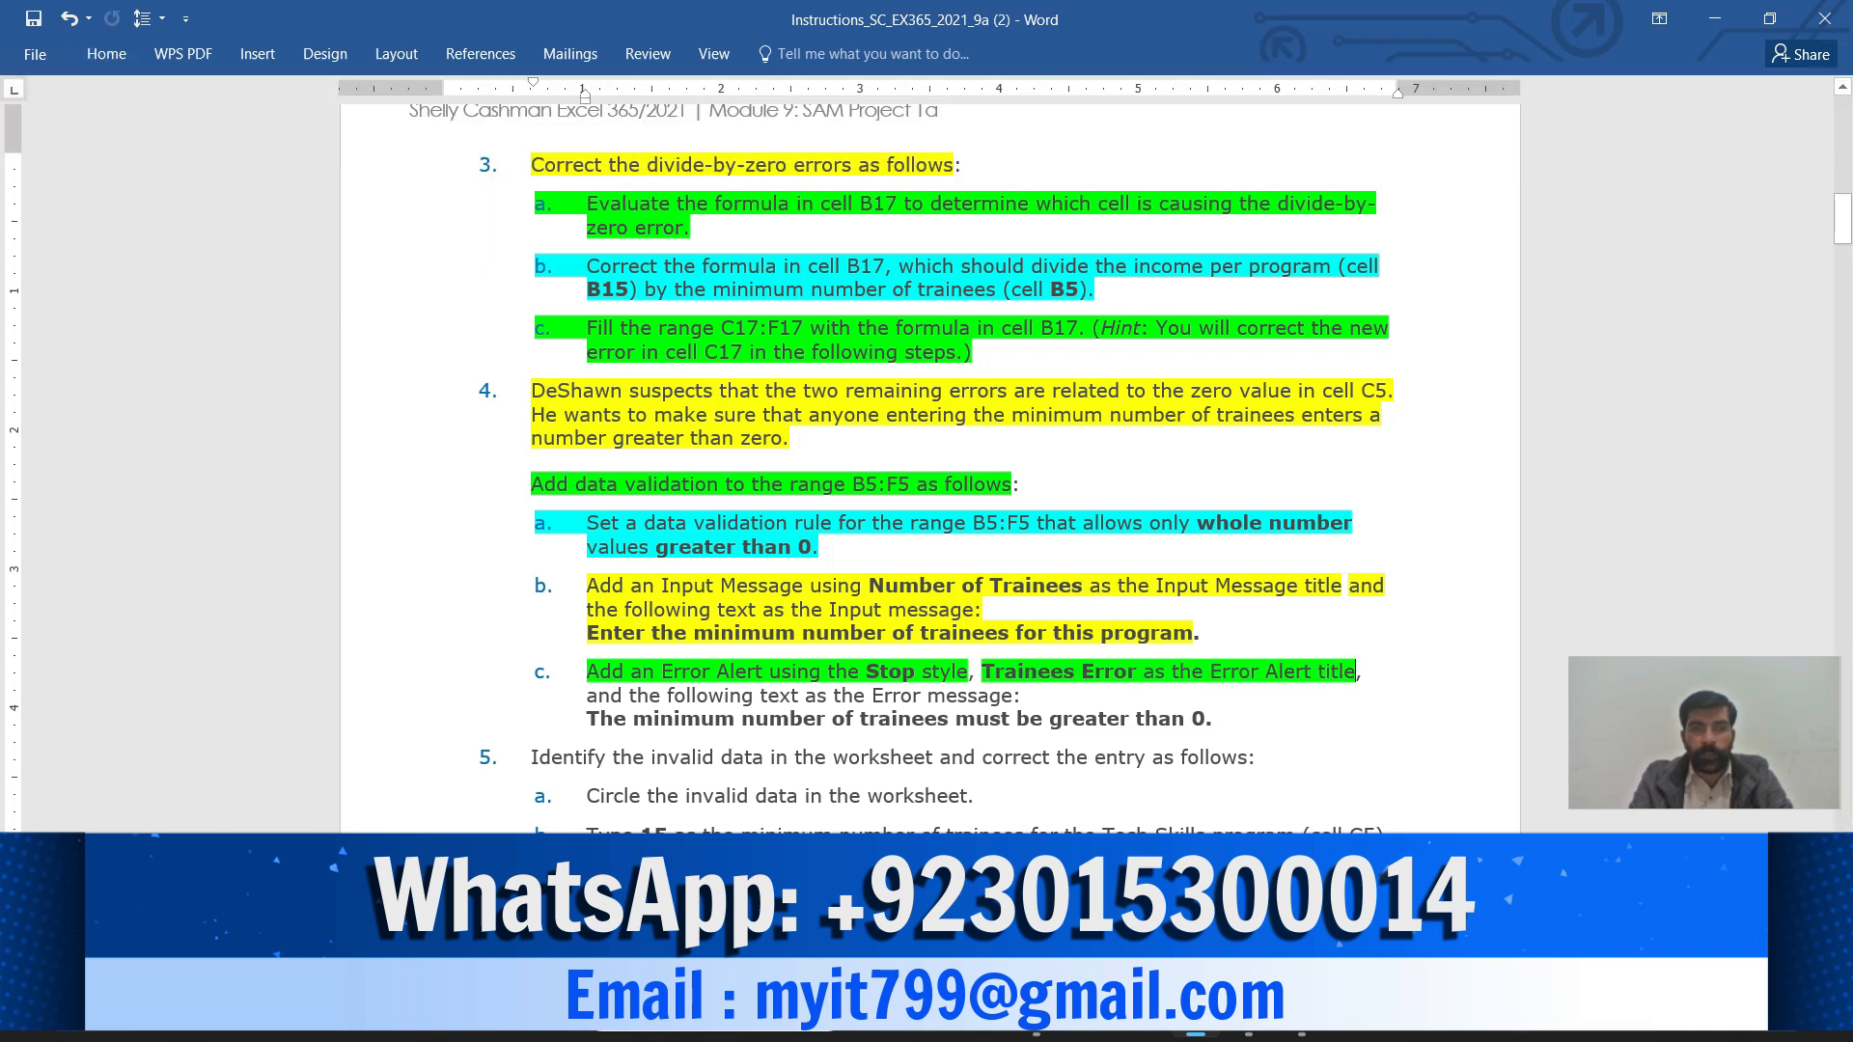
{"action": "left_click_drag", "start_coordinate": [983, 672], "coordinate": [1137, 672]}
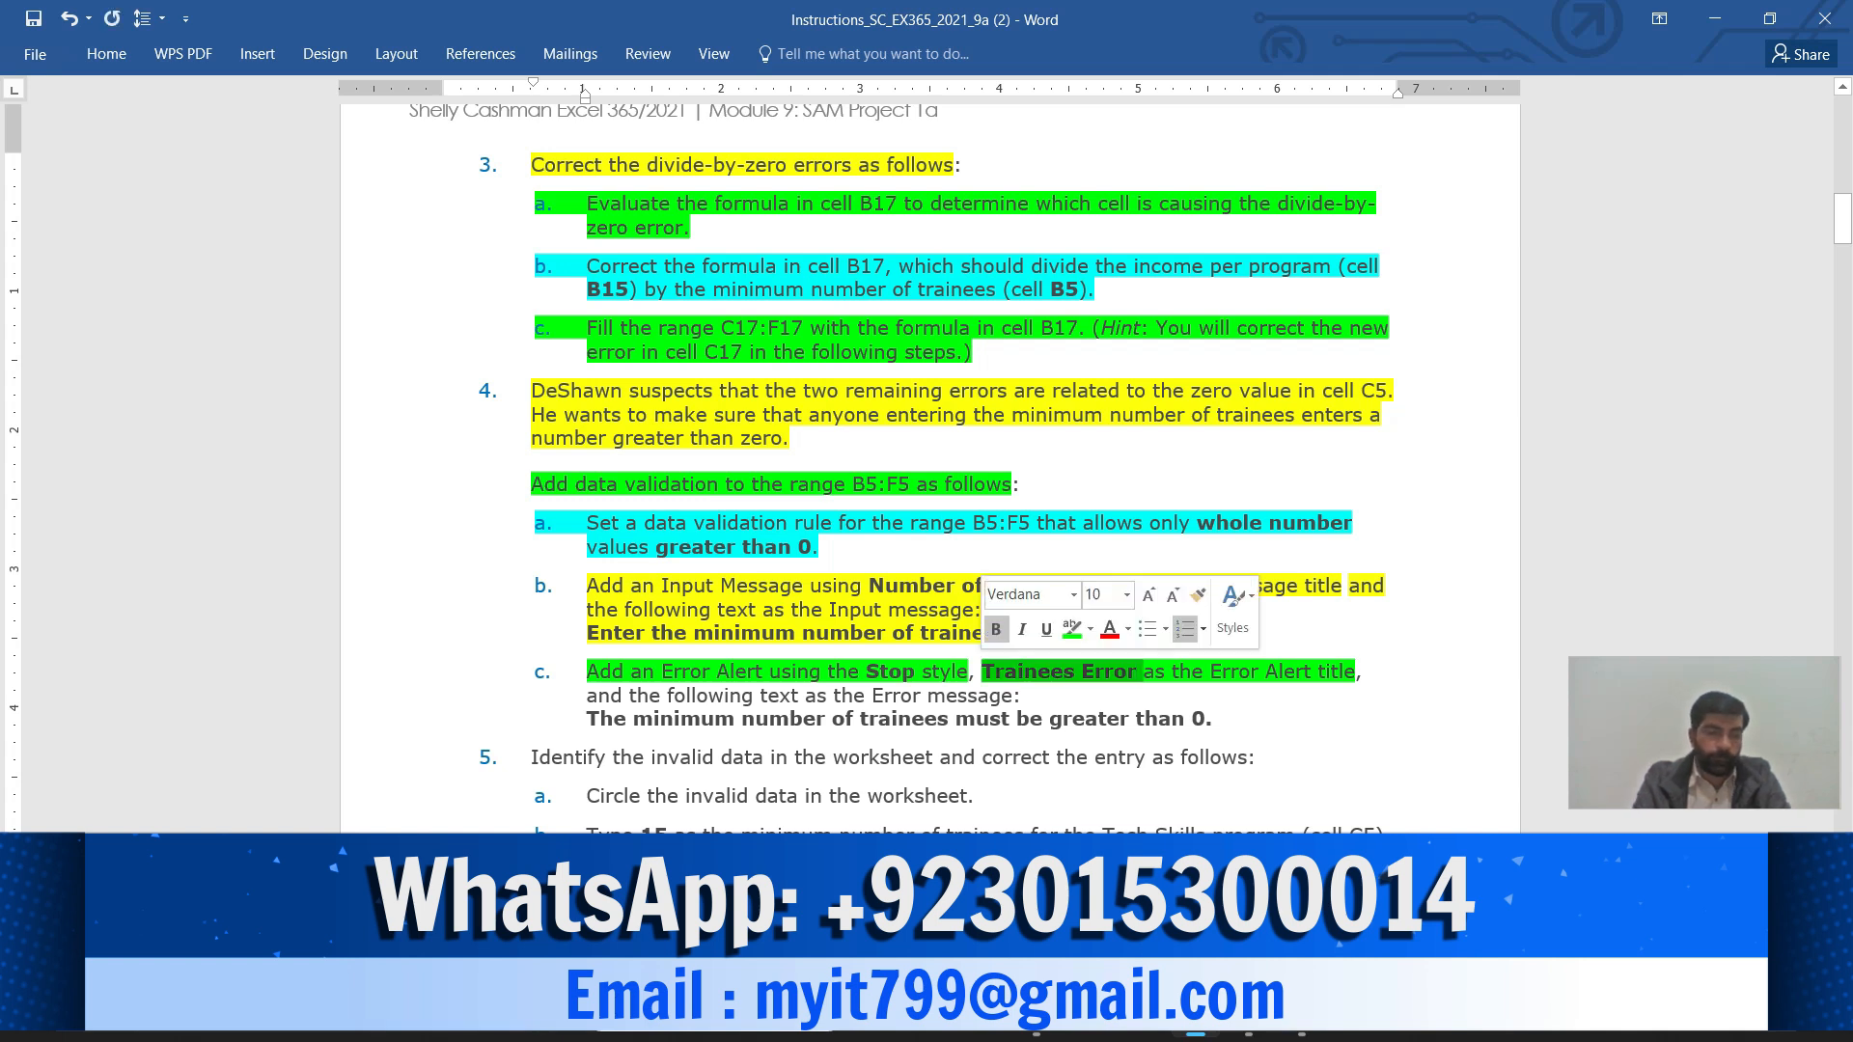
{"action": "key", "text": "ctrl+c"}
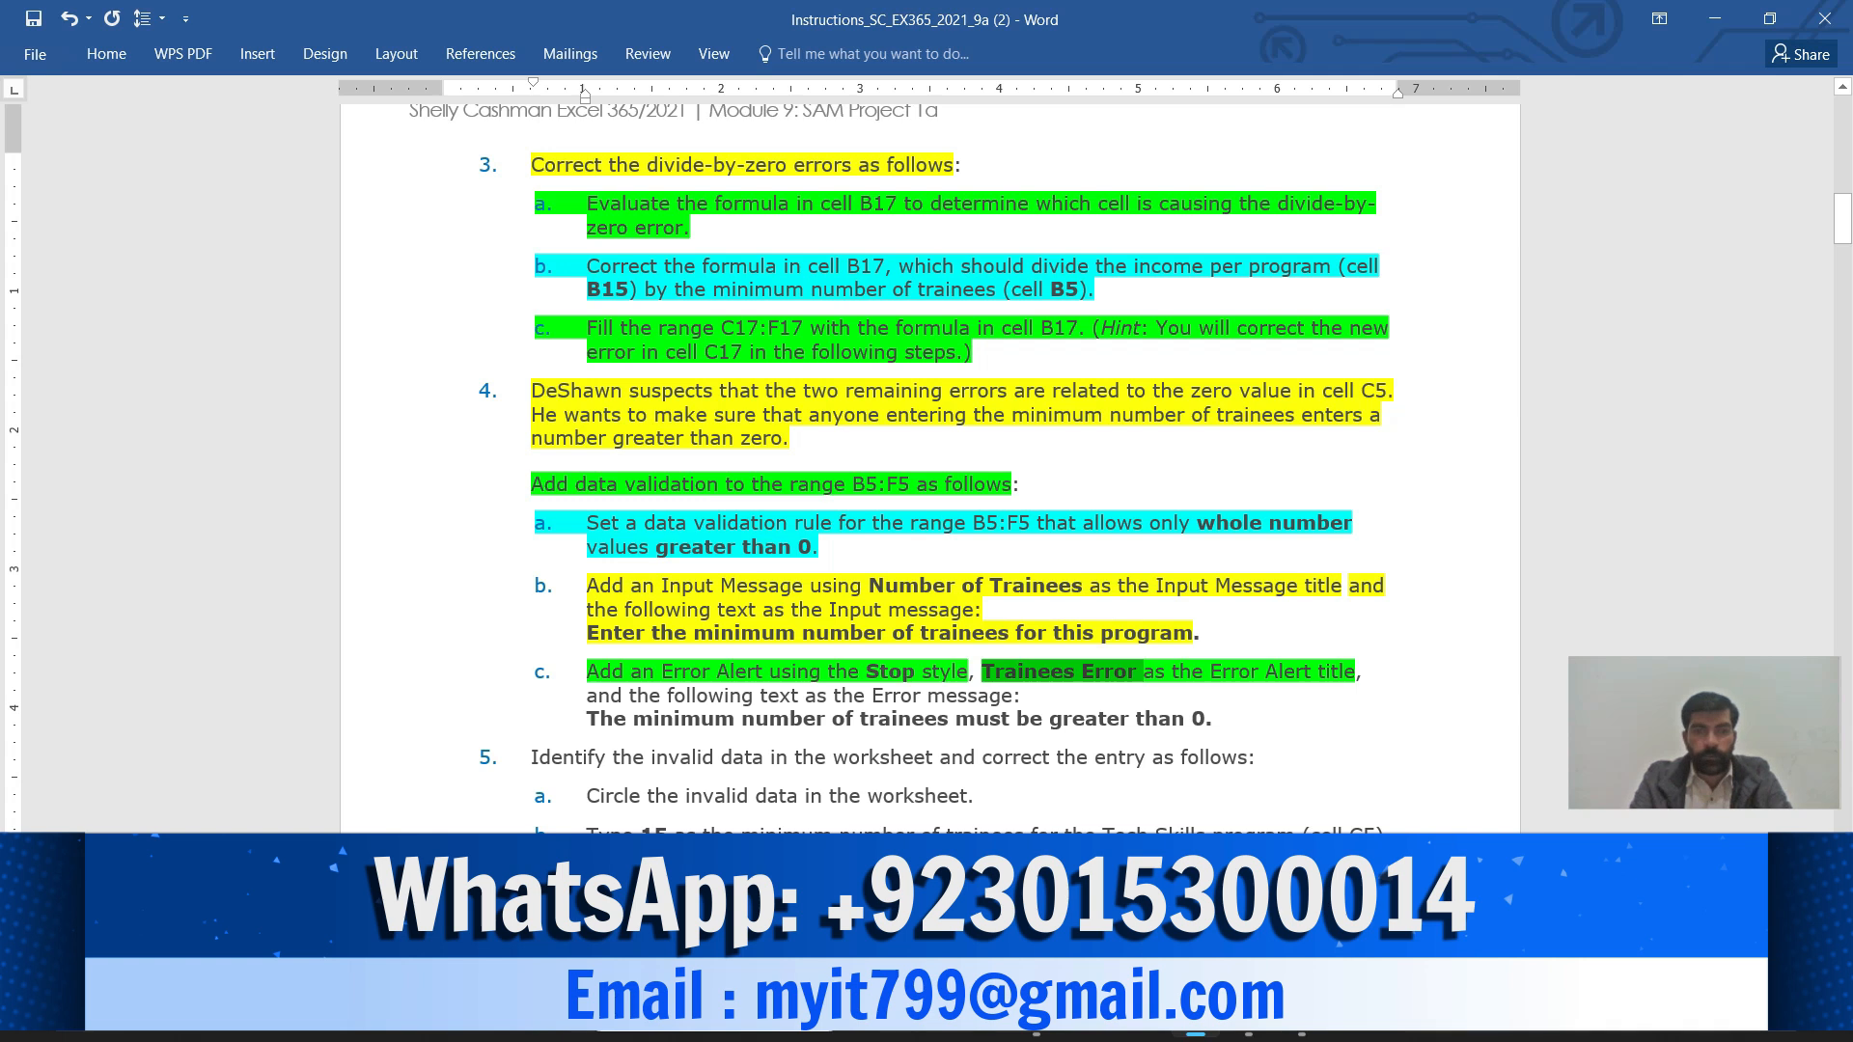
Paste 'Trainees Error' into the Error Alert Title box in Excel, then return to Word
{"action": "mouse_move", "coordinate": [1249, 1035]}
{"action": "left_click", "coordinate": [1247, 907]}
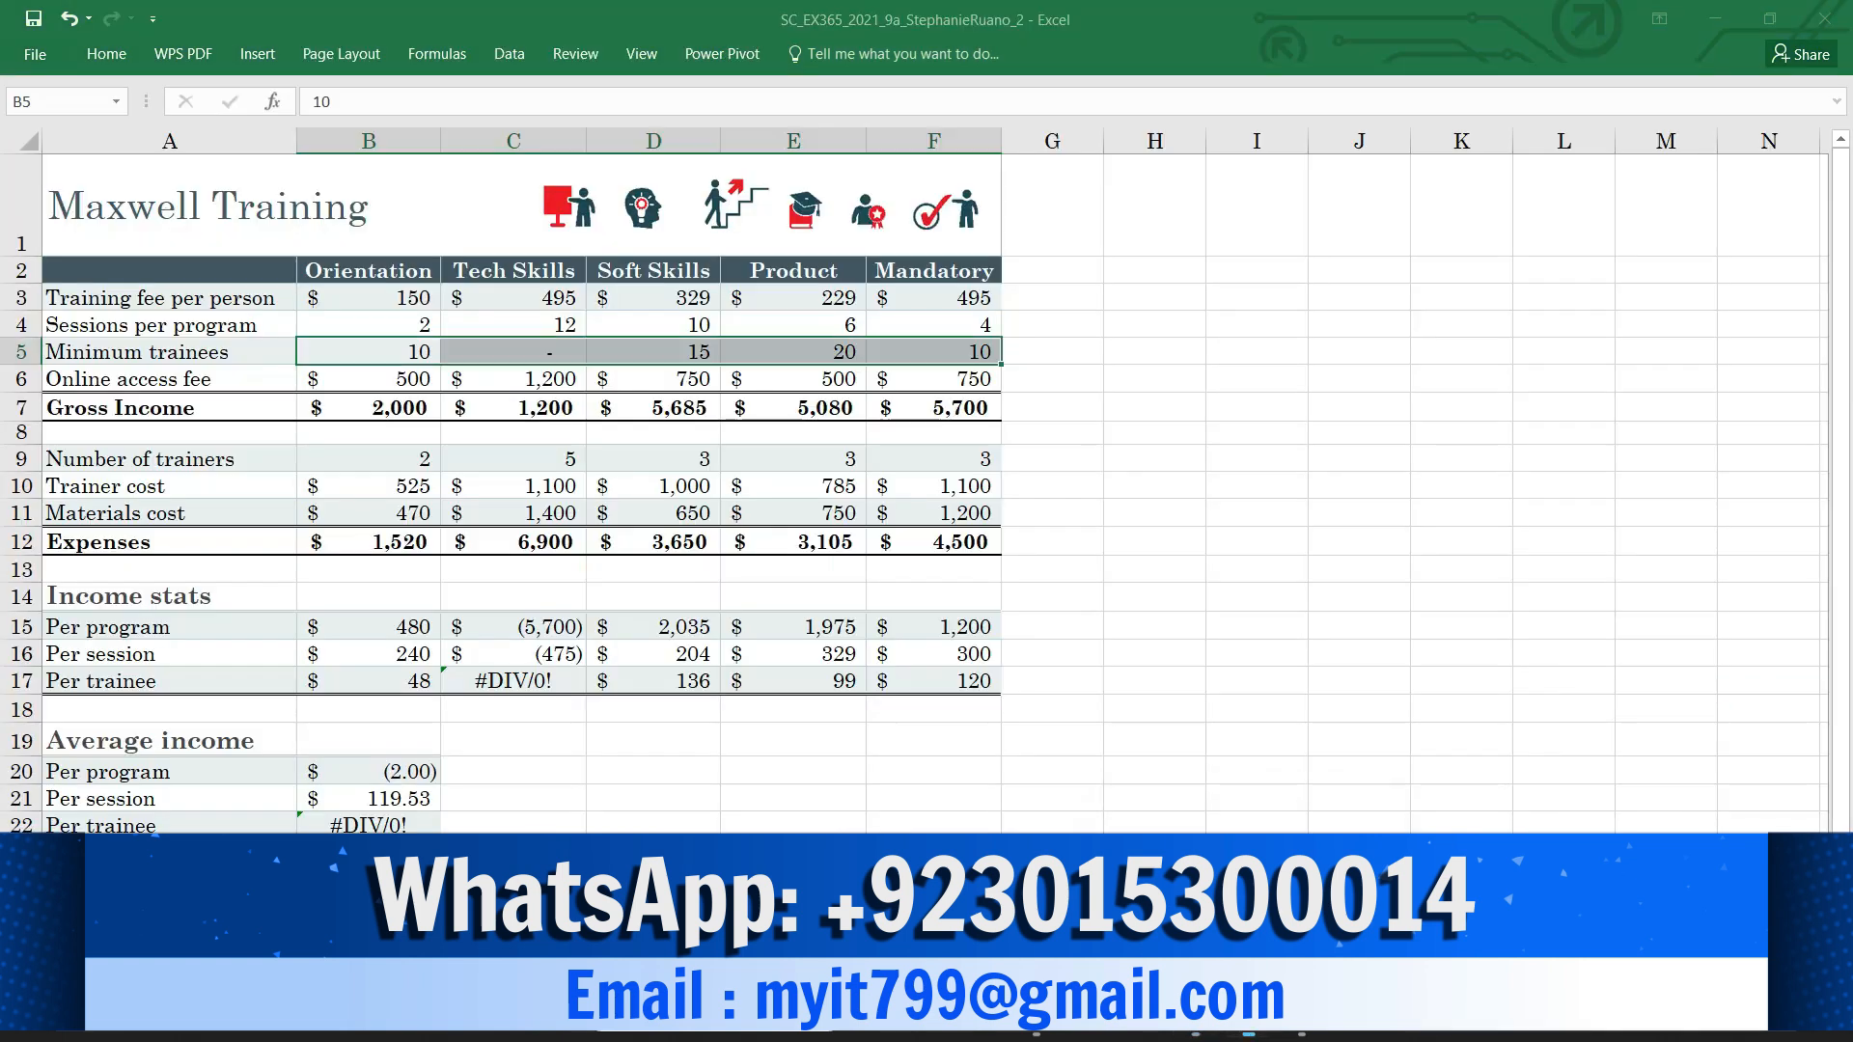
{"action": "left_click", "coordinate": [1420, 421]}
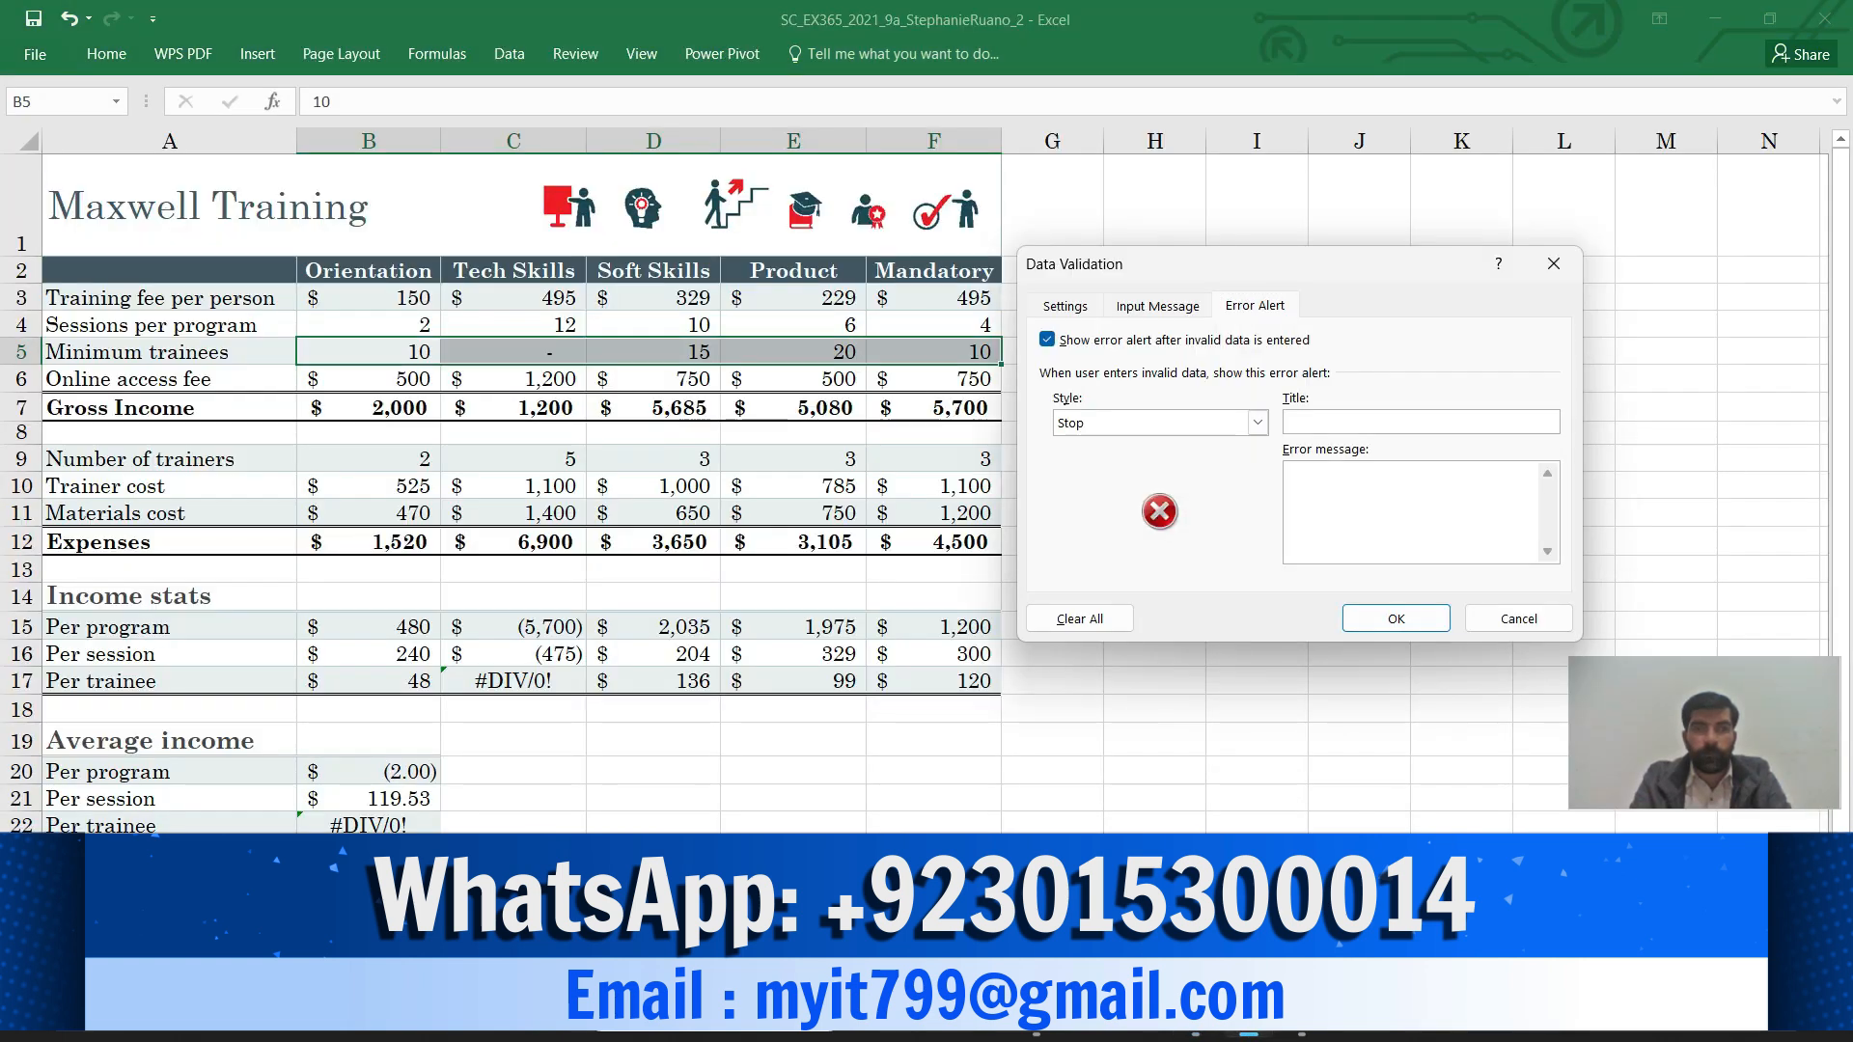
{"action": "key", "text": "ctrl+v"}
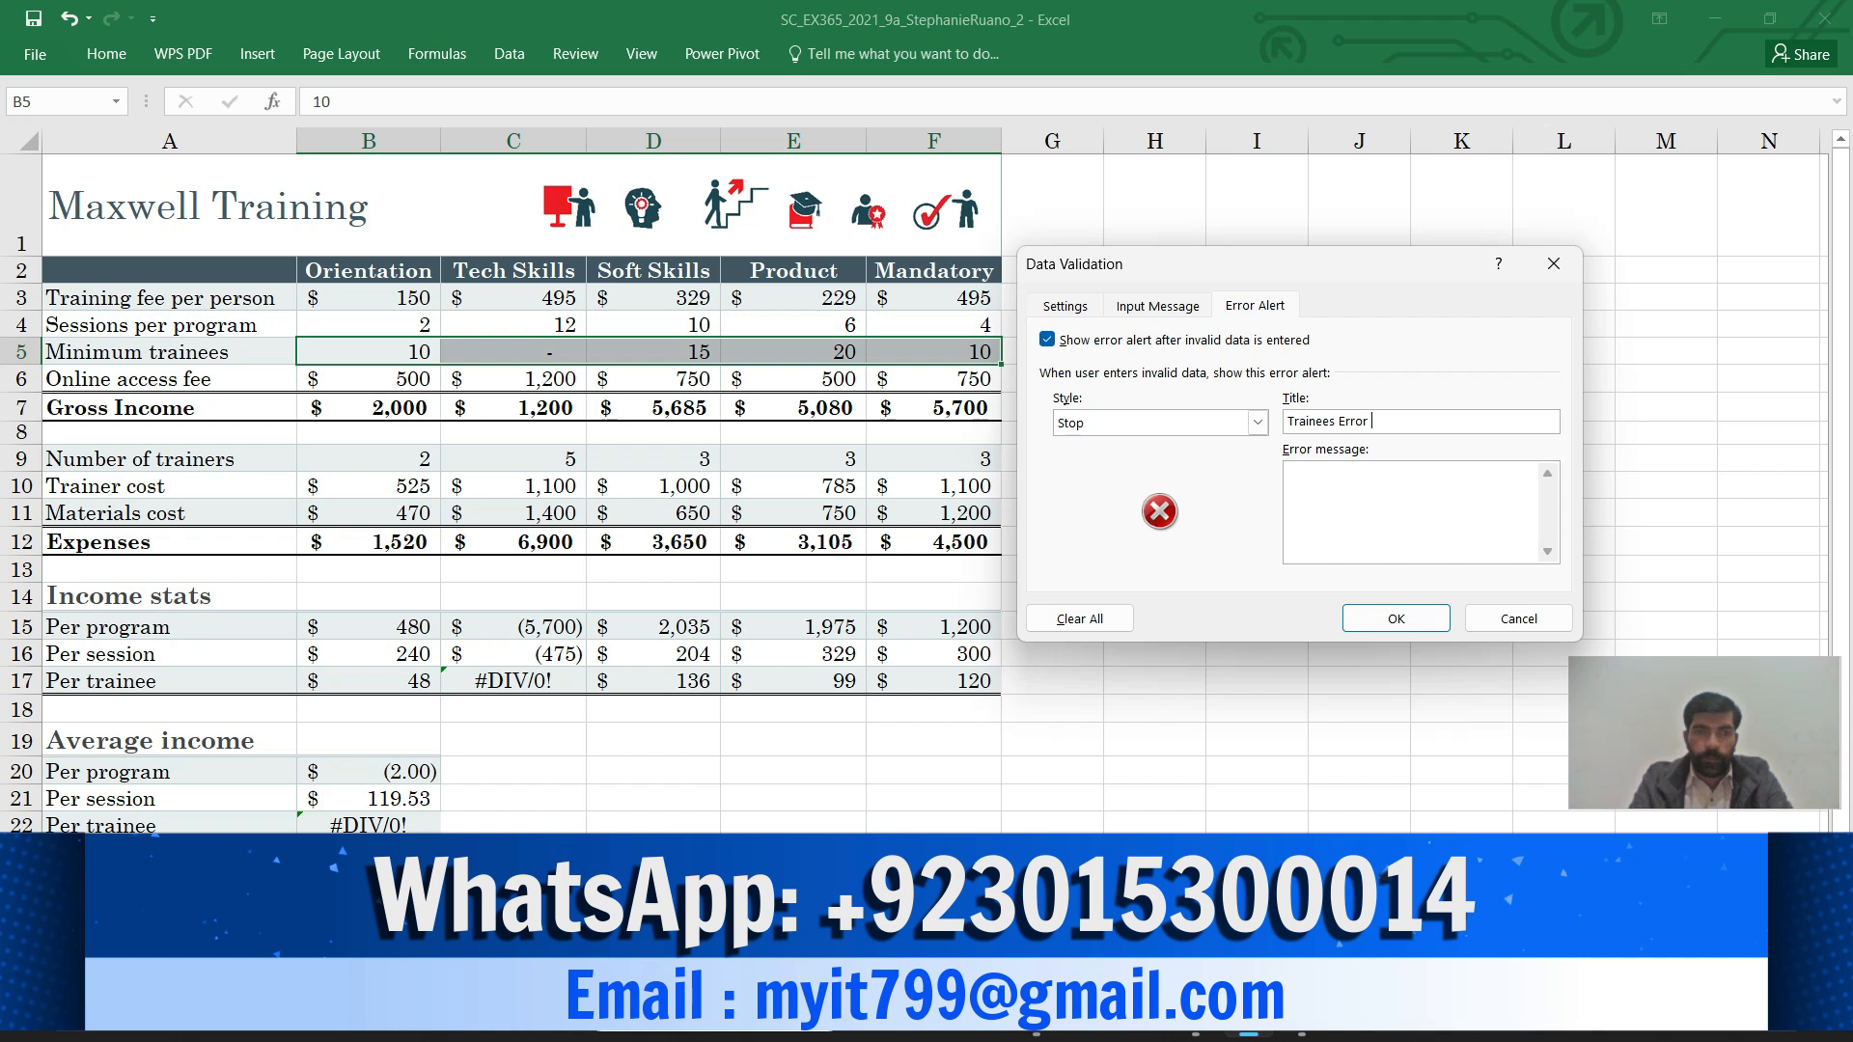
{"action": "left_click", "coordinate": [1195, 1019]}
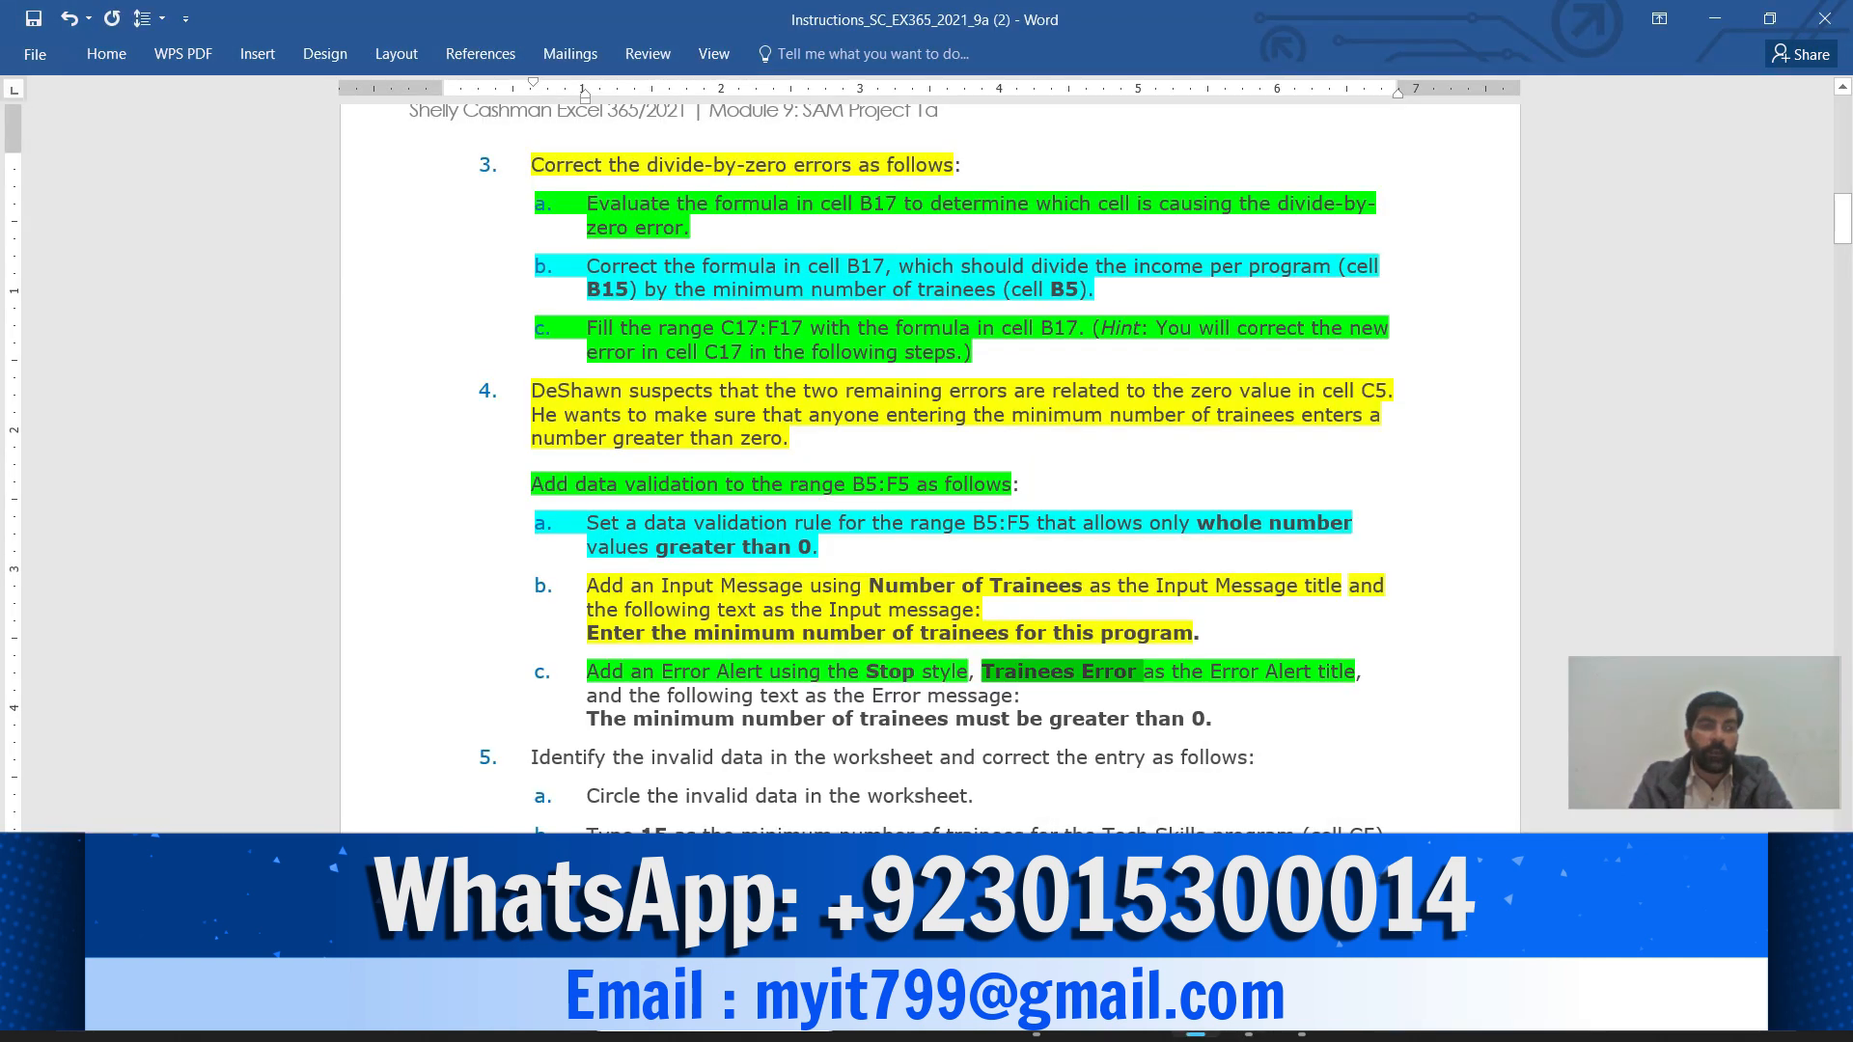
Highlight step 4c's error-message instruction green and select its required sentence for Excel
{"action": "left_click_drag", "start_coordinate": [630, 695], "coordinate": [1204, 719]}
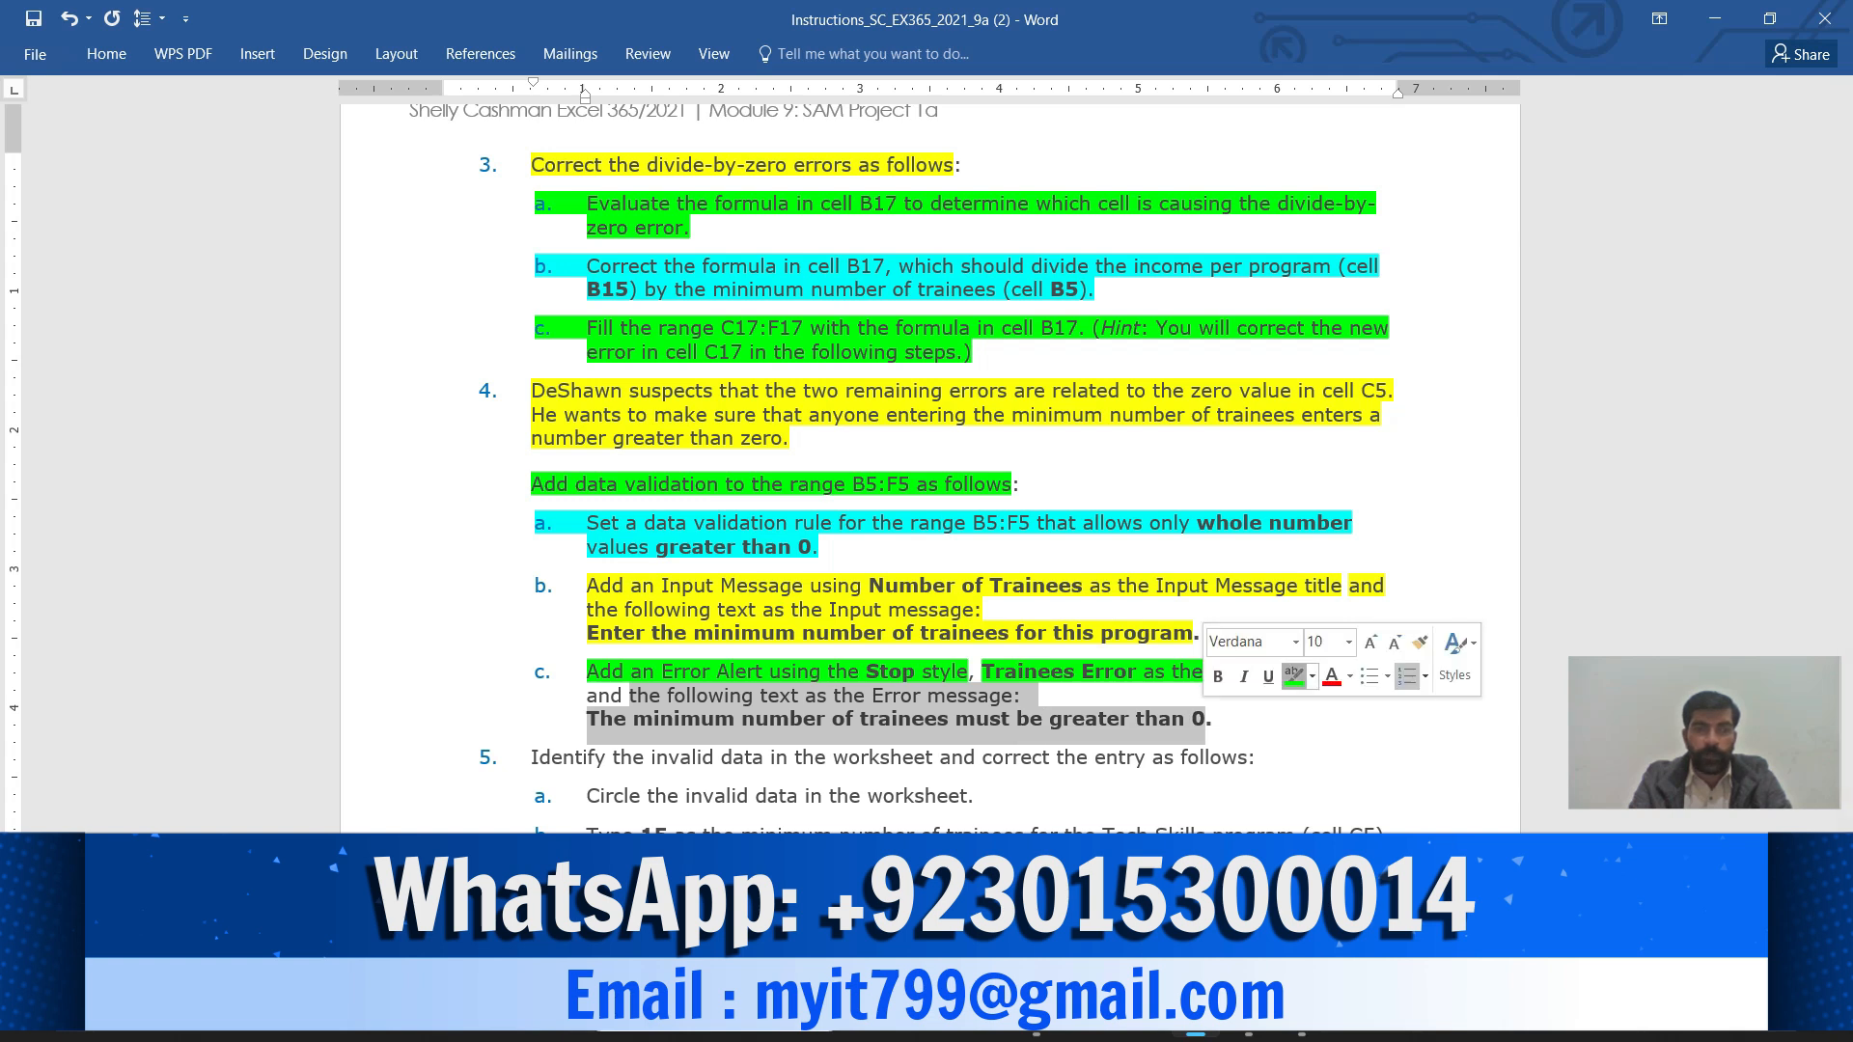
{"action": "left_click", "coordinate": [1294, 676]}
{"action": "left_click_drag", "start_coordinate": [587, 719], "coordinate": [1205, 719]}
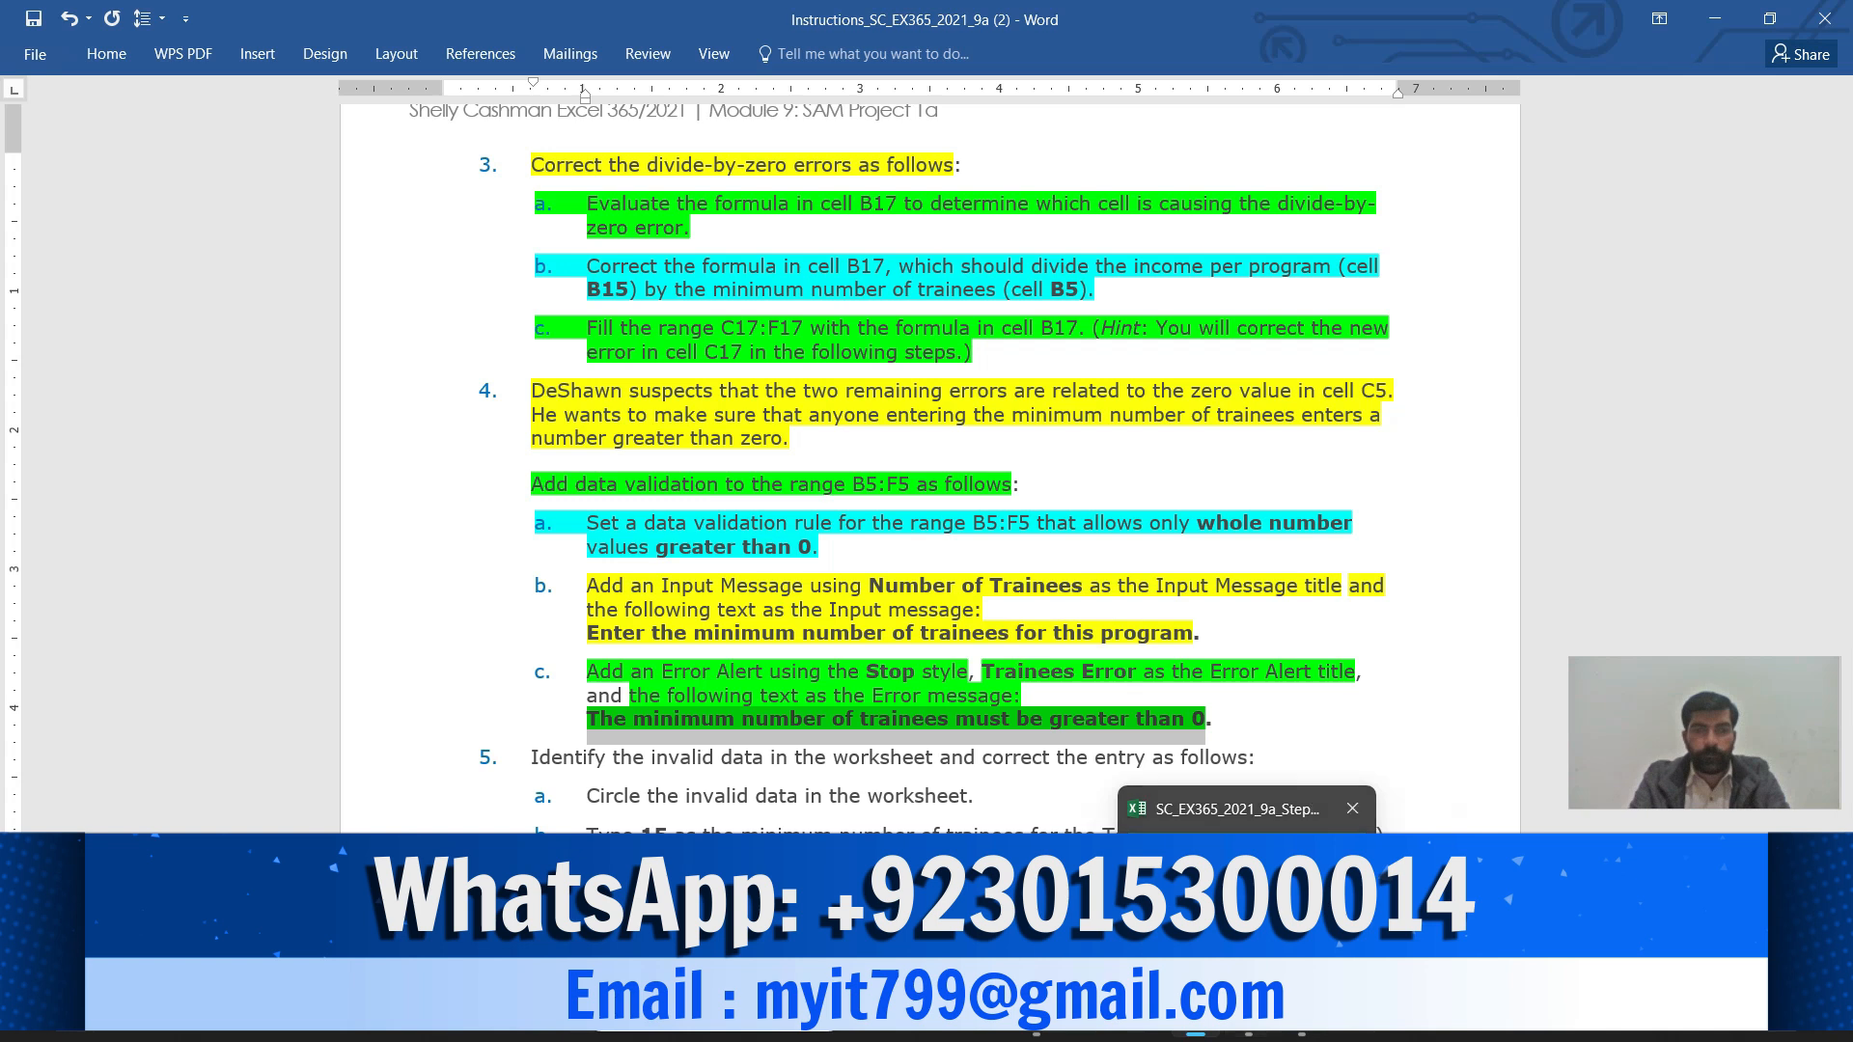
{"action": "left_click", "coordinate": [1248, 1016]}
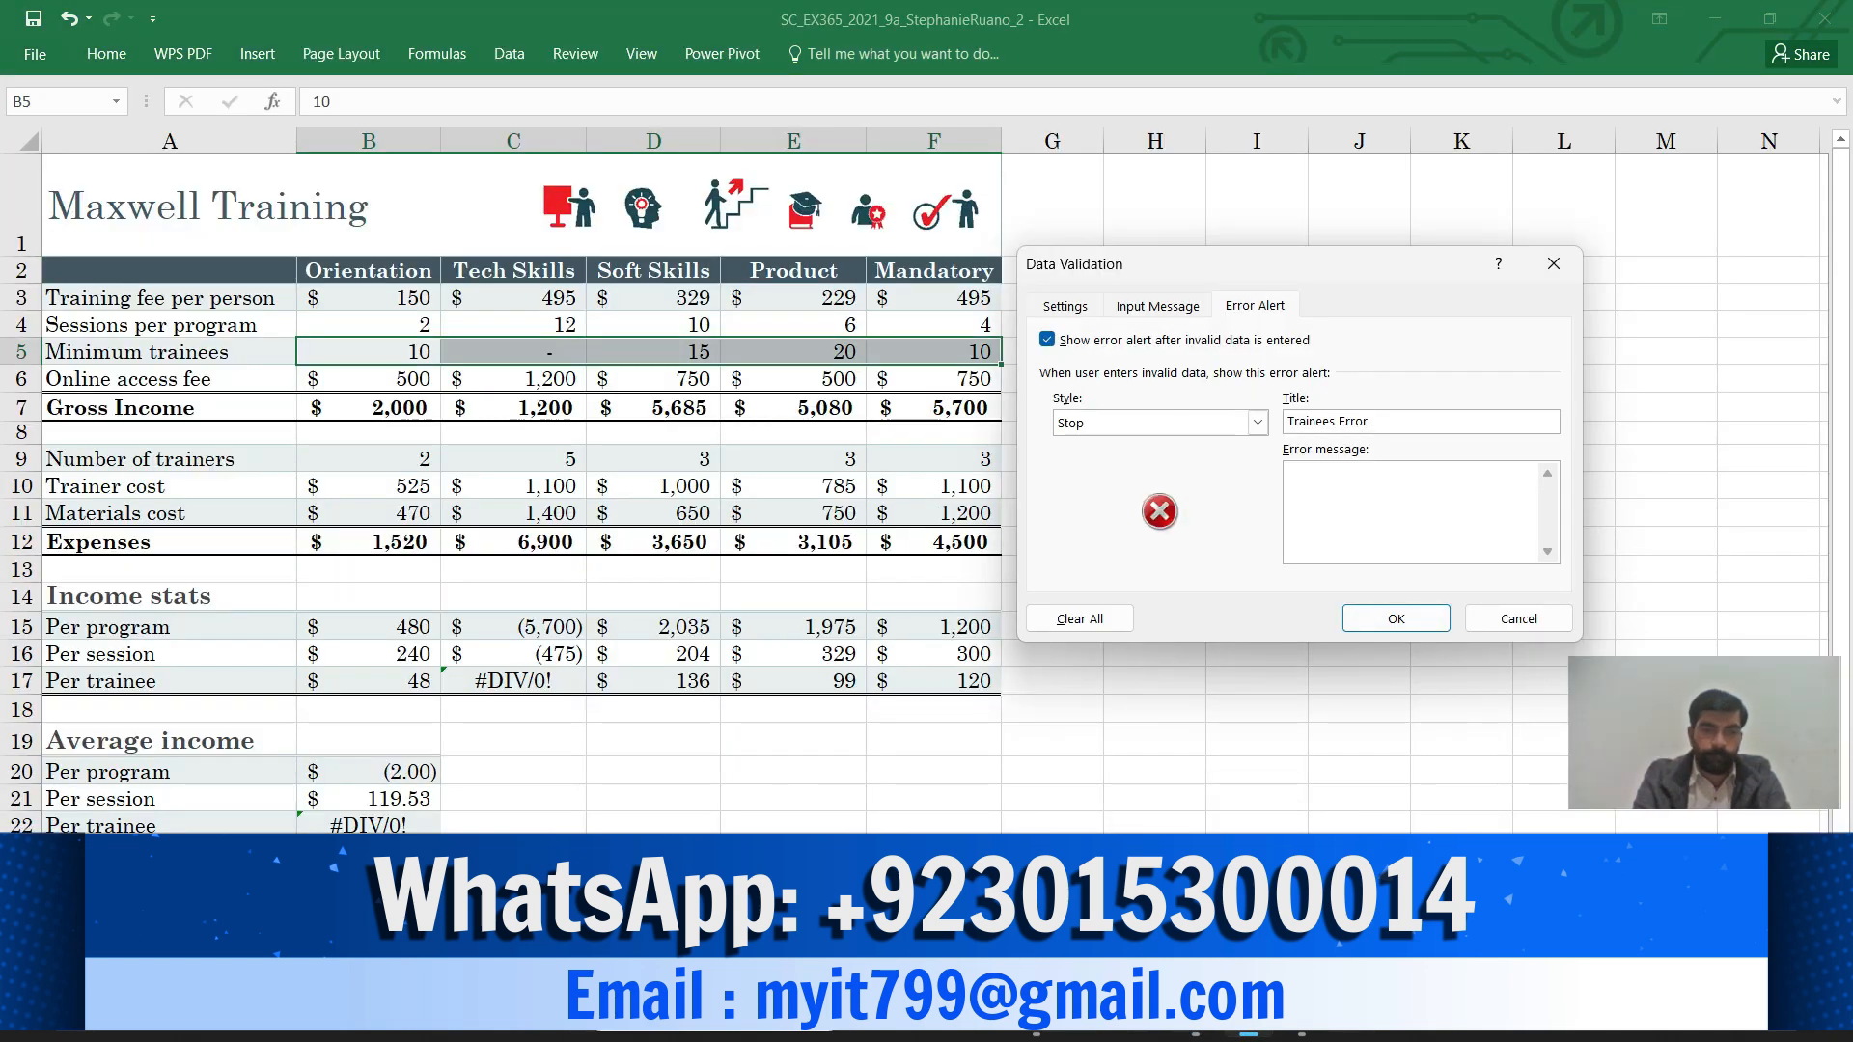
Set the error message to 'The minimum number of trainees must be greater than 0' and confirm
{"action": "key", "text": "ctrl+v"}
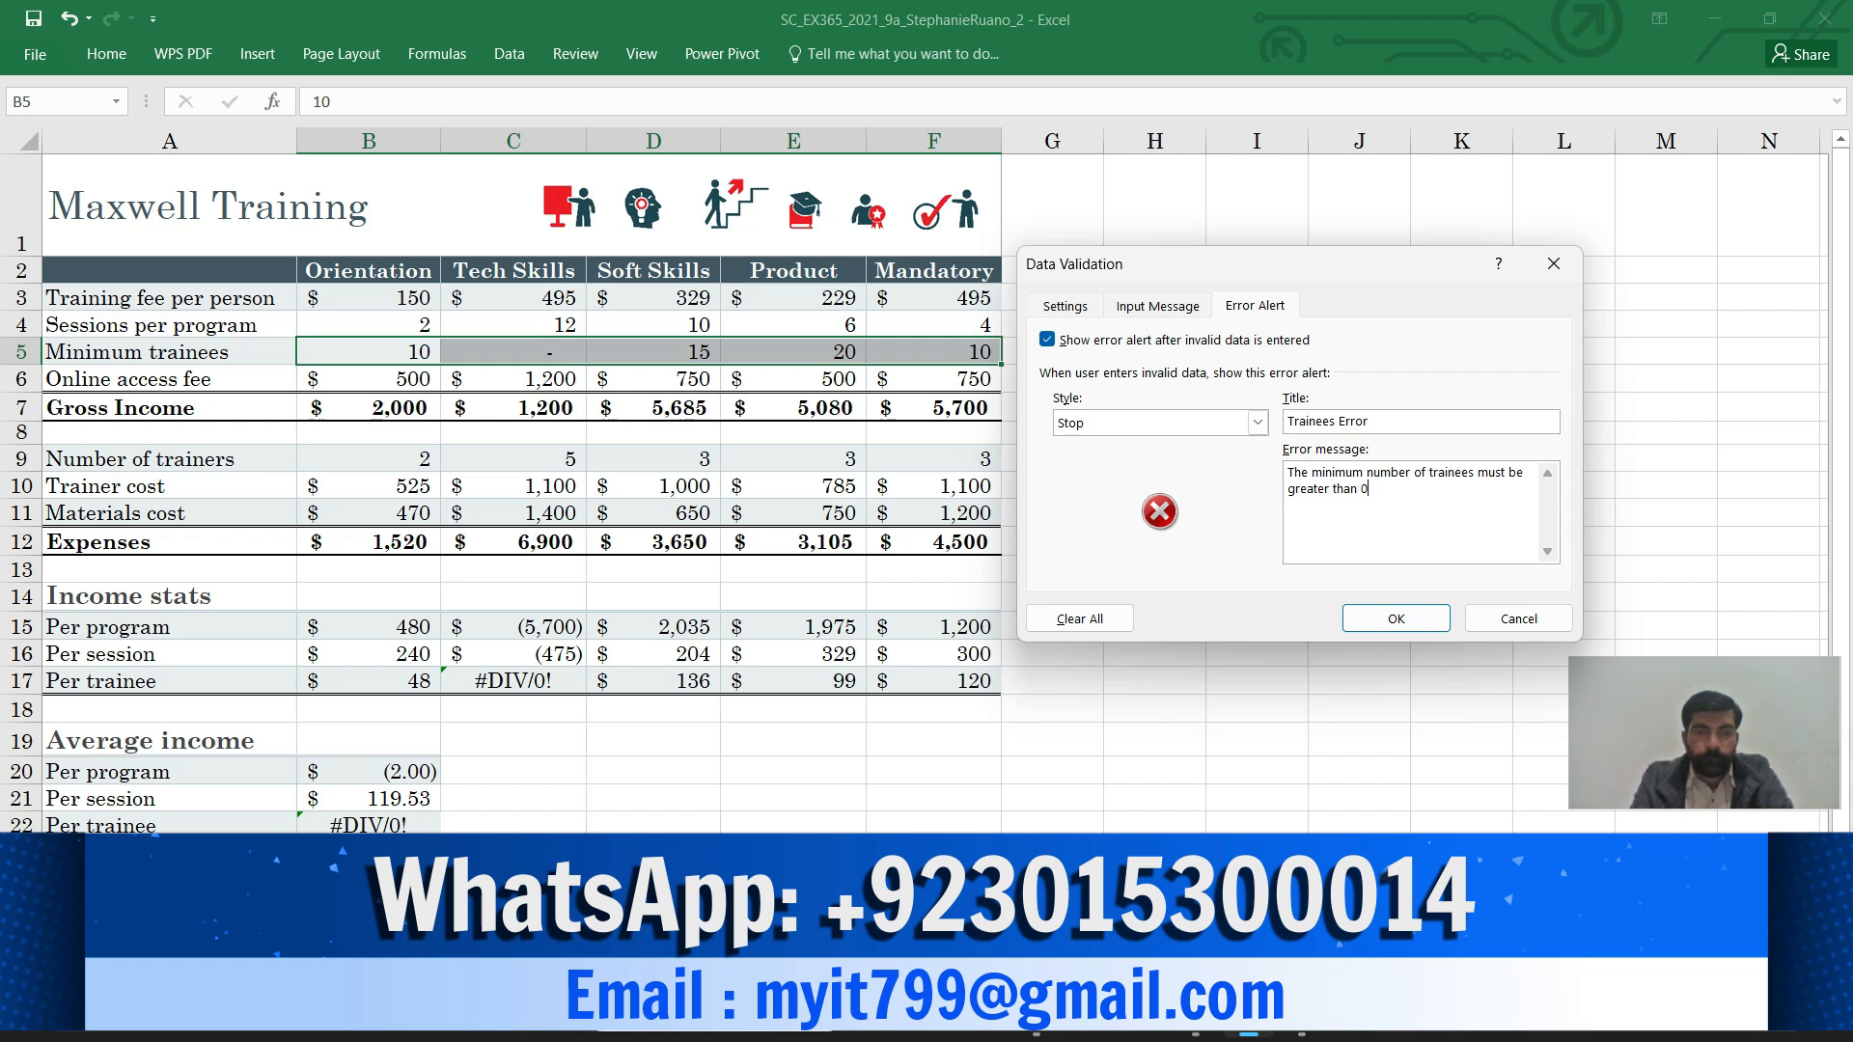
{"action": "mouse_move", "coordinate": [1195, 1016]}
{"action": "left_click", "coordinate": [1195, 902]}
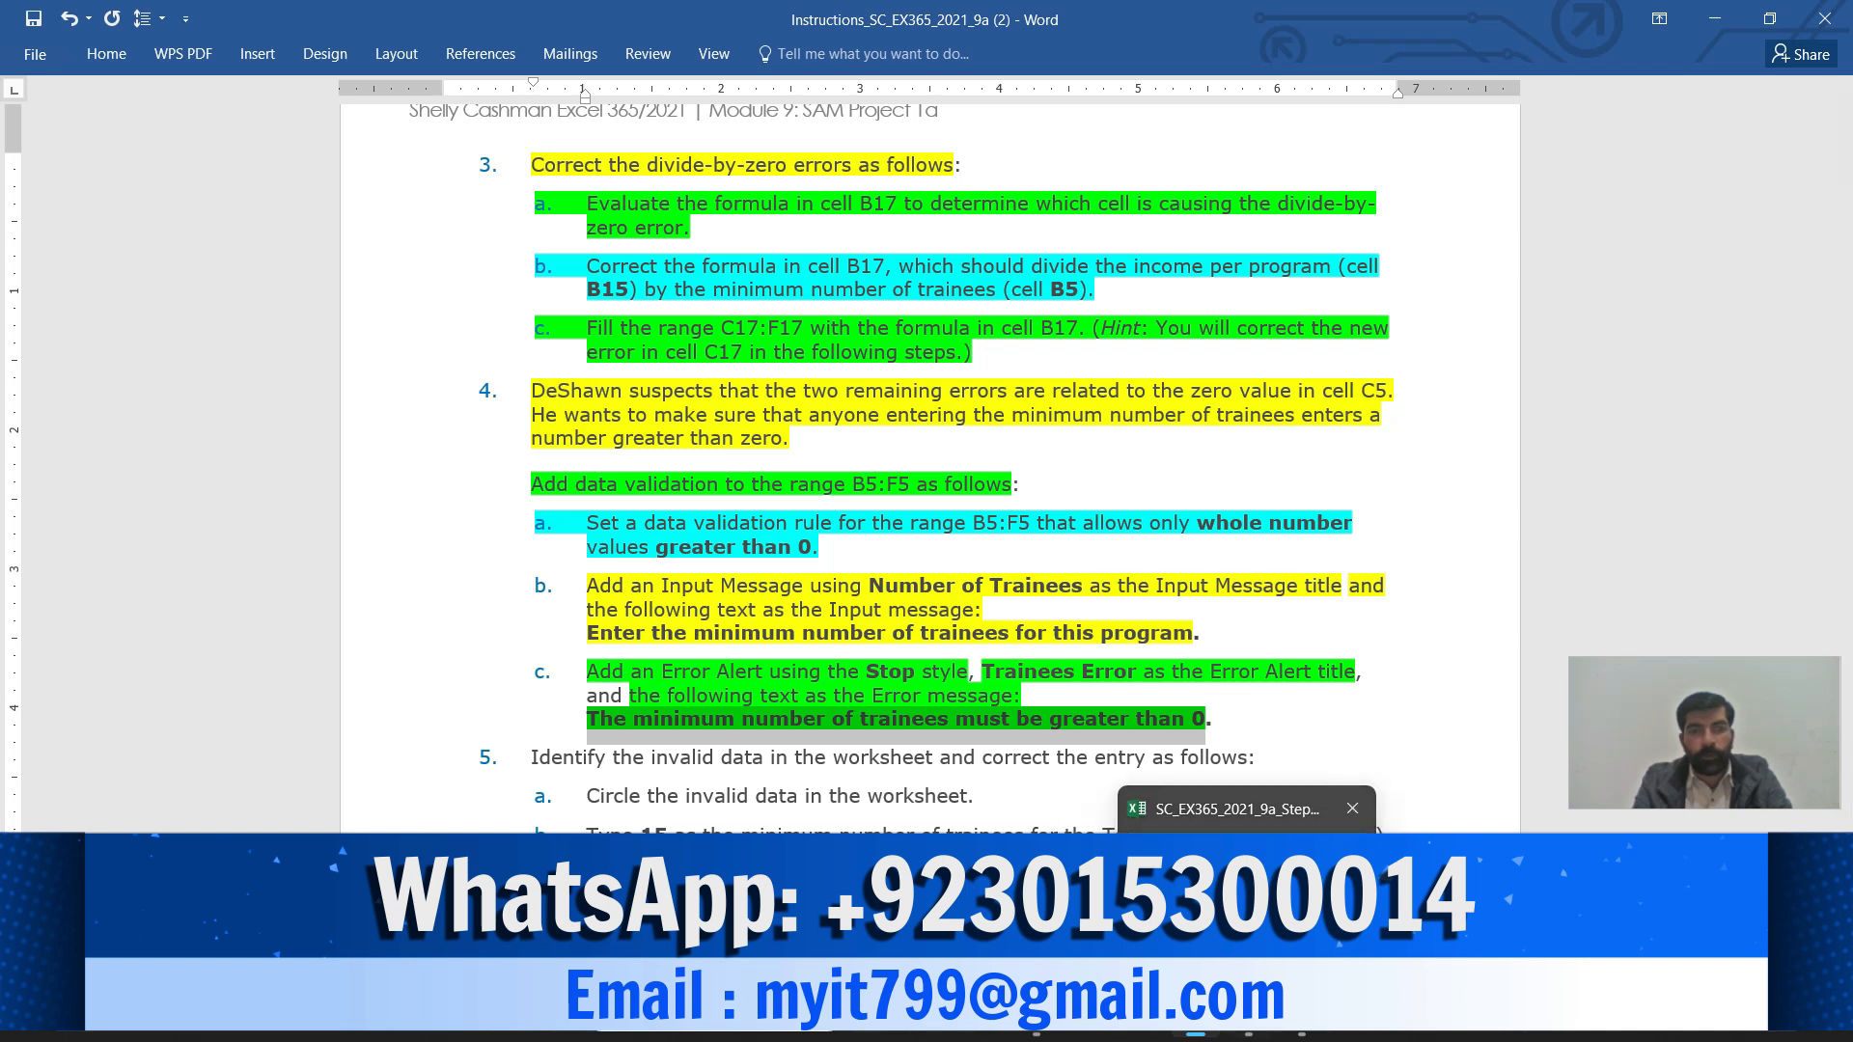
{"action": "left_click", "coordinate": [1248, 1017]}
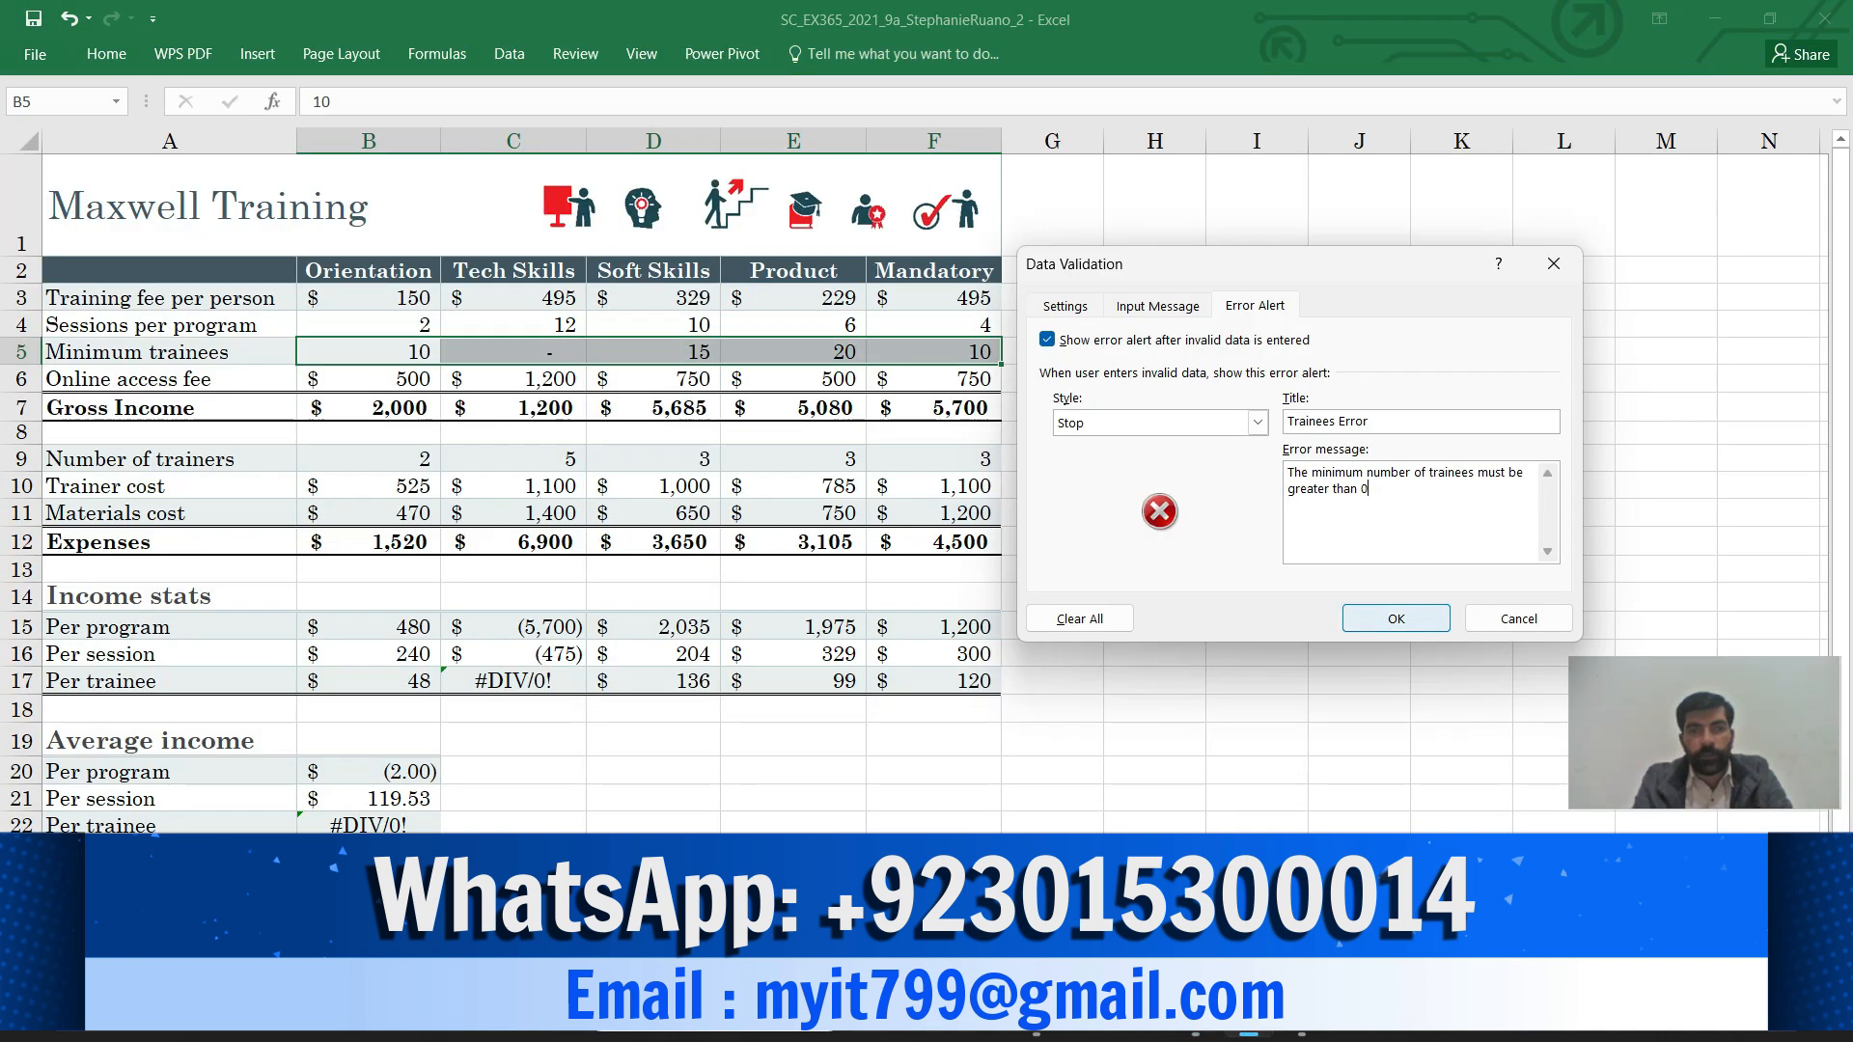
{"action": "left_click", "coordinate": [1388, 609]}
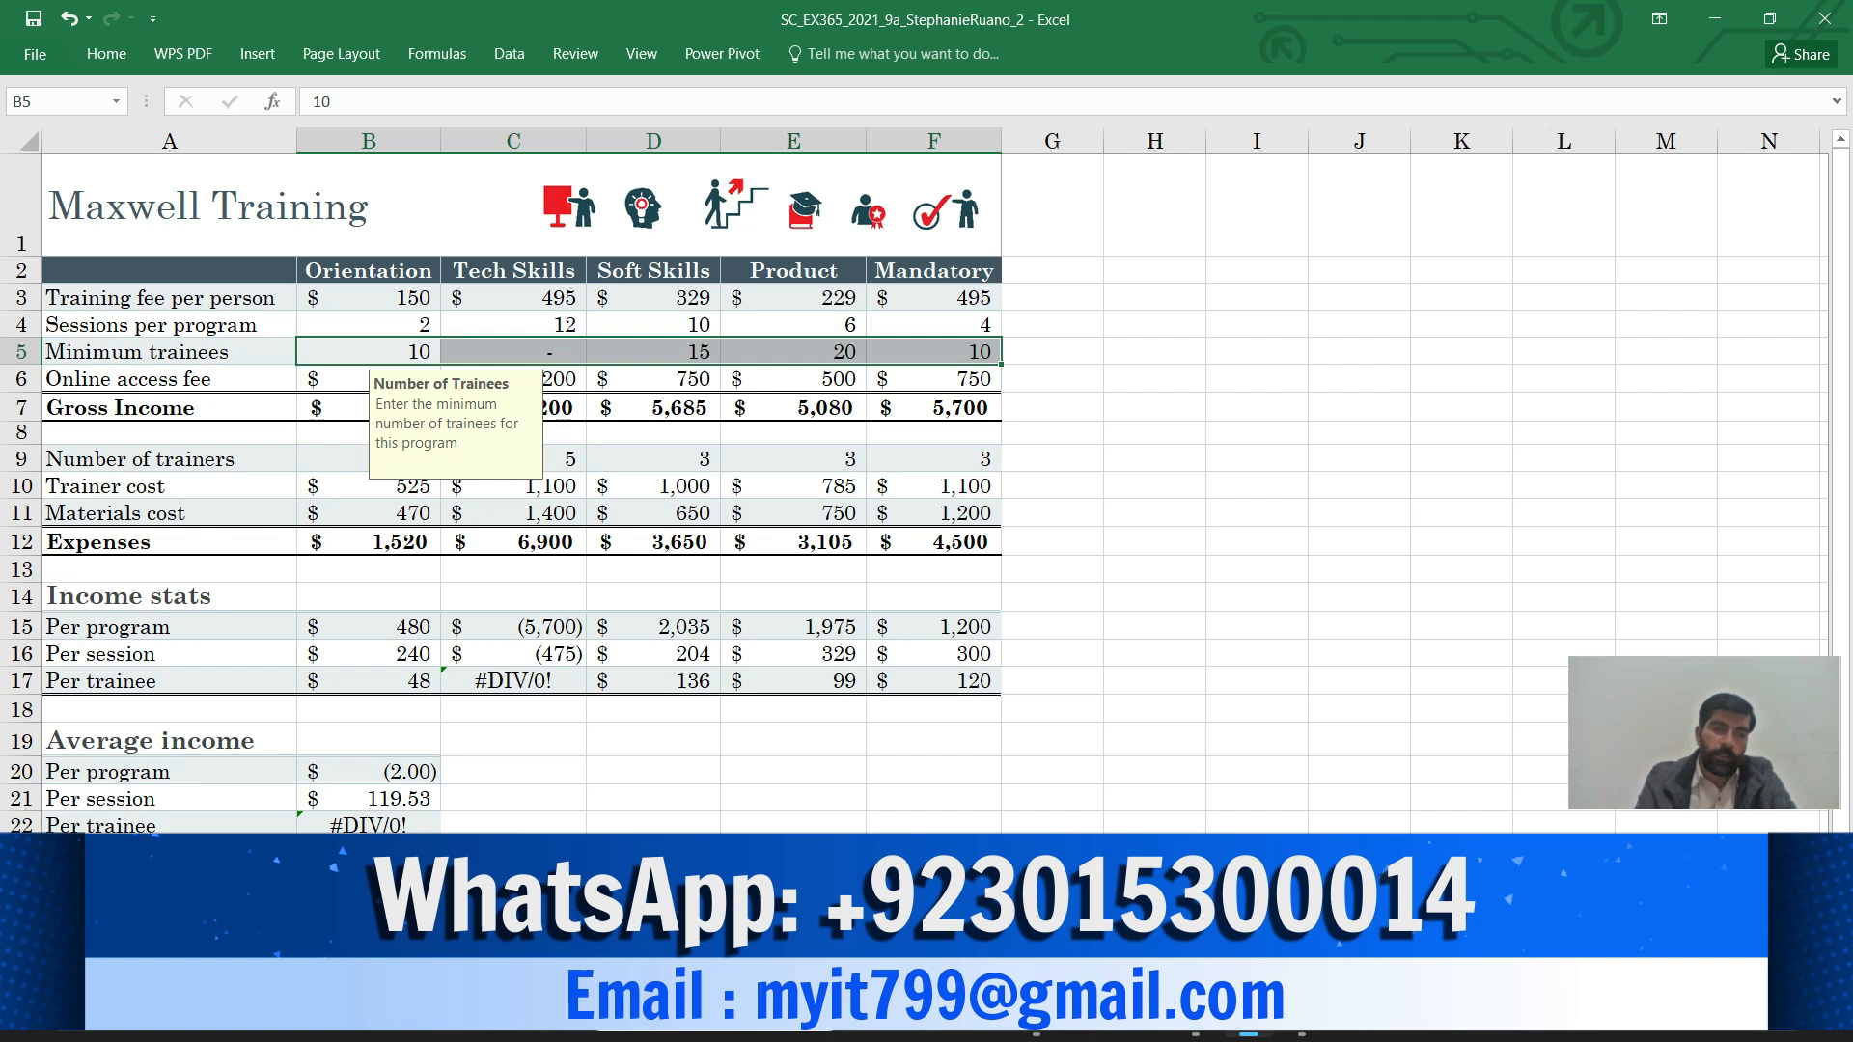
Highlight the step 5 instruction line green in Word
{"action": "mouse_move", "coordinate": [1196, 1018]}
{"action": "left_click", "coordinate": [1195, 912]}
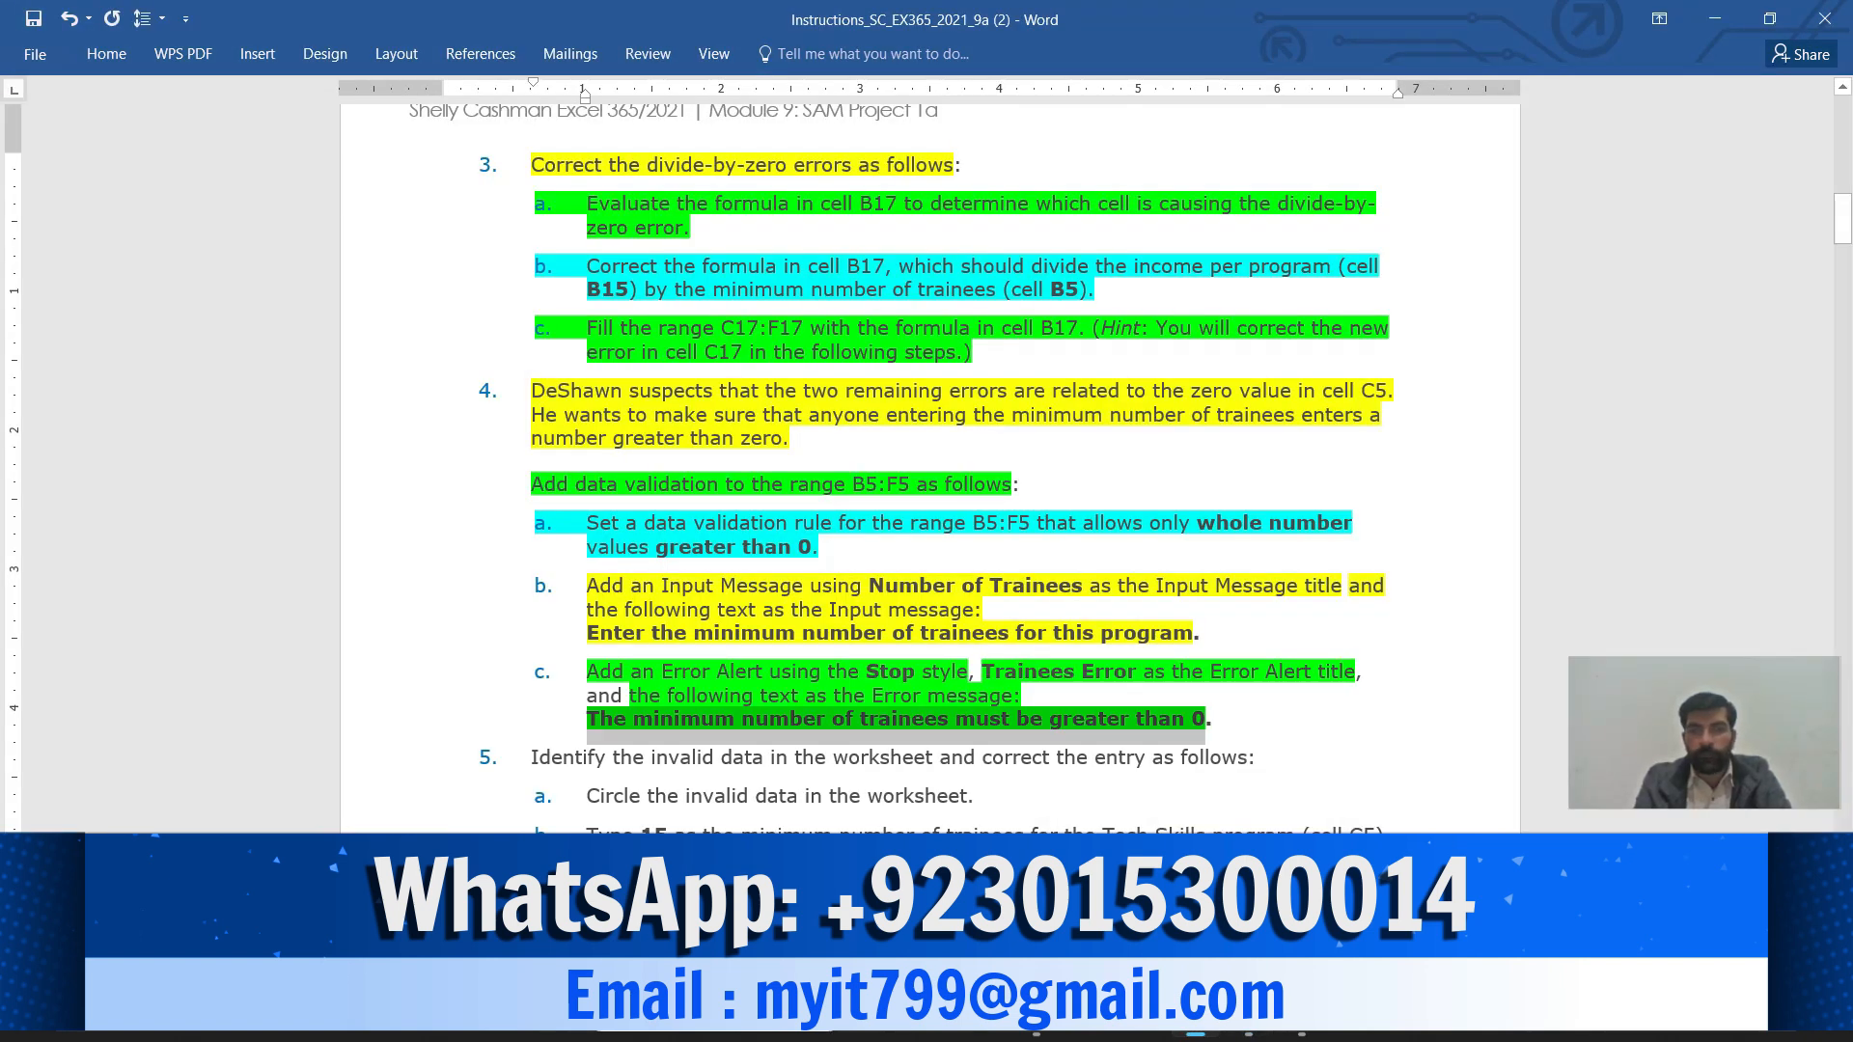
{"action": "scroll", "coordinate": [929, 464], "scroll_direction": "down", "scroll_amount": 3}
{"action": "scroll", "coordinate": [929, 463], "scroll_direction": "down", "scroll_amount": 3}
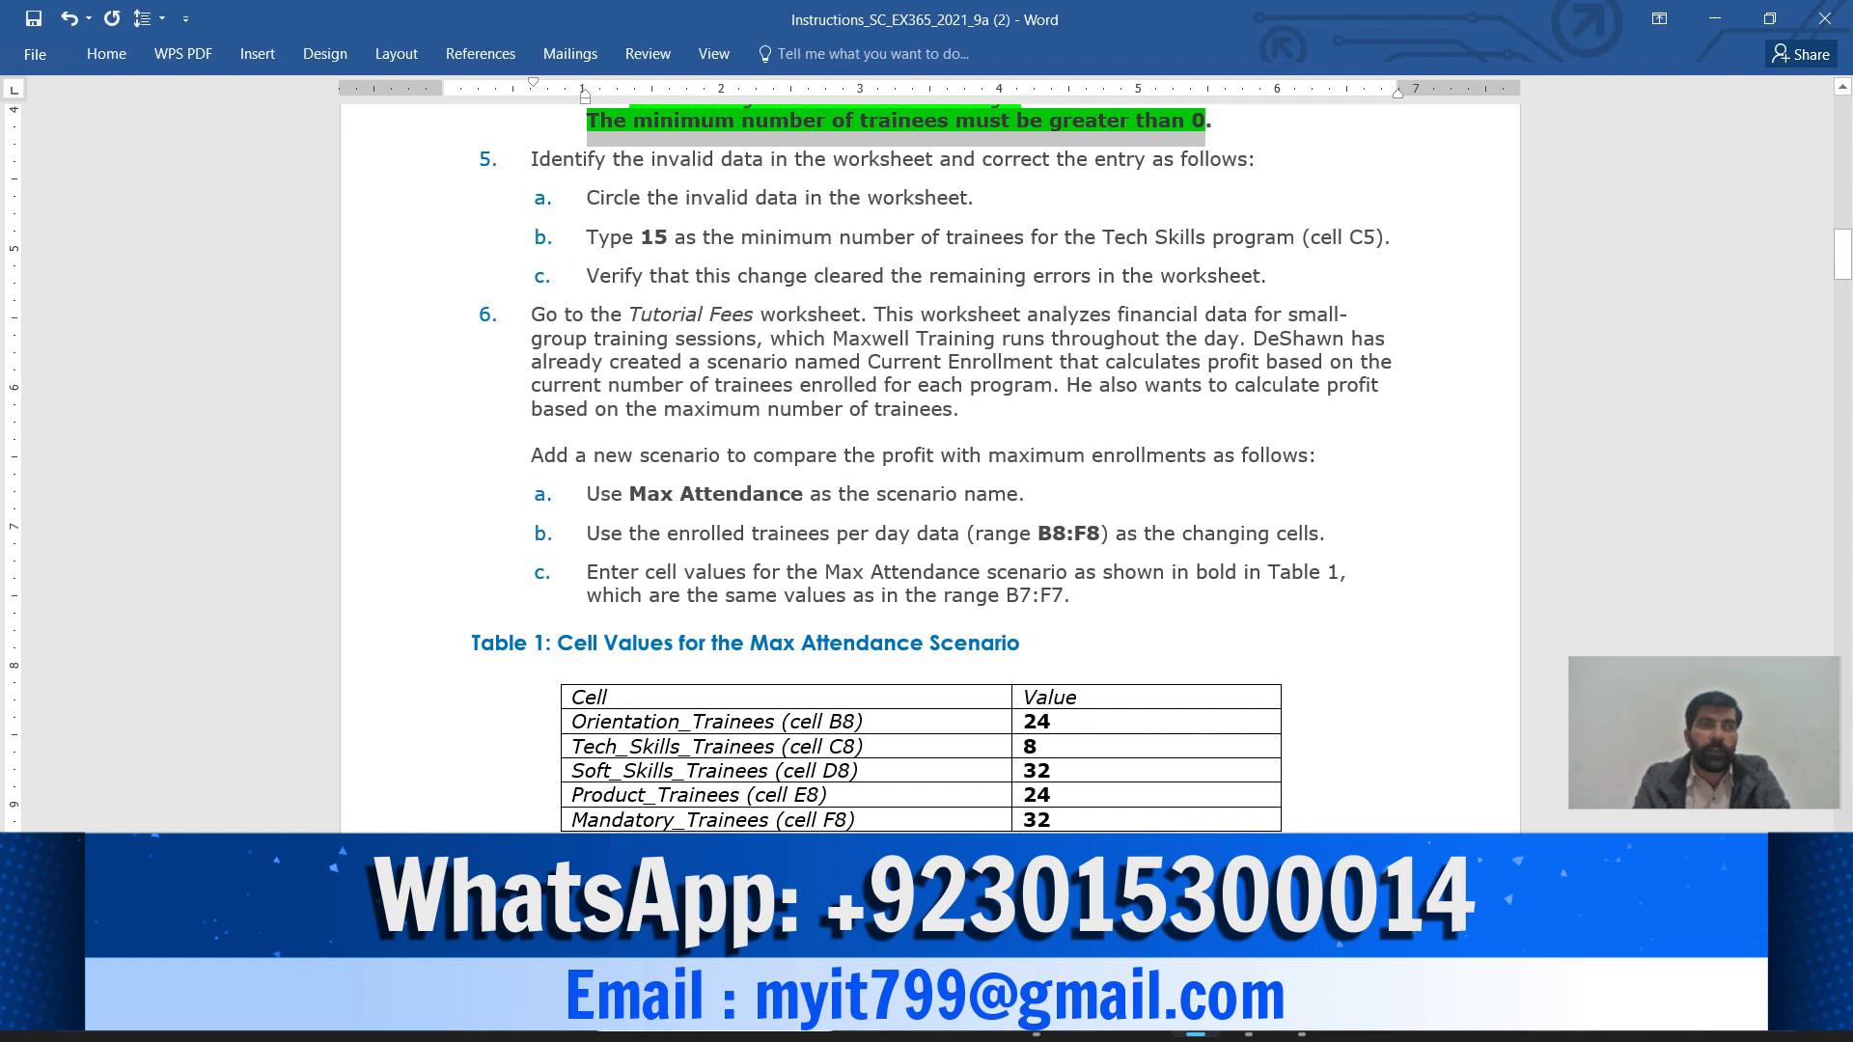
{"action": "left_click_drag", "start_coordinate": [531, 159], "coordinate": [1248, 159]}
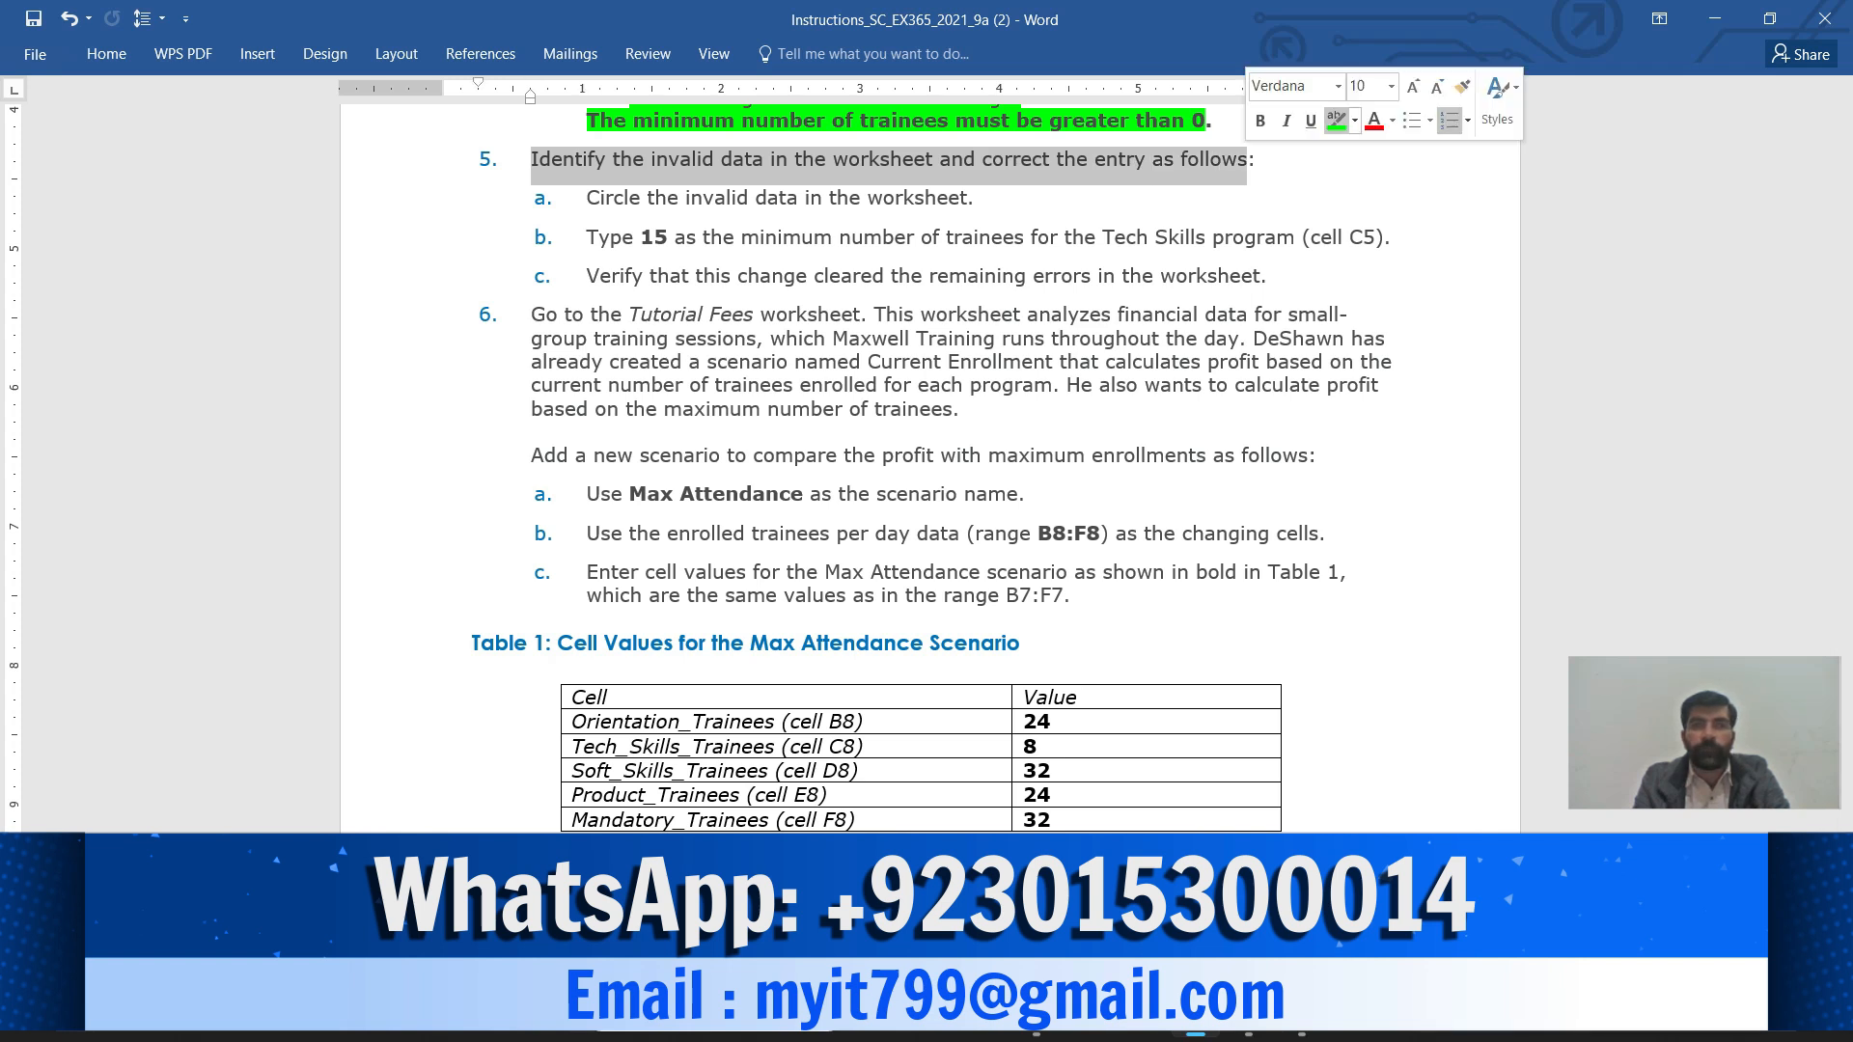
{"action": "left_click", "coordinate": [1336, 119]}
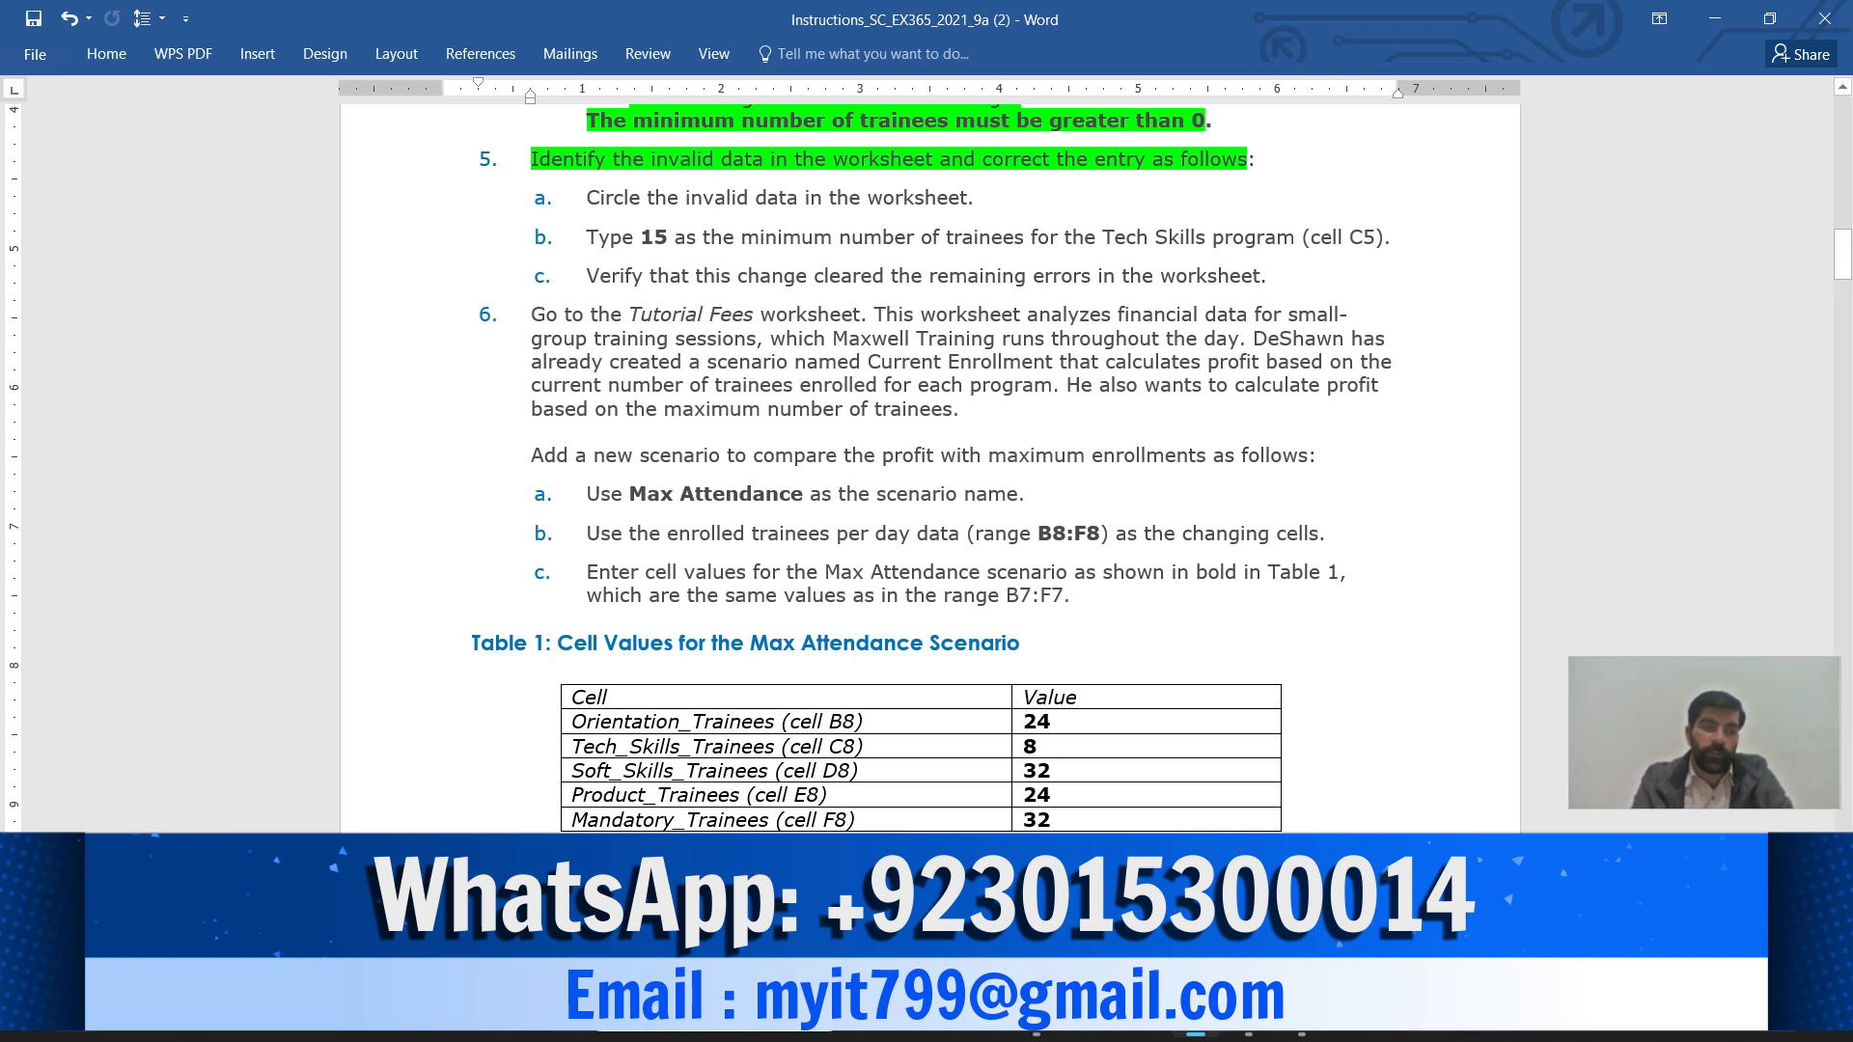
Highlight step 5a, circling invalid data, in yellow and return to Excel
{"action": "left_click_drag", "start_coordinate": [586, 197], "coordinate": [967, 198]}
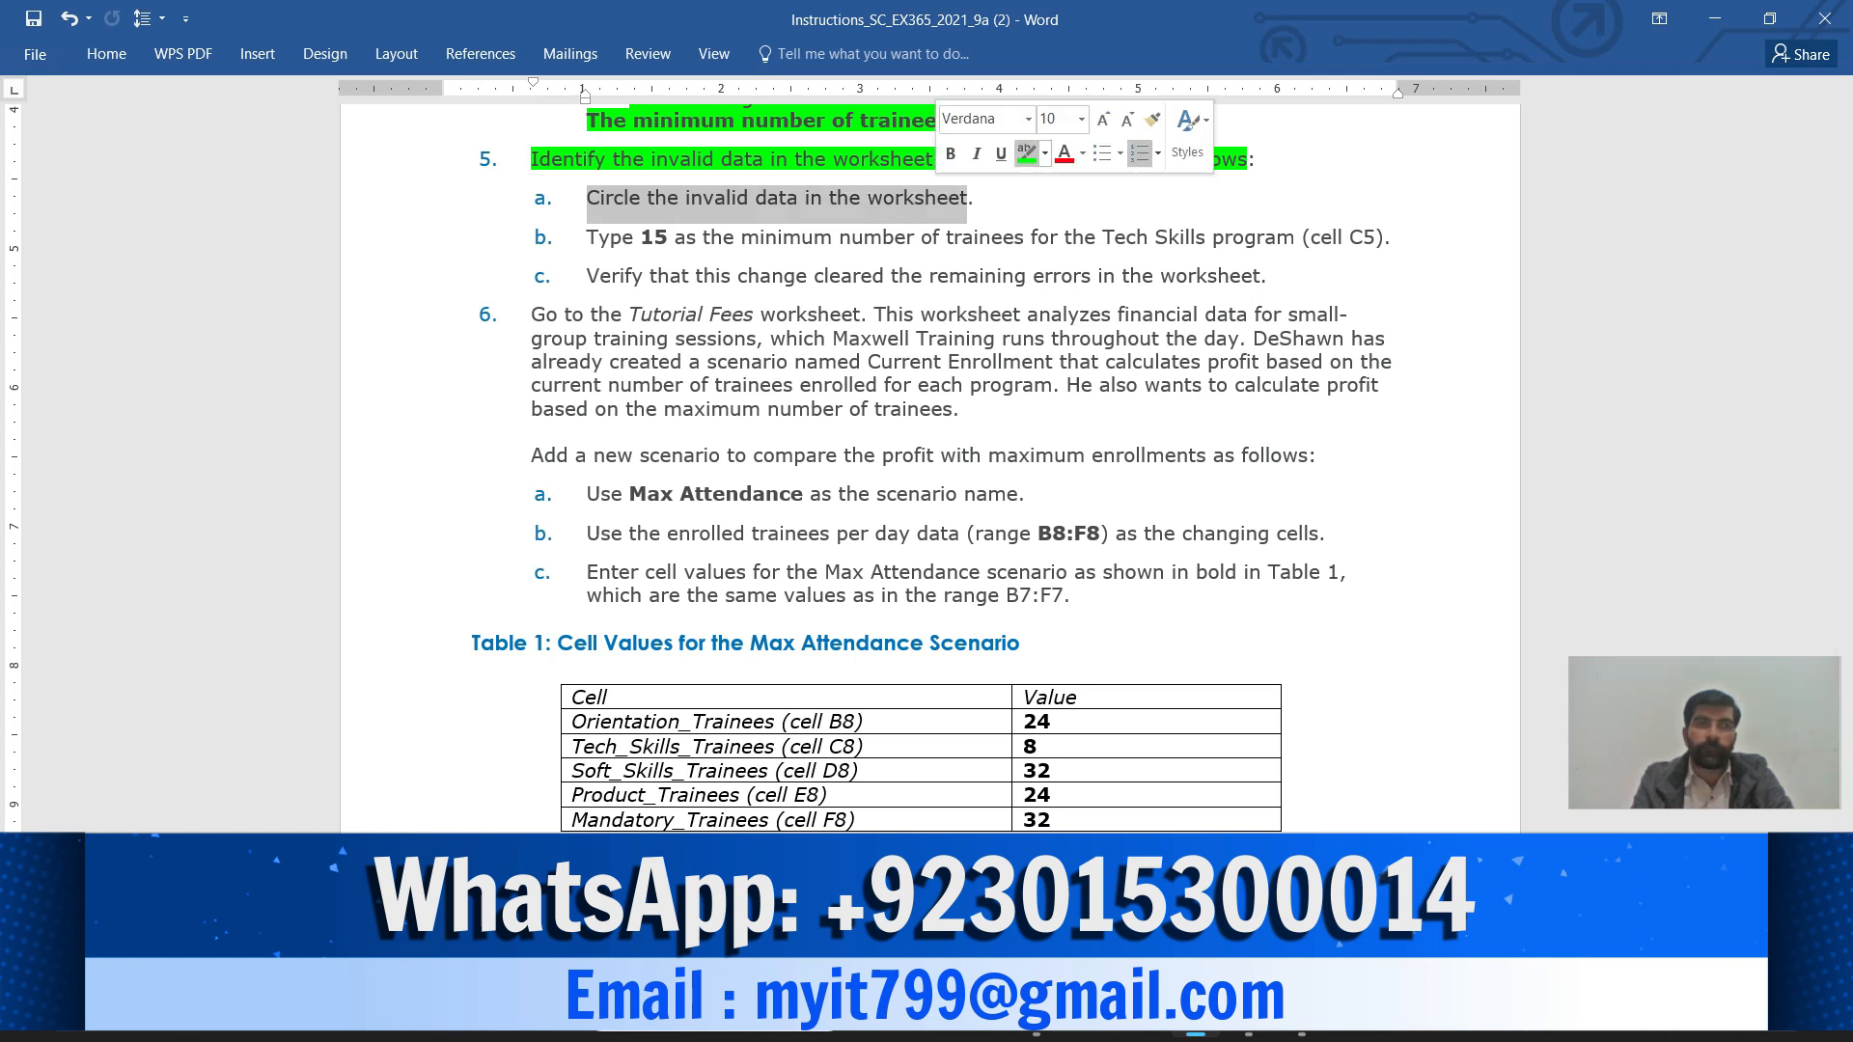
{"action": "left_click", "coordinate": [1044, 153]}
{"action": "left_click", "coordinate": [1034, 187]}
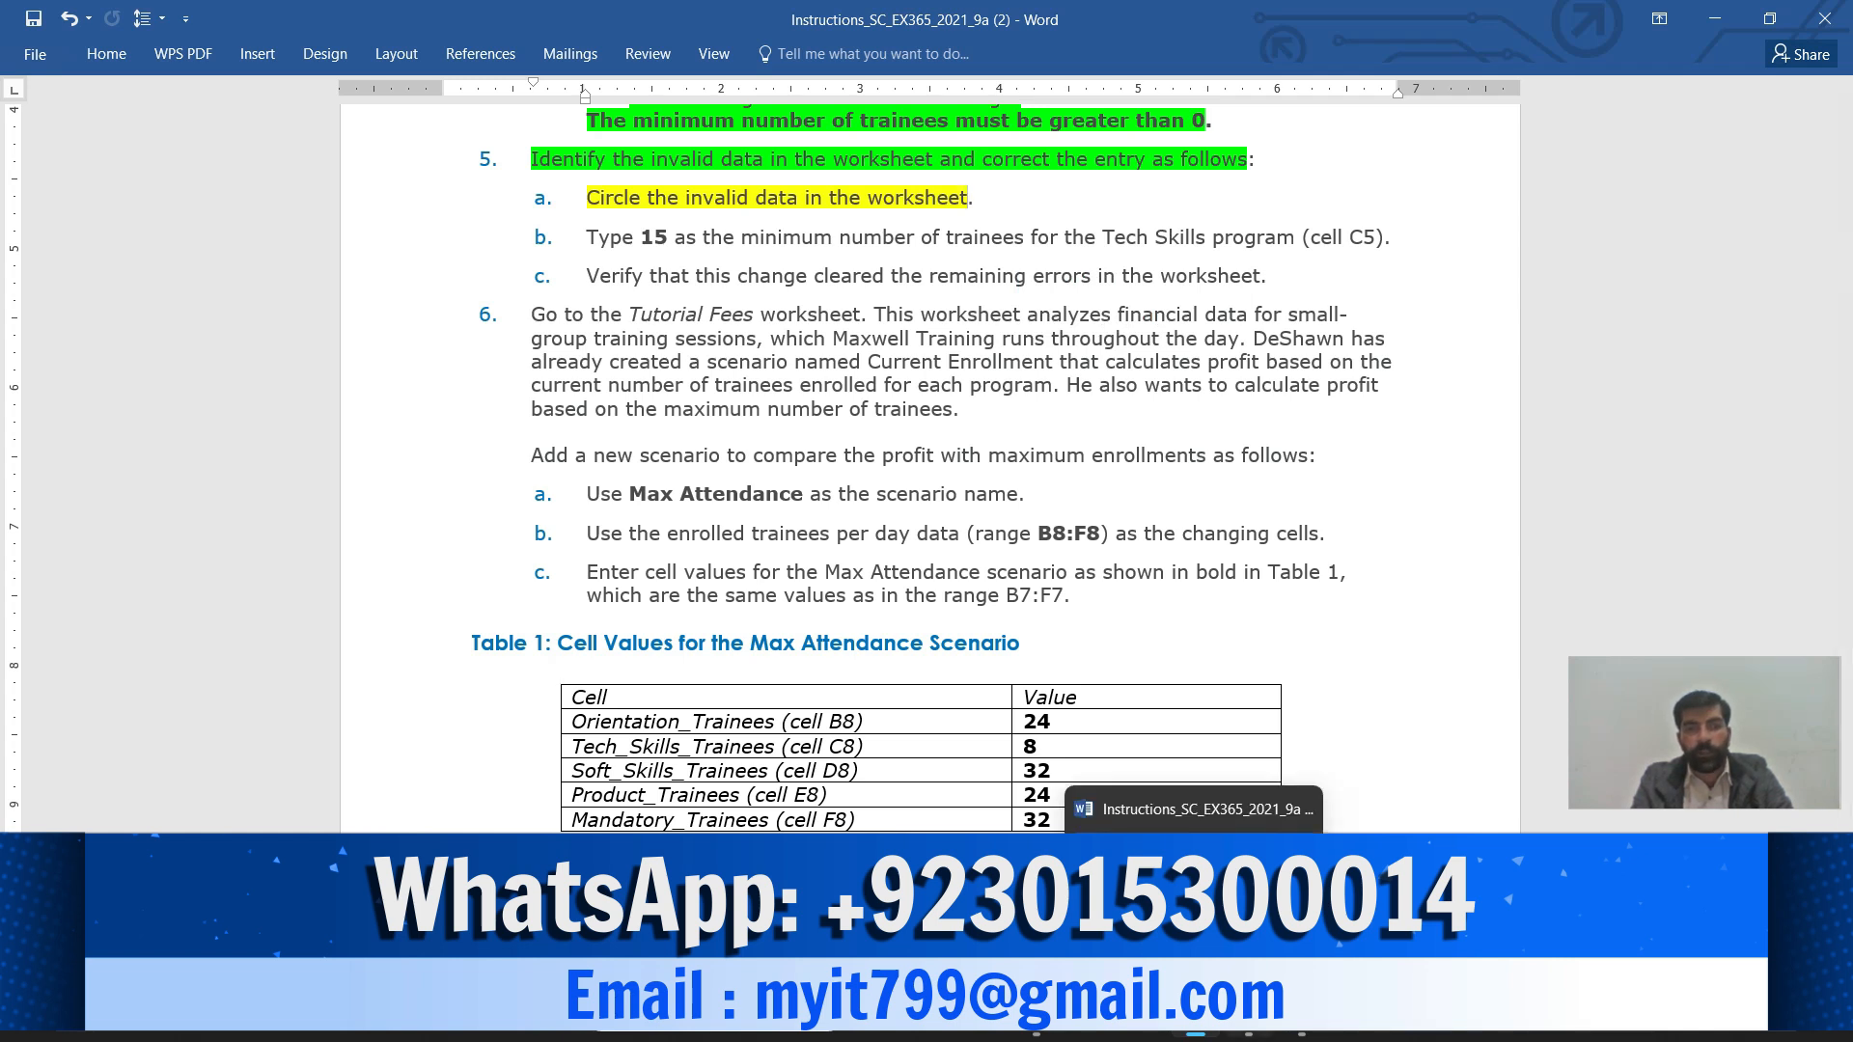
{"action": "mouse_move", "coordinate": [1248, 1016]}
{"action": "left_click", "coordinate": [1247, 903]}
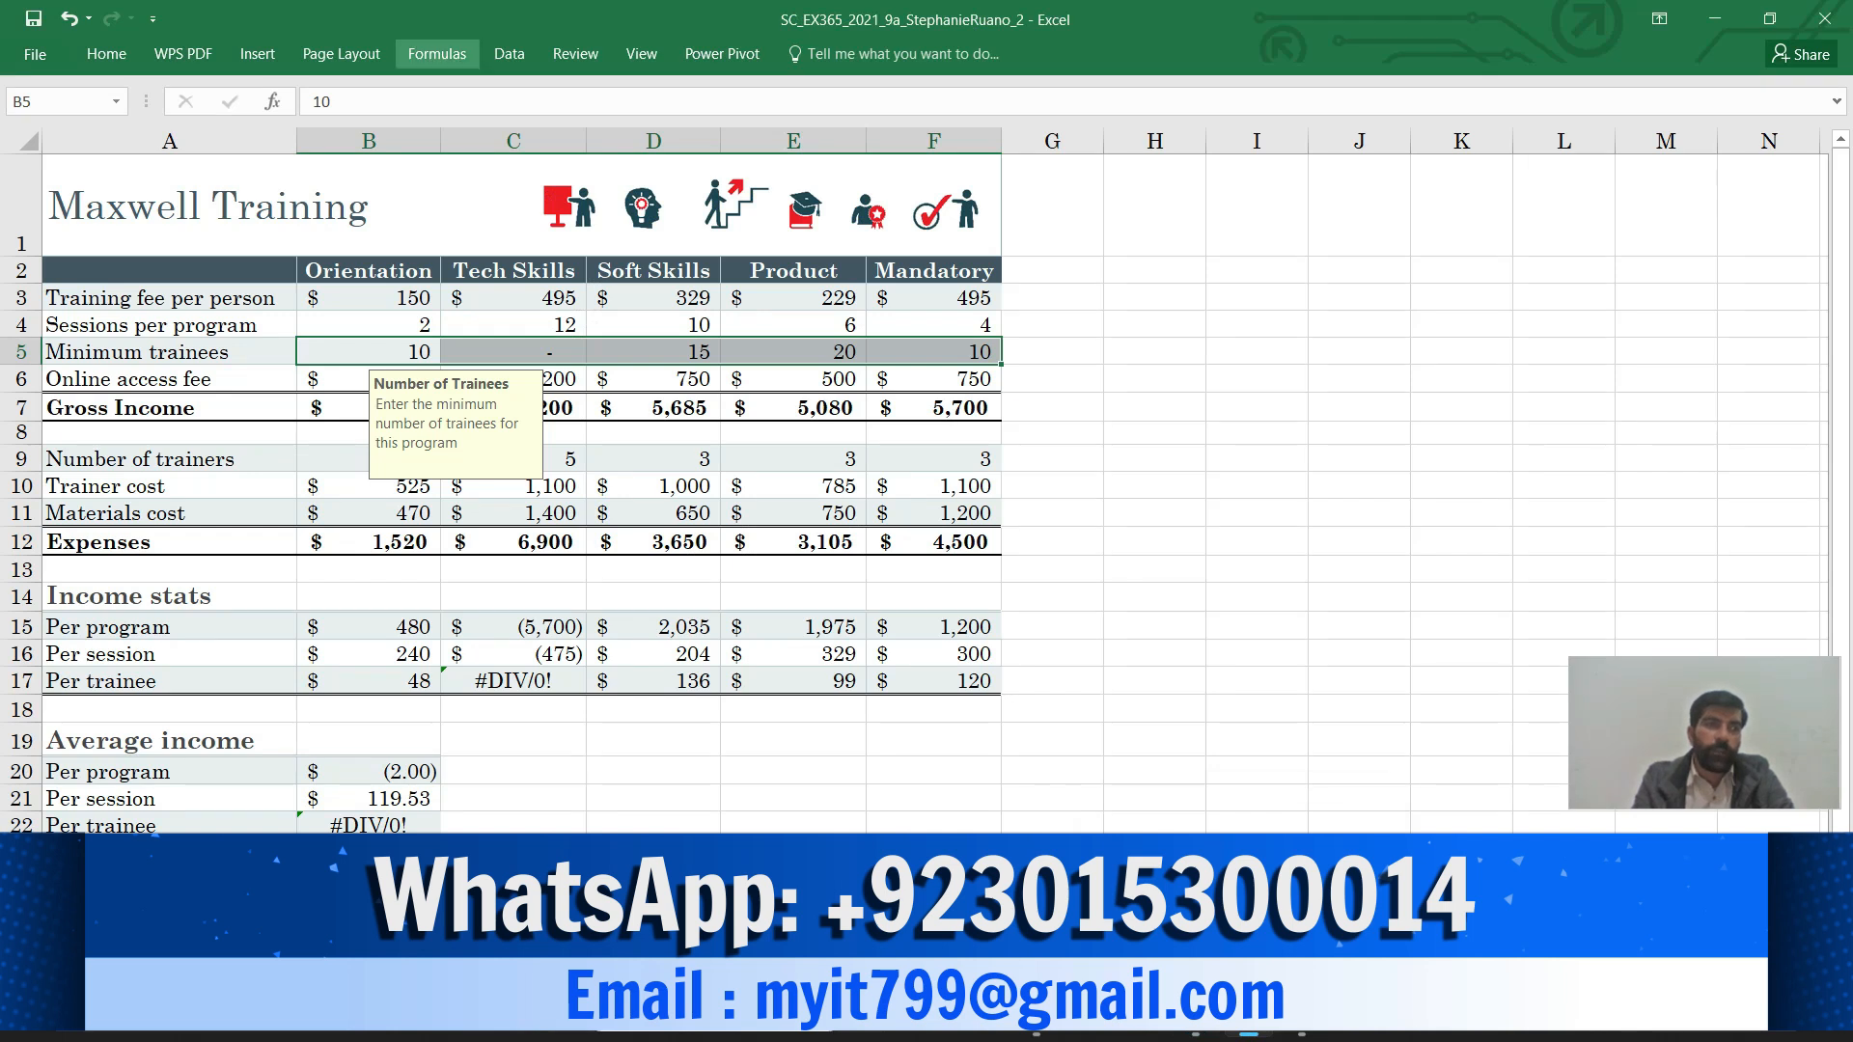
Circle the invalid data so Tech Skills cell C5 is marked, then return to Word
{"action": "left_click", "coordinate": [509, 53]}
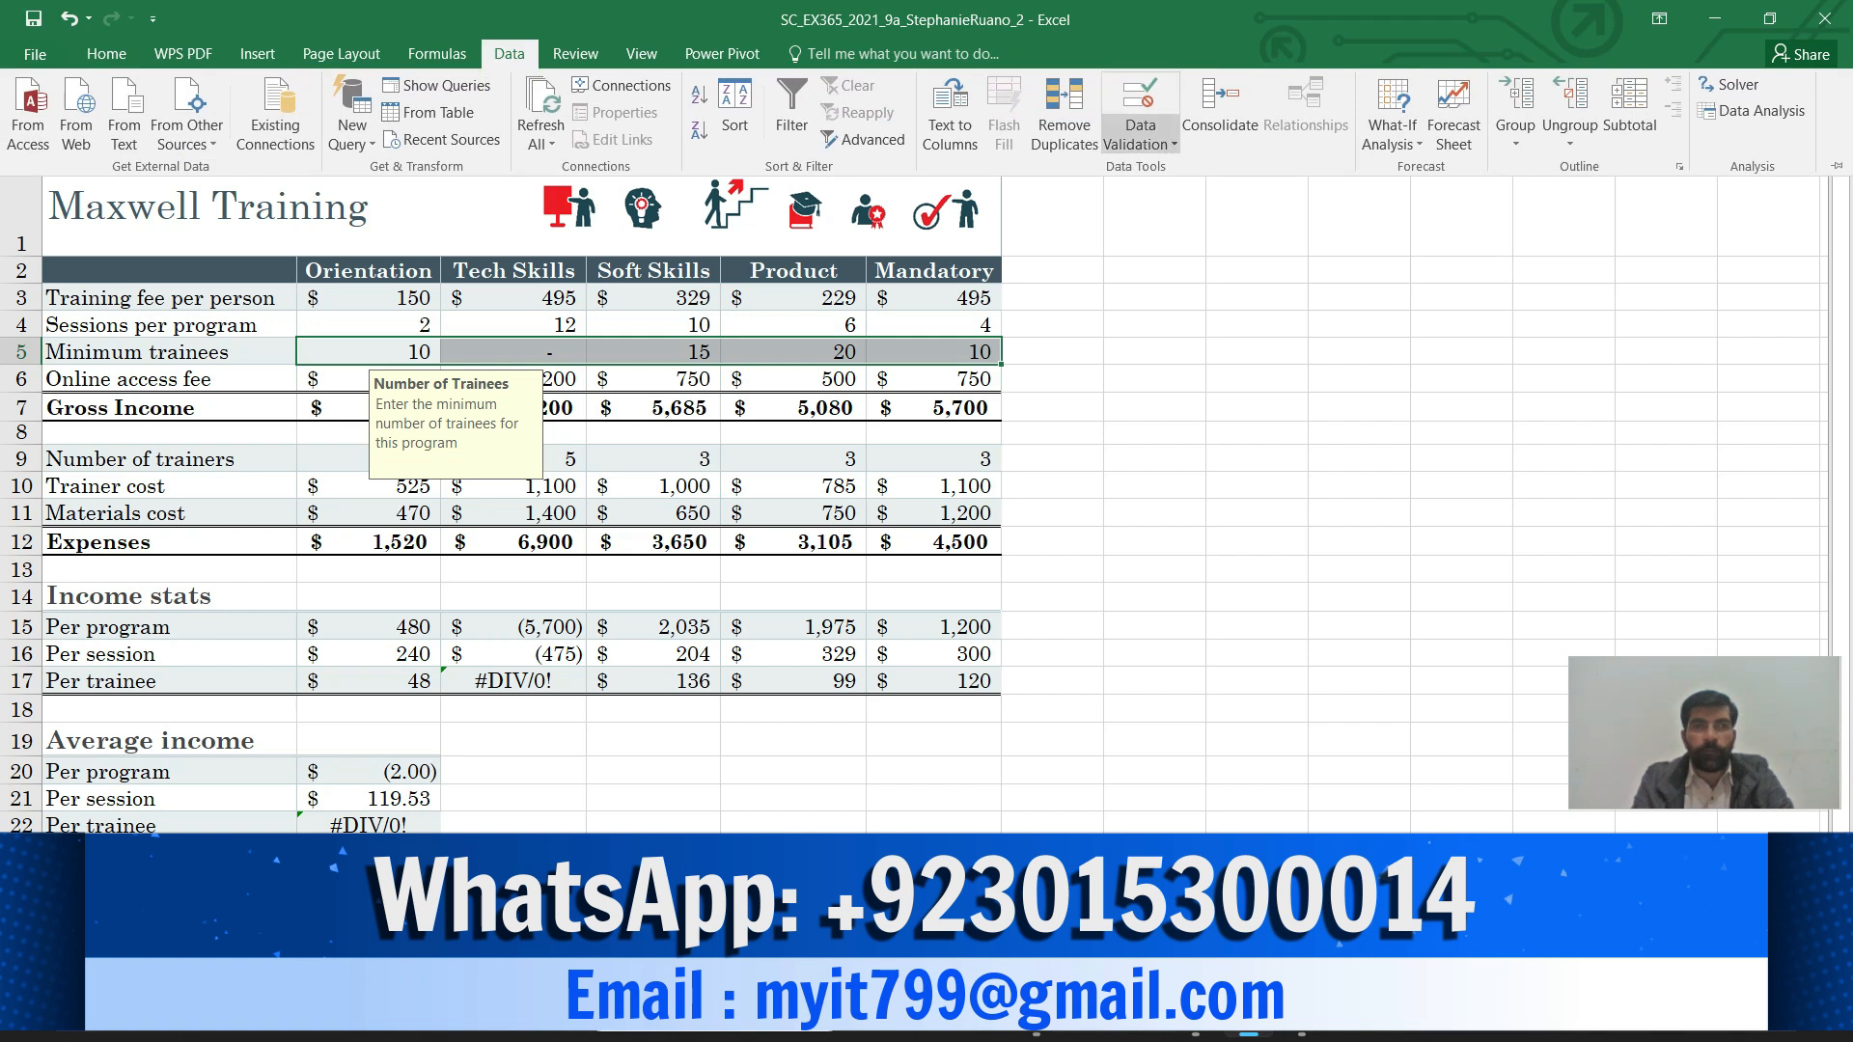
{"action": "left_click", "coordinate": [1140, 144]}
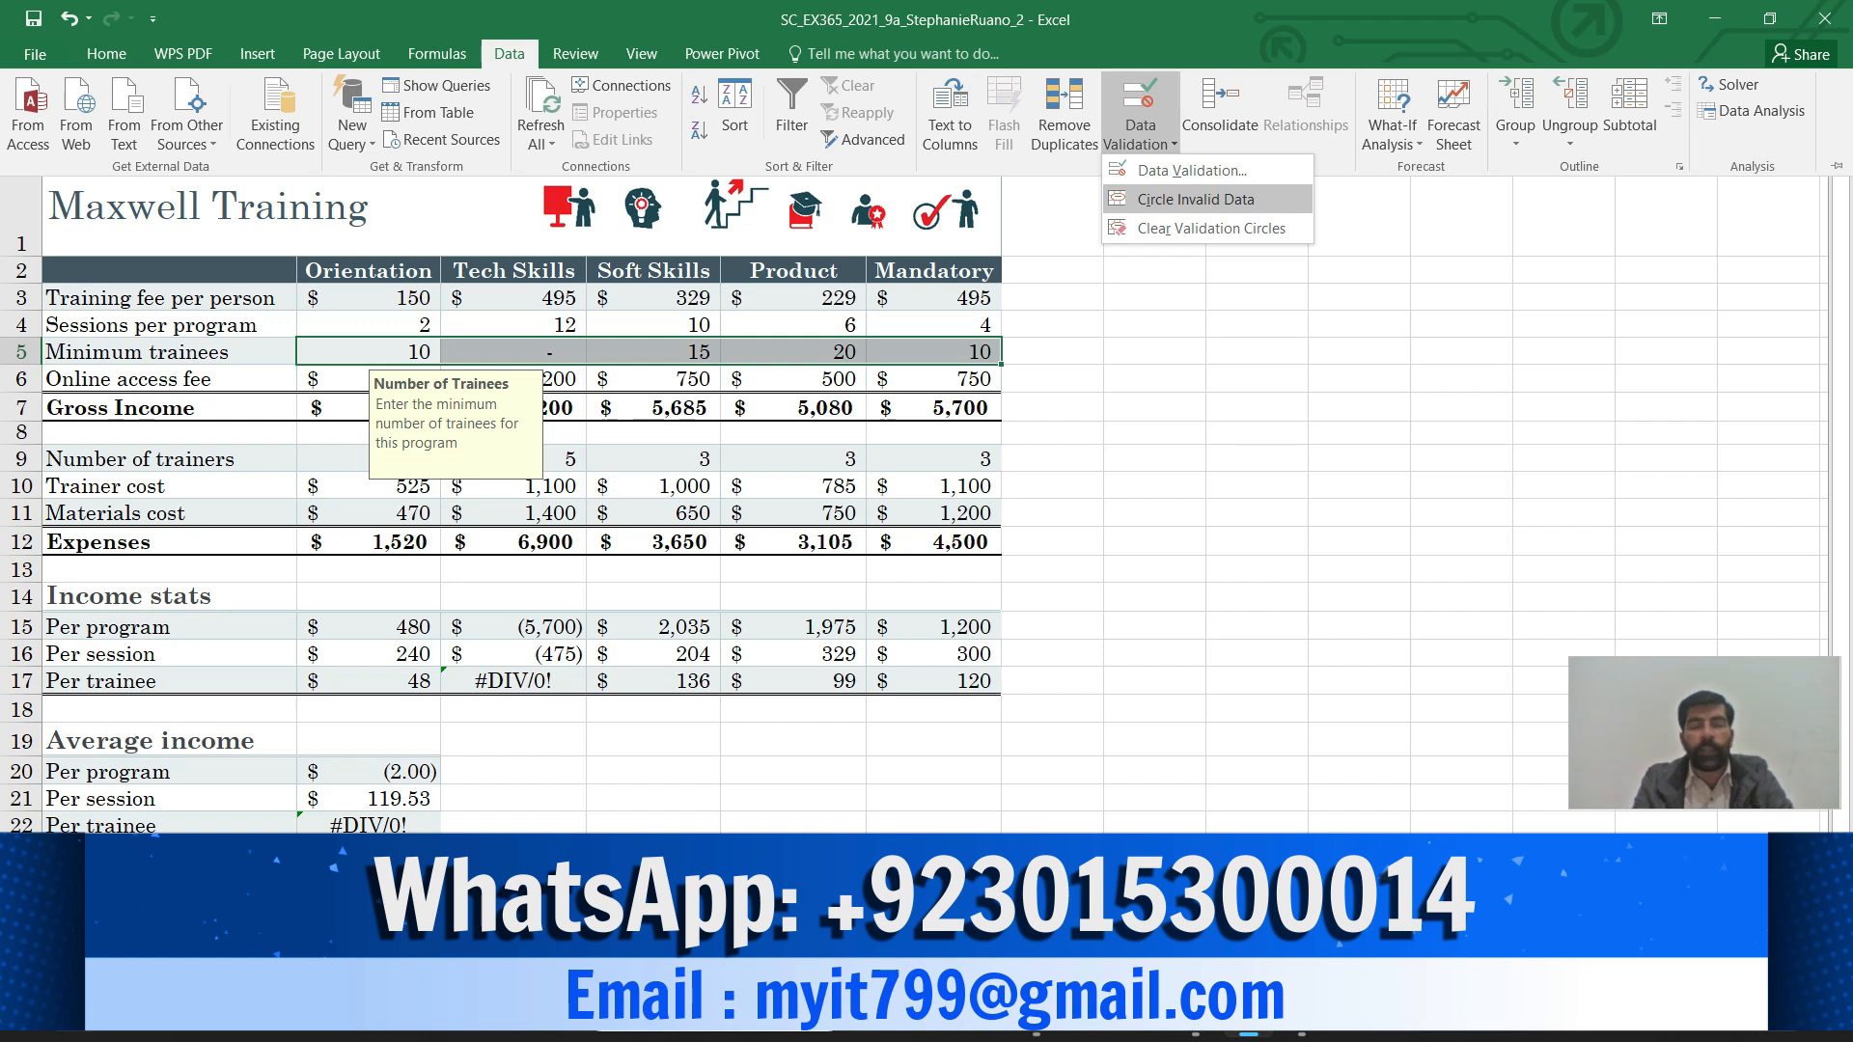
{"action": "left_click", "coordinate": [1196, 199]}
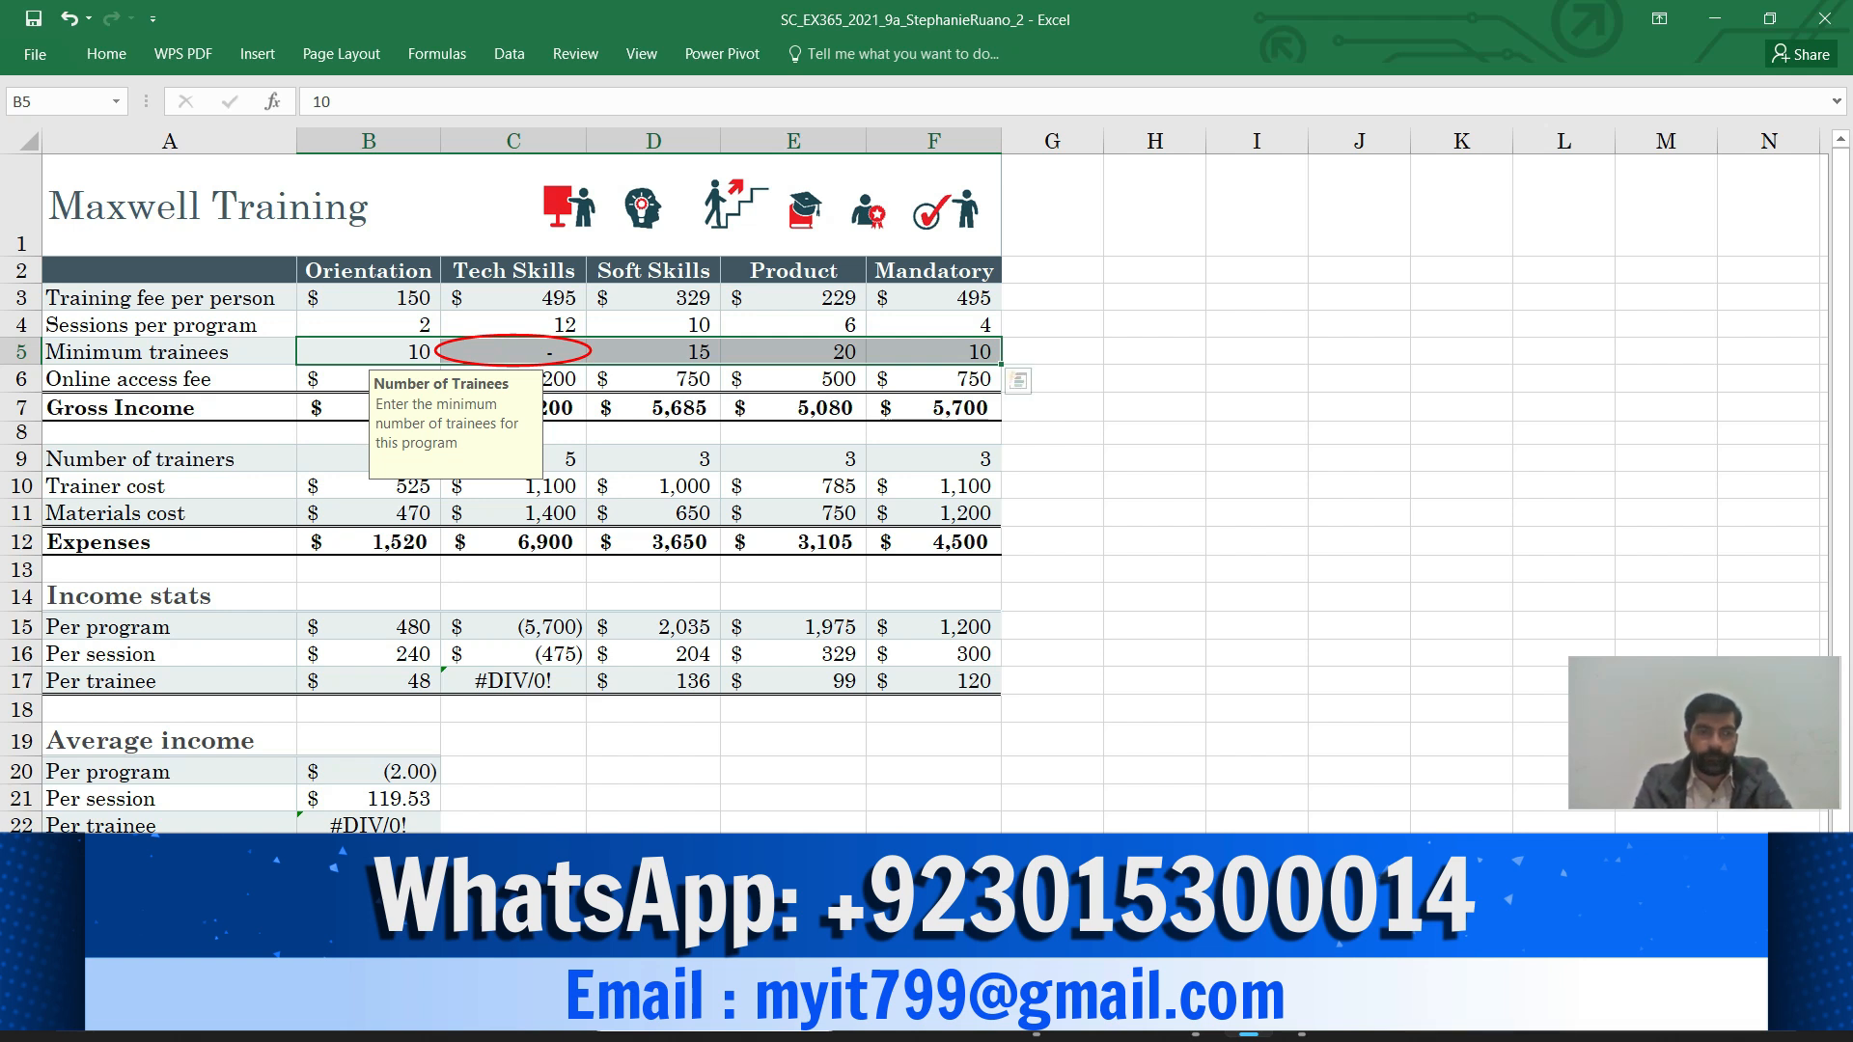
{"action": "mouse_move", "coordinate": [1195, 1018]}
{"action": "left_click", "coordinate": [1195, 908]}
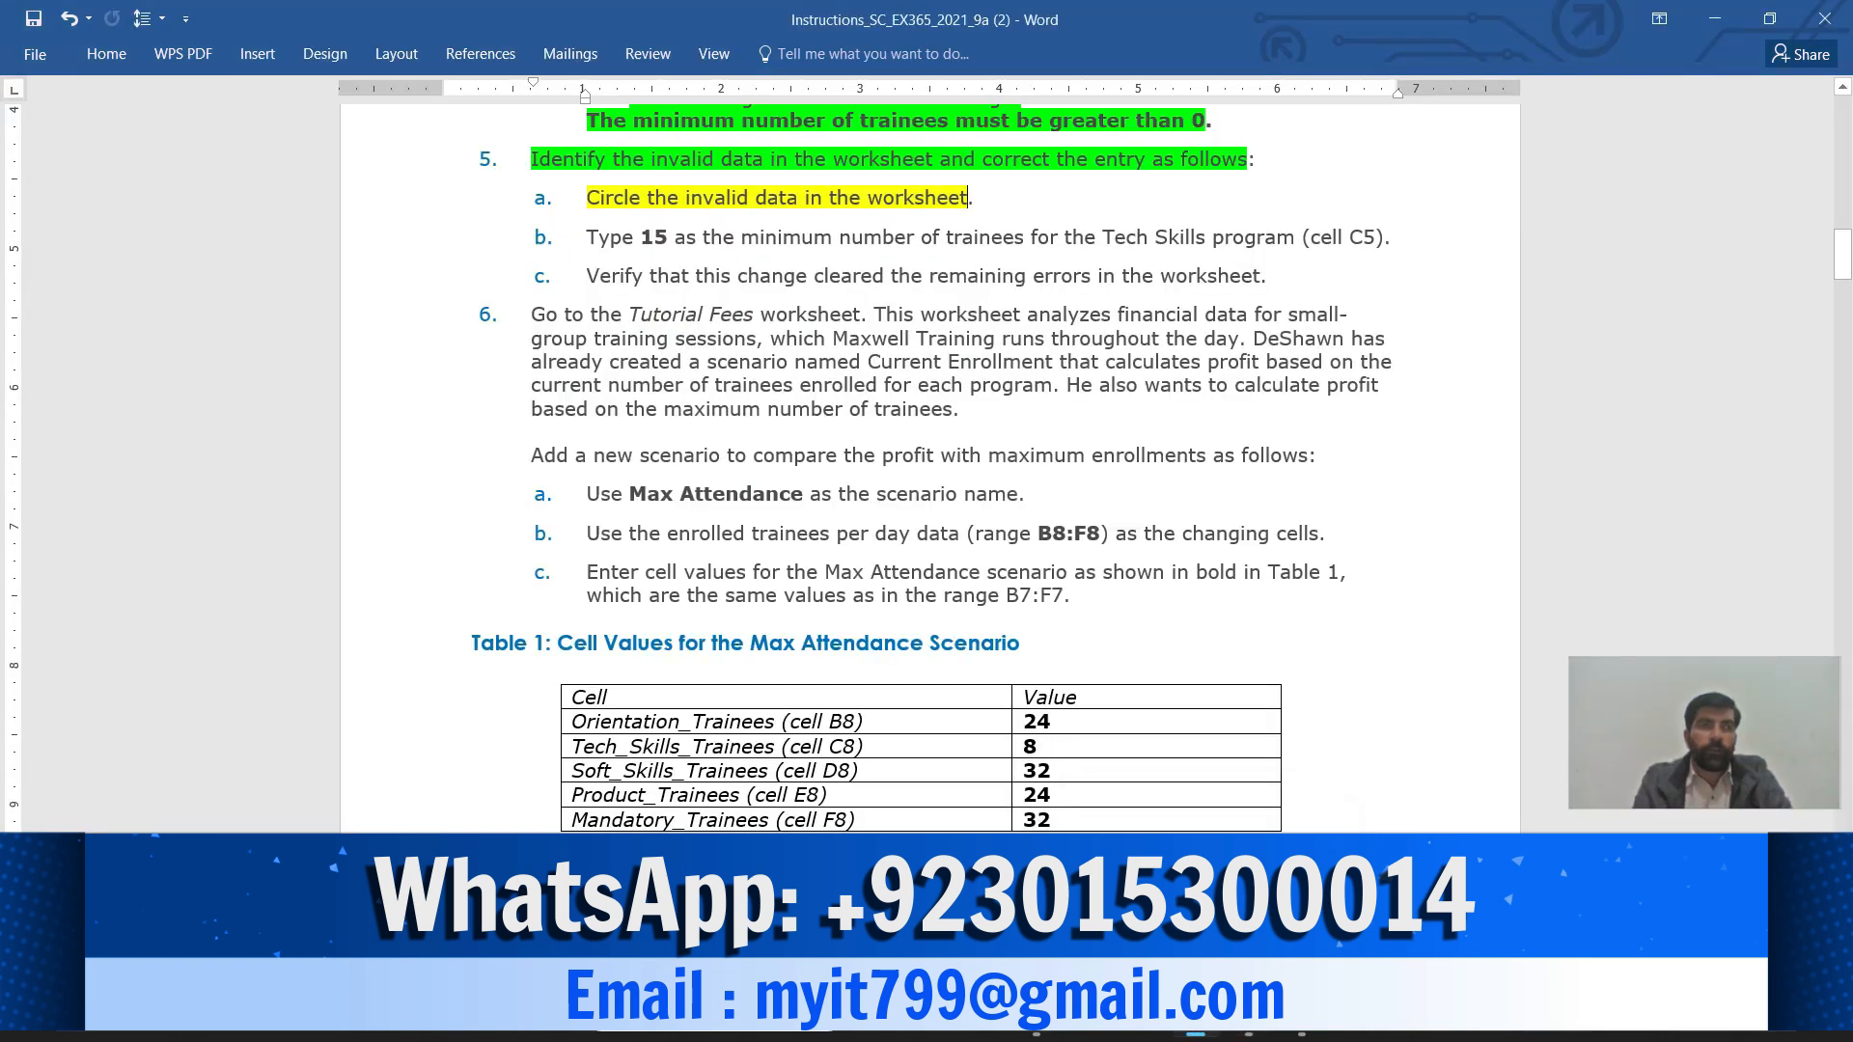
Highlight step 5b, typing 15 into C5, in yellow and return to Excel
{"action": "left_click_drag", "start_coordinate": [586, 238], "coordinate": [1403, 239]}
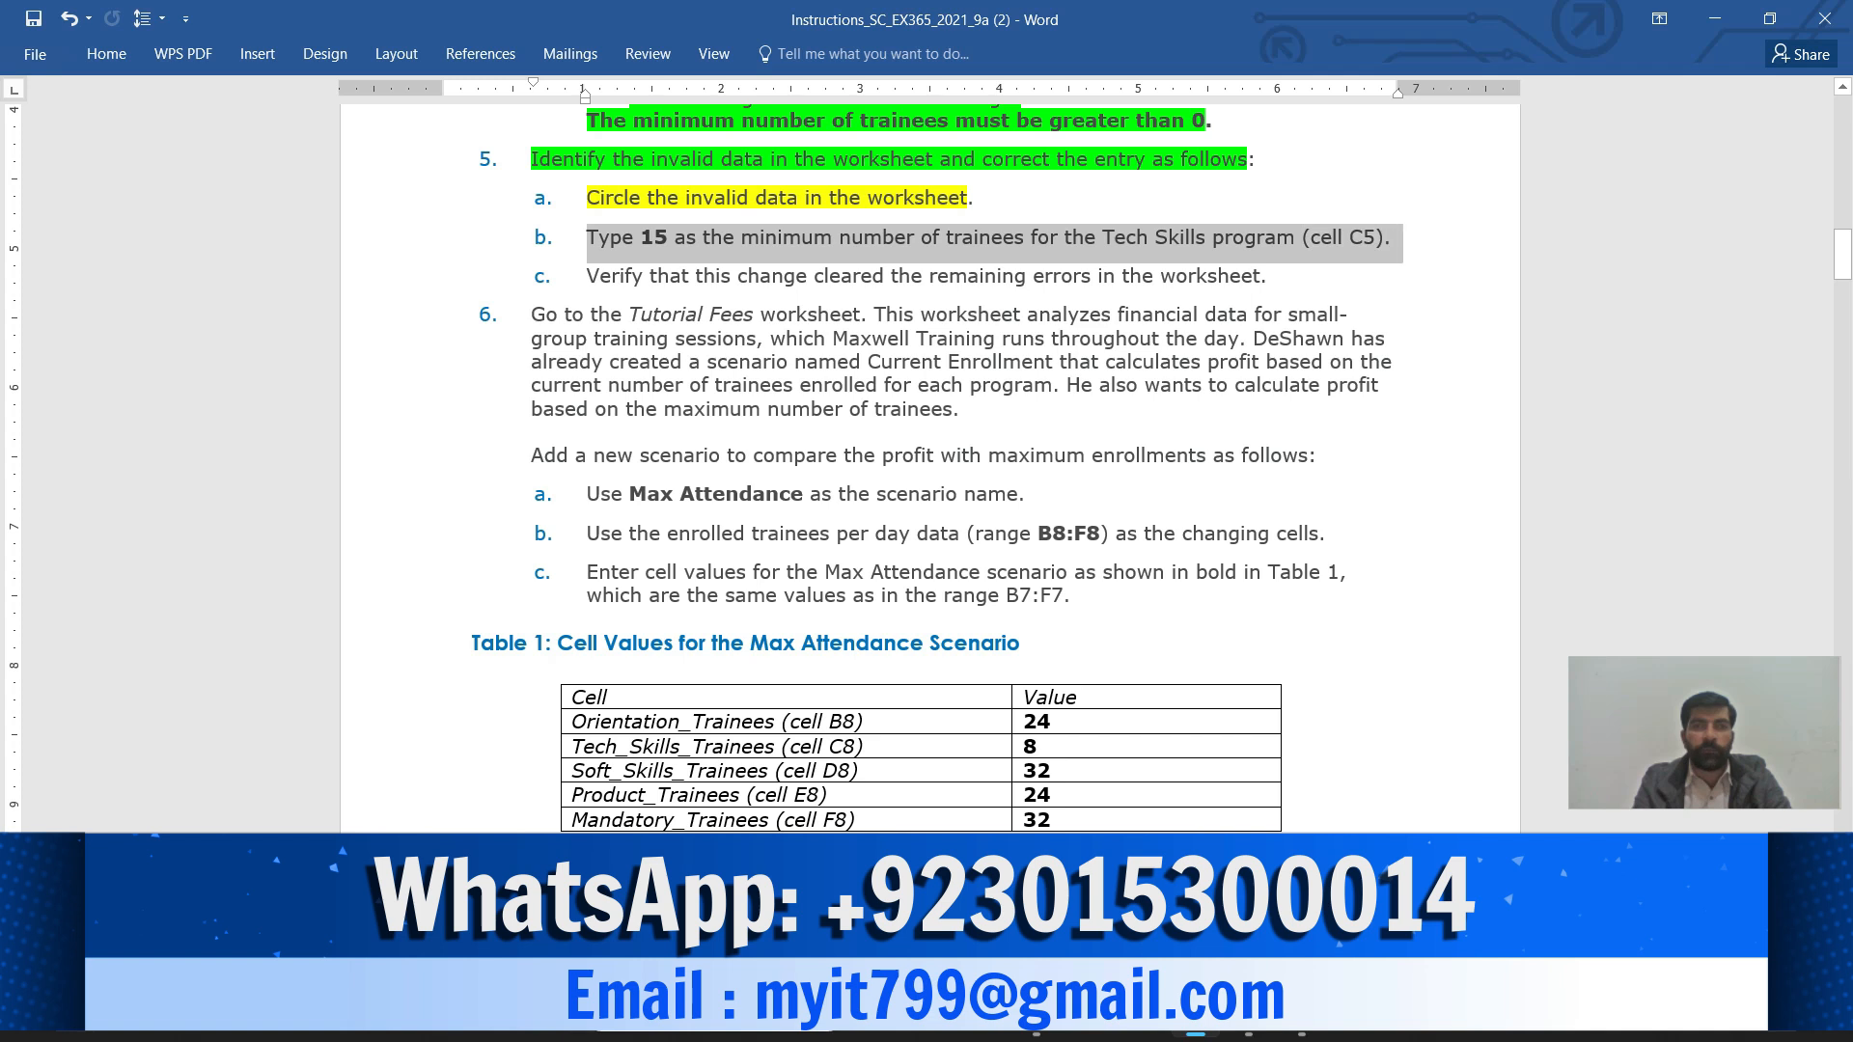
{"action": "left_click", "coordinate": [1472, 203]}
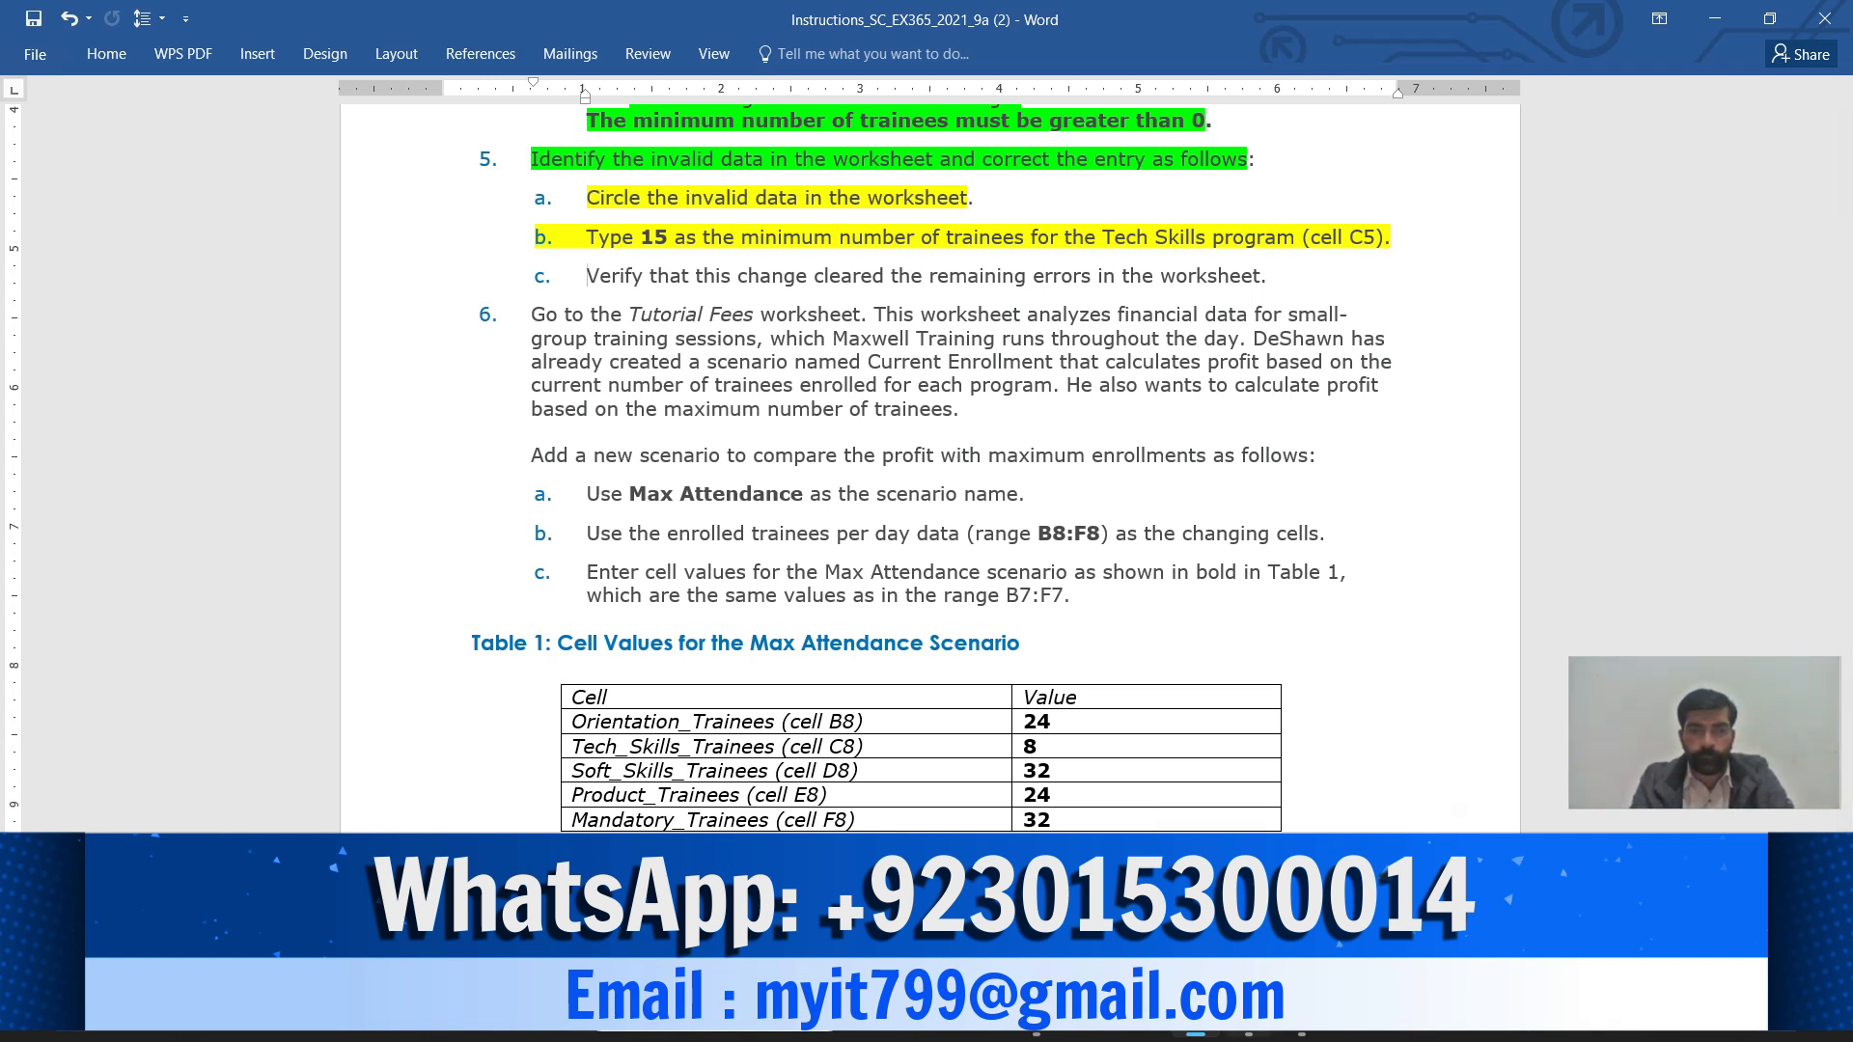
{"action": "left_click", "coordinate": [1248, 1016]}
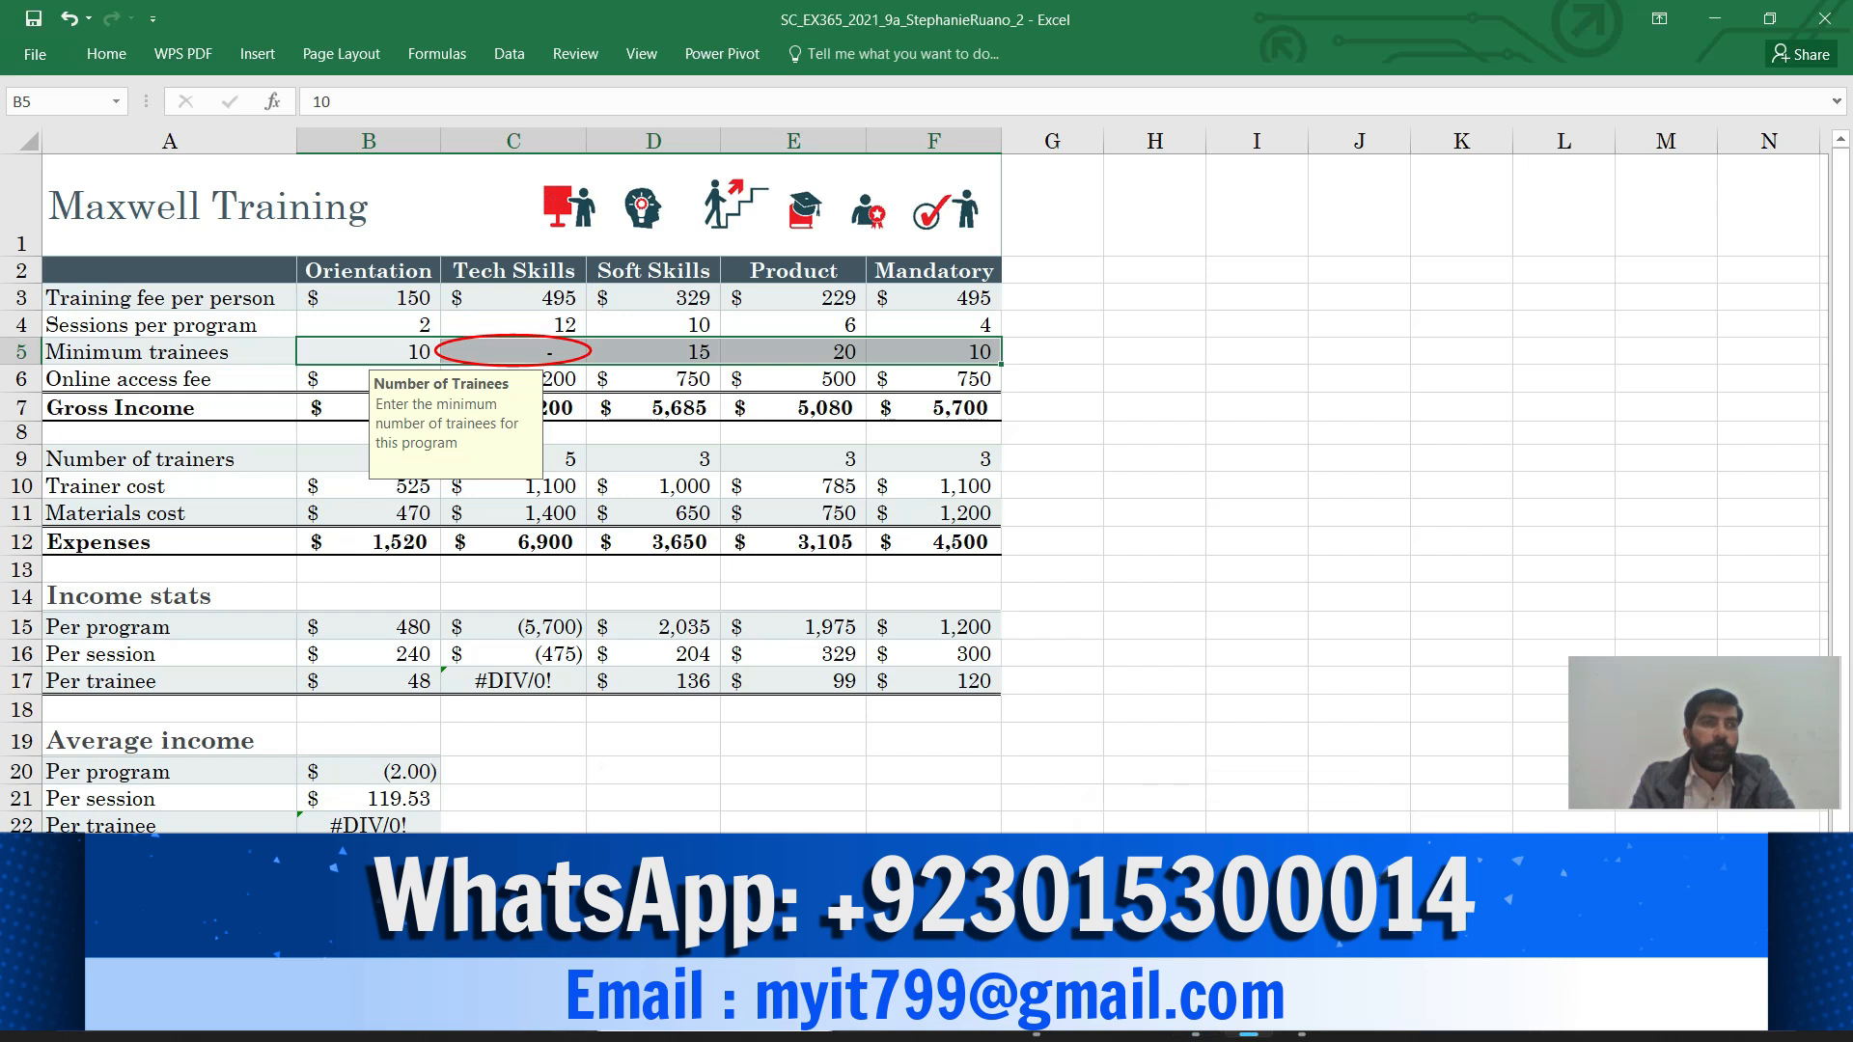
Enter 15 in Tech Skills cell C5, clearing its circle and the #DIV/0! errors
{"action": "left_click", "coordinate": [513, 352]}
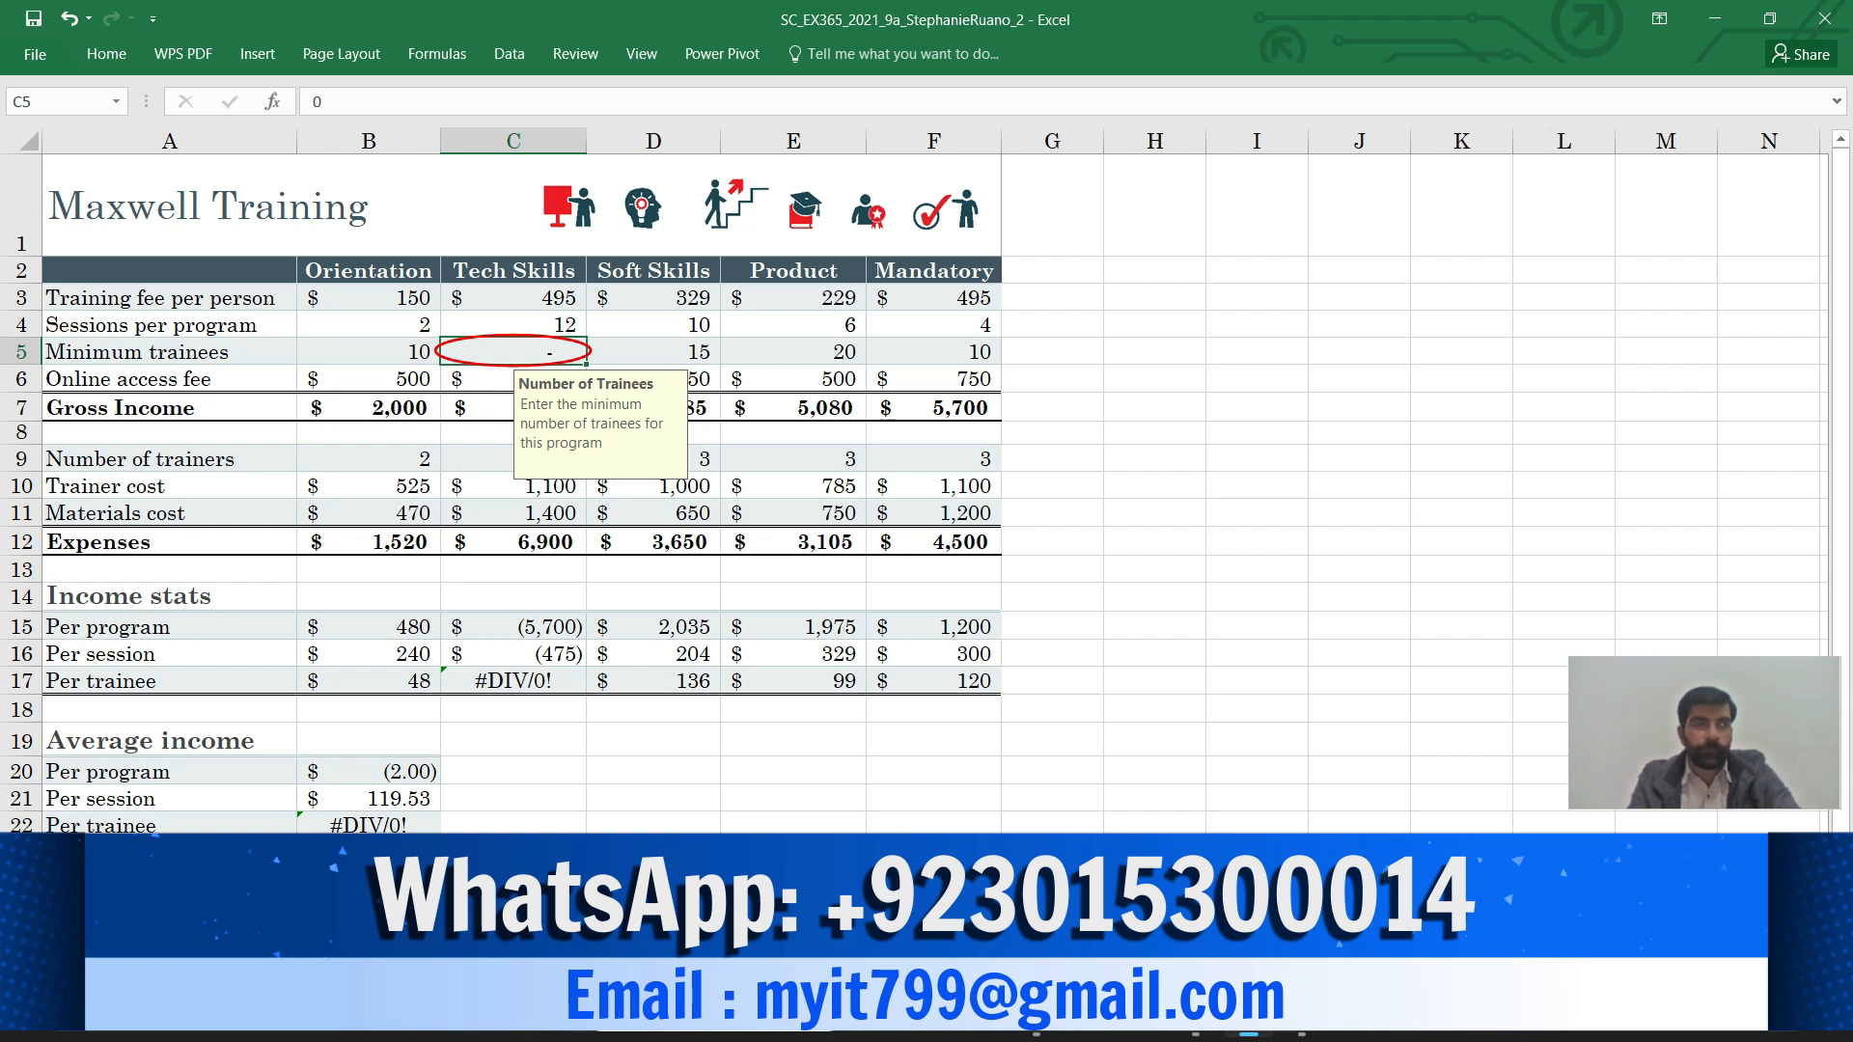
{"action": "type", "text": "1"}
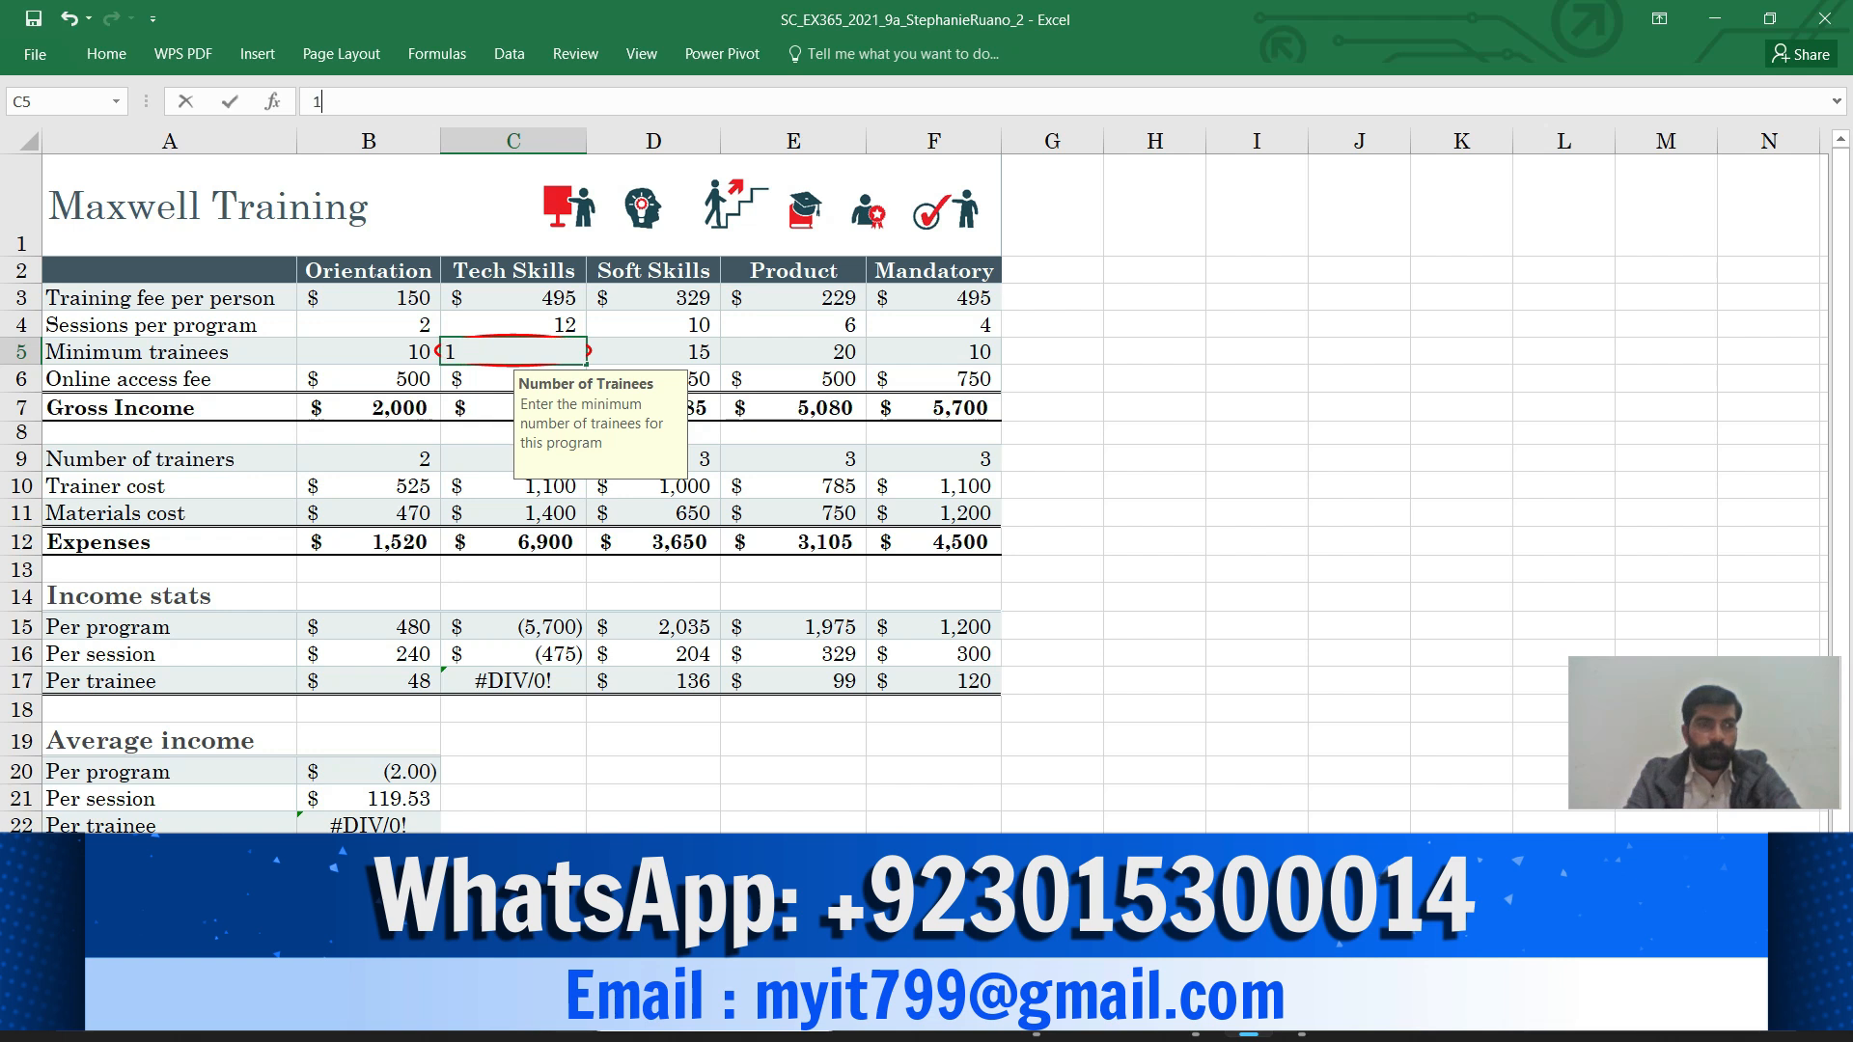
{"action": "type", "text": "5"}
{"action": "key", "text": "Return"}
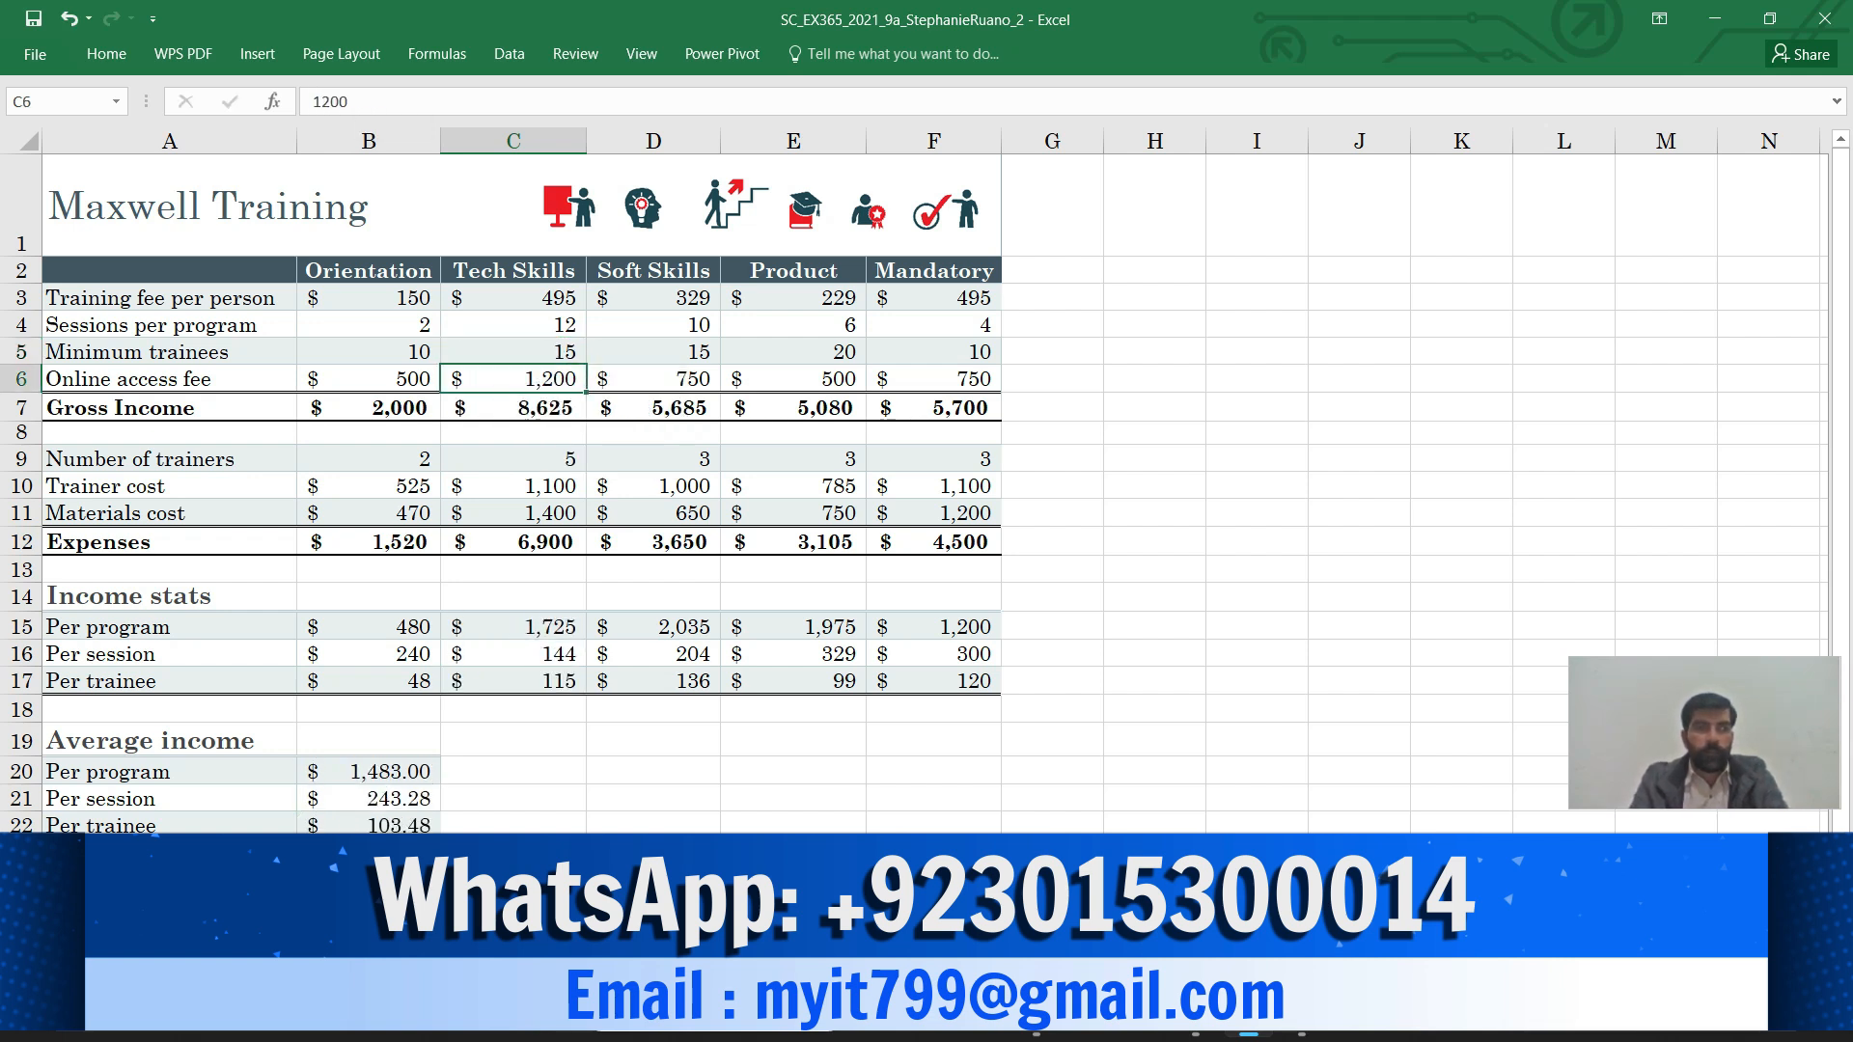
Highlight instruction step 5c in yellow in the Word instructions document
{"action": "mouse_move", "coordinate": [1196, 1014]}
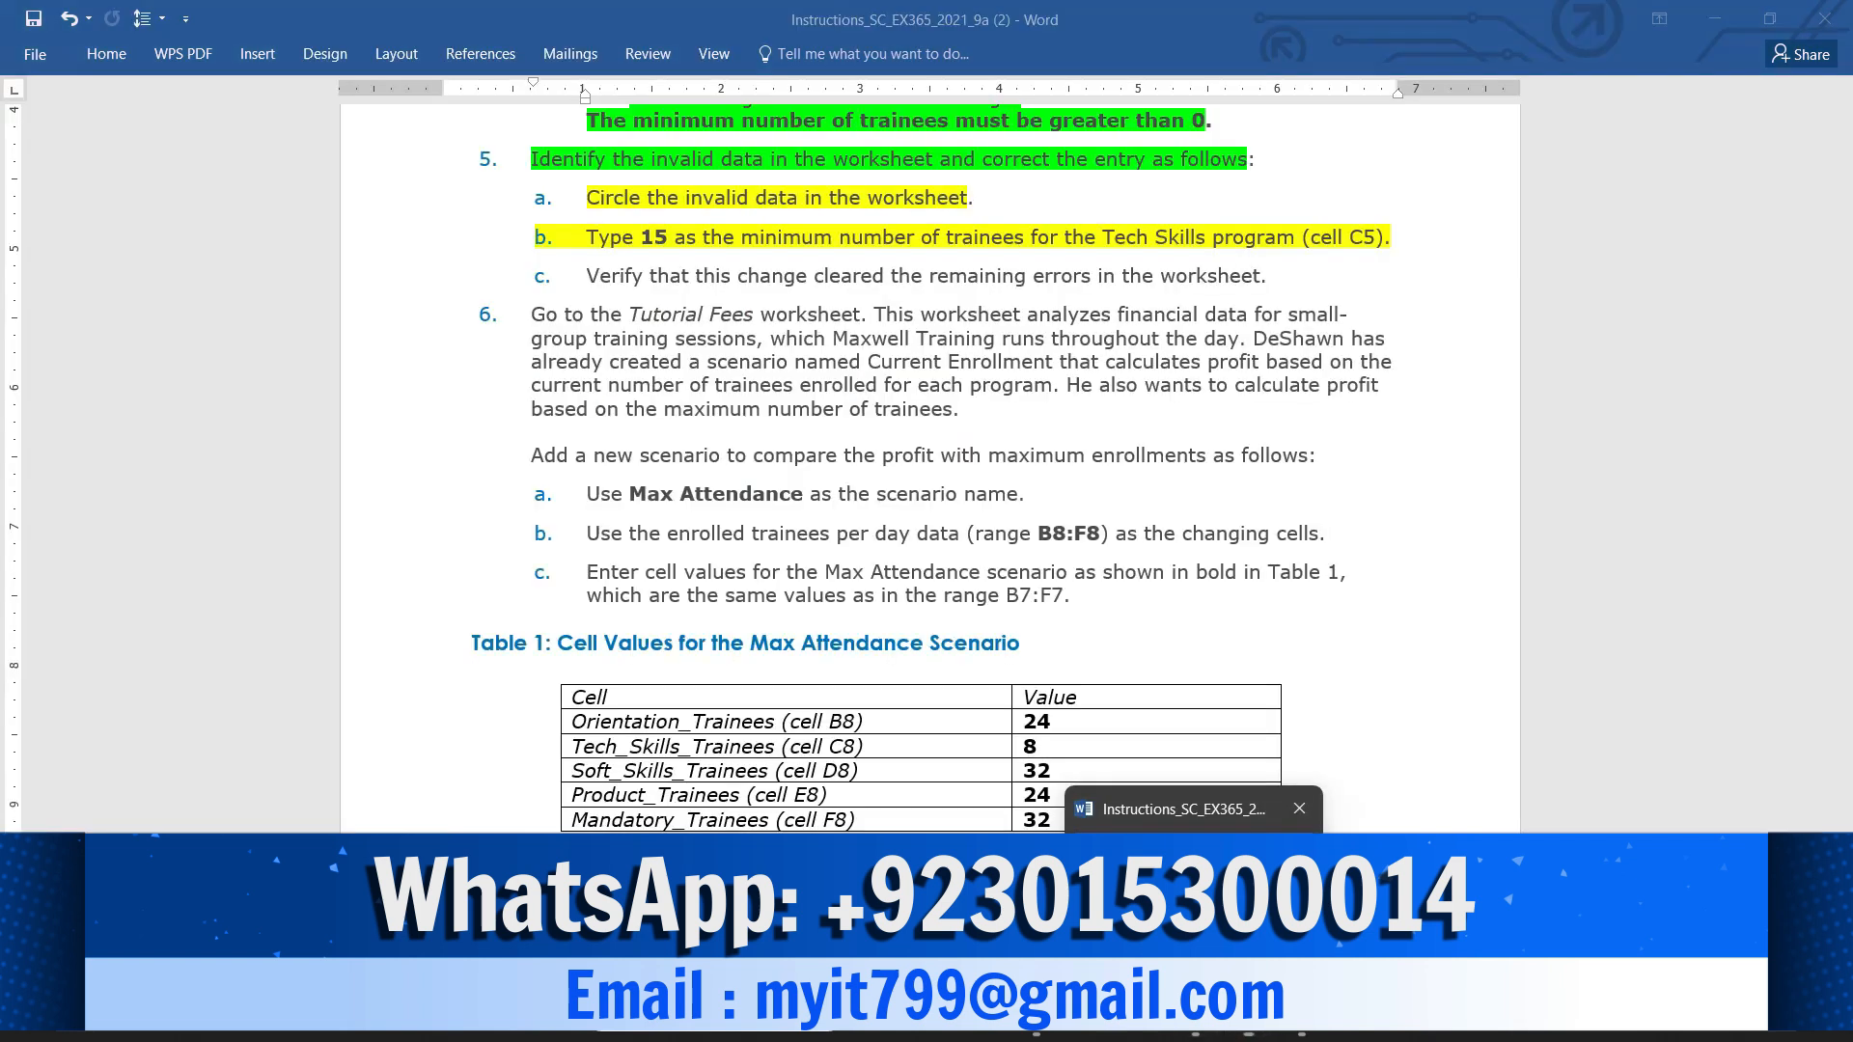
{"action": "left_click", "coordinate": [1194, 897]}
{"action": "left_click_drag", "start_coordinate": [587, 276], "coordinate": [1262, 276]}
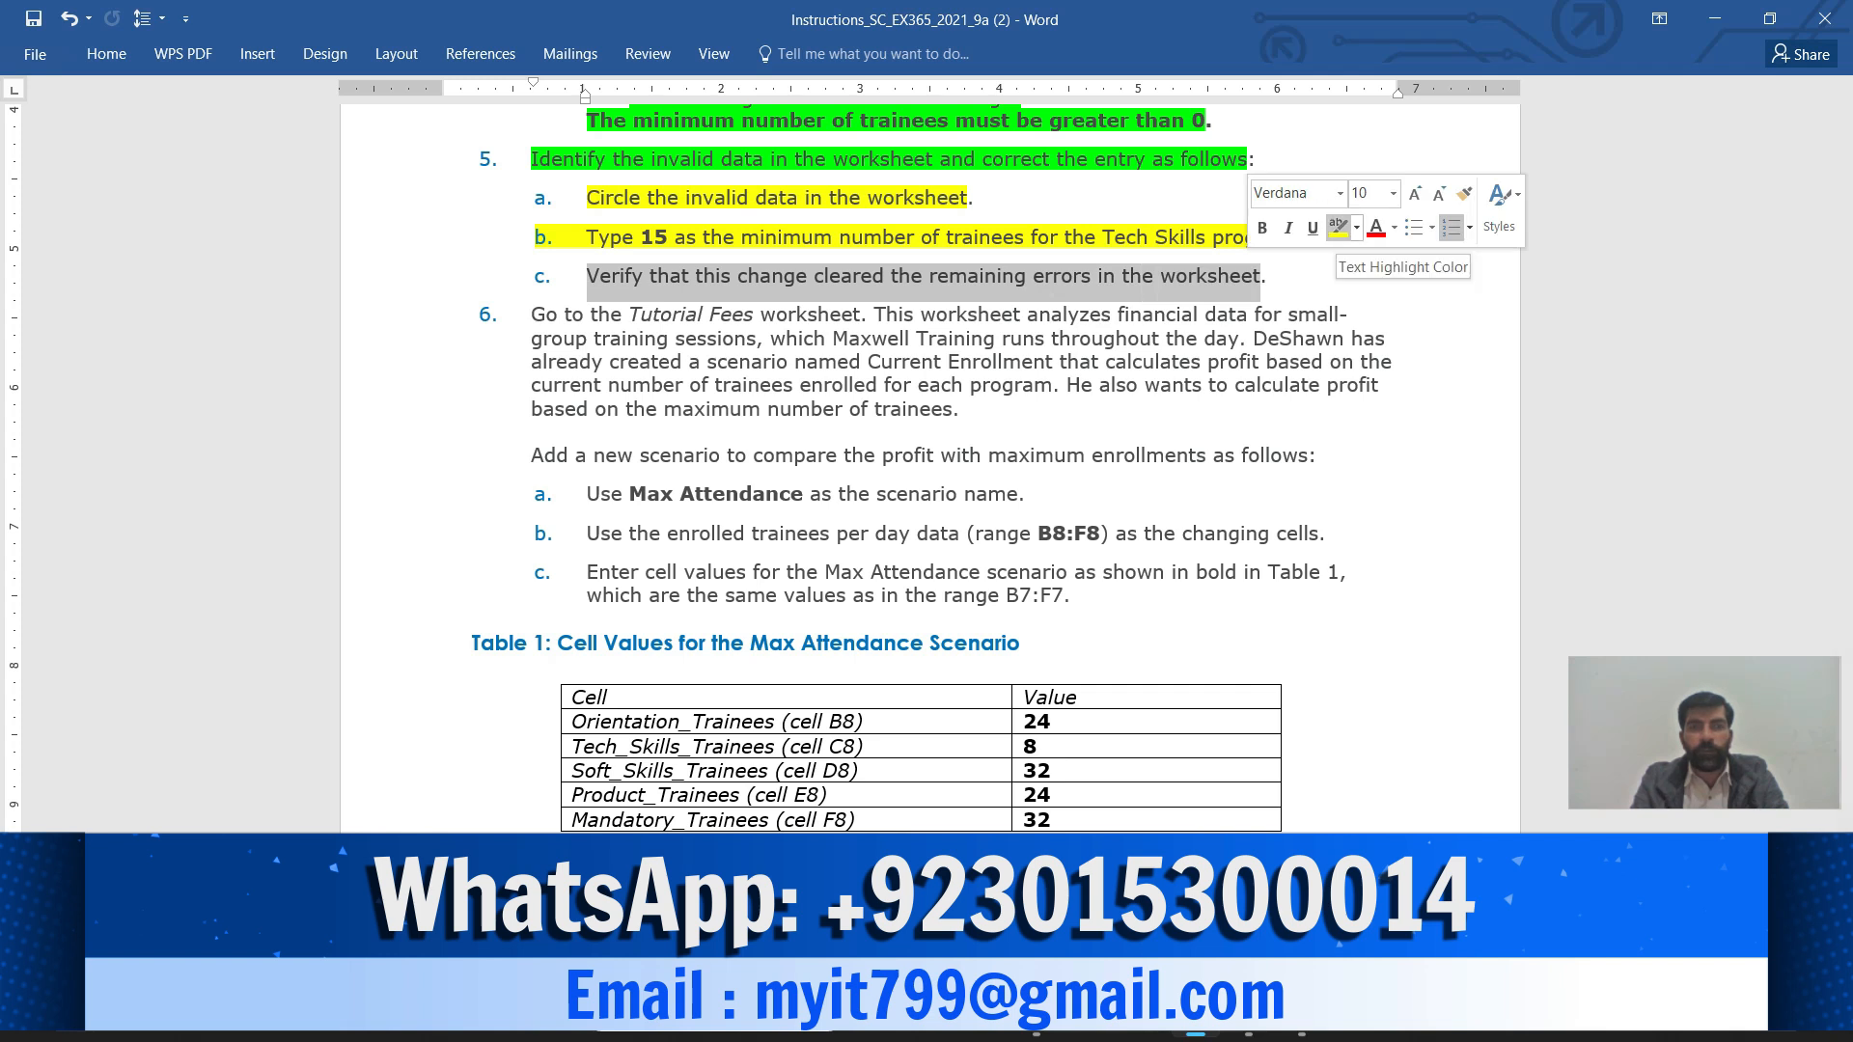
{"action": "left_click", "coordinate": [1338, 228]}
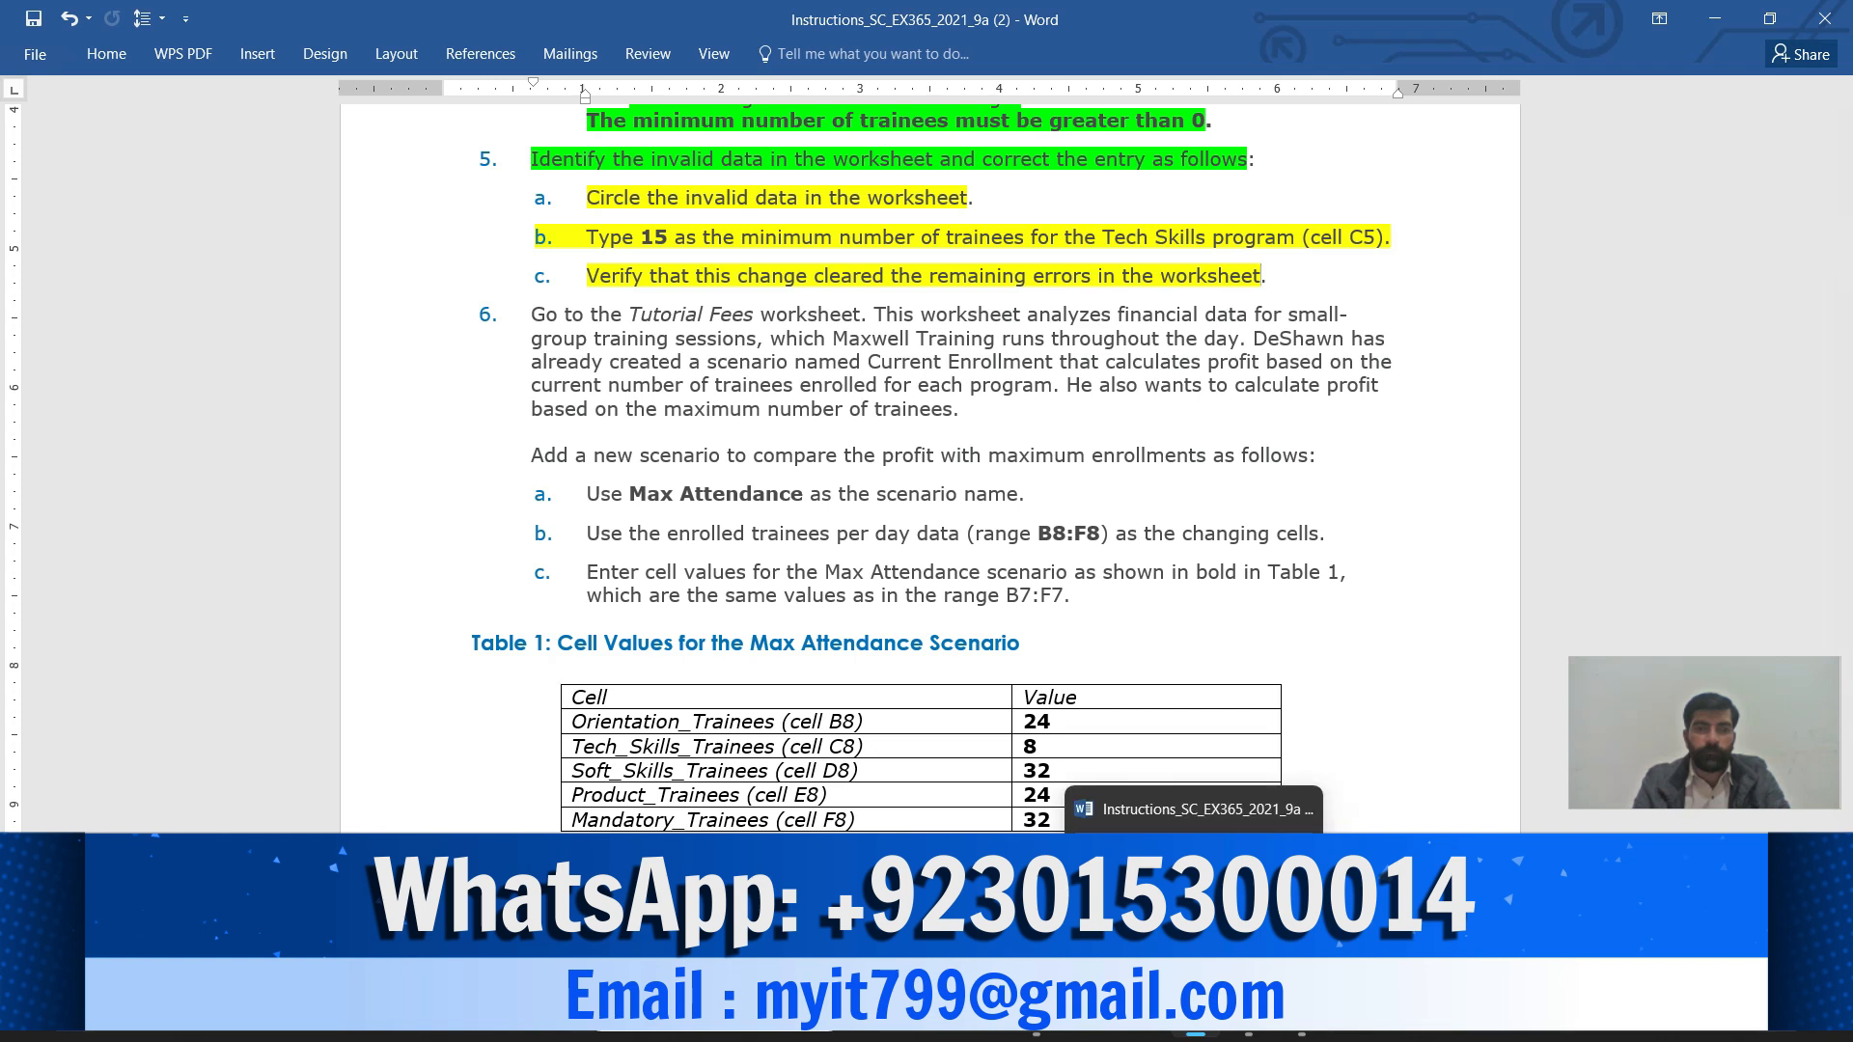
Confirm the Maxwell Training sheet is error-free with C17 at $115, then return to Word
{"action": "left_click", "coordinate": [1249, 1035]}
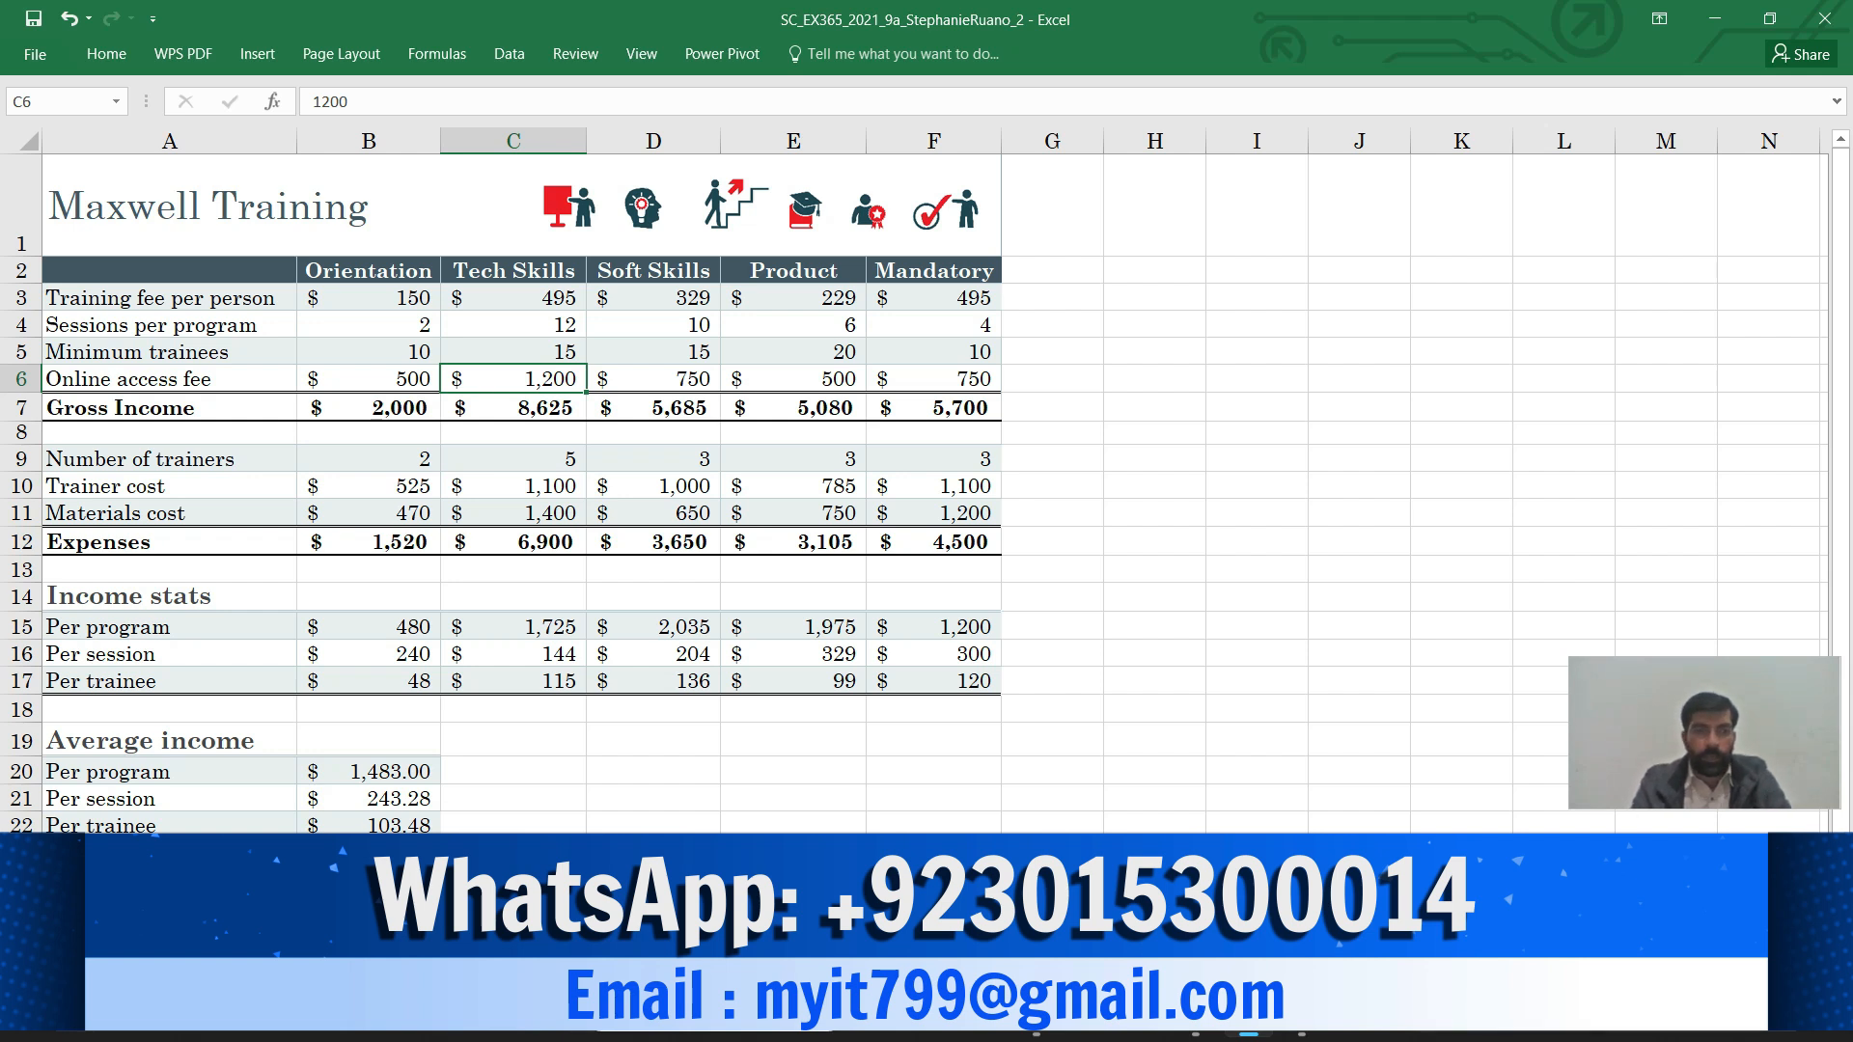
{"action": "mouse_move", "coordinate": [1196, 1018]}
{"action": "left_click", "coordinate": [1195, 903]}
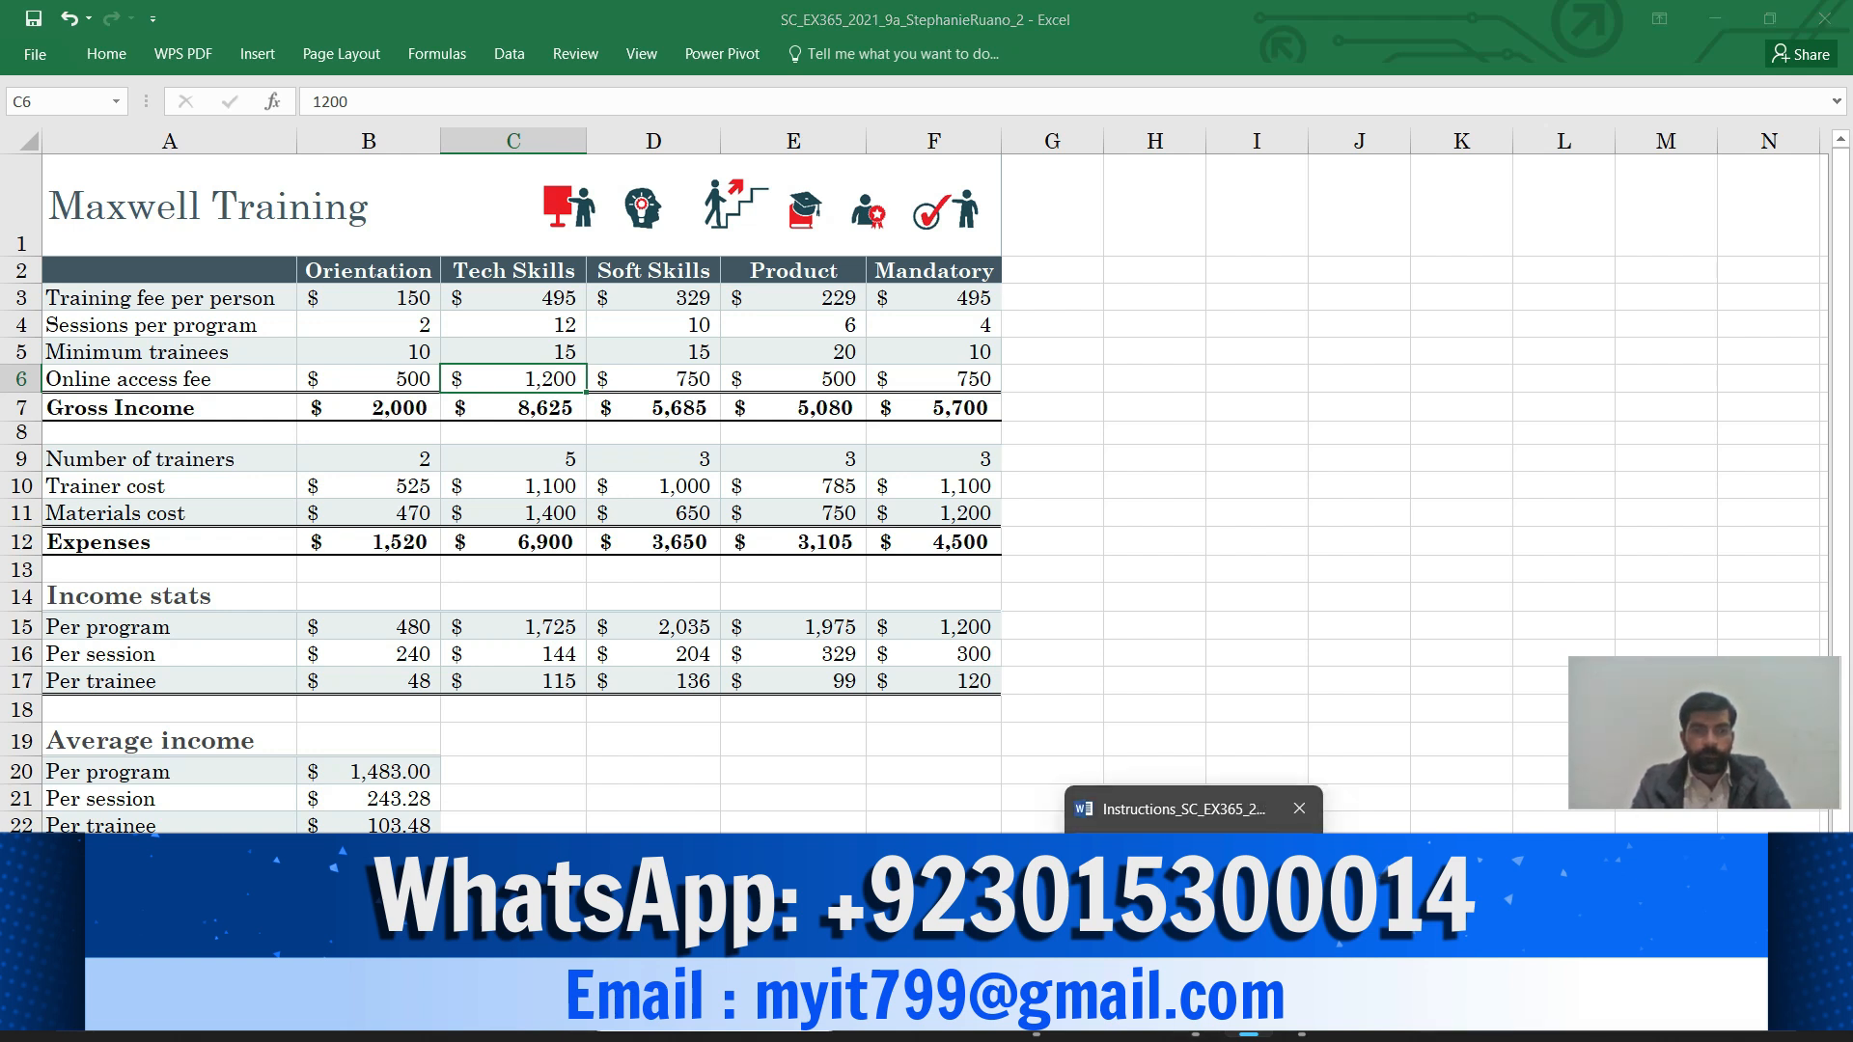